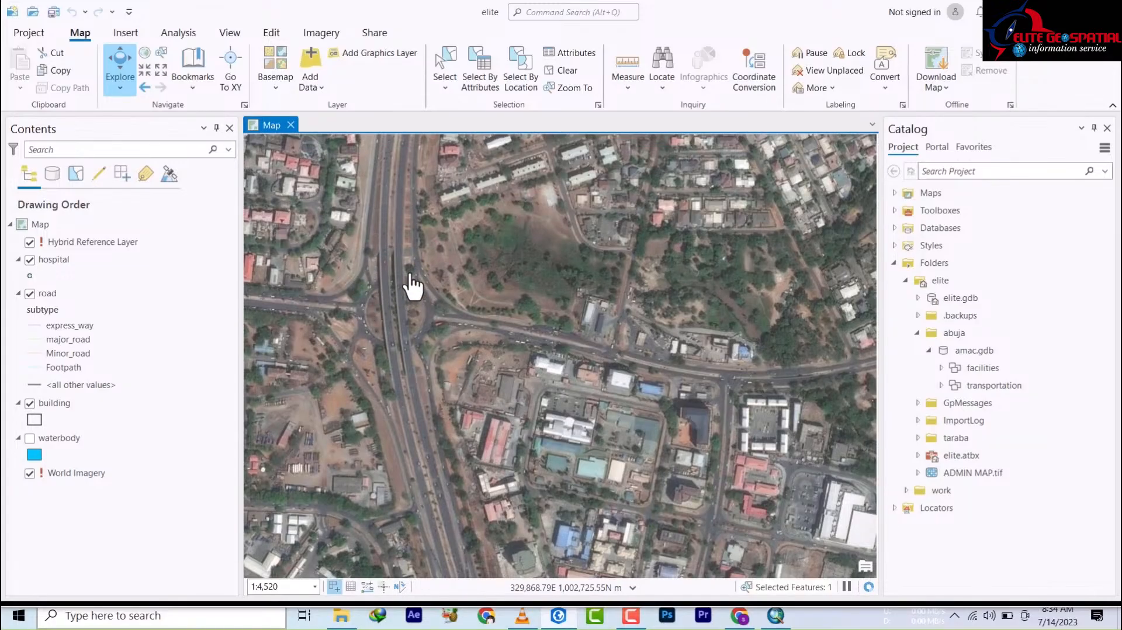
Start creating a line feature with the road layer's express_way template.
left_click(31, 265)
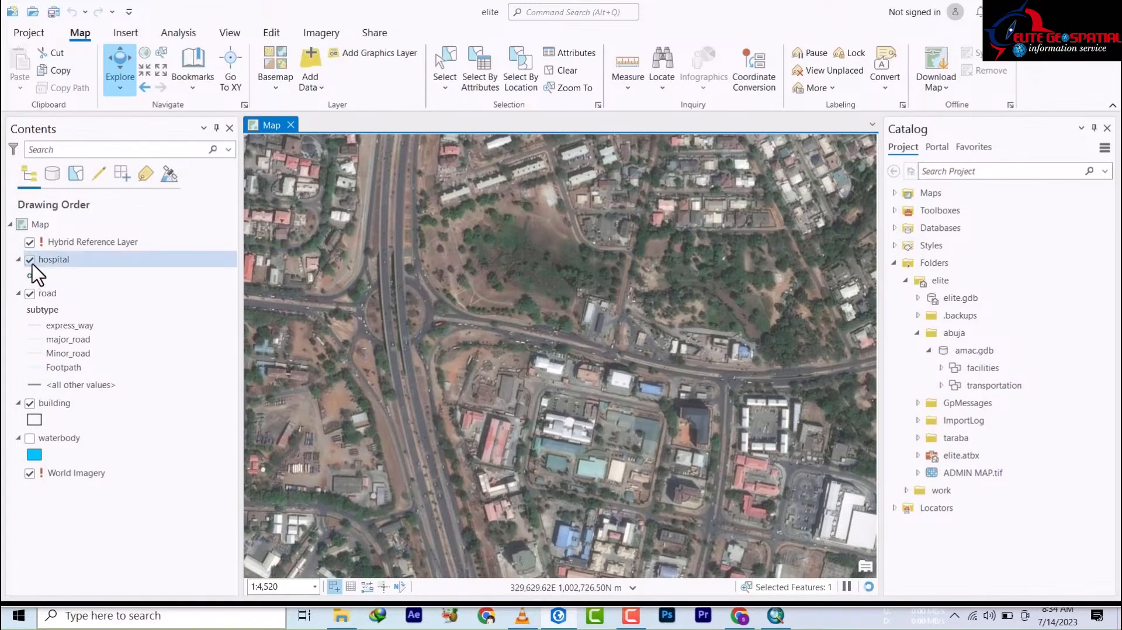
left_click(272, 36)
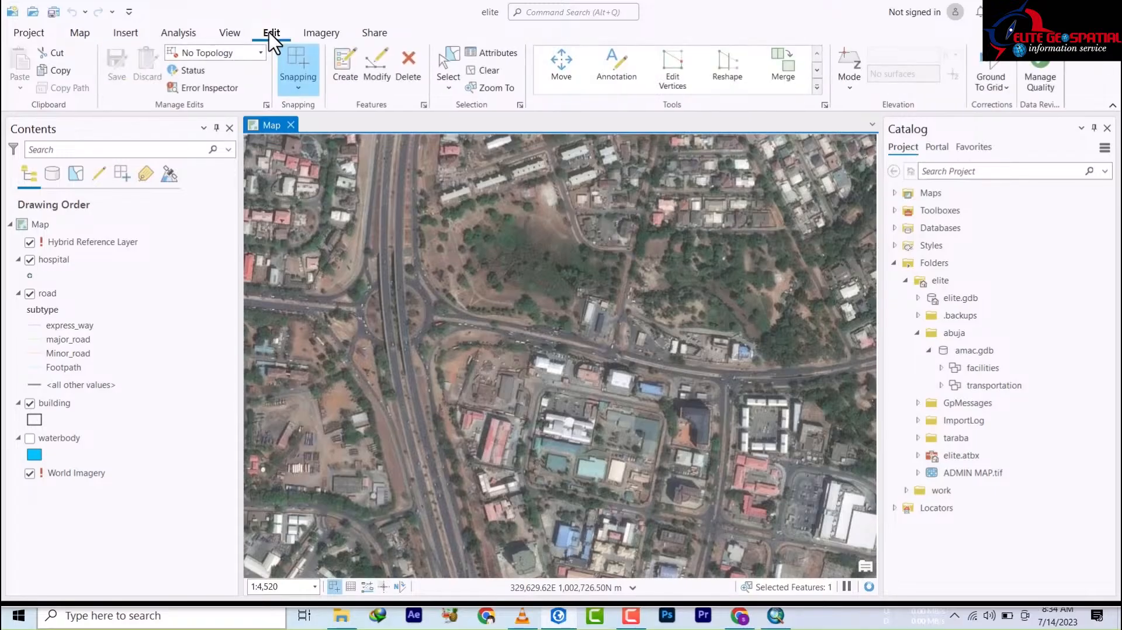
left_click(348, 69)
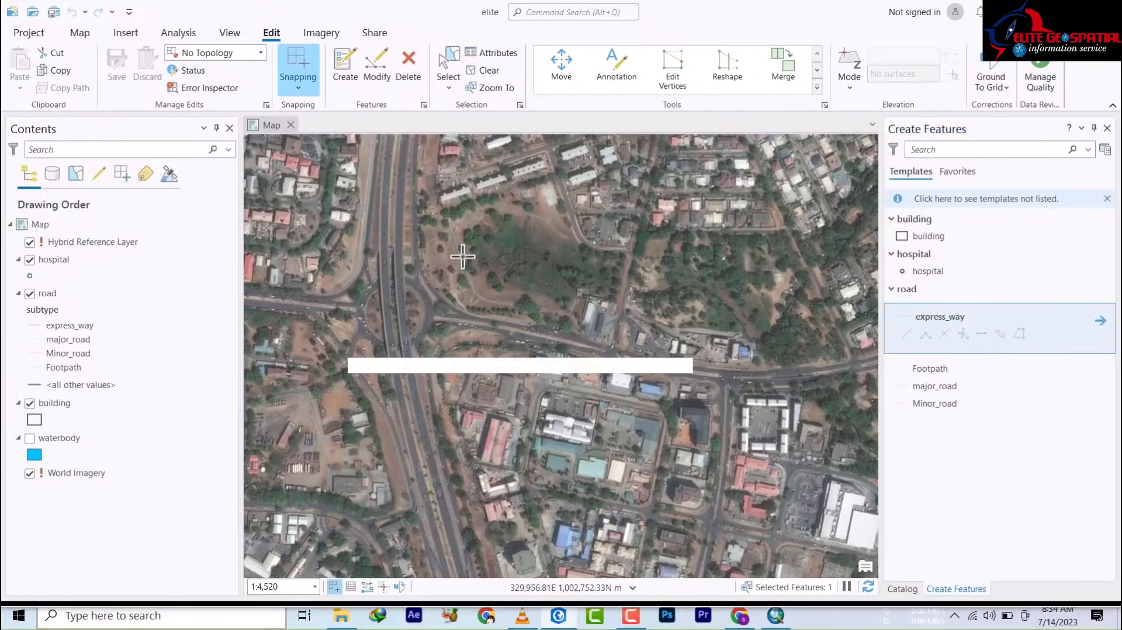
Digitize the express_way line along the eastern carriageway, starting south of the road junction and heading north just past it.
scroll(461, 260, "up", 3)
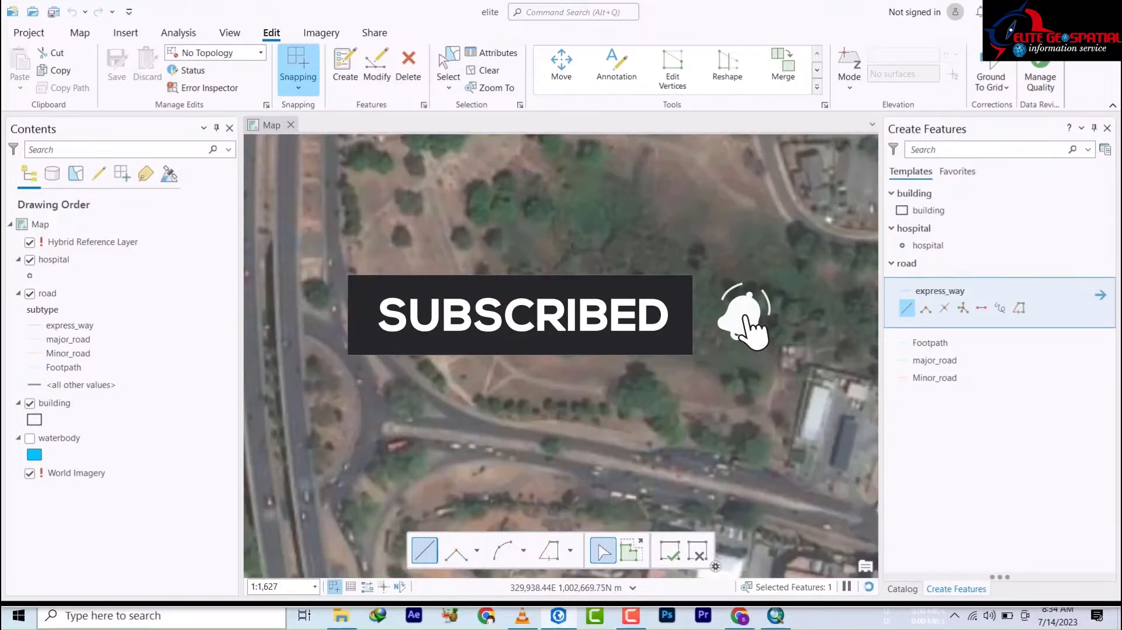
scroll(479, 219, "down", 3)
scroll(479, 219, "down", 2)
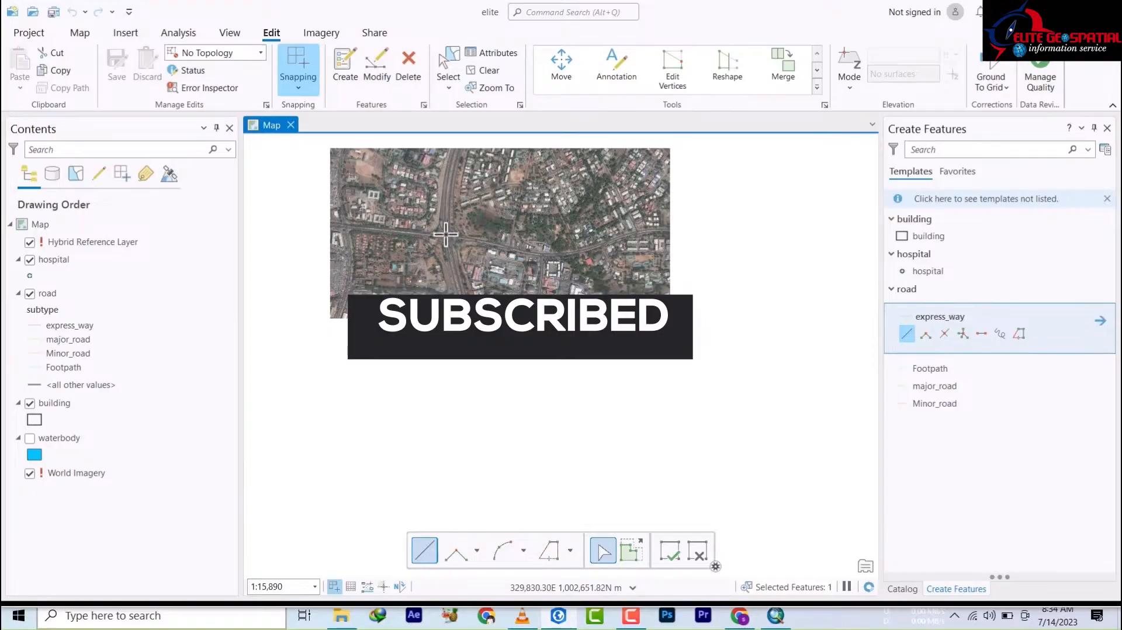
scroll(445, 219, "up", 3)
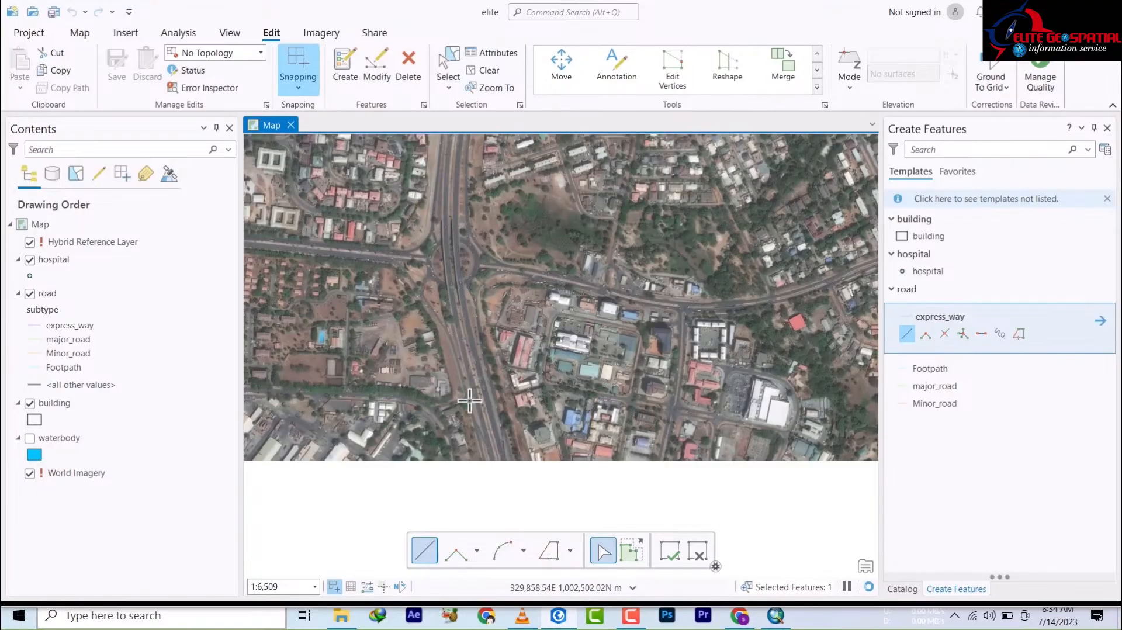
left_click_drag(502, 372, 424, 218)
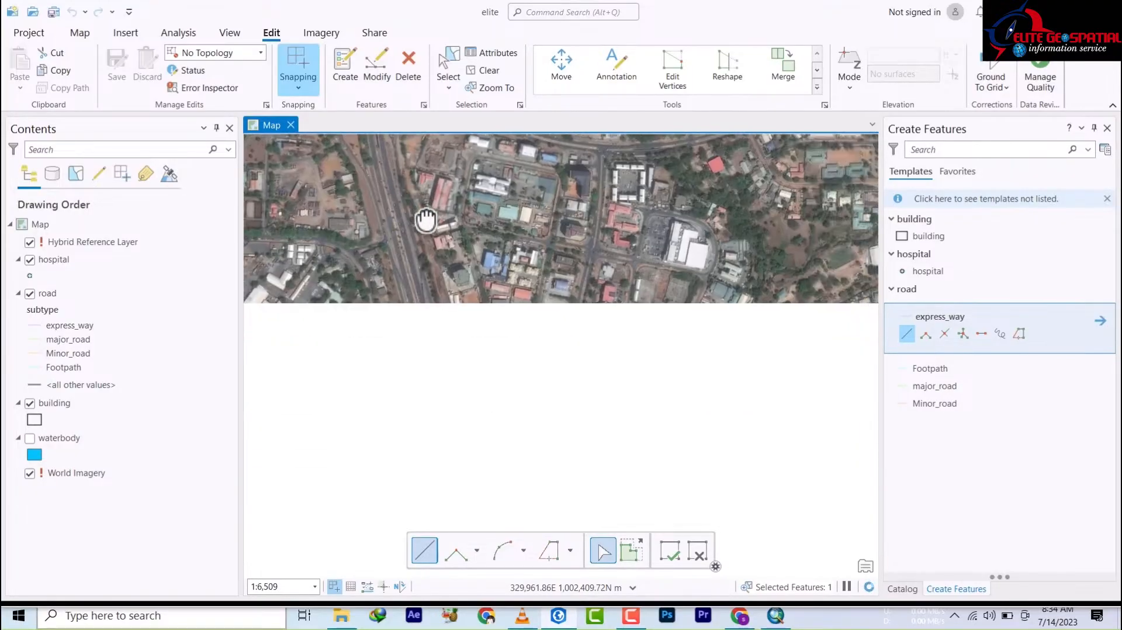
scroll(423, 218, "up", 2)
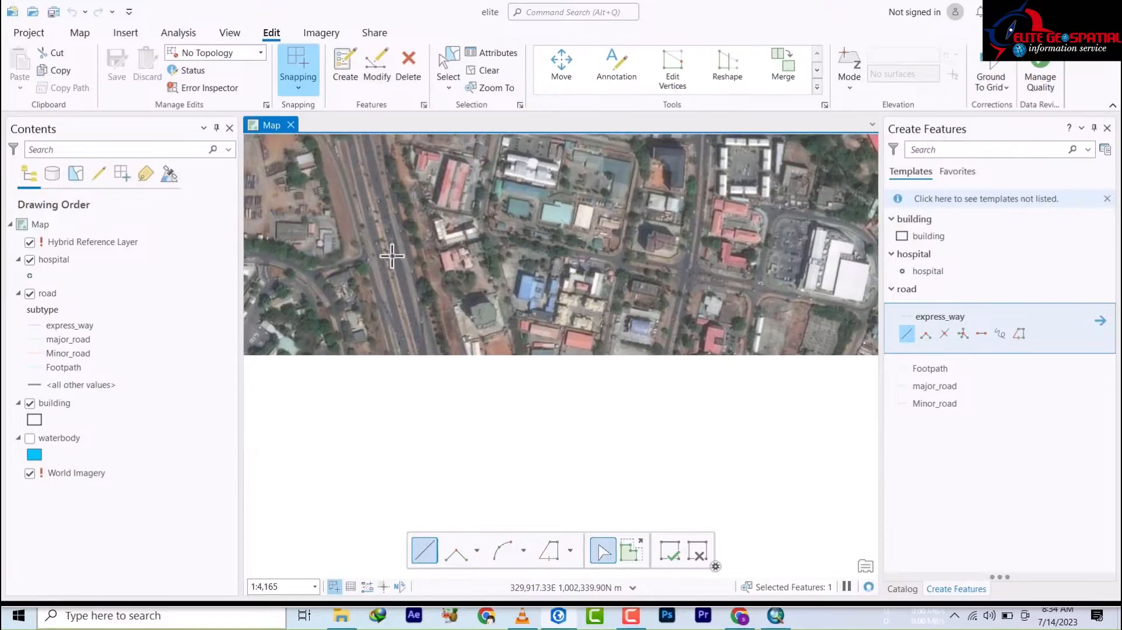
scroll(388, 257, "up", 4)
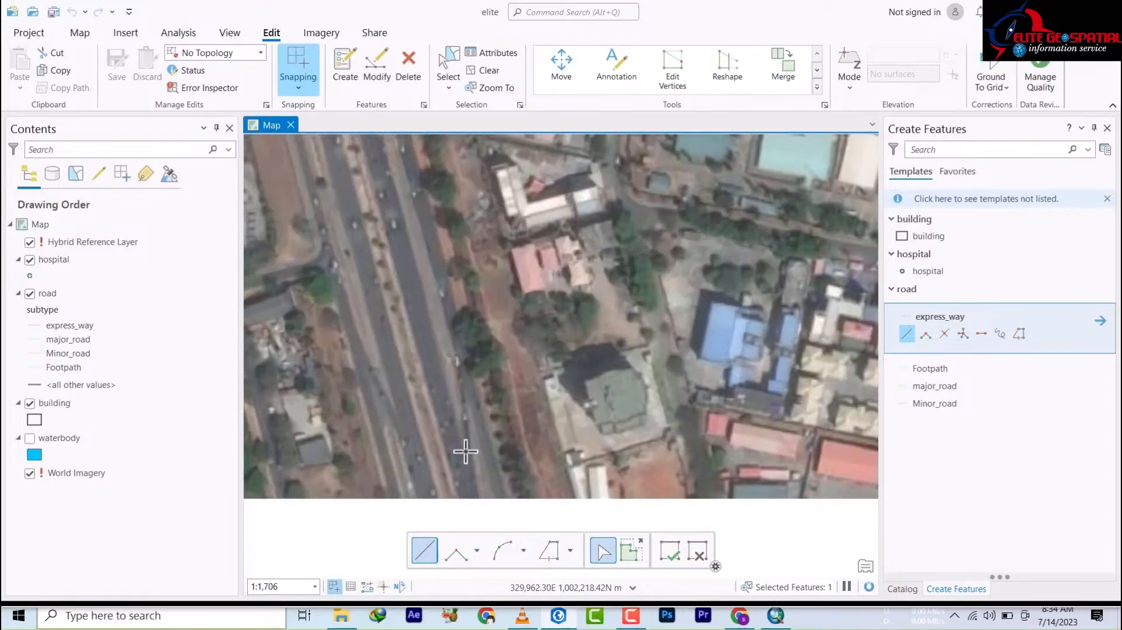
scroll(466, 452, "down", 3)
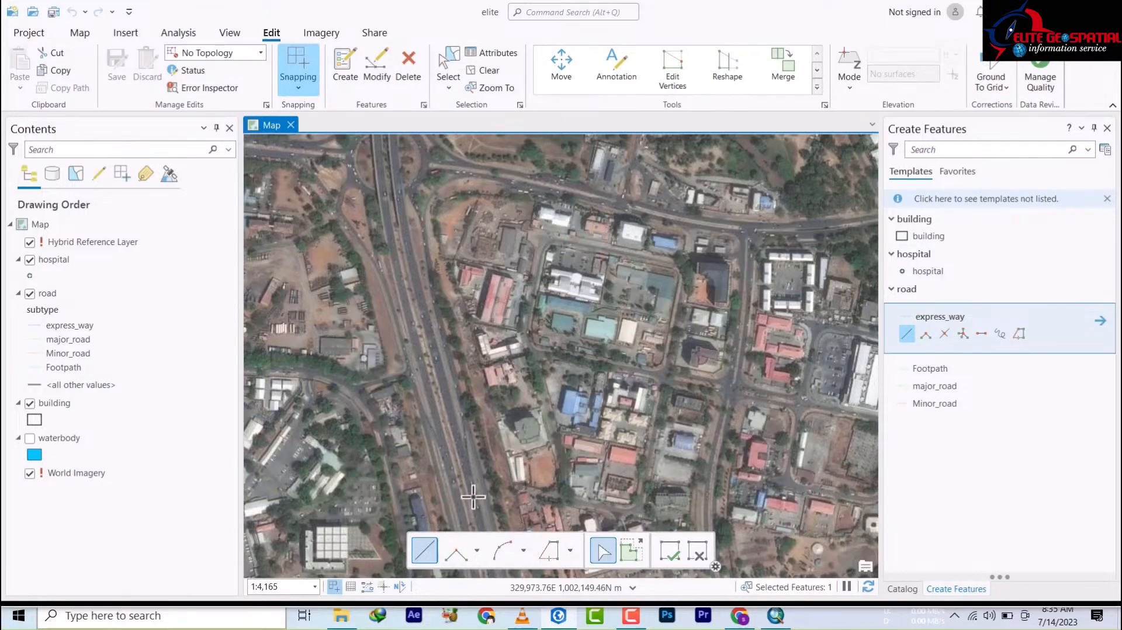
left_click(451, 418)
left_click(431, 341)
left_click_drag(435, 366, 439, 485)
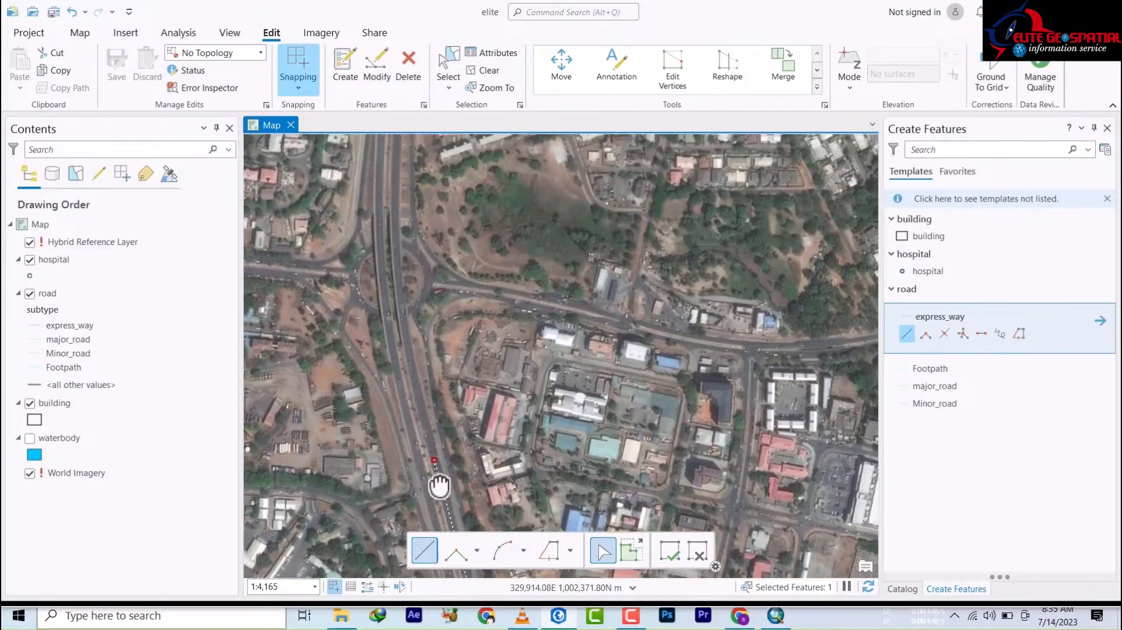
left_click(422, 403)
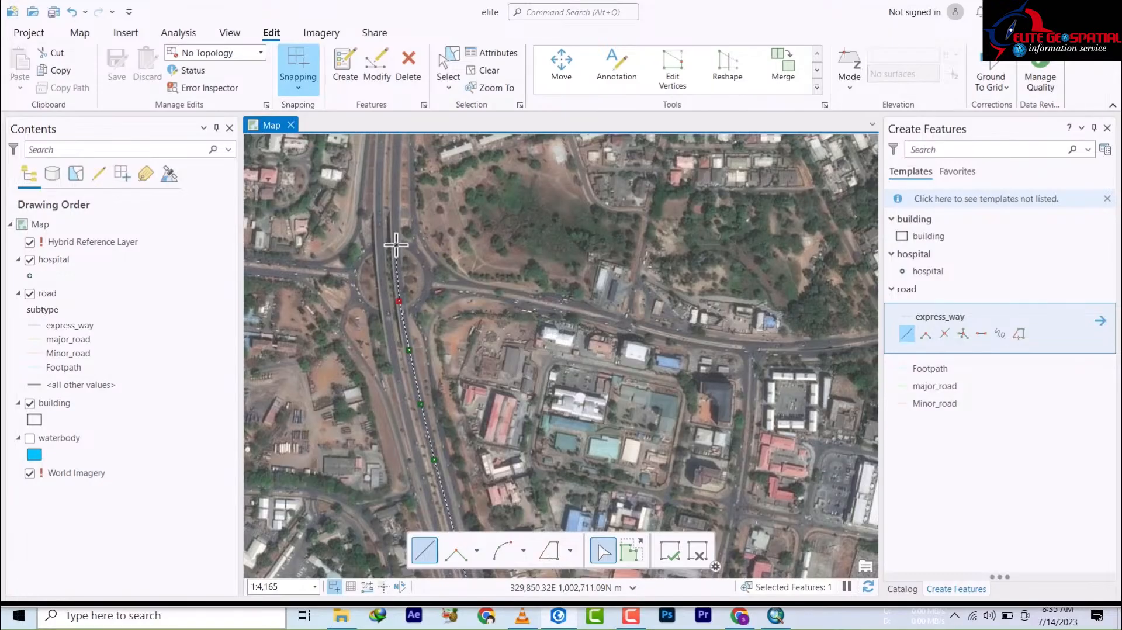
left_click(396, 244)
Continue the express_way line north along the curving carriageway, adding vertices up to the approach of the cloverleaf interchange.
left_click_drag(397, 202, 399, 527)
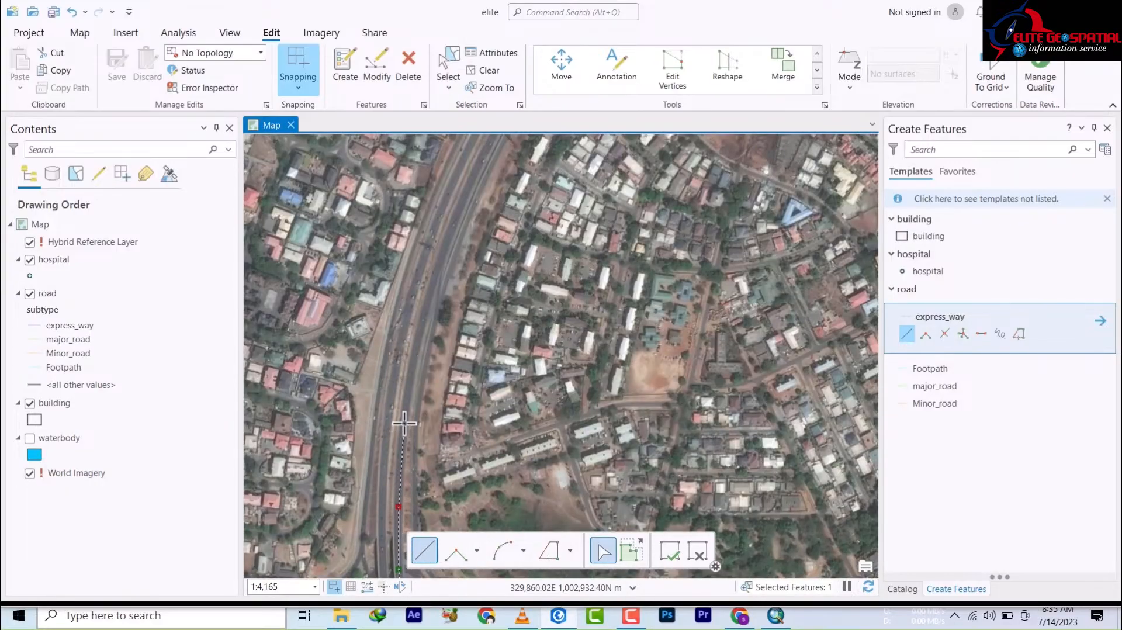
left_click(404, 423)
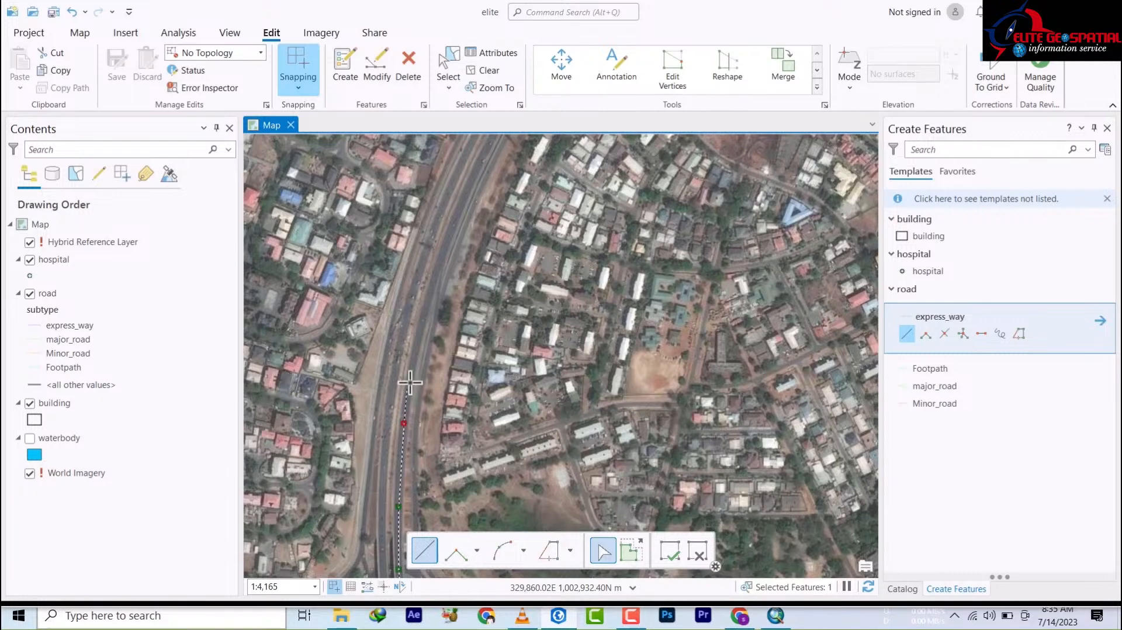
left_click(421, 323)
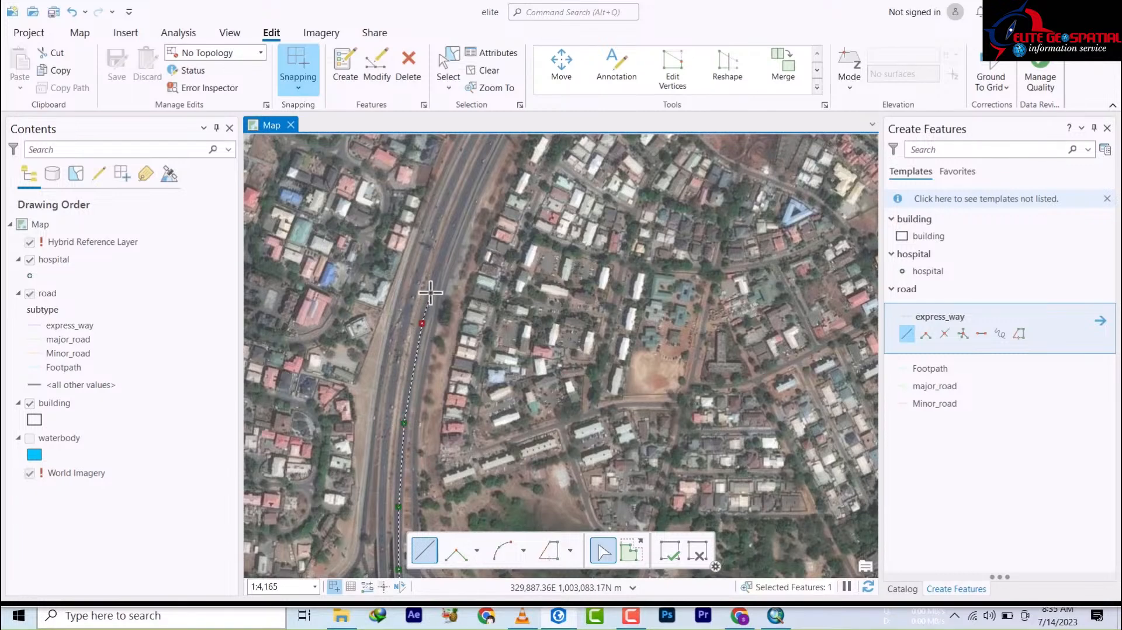
left_click(452, 227)
mouse_move(484, 156)
left_mouse_down()
mouse_move(461, 326)
mouse_move(418, 421)
left_mouse_up()
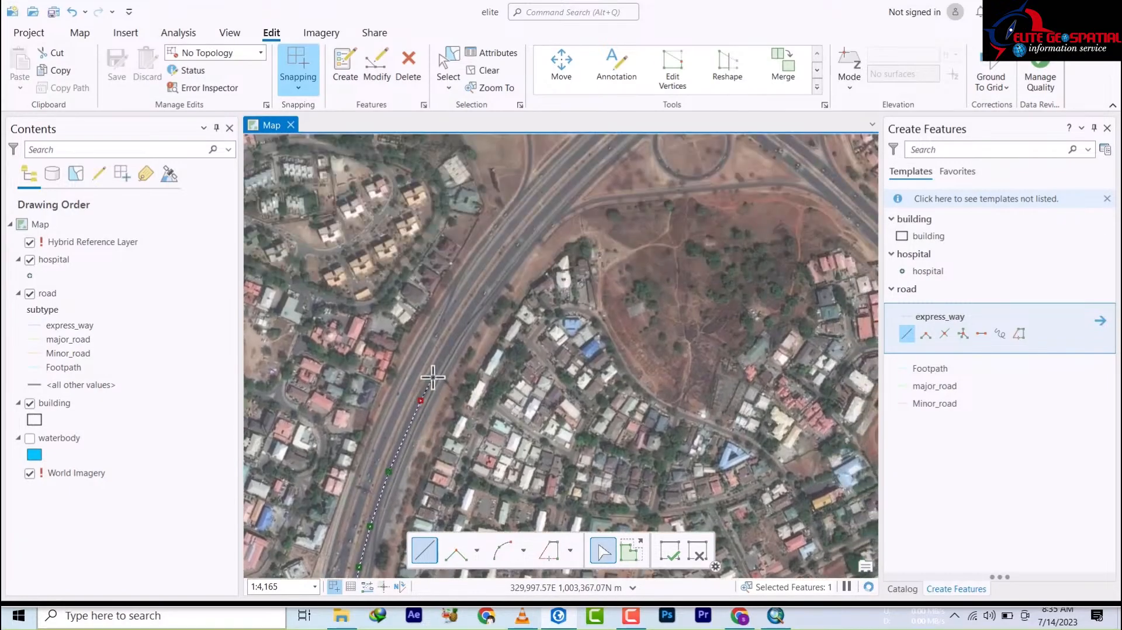
left_click(448, 344)
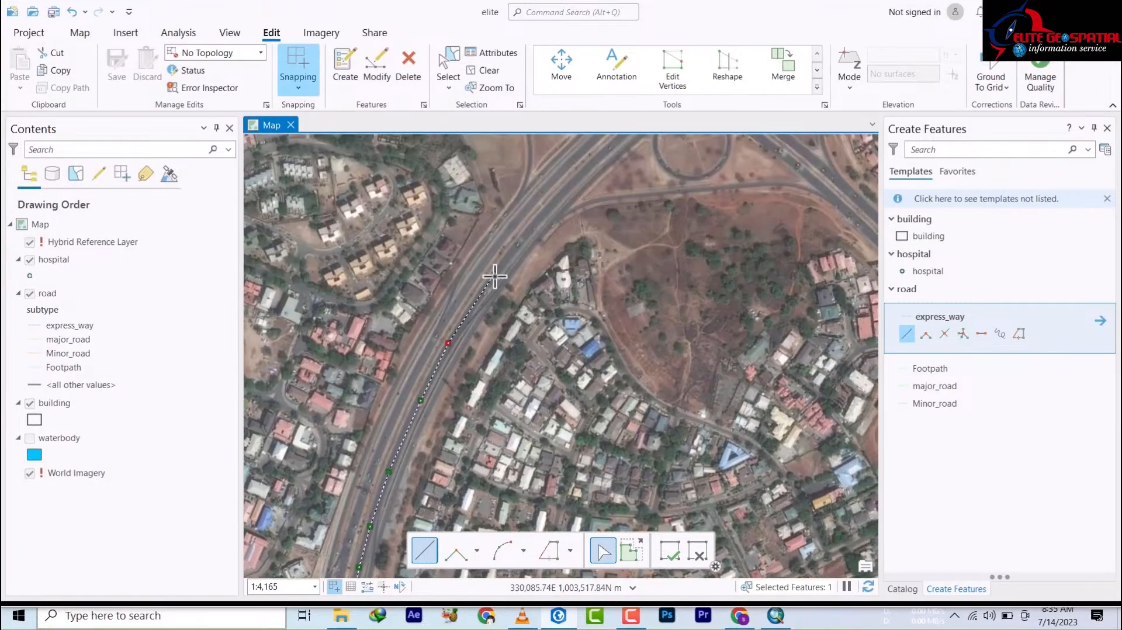
left_click(541, 215)
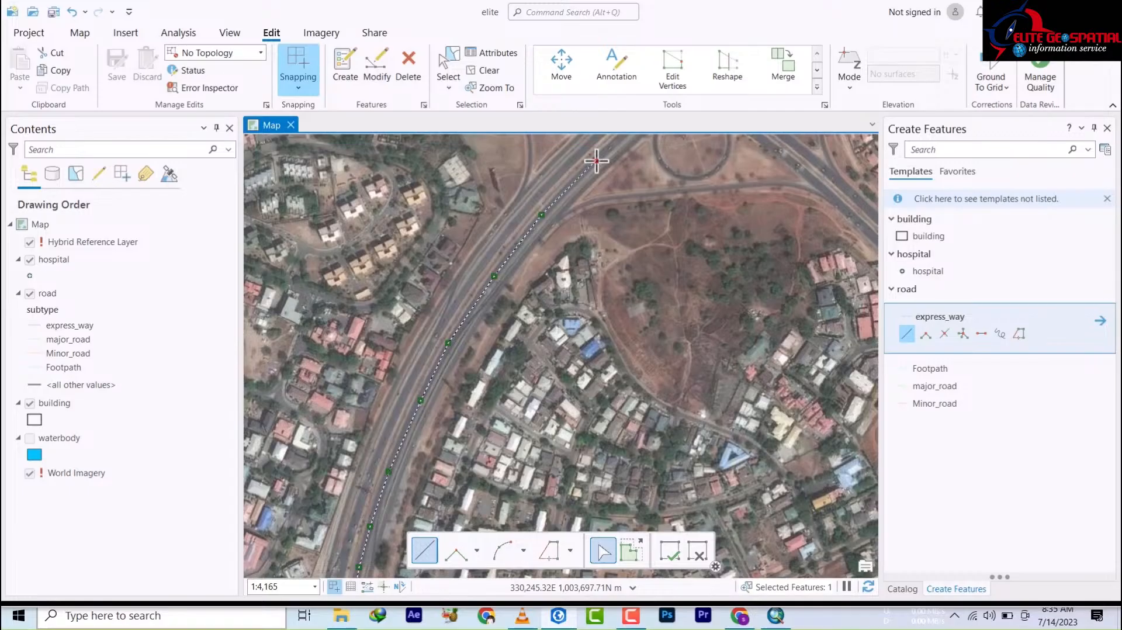
Extend the express_way line northeast through the cloverleaf interchange and finish the feature on the carriageway beyond it.
left_click_drag(597, 161, 565, 224)
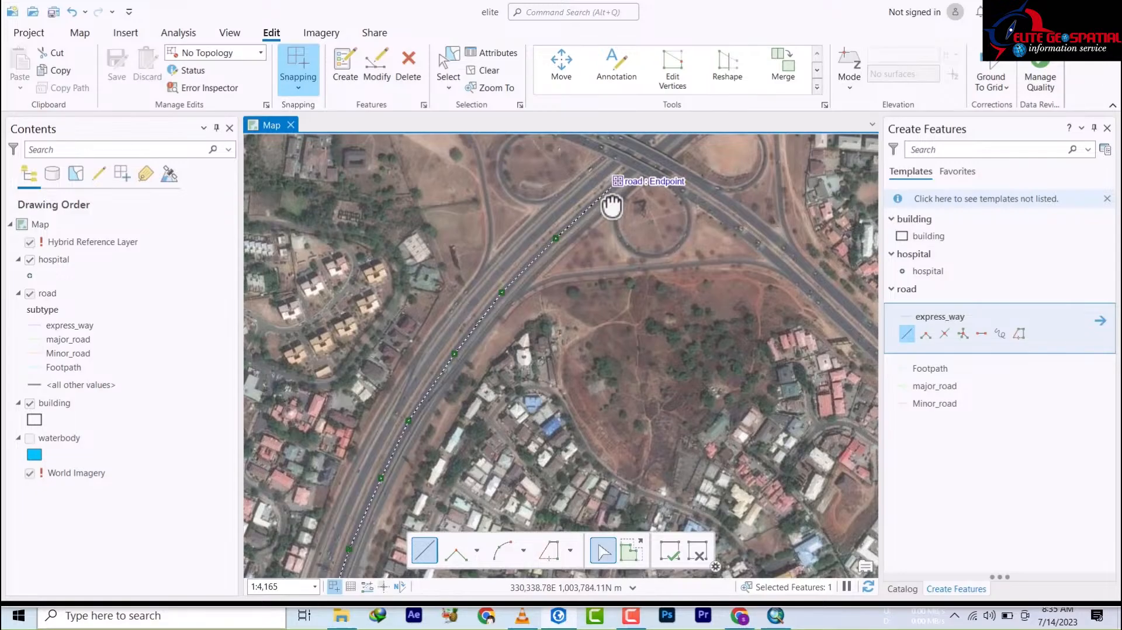
left_click_drag(612, 205, 440, 400)
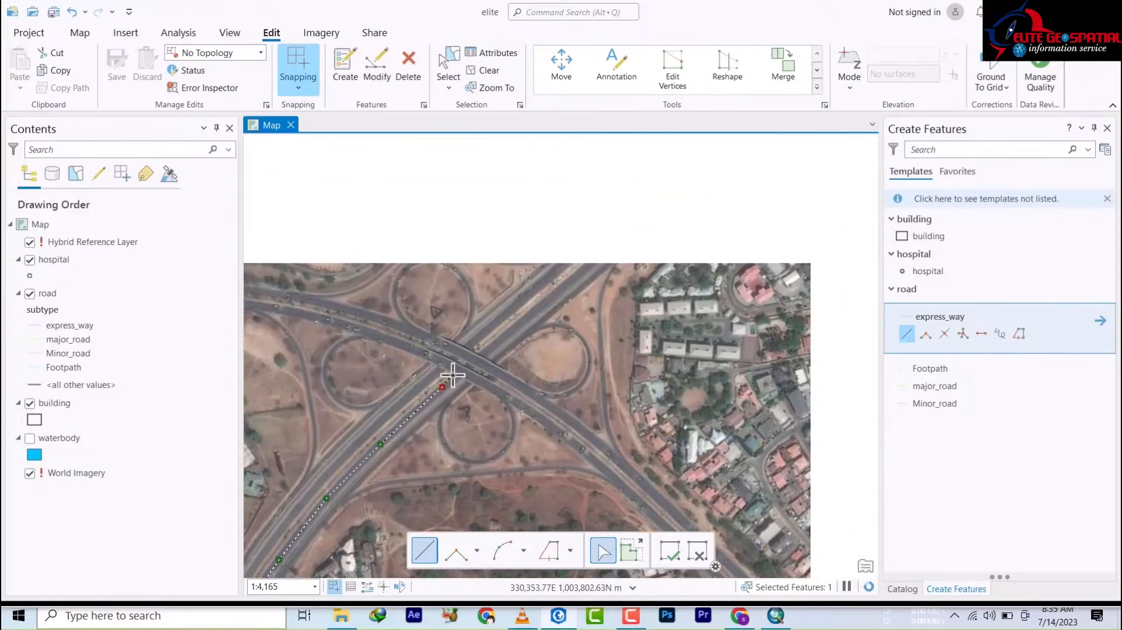
left_click(505, 336)
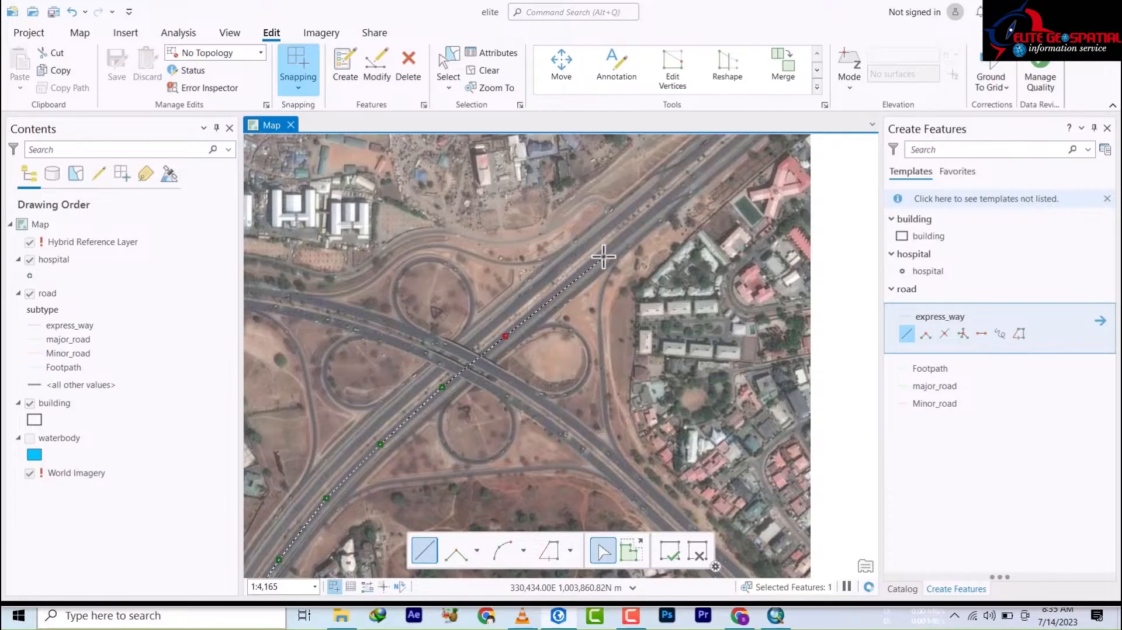
left_click(605, 252)
double_click(708, 169)
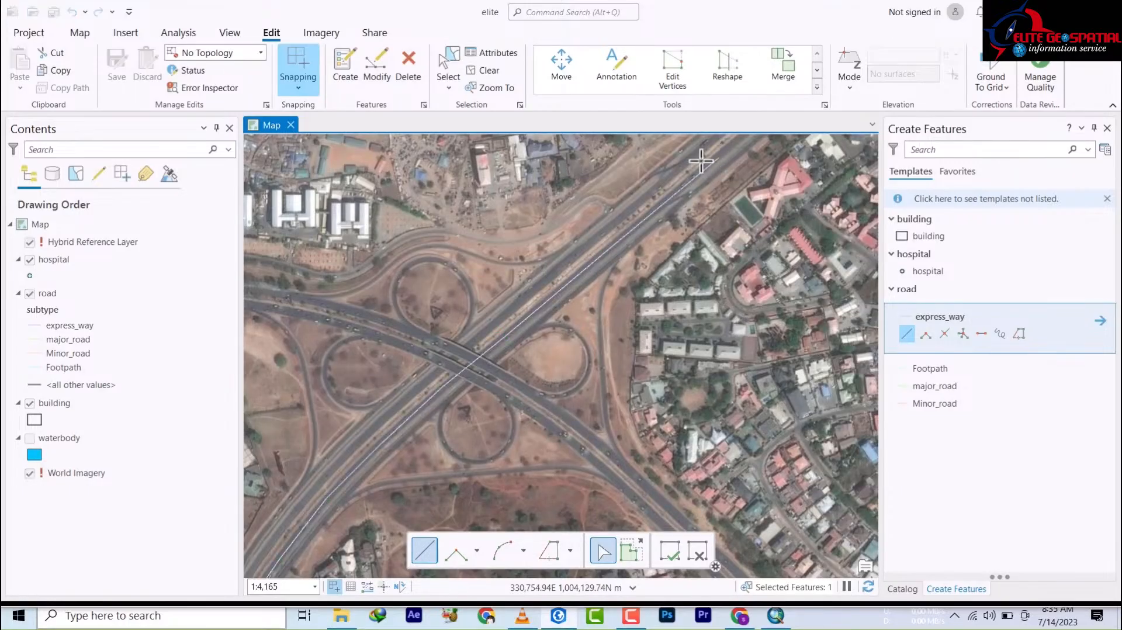
Examine the finished express_way line against the imagery, following it from the interchange back south past the road junction.
scroll(541, 318, "up", 5)
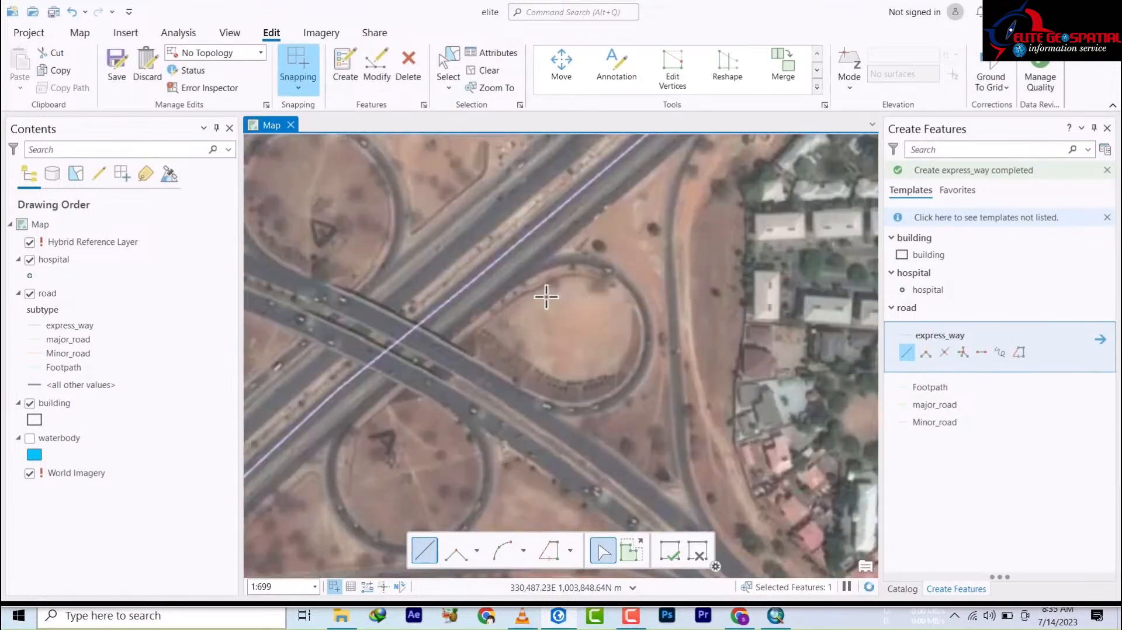
scroll(546, 296, "down", 10)
scroll(555, 290, "up", 8)
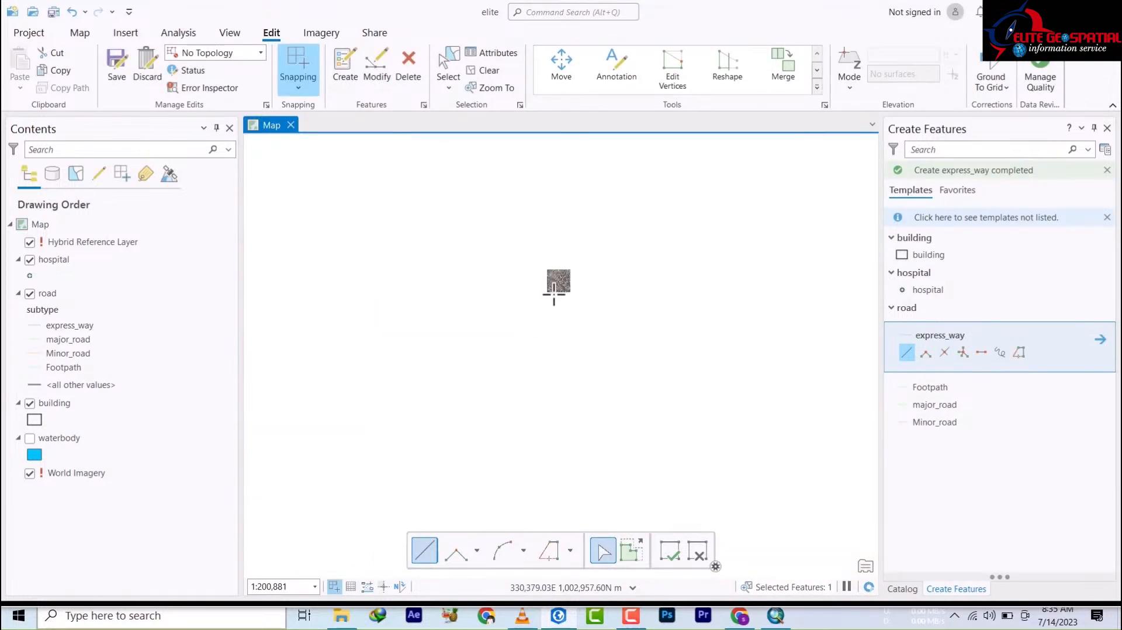
left_click_drag(576, 254, 614, 461)
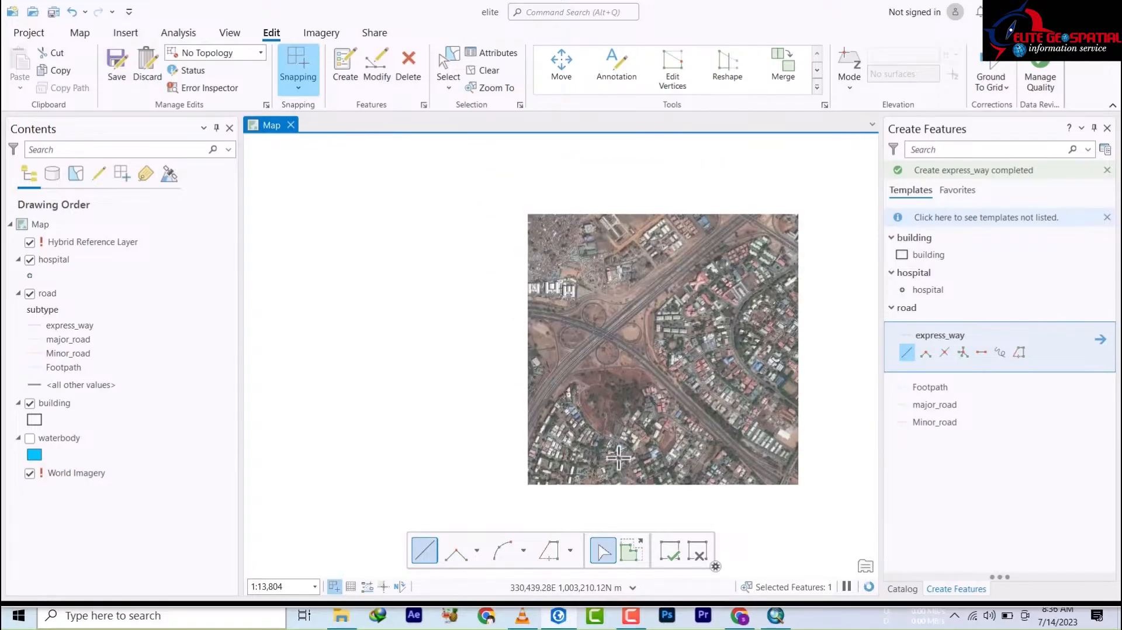
scroll(576, 333, "up", 4)
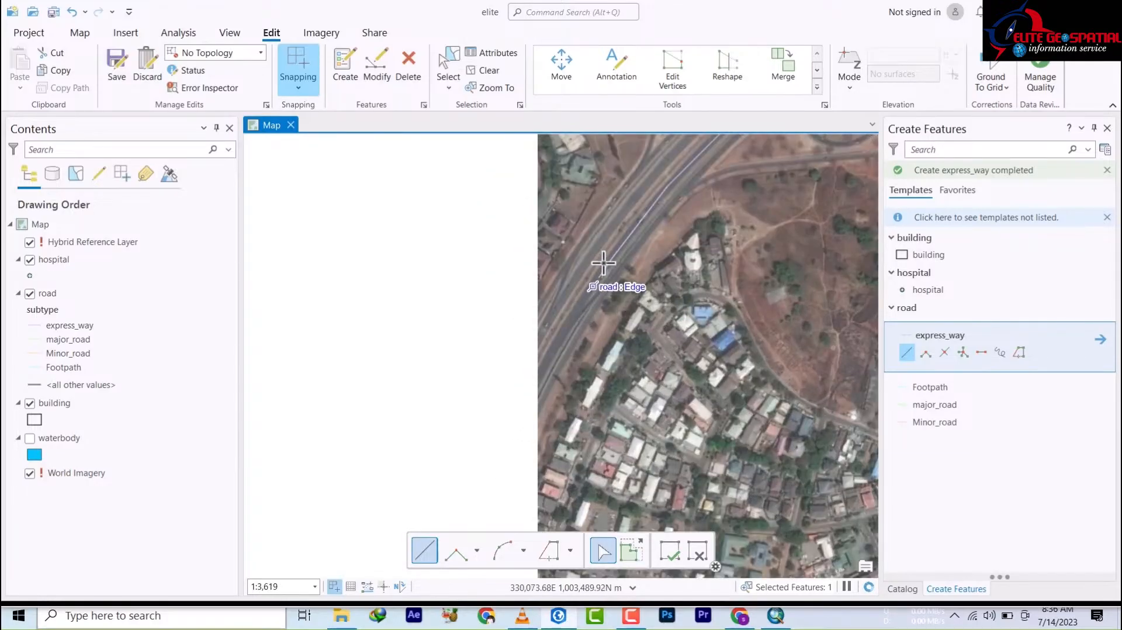
left_click_drag(601, 261, 570, 416)
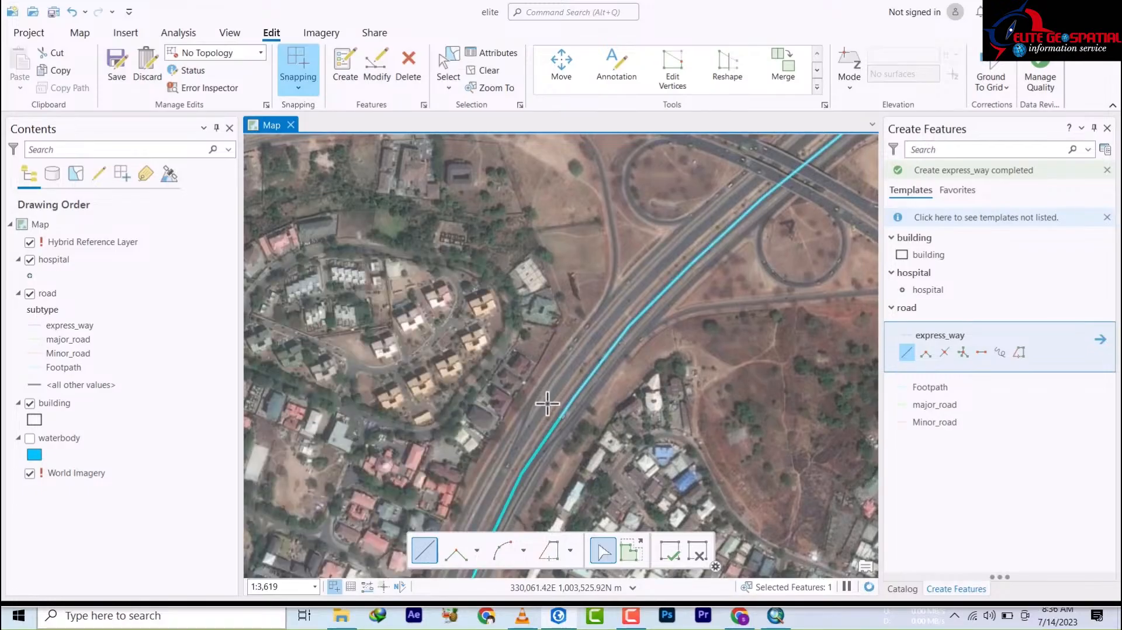
left_click_drag(542, 436, 625, 70)
left_click_drag(485, 500, 526, 230)
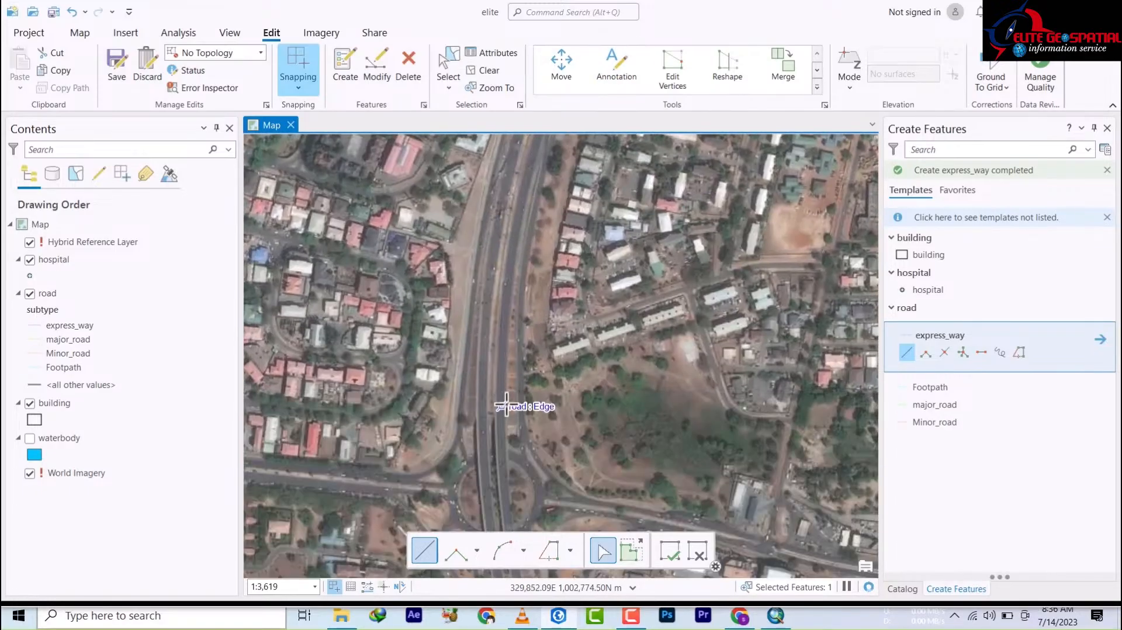
left_click_drag(506, 472, 453, 140)
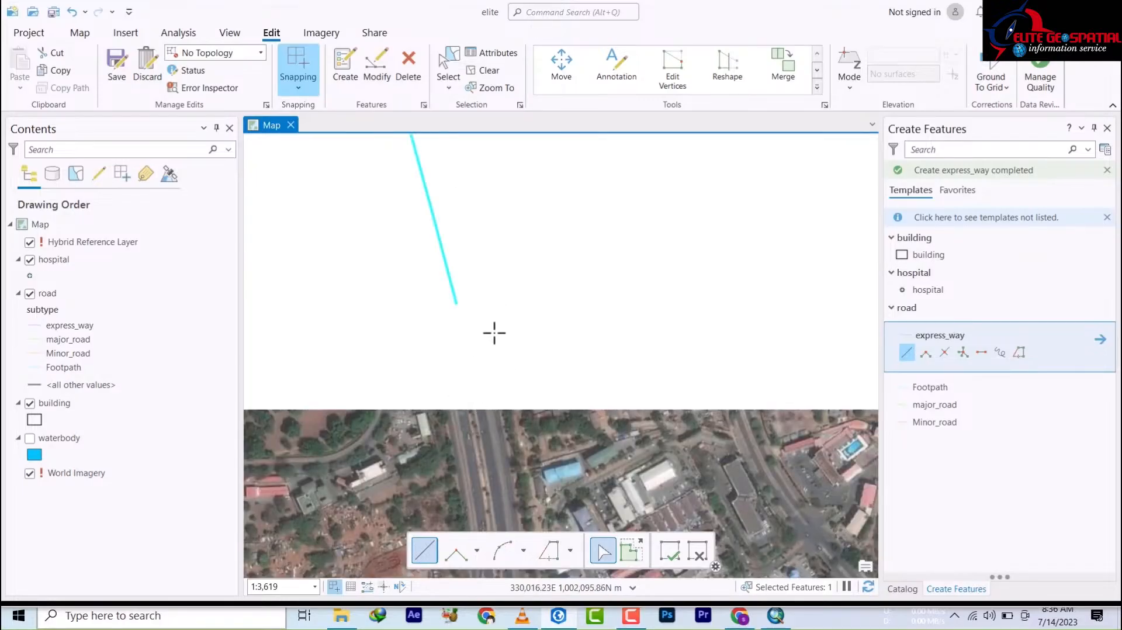
Inspect the southern end of the express_way line and the carriageway continuing beyond it.
left_click_drag(494, 333, 546, 455)
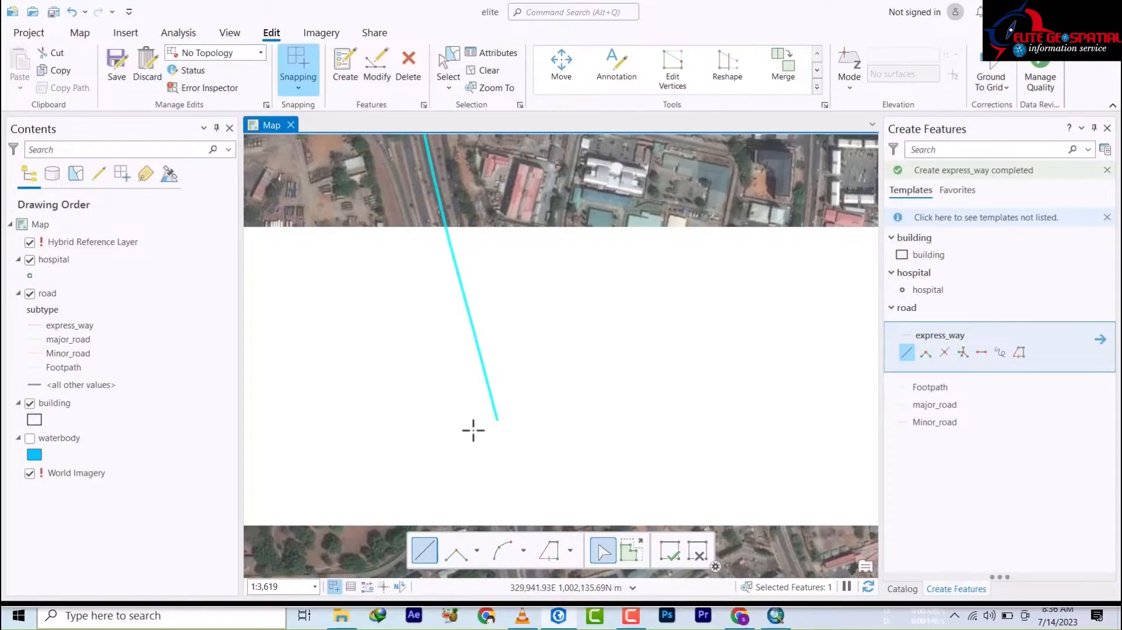
scroll(452, 357, "up", 3)
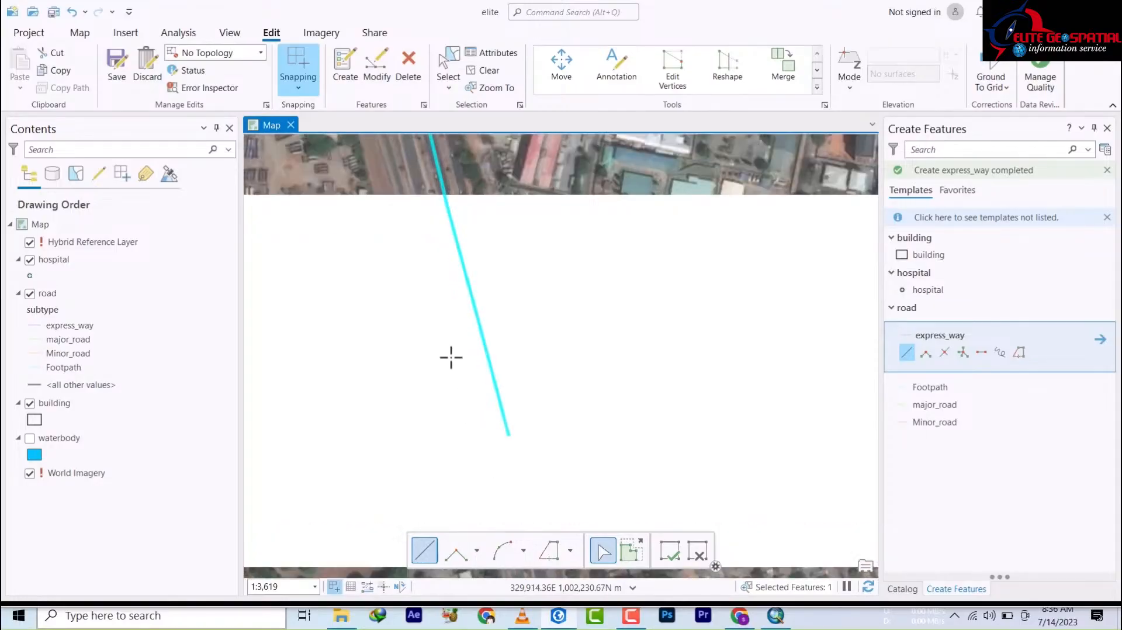
scroll(452, 357, "down", 7)
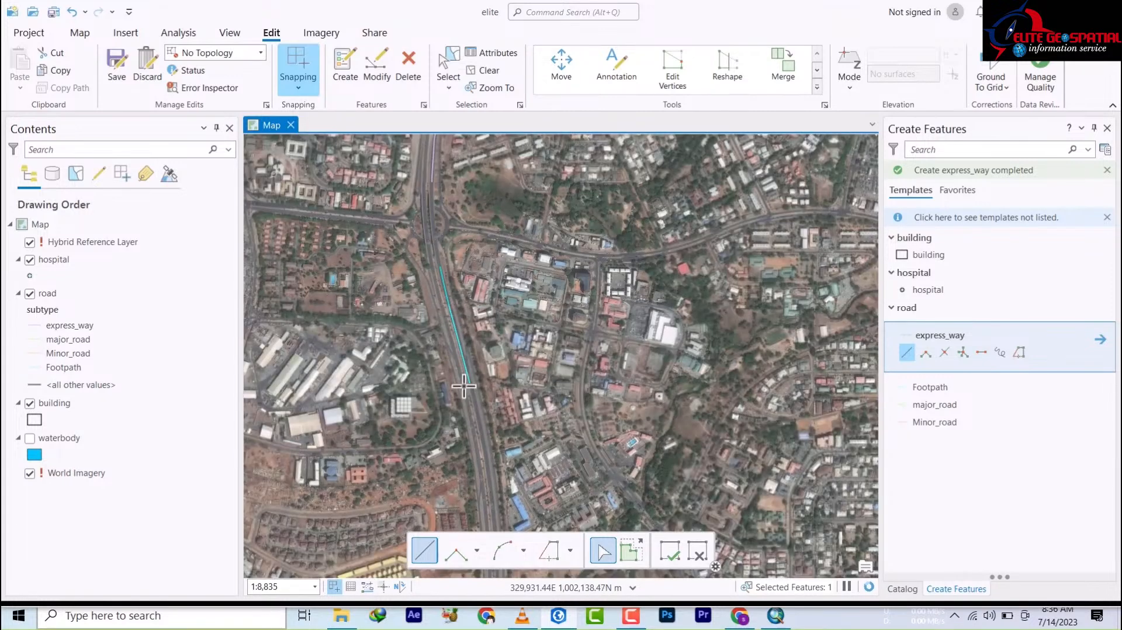
scroll(458, 368, "up", 3)
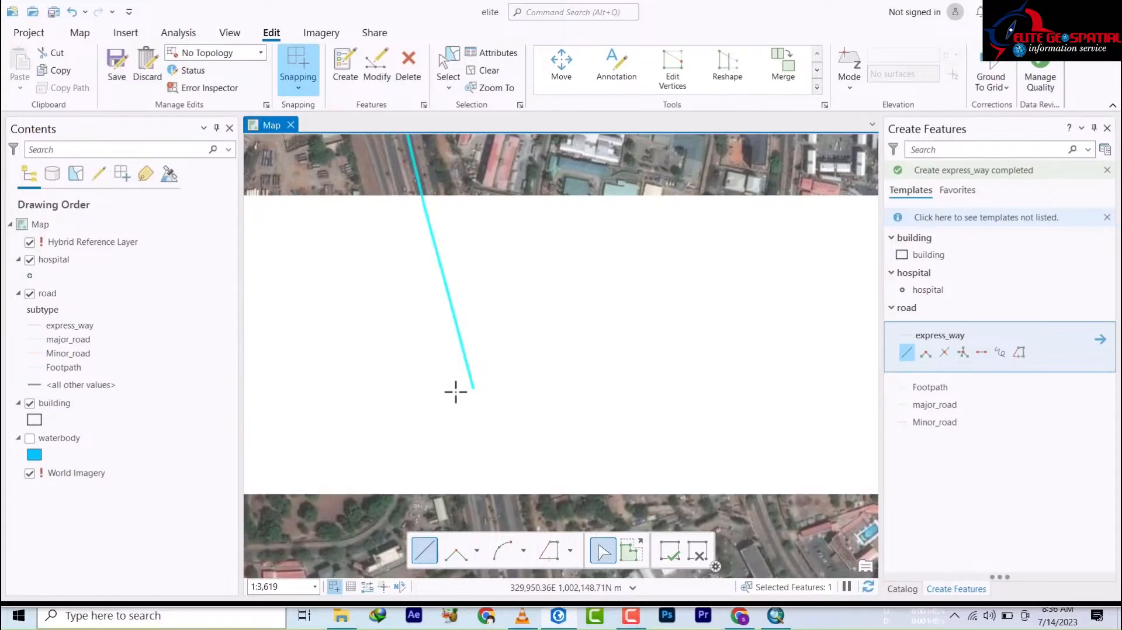
left_click_drag(440, 149, 463, 201)
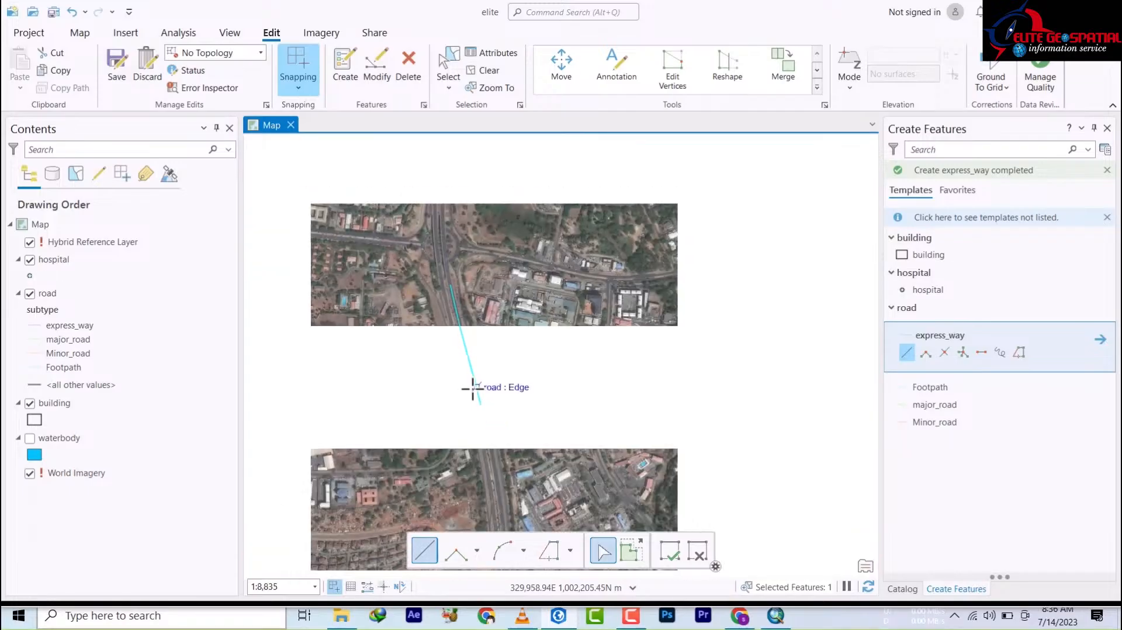
scroll(471, 389, "down", 2)
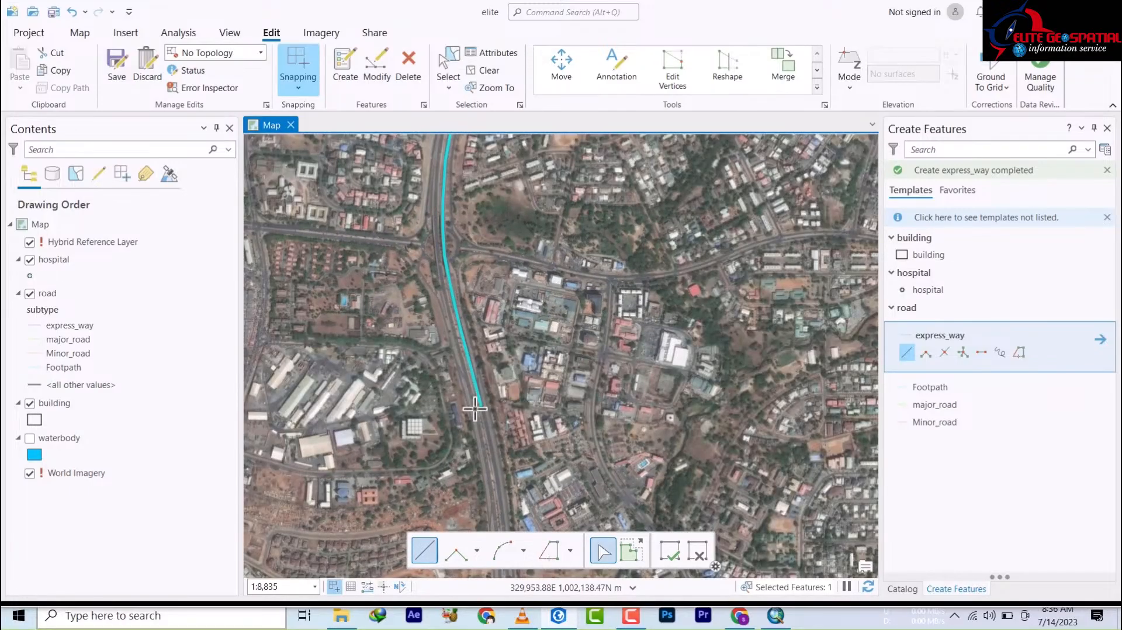
Start a second express_way line beside the first line's southern end and trace the western carriageway north through the road junction.
left_click(475, 407)
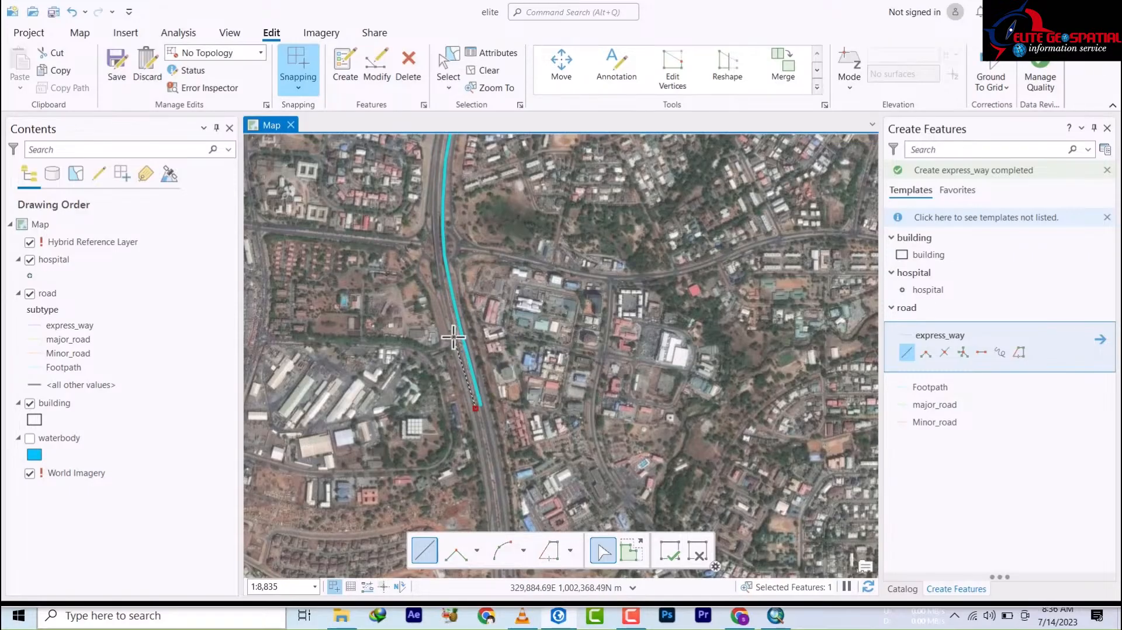
left_click(455, 334)
scroll(449, 285, "up", 2)
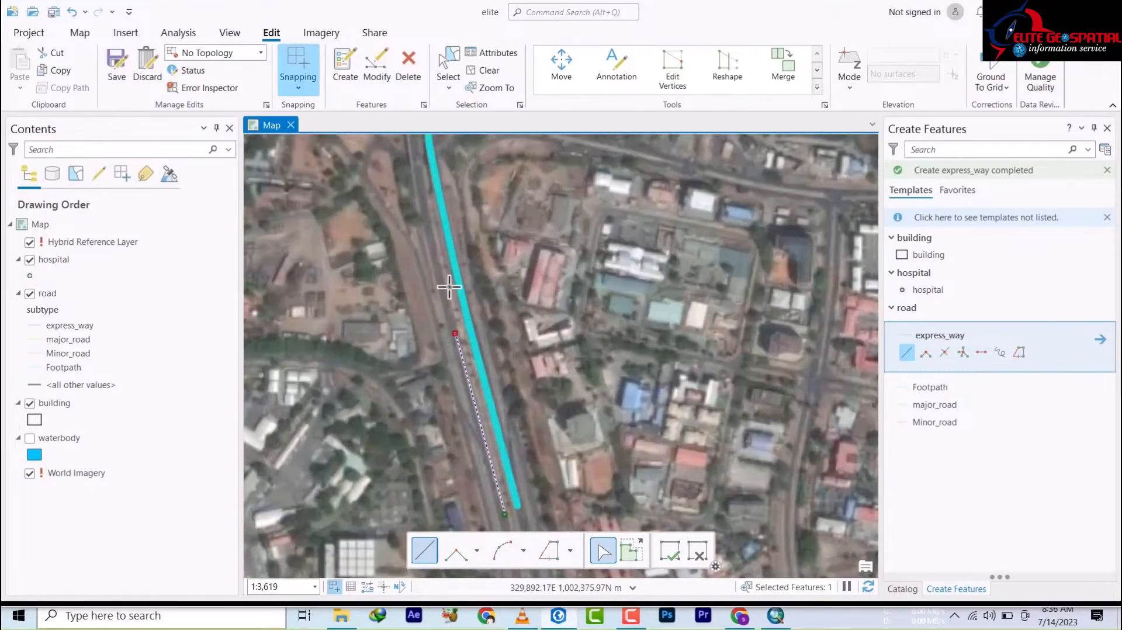
left_click_drag(434, 272, 463, 532)
left_click(443, 415)
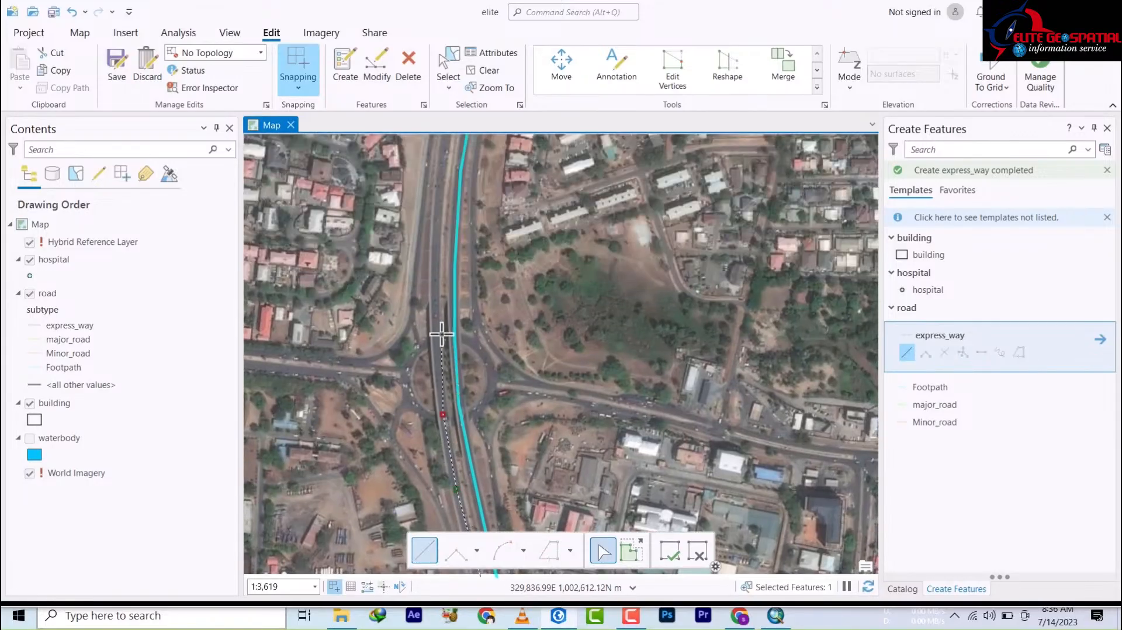
left_click(435, 331)
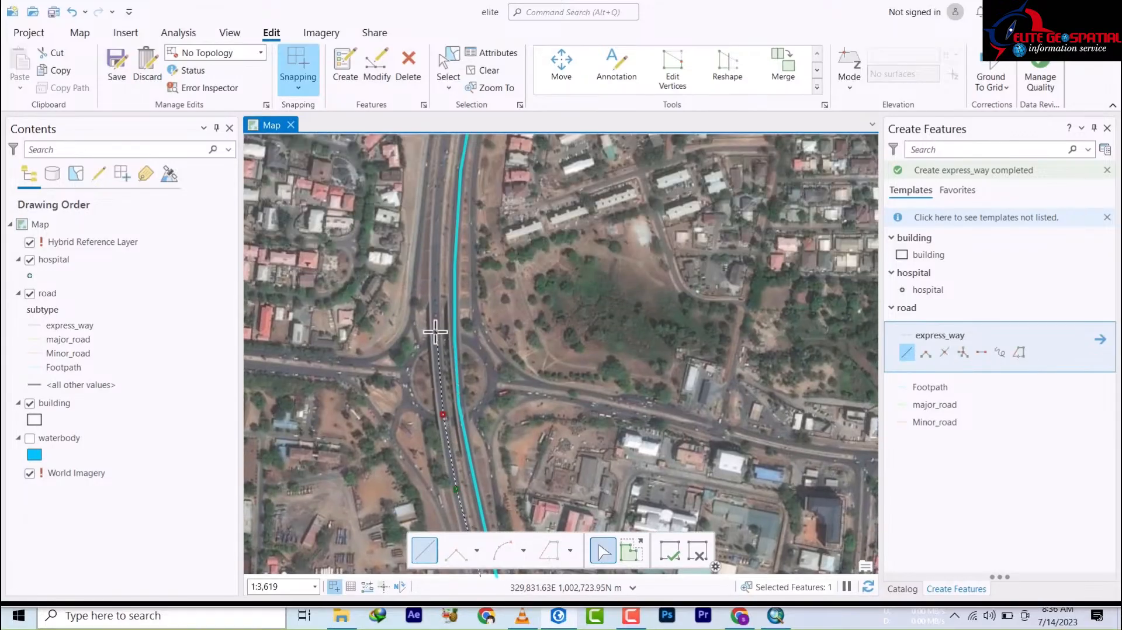
left_click(436, 239)
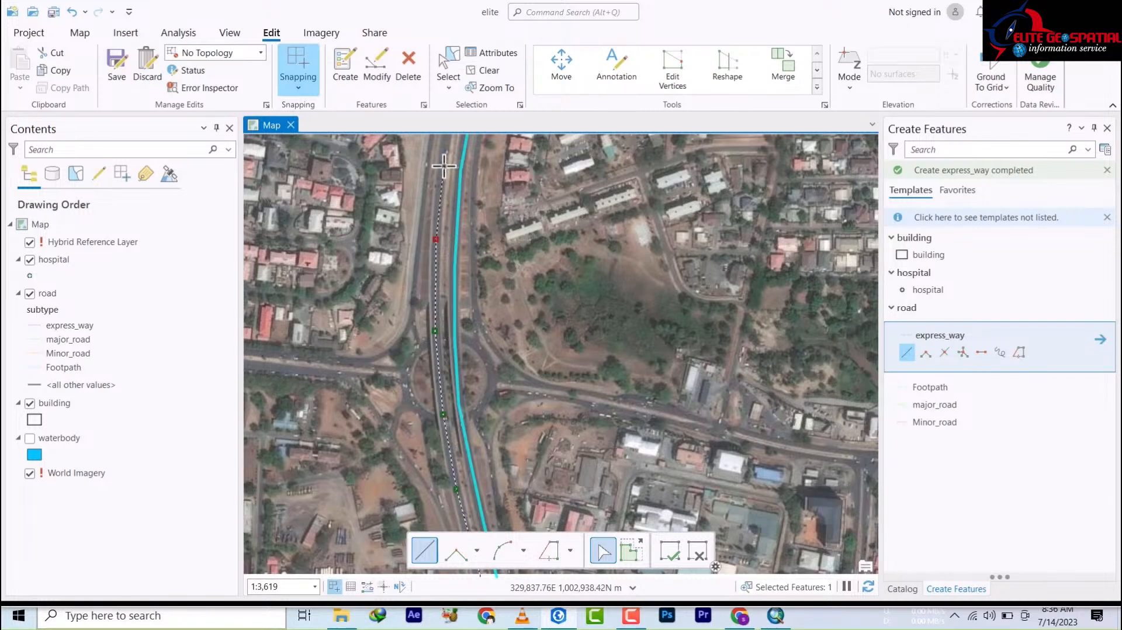
left_click(442, 164)
Continue the second express_way line along the western carriageway as it curves northeast past the housing blocks towards the cloverleaf interchange.
left_click_drag(443, 168, 426, 489)
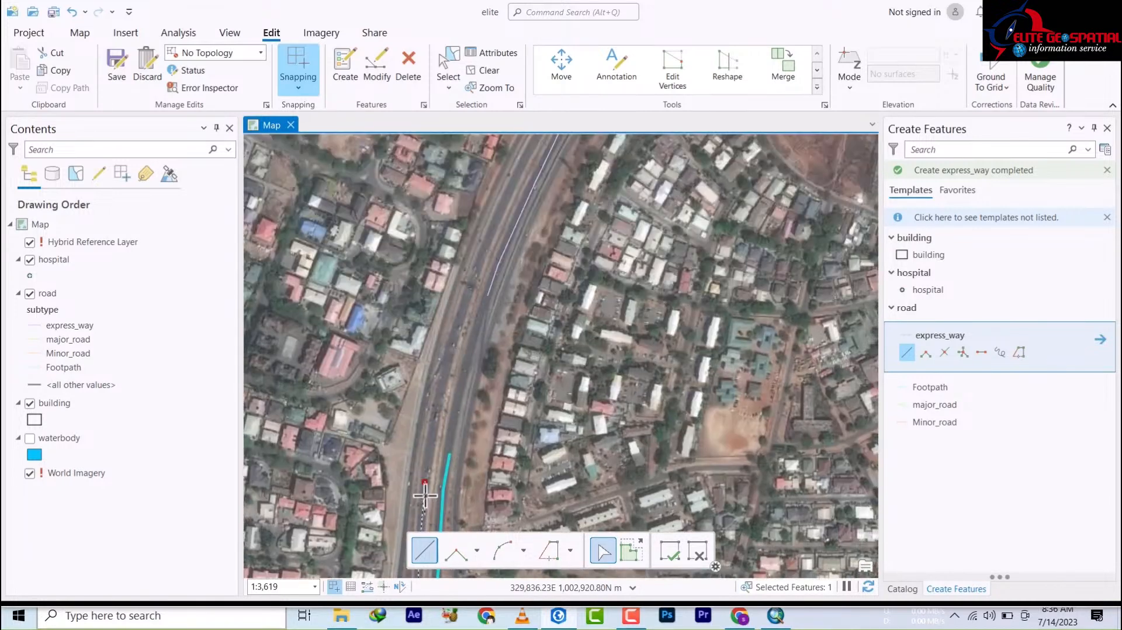
left_click(439, 400)
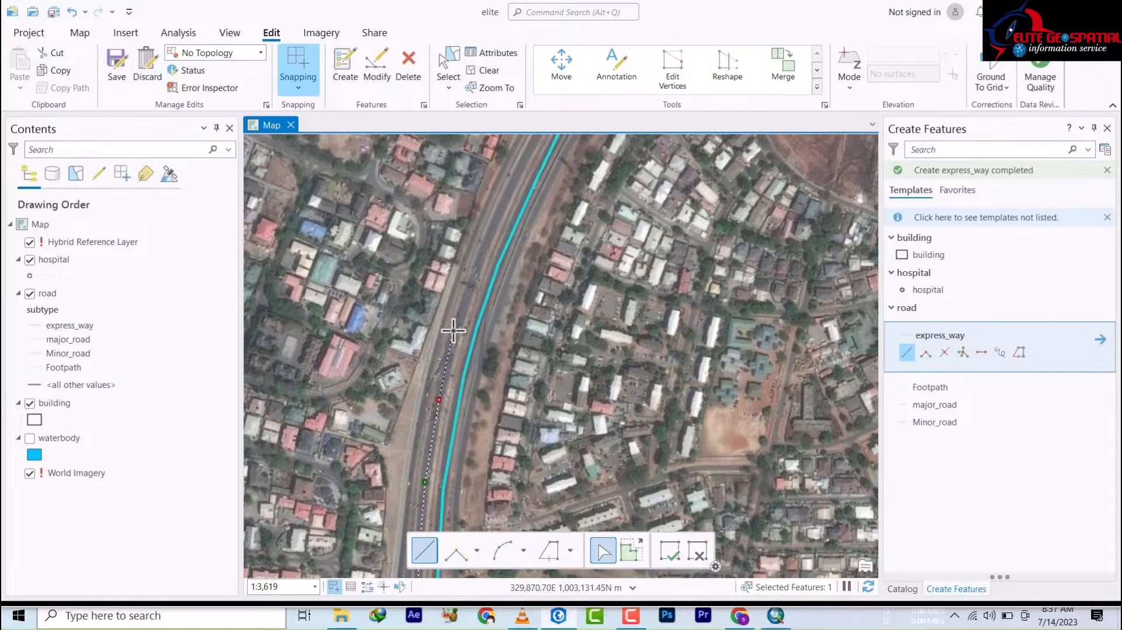
left_click(454, 338)
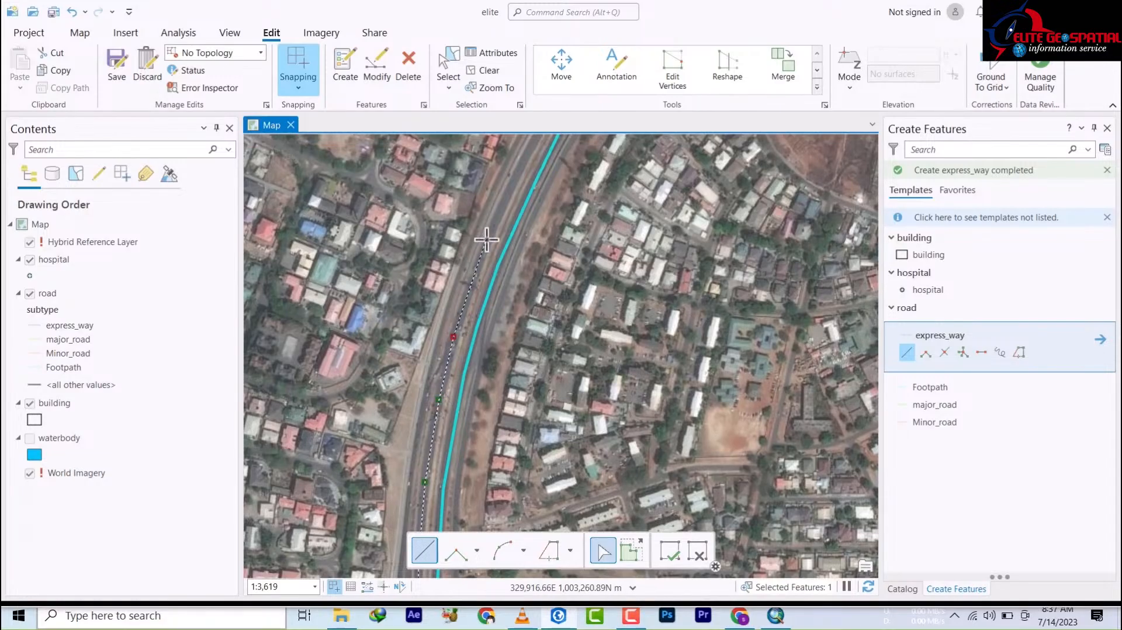
left_click(488, 239)
left_click_drag(492, 235, 398, 409)
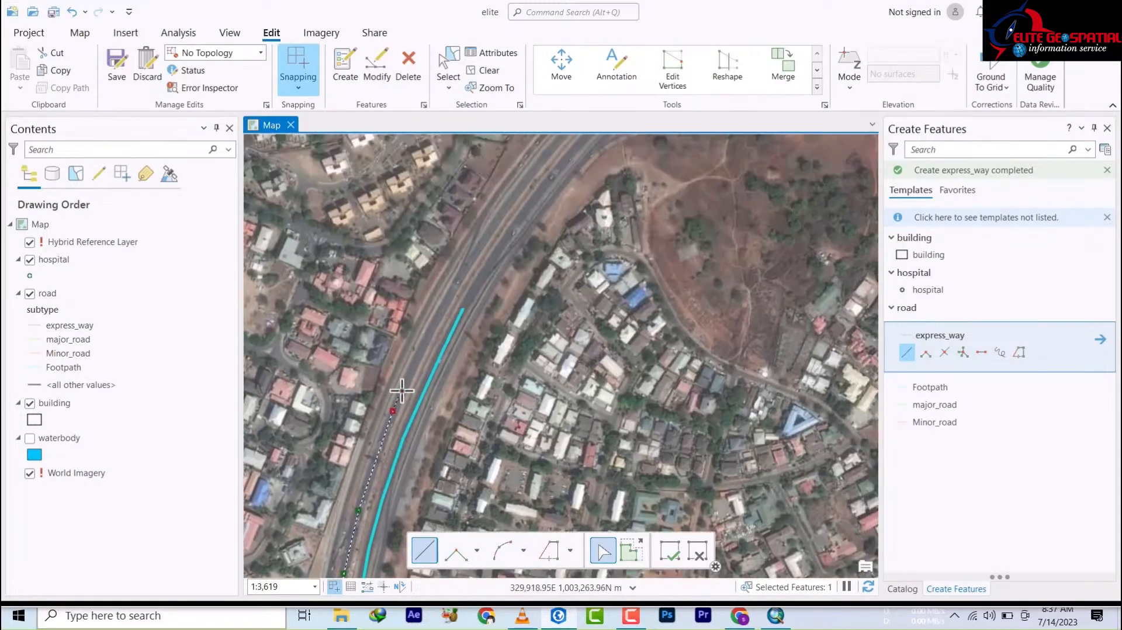
left_click(422, 345)
left_click(459, 279)
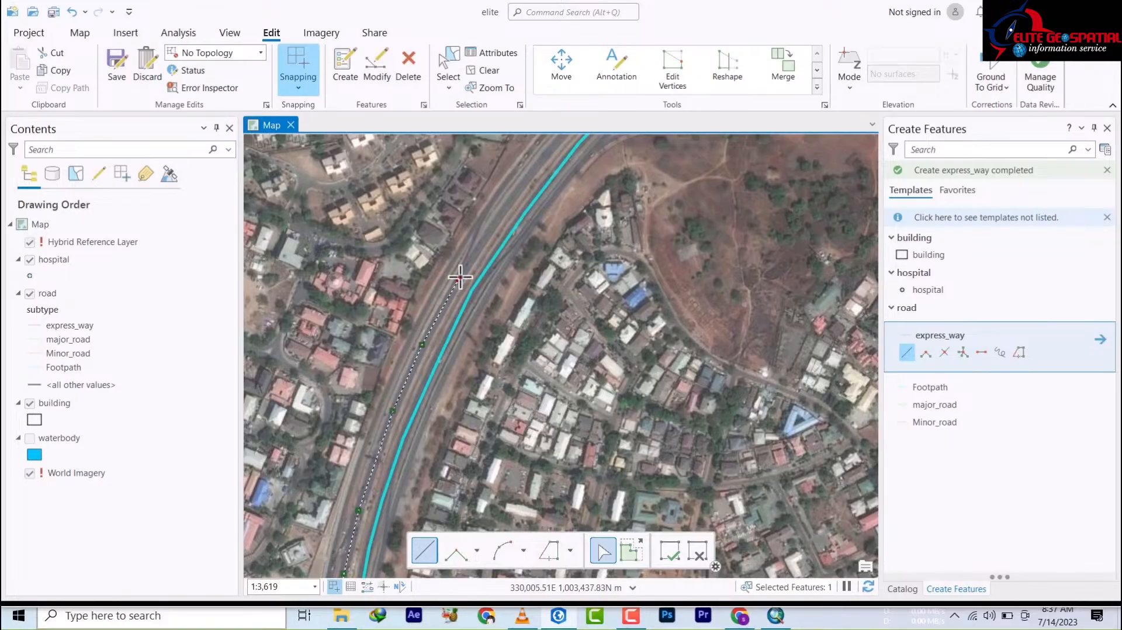
left_click(521, 187)
Extend the second express_way line northeast through the cloverleaf interchange and finish it beside the first line's northern end.
left_click_drag(524, 208, 403, 417)
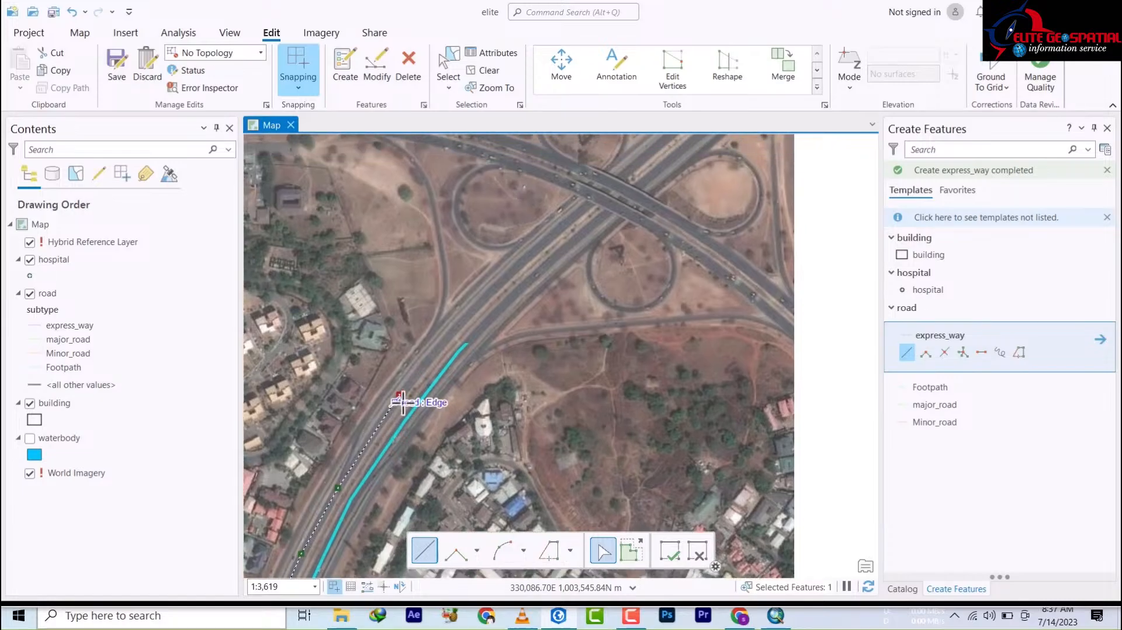
left_click(432, 352)
left_click(516, 271)
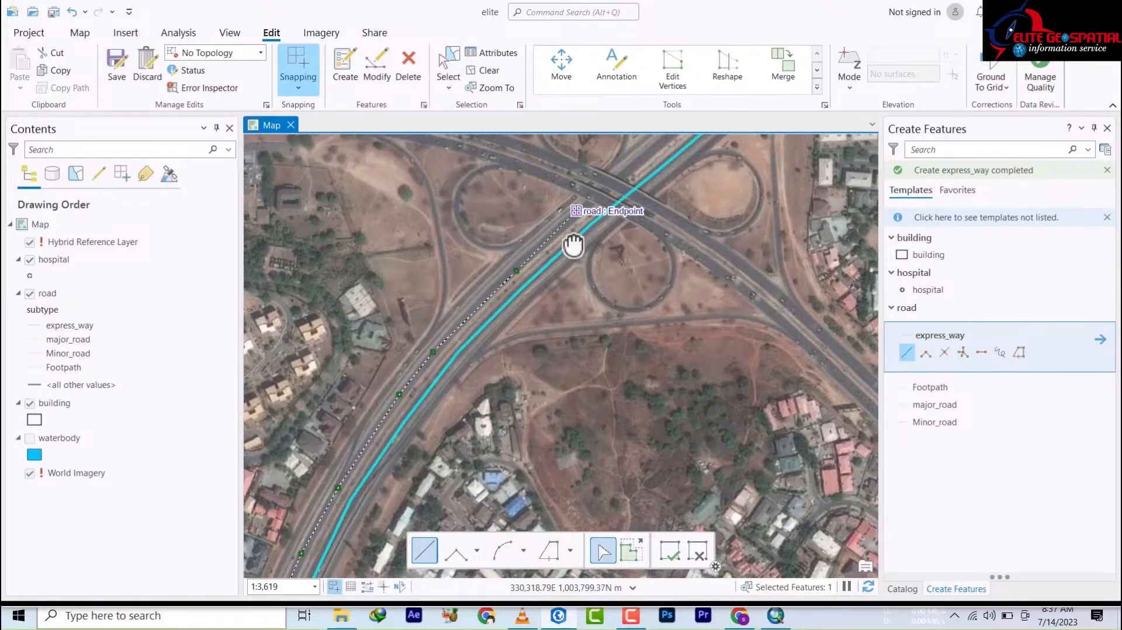
mouse_move(499, 309)
left_mouse_down()
mouse_move(402, 431)
mouse_move(445, 396)
left_mouse_up()
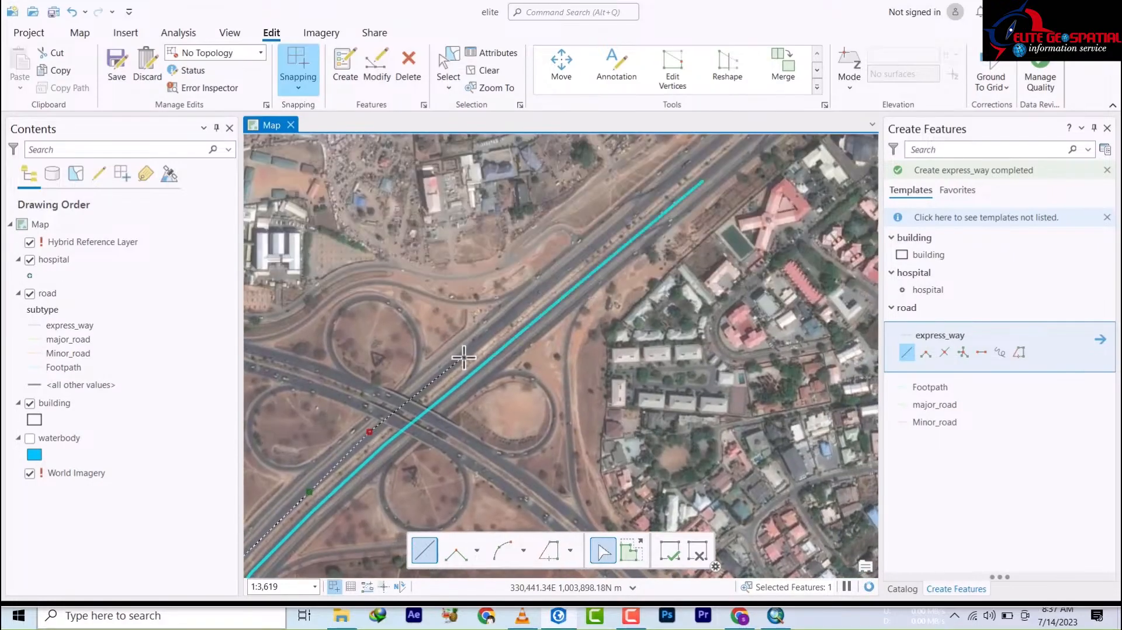
left_click(558, 275)
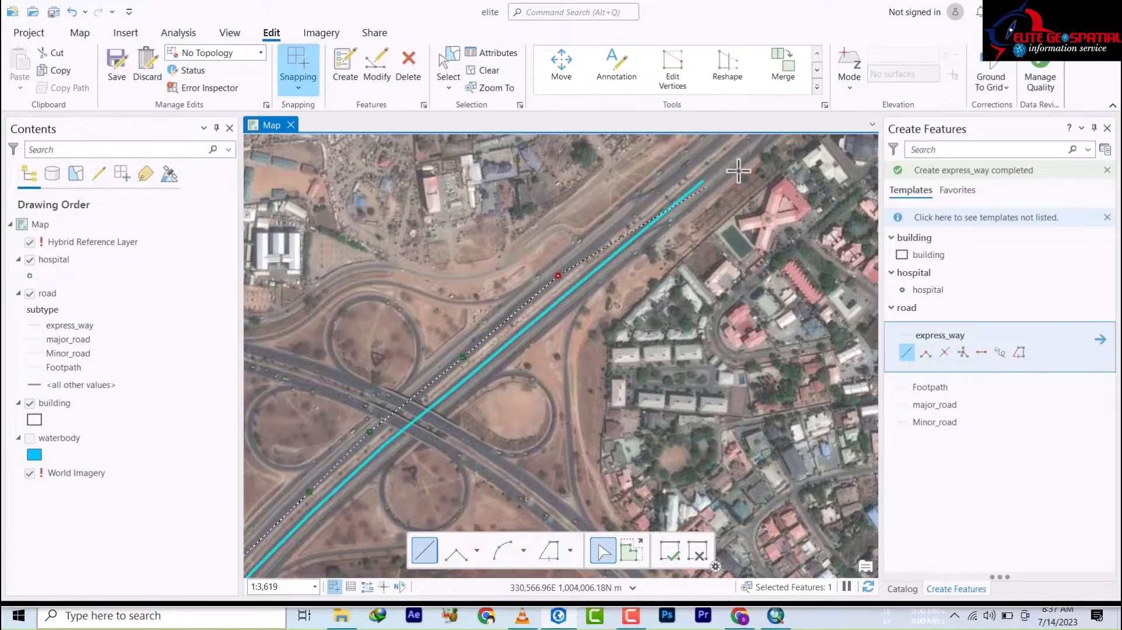
double_click(694, 165)
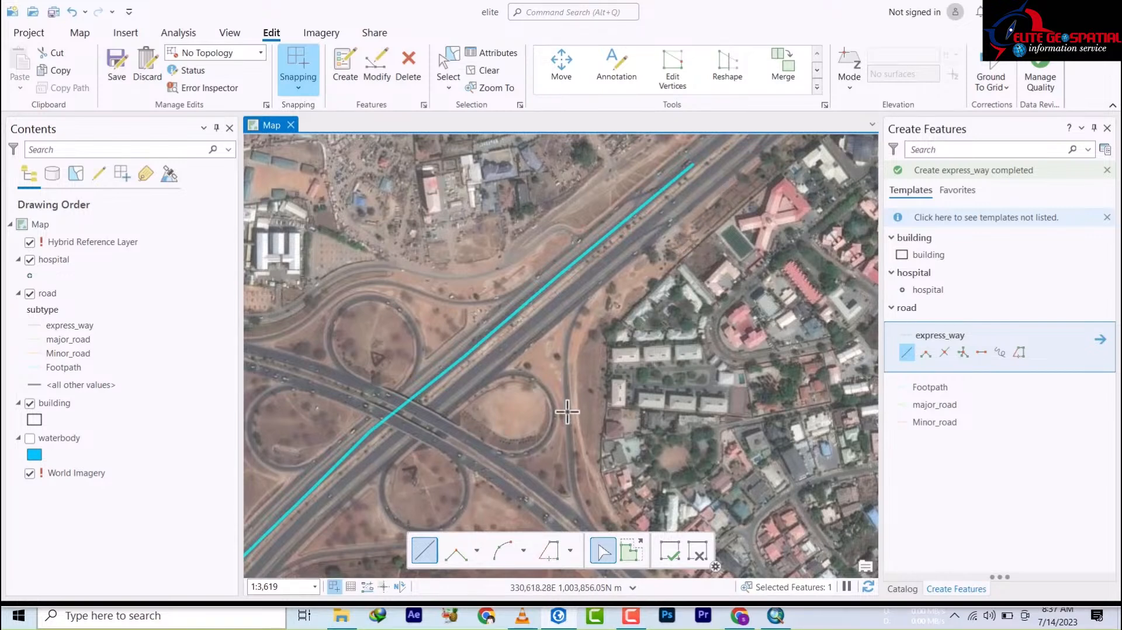
Start an express_way line on the northern carriageway of the crossing highway, just east of the southeastern overpass, and trace it northwest beneath the bridge.
left_click_drag(575, 413, 643, 325)
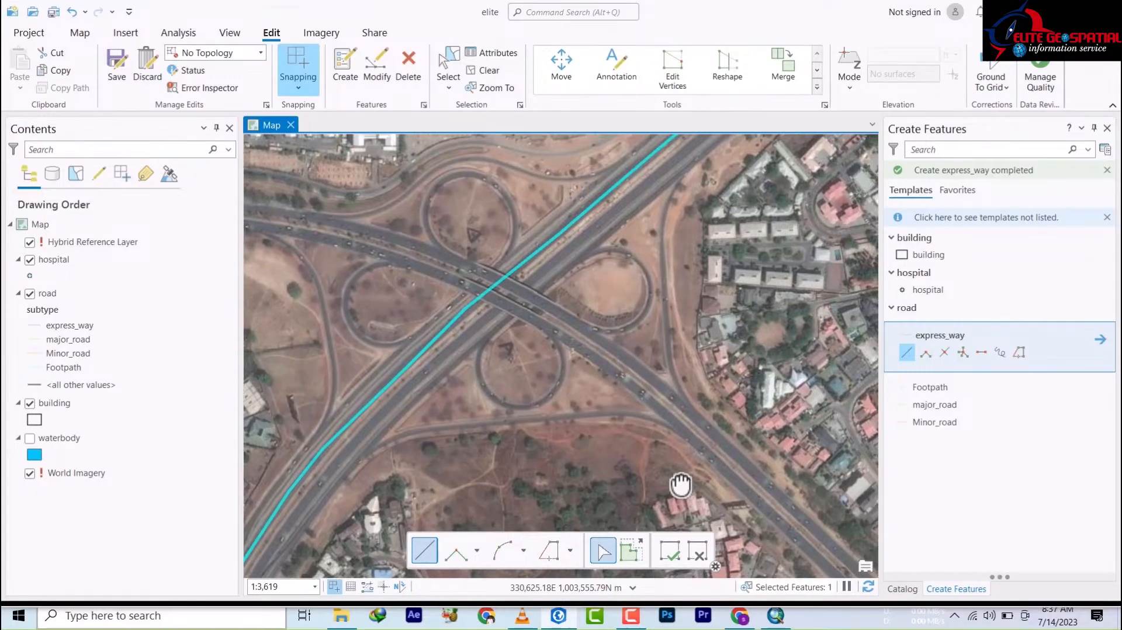
left_click_drag(676, 483, 365, 263)
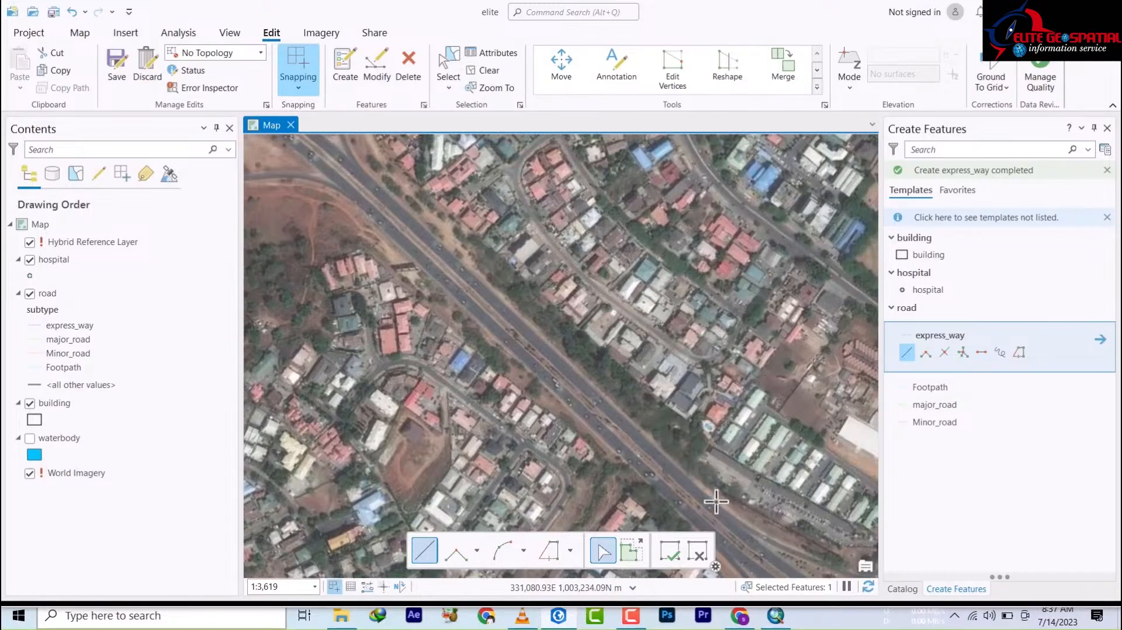
left_click_drag(713, 501, 433, 271)
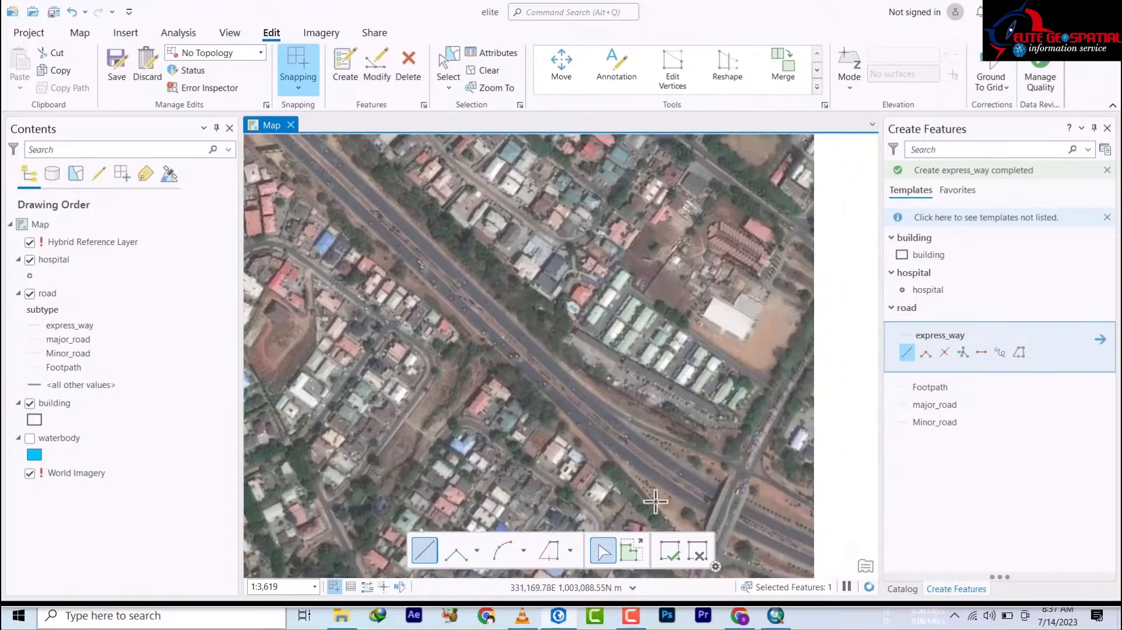
left_click_drag(631, 466, 443, 328)
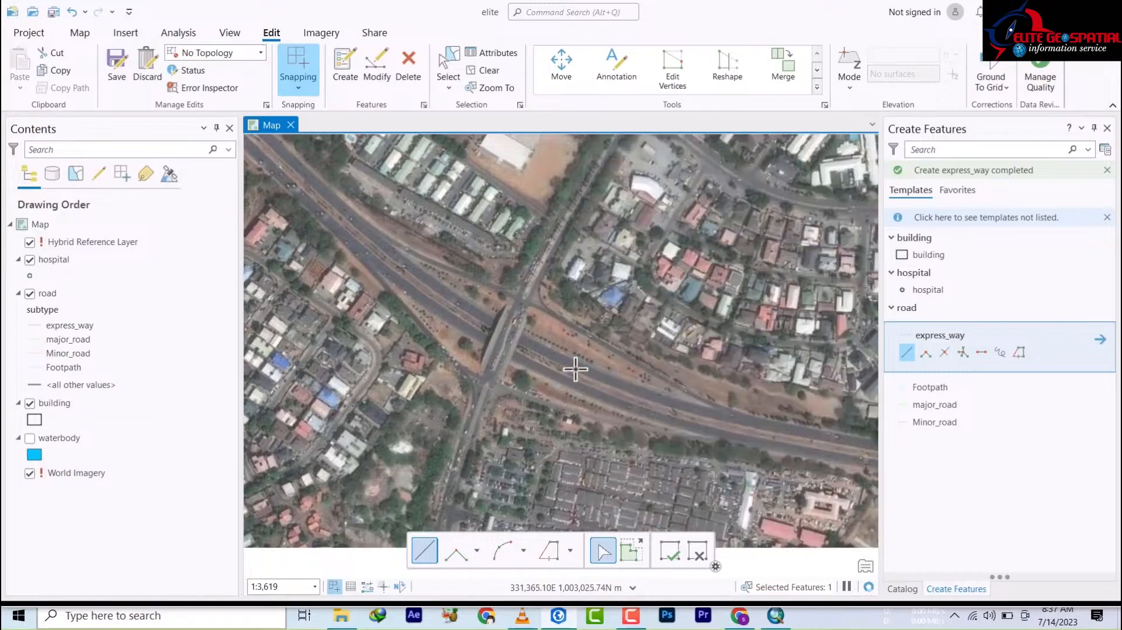
left_click(580, 366)
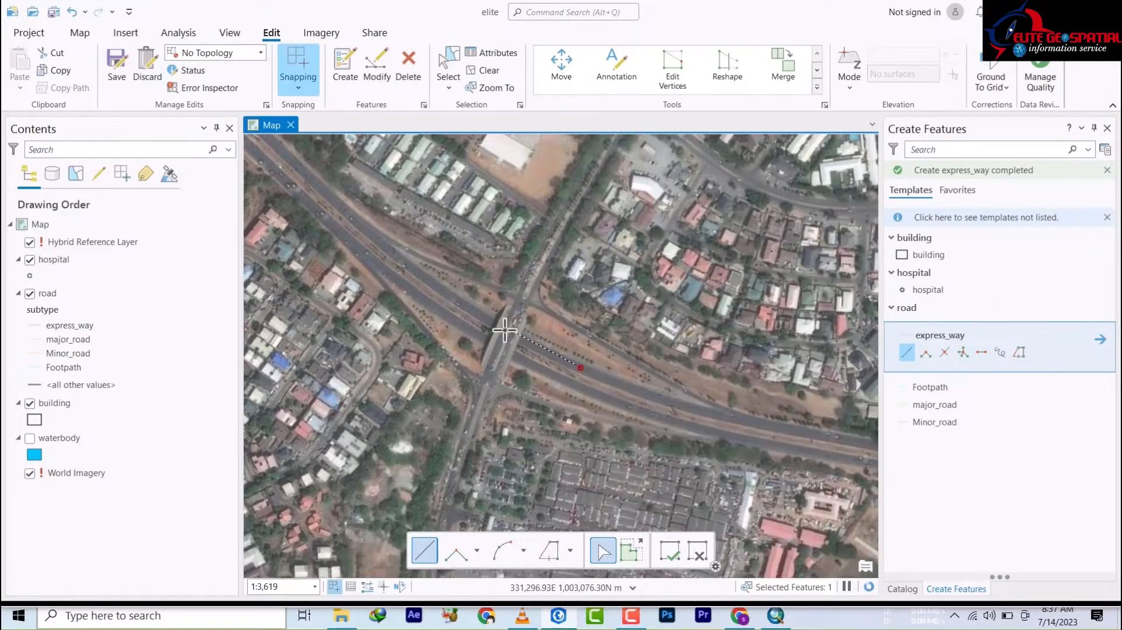
left_click(475, 313)
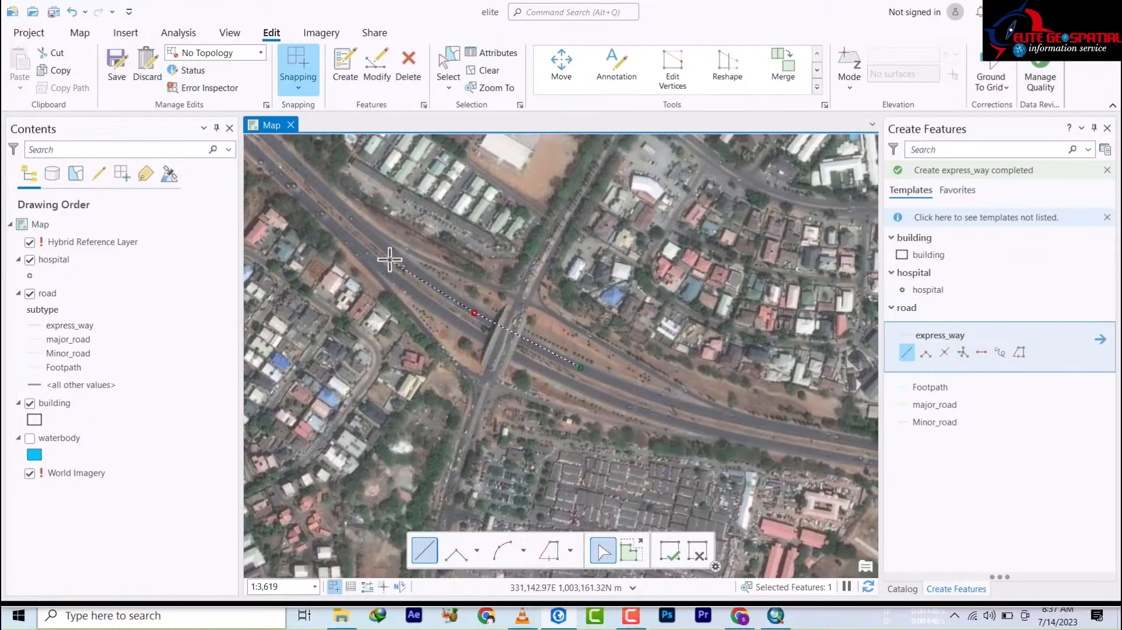
left_click(388, 250)
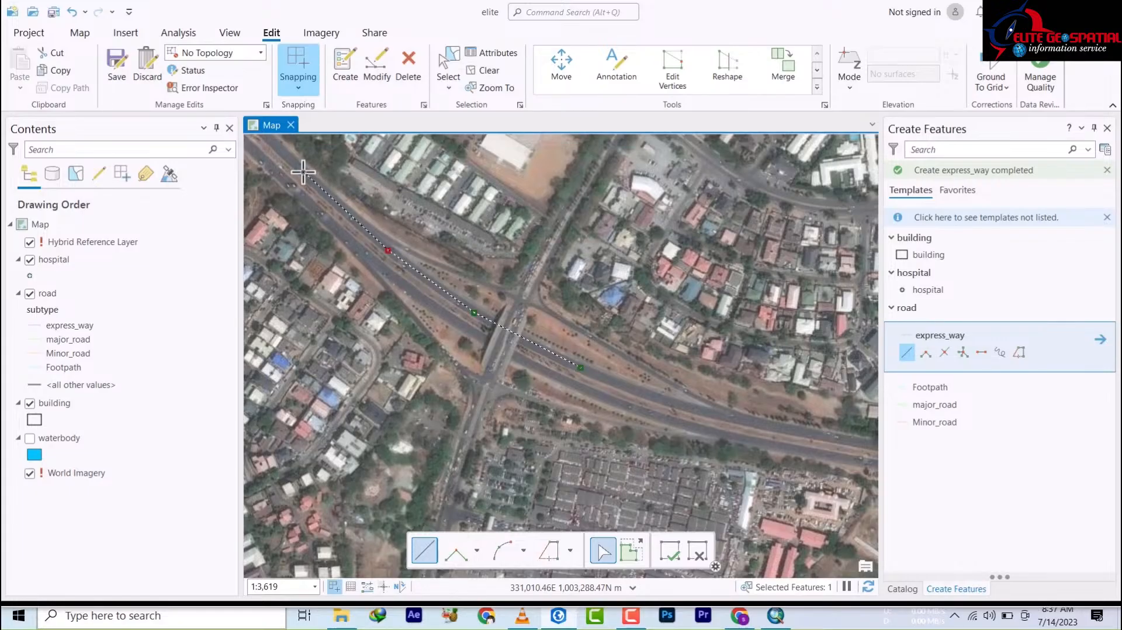
Continue the crossing highway's express_way line northwest along its northeastern carriageway, adding vertices up to the cloverleaf interchange.
mouse_move(303, 172)
left_mouse_down()
mouse_move(385, 295)
mouse_move(672, 536)
mouse_move(665, 497)
left_mouse_up()
left_click(605, 439)
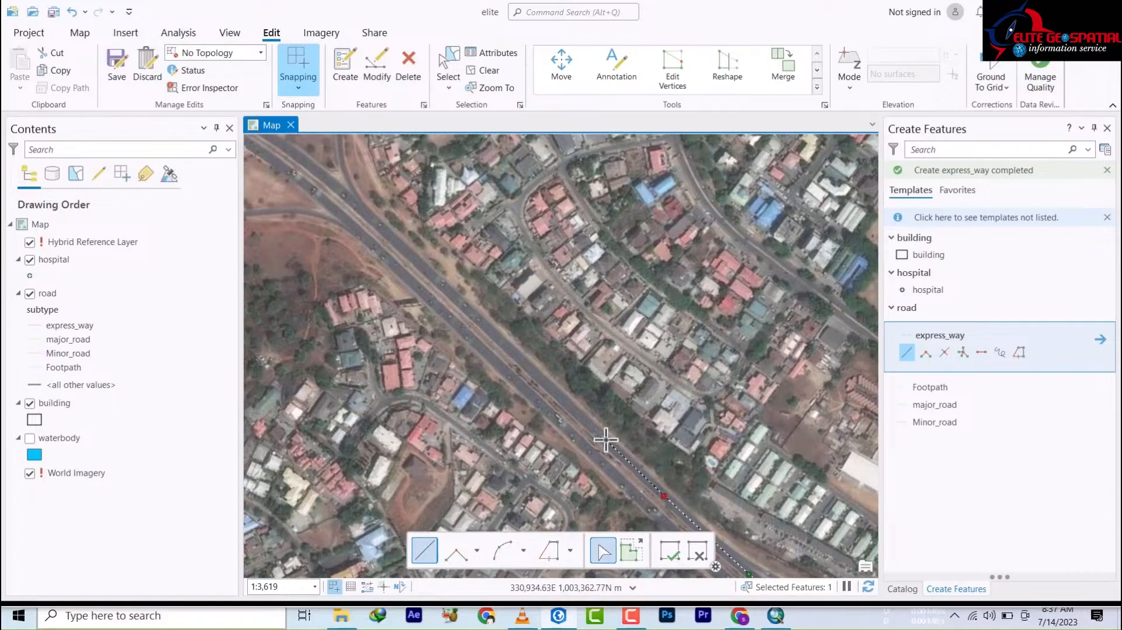
left_click(493, 334)
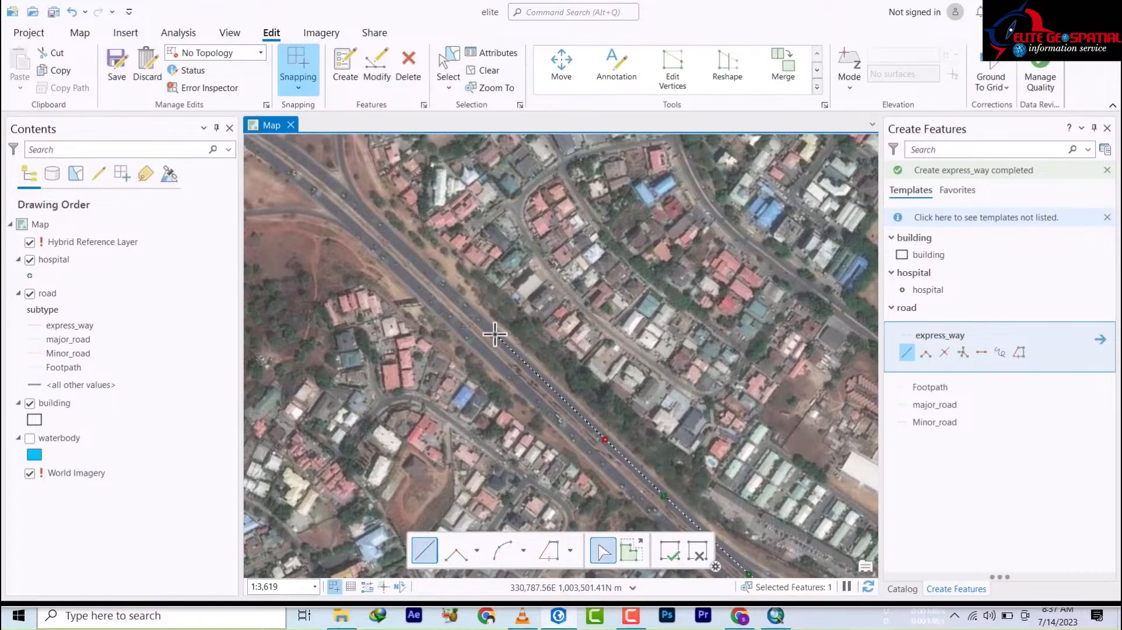
left_click(396, 243)
left_click_drag(473, 310, 683, 479)
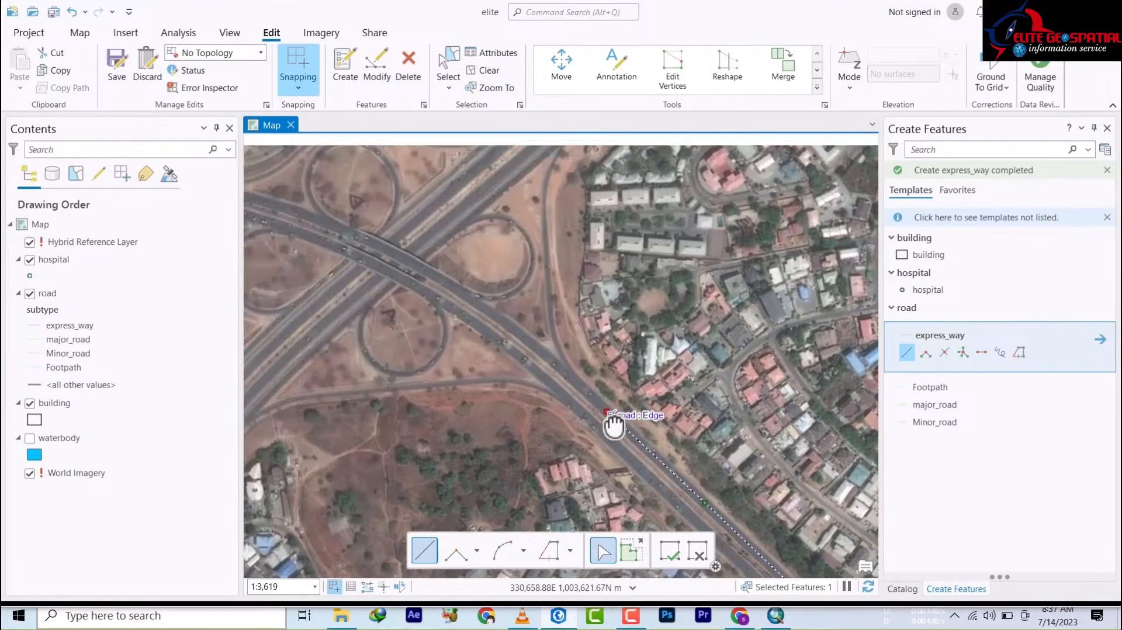
left_click(526, 338)
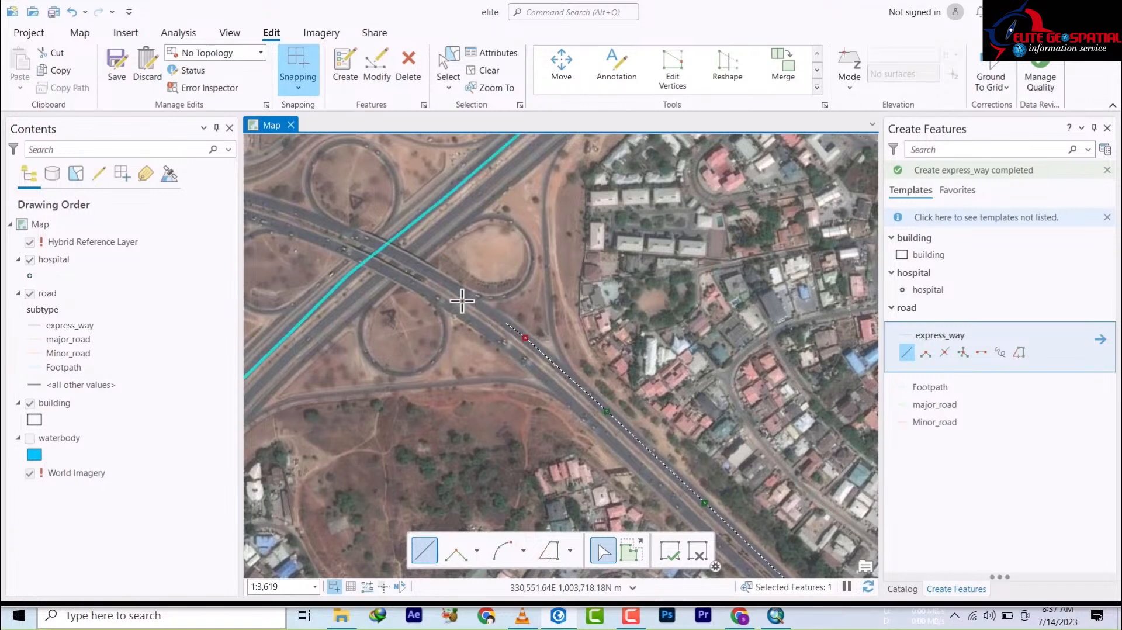
left_click(452, 287)
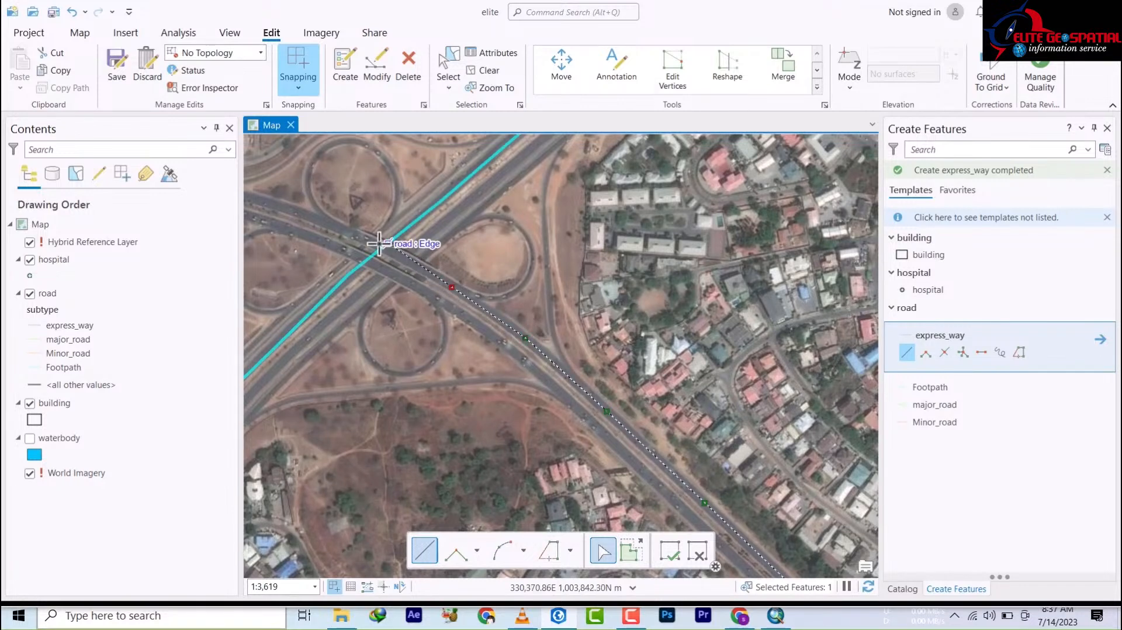
Carry the crossing highway's express_way line over the interchange bridge and finish it on the northern carriageway west of the cloverleaf.
left_click_drag(395, 259, 559, 415)
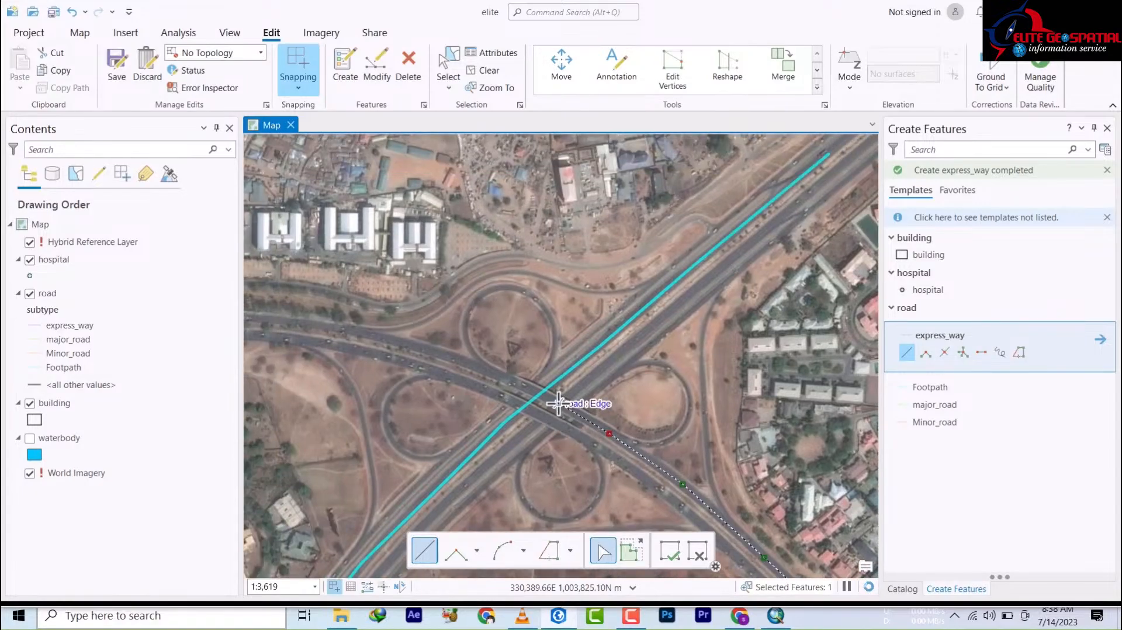
left_click(550, 399)
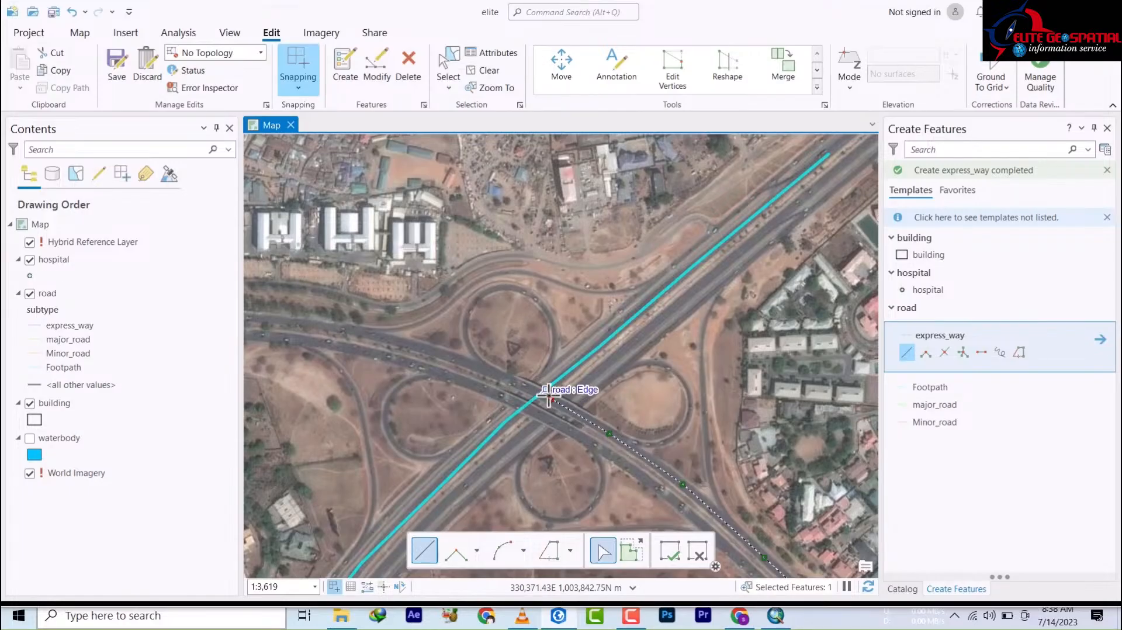
left_click(515, 383)
left_click(458, 357)
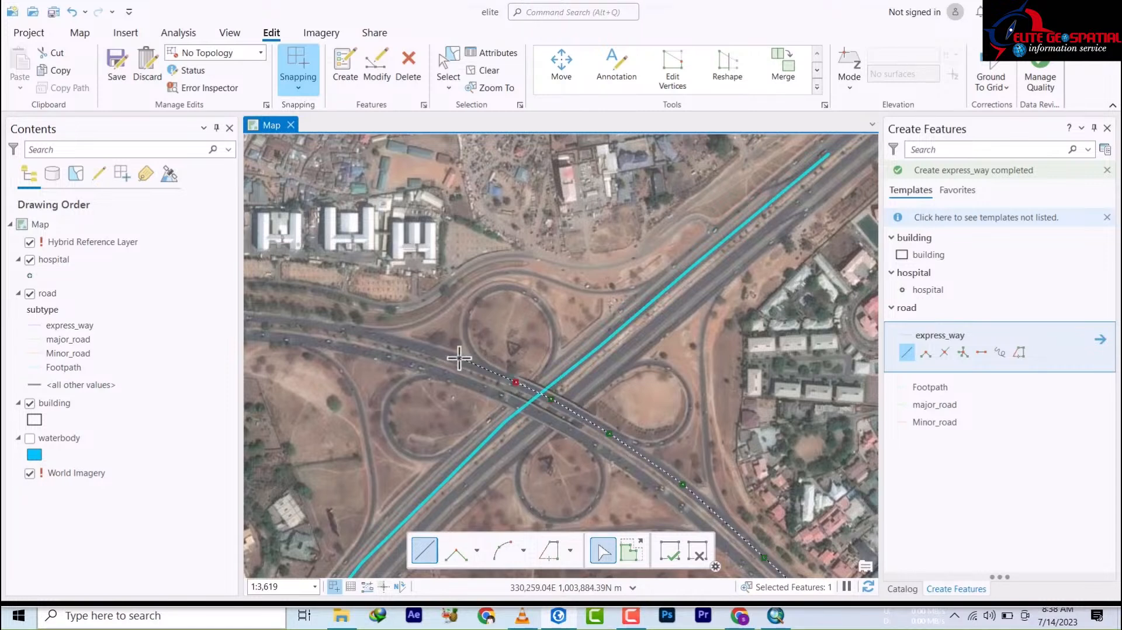
left_click(381, 335)
left_click_drag(381, 335, 532, 390)
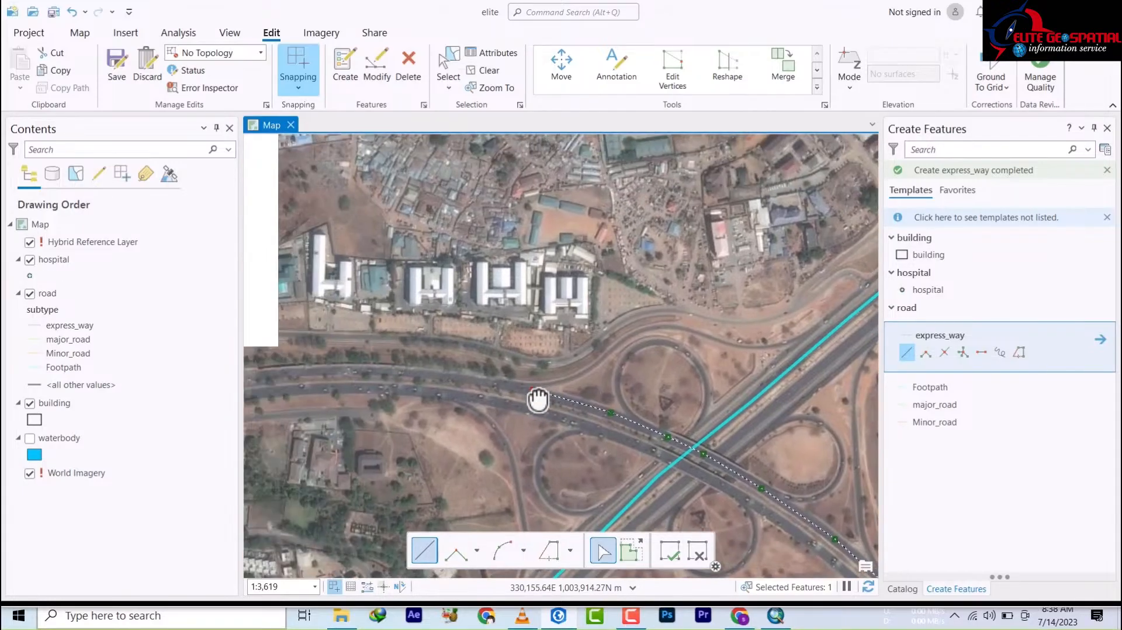
left_click(473, 379)
left_click(391, 369)
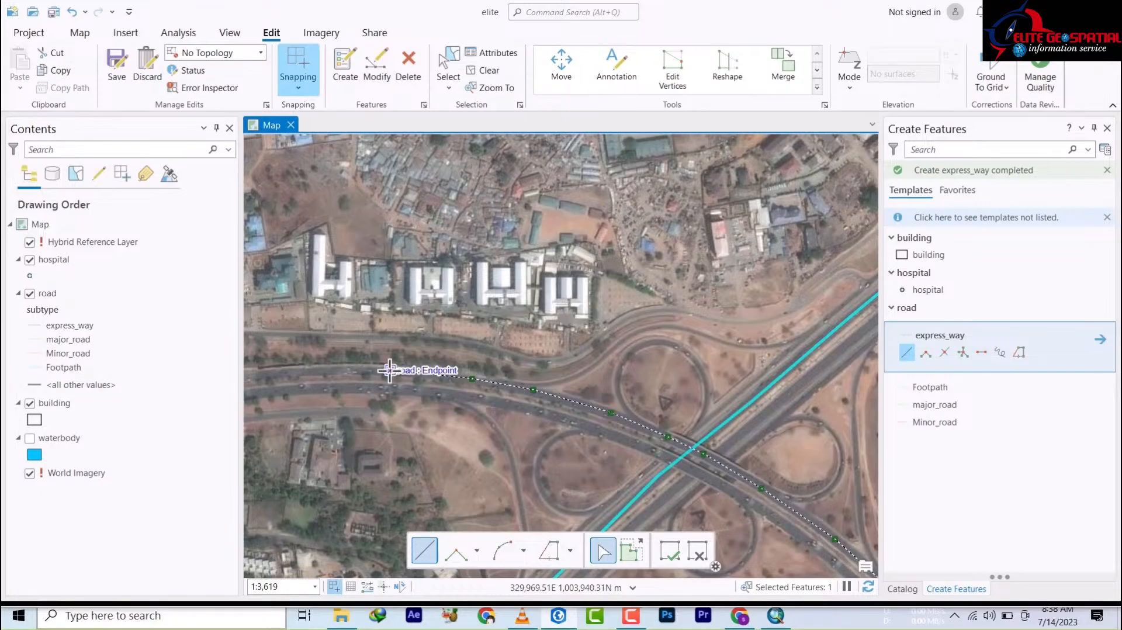
double_click(268, 372)
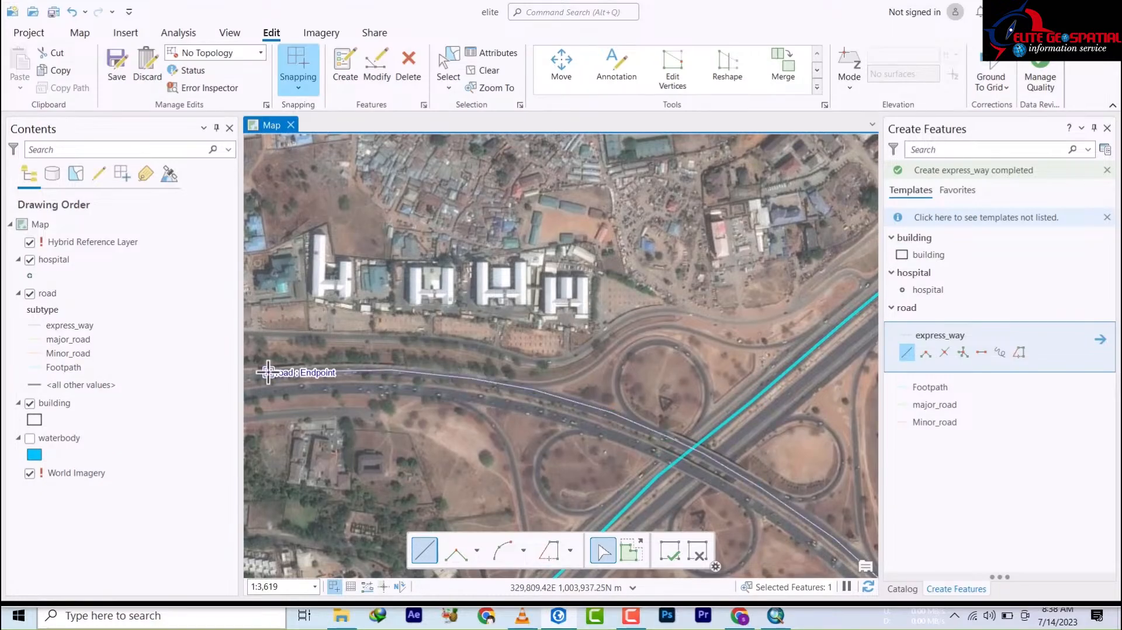
Start an express_way line on the crossing highway's southern carriageway, just east of the southeastern overpass, and trace it northwest beneath the bridge.
left_click_drag(761, 488, 415, 98)
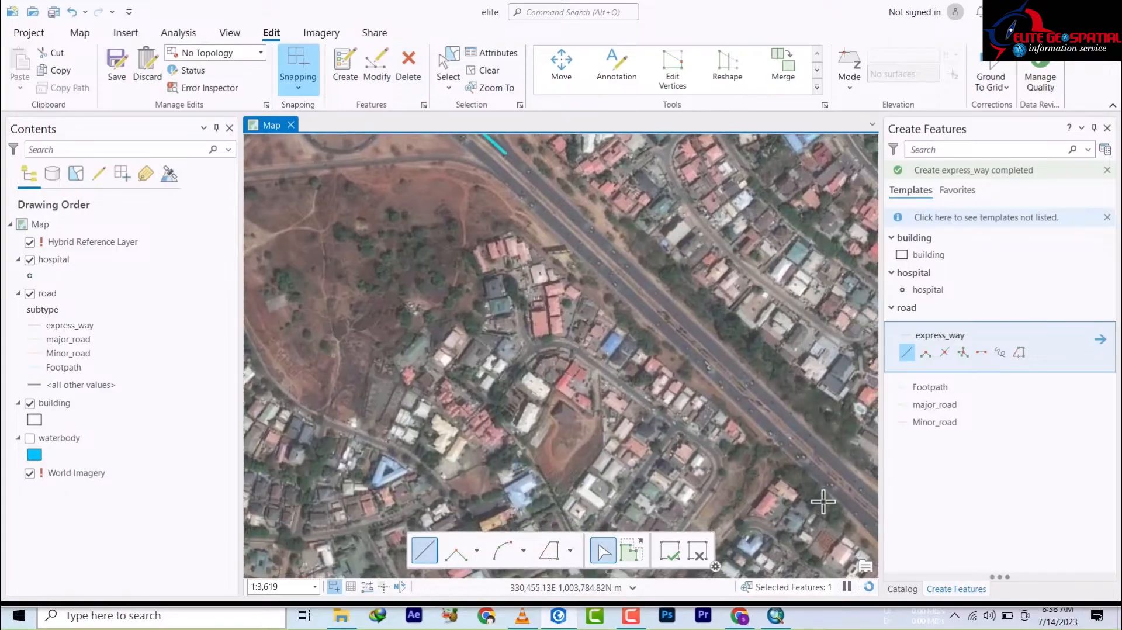
left_click_drag(649, 409, 350, 153)
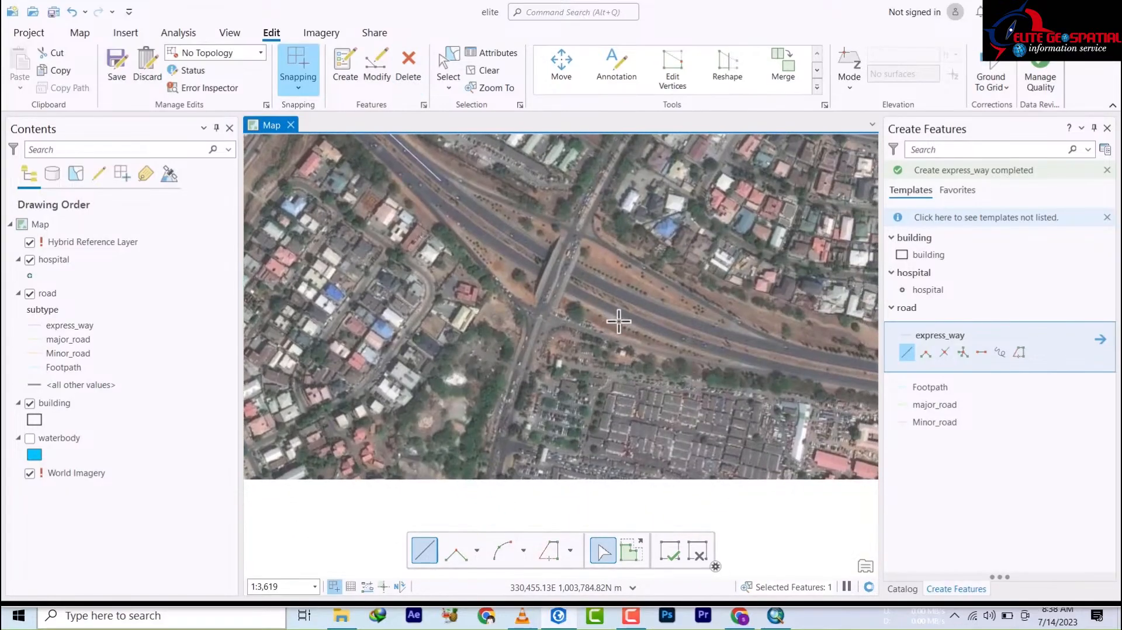
left_click_drag(613, 320, 556, 368)
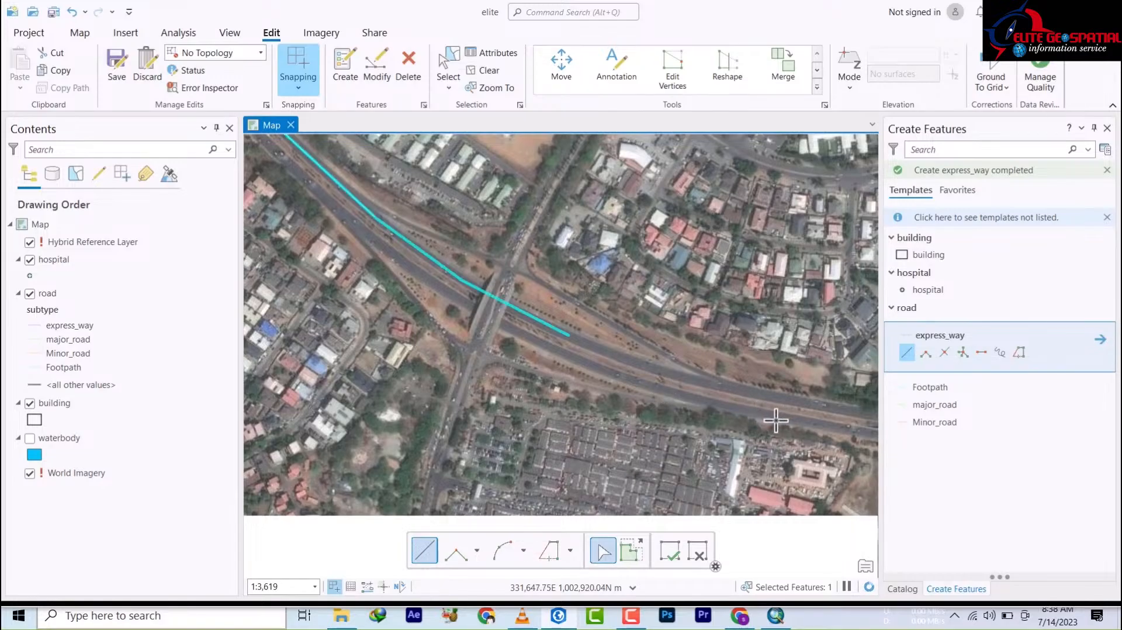
left_click(586, 366)
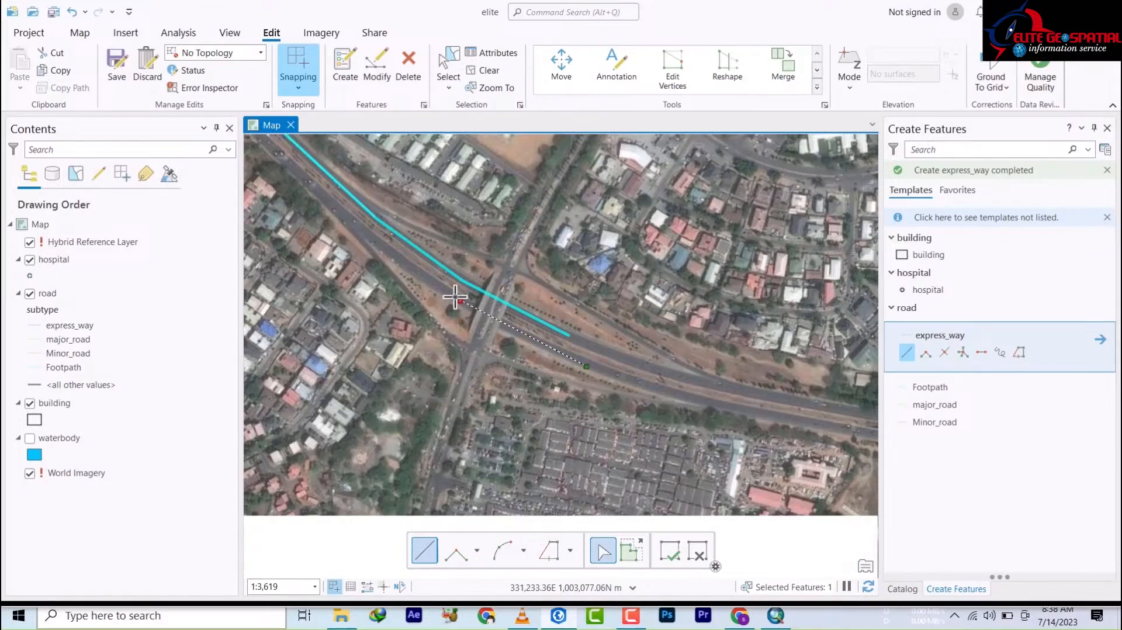
left_click(391, 253)
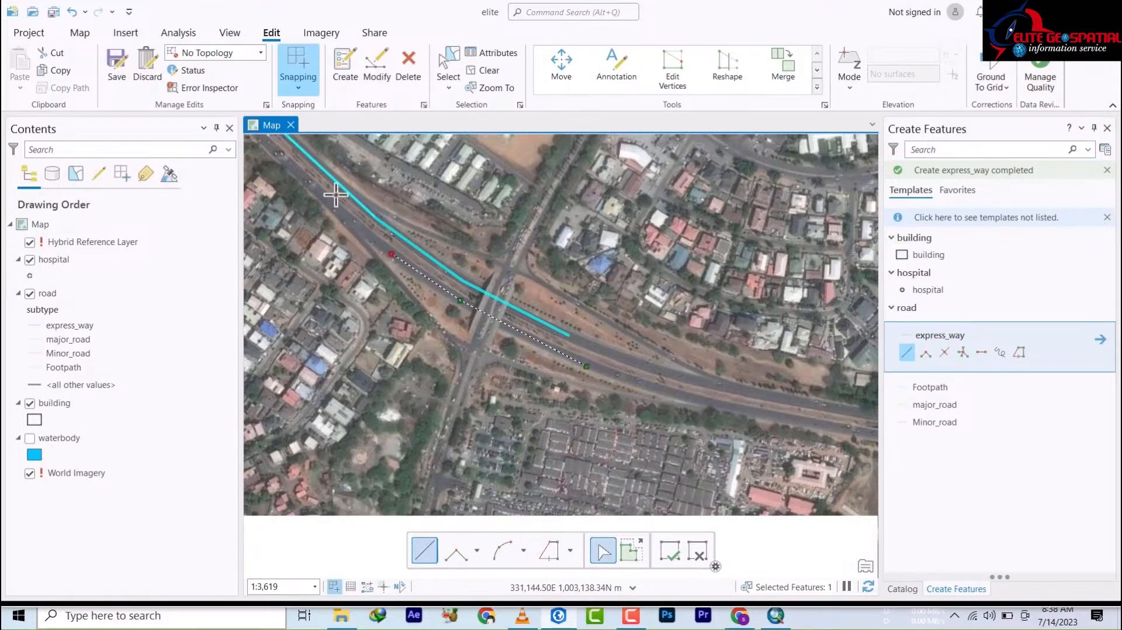
left_click(306, 179)
Continue the express_way line northwest along the crossing highway's southwestern carriageway, adding vertices up to the cloverleaf's southeastern approach.
left_click_drag(313, 203, 624, 509)
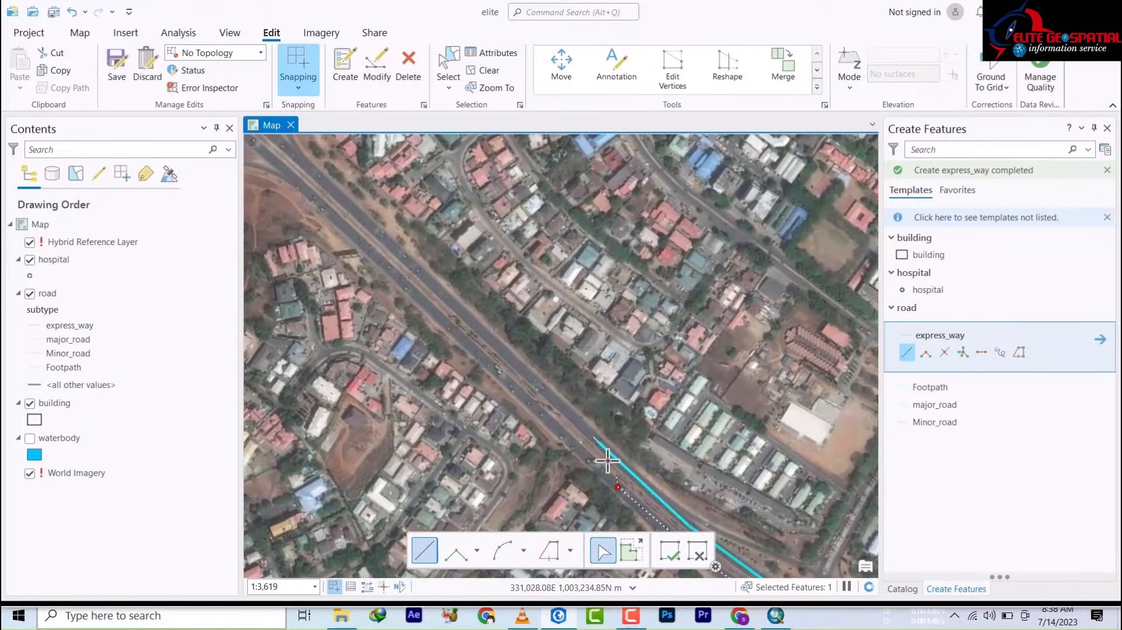
left_click(527, 401)
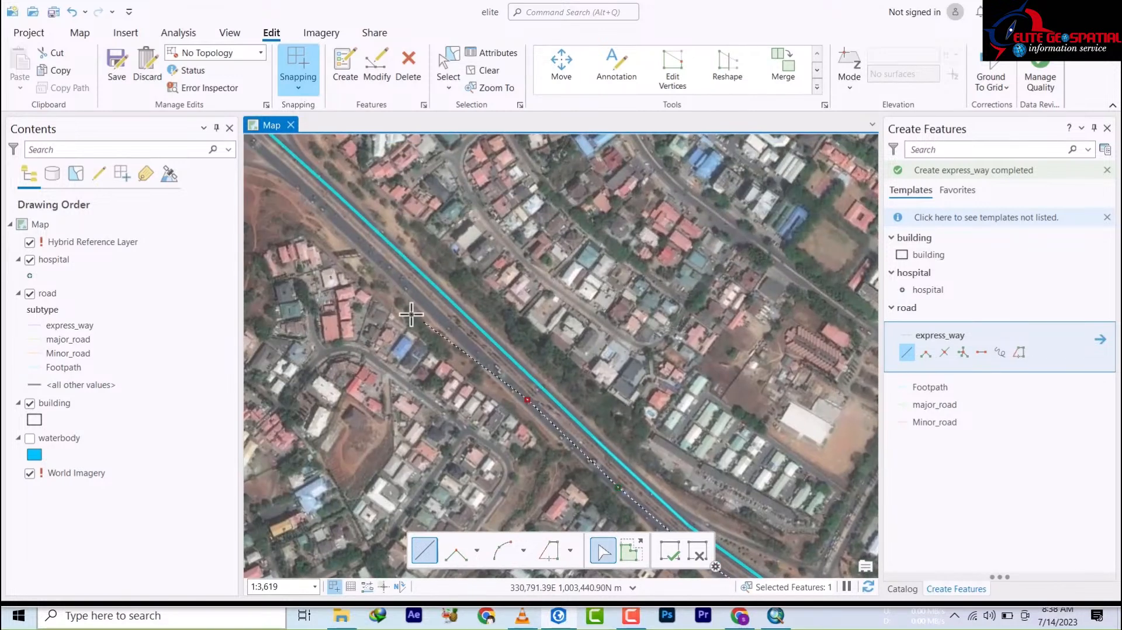
left_click(418, 297)
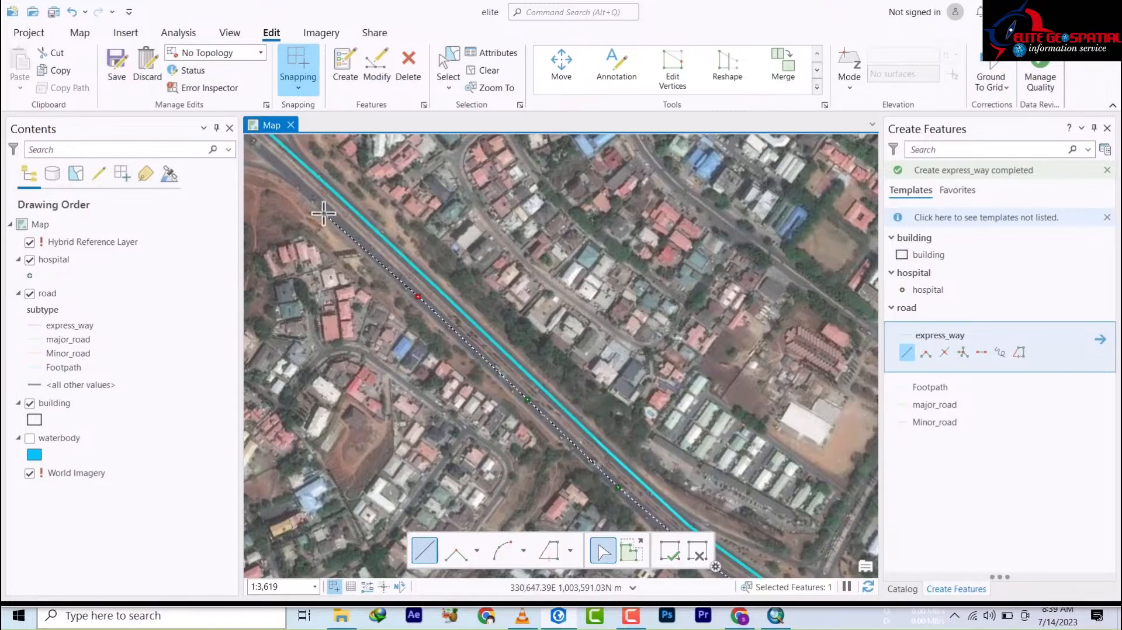
mouse_move(326, 209)
left_mouse_down()
mouse_move(428, 333)
mouse_move(649, 464)
left_mouse_up()
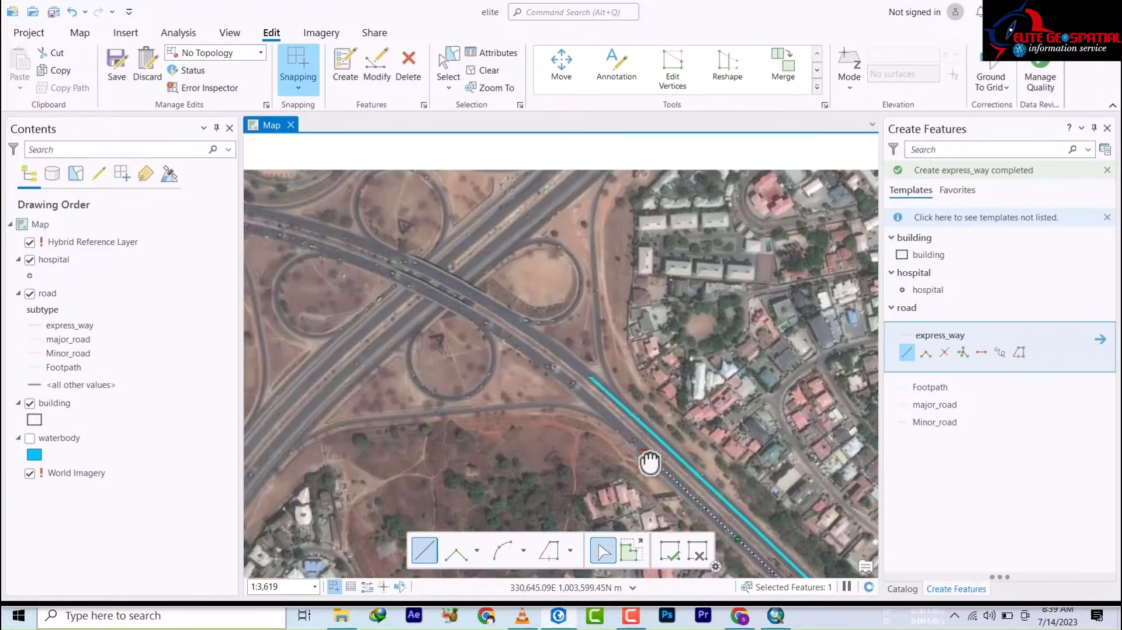
left_click(587, 397)
Carry the southern carriageway's express_way line across the interchange bridge to the western side of the cloverleaf.
left_click(522, 348)
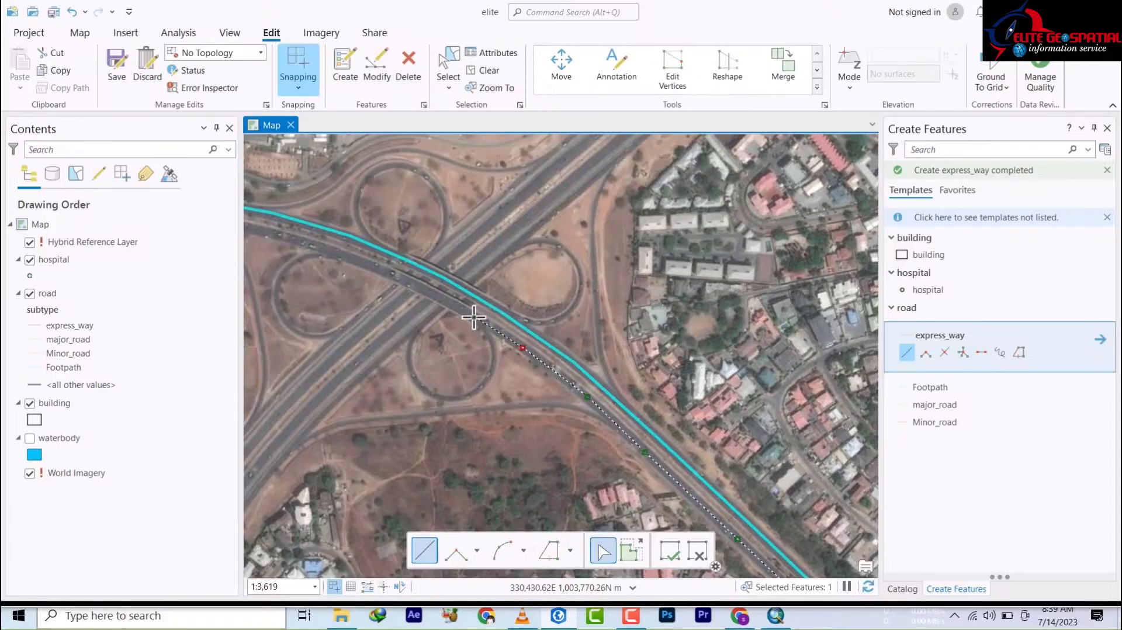
left_click(473, 317)
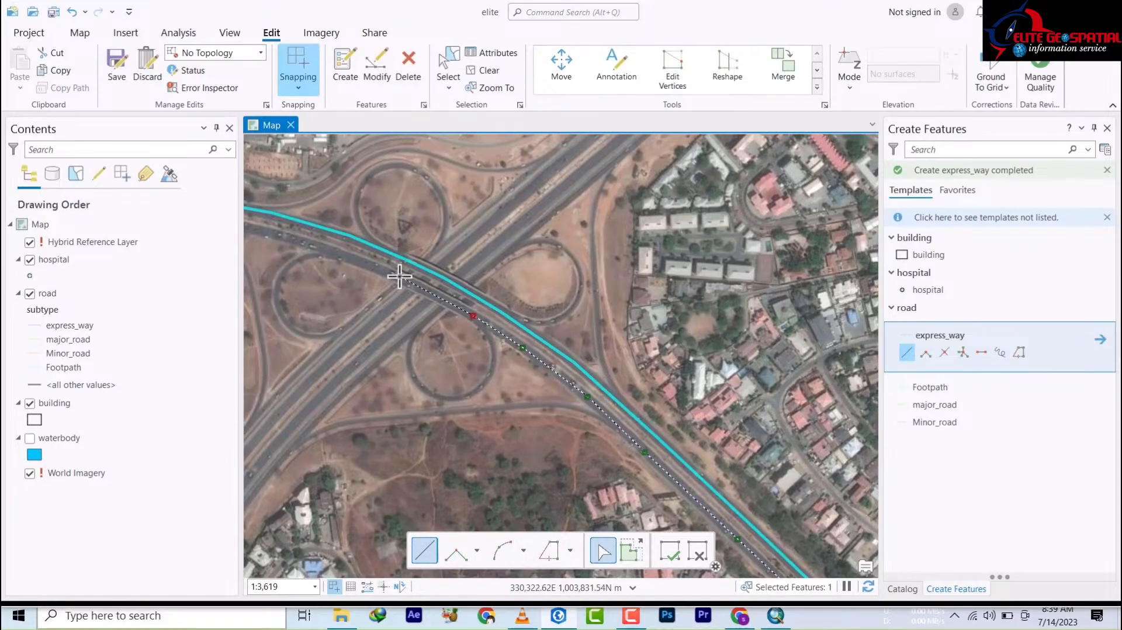
left_click_drag(442, 312, 688, 482)
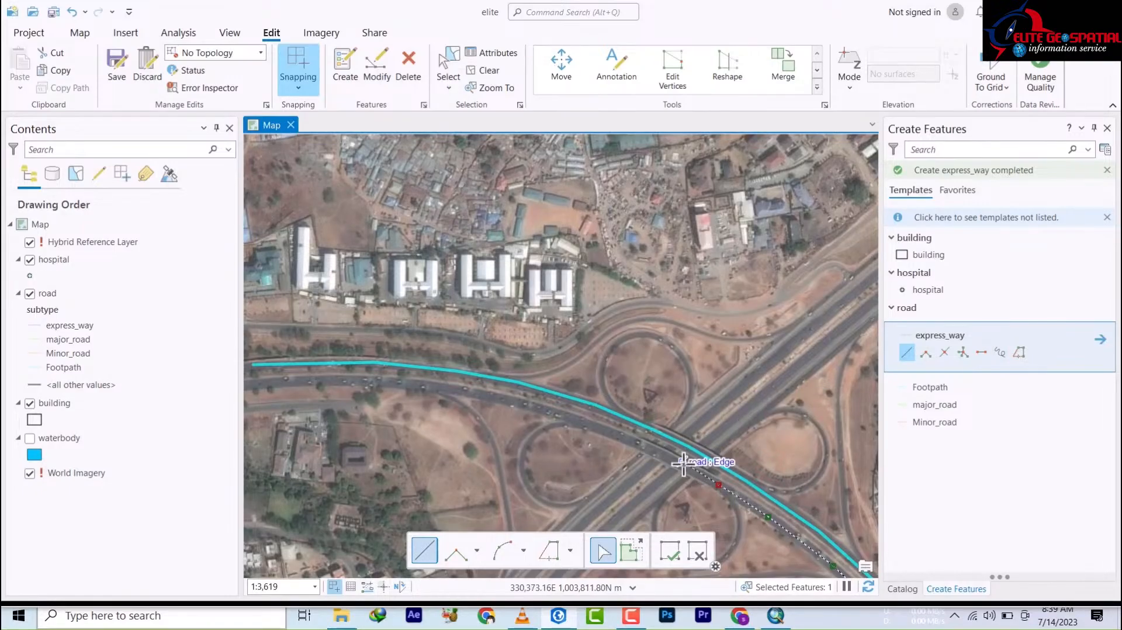
left_click(624, 437)
left_click(537, 408)
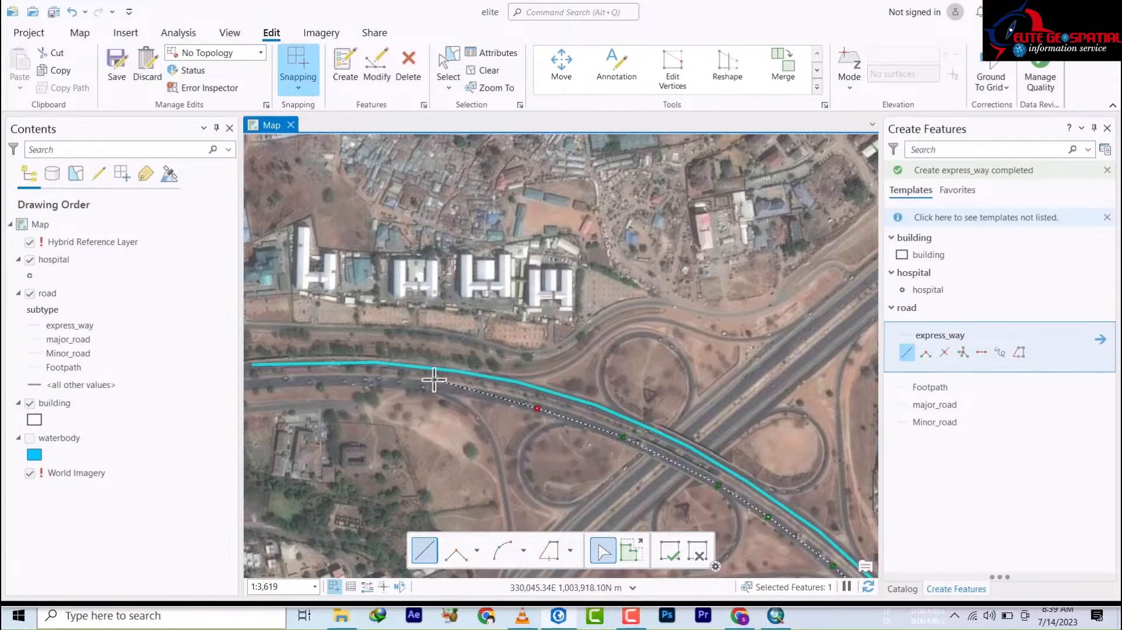
Extend the express_way line west along the southern carriageway and finish it beside the northern carriageway line's western end.
left_click(457, 388)
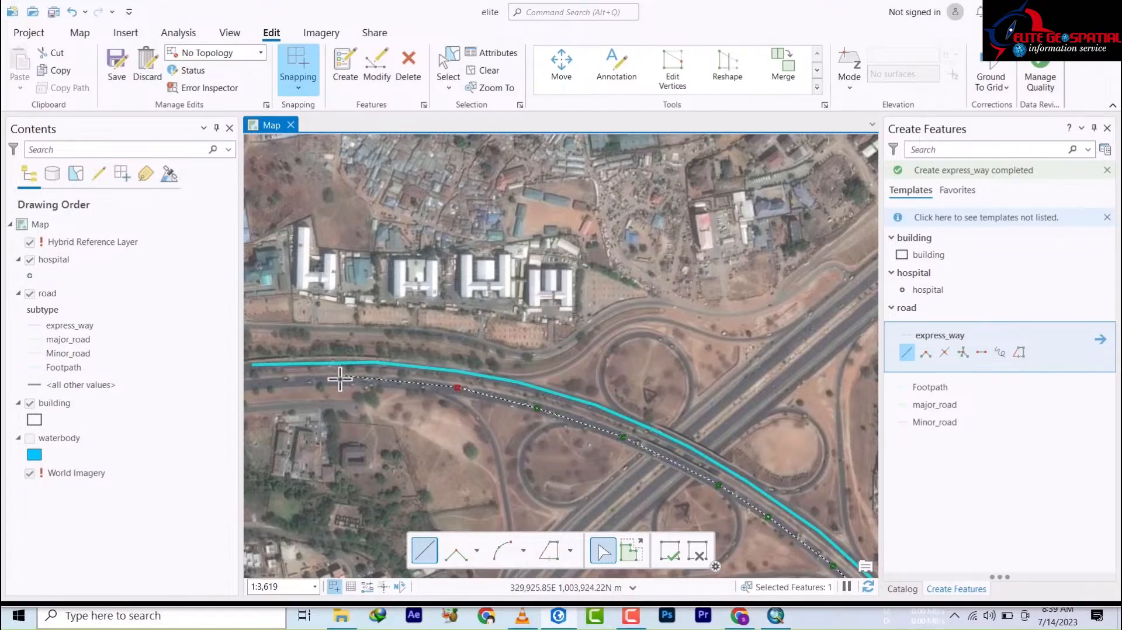
left_click(341, 379)
left_click_drag(339, 381, 550, 394)
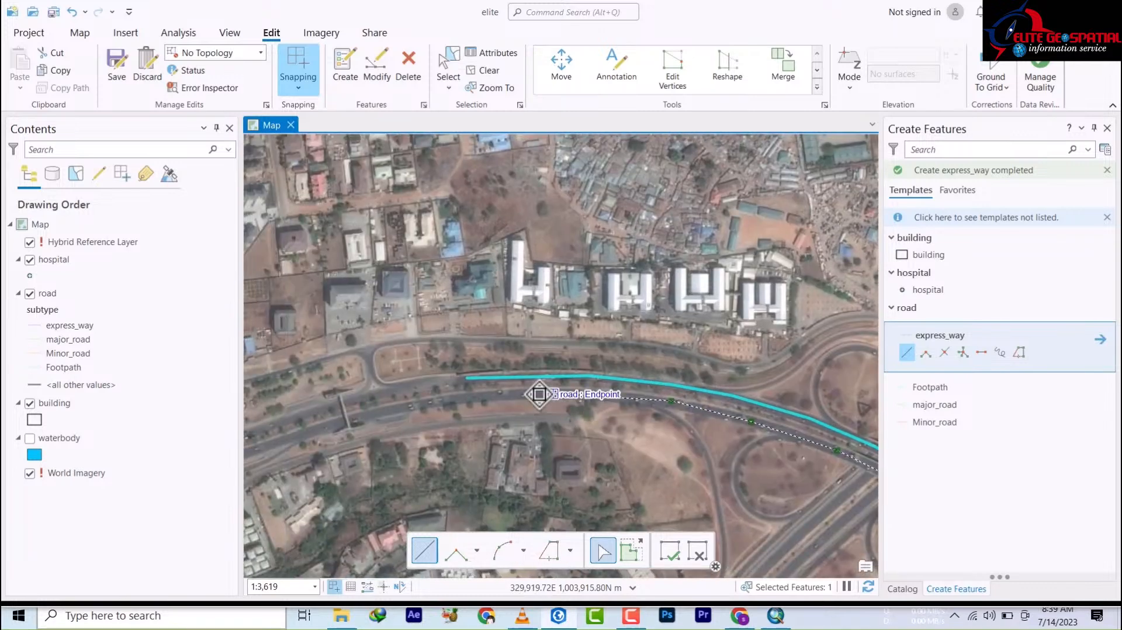
left_click(539, 394)
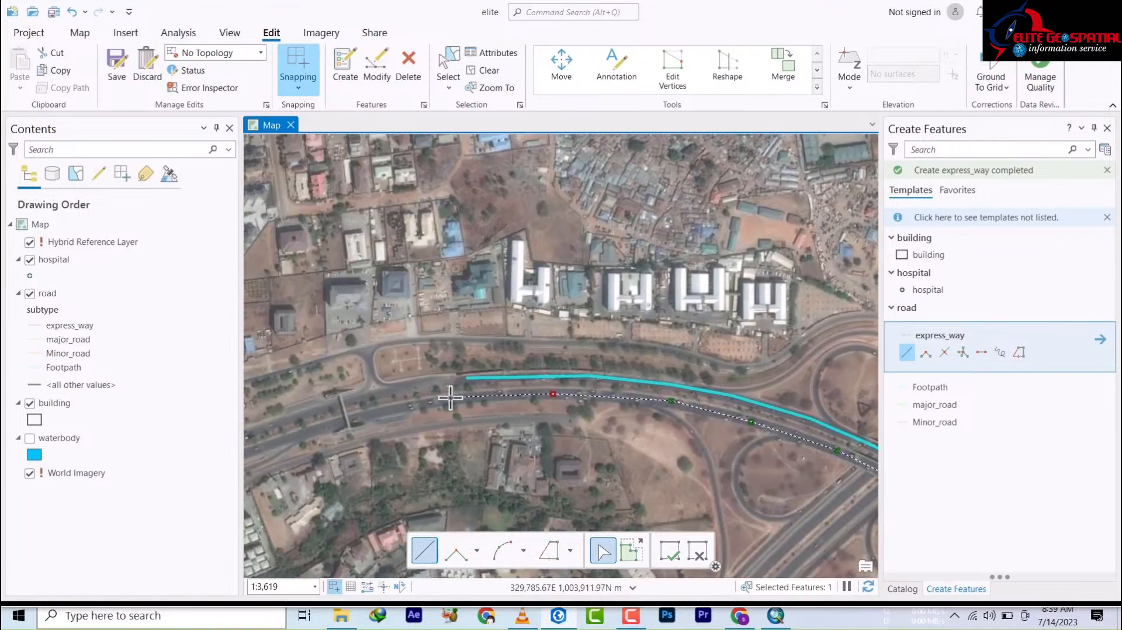
double_click(472, 399)
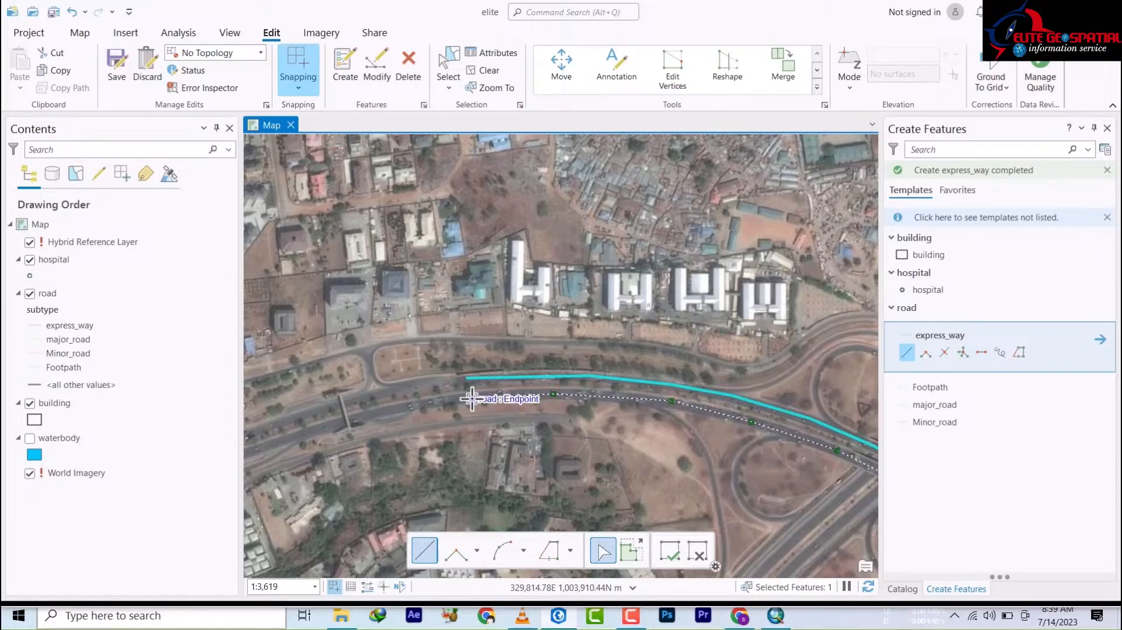
scroll(414, 325, "up", 3)
scroll(389, 286, "down", 10)
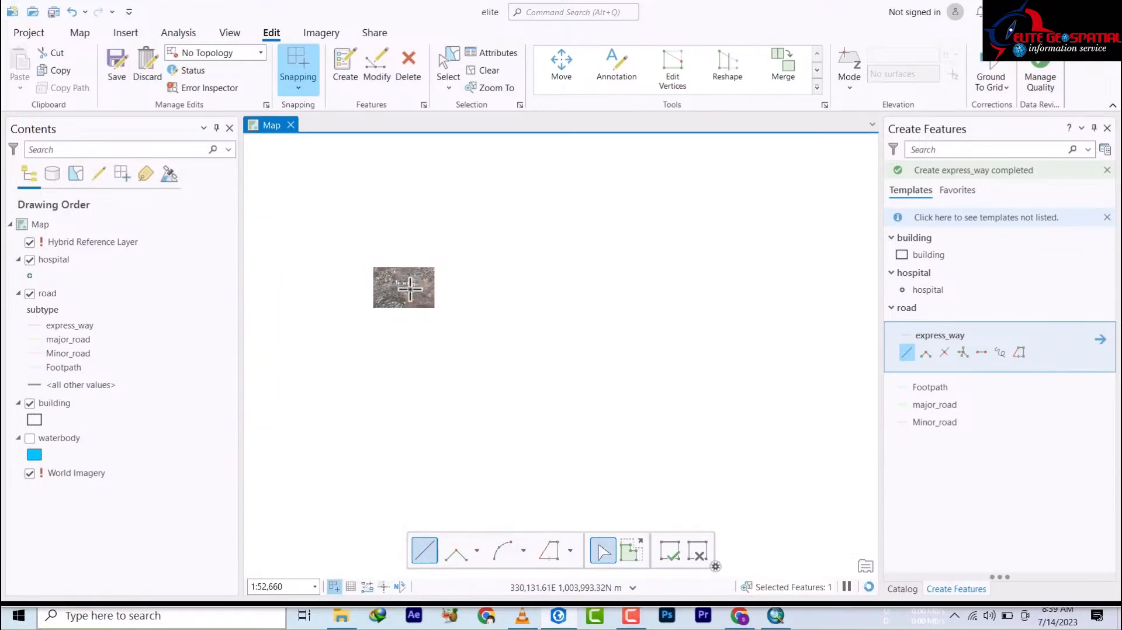
scroll(409, 287, "up", 6)
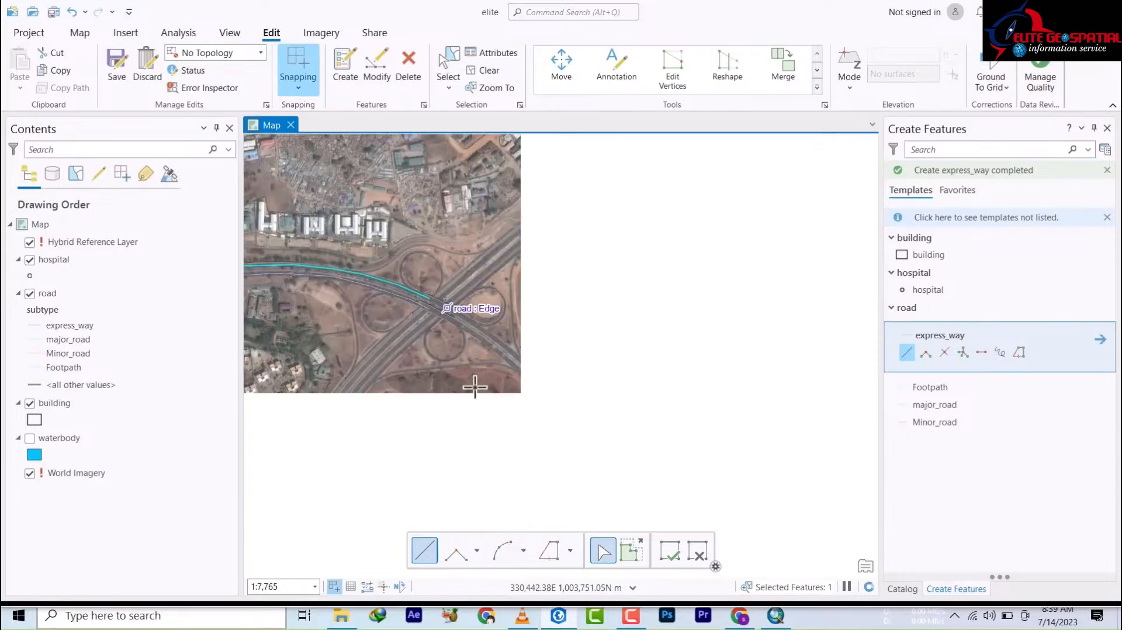
left_click_drag(452, 360, 447, 223)
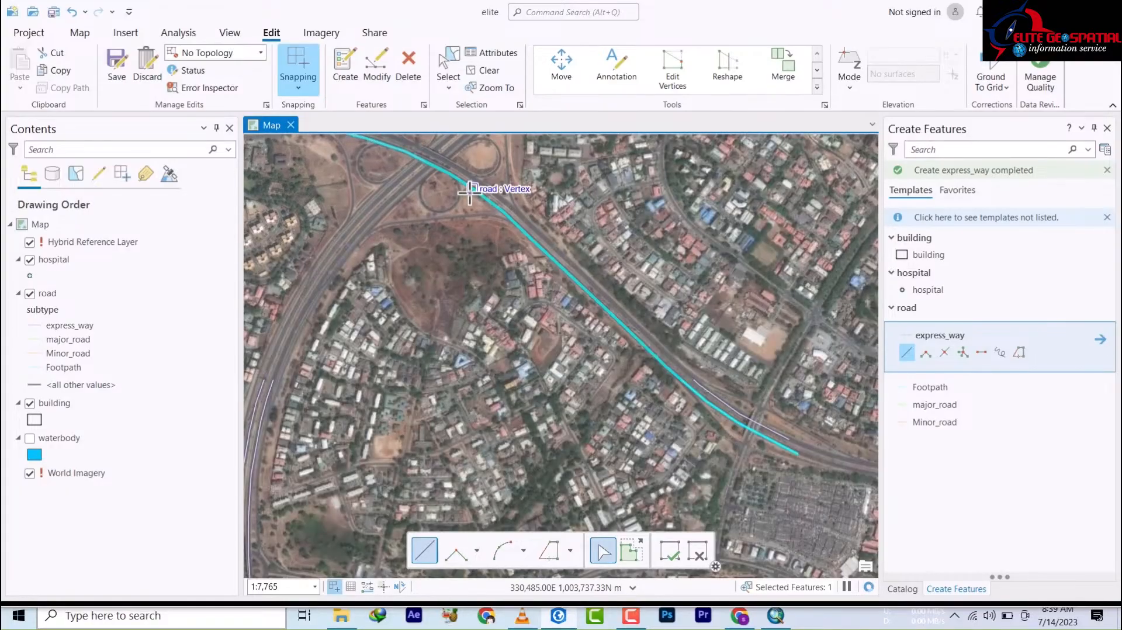
left_click_drag(701, 417, 373, 252)
scroll(394, 384, "up", 5)
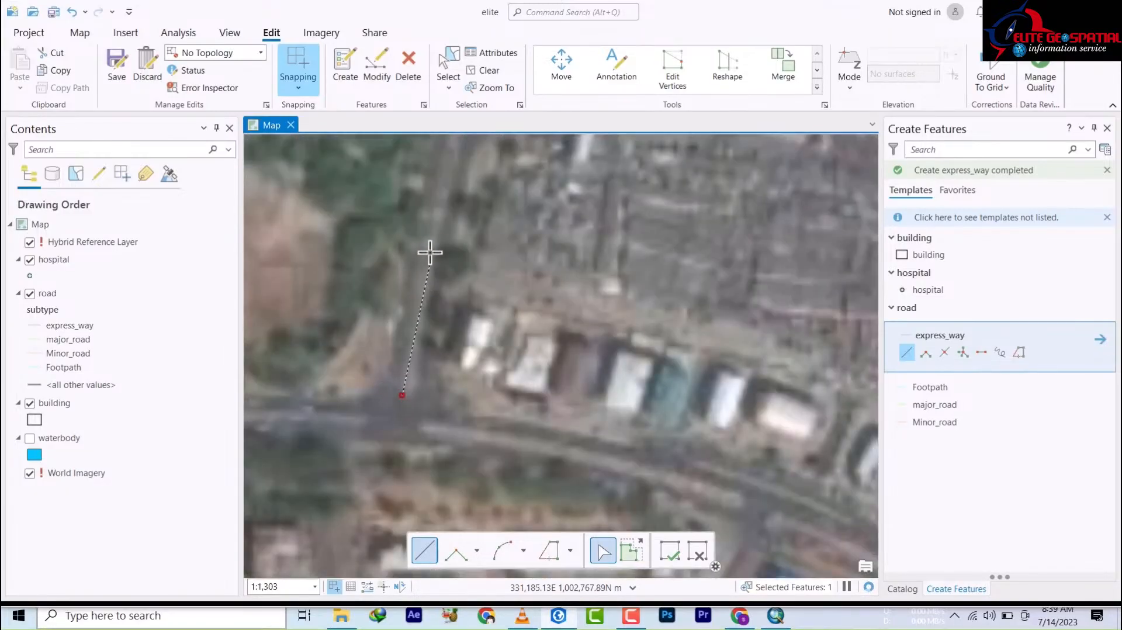
left_click(429, 237)
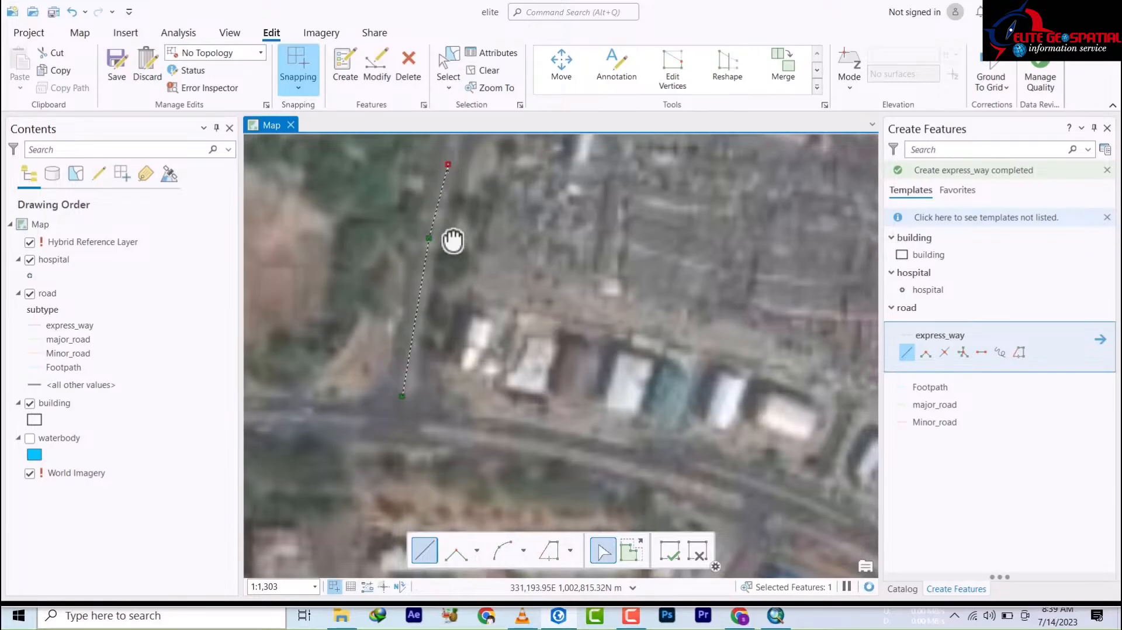
left_click_drag(451, 240, 418, 520)
scroll(425, 402, "down", 5)
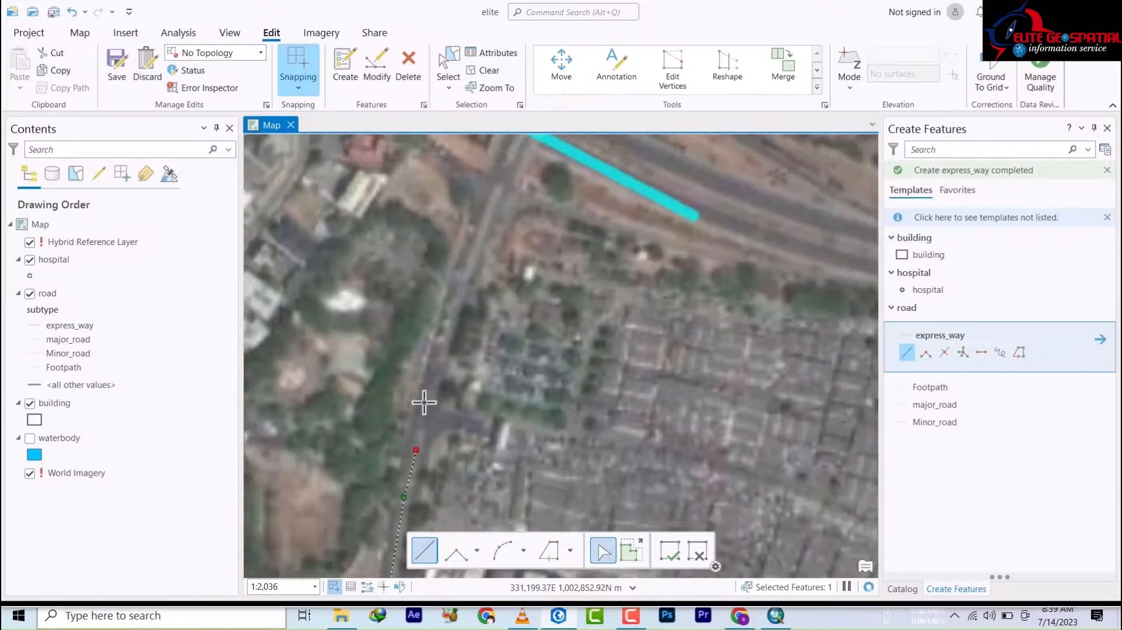
scroll(428, 385, "up", 3)
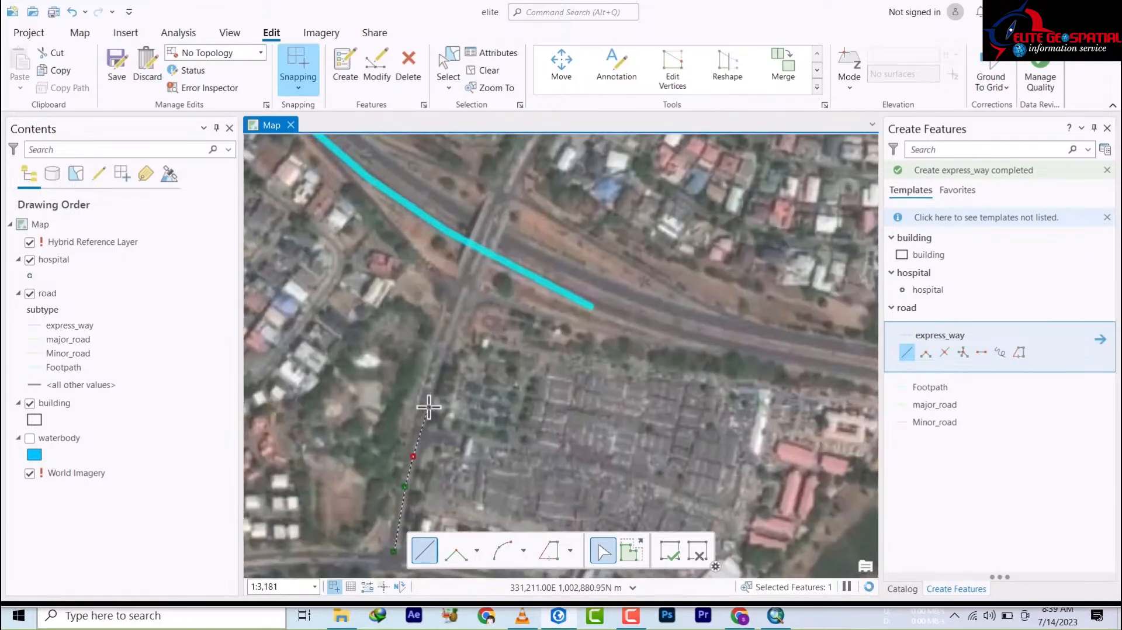
left_click(425, 397)
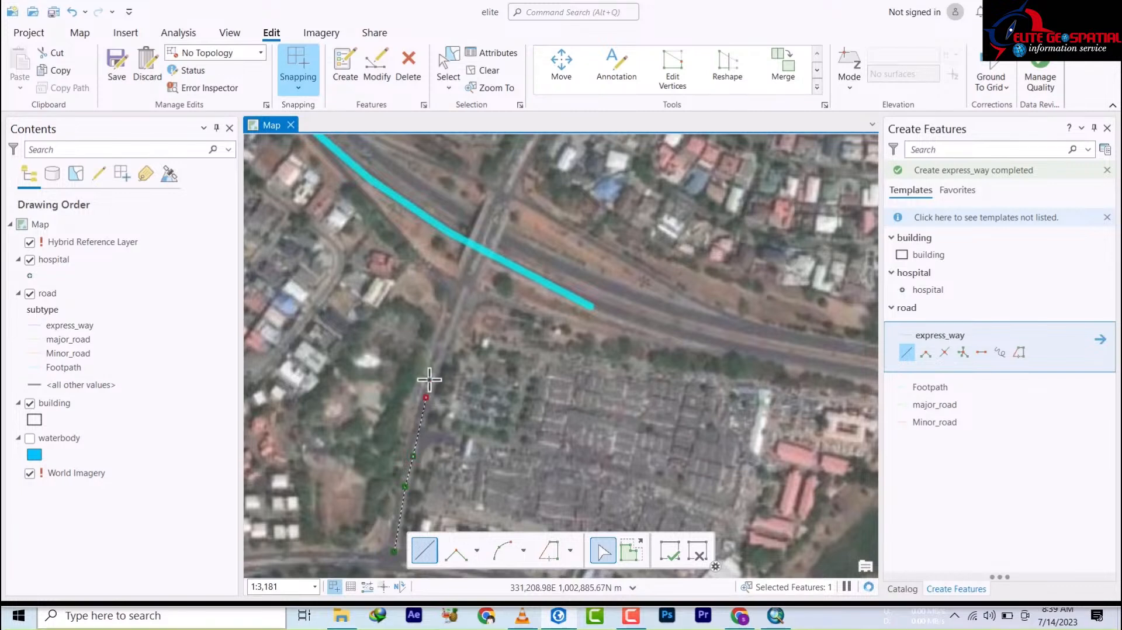
left_click(461, 292)
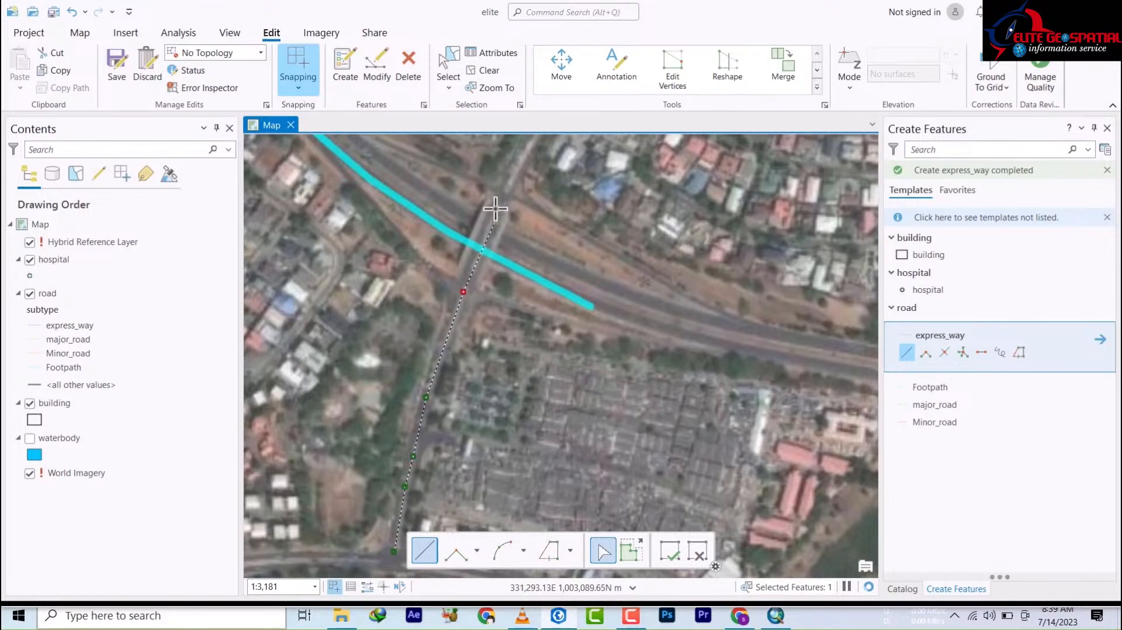
left_click_drag(497, 225, 448, 358)
left_click(481, 272)
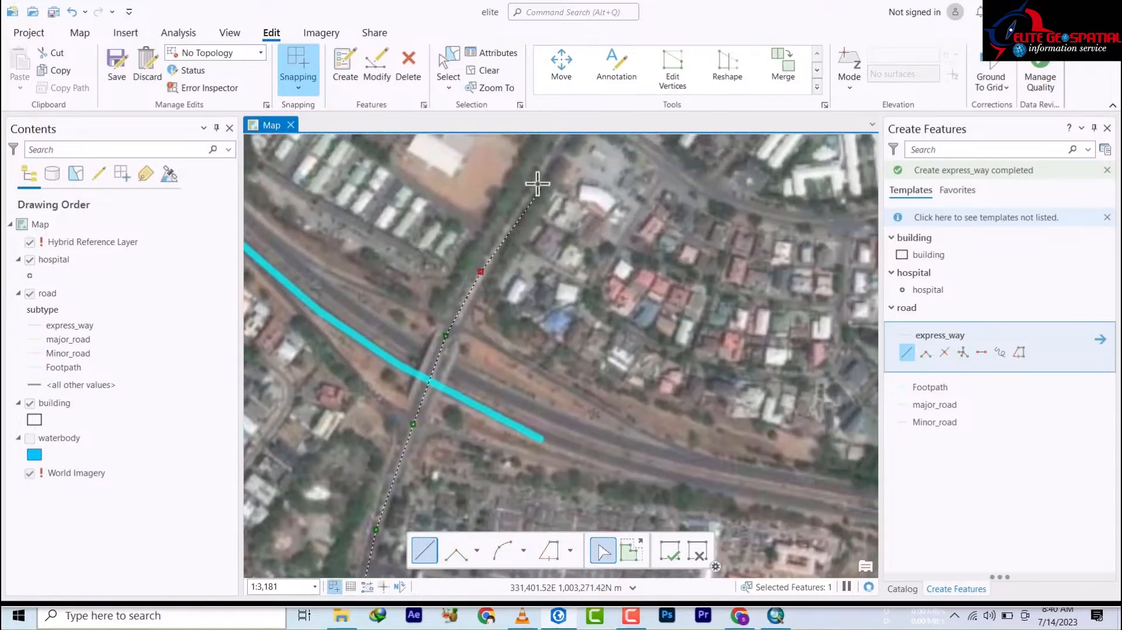
scroll(546, 157, "down", 2)
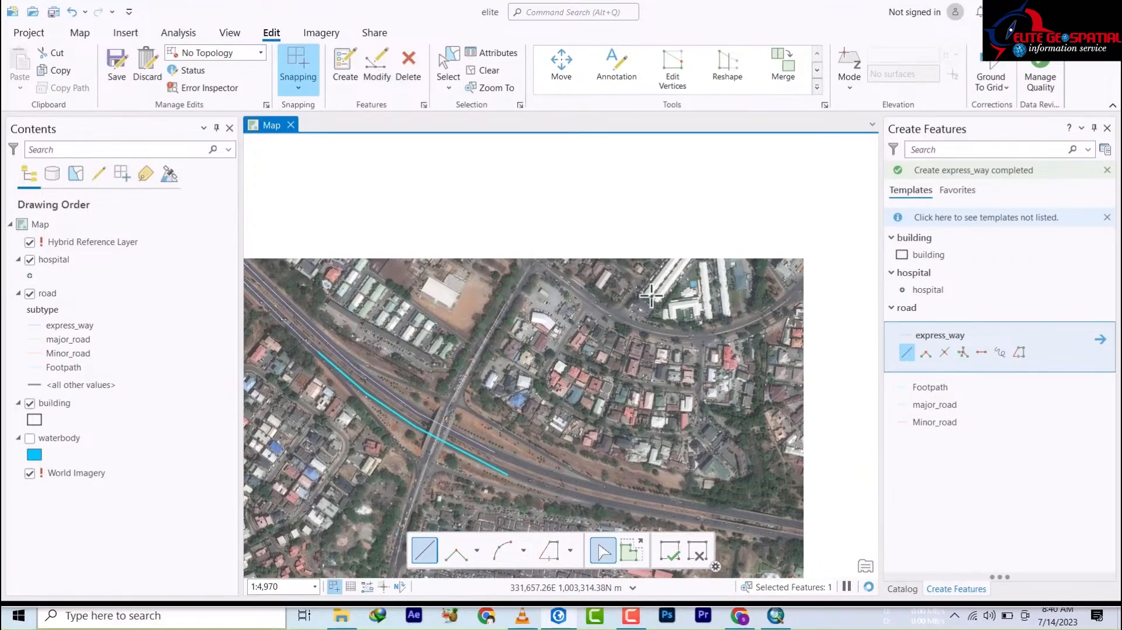
Examine the imagery southwest of the cloverleaf, around the road junction where the first highway's two express_way lines pass.
scroll(645, 302, "up", 10)
scroll(686, 349, "down", 12)
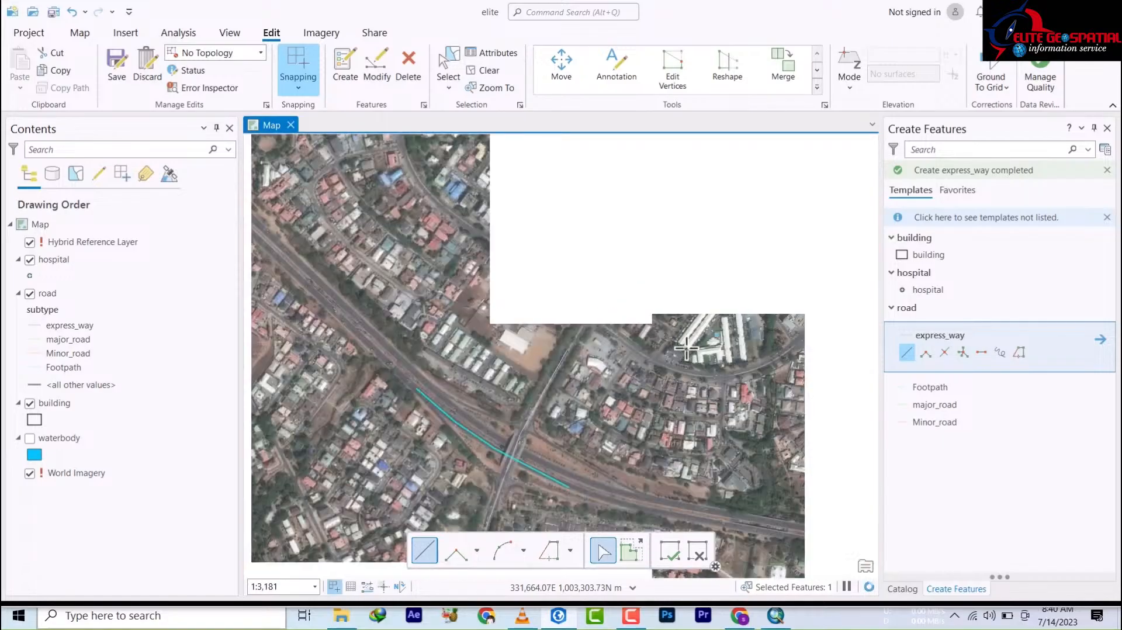
scroll(587, 407, "down", 6)
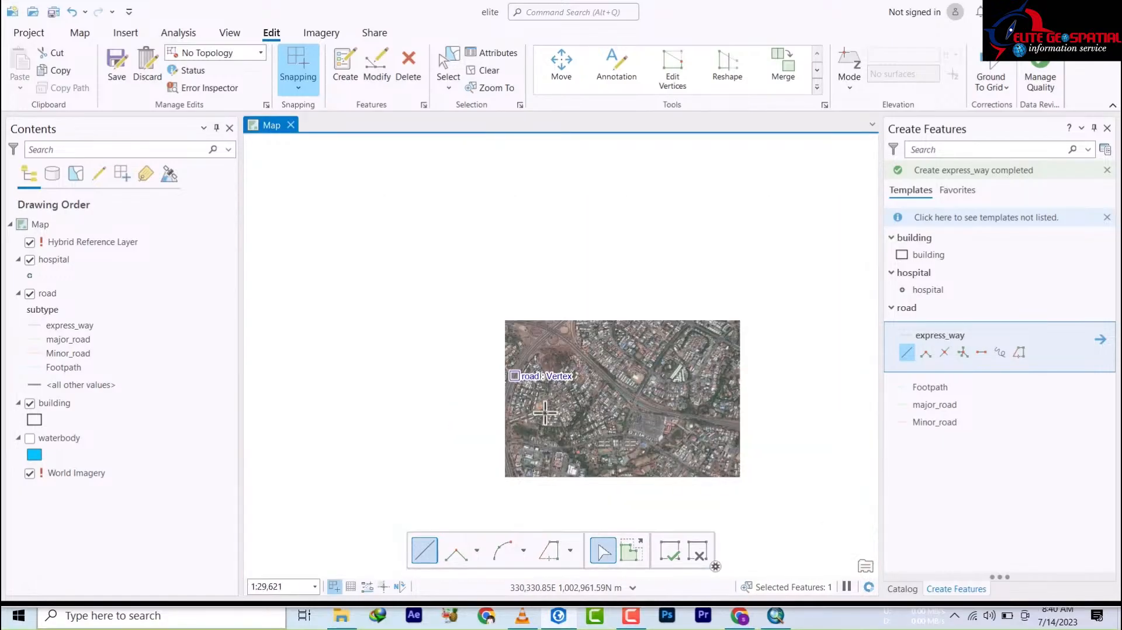
left_click_drag(547, 420, 641, 311)
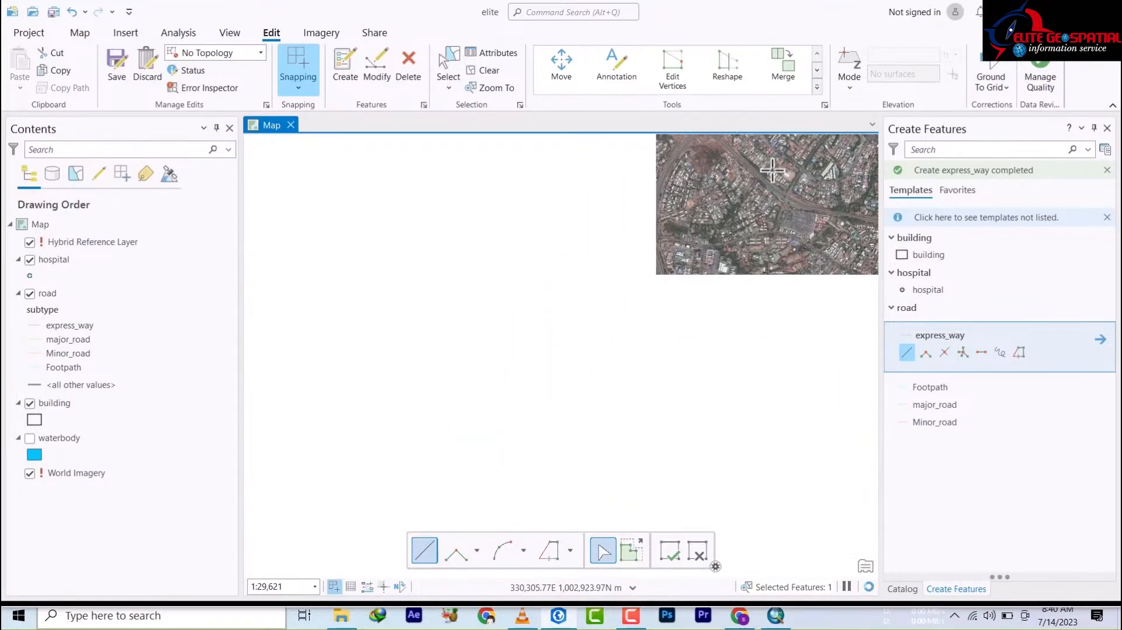
left_click_drag(707, 200, 606, 315)
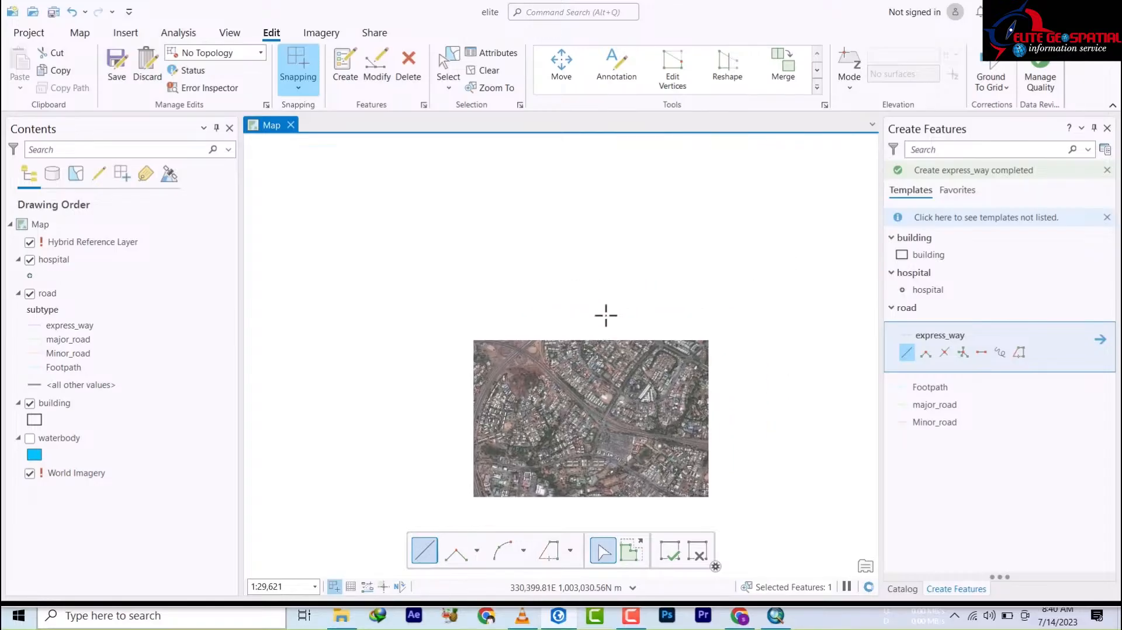
scroll(491, 480, "down", 3)
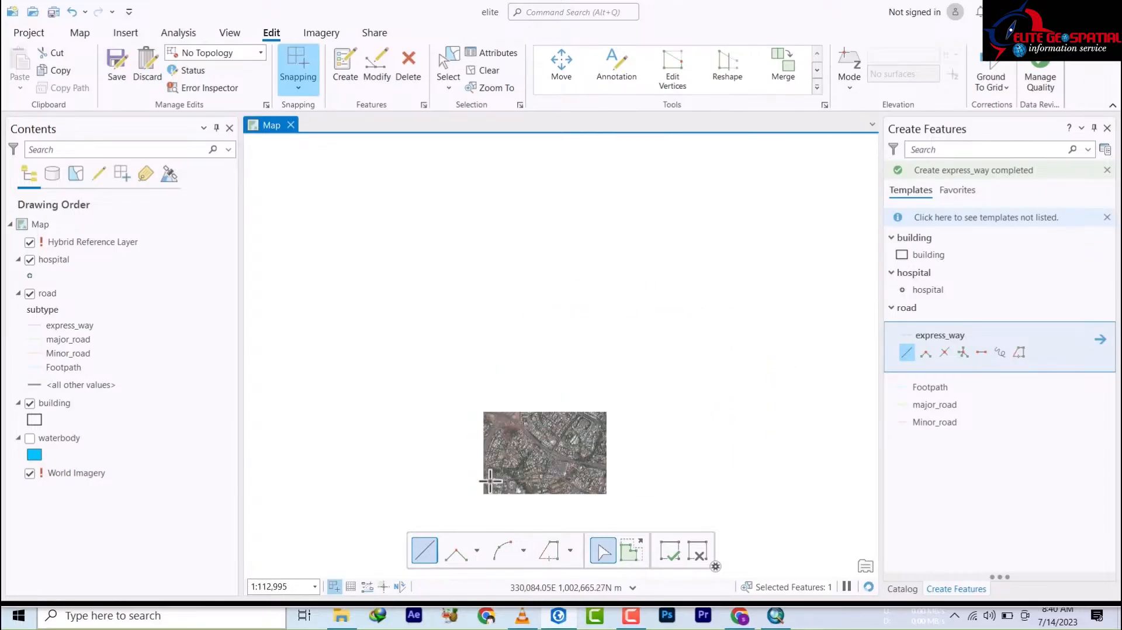
scroll(490, 481, "up", 6)
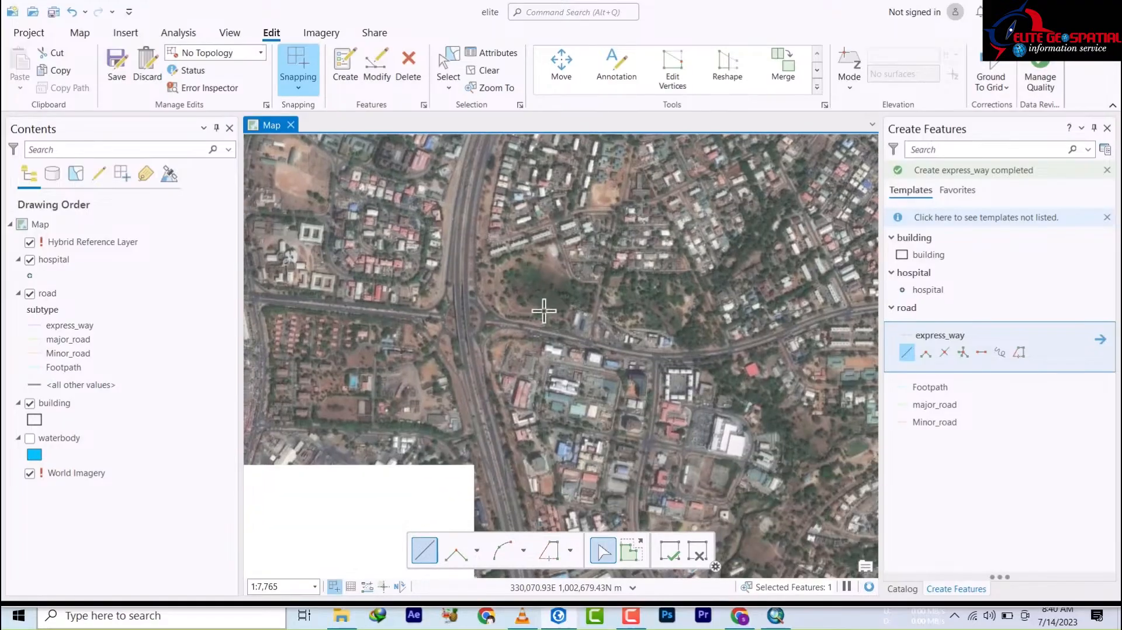
left_click_drag(521, 355, 503, 233)
scroll(528, 243, "up", 2)
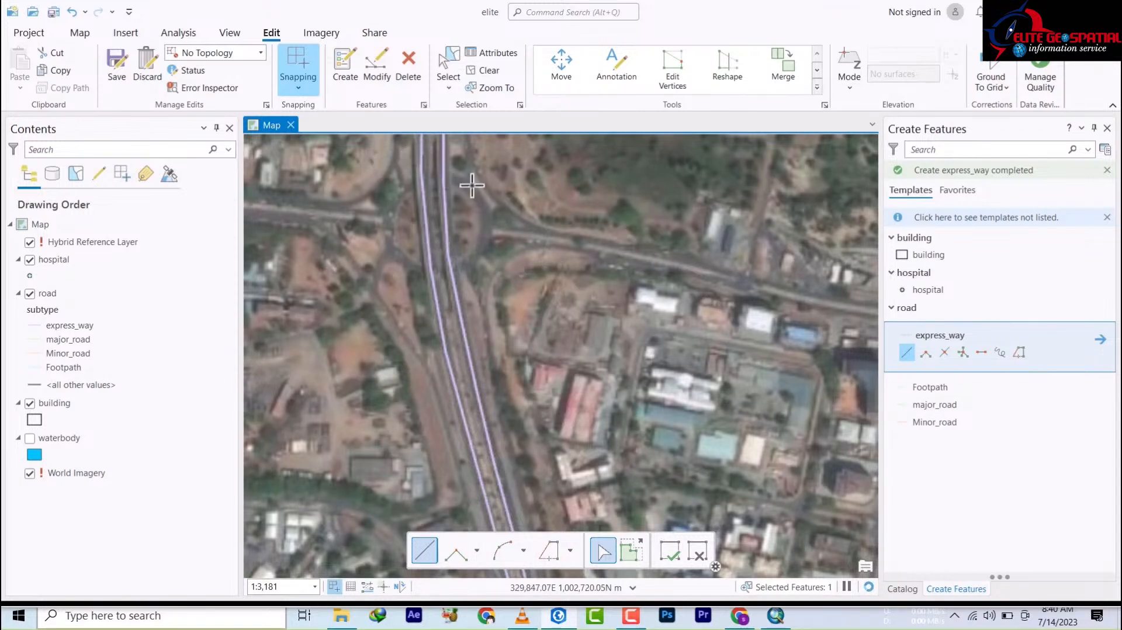
Start an express_way line on the road east of the housing blocks and trace it northeast past the large blue-roofed building.
scroll(600, 293, "down", 5)
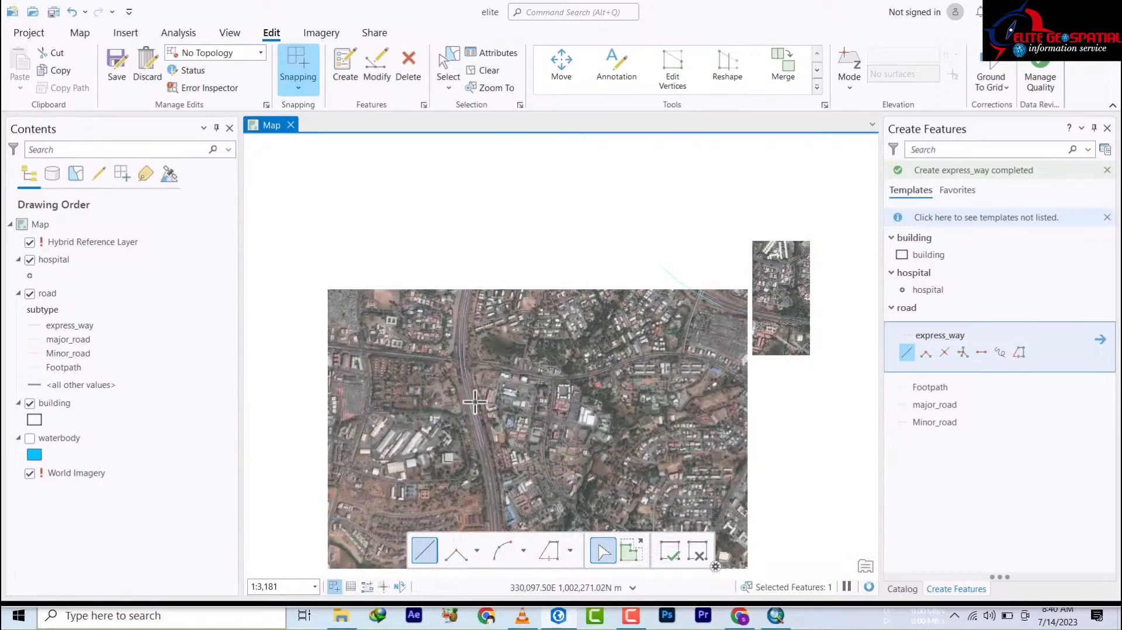
left_click_drag(613, 449, 417, 322)
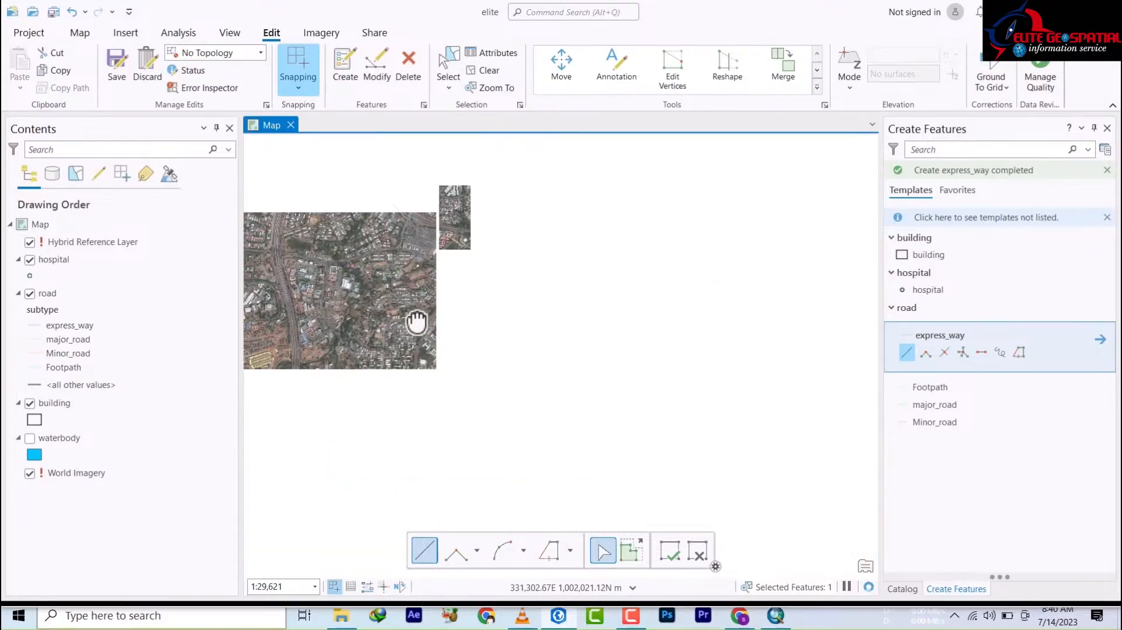
scroll(395, 336, "up", 2)
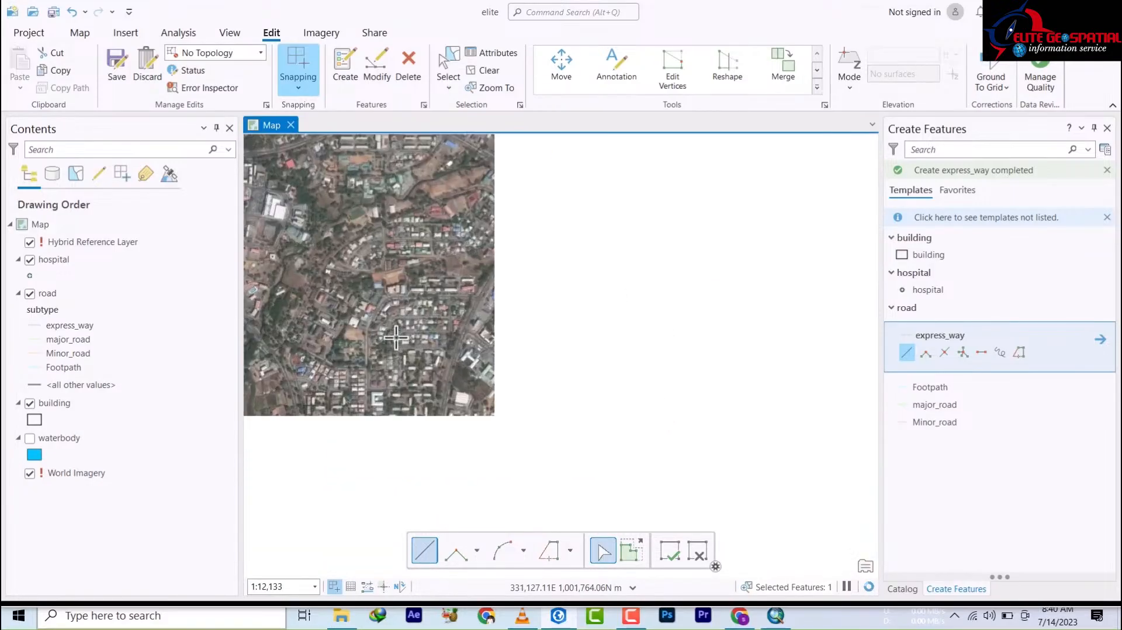
scroll(449, 343, "up", 2)
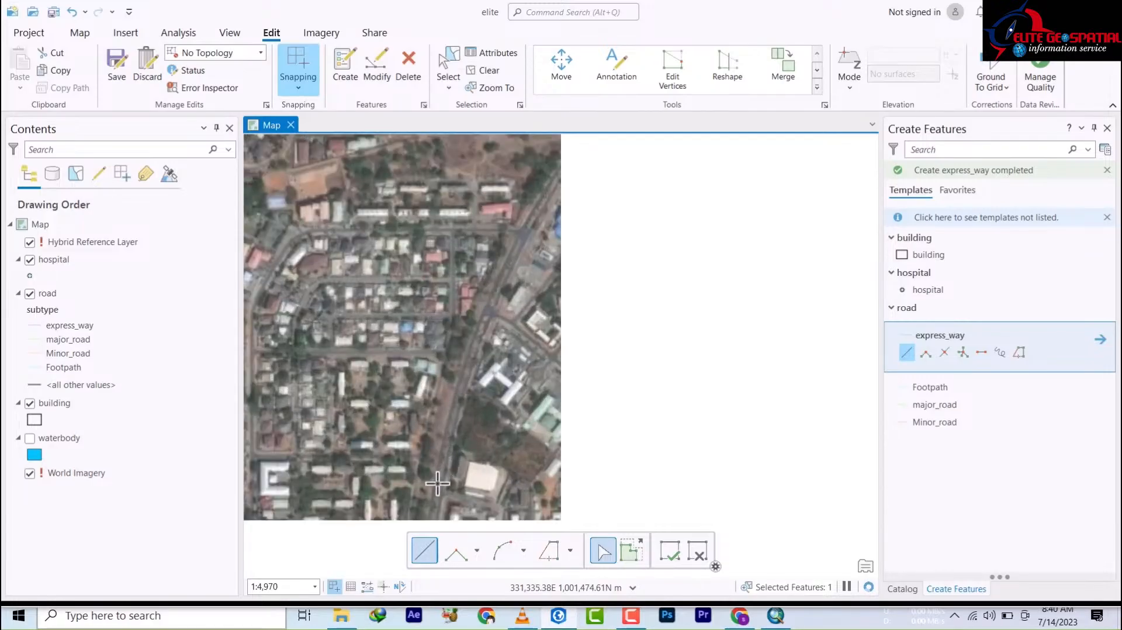
scroll(439, 478, "up", 2)
scroll(449, 444, "down", 2)
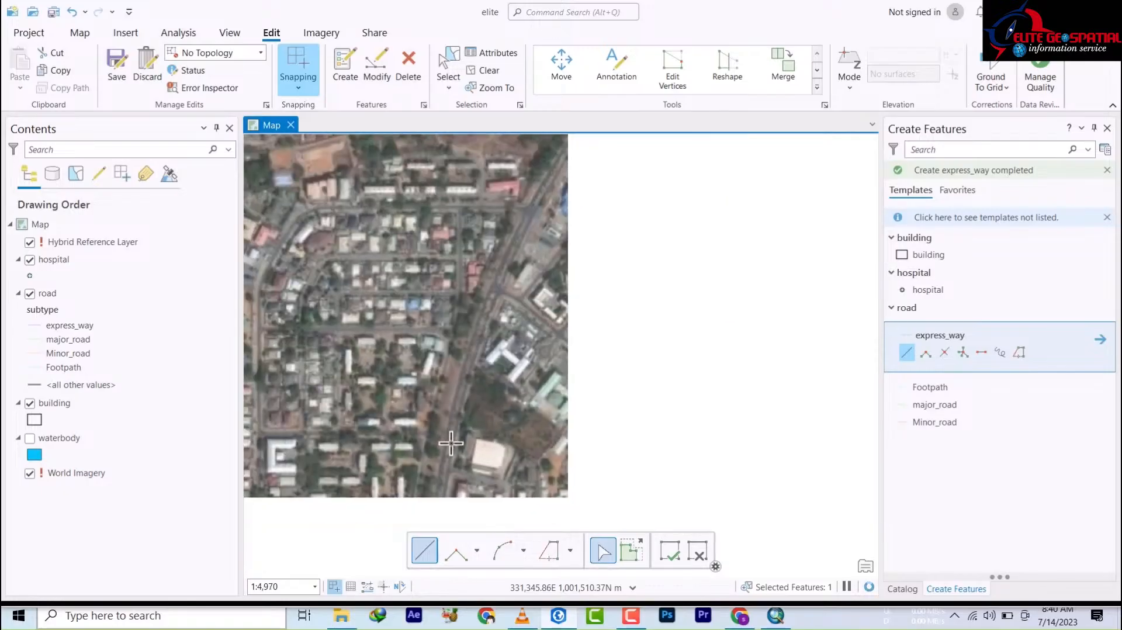
scroll(448, 448, "down", 1)
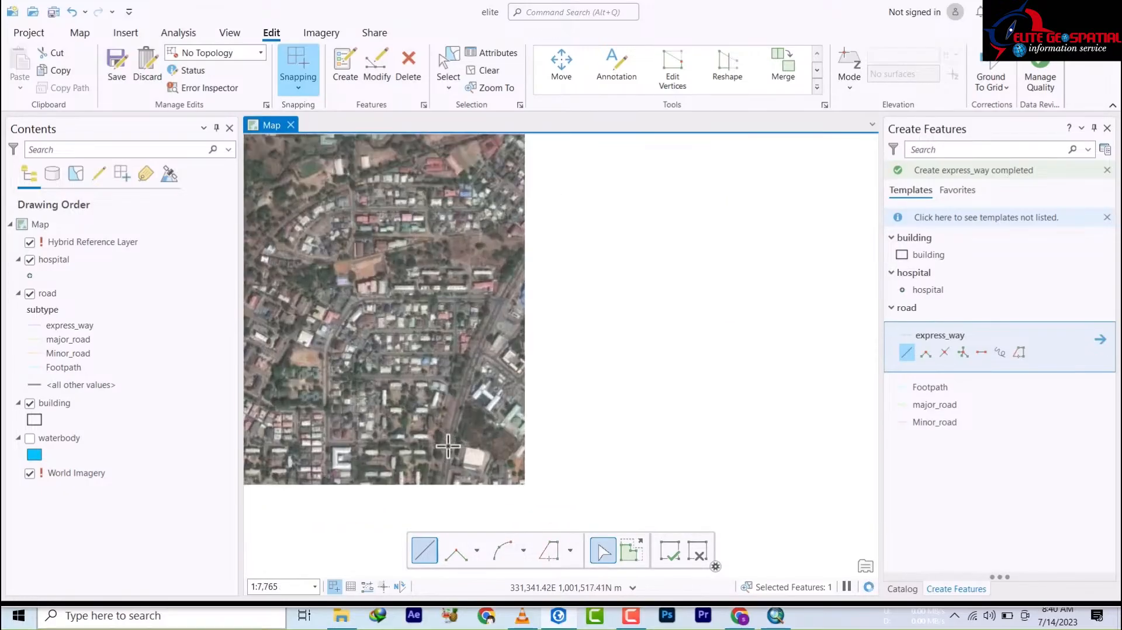
scroll(448, 446, "up", 3)
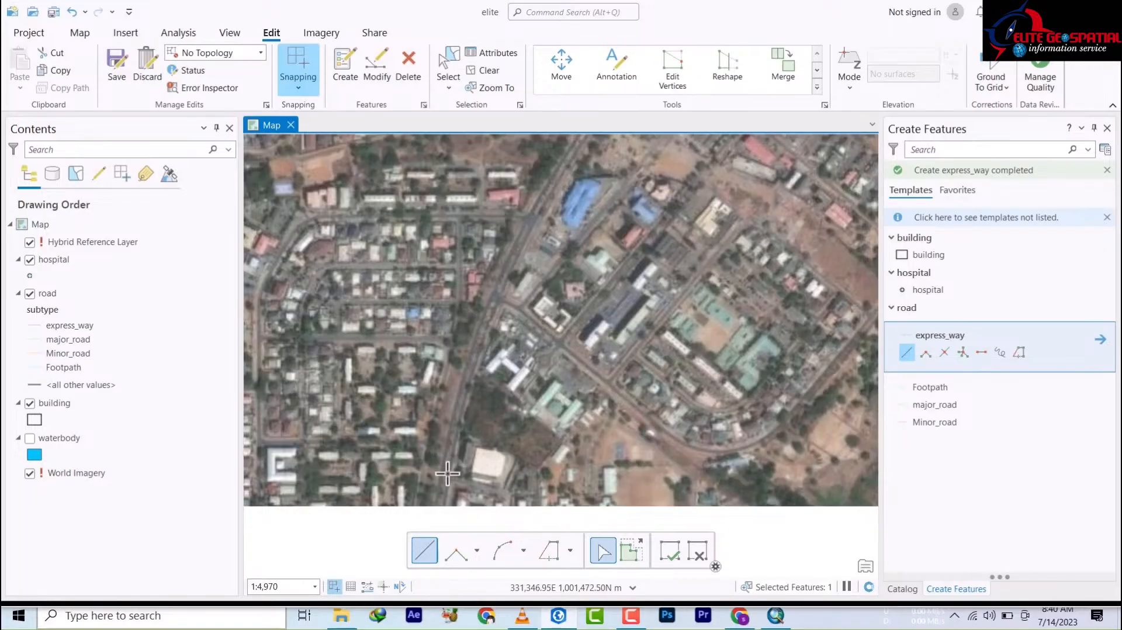
left_click(445, 474)
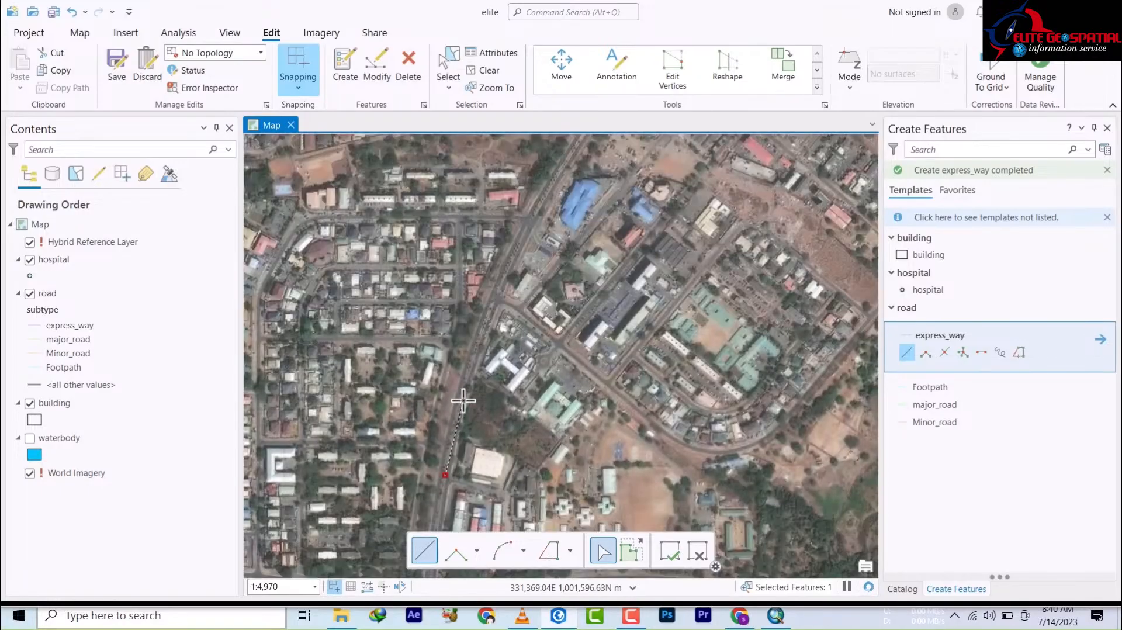
left_click(463, 394)
left_click(478, 345)
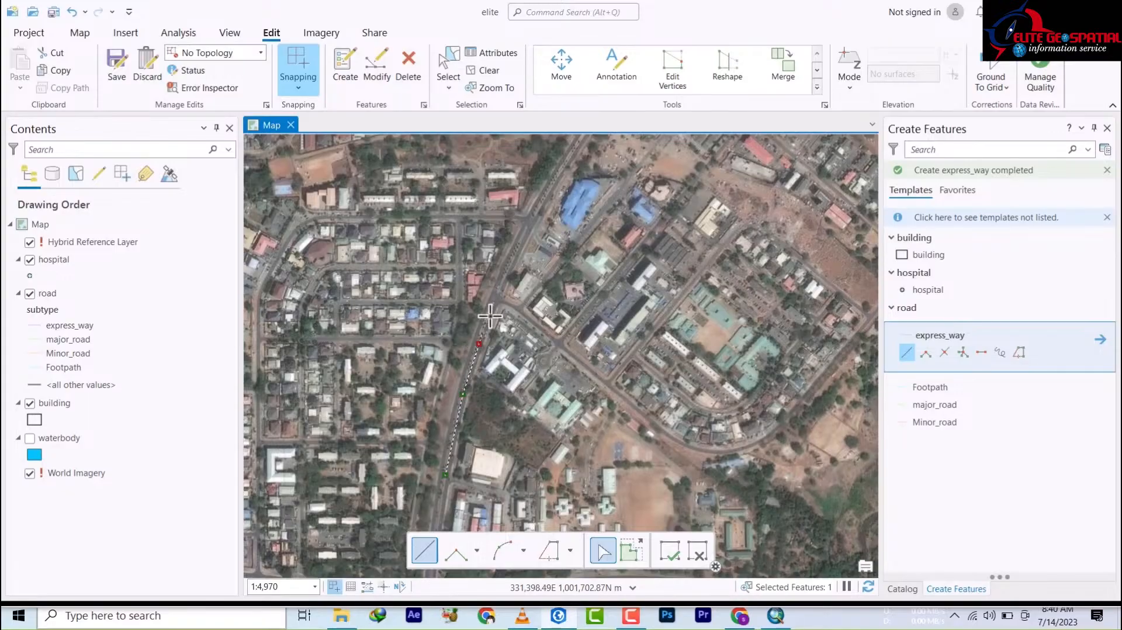
left_click(501, 288)
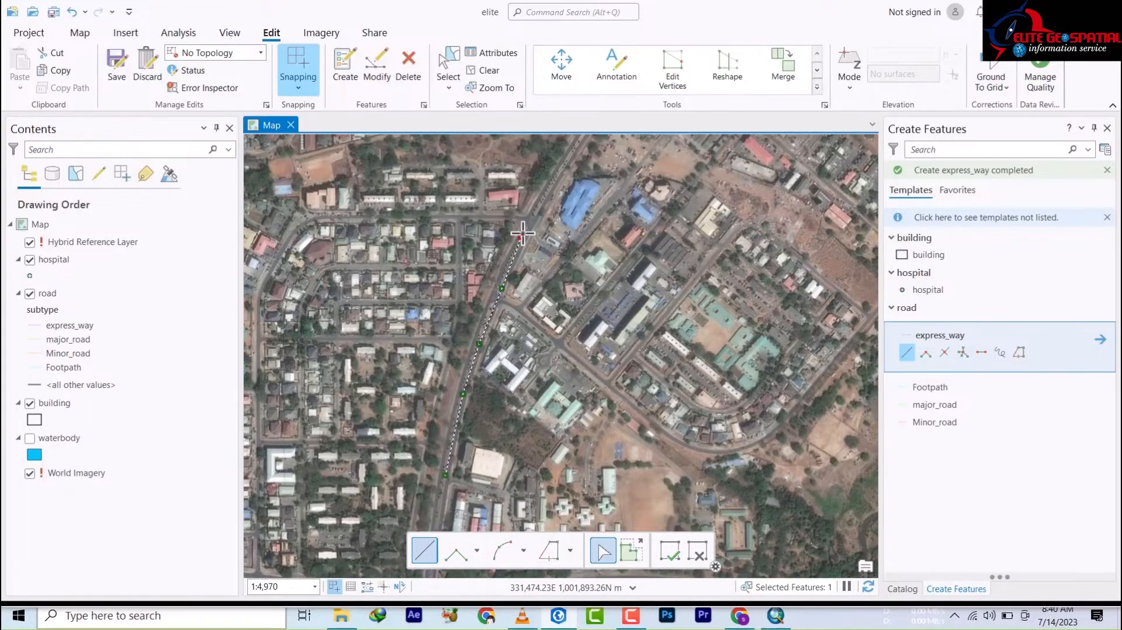
left_click(566, 164)
Continue the express_way line northeast past the white courtyard building and finish it at the junction with the diagonal crossing road.
left_click_drag(560, 231, 513, 301)
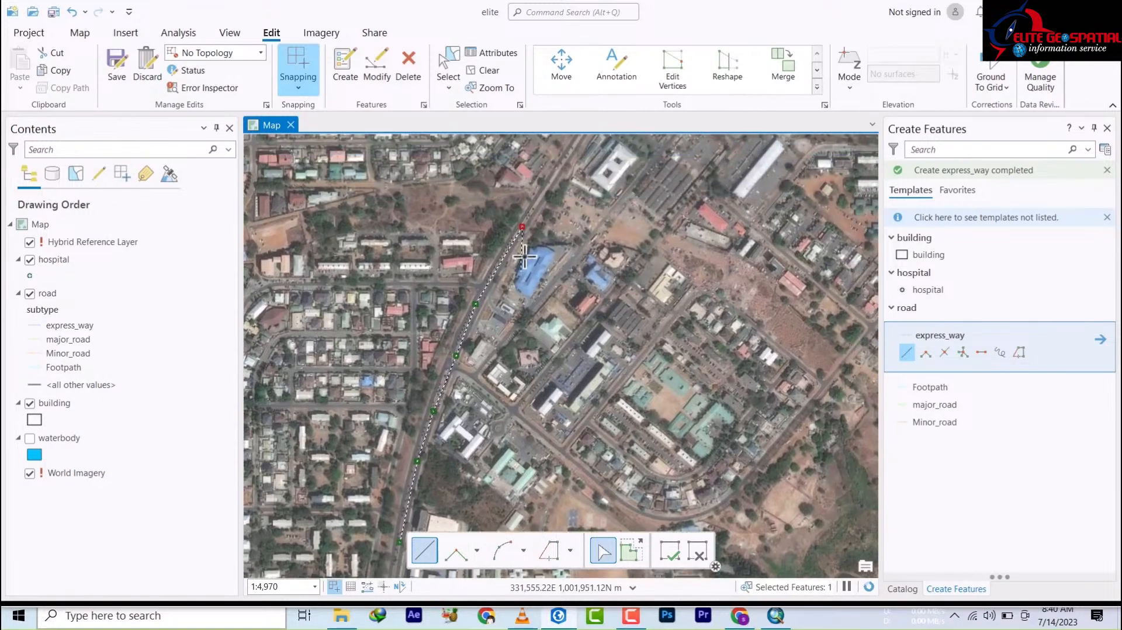
left_click_drag(548, 139, 479, 316)
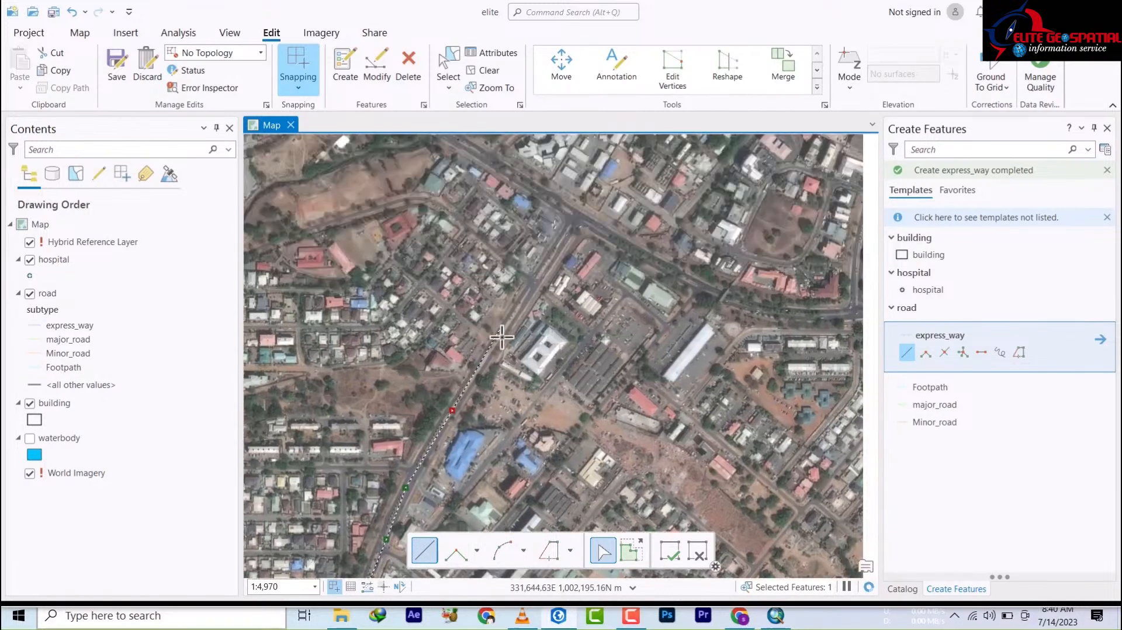
left_click(504, 328)
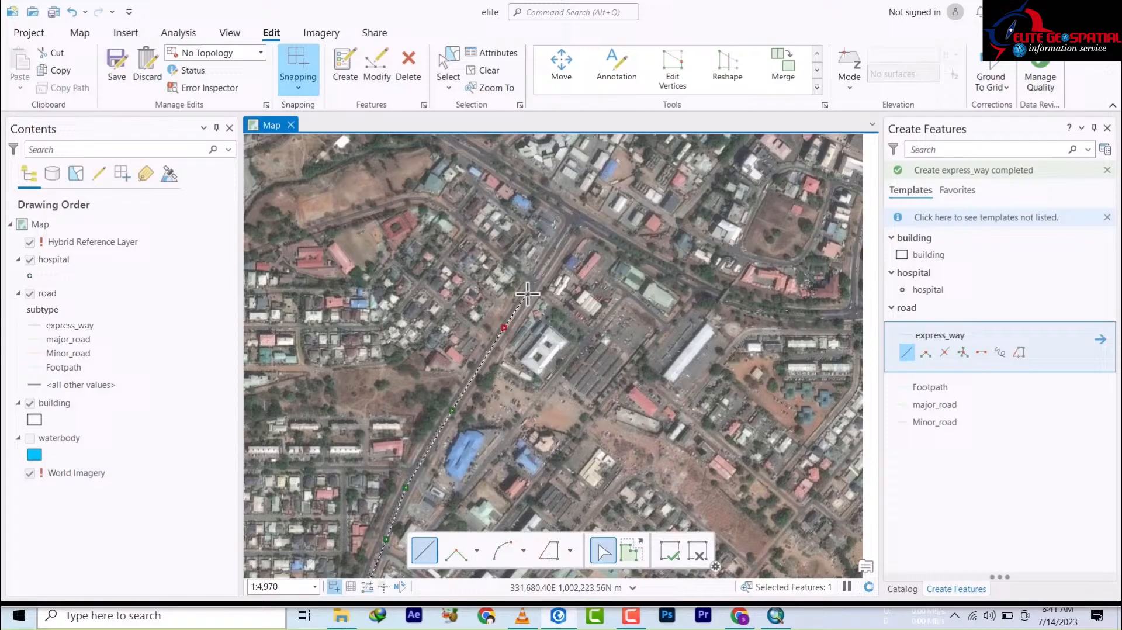
left_click(561, 250)
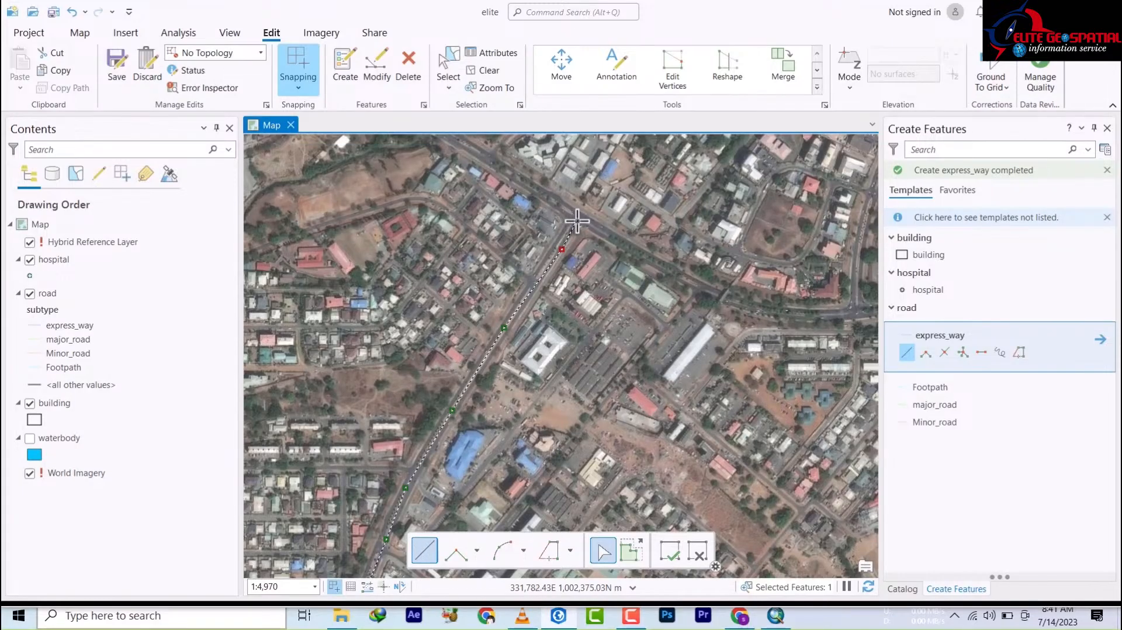
double_click(577, 221)
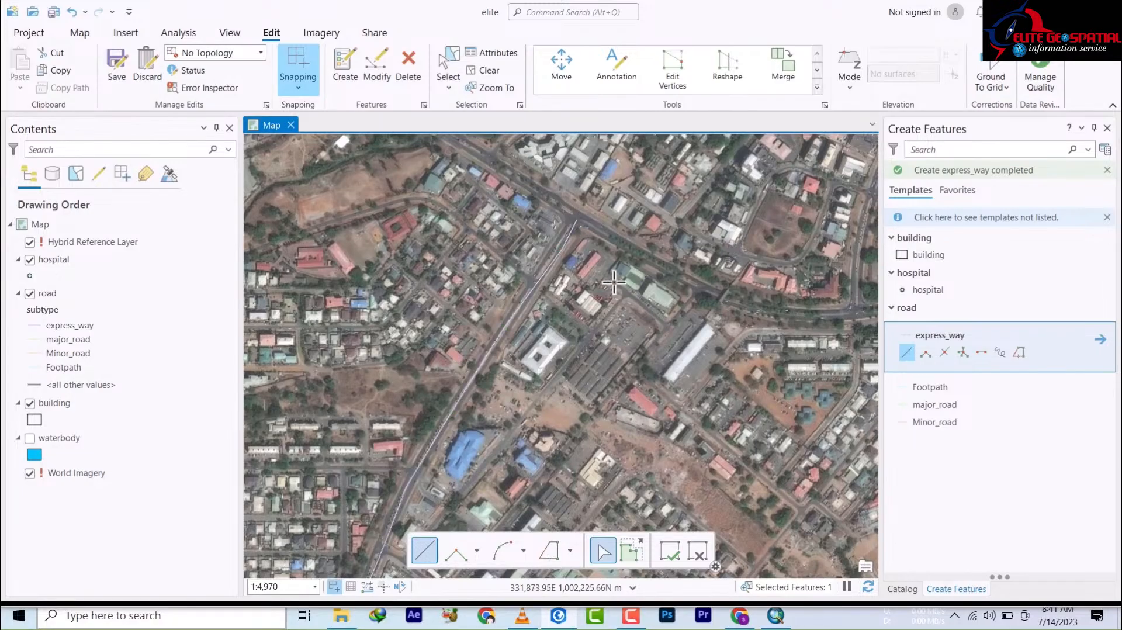
Start an express_way line at the crossing road's northwestern fork and trace it southeast to the end of the previous line.
left_click_drag(596, 259, 661, 412)
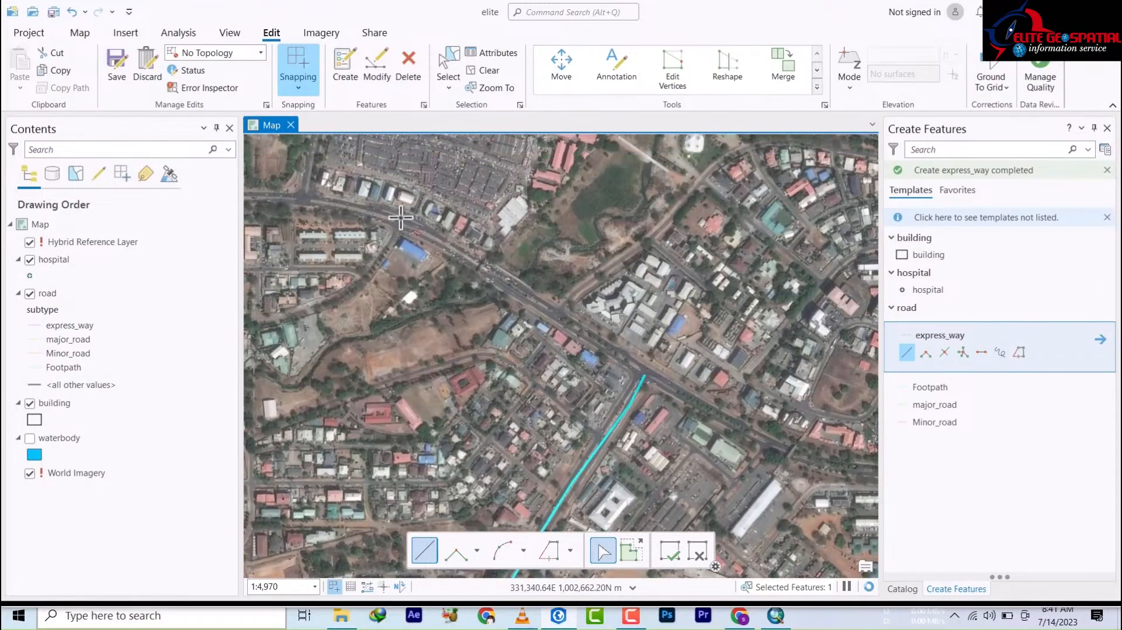
left_click(404, 221)
left_click(467, 259)
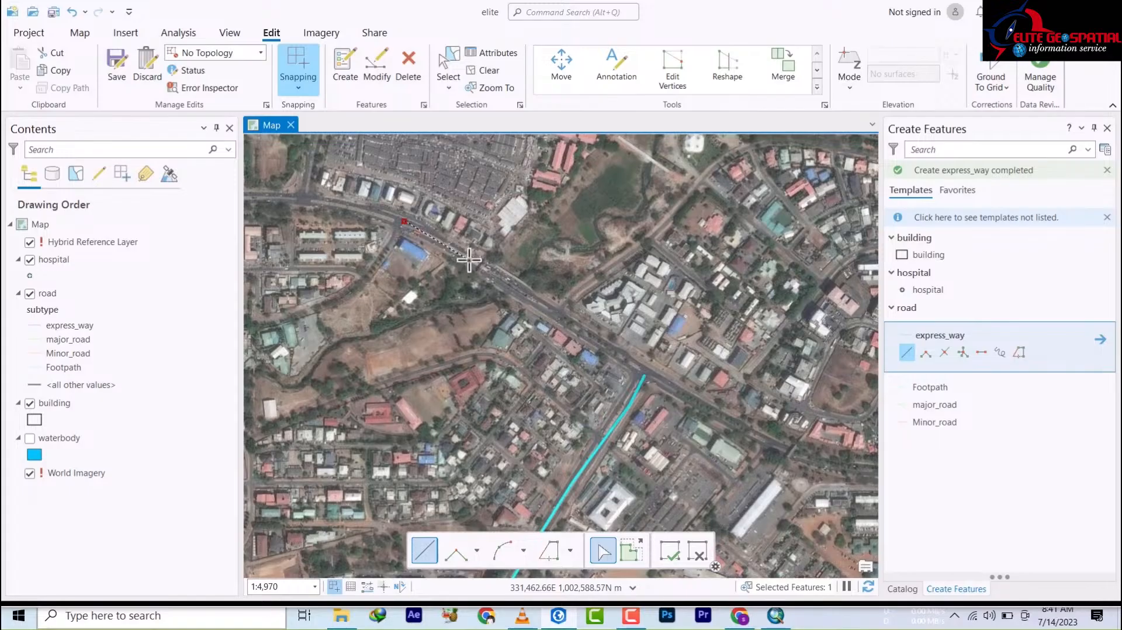
left_click(580, 332)
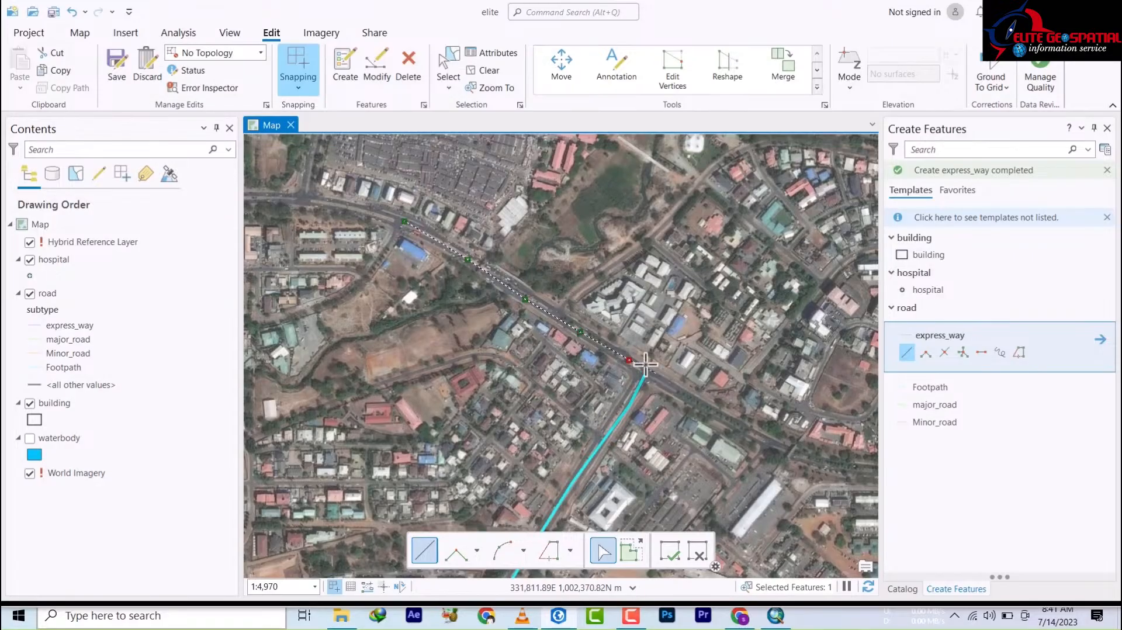
left_click(647, 375)
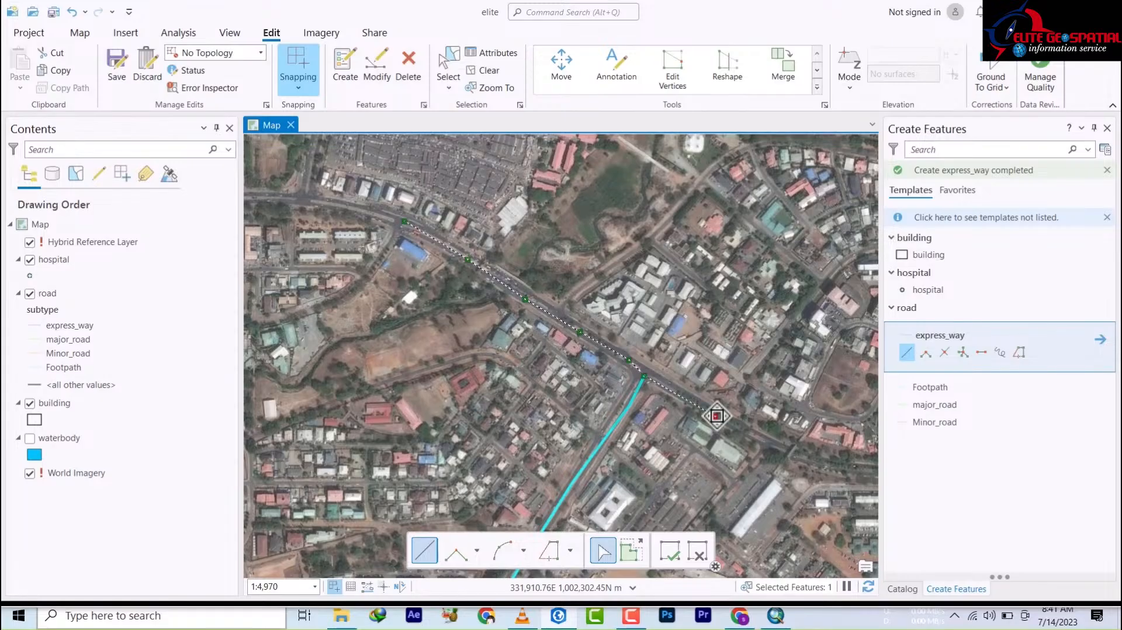
Extend the crossing road's express_way line southeast, curve it east, and finish it just beyond the edge of the loaded imagery.
mouse_move(716, 416)
left_mouse_down()
mouse_move(323, 357)
mouse_move(521, 425)
left_mouse_up()
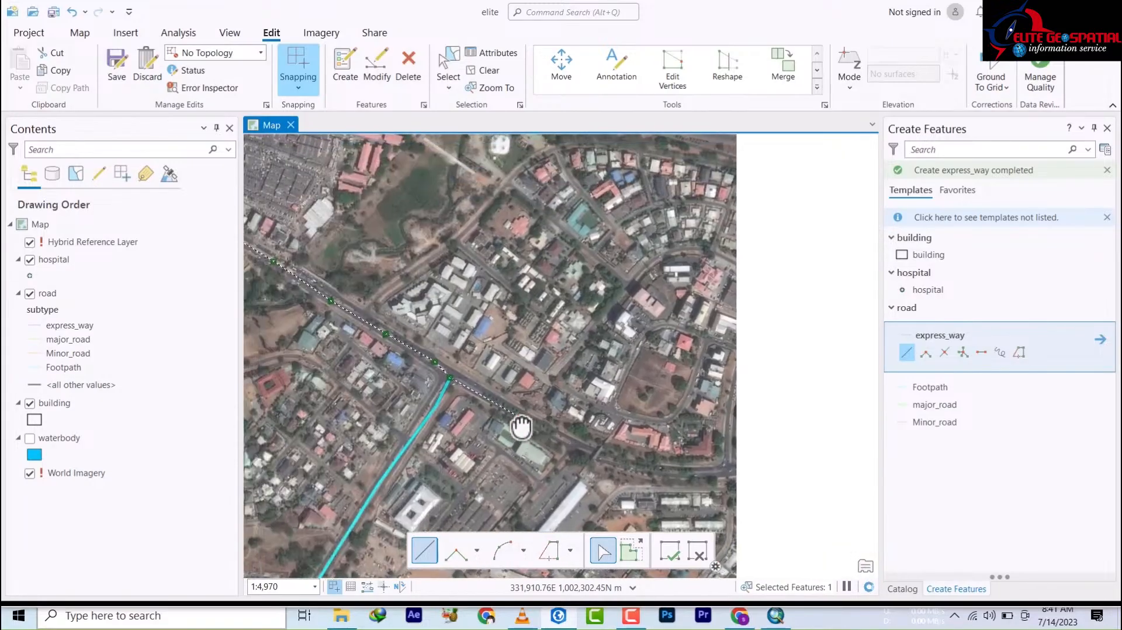
left_click(521, 418)
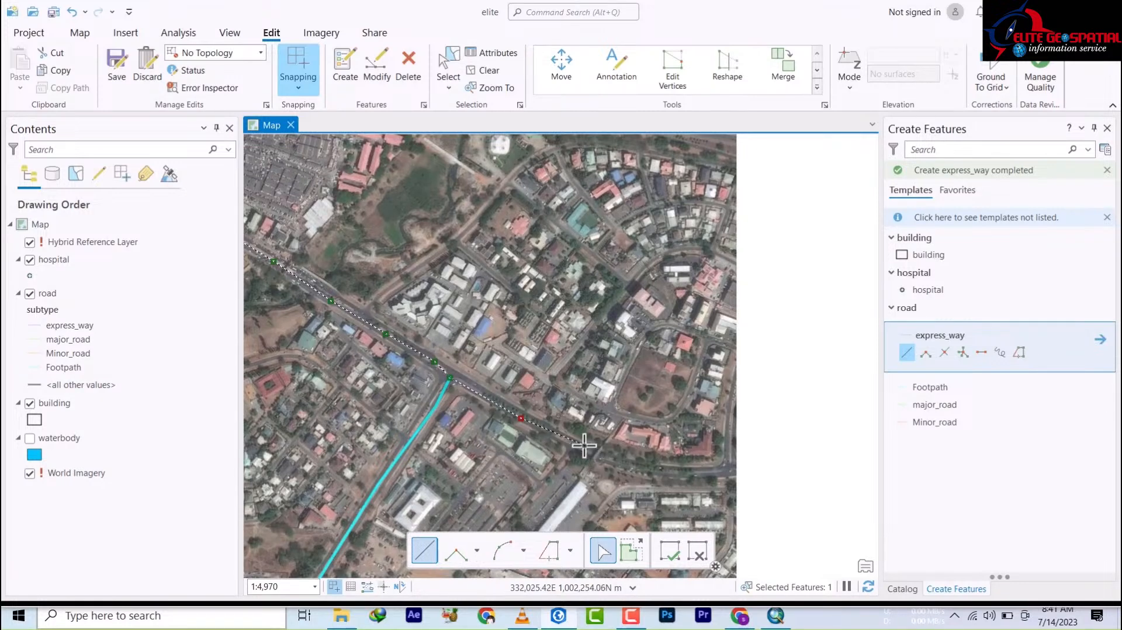
mouse_move(611, 459)
left_mouse_down()
mouse_move(534, 459)
mouse_move(406, 421)
left_mouse_up()
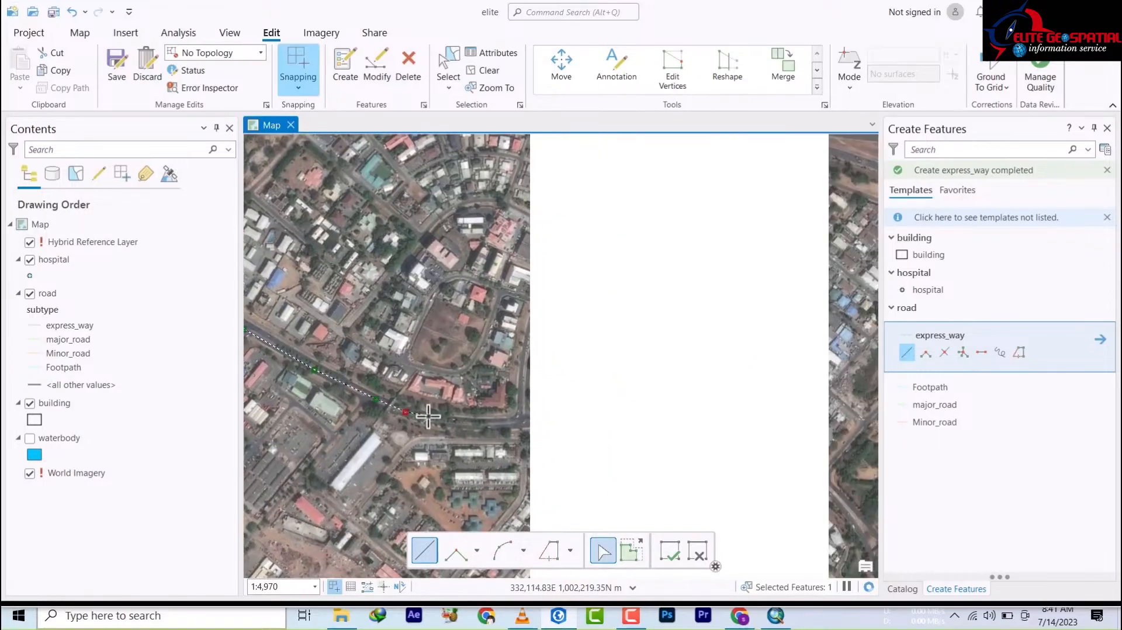
left_click(427, 418)
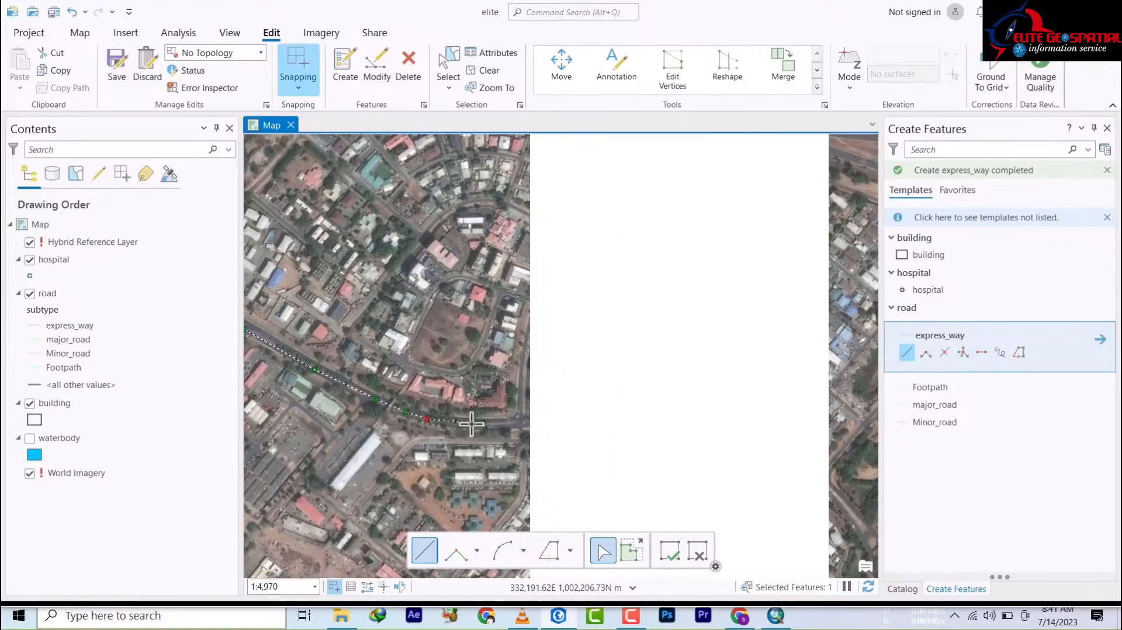
left_click(472, 425)
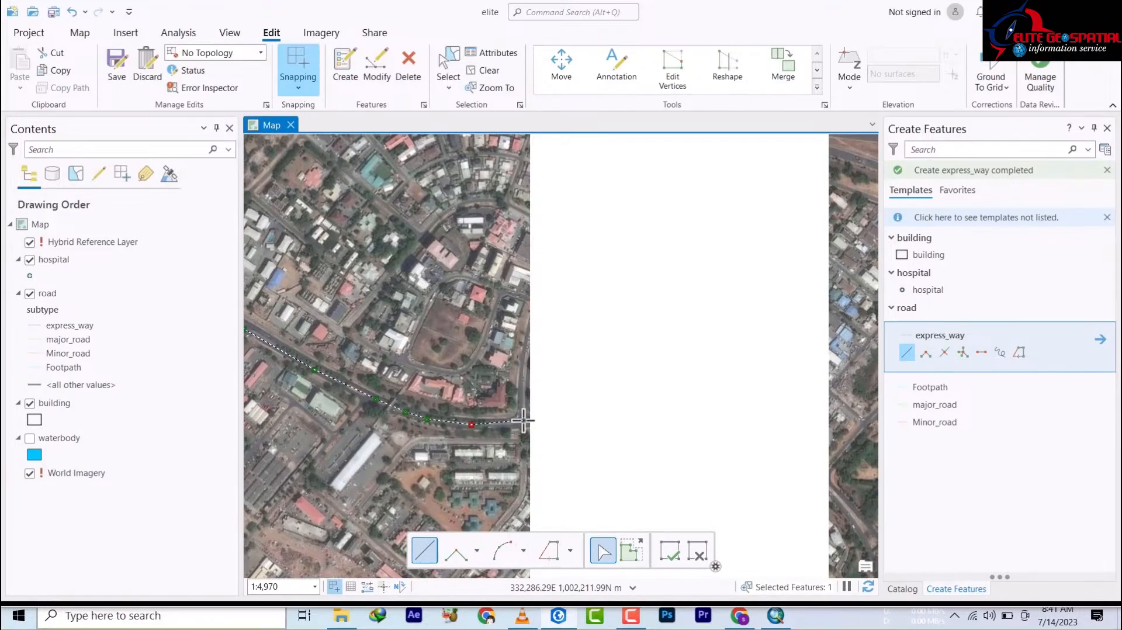
left_click_drag(524, 433, 481, 444)
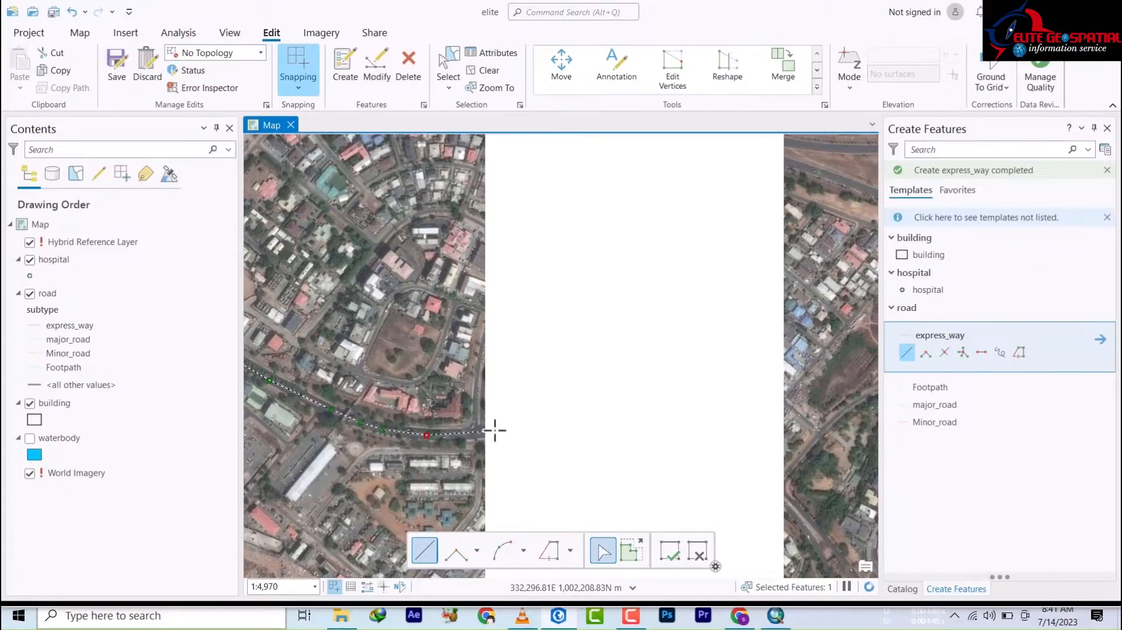
left_click(495, 430)
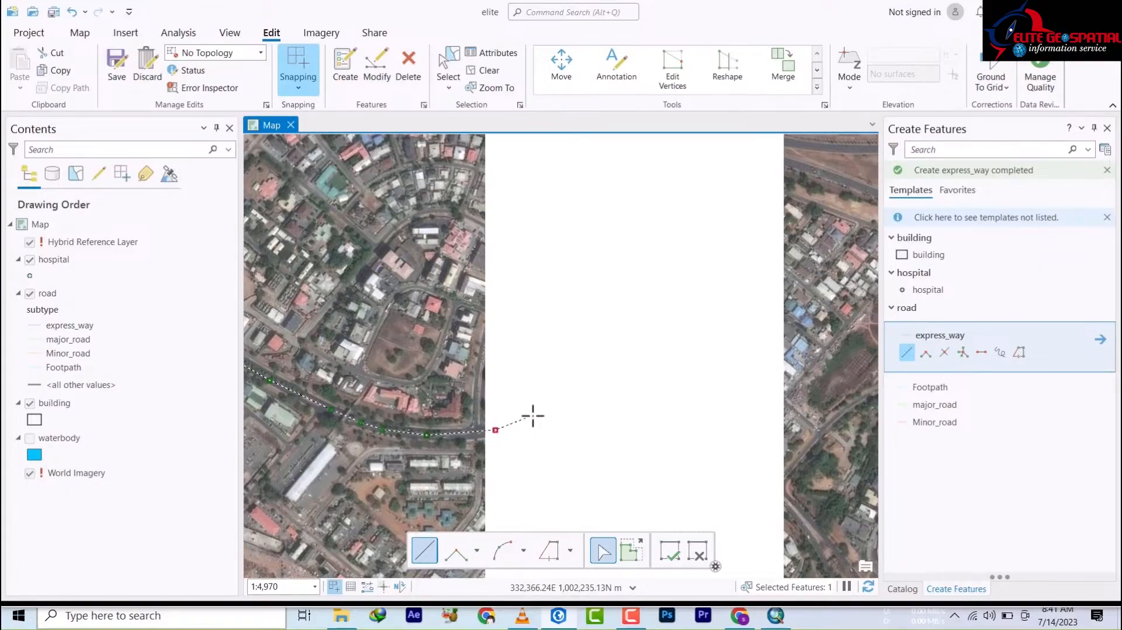
double_click(545, 419)
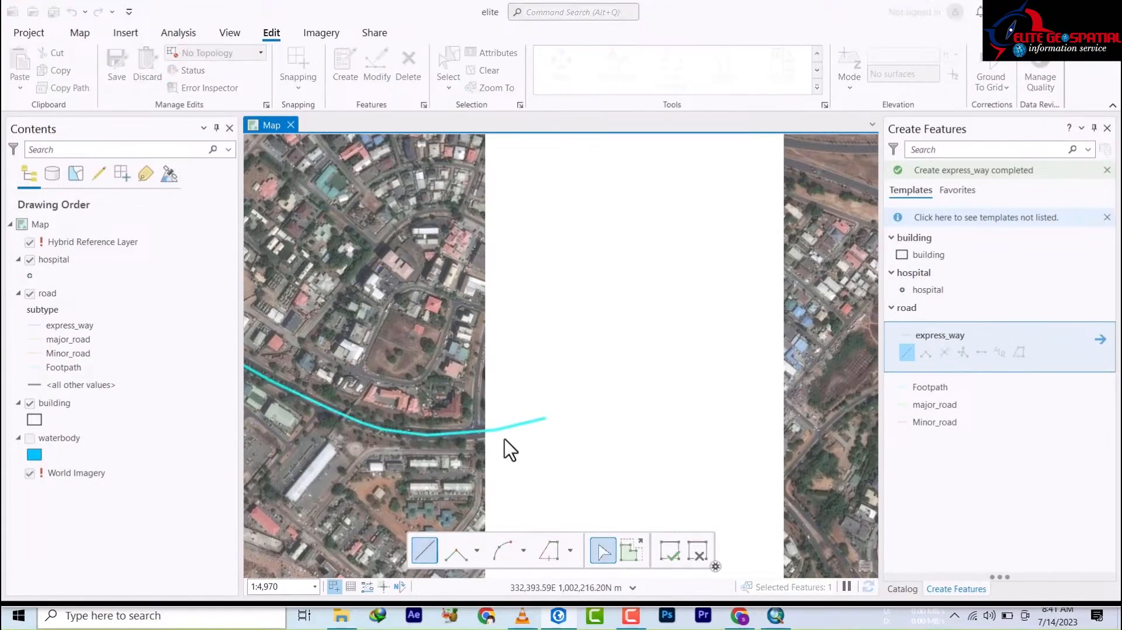
Start an express_way line snapped to the crossing road's line and trace the side road northeast between the pond and the white-roofed buildings.
left_click_drag(443, 318, 579, 305)
left_click_drag(372, 425, 779, 445)
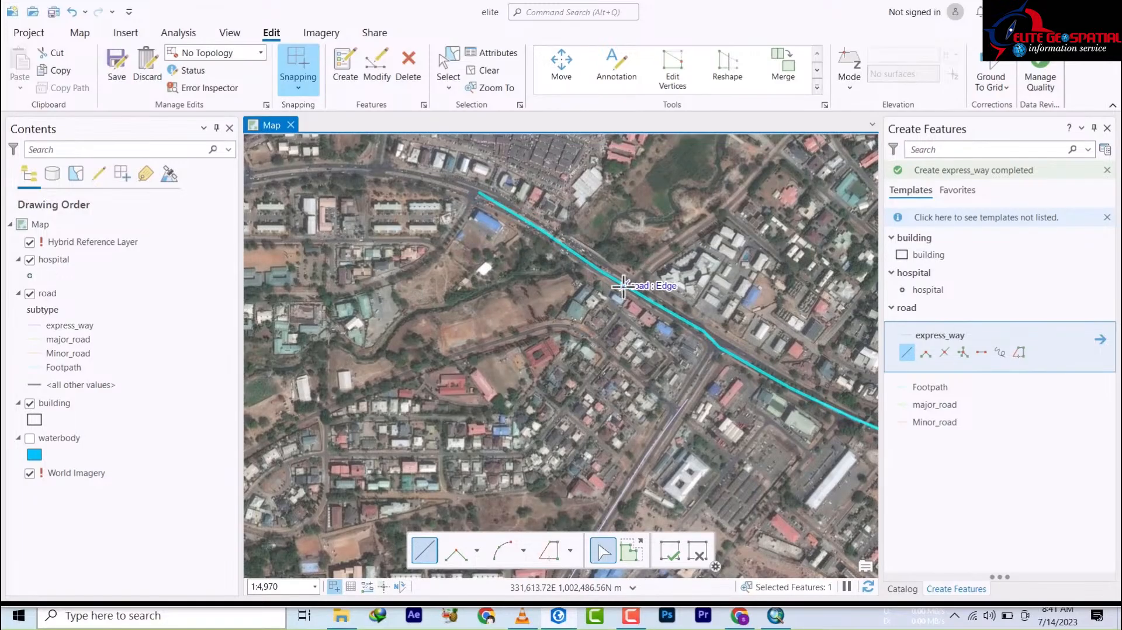
left_click(624, 285)
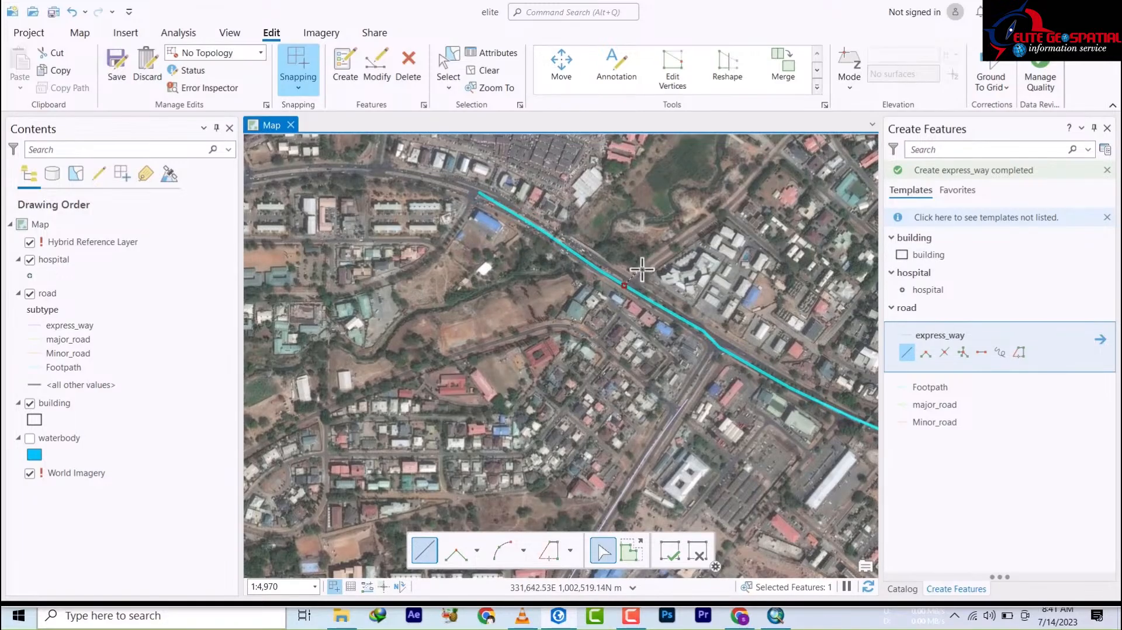
left_click(660, 254)
left_click(702, 226)
left_click(728, 210)
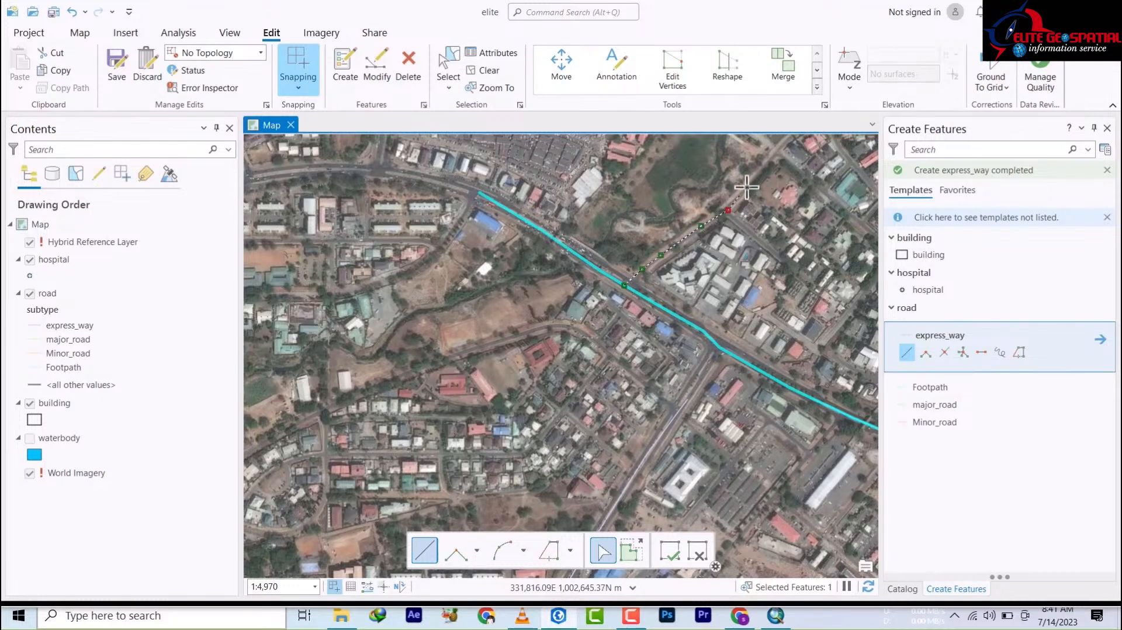
left_click(755, 178)
Continue the side road's express_way line northeast, curve it east along the housing area's northern edge, and finish it south of the highway.
mouse_move(756, 180)
left_mouse_down()
mouse_move(635, 305)
mouse_move(554, 353)
left_mouse_up()
left_click(574, 324)
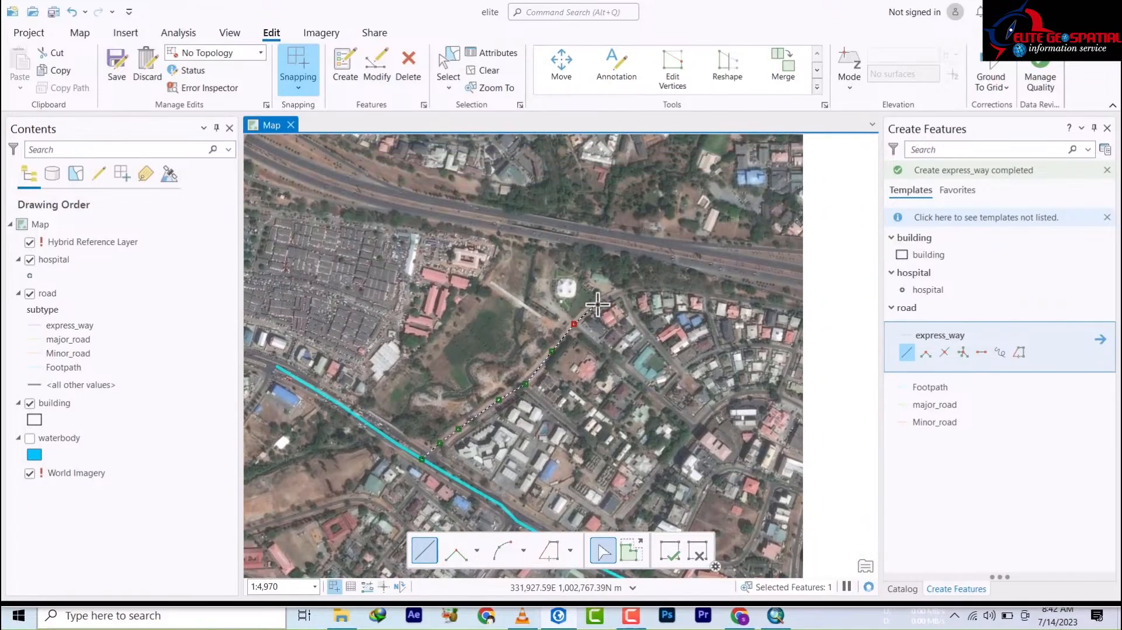
left_click(598, 303)
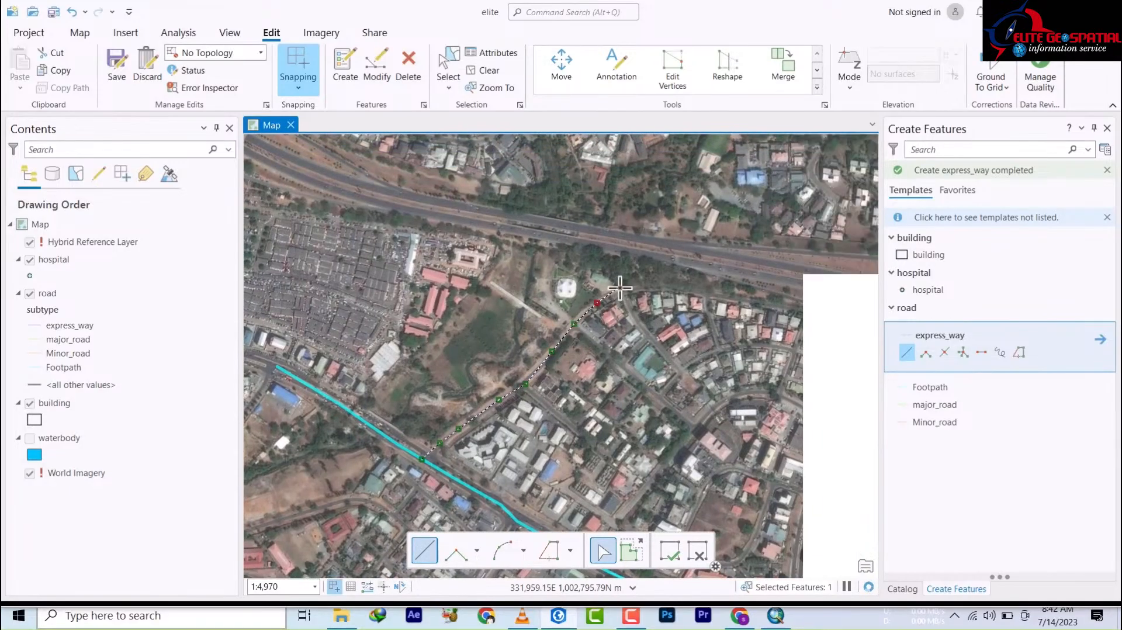
left_click(656, 287)
left_click(697, 291)
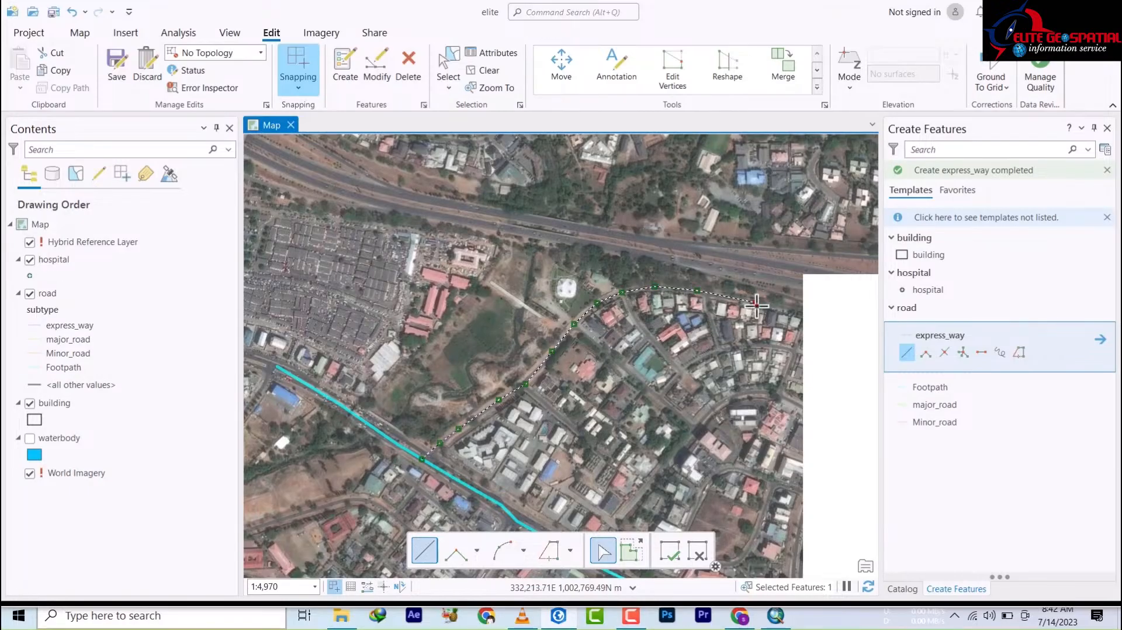
left_click_drag(795, 313, 488, 315)
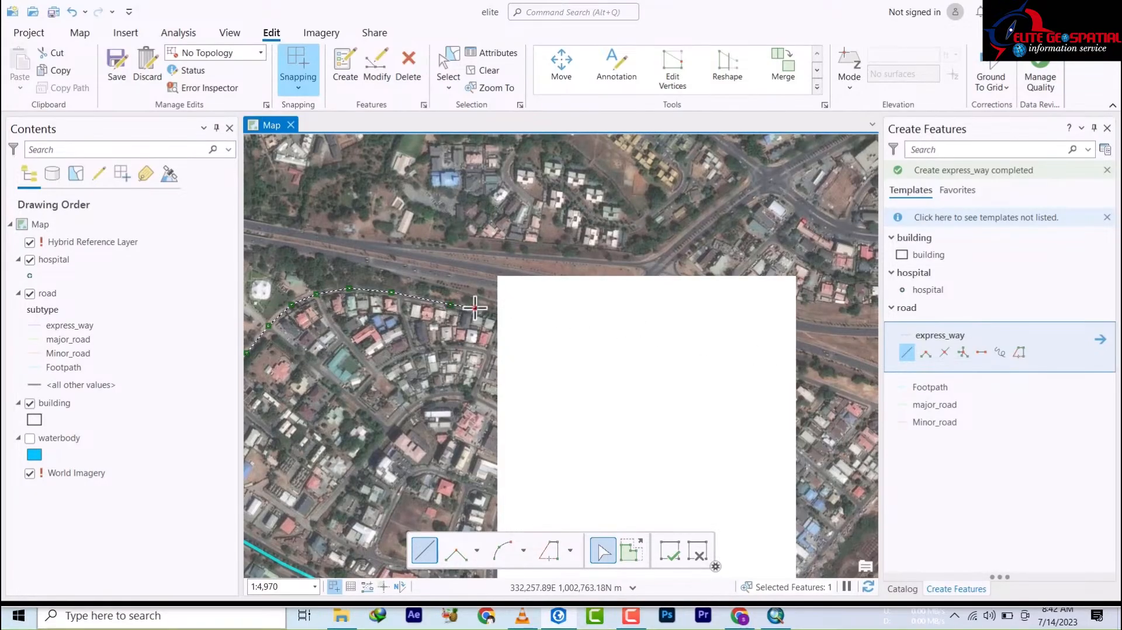
double_click(475, 308)
left_click_drag(466, 357, 725, 268)
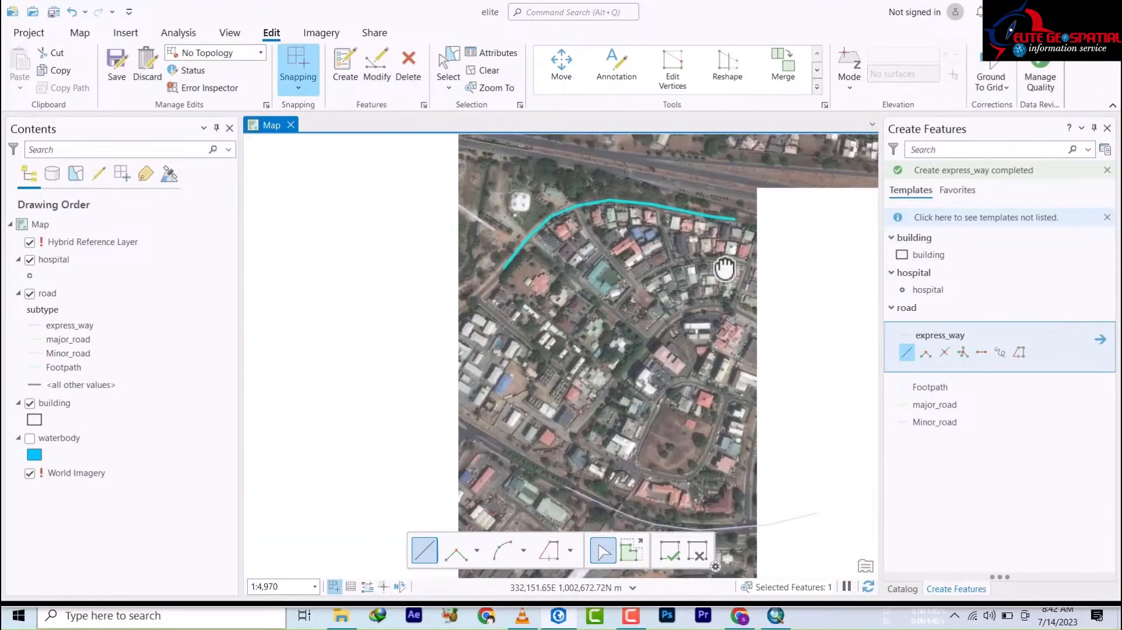
Trace an express_way line from the southwest-running road northwest through the housing, curve it west along the brown field's southern edge, and finish it.
left_click_drag(653, 397, 556, 383)
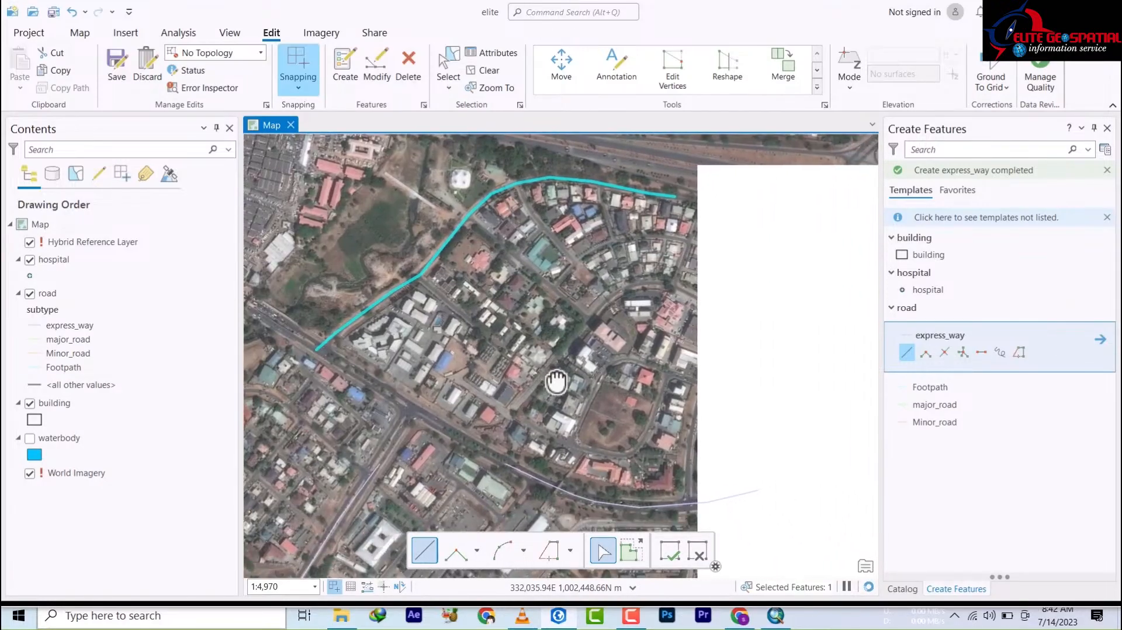
left_click_drag(573, 439, 695, 310)
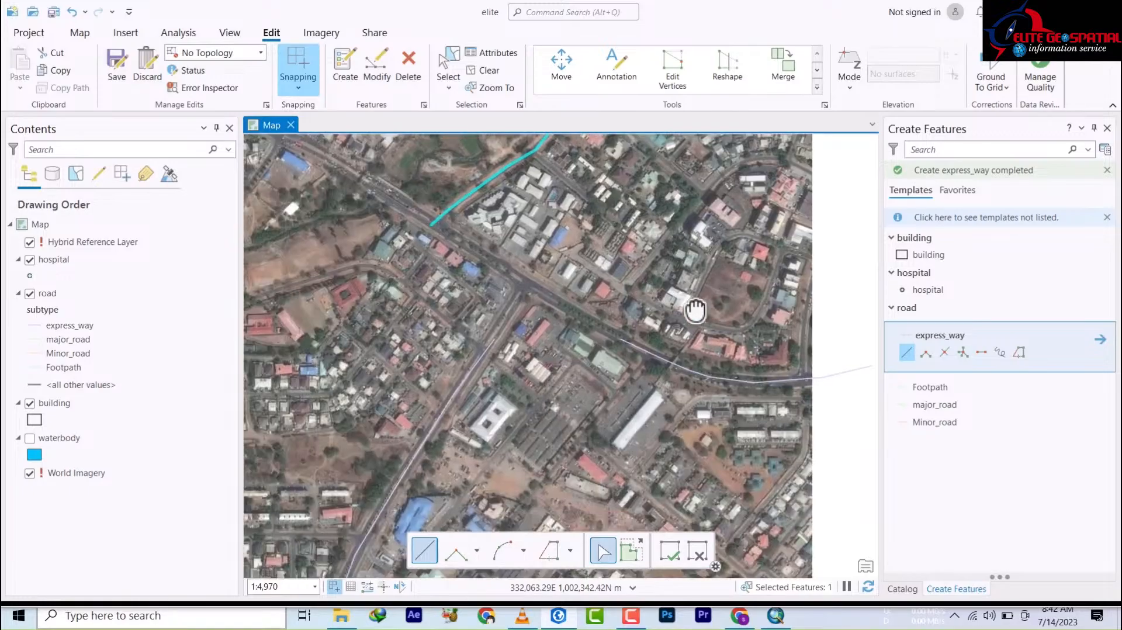
left_click_drag(429, 272, 488, 323)
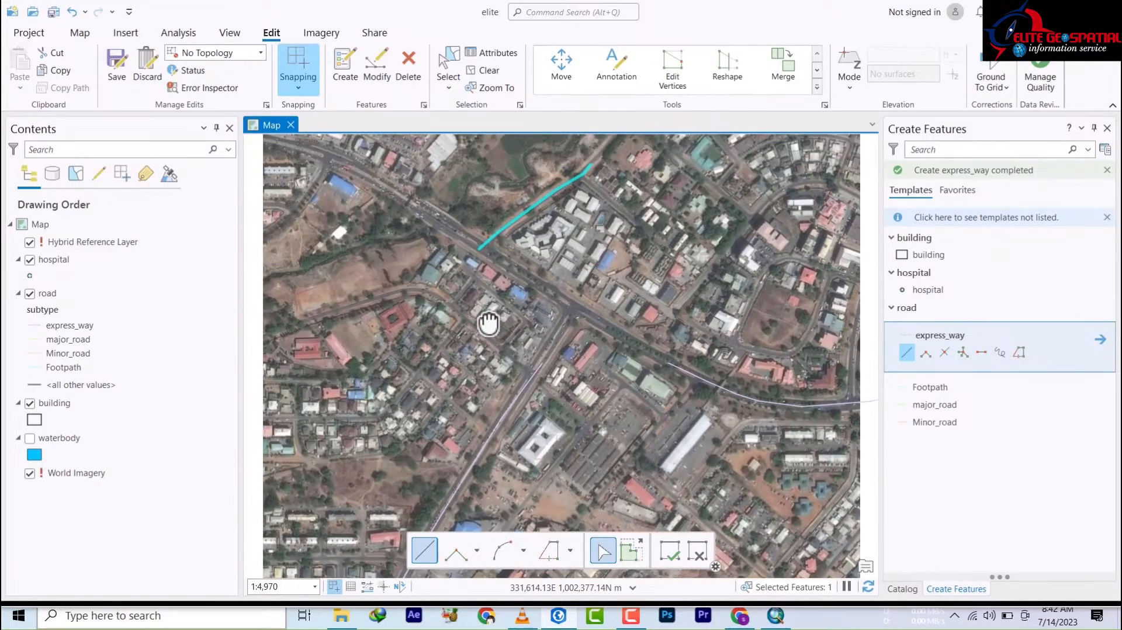
left_click(535, 376)
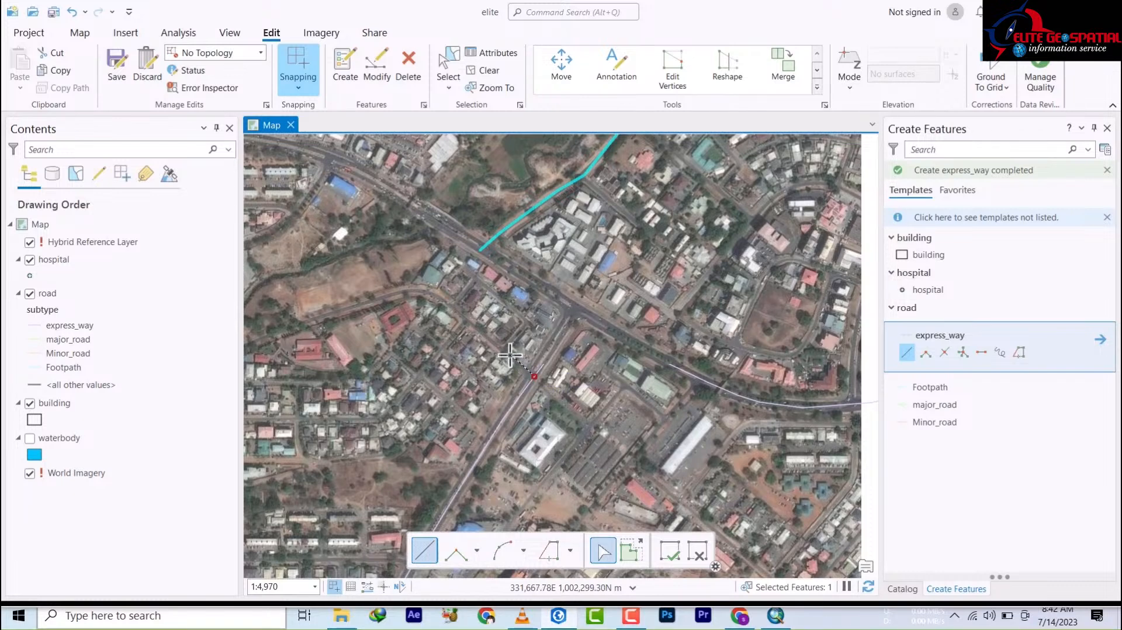
left_click(474, 326)
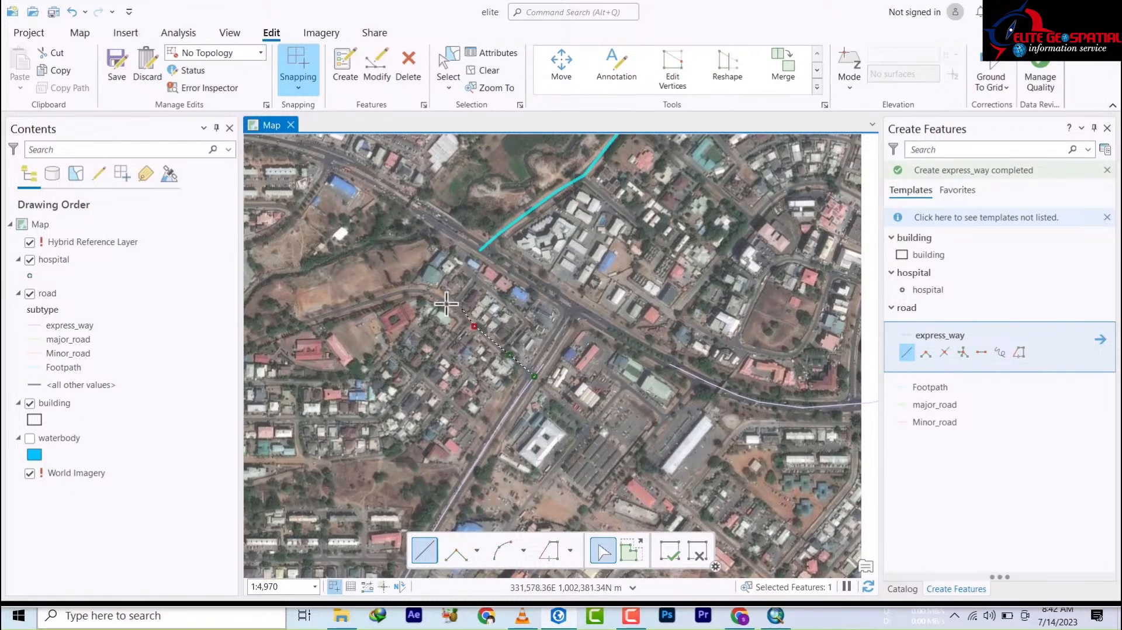
left_click(441, 299)
left_click(420, 289)
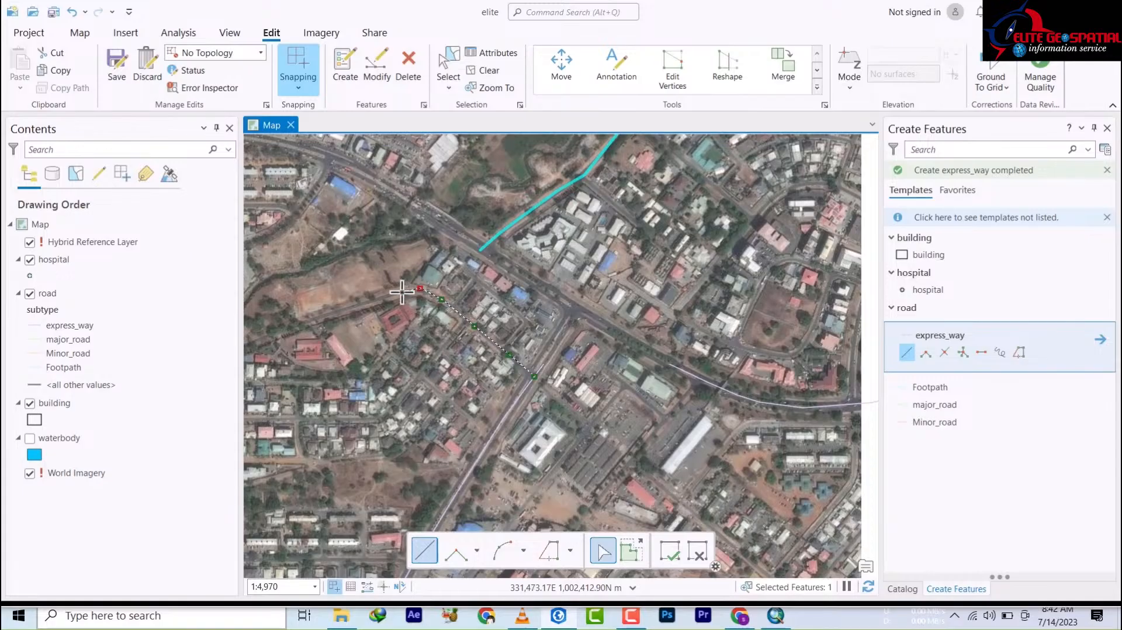
left_click(395, 291)
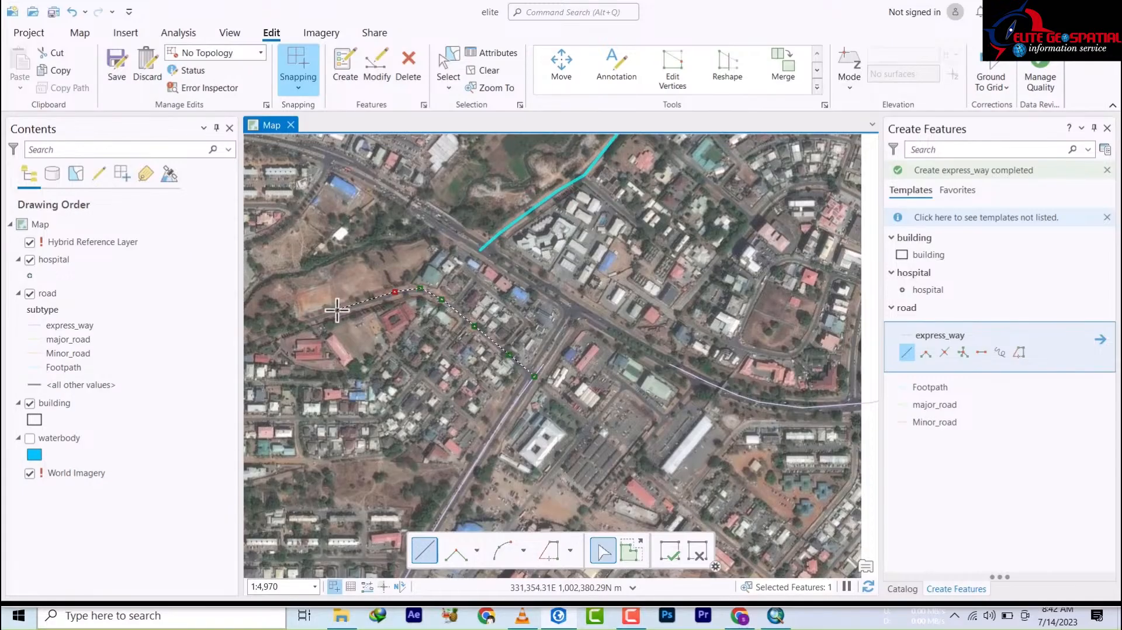
left_click(336, 312)
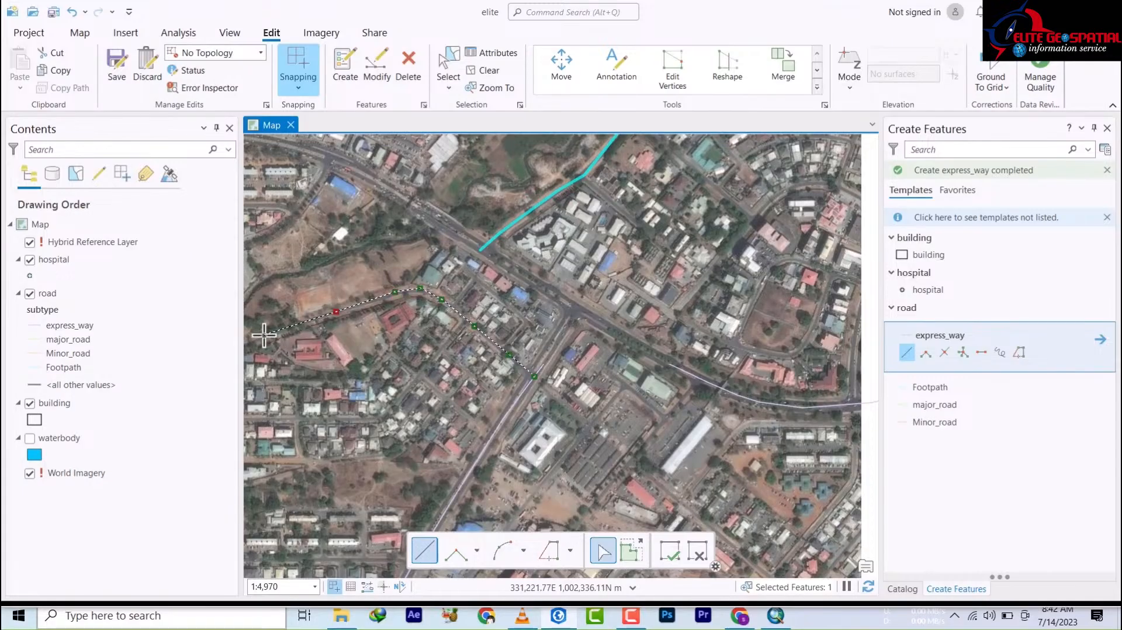
double_click(264, 336)
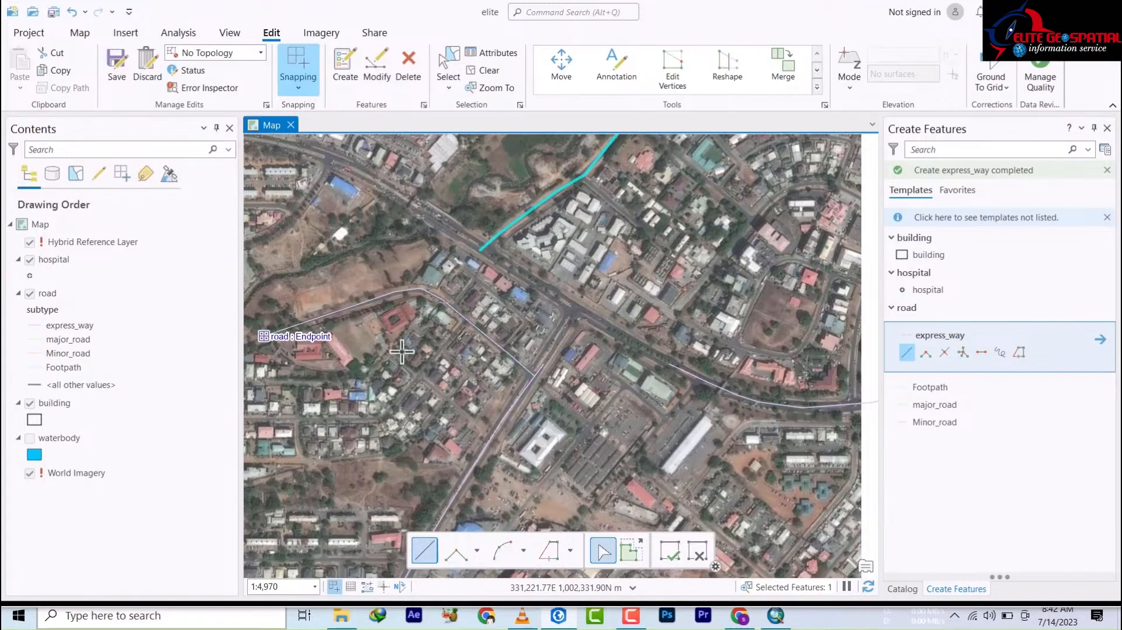
Draw a short express_way line from the new line northeast along the lane to the parallel housing street.
left_click(453, 308)
left_click(466, 286)
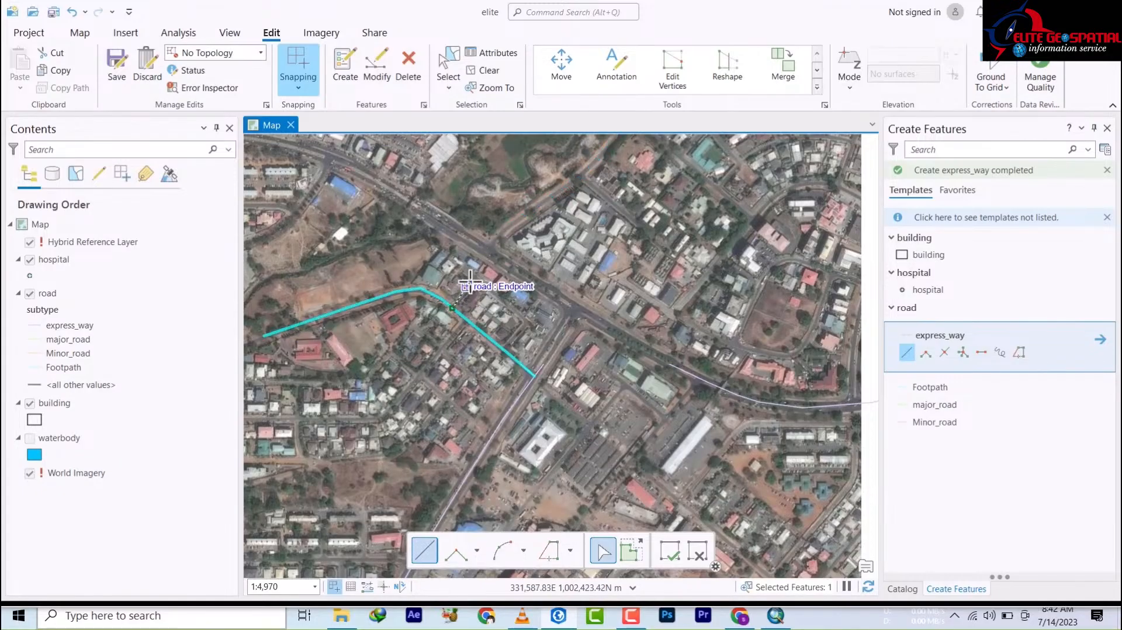
scroll(475, 280, "up", 6)
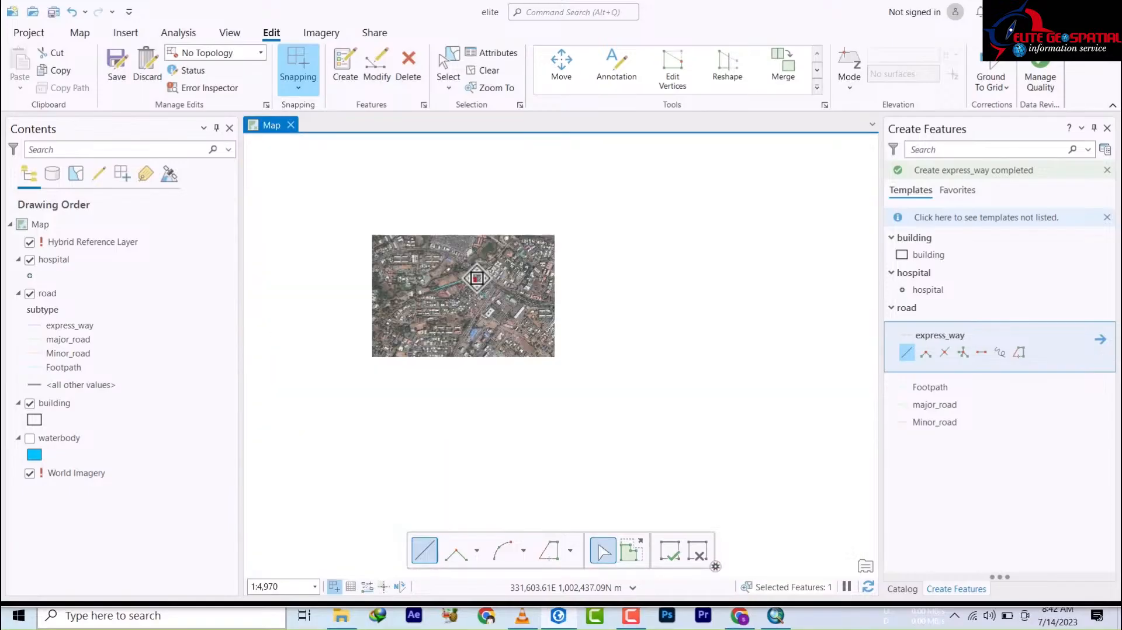
scroll(475, 280, "down", 2)
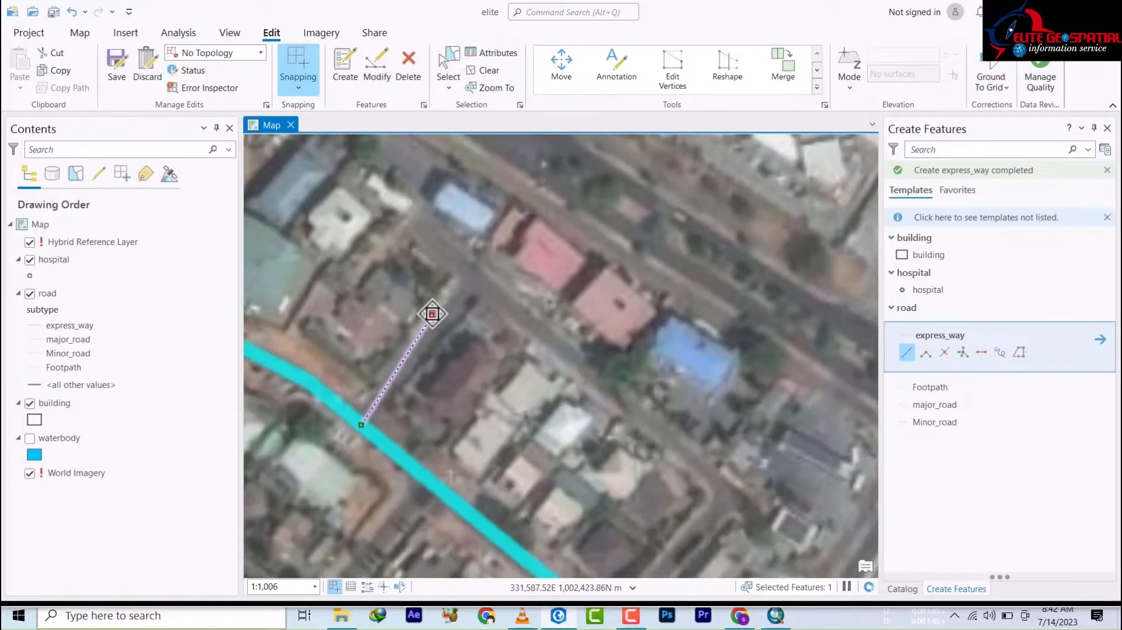
right_click(432, 315)
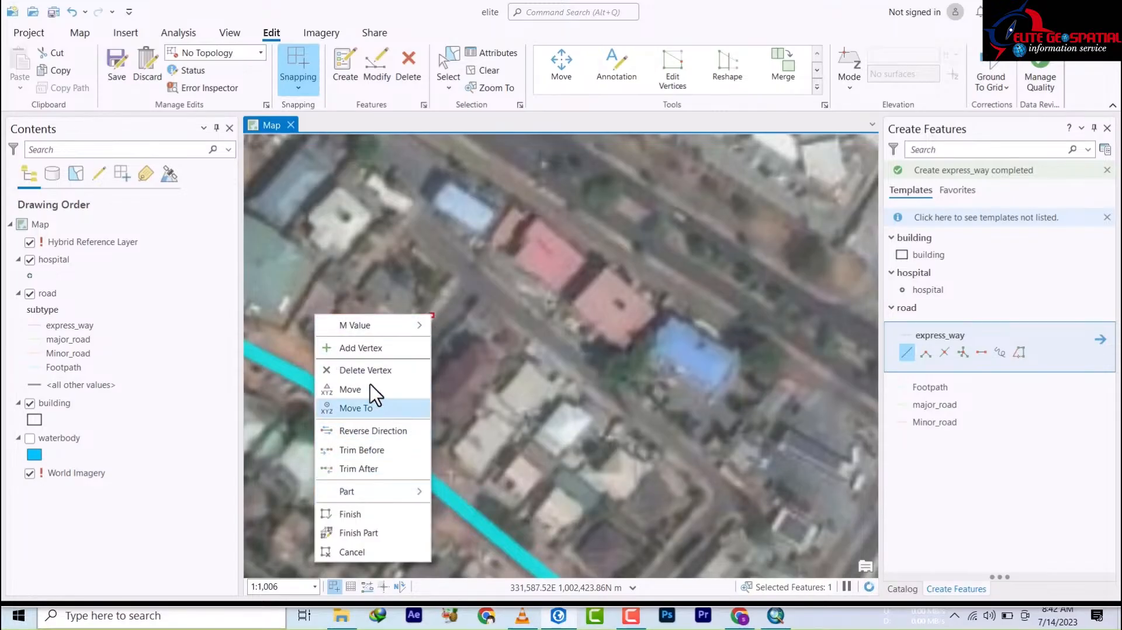
left_click(377, 370)
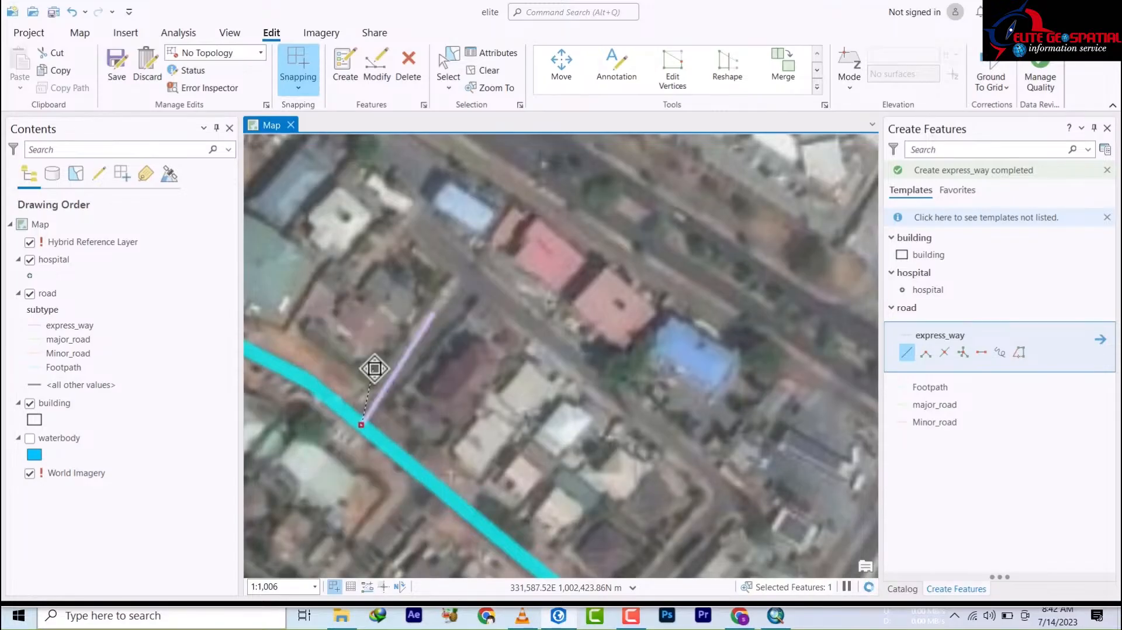
left_click(423, 344)
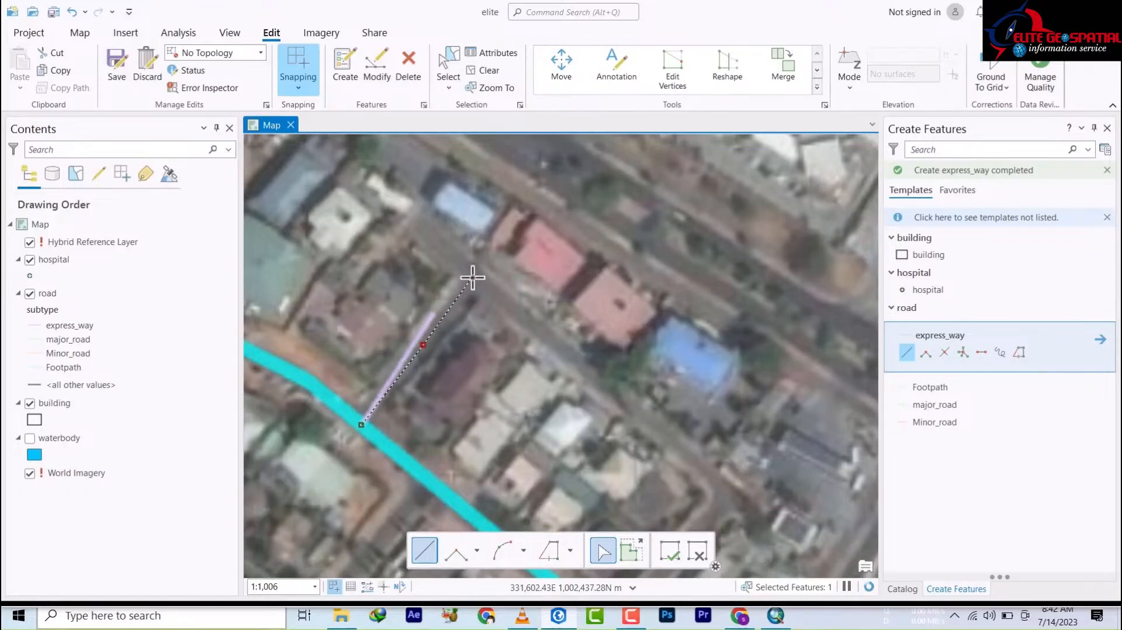
key("Escape")
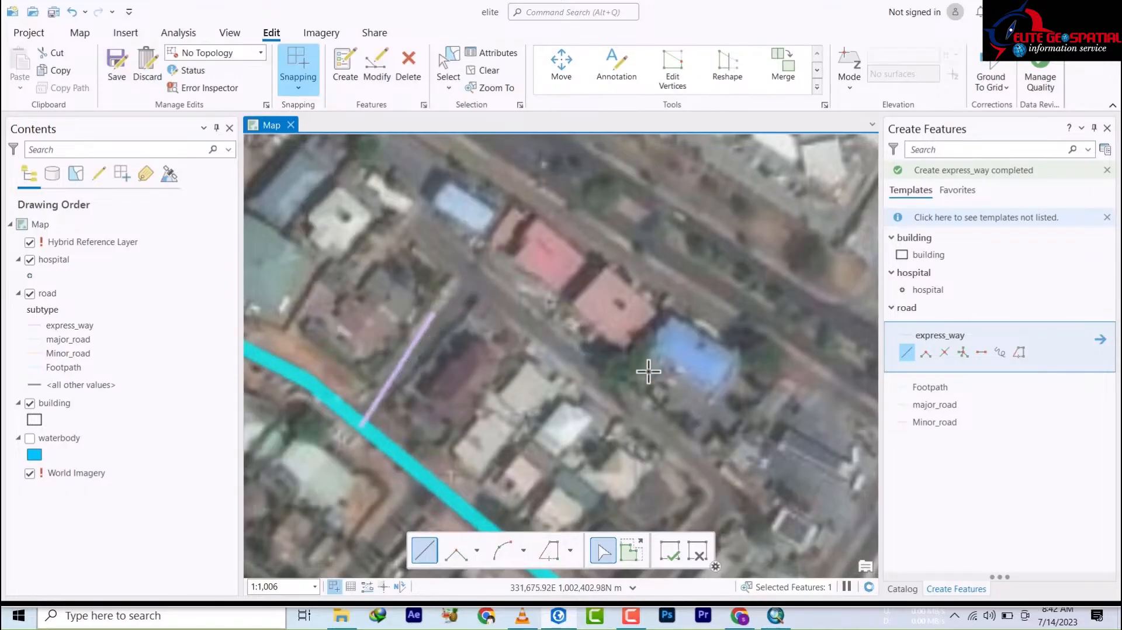
Start an express_way line snapped to the long housing line, trace the next lane northeast, and bend it northwest along the parallel street.
left_click_drag(643, 362, 562, 243)
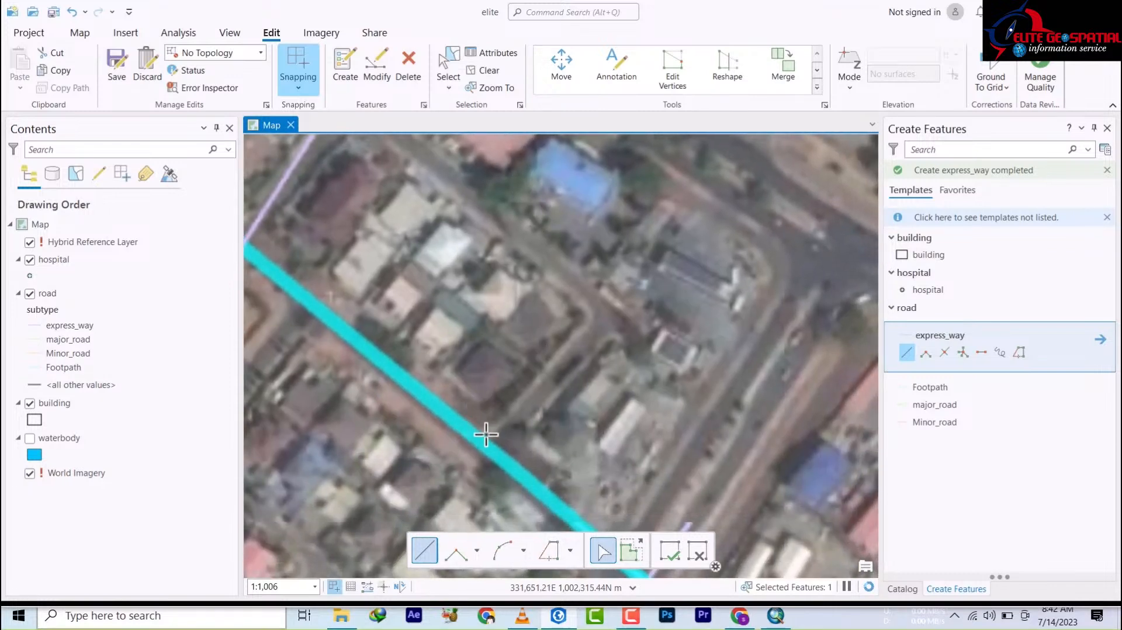
left_click(485, 437)
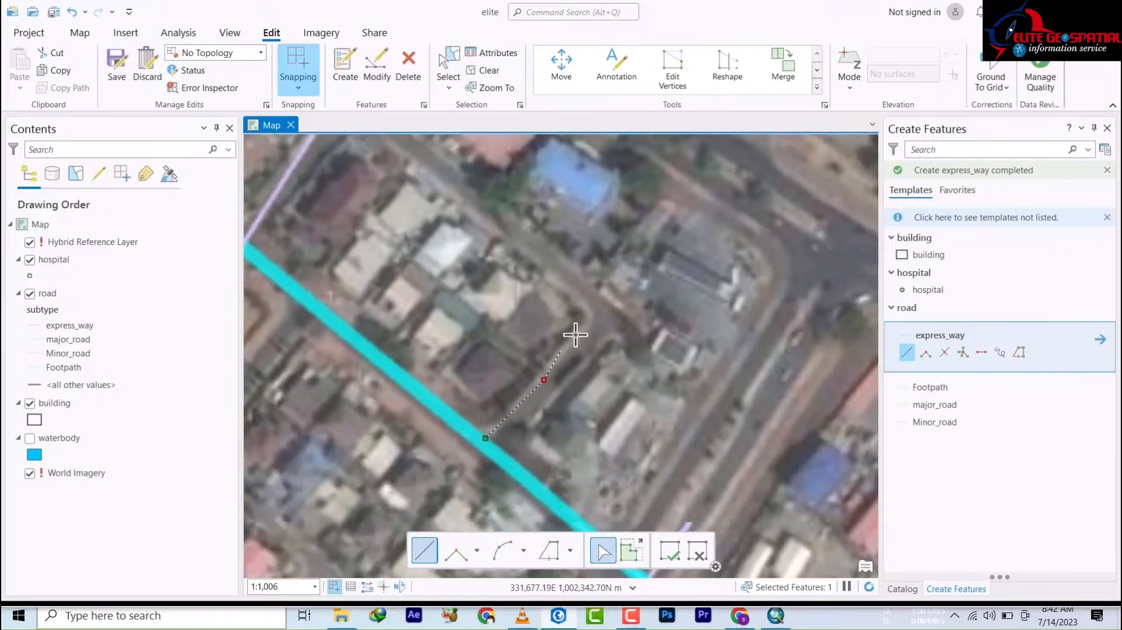
left_click(564, 271)
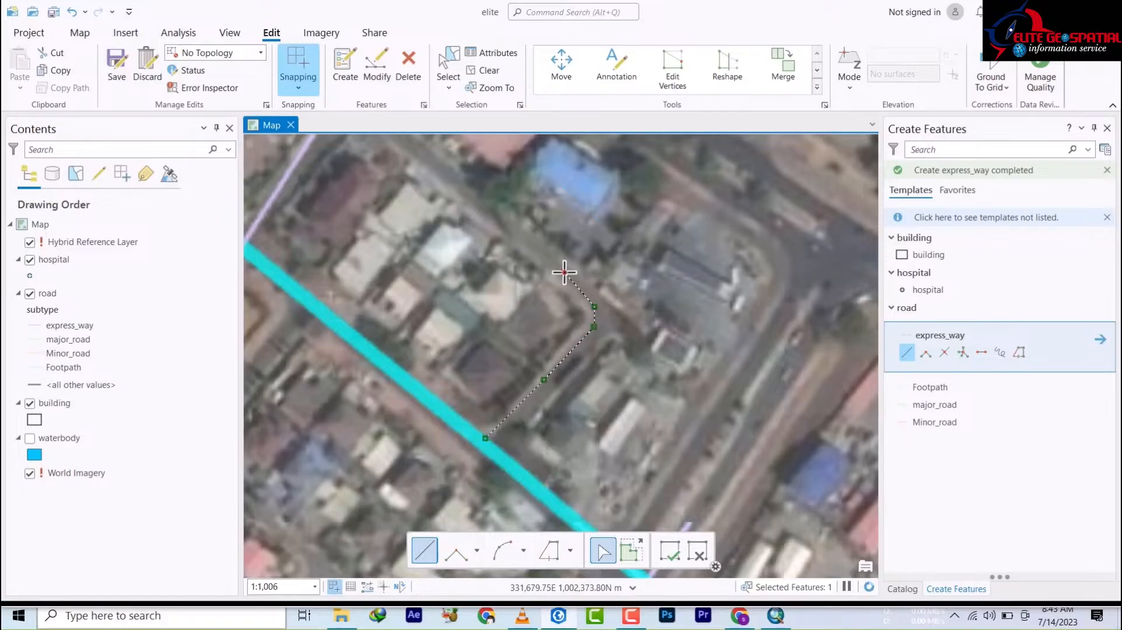
left_click(471, 199)
left_click_drag(471, 199, 594, 402)
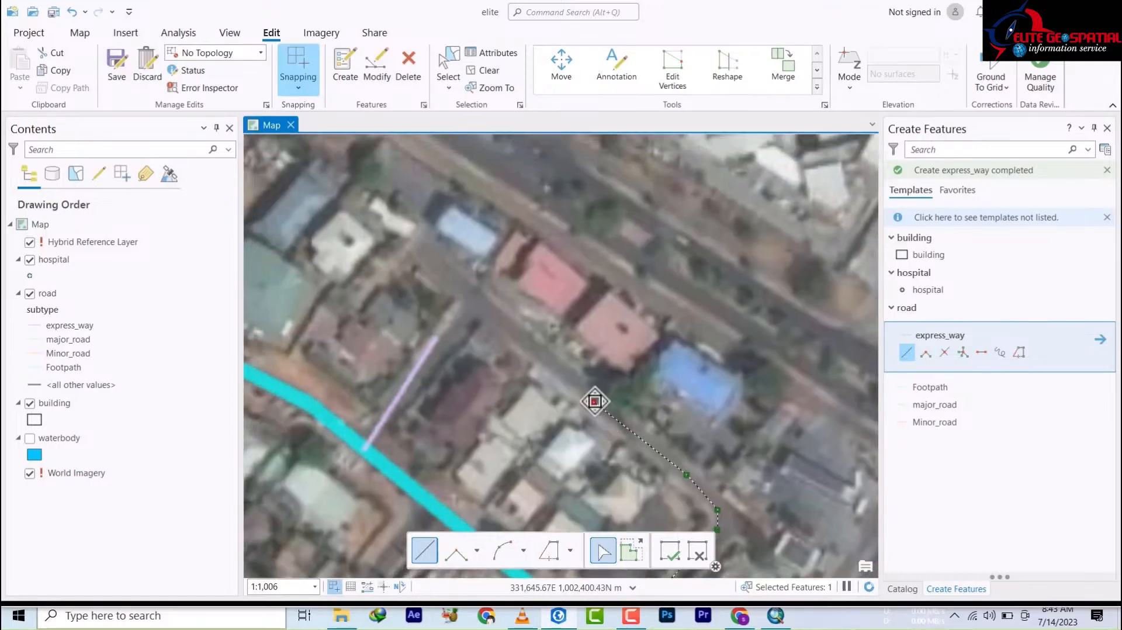
Continue the street's express_way line northwest, snap it to the short lane line's end, and finish it near the blue-roofed building.
left_click(511, 325)
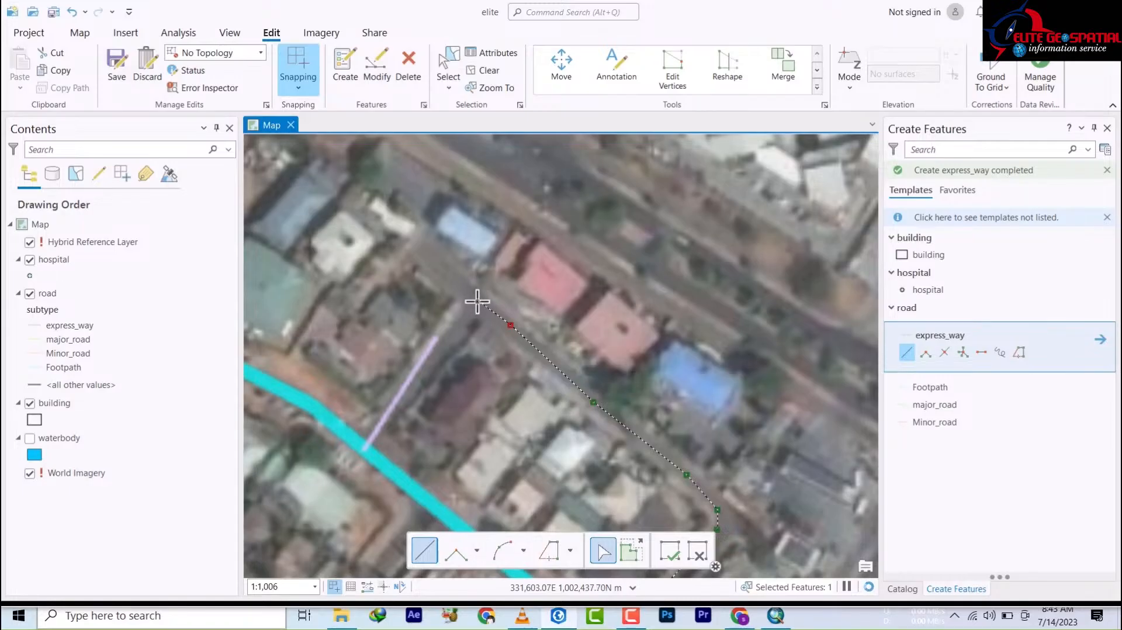
scroll(478, 301, "down", 5)
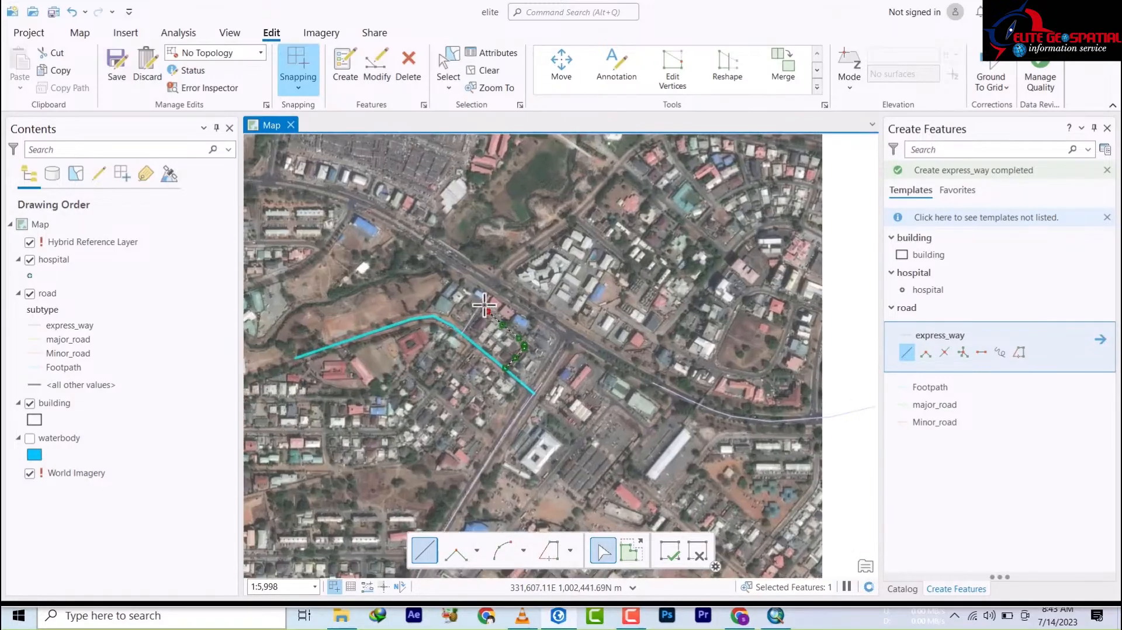
scroll(484, 304, "up", 3)
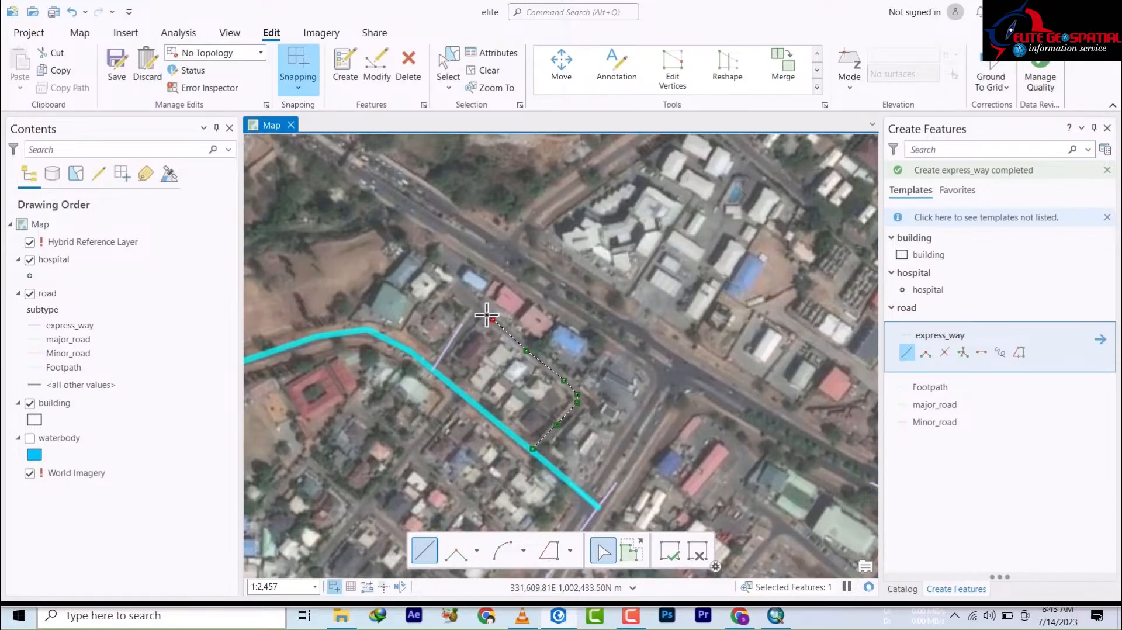
scroll(482, 313, "up", 2)
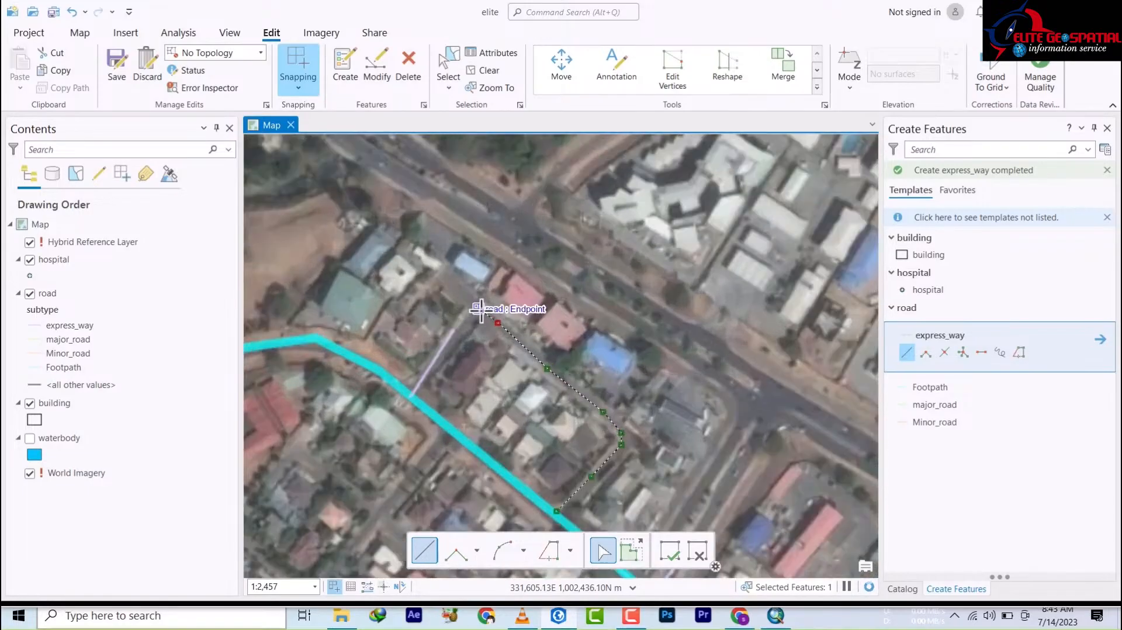
left_click(477, 308)
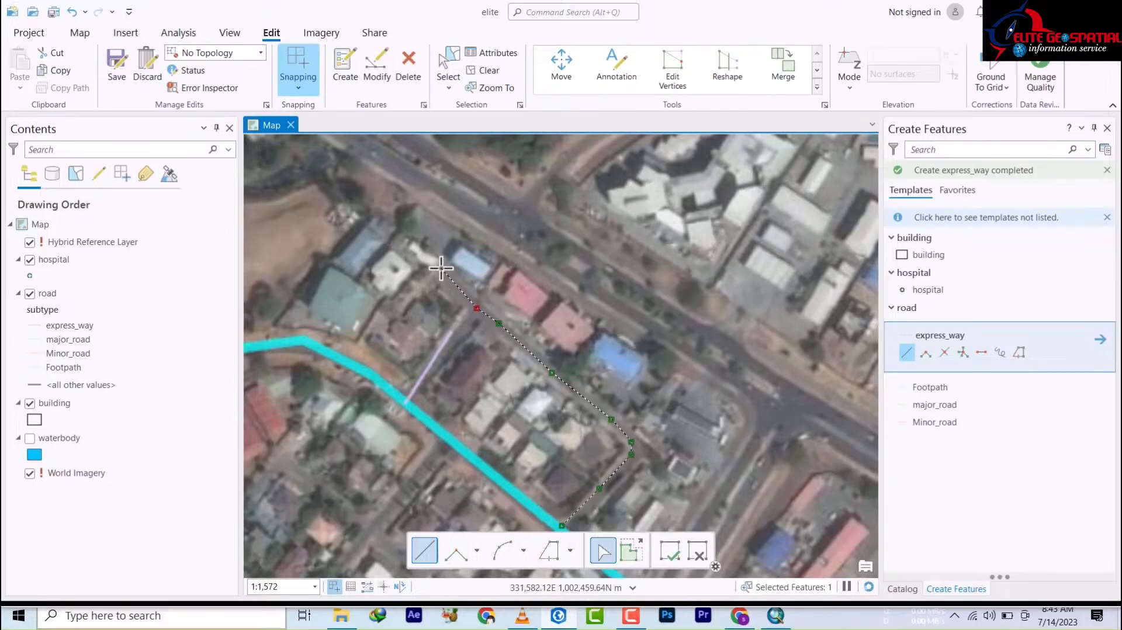
key("Escape")
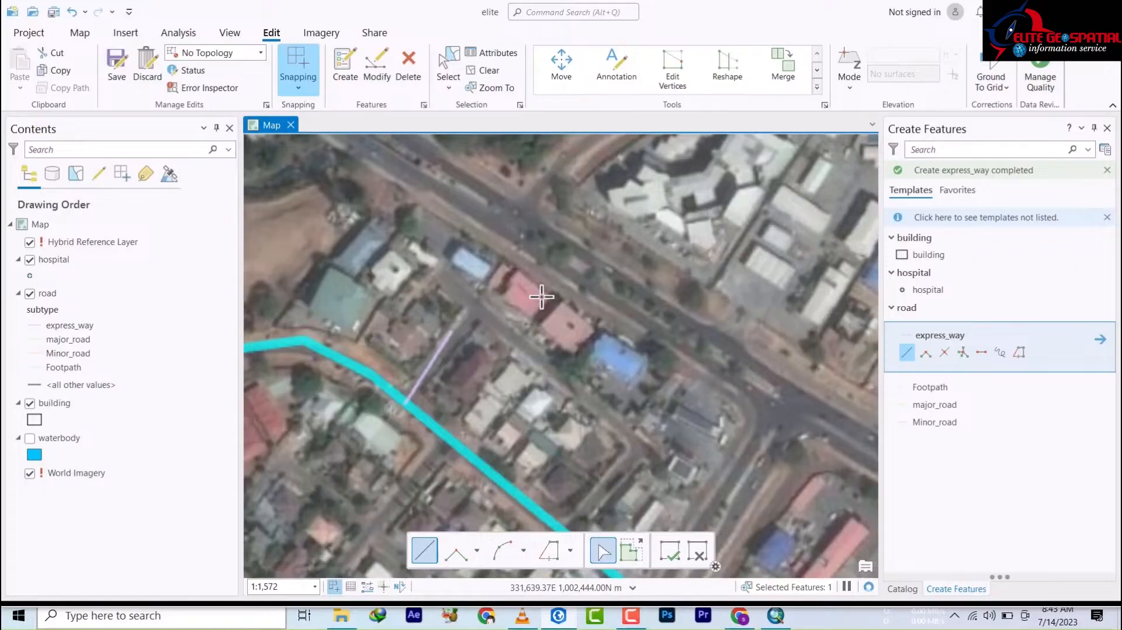
Switch through the Footpath and Minor_road templates and return to the express_way template.
scroll(537, 301, "down", 10)
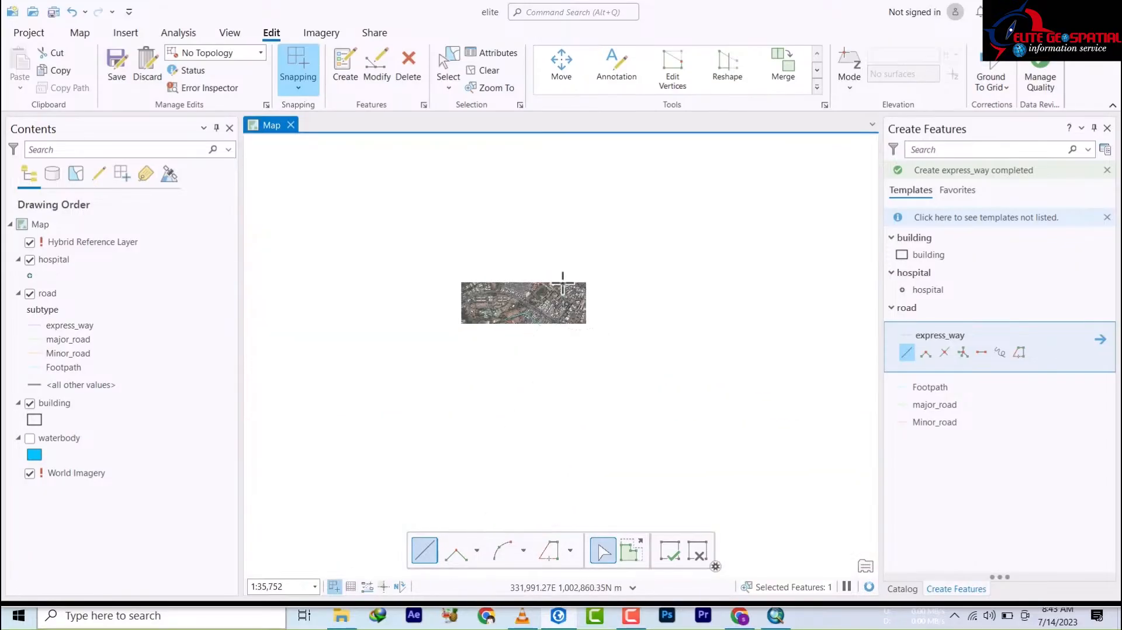
scroll(563, 283, "up", 4)
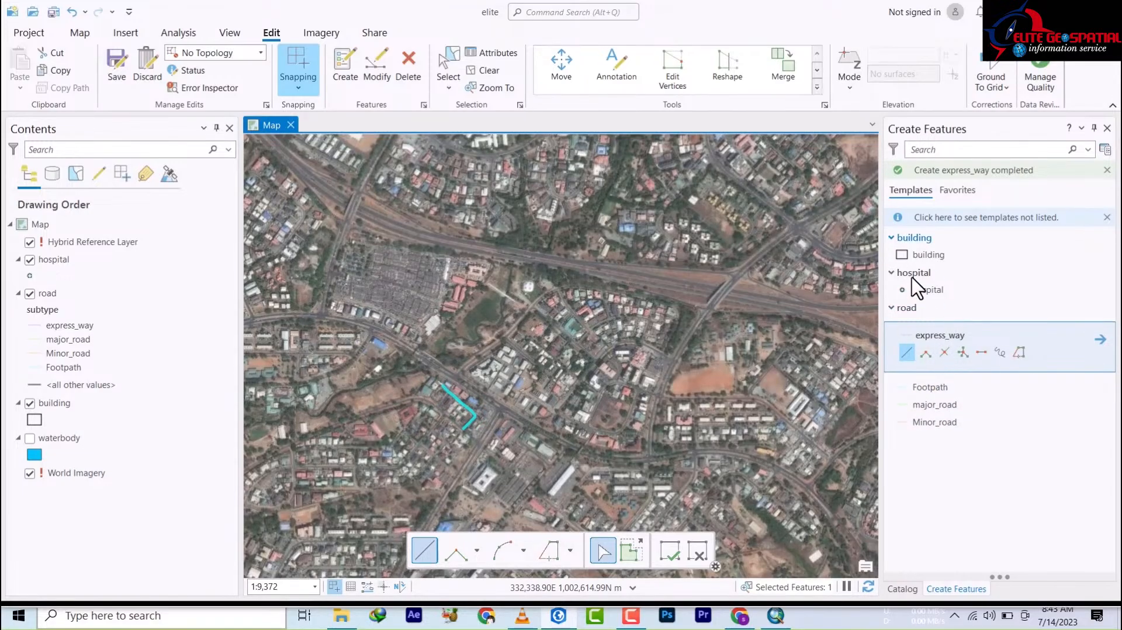
left_click(920, 388)
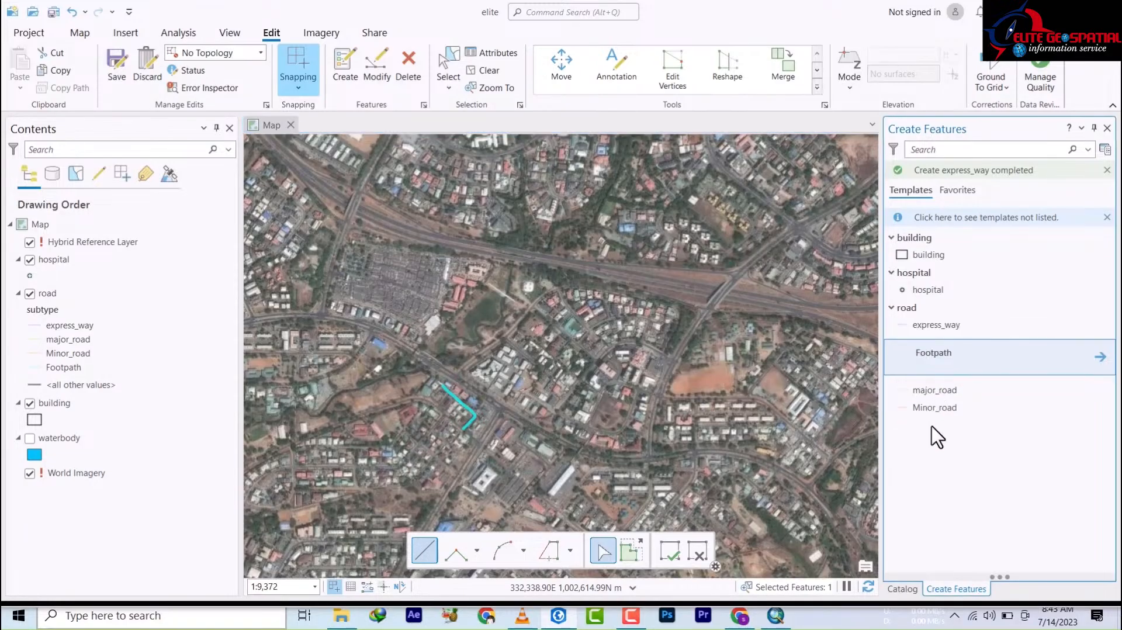
left_click(934, 408)
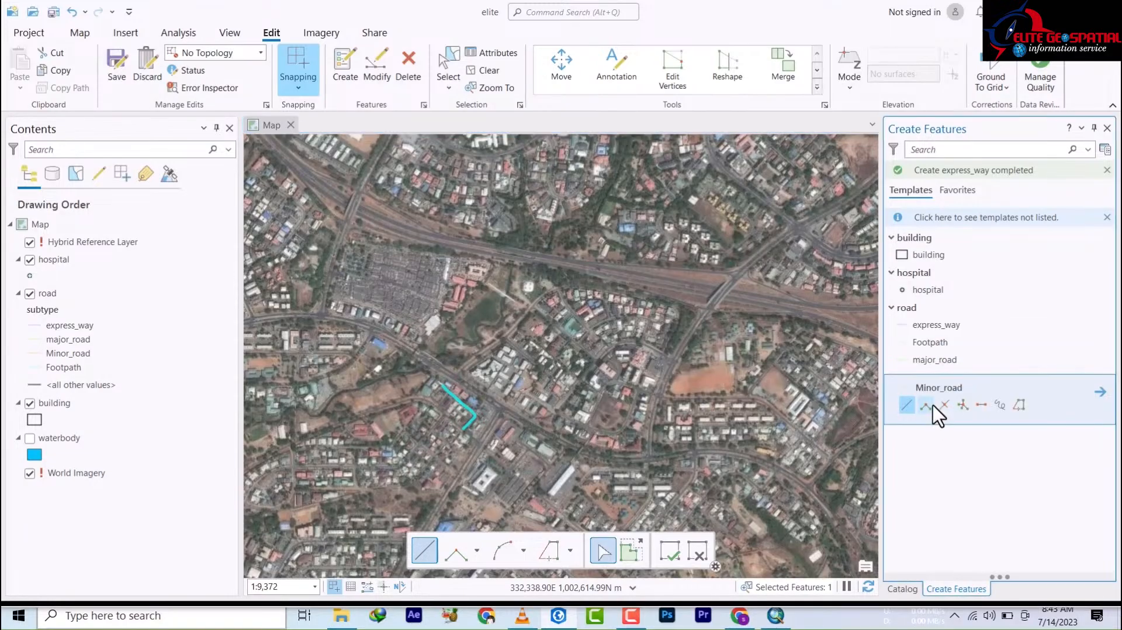
left_click(928, 345)
left_click(933, 332)
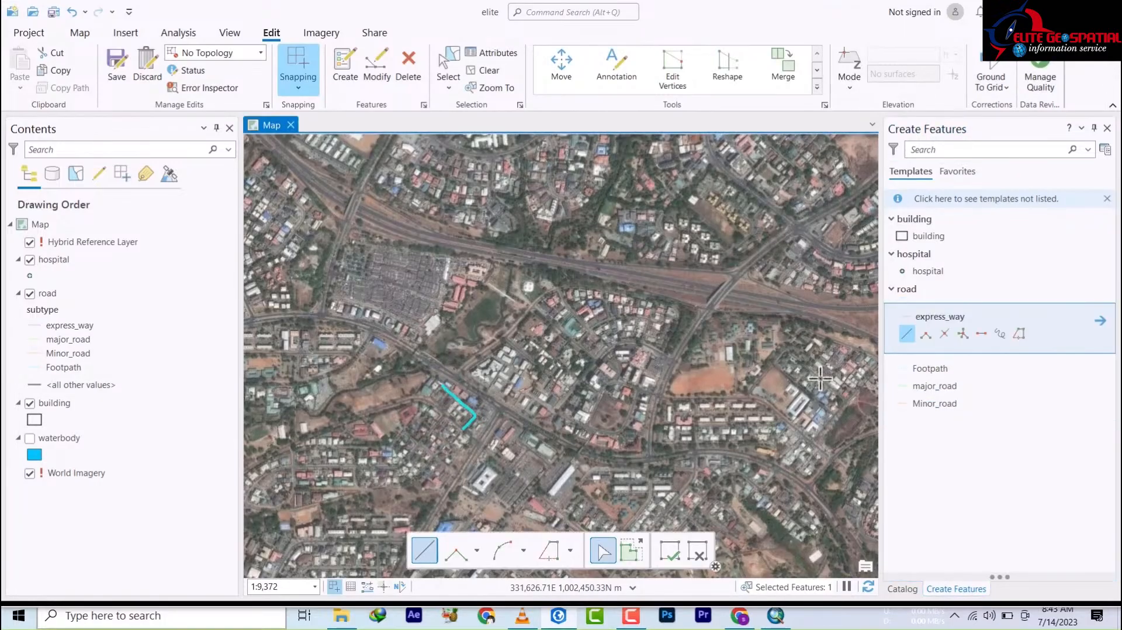
Start an express_way line on the southern main carriageway of the western highway and trace it eastward past the service-road merge.
scroll(707, 368, "down", 3)
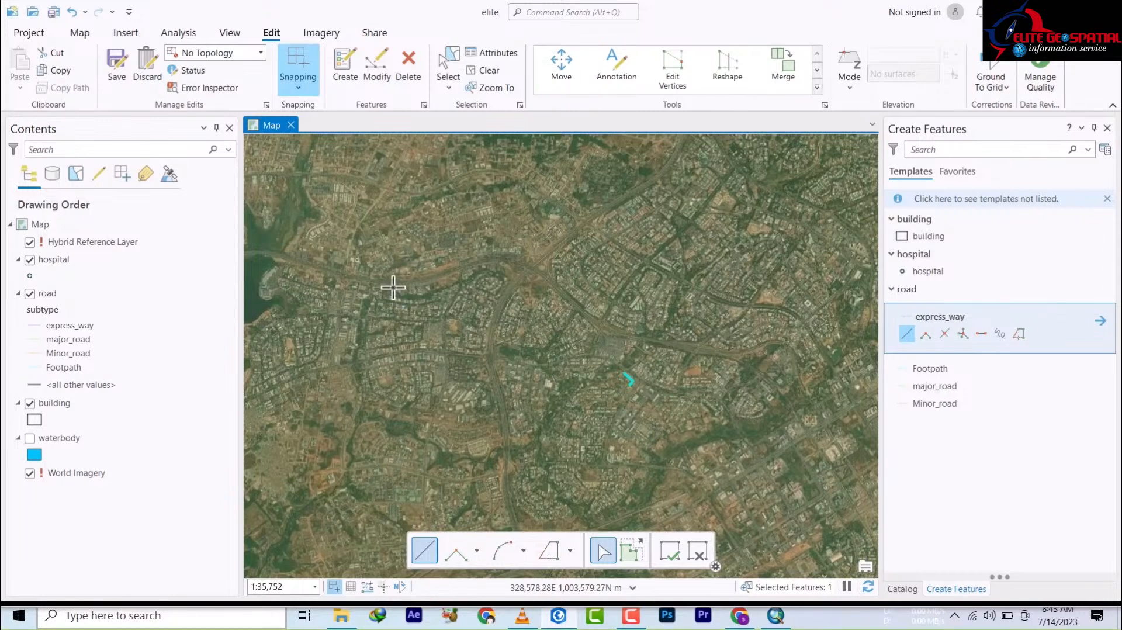
scroll(392, 287, "up", 5)
left_click_drag(438, 243, 458, 516)
left_click_drag(483, 476, 423, 388)
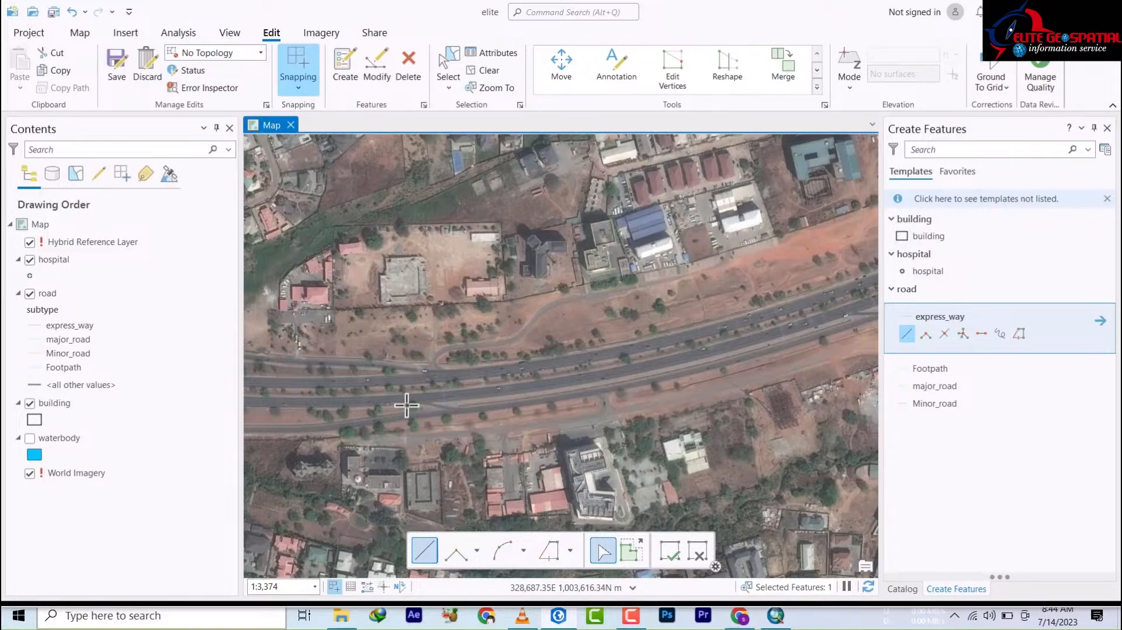
scroll(401, 407, "up", 3)
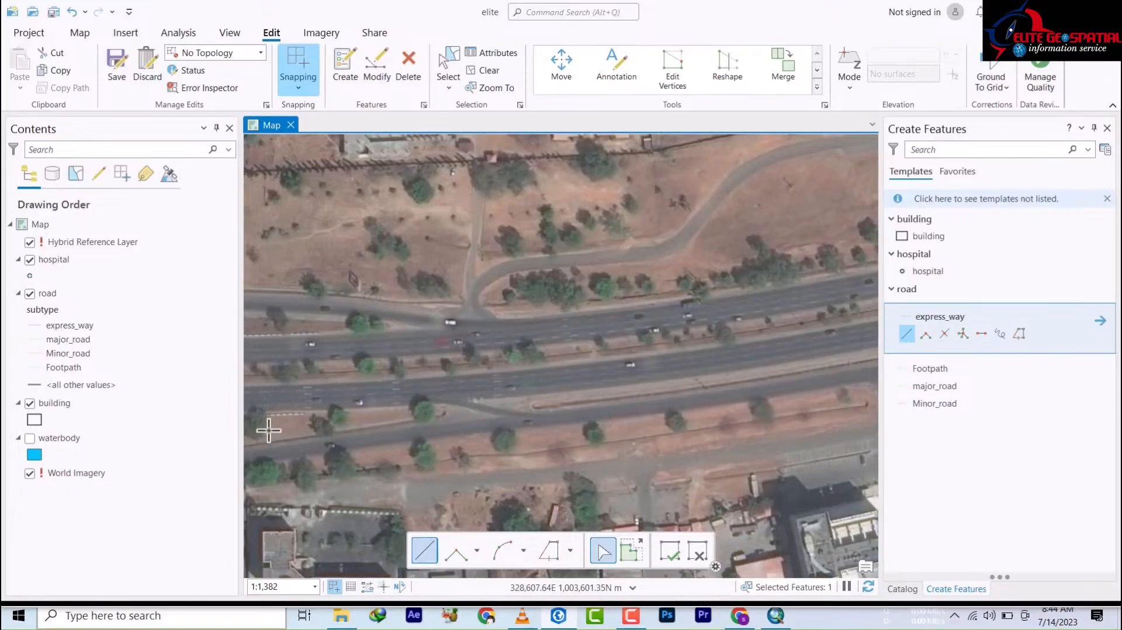
left_click(299, 399)
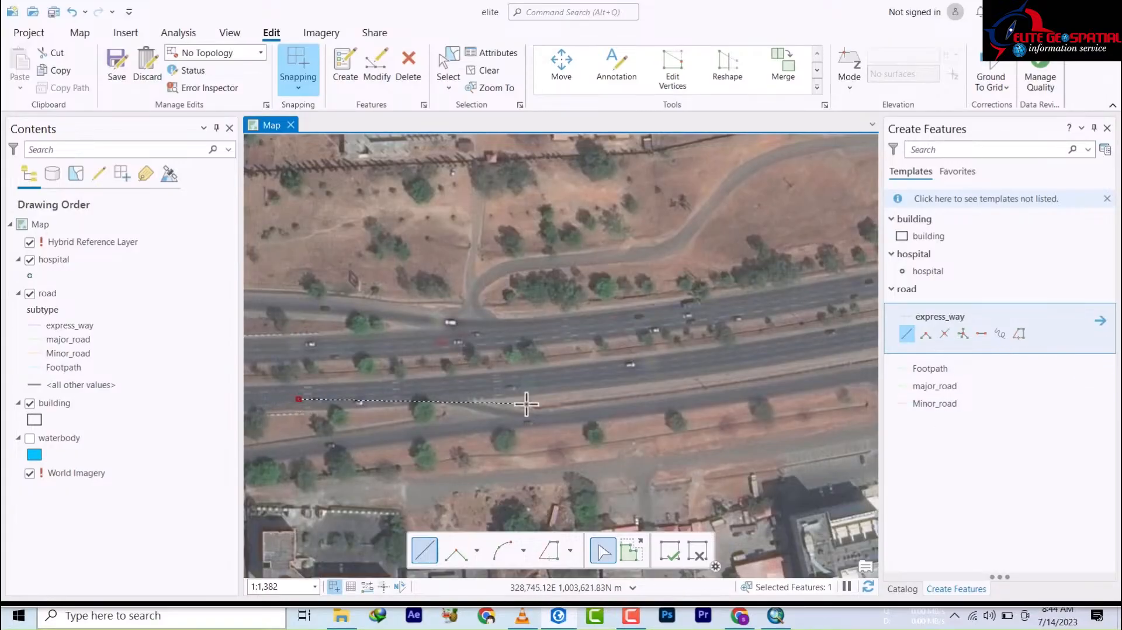
left_click(413, 389)
left_click(566, 378)
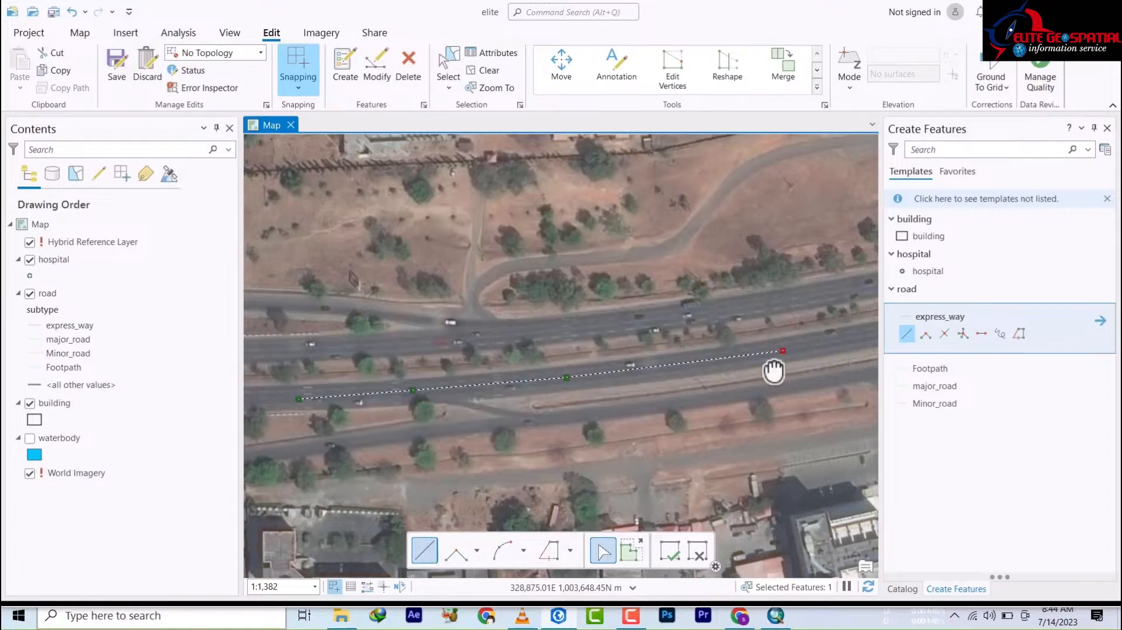
Continue the express_way line east-northeast along the centre of the same carriageway with vertices following its gentle curve.
left_click_drag(774, 372, 286, 444)
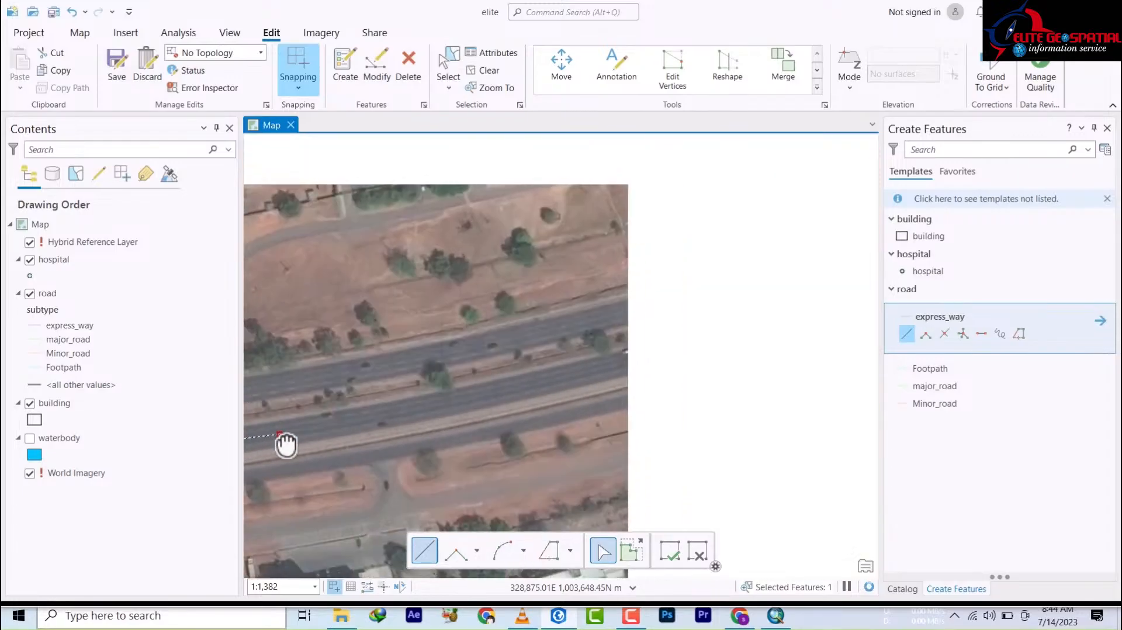
left_click(362, 418)
left_click(468, 398)
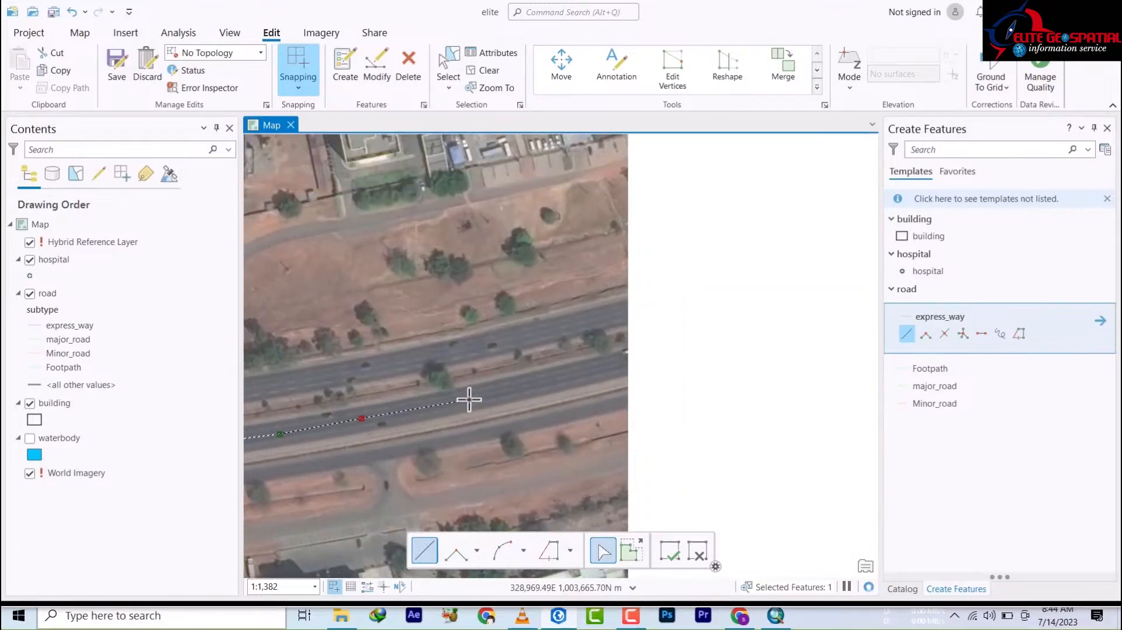
left_click(562, 380)
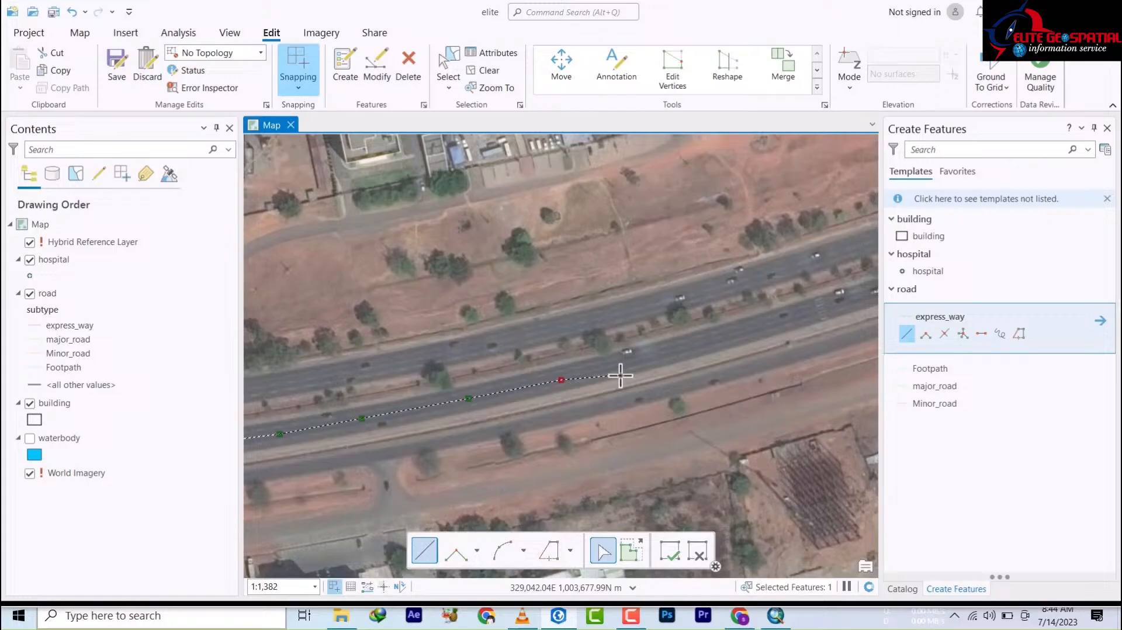
left_click(668, 352)
mouse_move(792, 344)
left_mouse_down()
mouse_move(569, 436)
mouse_move(456, 454)
left_mouse_up()
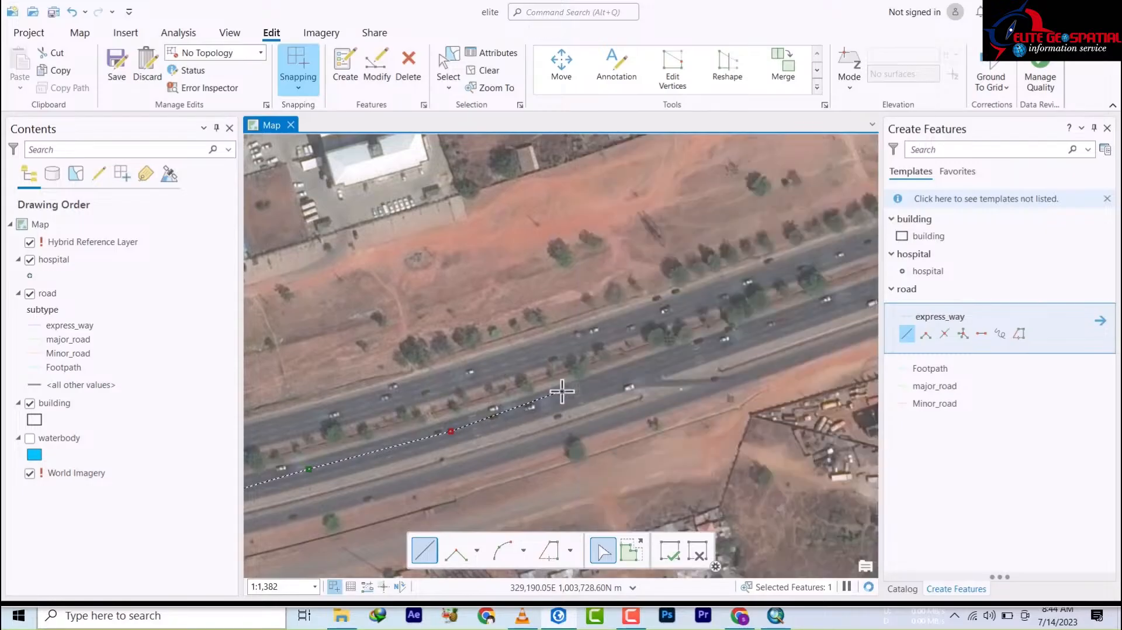
Extend the carriageway's express_way line northeast past the slip road and finish it beyond the side-road junction opposite the crowded parking area.
left_click(574, 393)
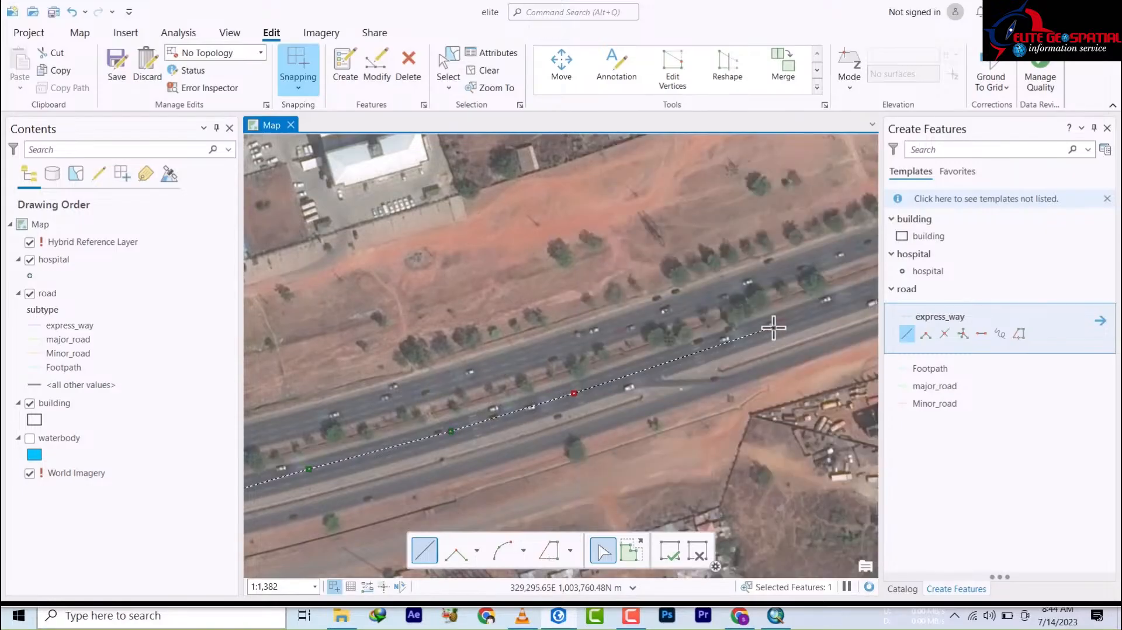
left_click(775, 327)
mouse_move(774, 328)
left_mouse_down()
mouse_move(500, 420)
mouse_move(361, 423)
left_mouse_up()
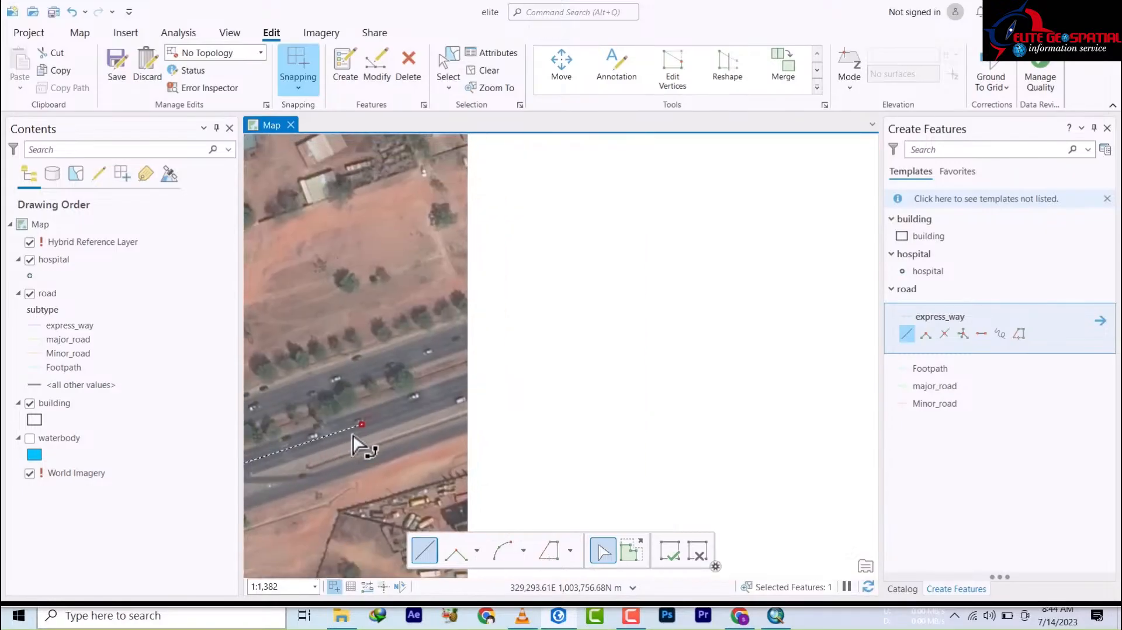
left_click(477, 383)
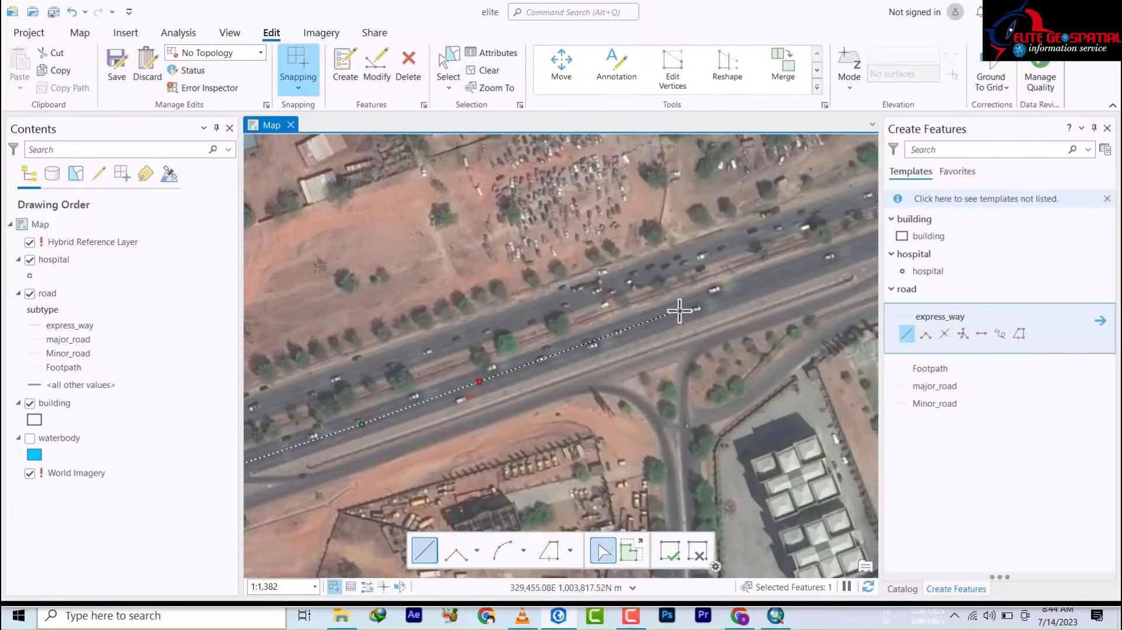
double_click(861, 250)
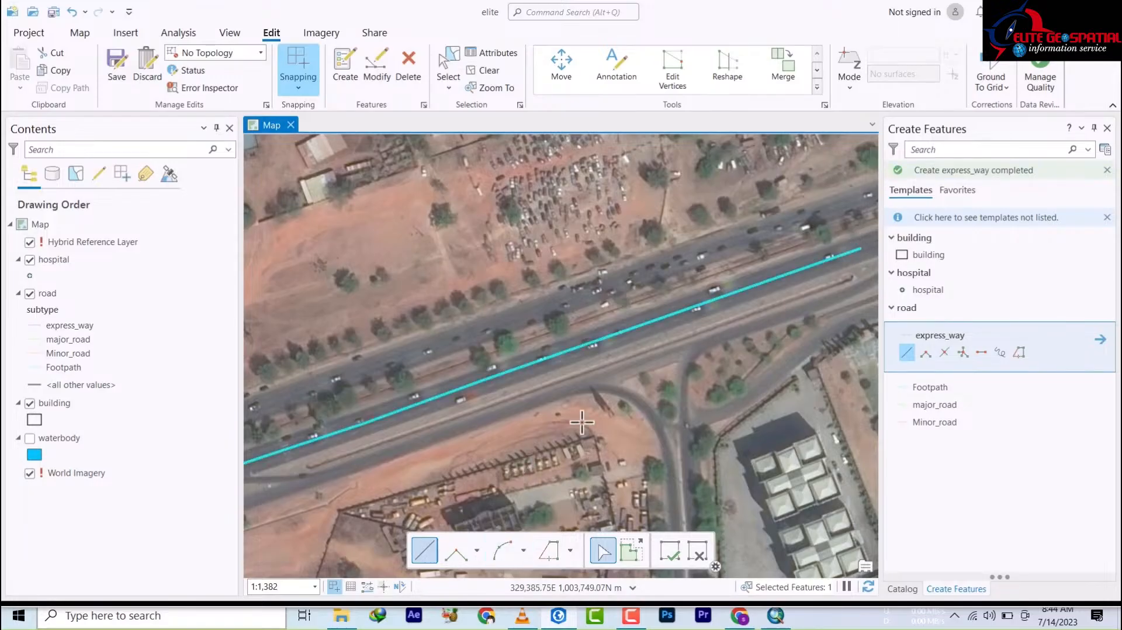
Draw an express_way line from below the cloverleaf overpass southwest along the southeastern edge of the diagonal highway, and finish it.
scroll(602, 431, "up", 3)
scroll(602, 431, "down", 4)
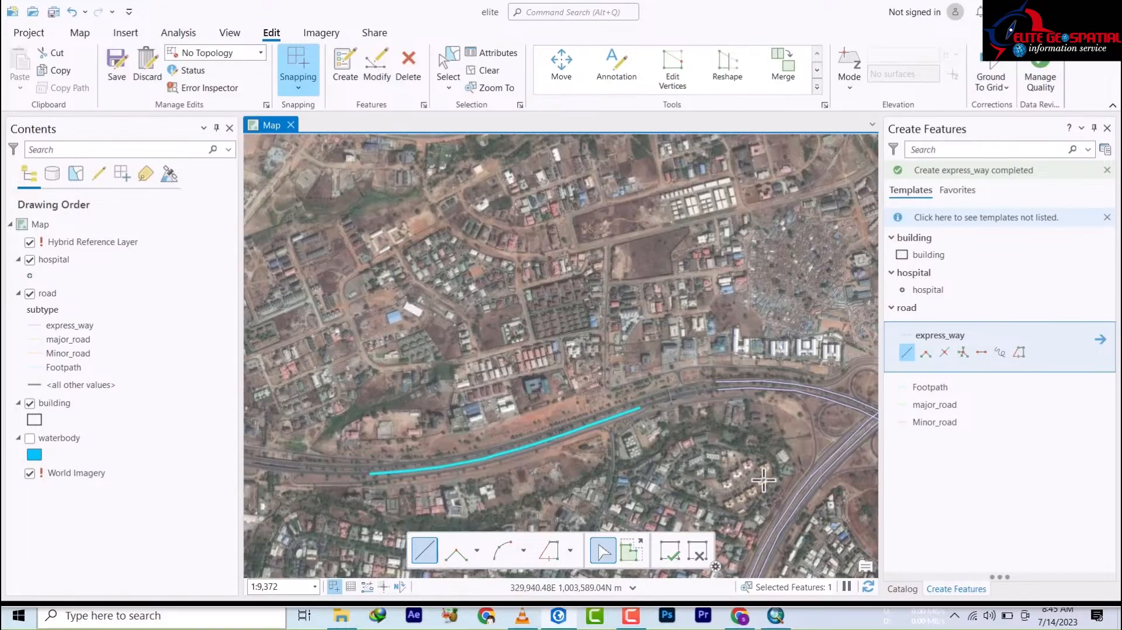
left_click_drag(826, 485, 428, 398)
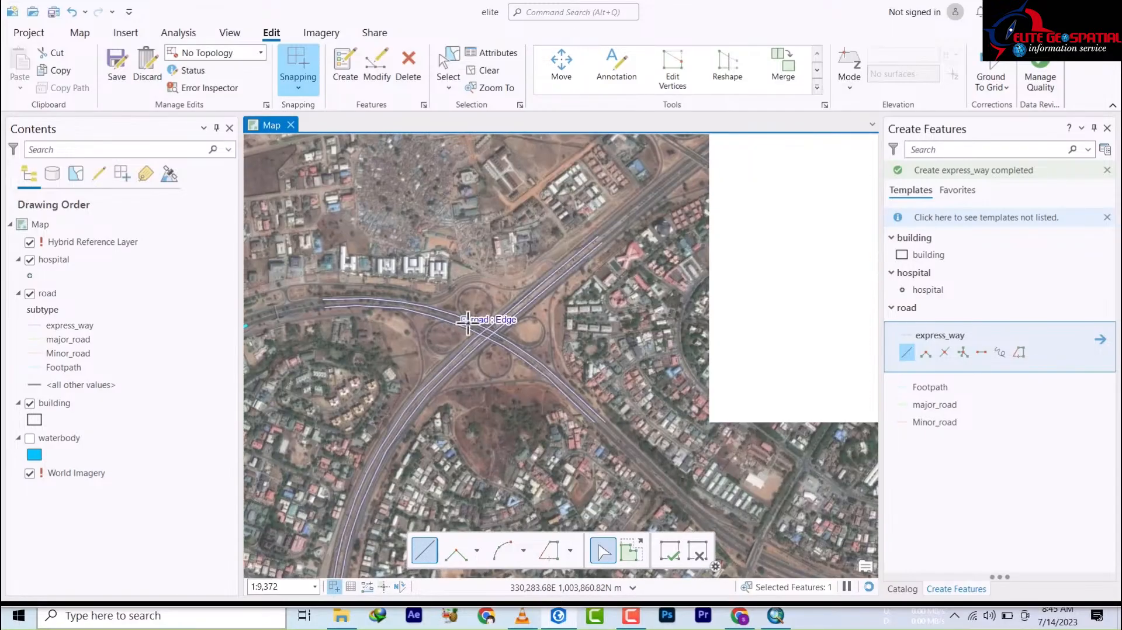
scroll(485, 328, "up", 1)
scroll(485, 328, "up", 3)
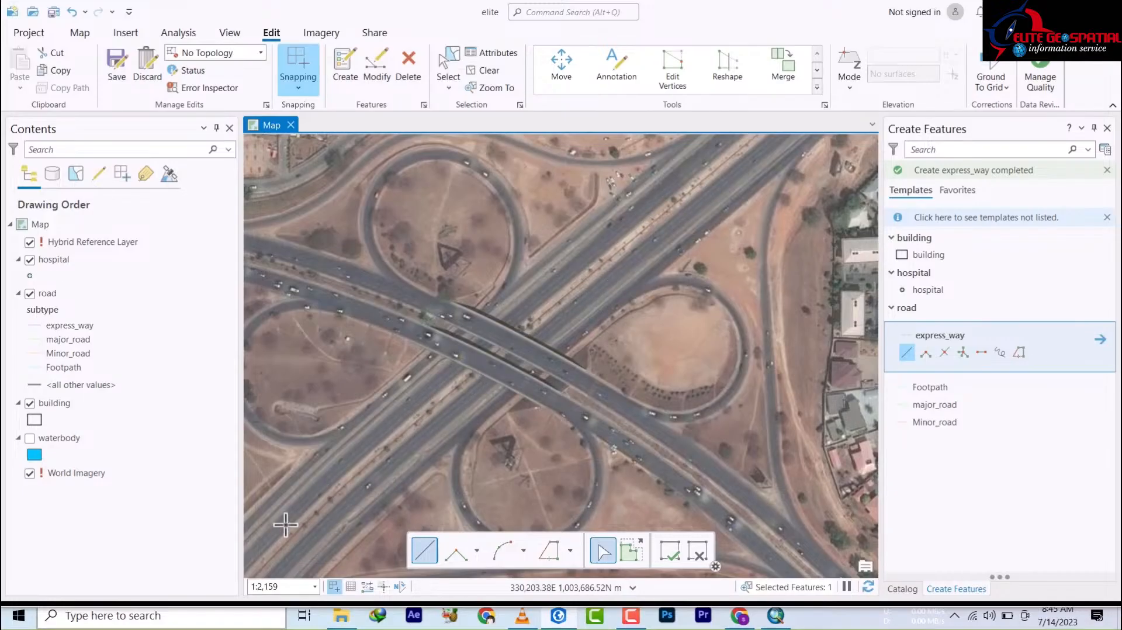
left_click_drag(286, 524, 604, 267)
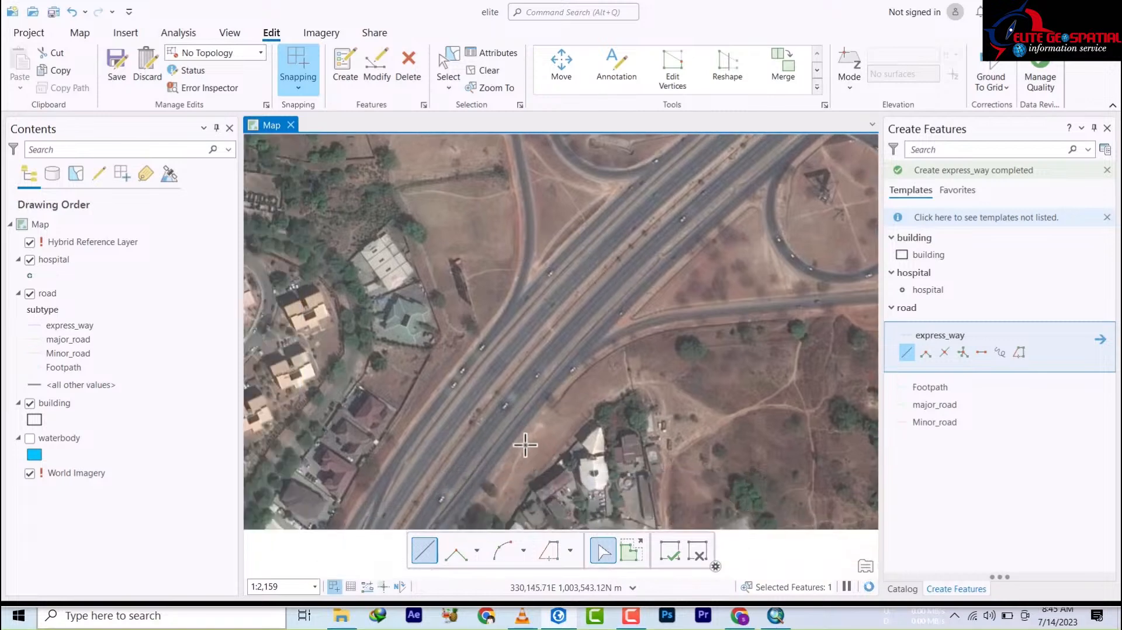
left_click_drag(523, 451, 306, 510)
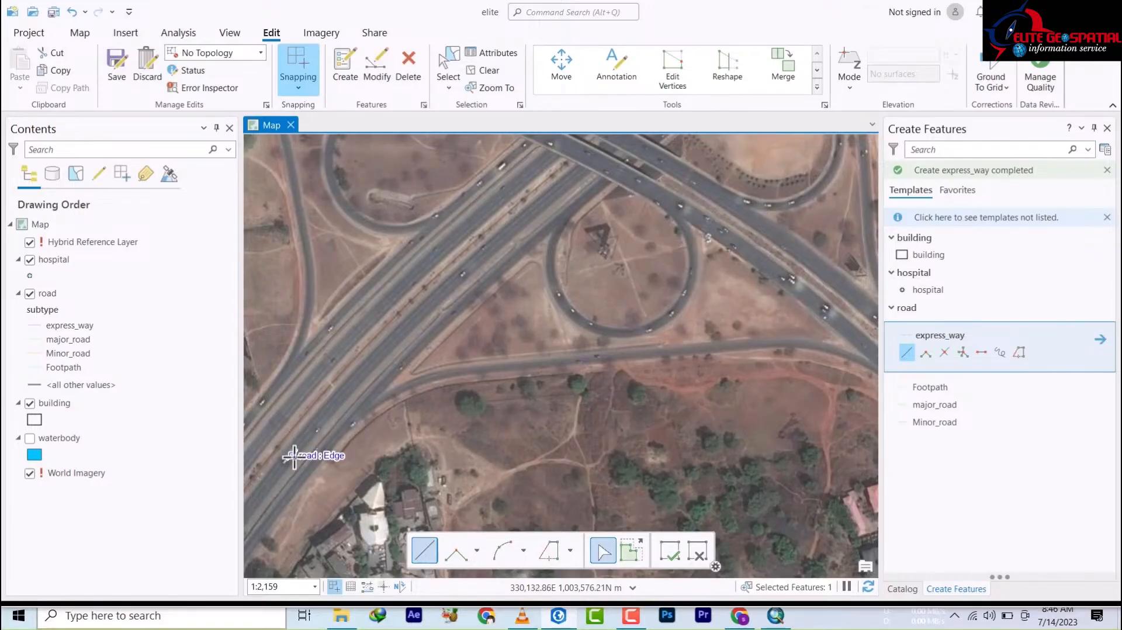
left_click(601, 183)
left_click(483, 284)
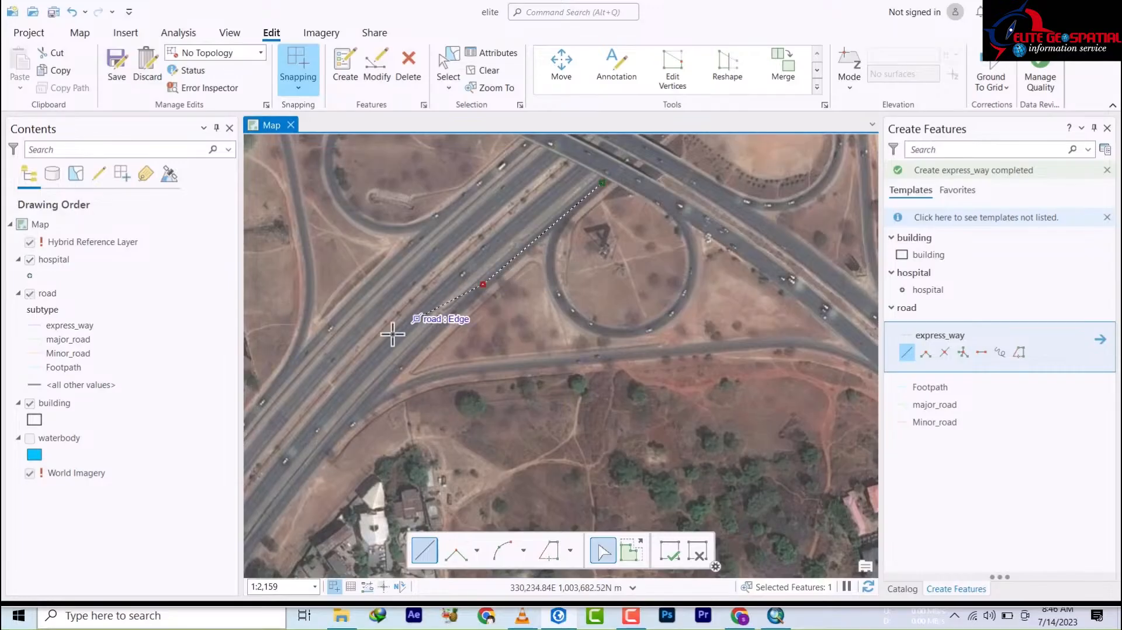
left_click(380, 382)
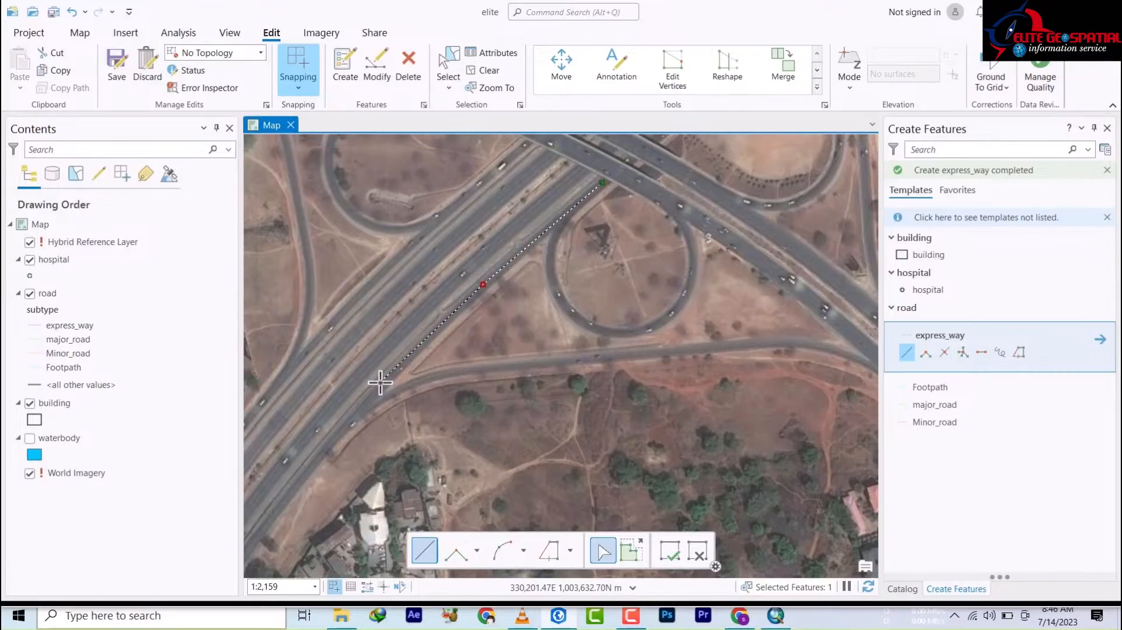
left_click(305, 468)
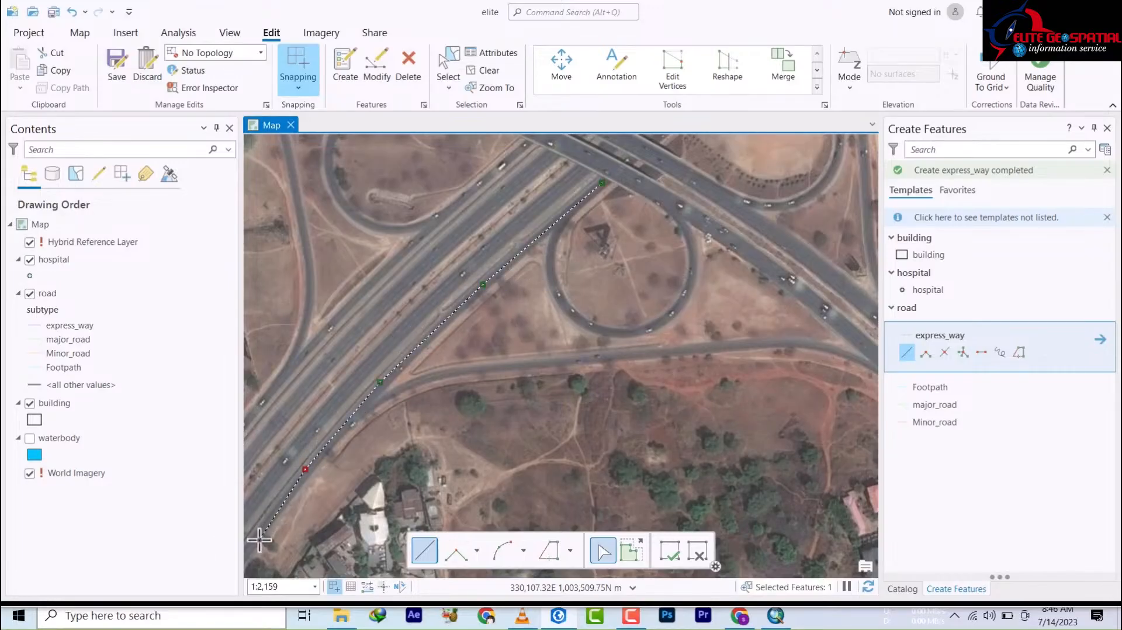
left_click(249, 544)
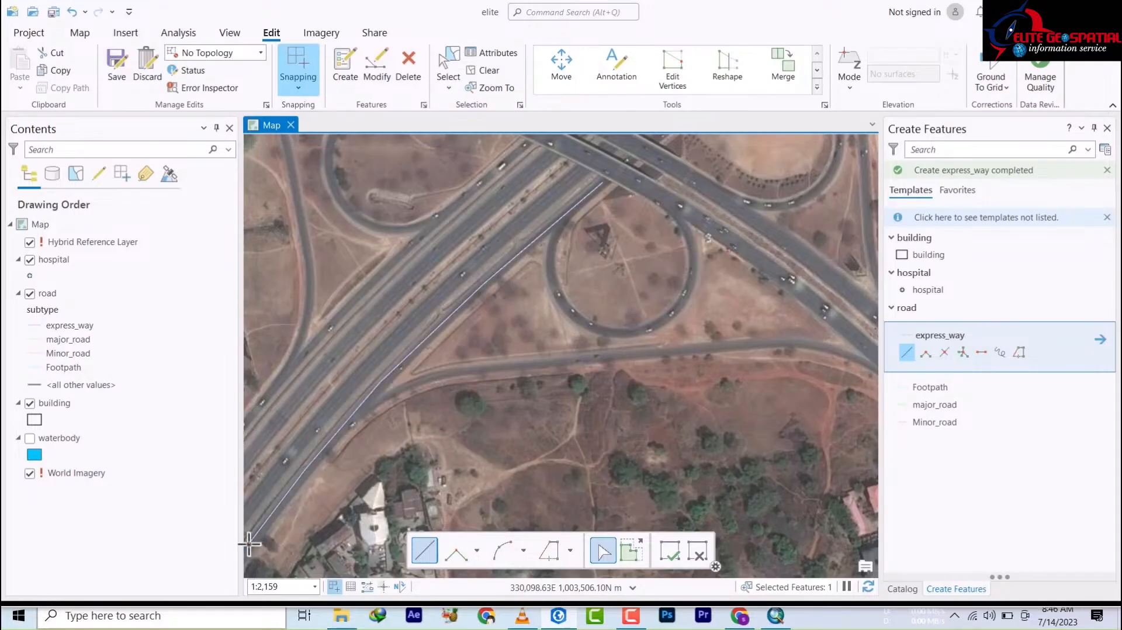
key("F2")
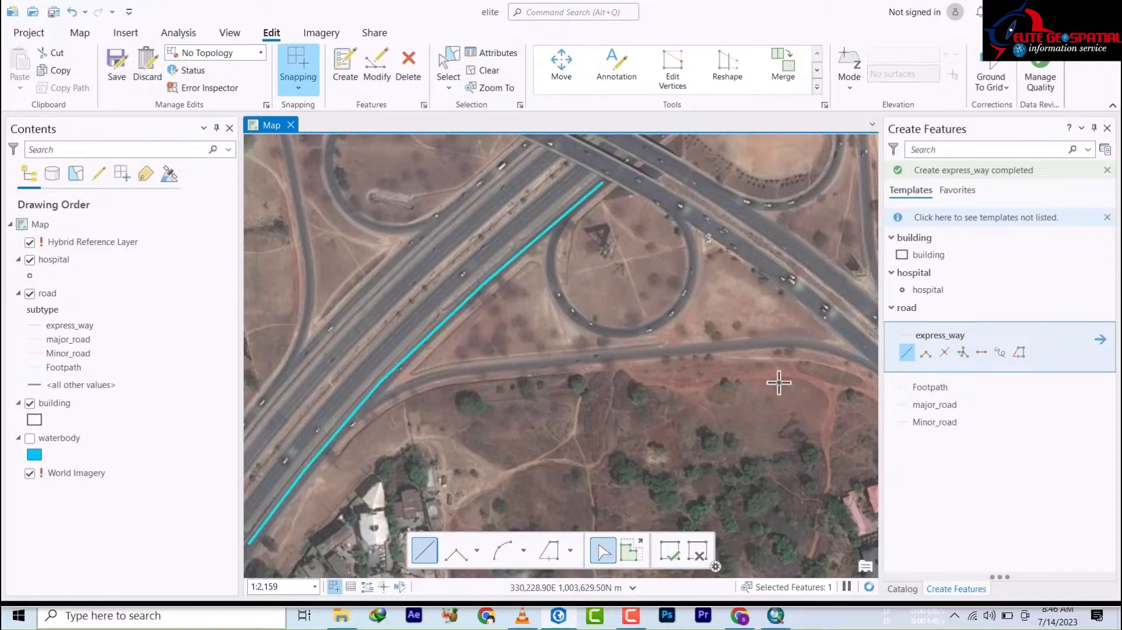
Start an express_way line snapped to the new highway edge line and trace the southern interchange ramp around its bend and eastward.
left_click(346, 425)
left_click(380, 399)
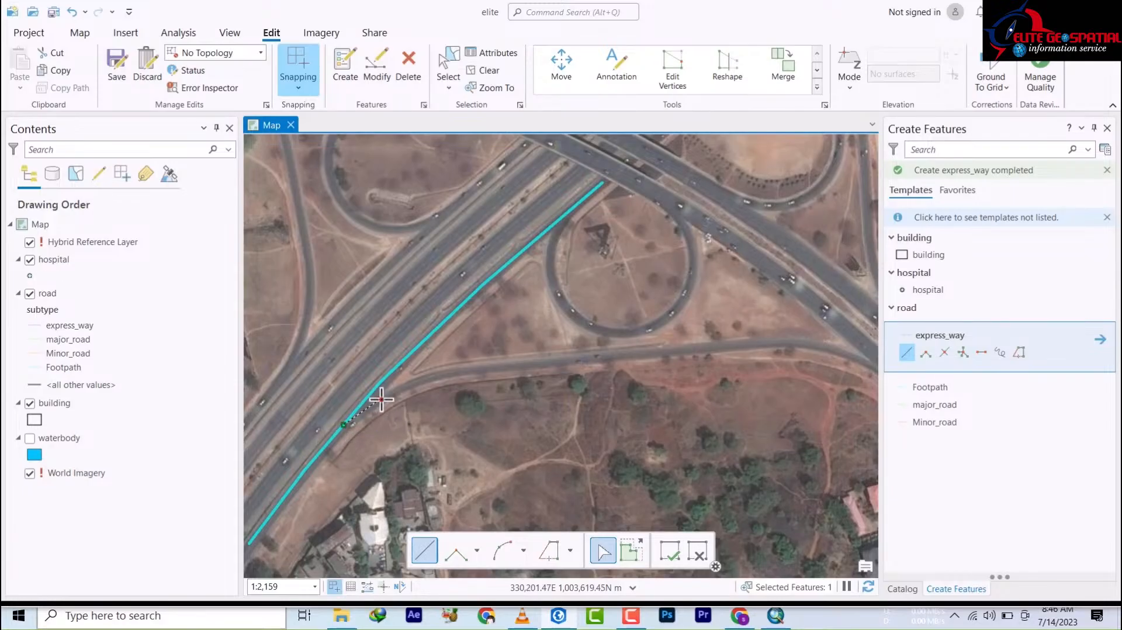
left_click(405, 387)
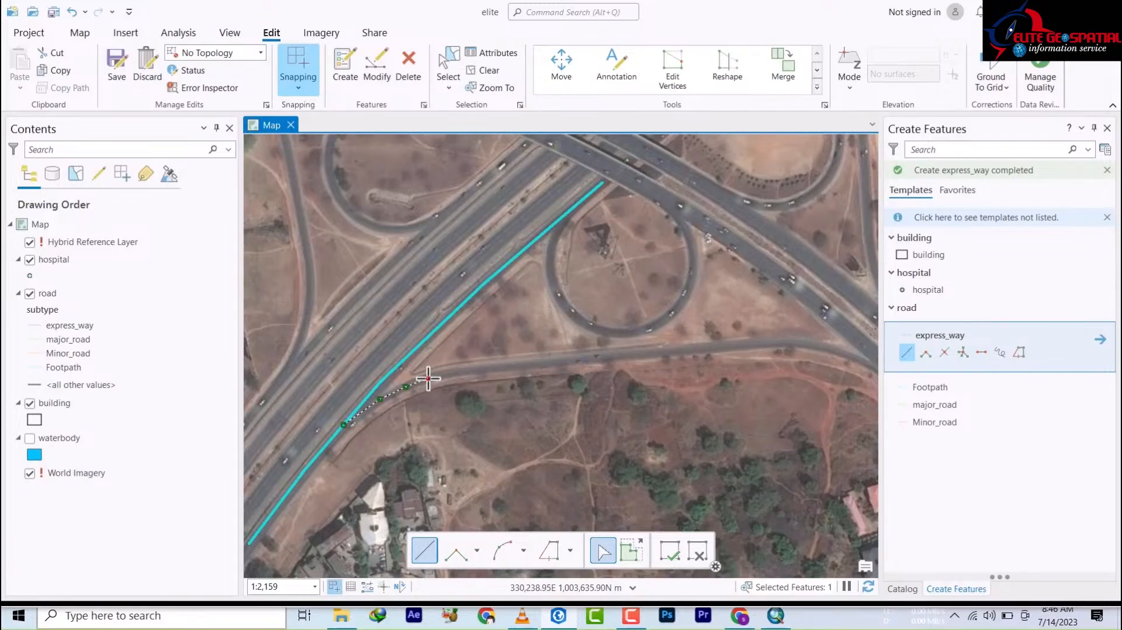
left_click(428, 378)
left_click(493, 368)
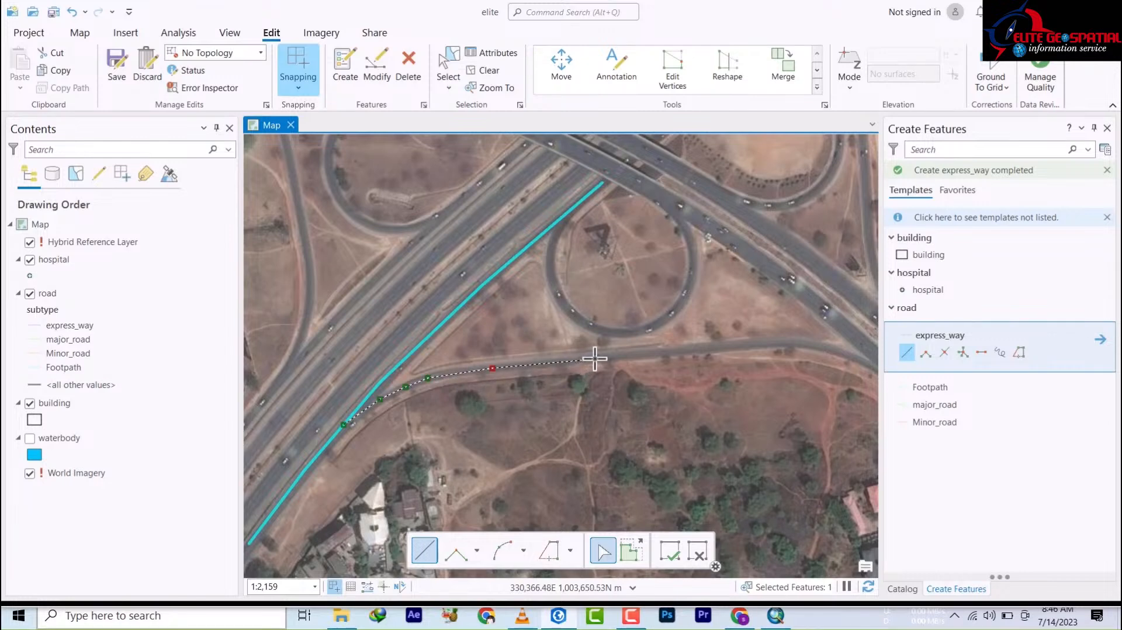
left_click(594, 358)
Continue the ramp's express_way line east, bend it southeast, and finish it snapped to the crossing highway's line.
left_click_drag(738, 360, 491, 375)
scroll(491, 375, "down", 2)
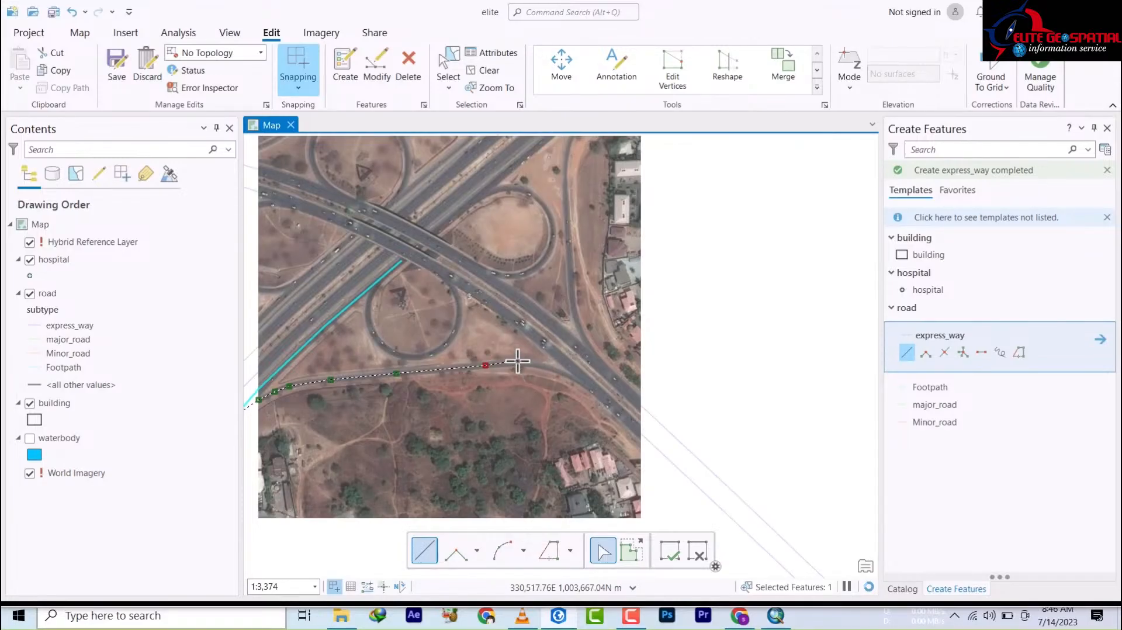
left_click(524, 363)
left_click(557, 370)
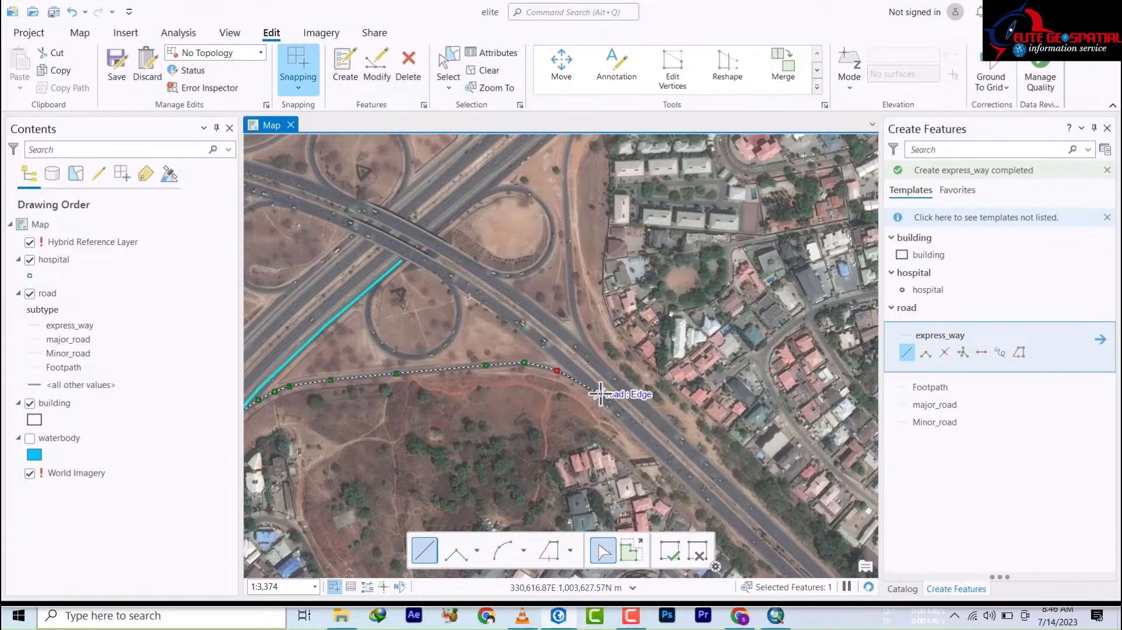
double_click(600, 393)
scroll(692, 389, "up", 10)
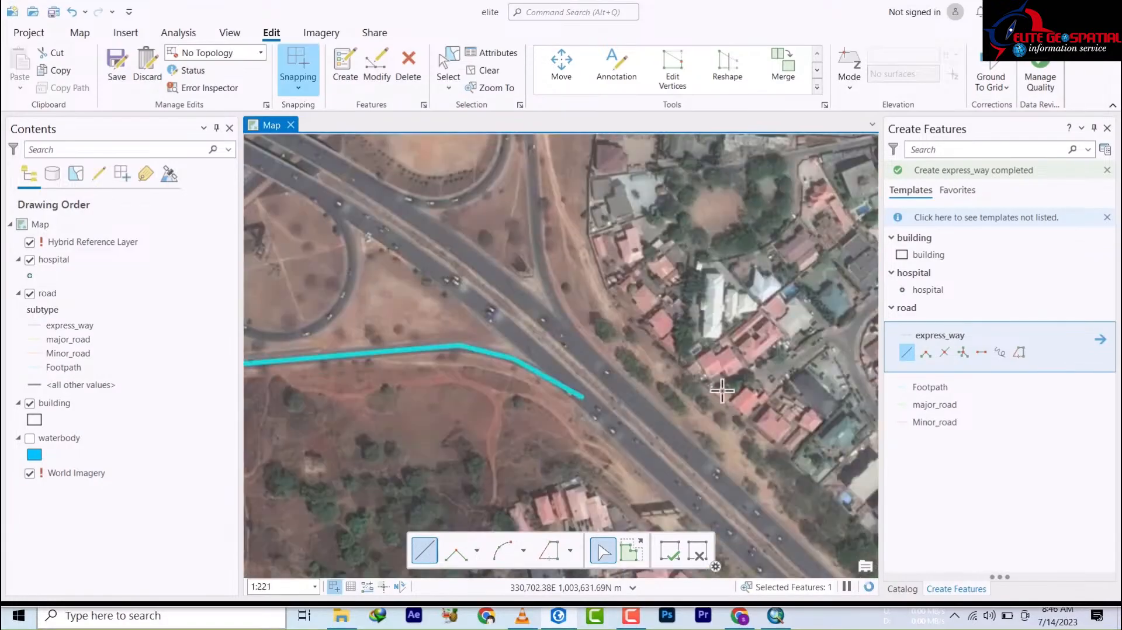
scroll(722, 390, "down", 10)
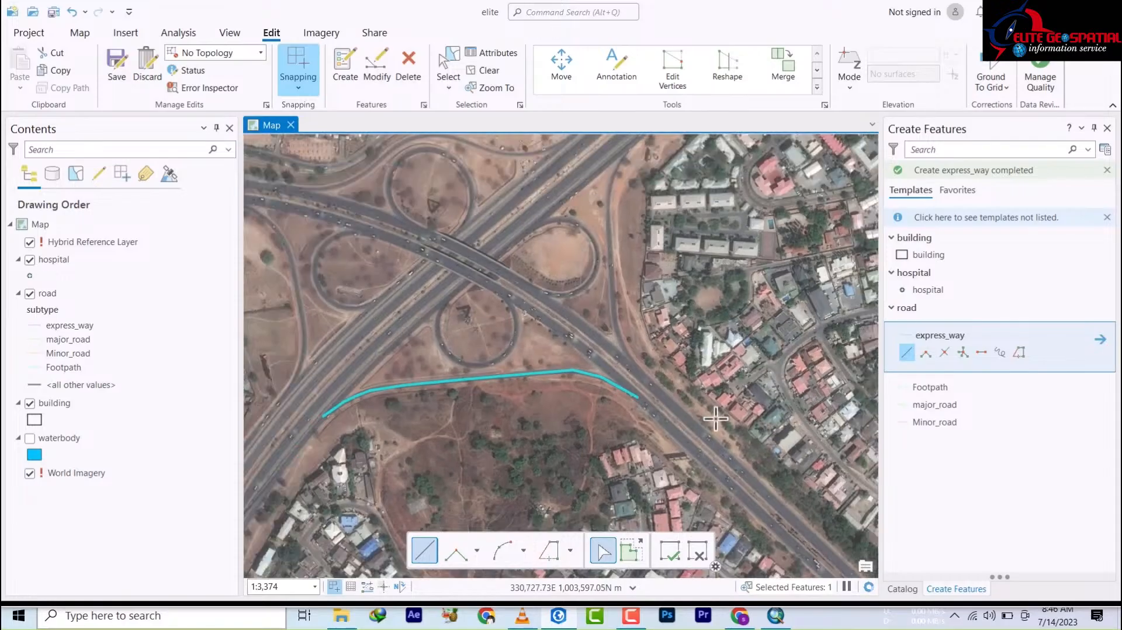
scroll(715, 418, "down", 3)
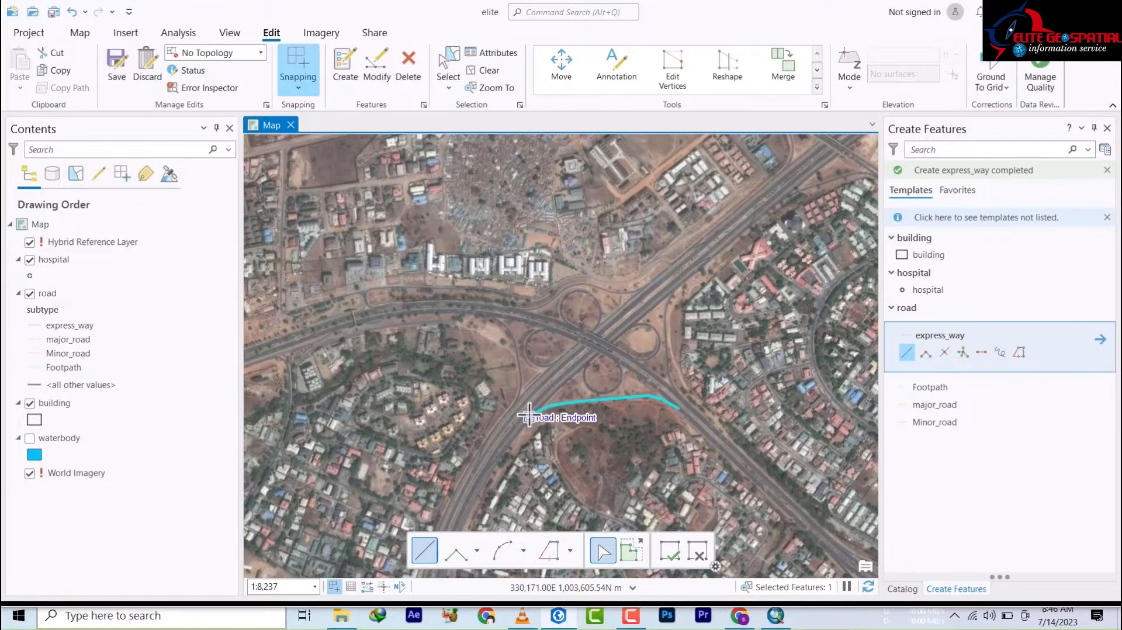
left_click_drag(645, 253, 268, 444)
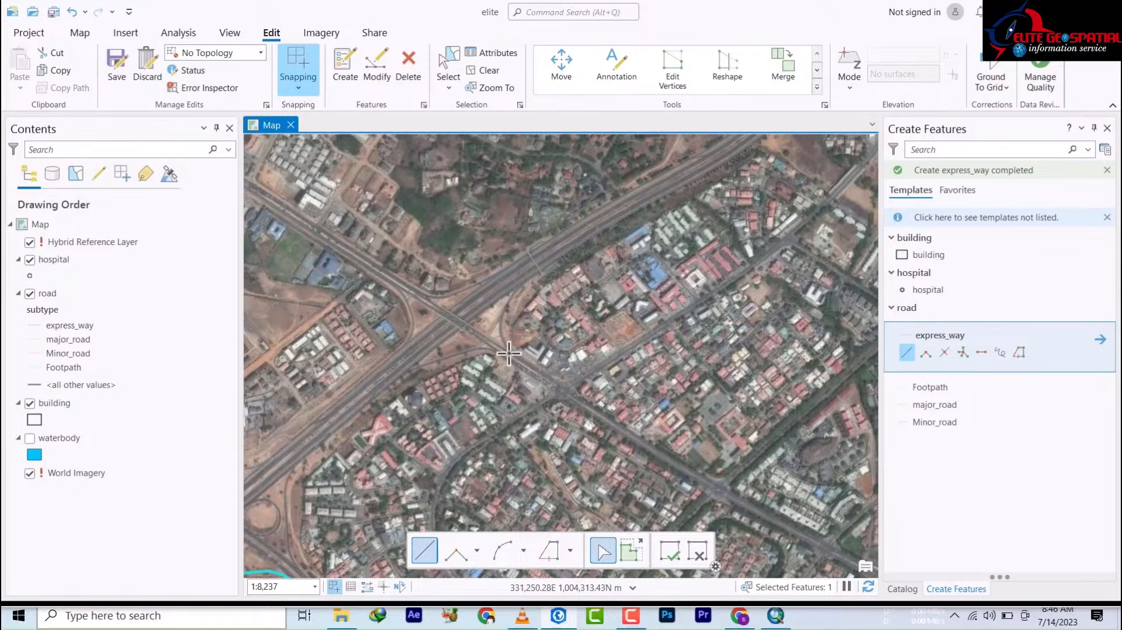
scroll(546, 261, "up", 5)
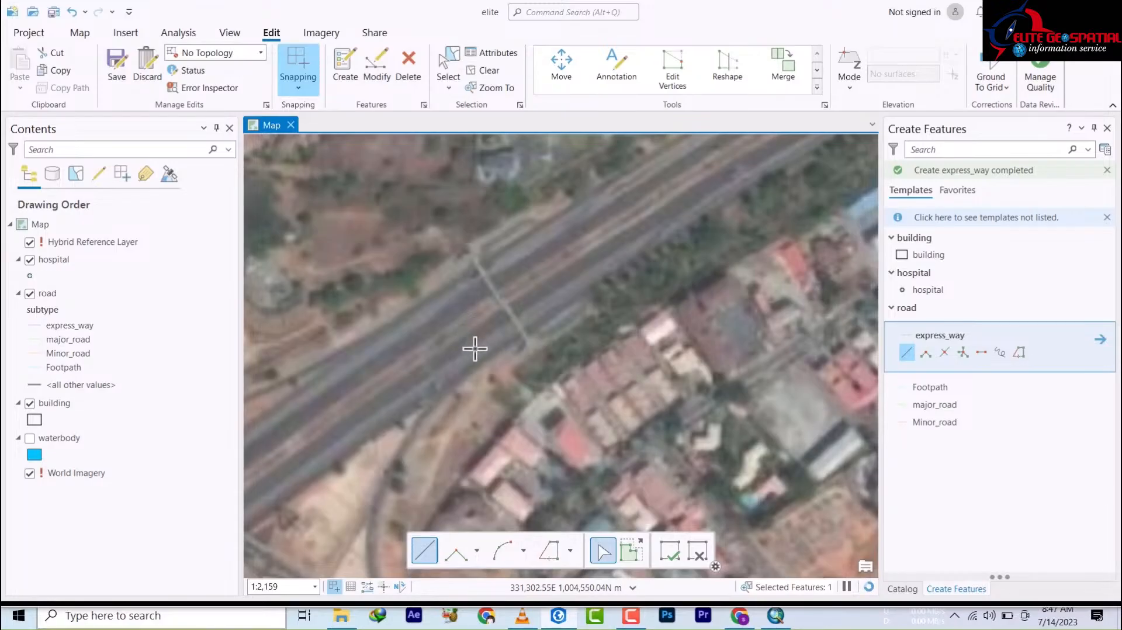
scroll(472, 349, "down", 5)
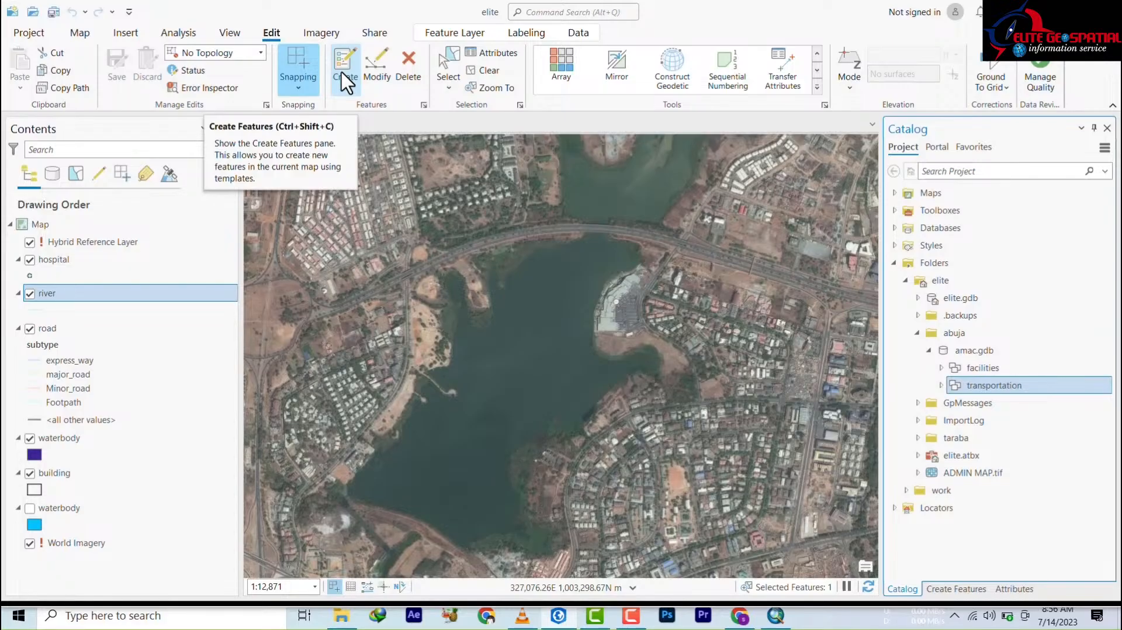
Turn on Map Topology for editing and activate the waterbody template with its polygon tool.
left_click(259, 53)
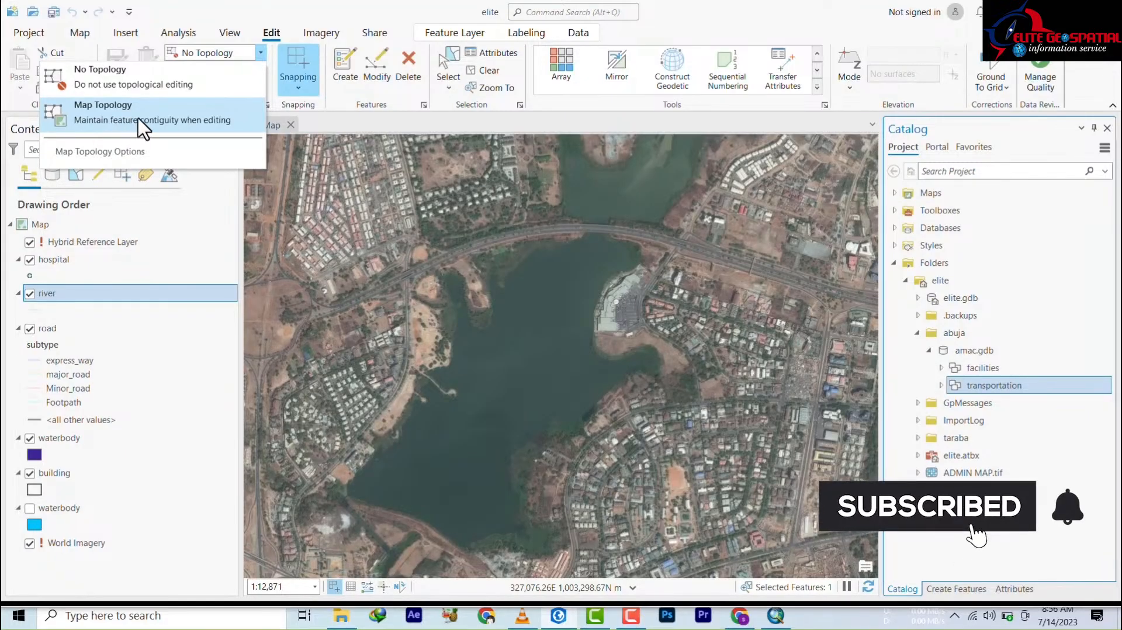
left_click(198, 132)
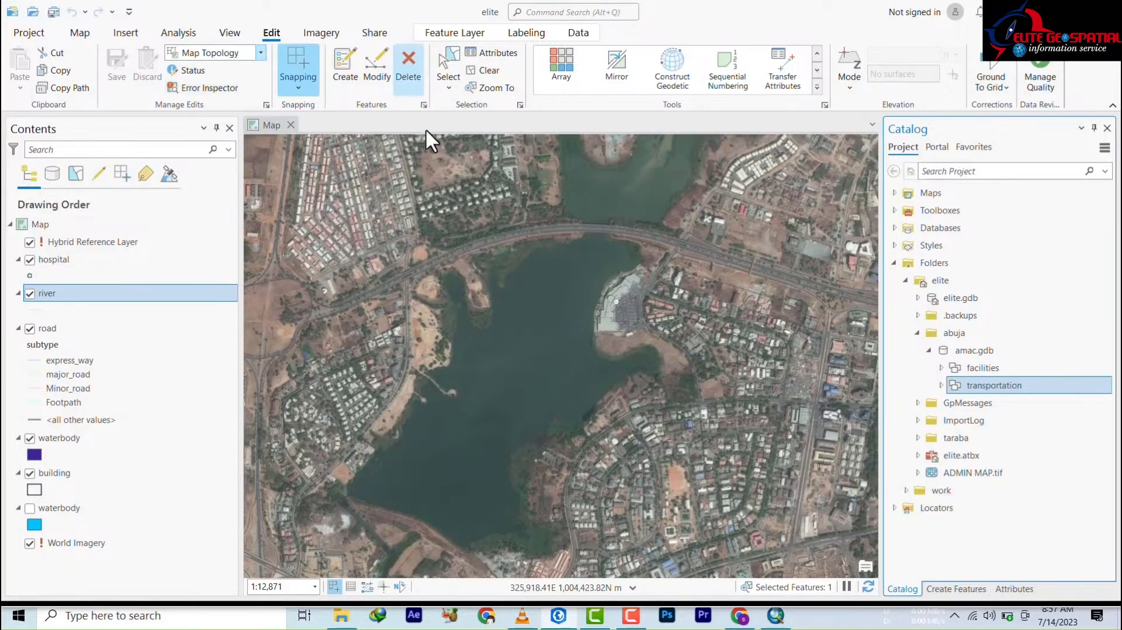
left_click(345, 73)
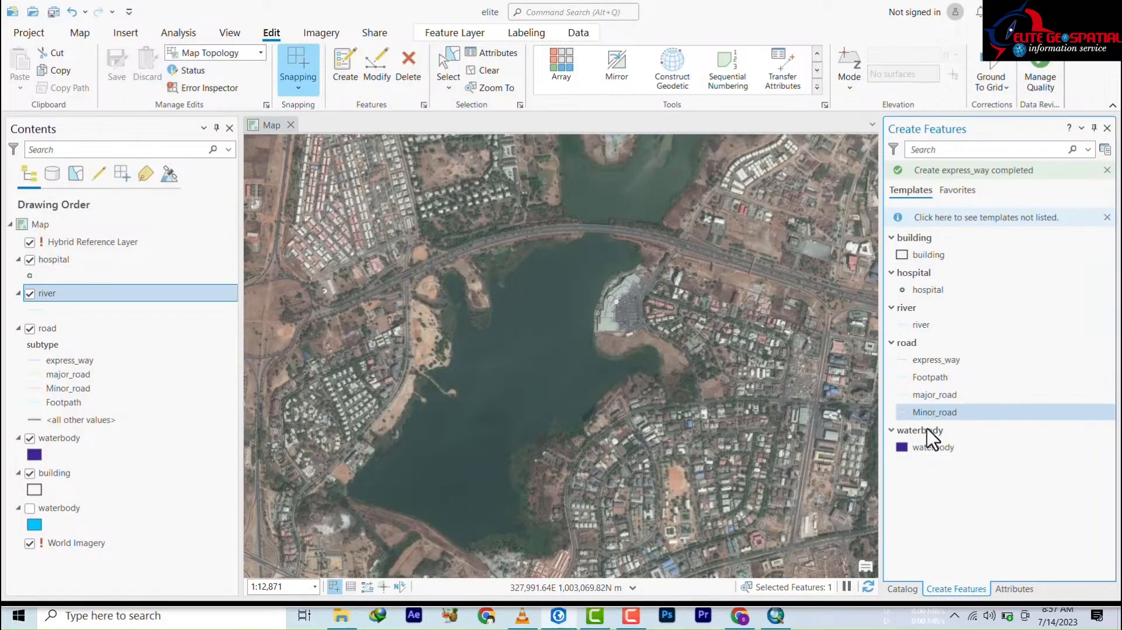
left_click(928, 447)
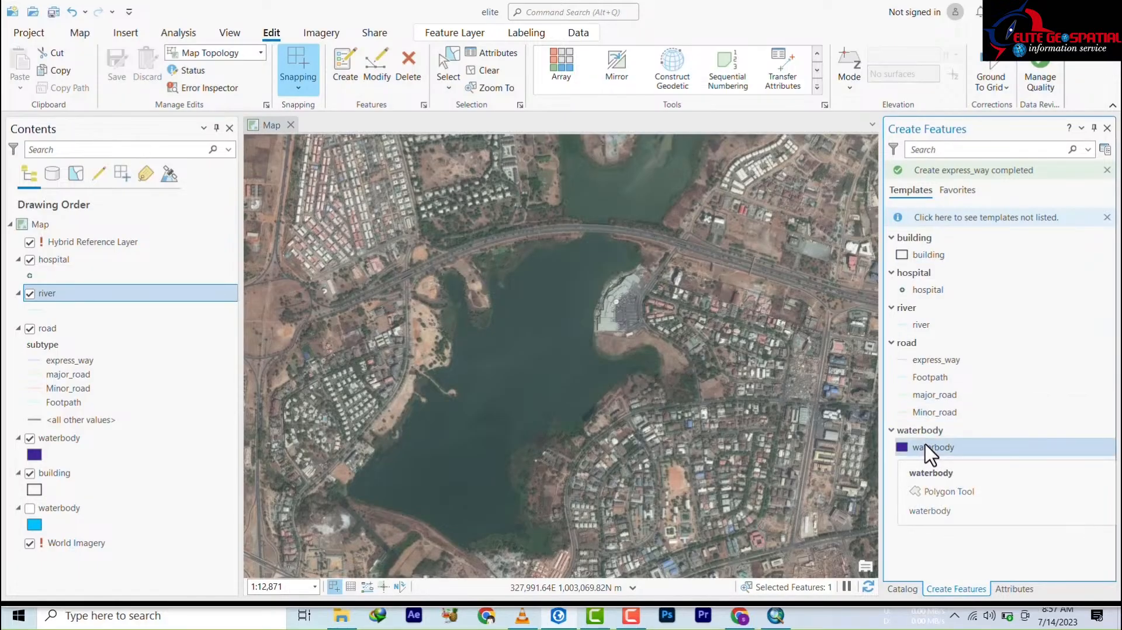
left_click(929, 451)
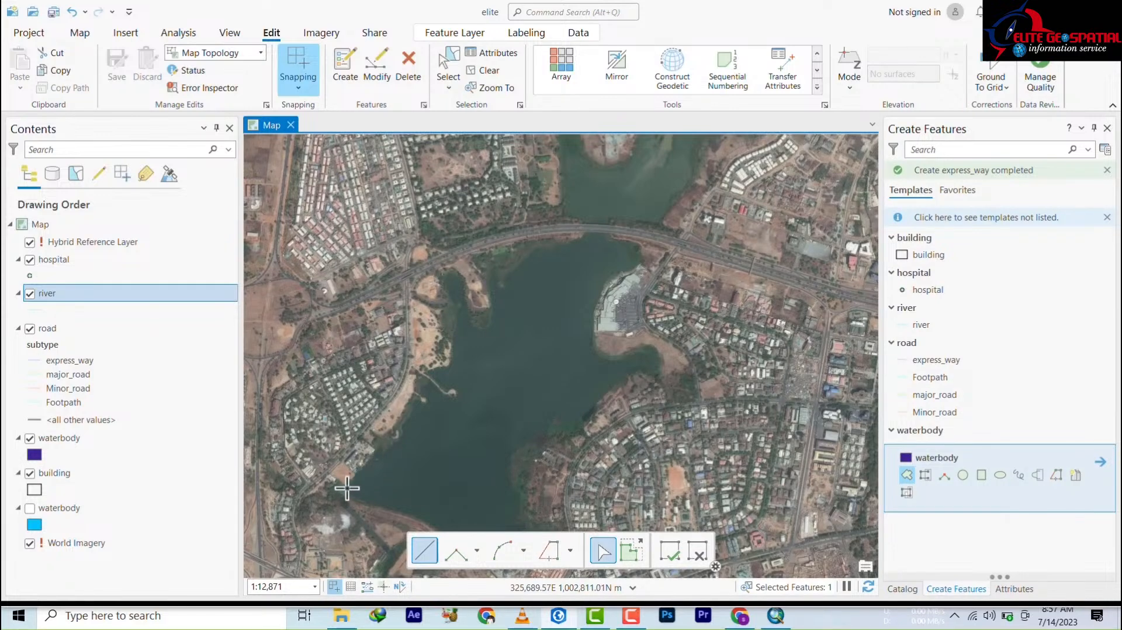
Start a waterbody polygon at the lake's southwestern corner and trace the western shoreline northeast to the first small jetty.
scroll(347, 489, "up", 3)
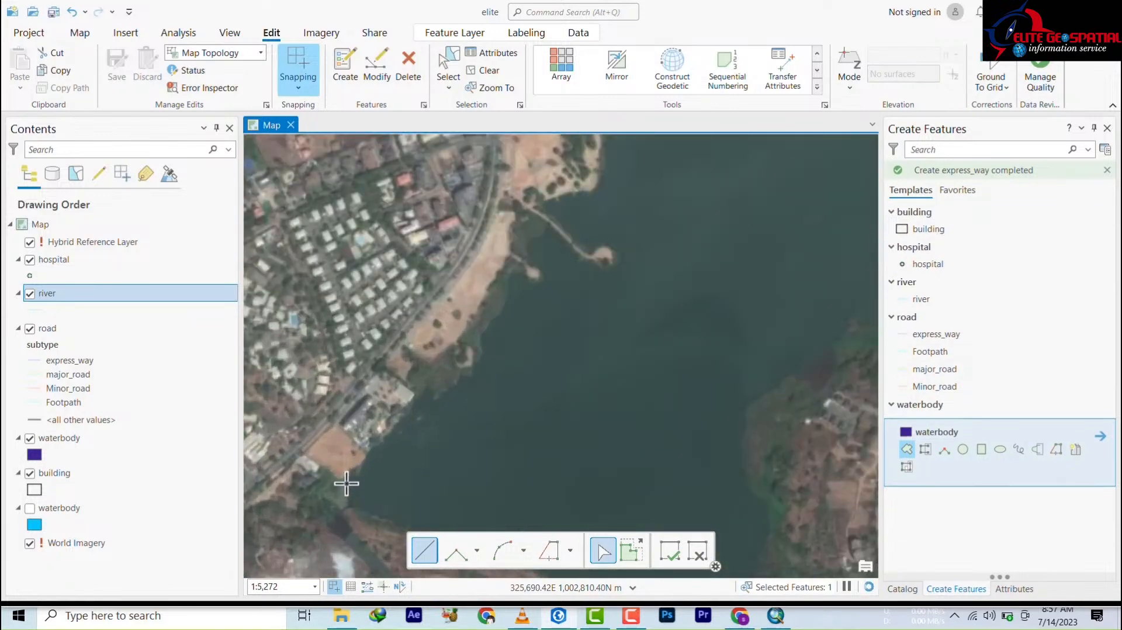
left_click(375, 447)
left_click(418, 414)
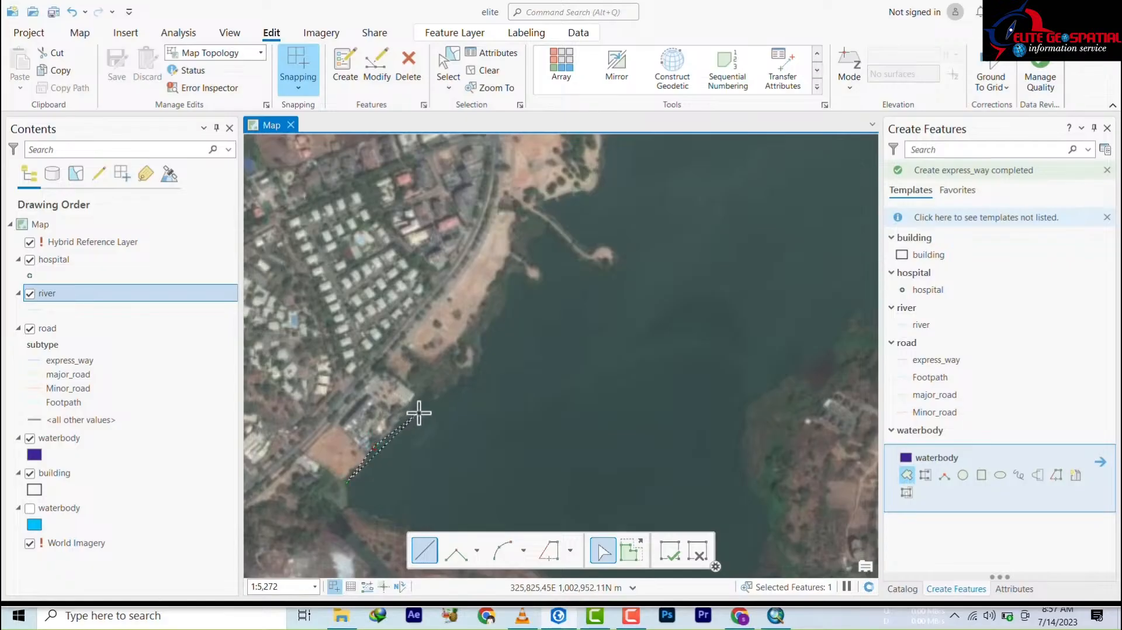
left_click(463, 385)
left_click(489, 346)
left_click(489, 323)
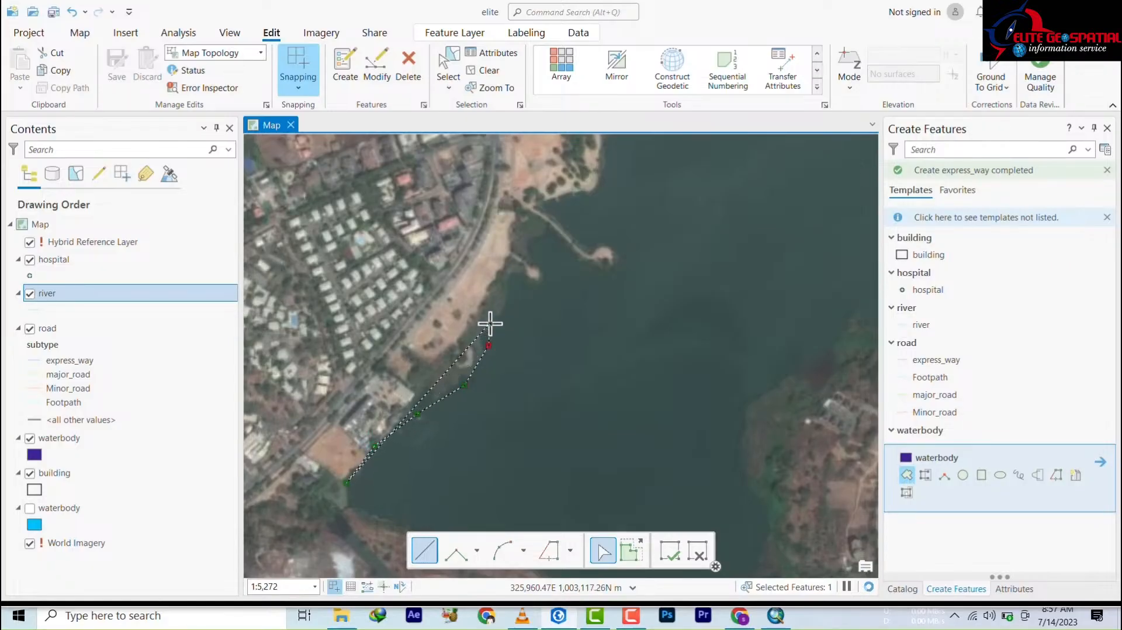
left_click(508, 284)
left_click(515, 273)
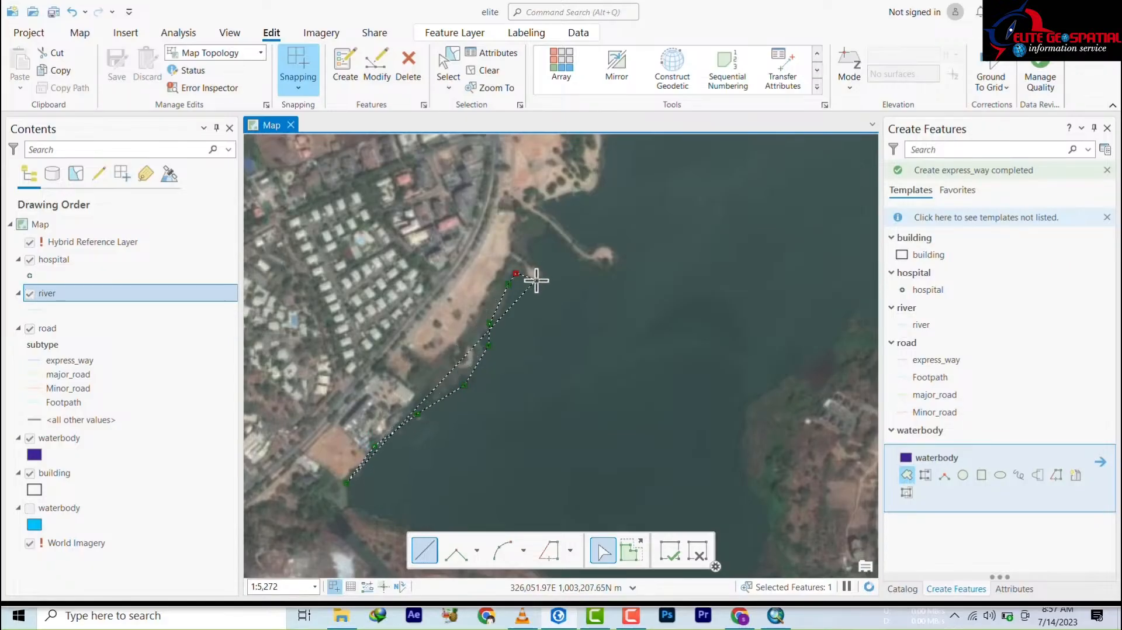
Continue the waterbody outline around the small jetty's tip, across the base of the longer jetty, and along the shore to the sandy point.
left_click(540, 285)
left_click(542, 271)
left_click(527, 252)
left_click(548, 231)
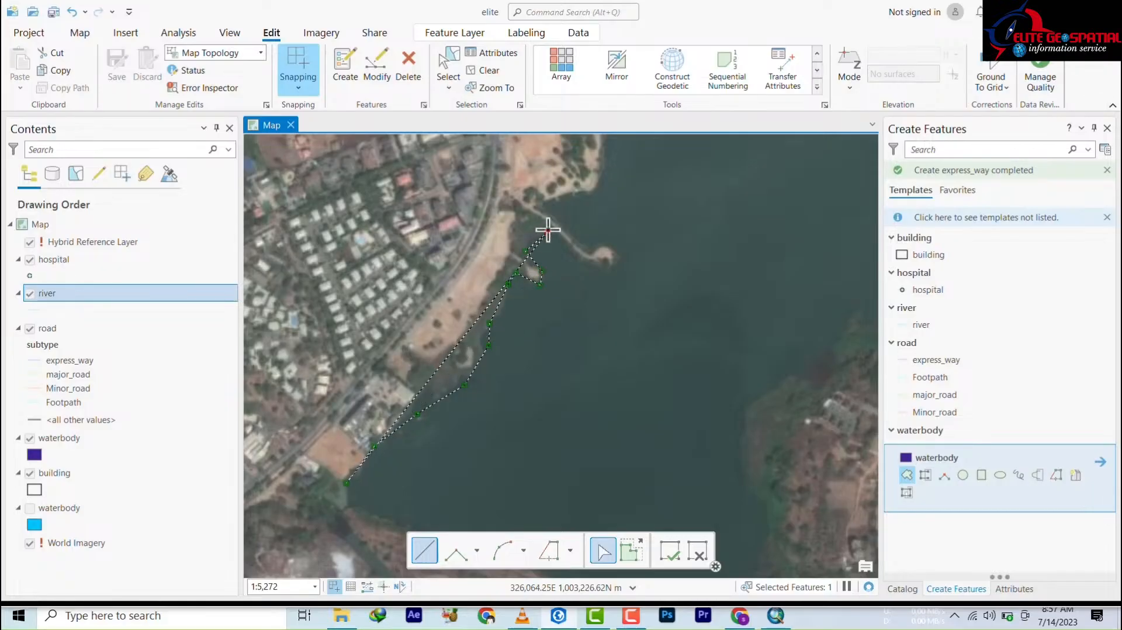
left_click(544, 208)
left_click(565, 194)
left_click(593, 189)
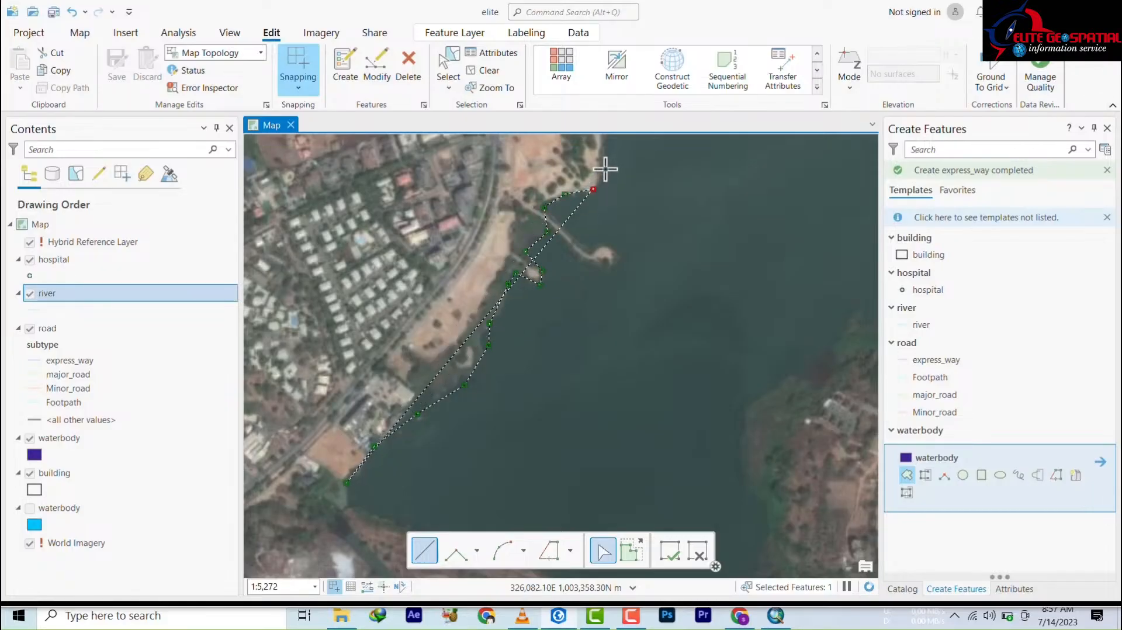
Extend the waterbody outline north along the sandy western shore and up the narrow inlet to its head below the highway.
left_click_drag(529, 528, 565, 353)
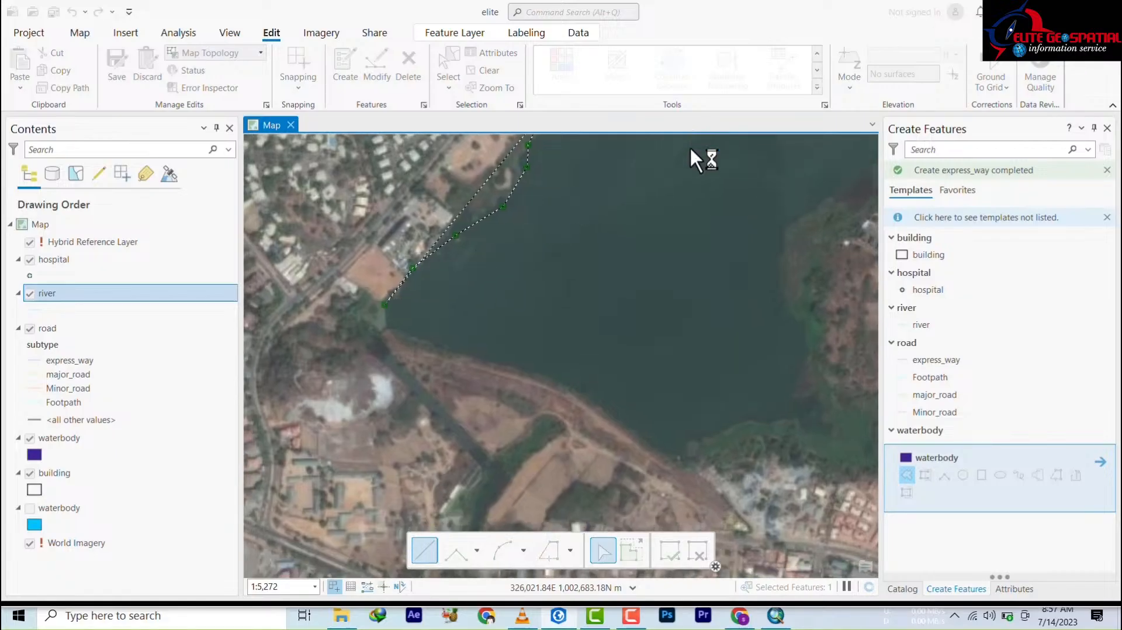
scroll(543, 508, "down", 5)
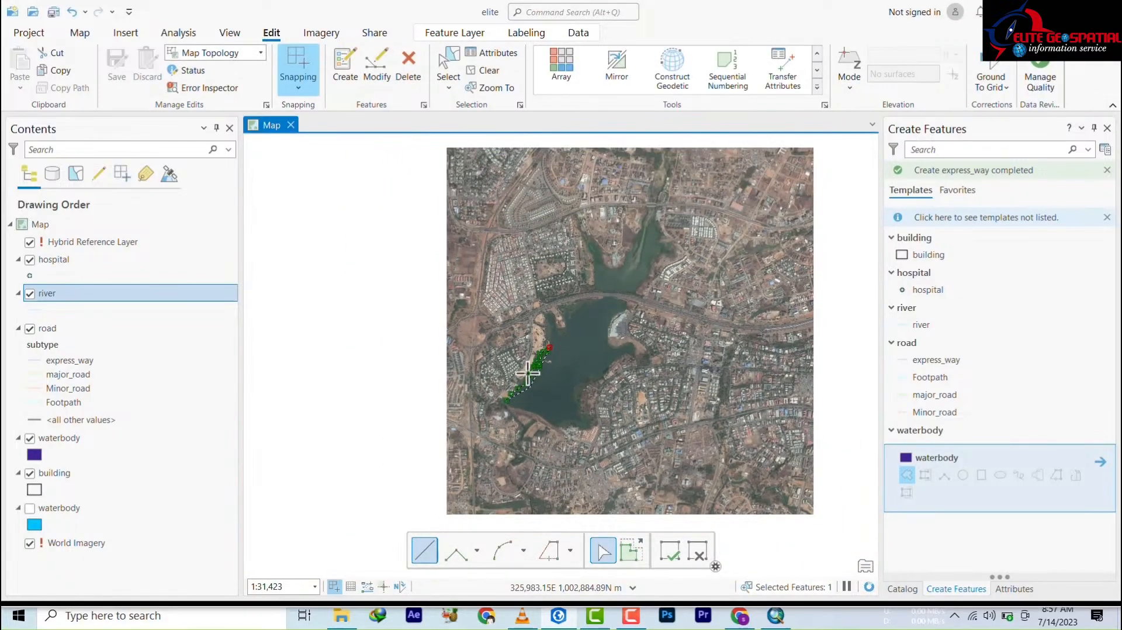
left_click_drag(610, 249, 579, 424)
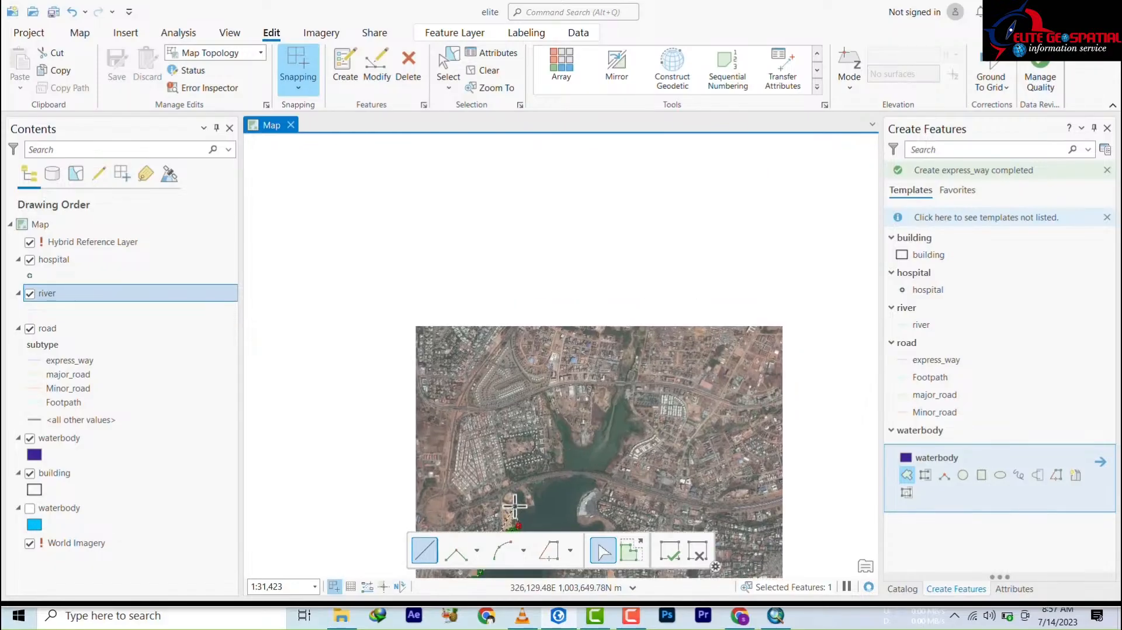
scroll(525, 467, "up", 5)
left_click_drag(524, 467, 453, 352)
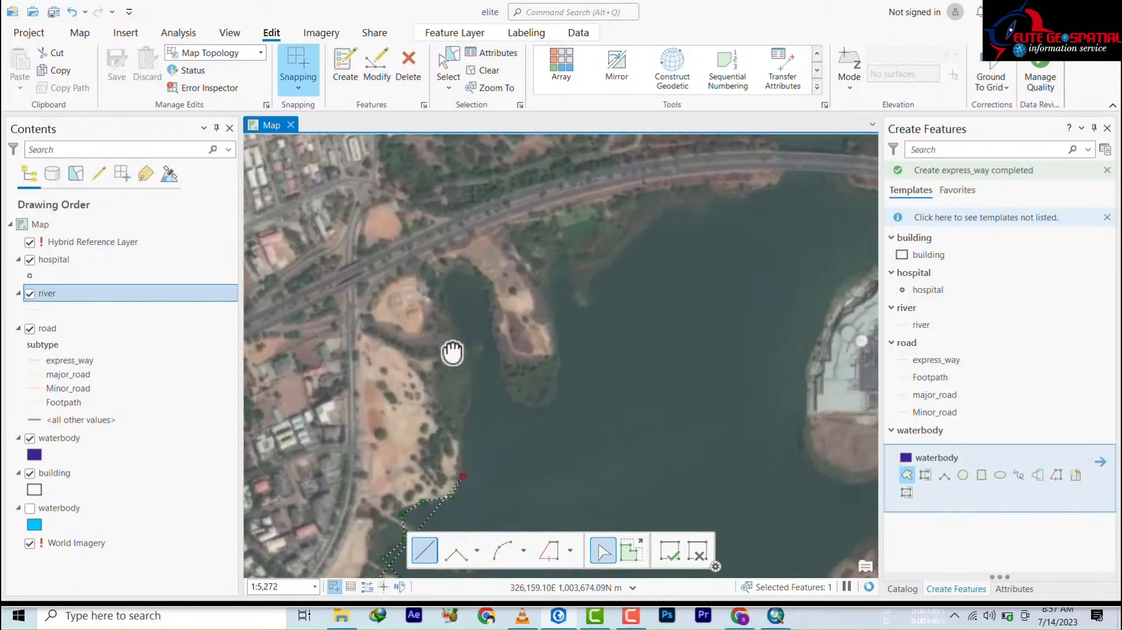
left_click(463, 476)
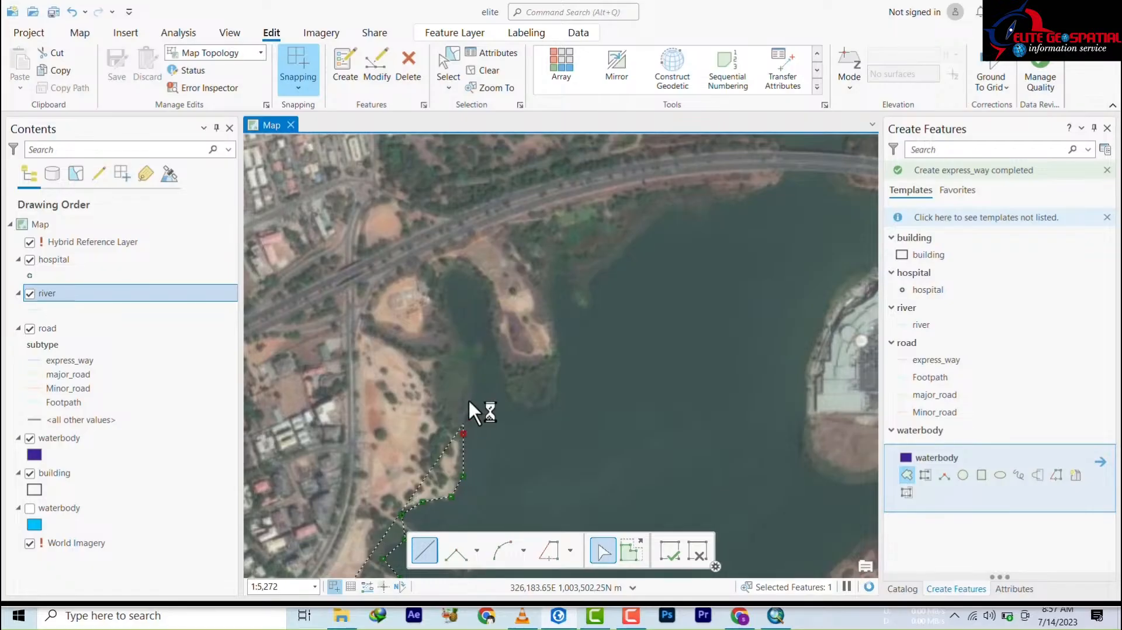
left_click(476, 350)
left_click(460, 333)
left_click(451, 311)
left_click(447, 282)
left_click(455, 267)
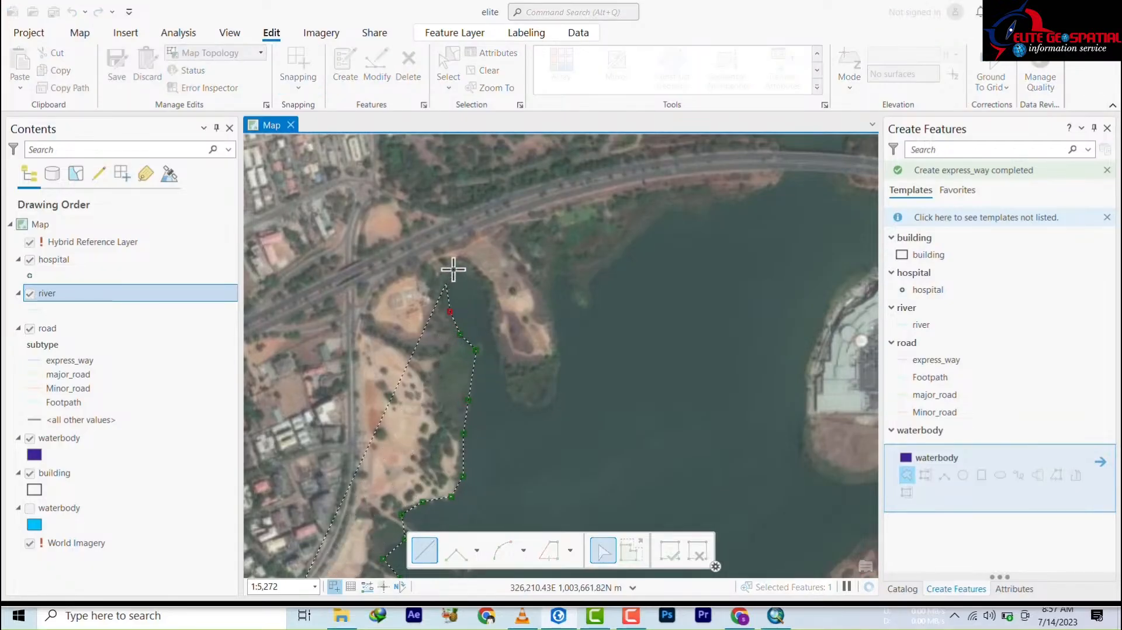
Trace the waterbody outline down the inlet's eastern bank, around the sandy peninsula's southern tip, and back up its eastern side.
left_click(474, 271)
left_click(484, 298)
left_click(494, 344)
left_click(509, 395)
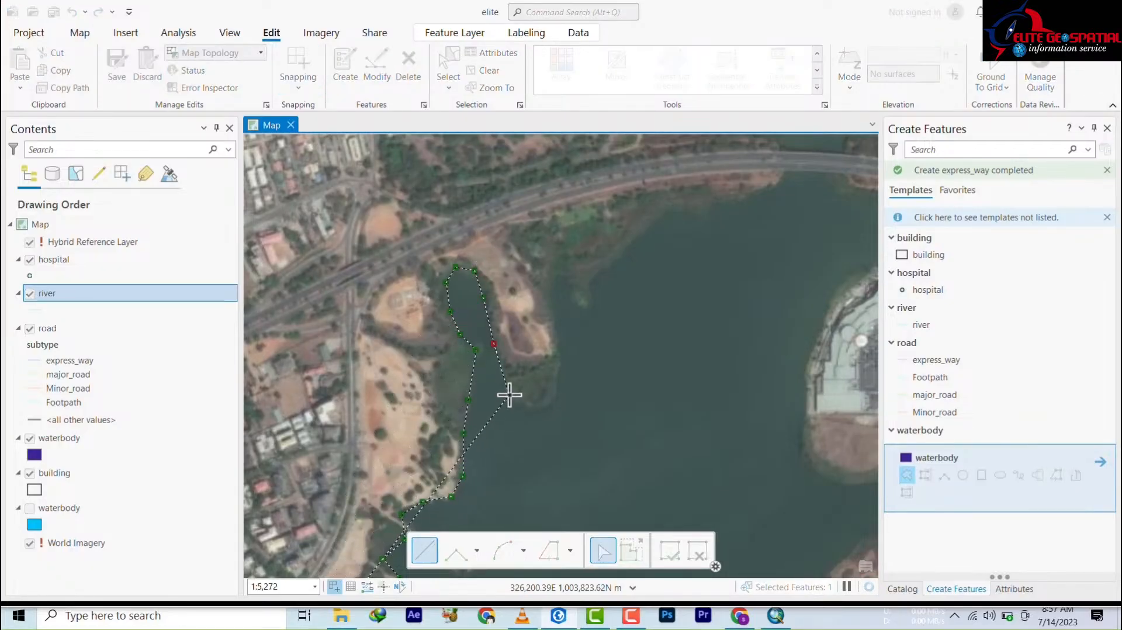
left_click(536, 409)
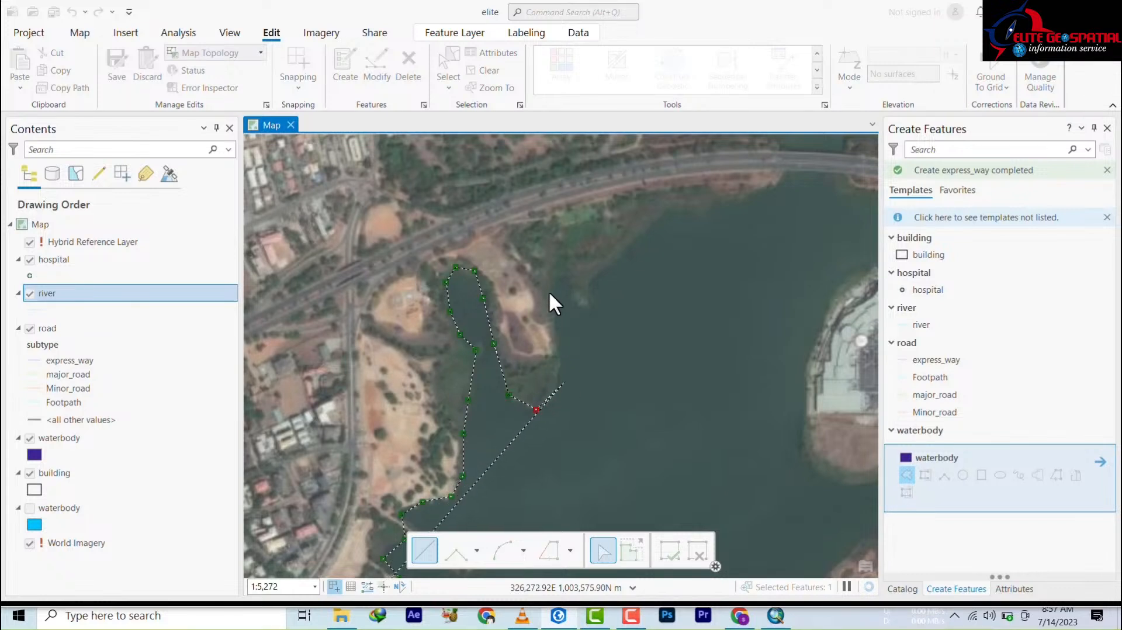
left_click(564, 382)
left_click(554, 331)
left_click(549, 287)
left_click(550, 273)
Carry the waterbody outline around the small vegetated spur and northeast along the shore below the highway to the bridge's western end.
left_click(567, 285)
left_click(578, 307)
left_click(587, 314)
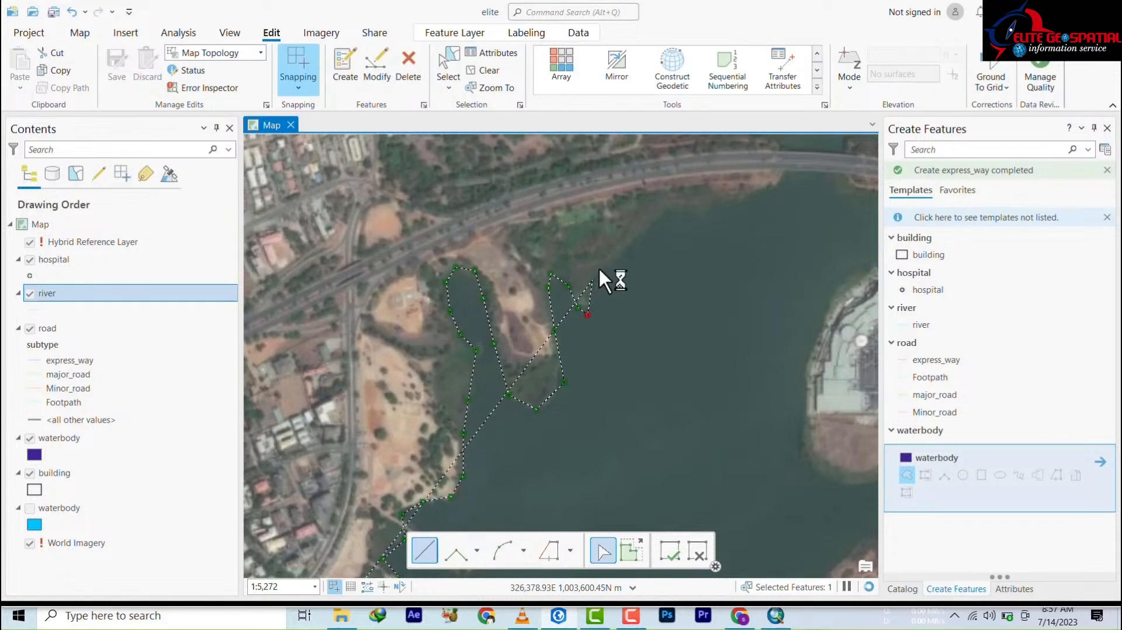
left_click(592, 281)
left_click(627, 230)
left_click(660, 218)
left_click(691, 203)
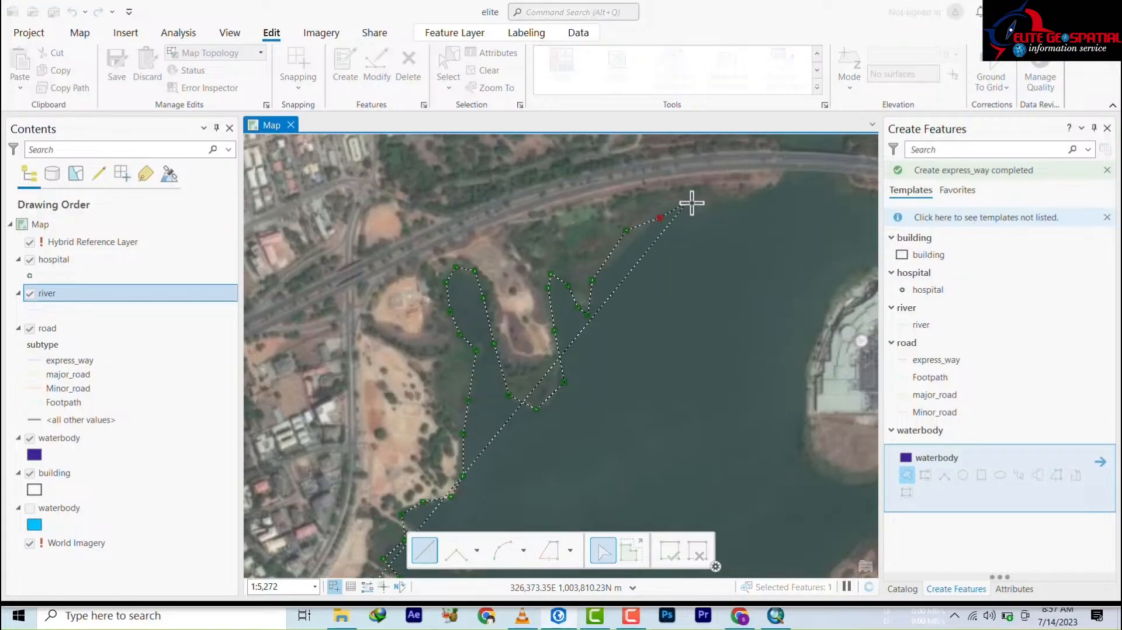
left_click(750, 192)
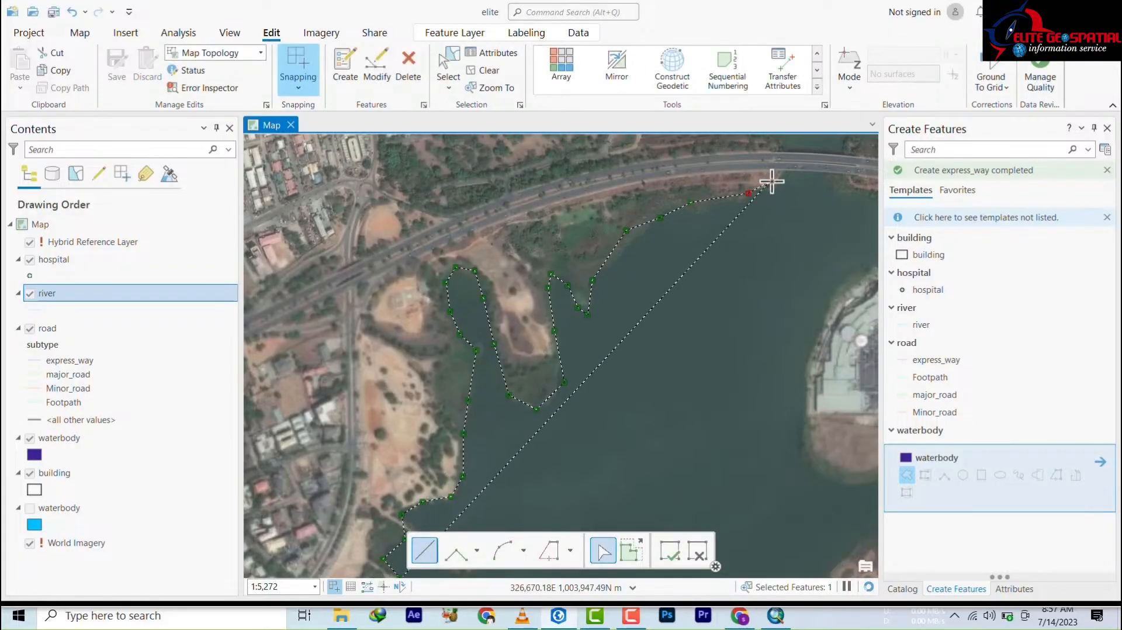
left_click(776, 187)
Take the waterbody outline across the highway bridge and north along the upper lake's western shore into its northwestern arm.
left_click_drag(774, 187, 471, 471)
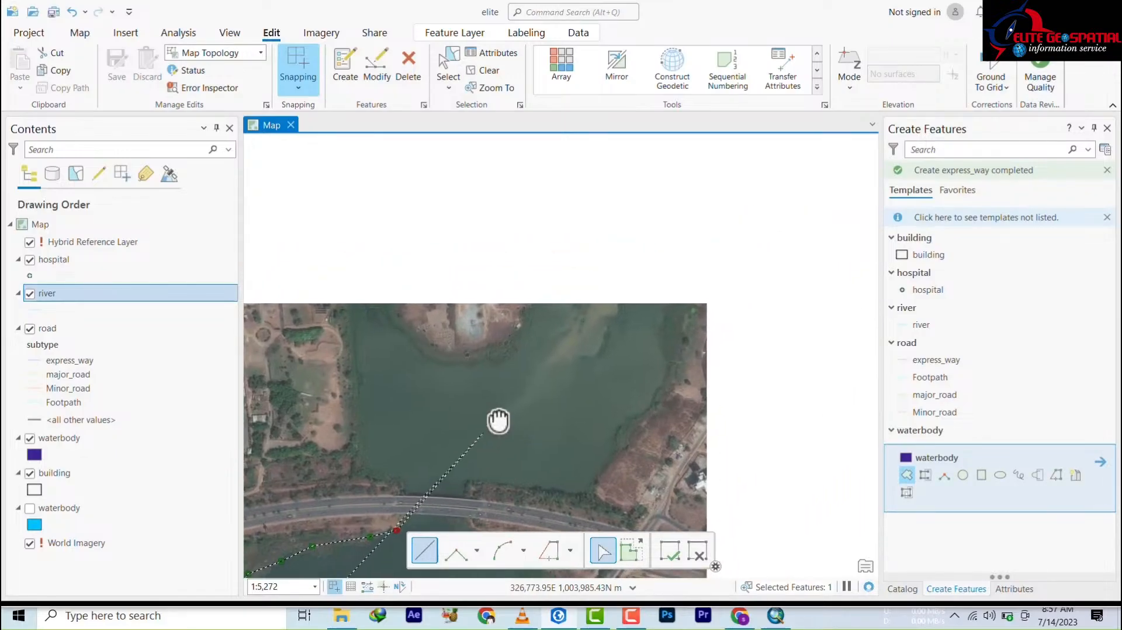
left_click_drag(495, 415, 564, 317)
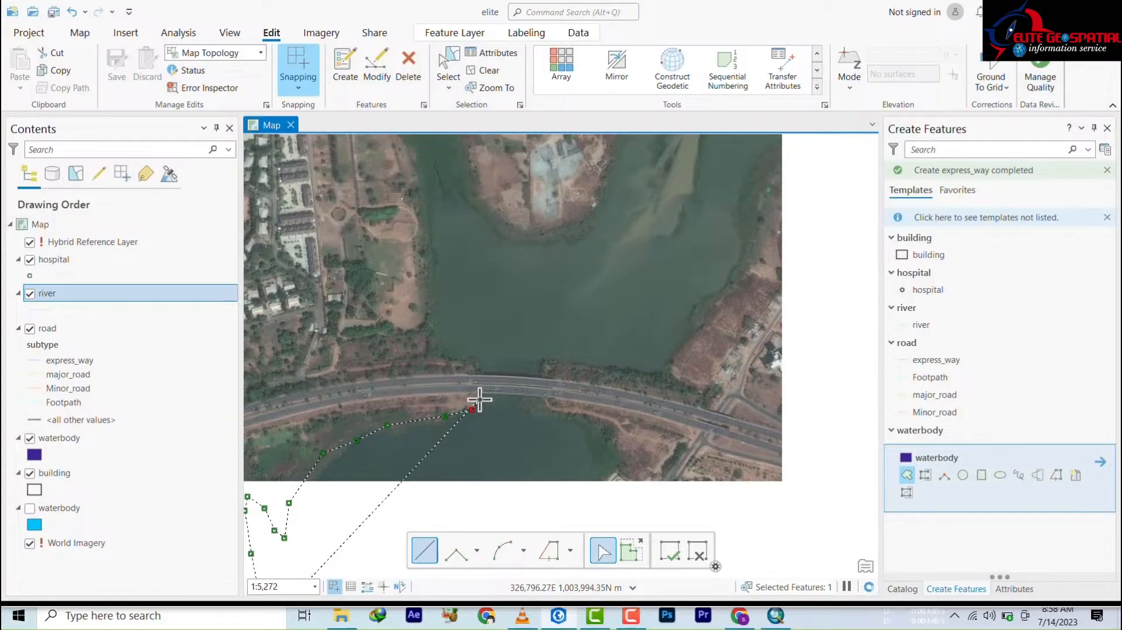
left_click(481, 368)
left_click(448, 345)
left_click(437, 323)
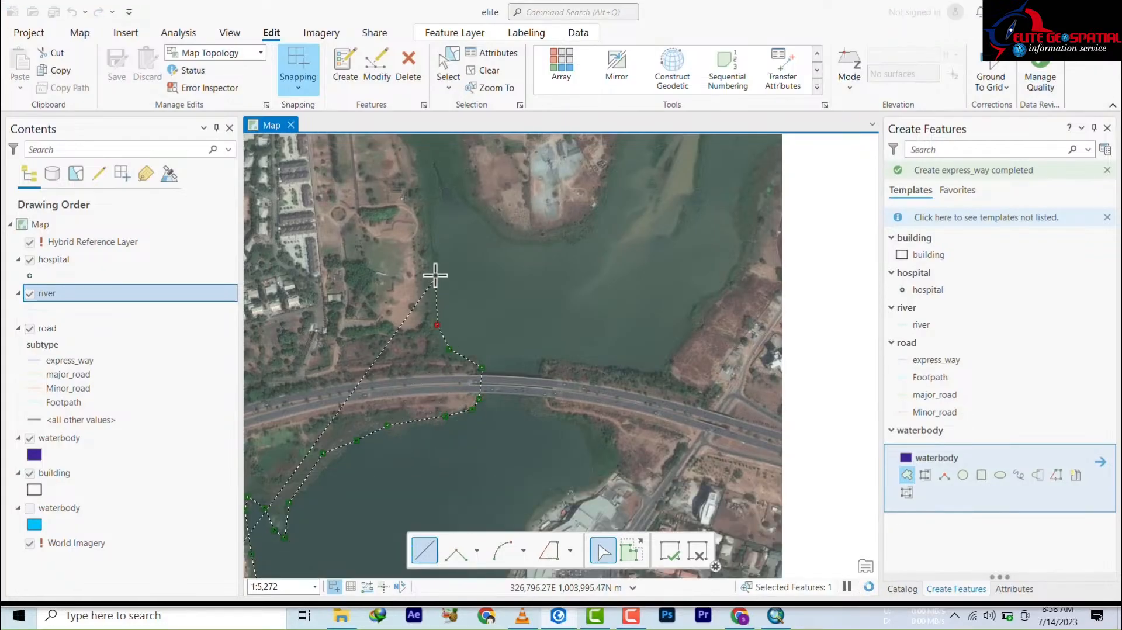
left_click(434, 275)
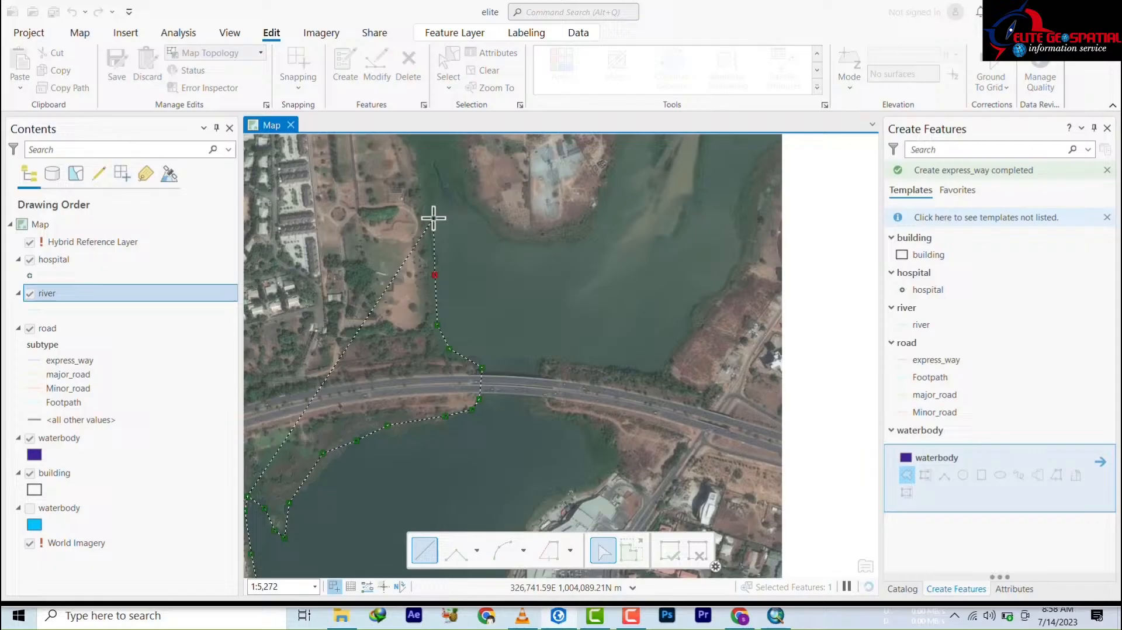
left_click(429, 158)
Trace the waterbody outline from the northwestern arm southeast around the peninsula with the cleared grey site and up its eastern side.
left_click(458, 186)
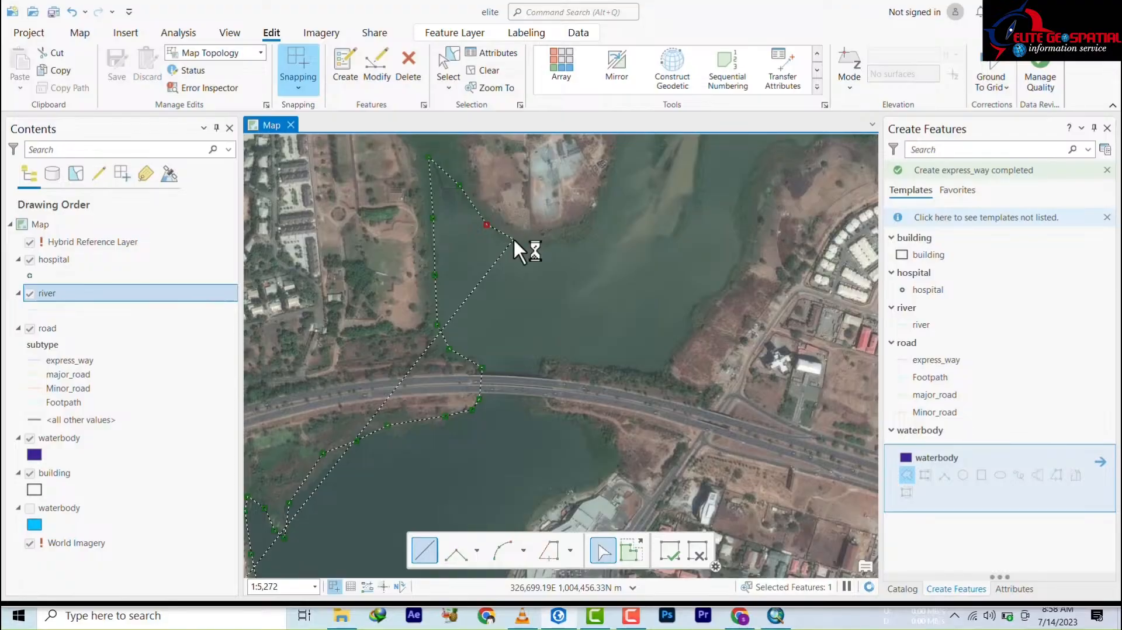
left_click(560, 239)
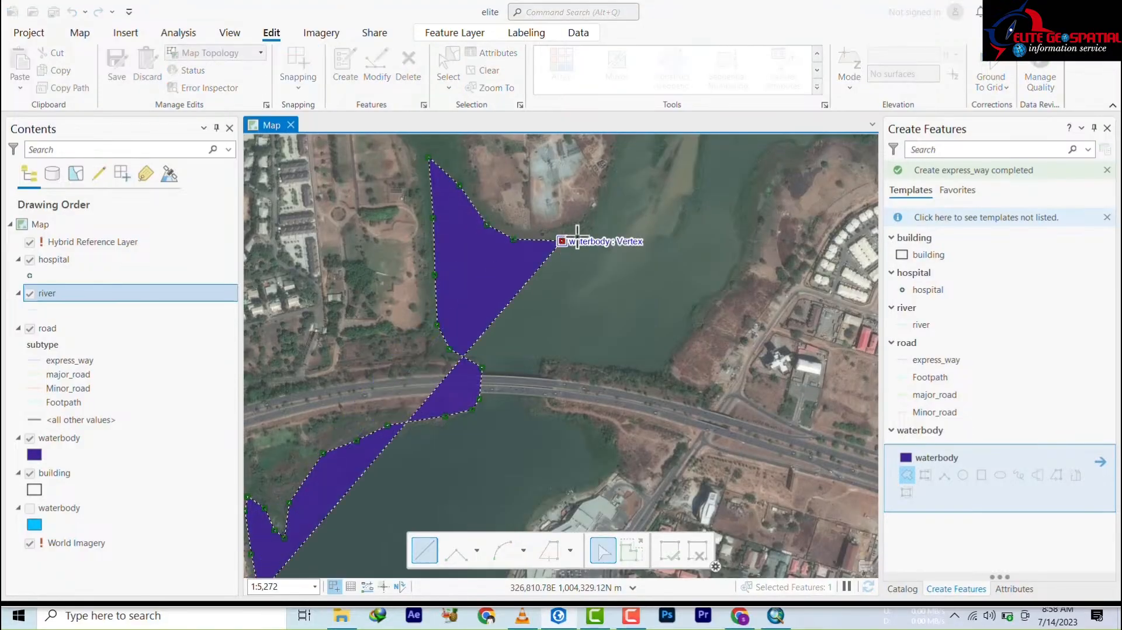
left_click(596, 227)
left_click(611, 160)
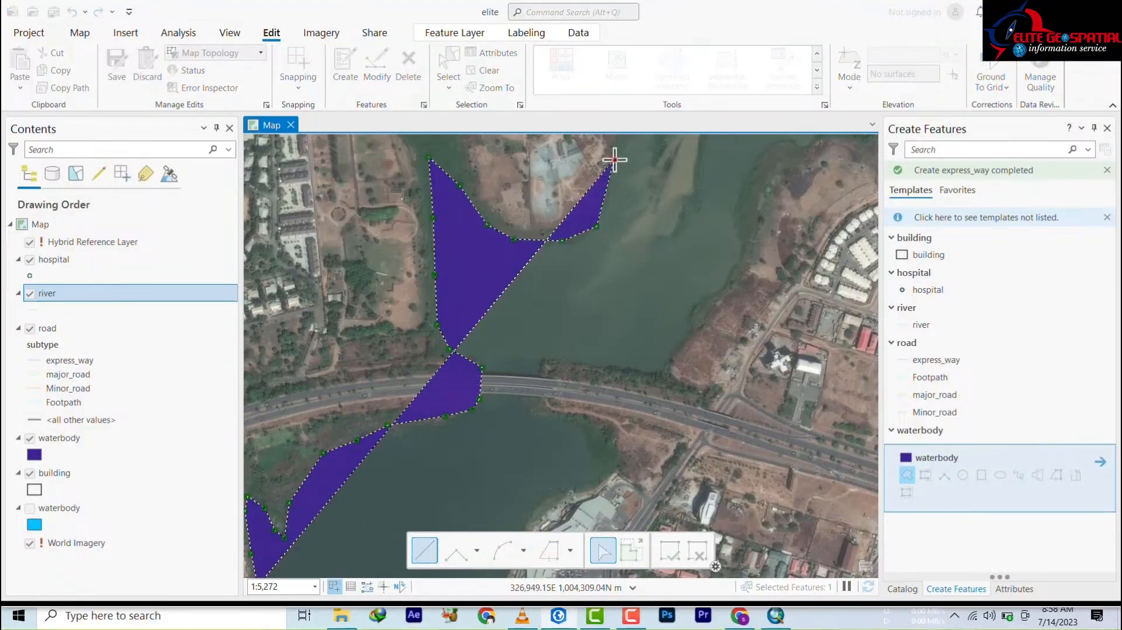
Continue the waterbody outline northeast along the upper lake's western shore to its narrow northern tip.
mouse_move(617, 179)
left_mouse_down()
mouse_move(525, 325)
mouse_move(468, 380)
left_mouse_up()
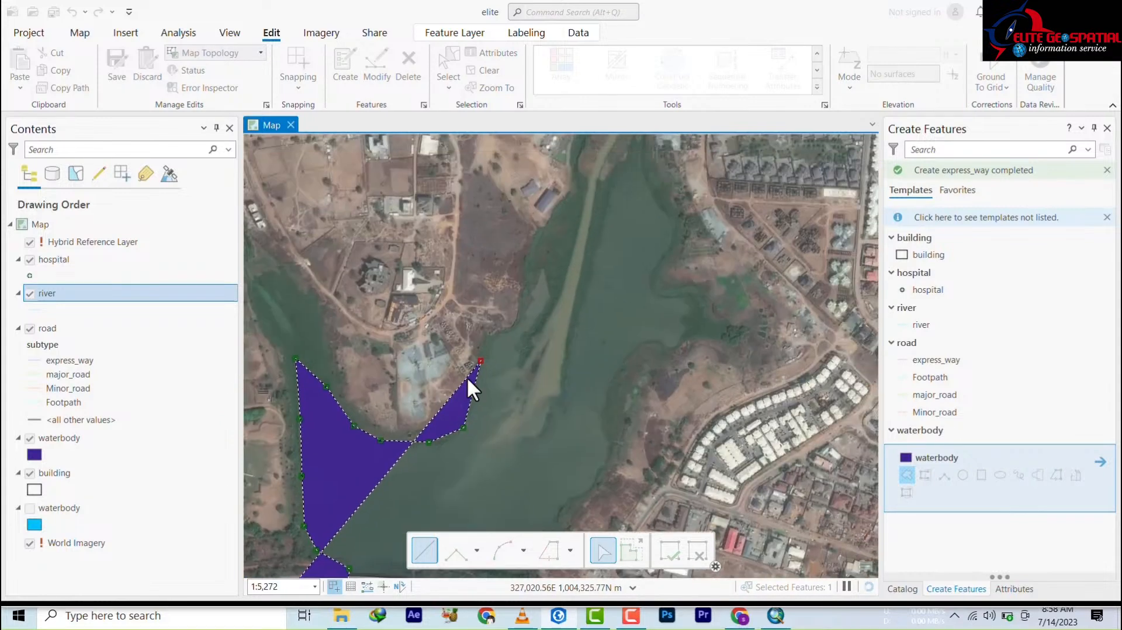
left_click(492, 339)
left_click(520, 323)
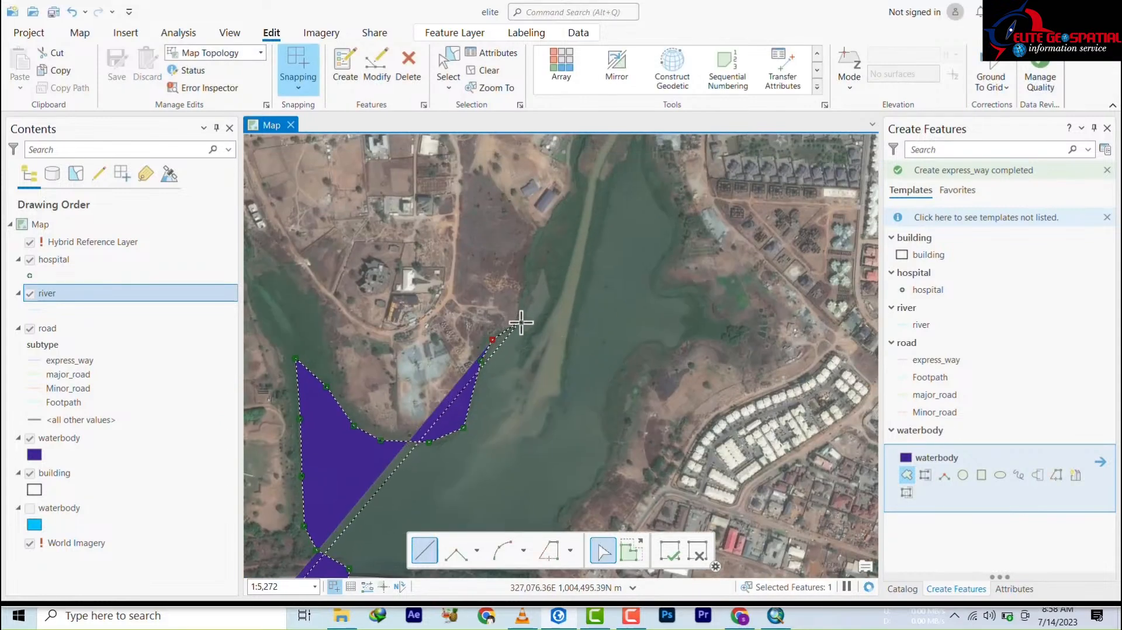
left_click(526, 293)
left_click(550, 249)
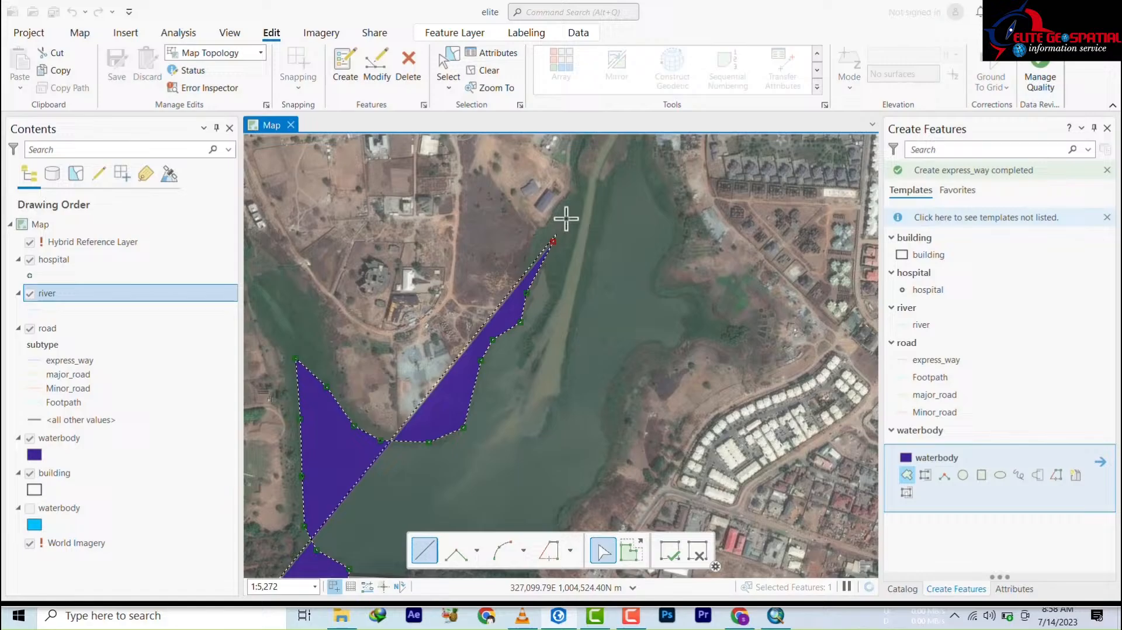
left_click(581, 188)
left_click(614, 178)
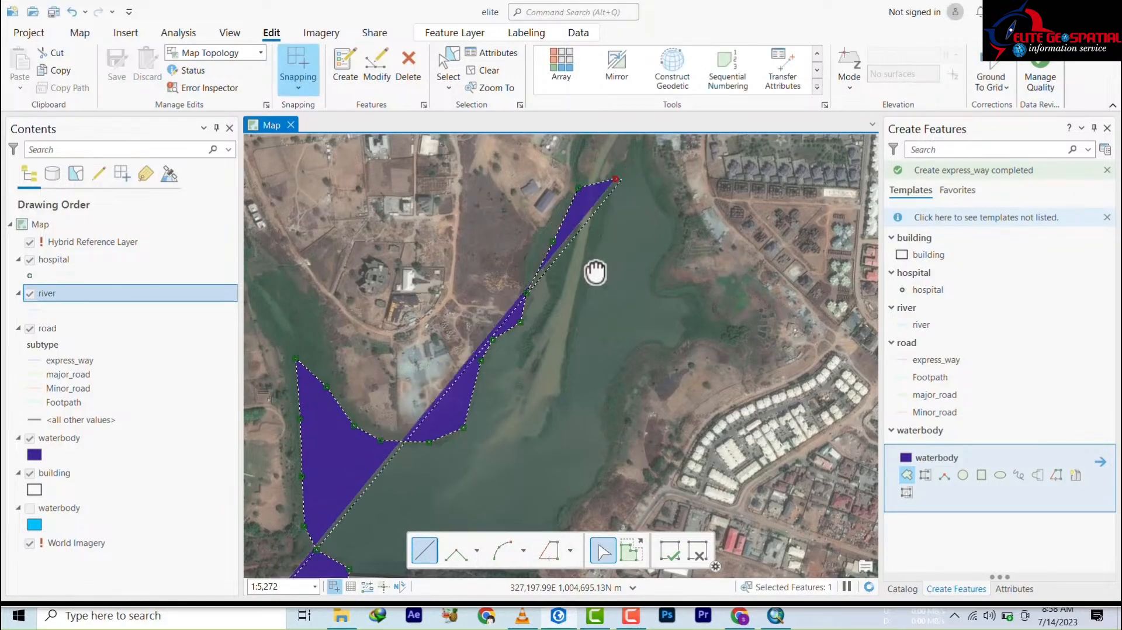
left_click_drag(596, 271, 528, 356)
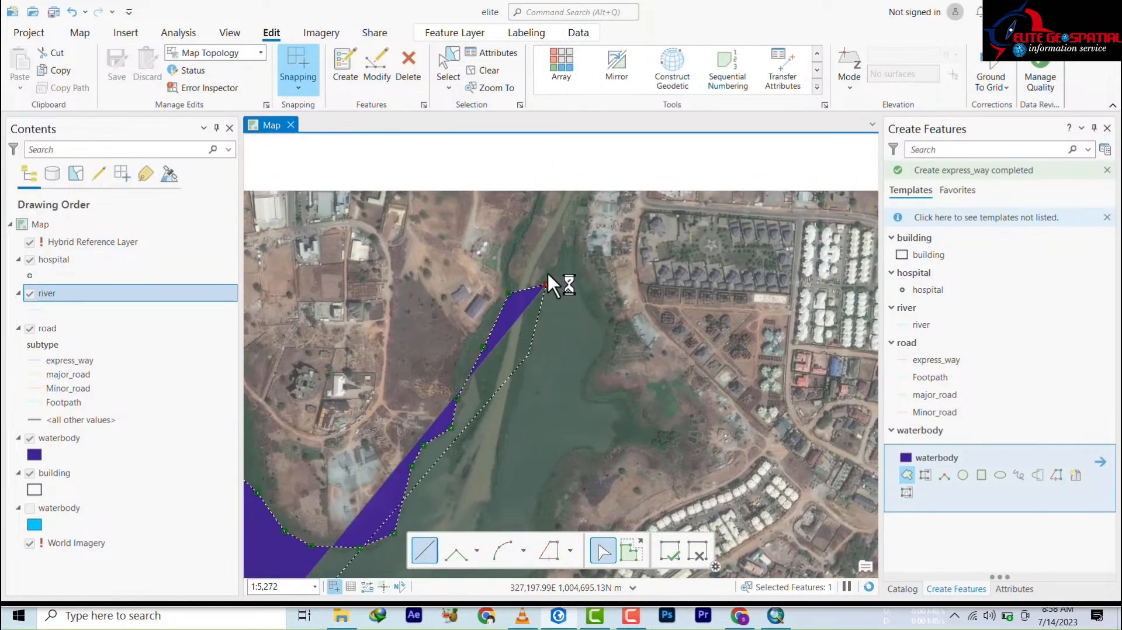
left_click(565, 244)
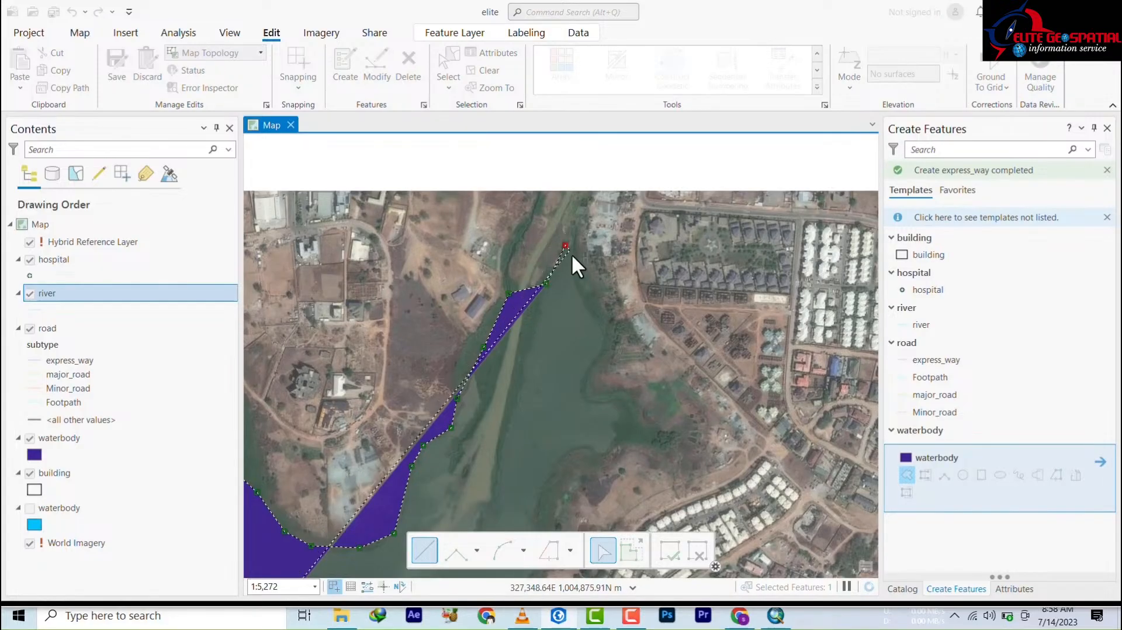
Trace the waterbody outline from the northern tip south along the eastern shore and around the small green eastern bay.
left_click(578, 290)
left_click(599, 317)
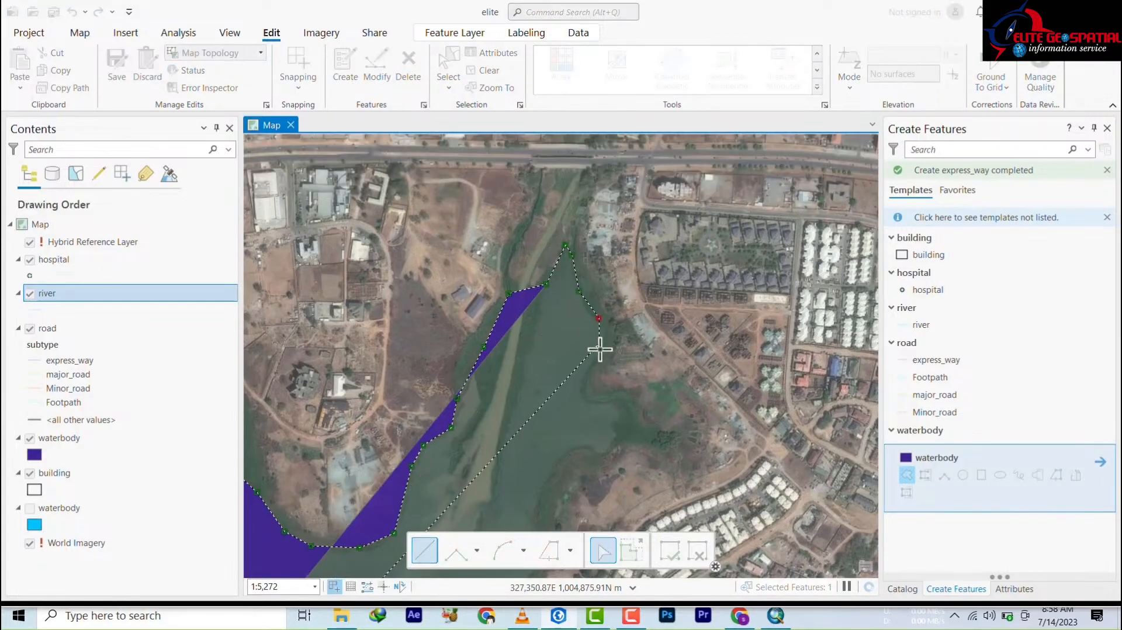
left_click(599, 353)
left_click(581, 373)
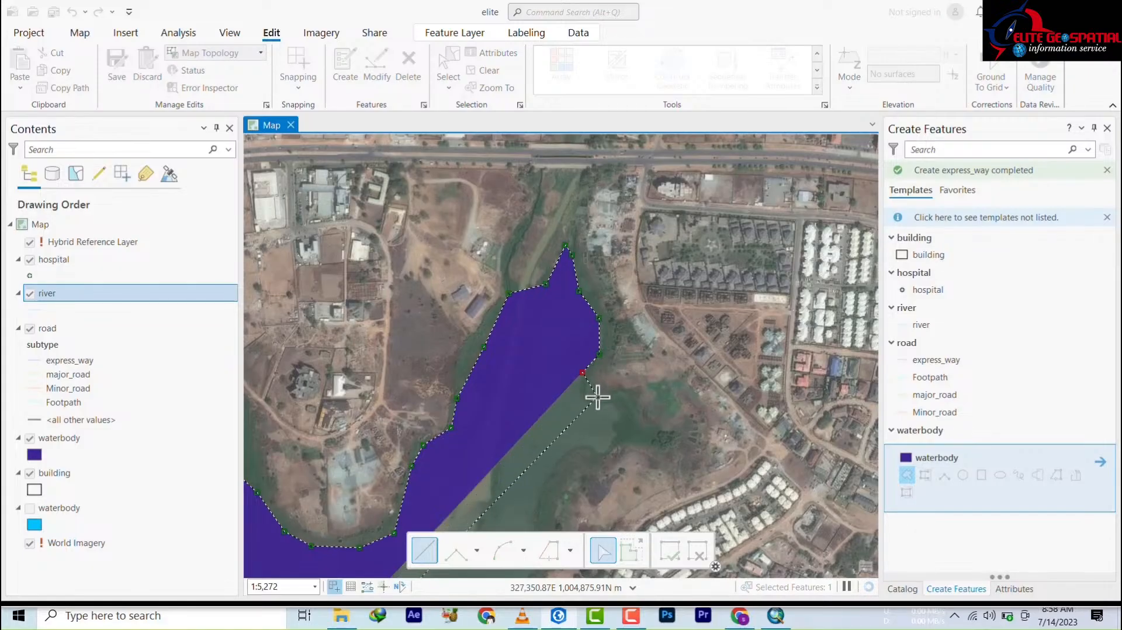
left_click(584, 401)
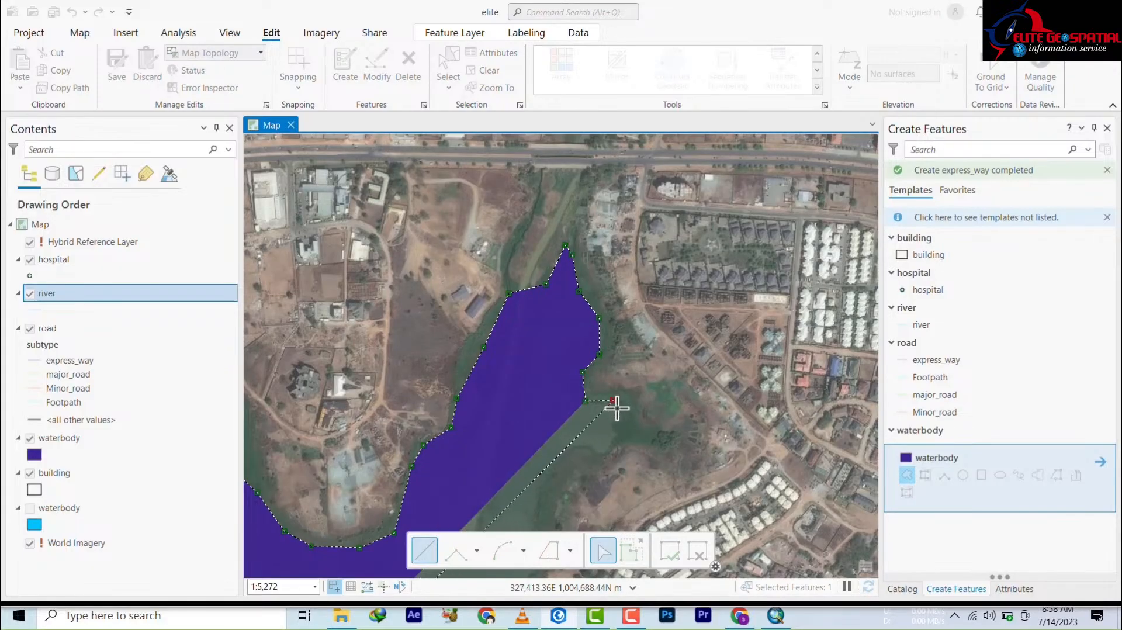
left_click(612, 400)
left_click(614, 445)
left_click(603, 453)
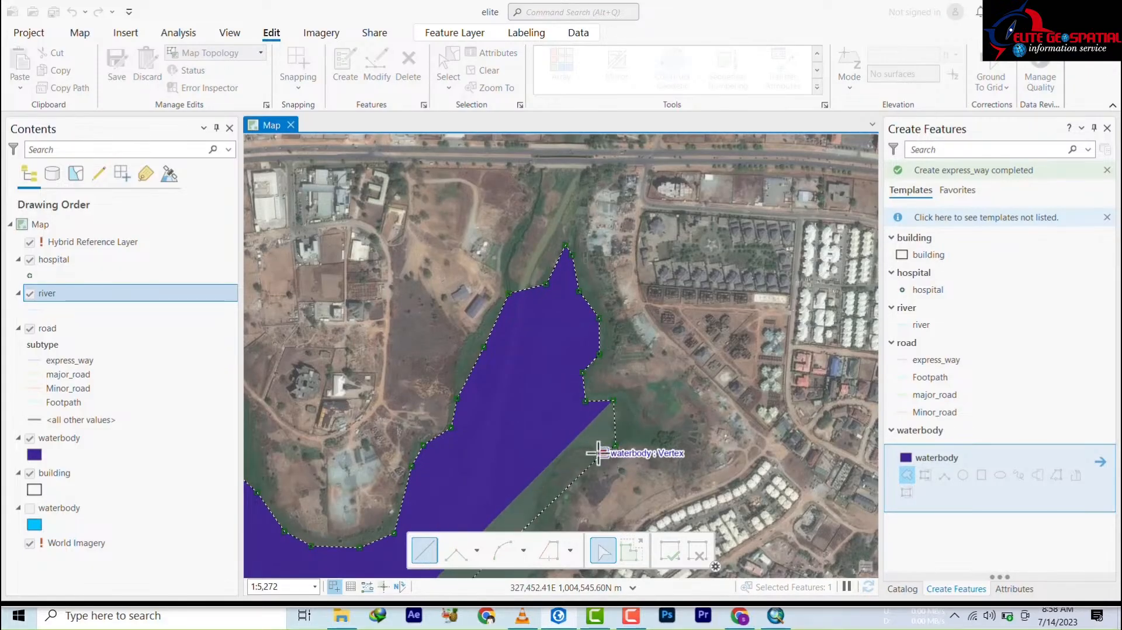
left_click(582, 452)
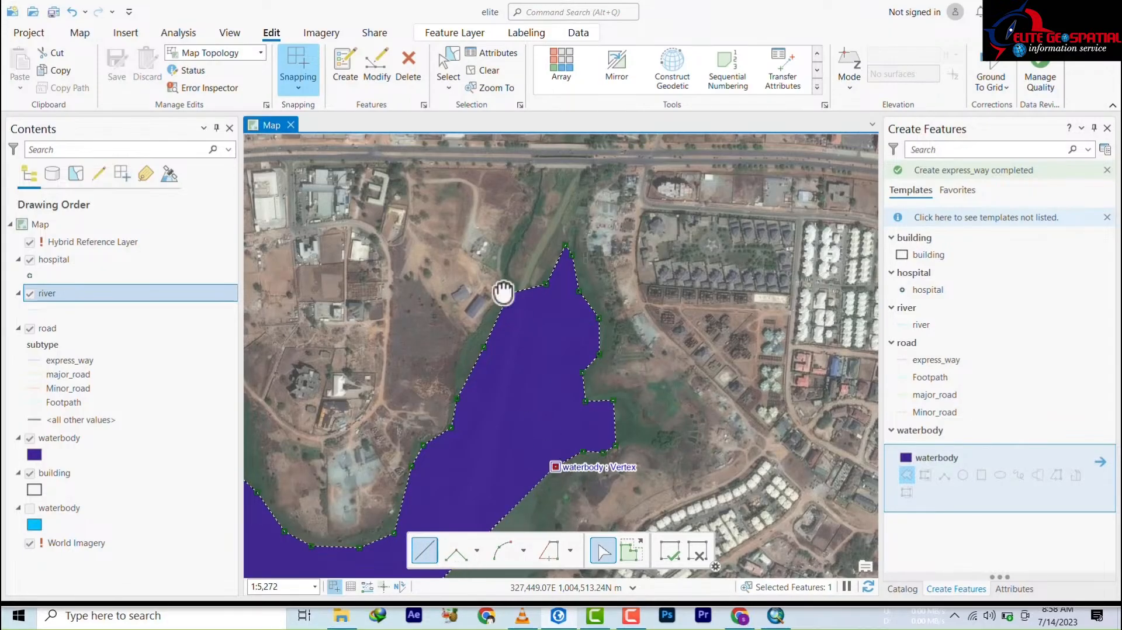
Carry the waterbody outline down the upper lake's southeastern shore and west along the highway's northern side toward the bridge.
left_click_drag(502, 292, 503, 130)
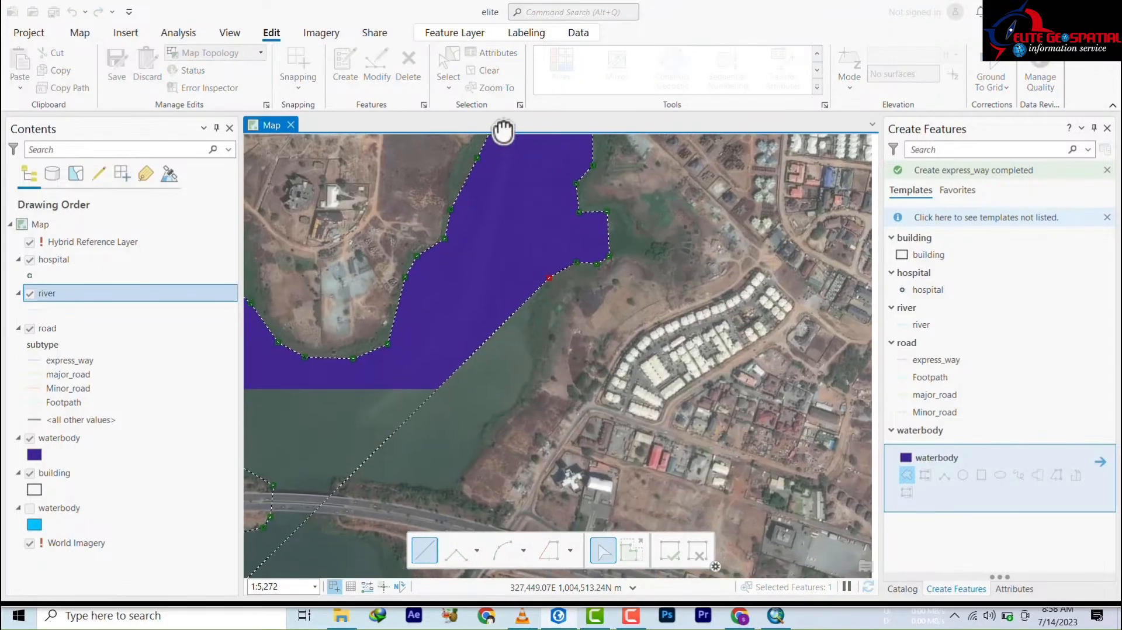
left_click(544, 296)
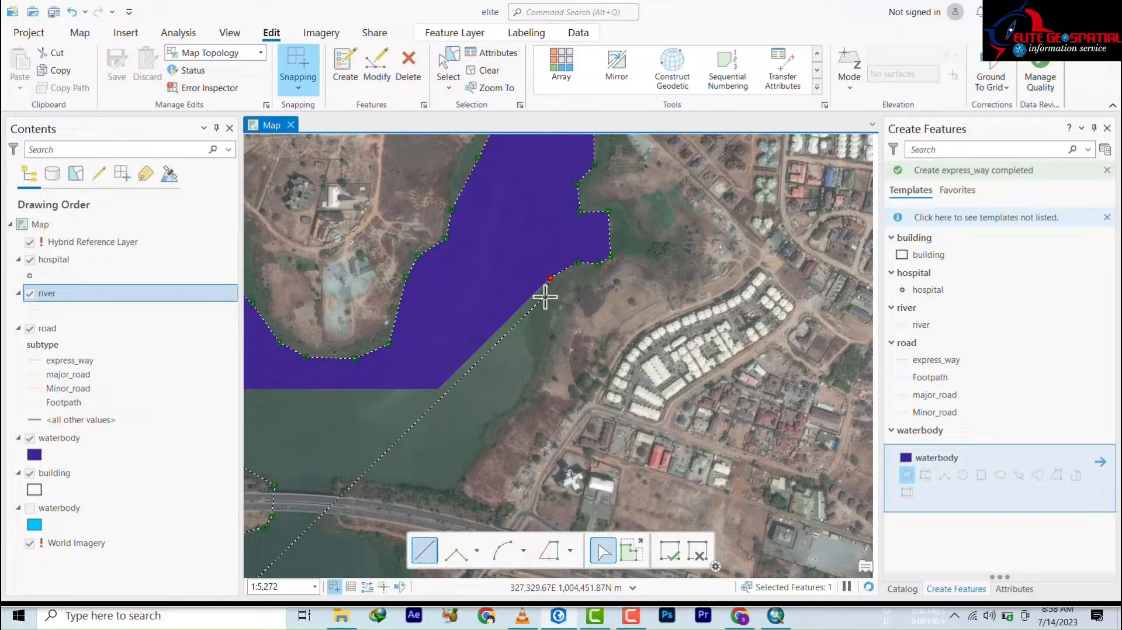
left_click(527, 331)
left_click(535, 368)
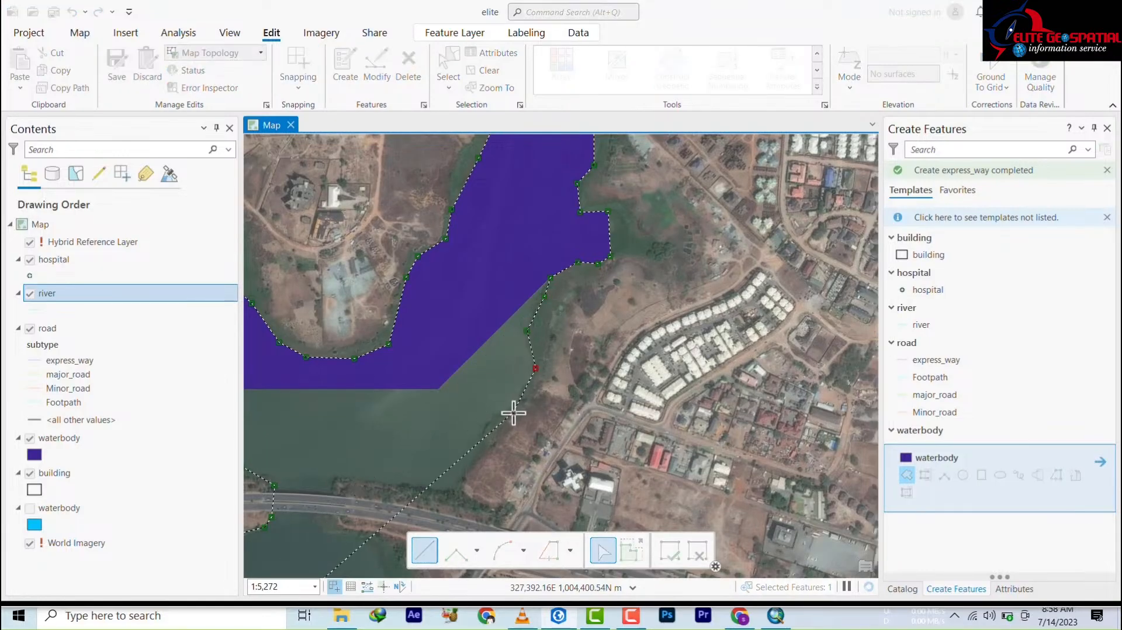
left_click(513, 412)
left_click(491, 433)
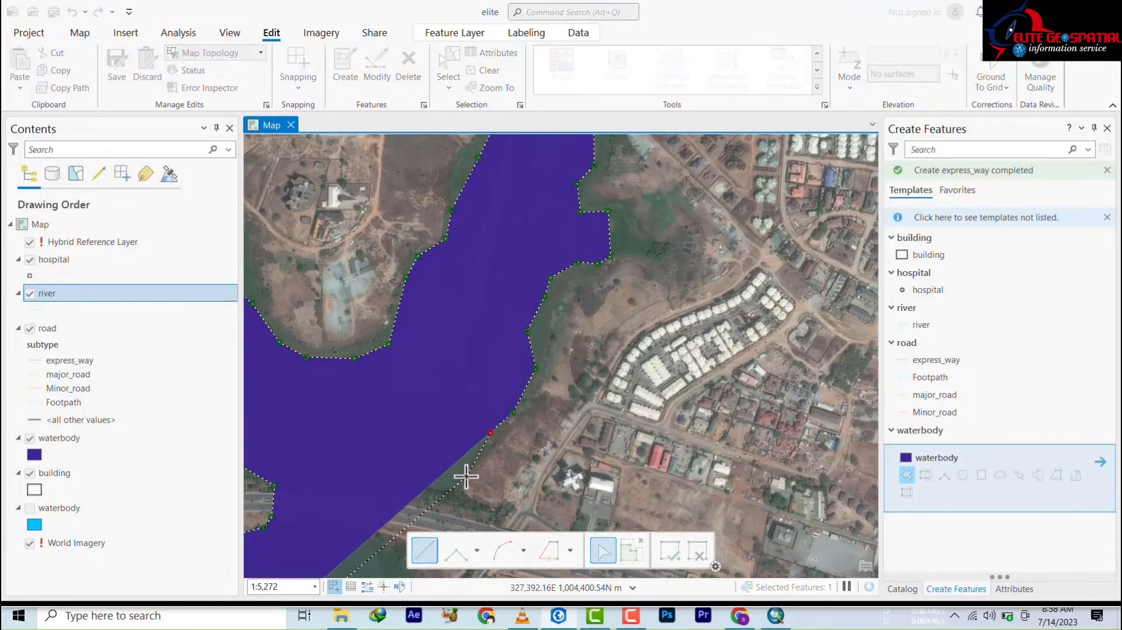
left_click(465, 475)
left_click(439, 491)
left_click(376, 493)
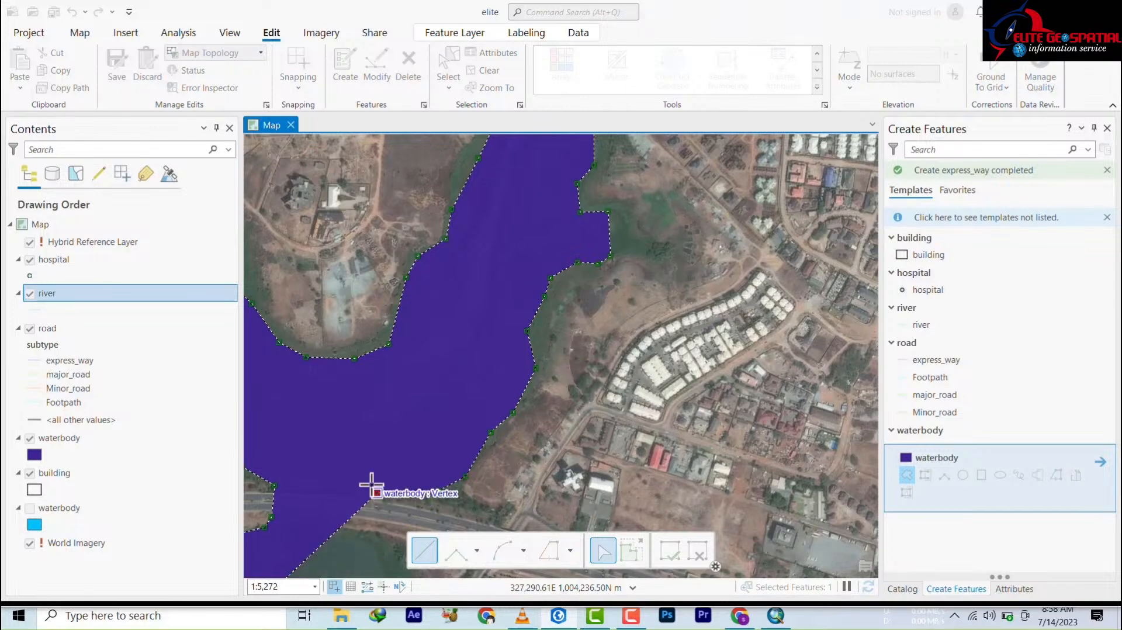
Take the waterbody outline south across the highway at the bridge's eastern end and onto the lower lake's shore.
left_click_drag(371, 483, 459, 255)
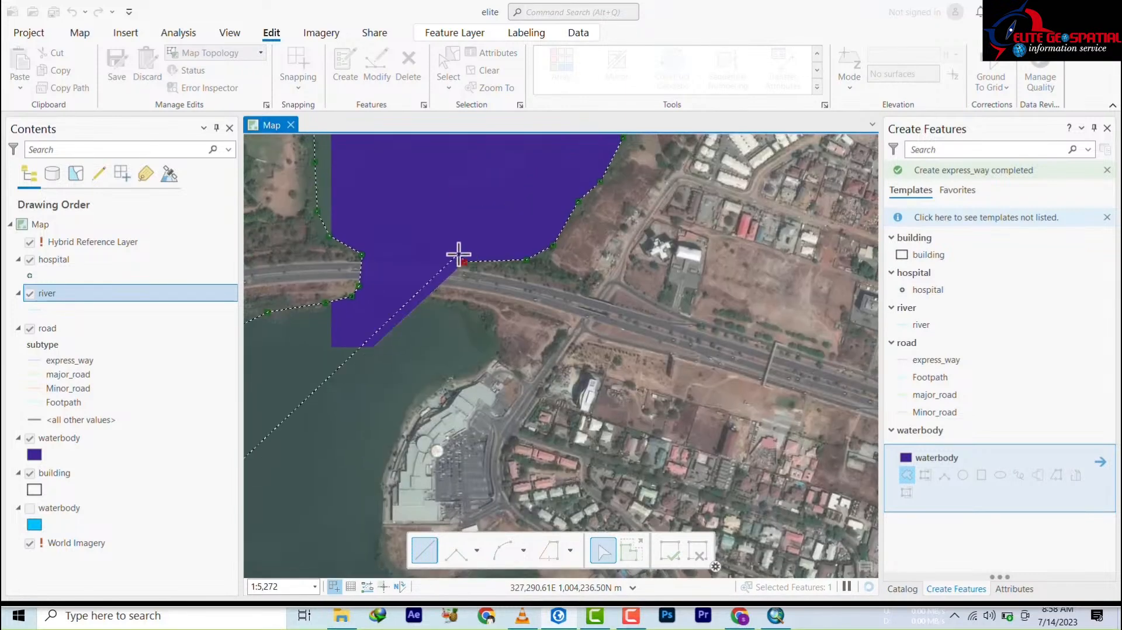
left_click(426, 245)
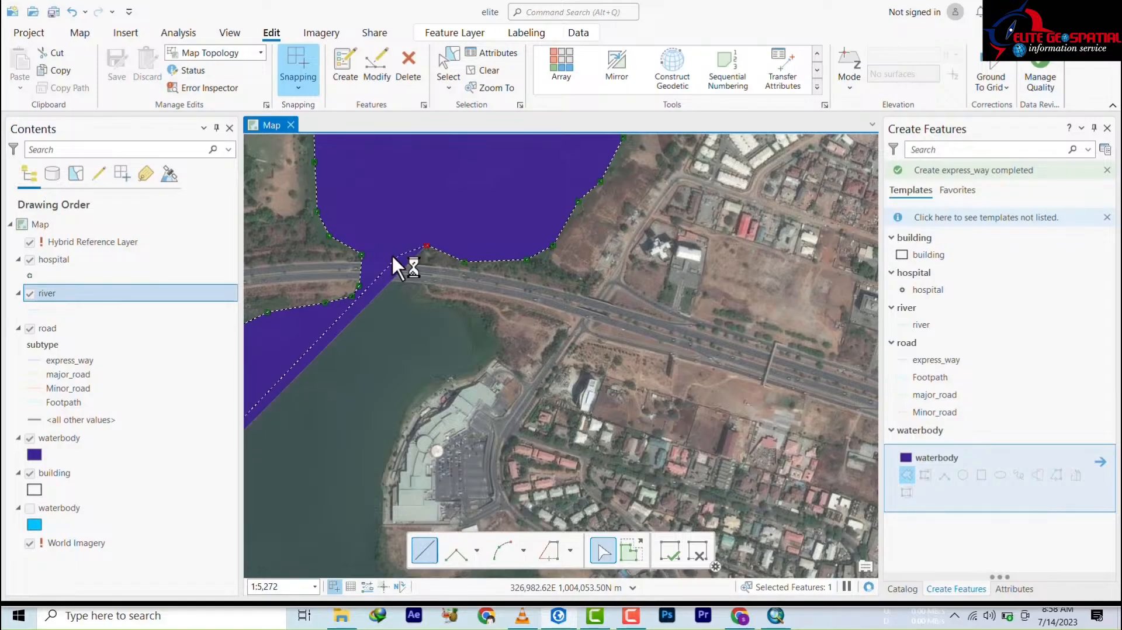
left_click(410, 250)
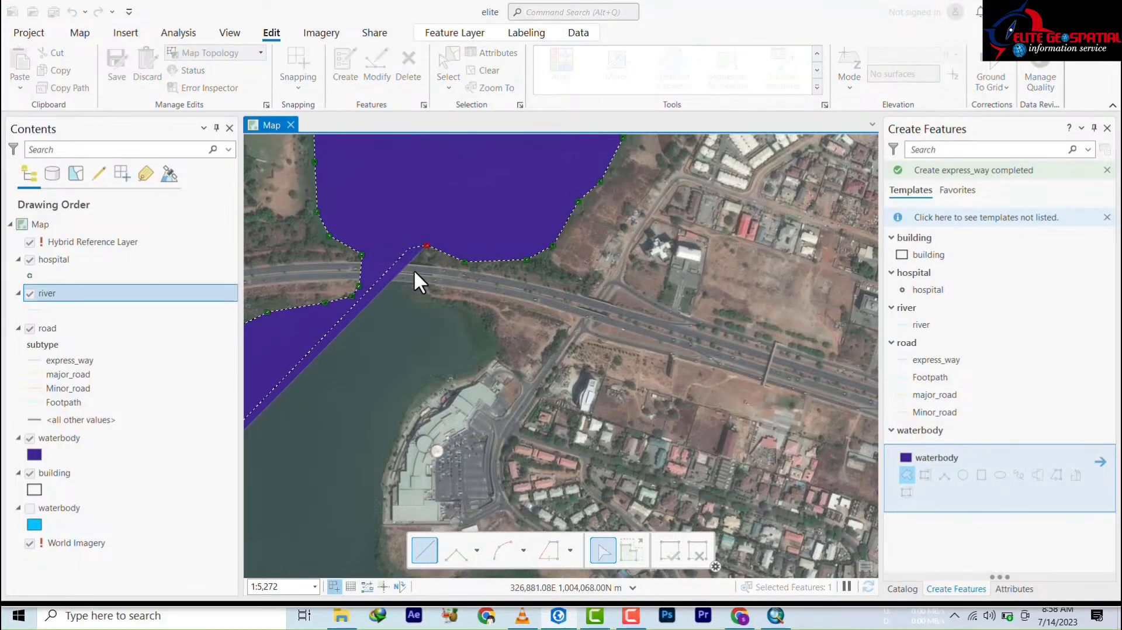
left_click(425, 291)
left_click(456, 310)
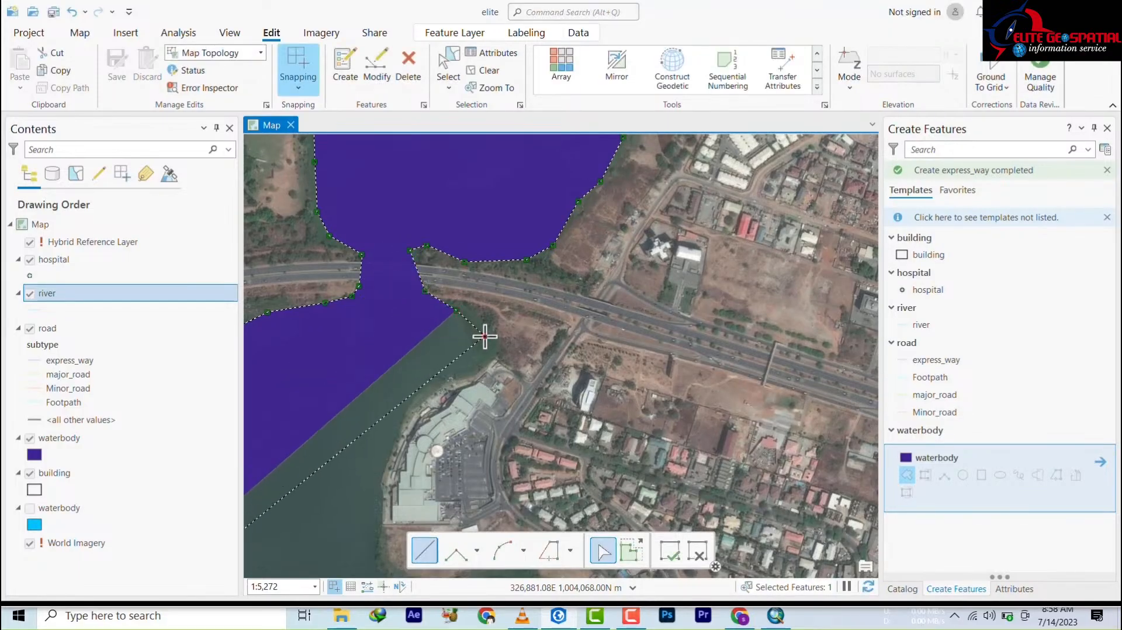
Trace the waterbody outline around the cove below the highway and along the waterfront of the large curved building.
left_click(484, 336)
left_click(484, 360)
left_click(446, 380)
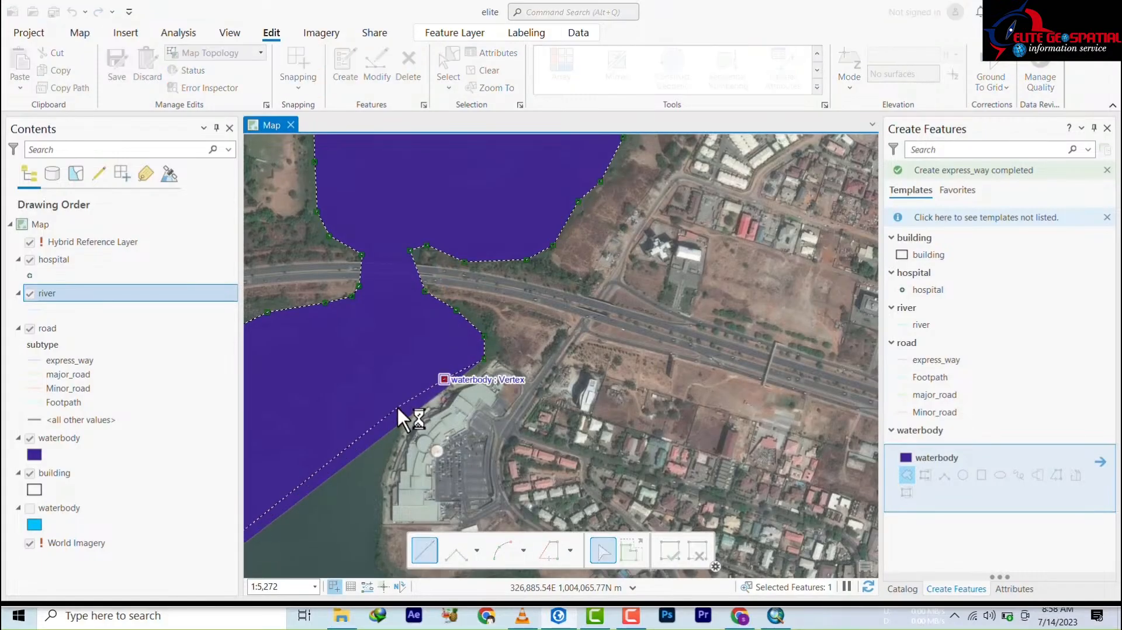
left_click(398, 408)
left_click(391, 442)
left_click(380, 489)
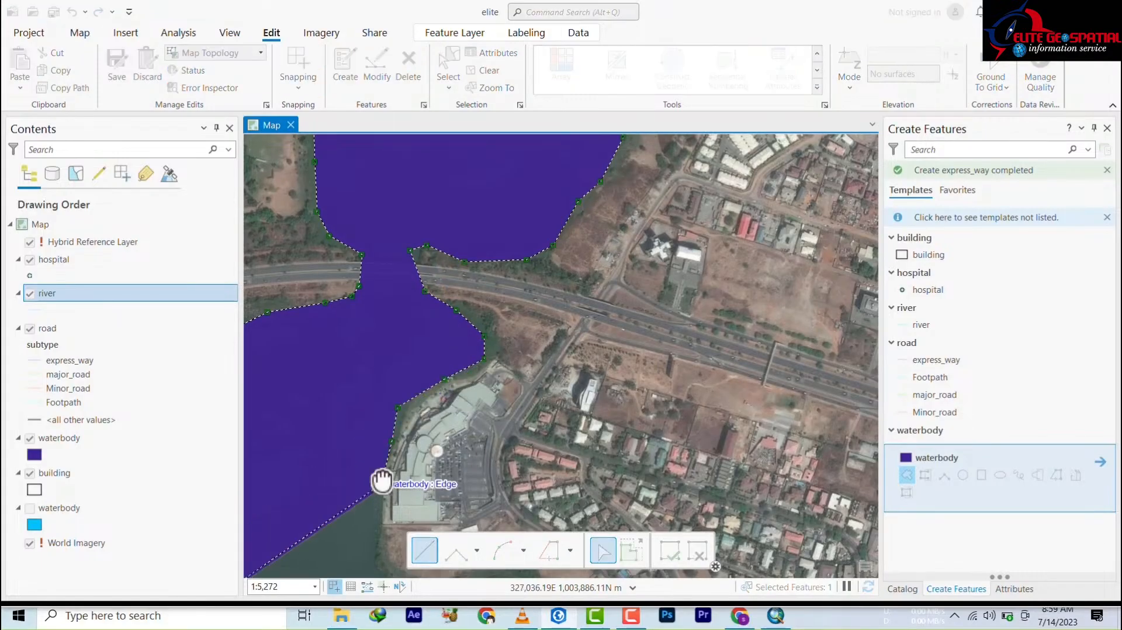
Extend the waterbody outline south past the large building and around the bare plot's edge to the inlet's northern bank.
left_click_drag(380, 483, 597, 249)
mouse_move(695, 136)
left_mouse_down()
mouse_move(591, 247)
mouse_move(523, 352)
mouse_move(680, 93)
left_mouse_up()
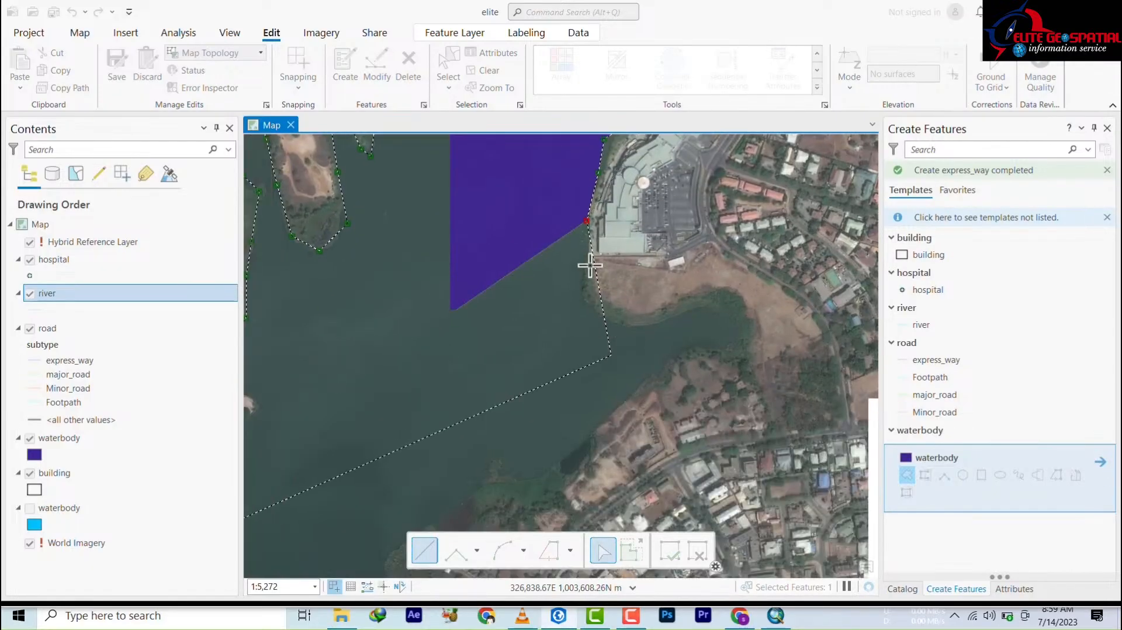
scroll(587, 269, "up", 2)
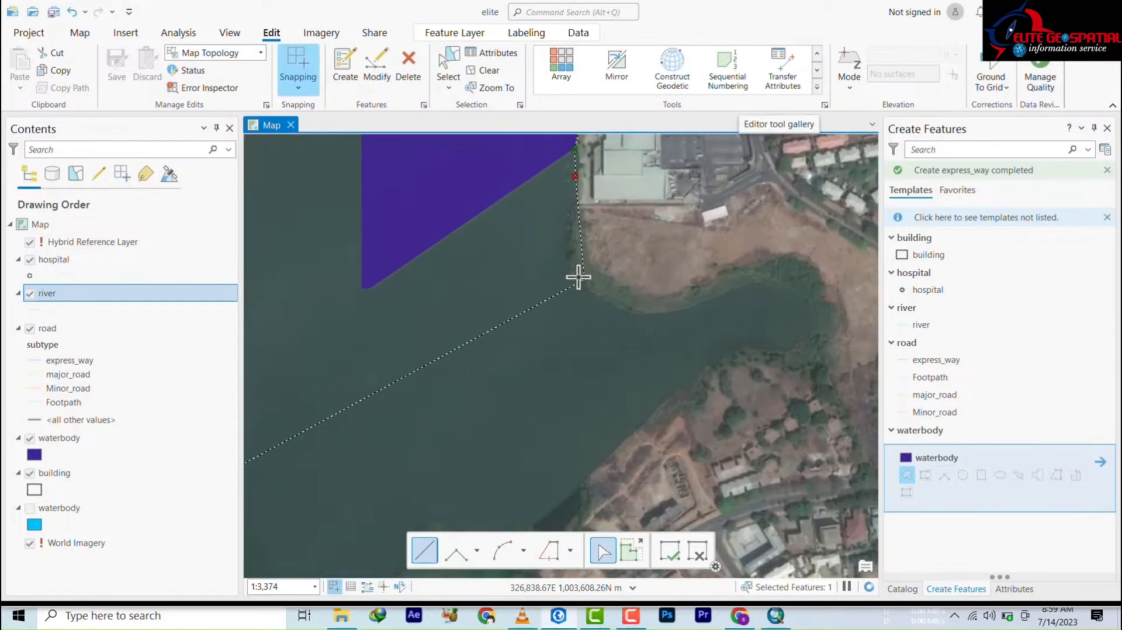
left_click(568, 250)
left_click(578, 283)
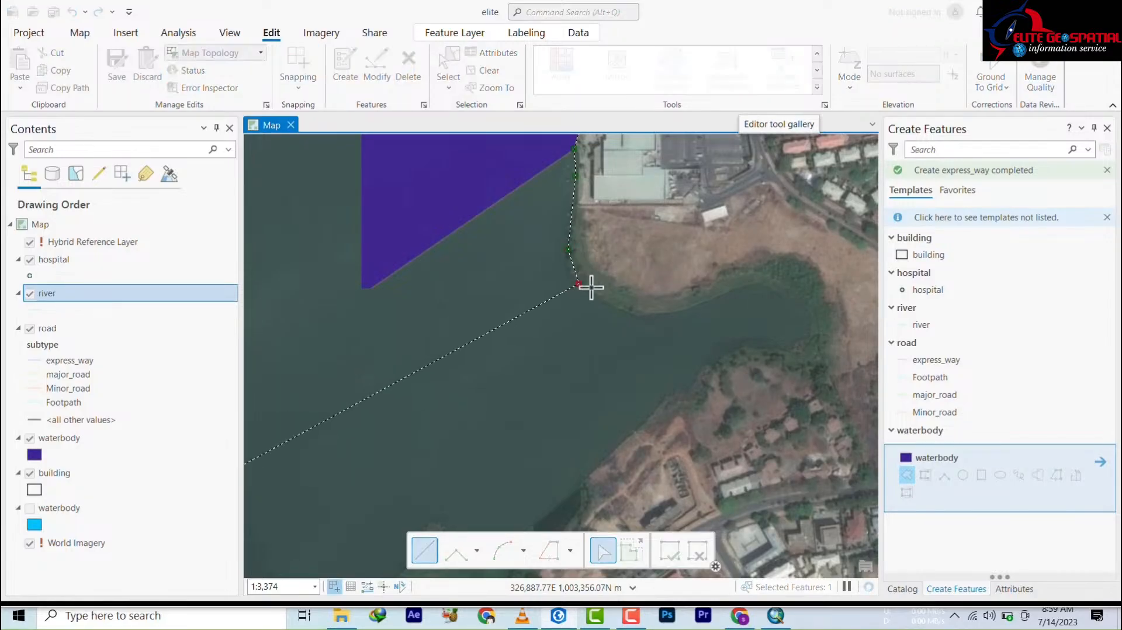
left_click(620, 305)
left_click(693, 304)
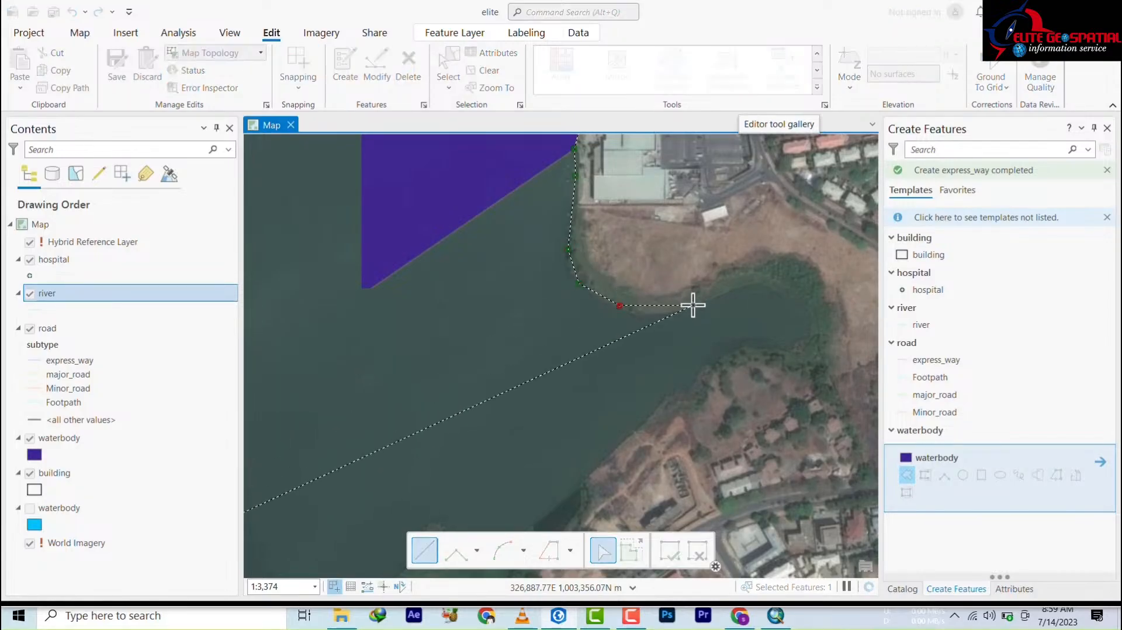
Trace the waterbody outline around the inlet's eastern head and back southwest along its southern bank.
left_click(757, 280)
left_click(793, 290)
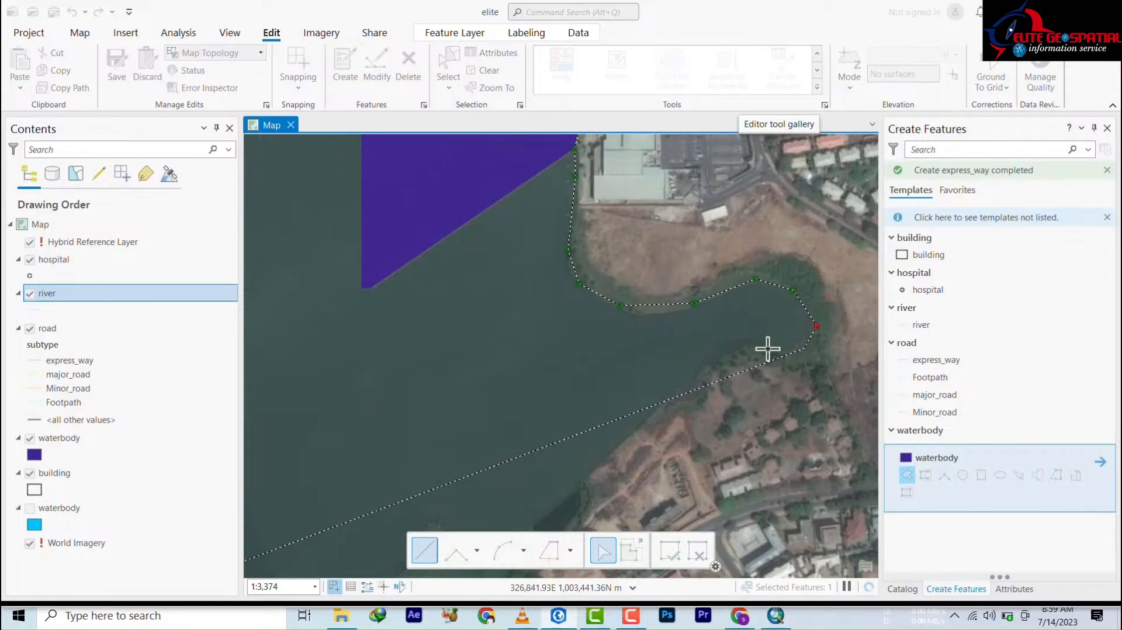
left_click(737, 343)
left_click(684, 389)
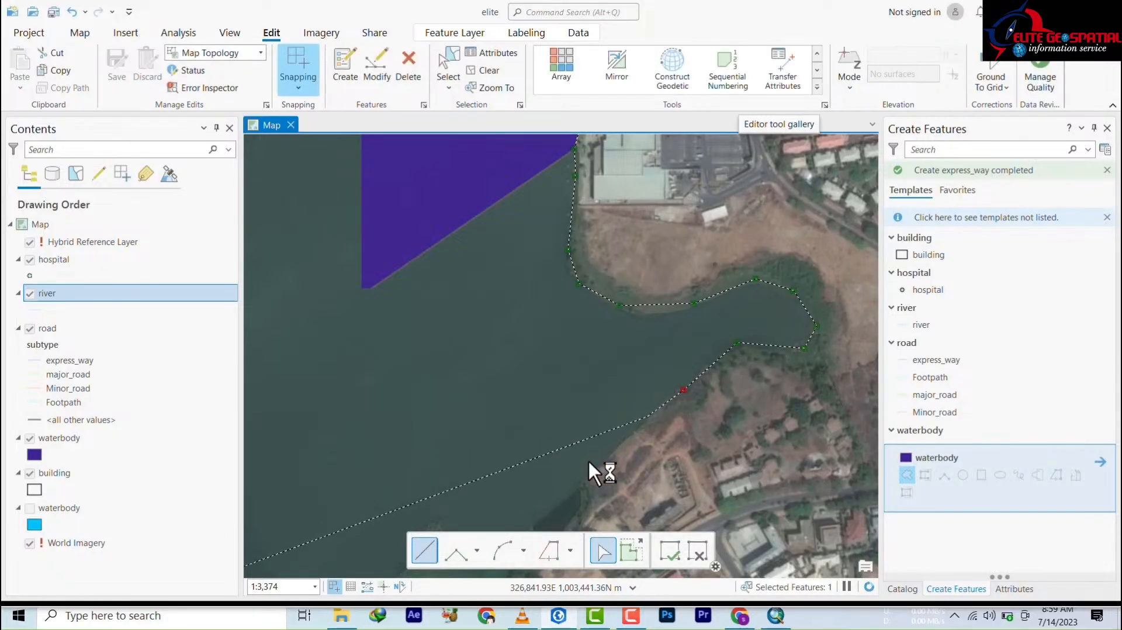
left_click(593, 462)
Trace the waterbody outline along the lower lake's southeastern shore, around the wooded bulge, to the high-resolution imagery's southern edge.
scroll(592, 461, "up", 2)
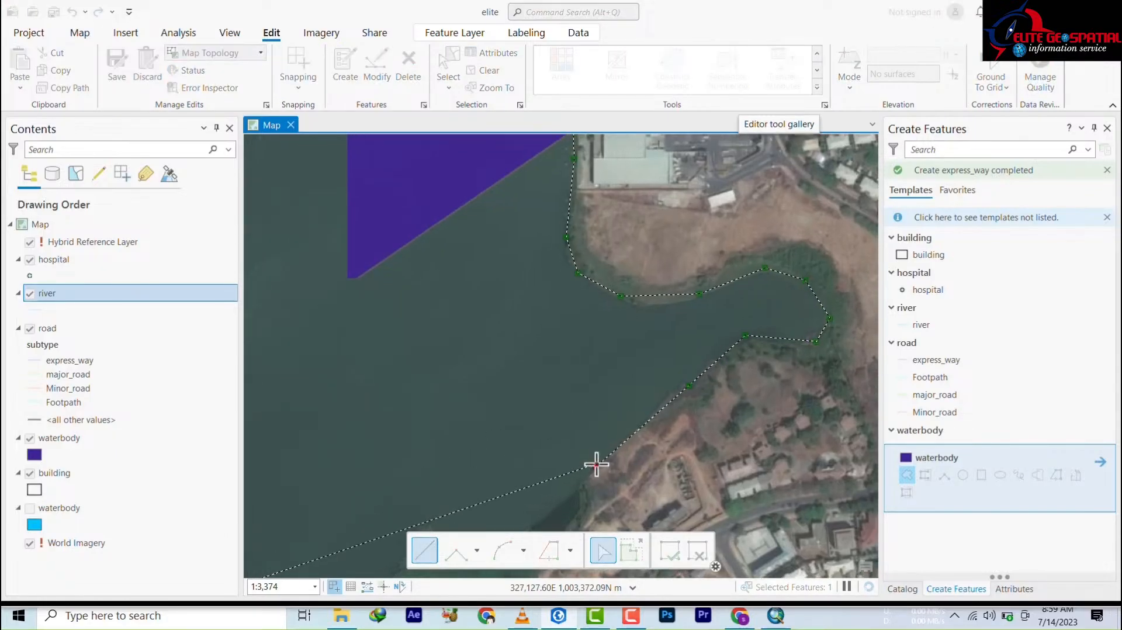
scroll(596, 463, "down", 7)
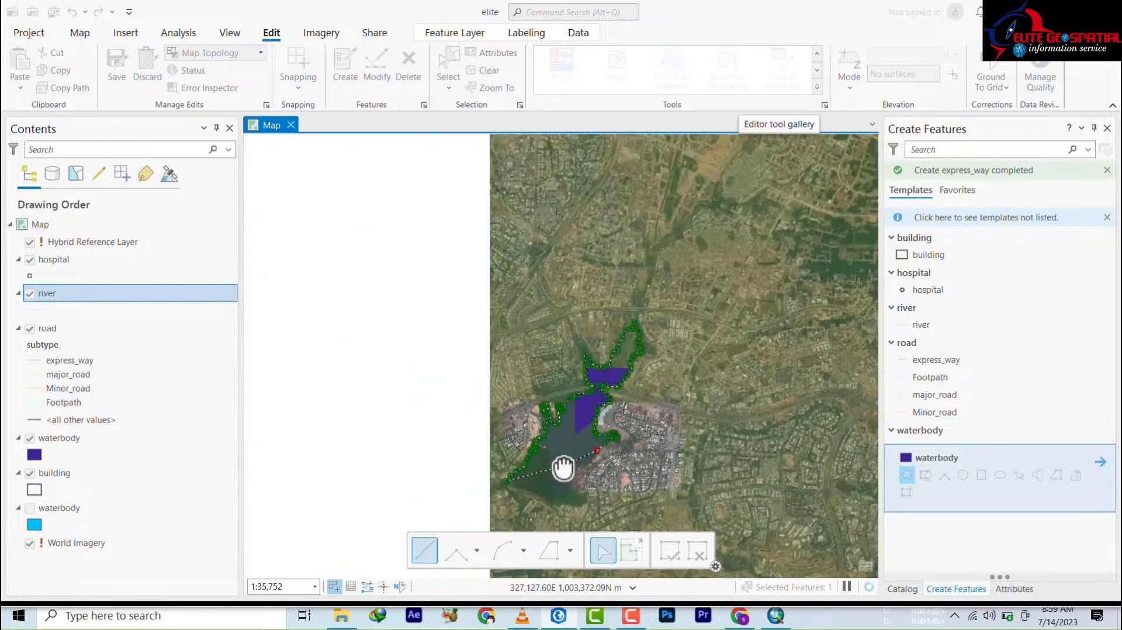
left_click_drag(563, 466, 577, 233)
scroll(576, 222, "up", 1)
scroll(584, 220, "up", 1)
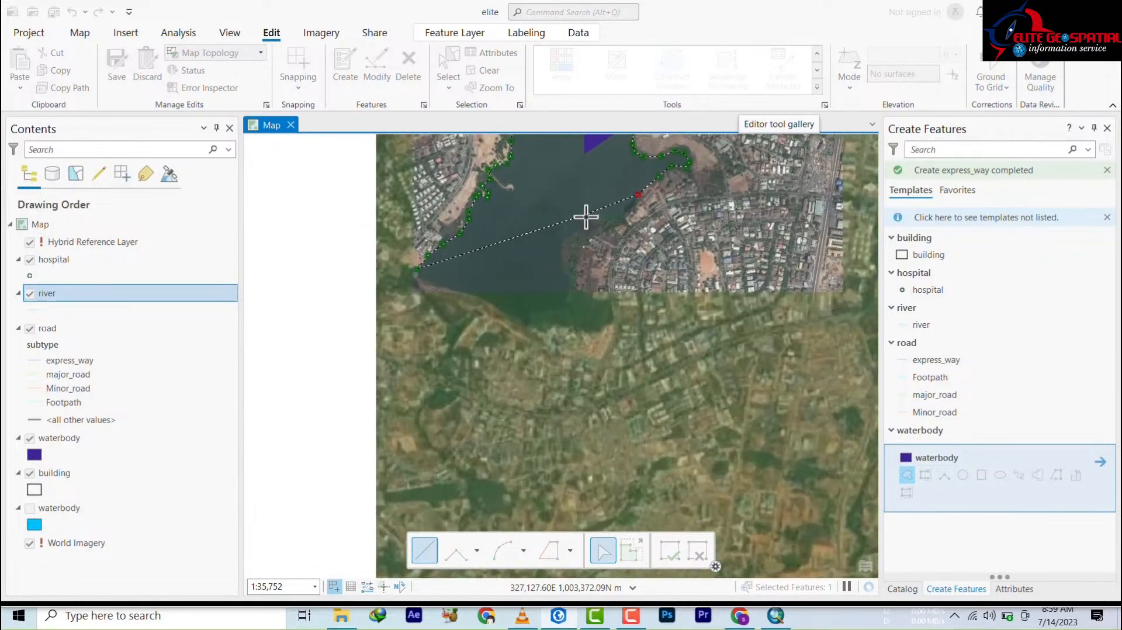
left_click(625, 209)
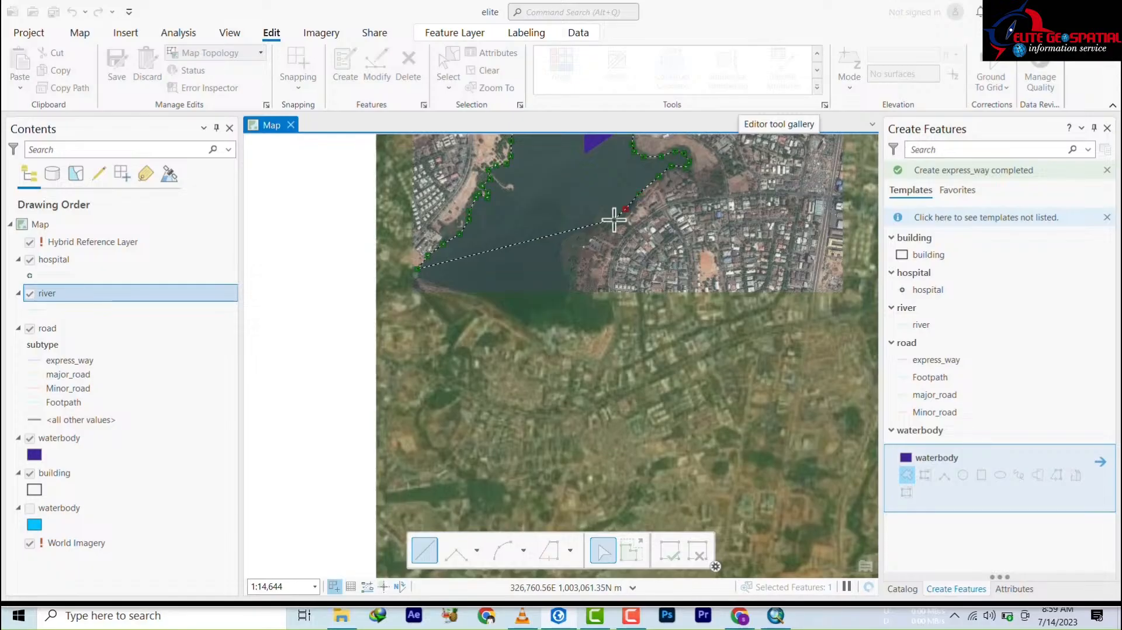
left_click(612, 219)
left_click(587, 217)
left_click(566, 234)
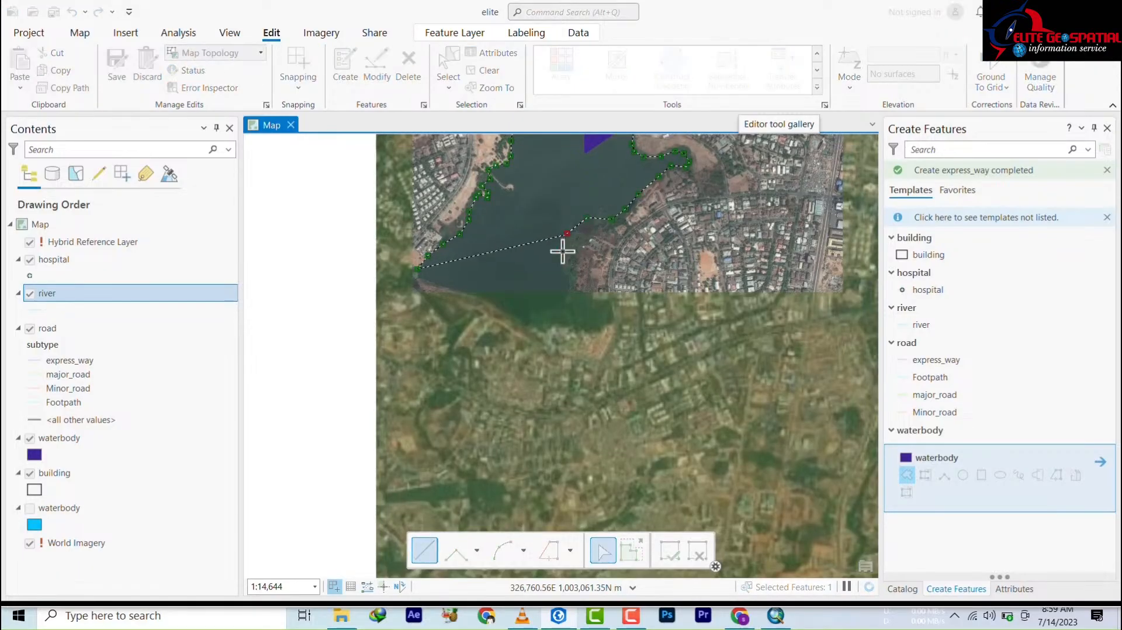
left_click(562, 253)
left_click(584, 296)
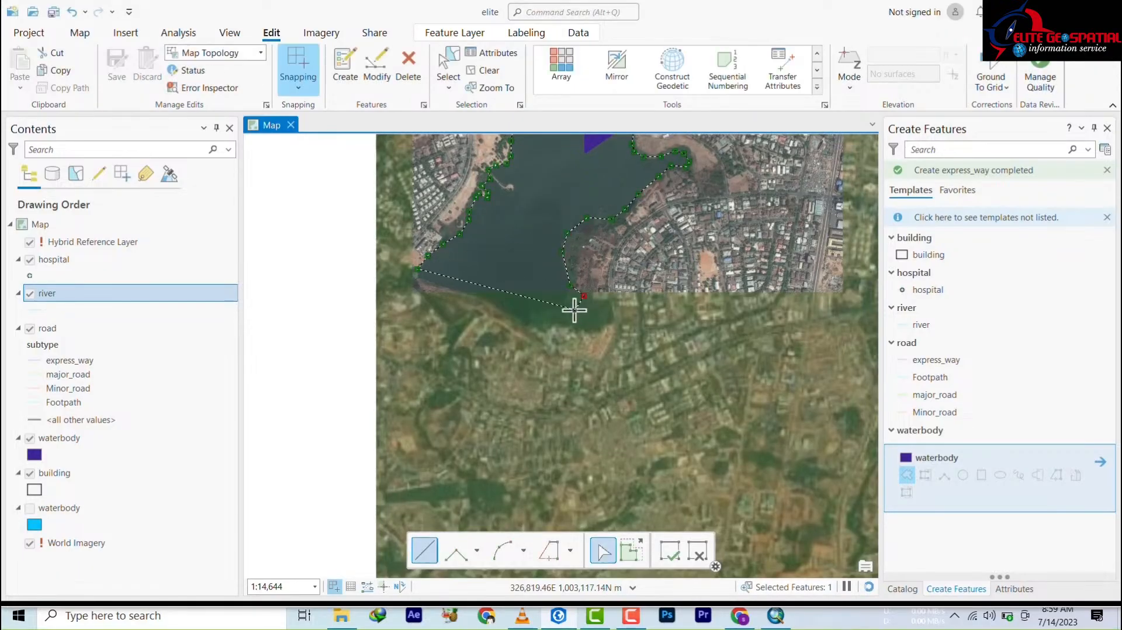
Trace the waterbody outline along the lake's southern shore back toward its western corner and finish the polygon.
left_click(573, 310)
left_click(547, 324)
left_click(527, 322)
left_click(512, 318)
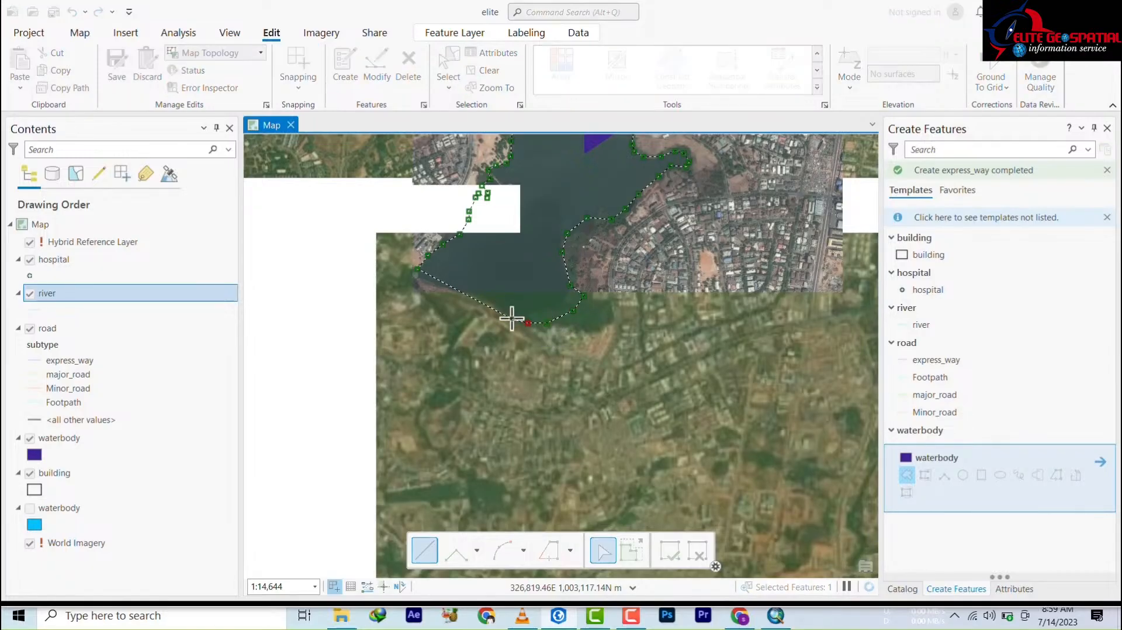
left_click(480, 301)
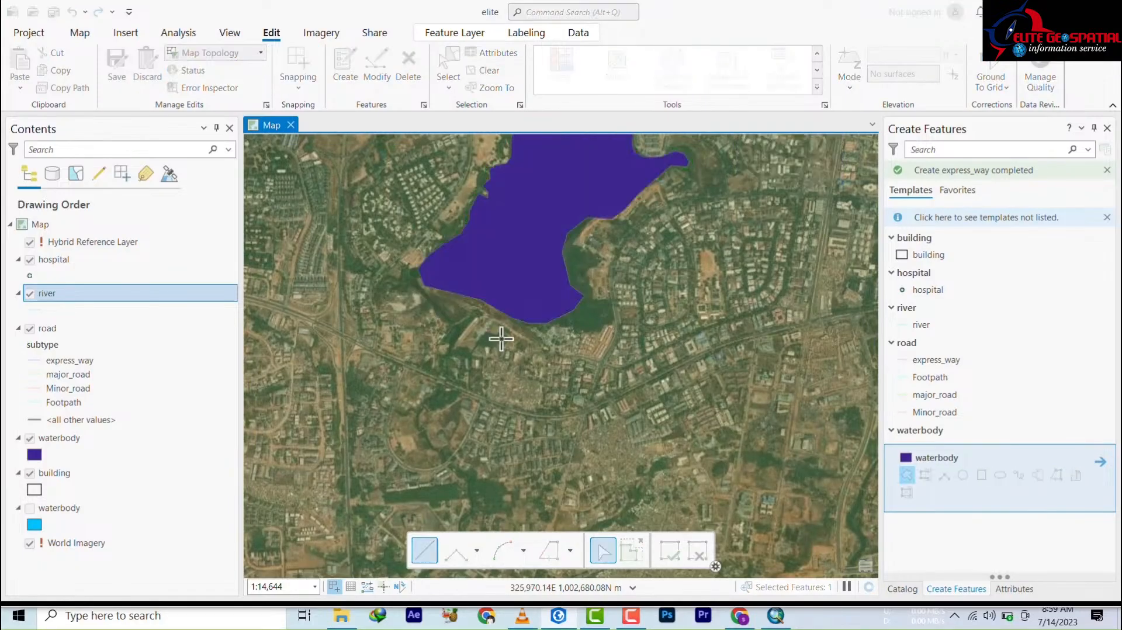
Set the name attribute of the new waterbody polygon to "jabi lake" and end the waterbody drawing.
scroll(502, 411, "up", 1)
scroll(501, 412, "up", 2)
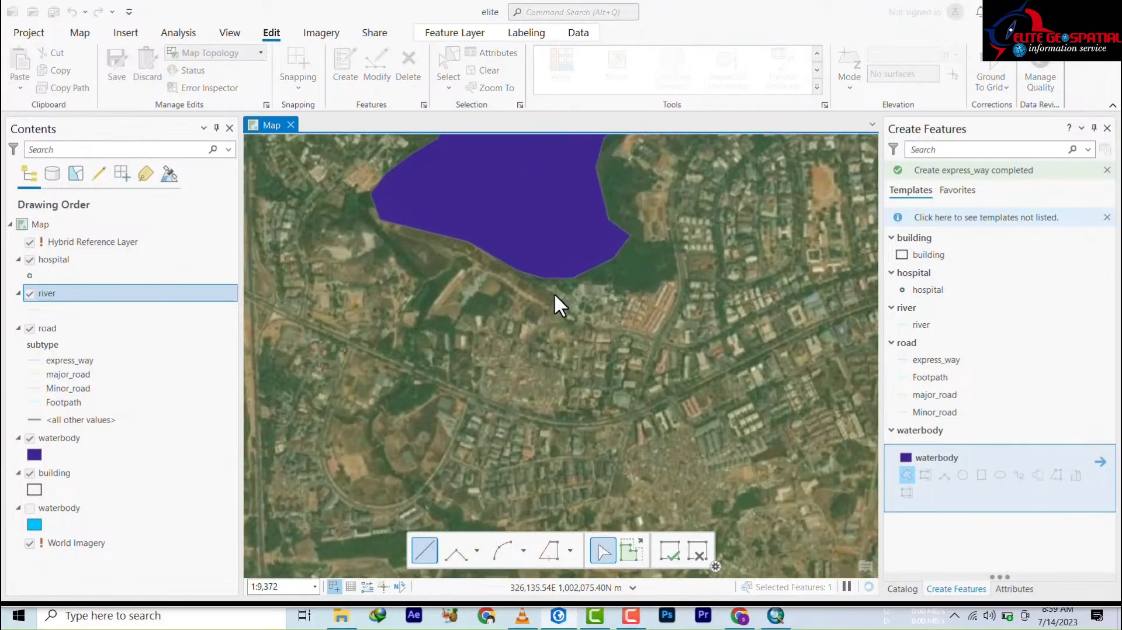
scroll(554, 292, "down", 10)
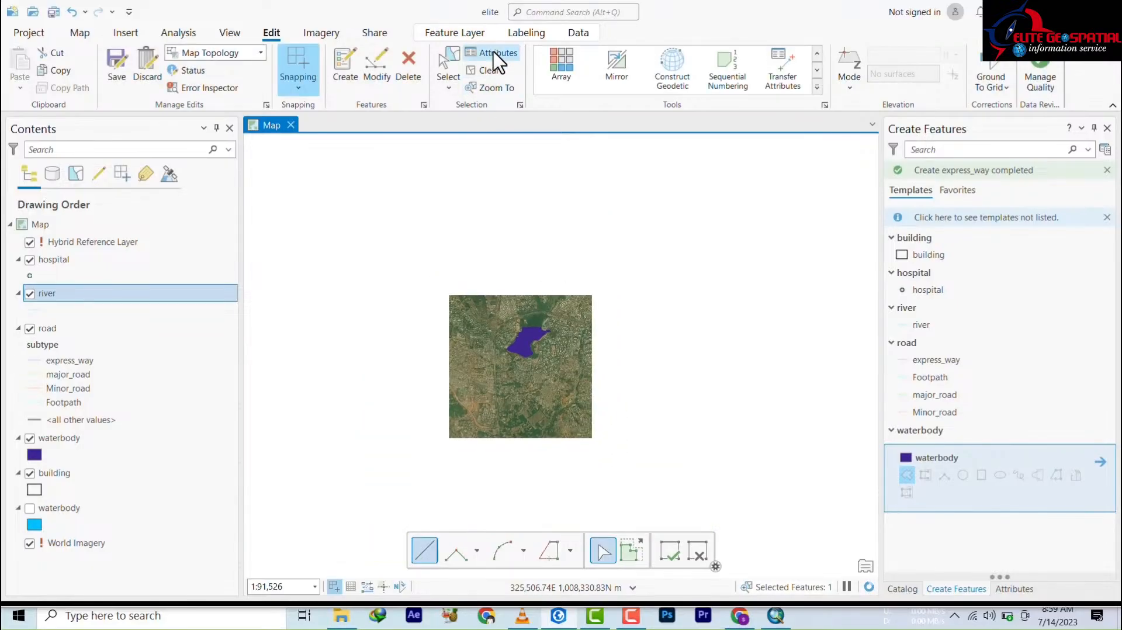
left_click(493, 53)
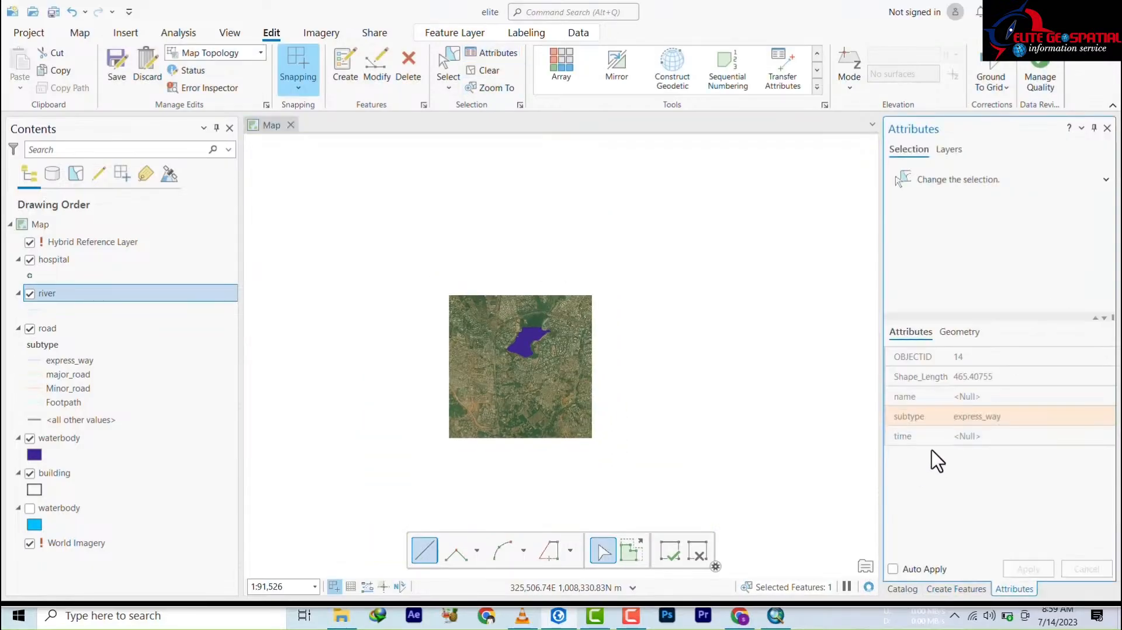
left_click(967, 396)
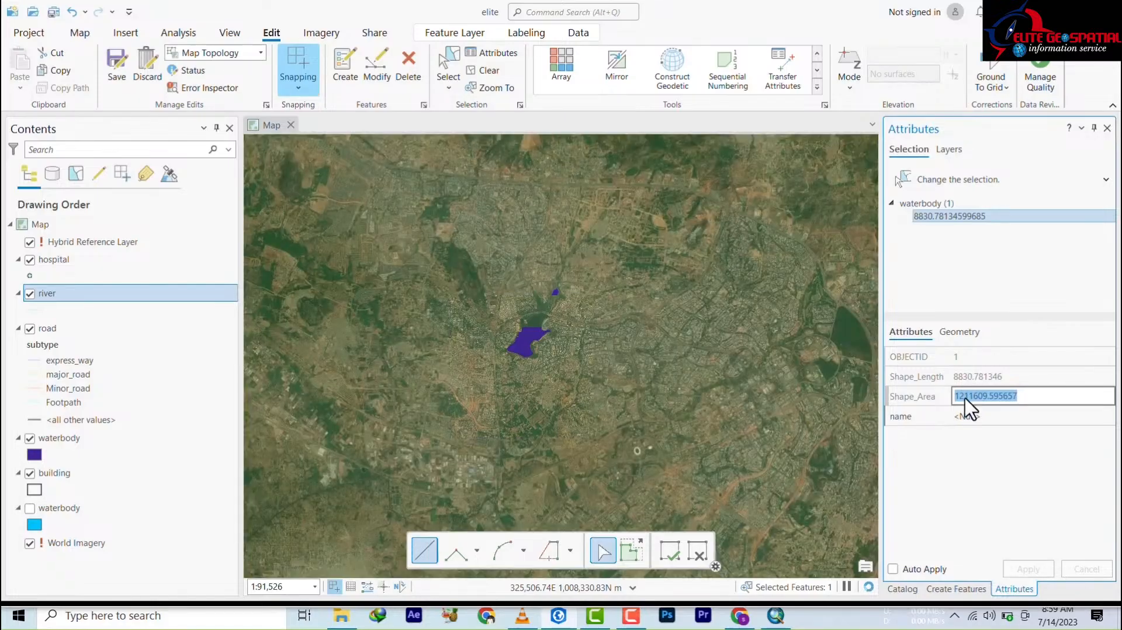
left_click(968, 416)
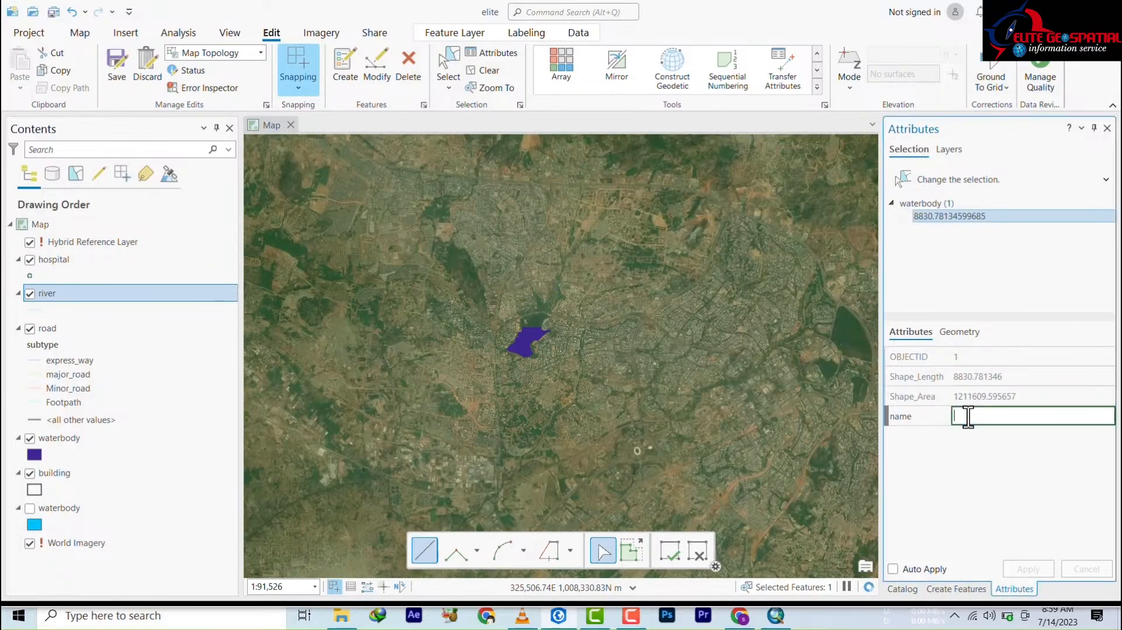
type("jab")
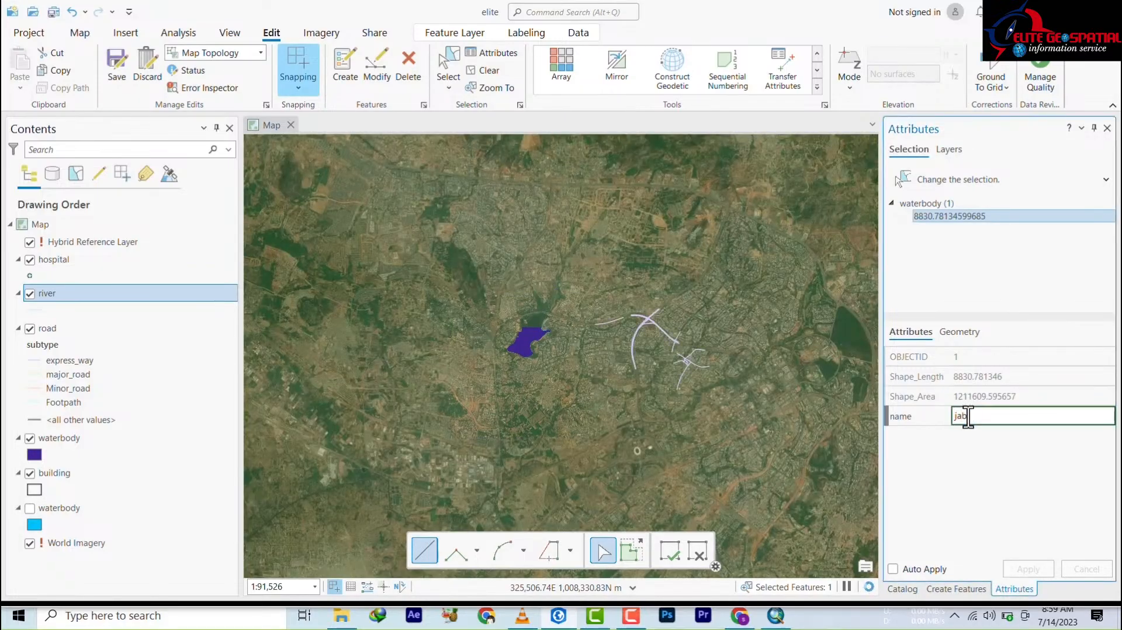
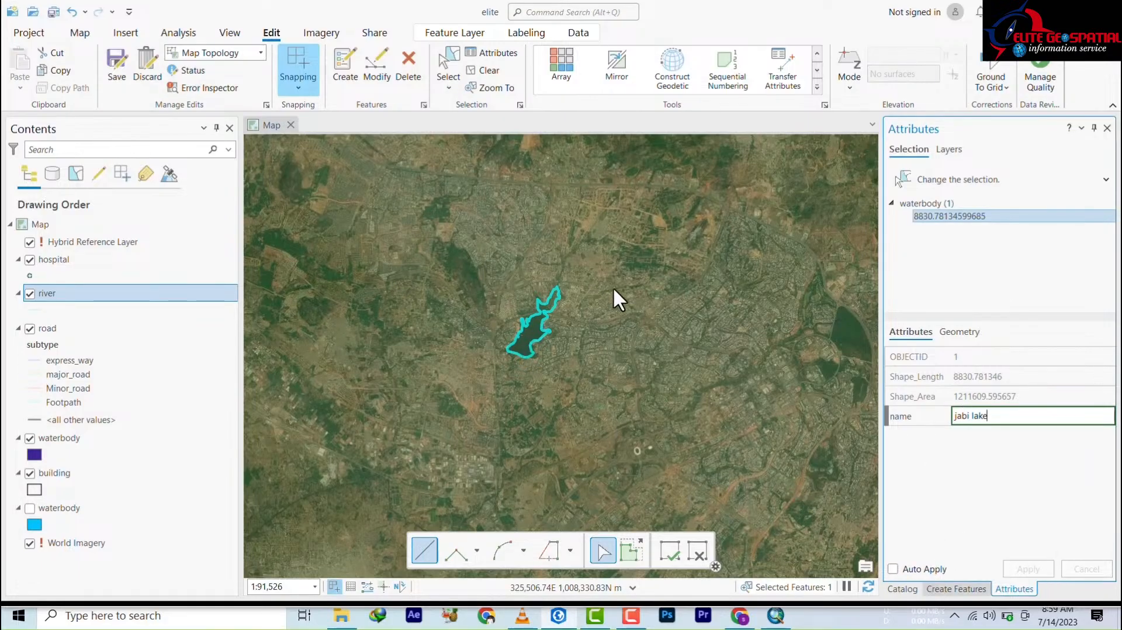
left_click(610, 348)
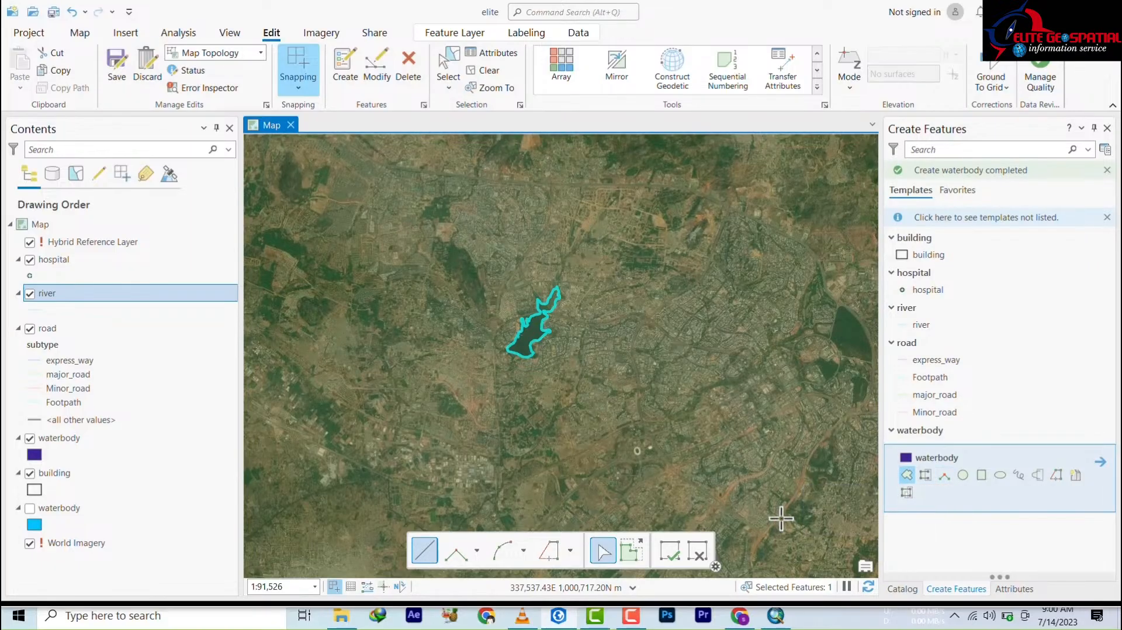
left_click(670, 552)
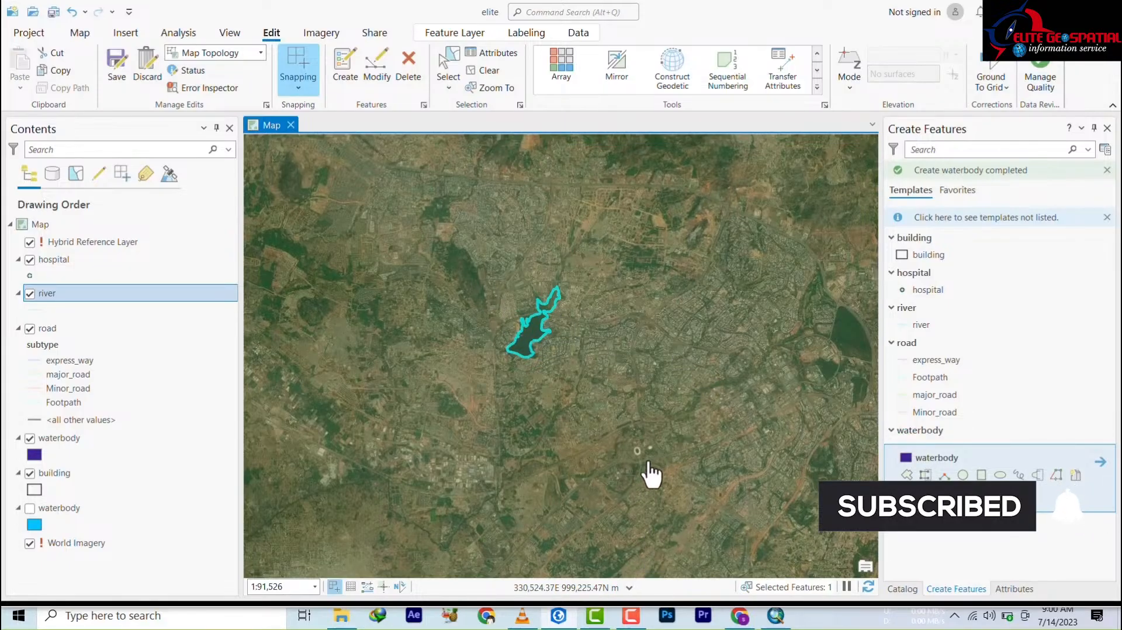
Save all edits to the waterbody layer, opting not to show the confirmation dialog again.
scroll(429, 564, "up", 2)
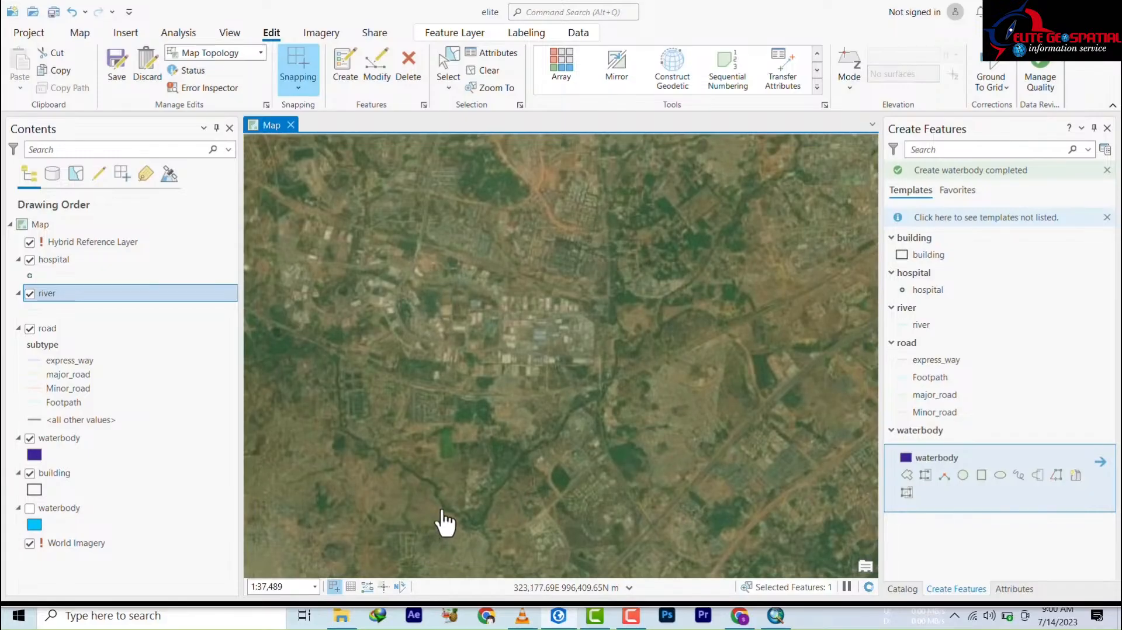
scroll(445, 528, "up", 2)
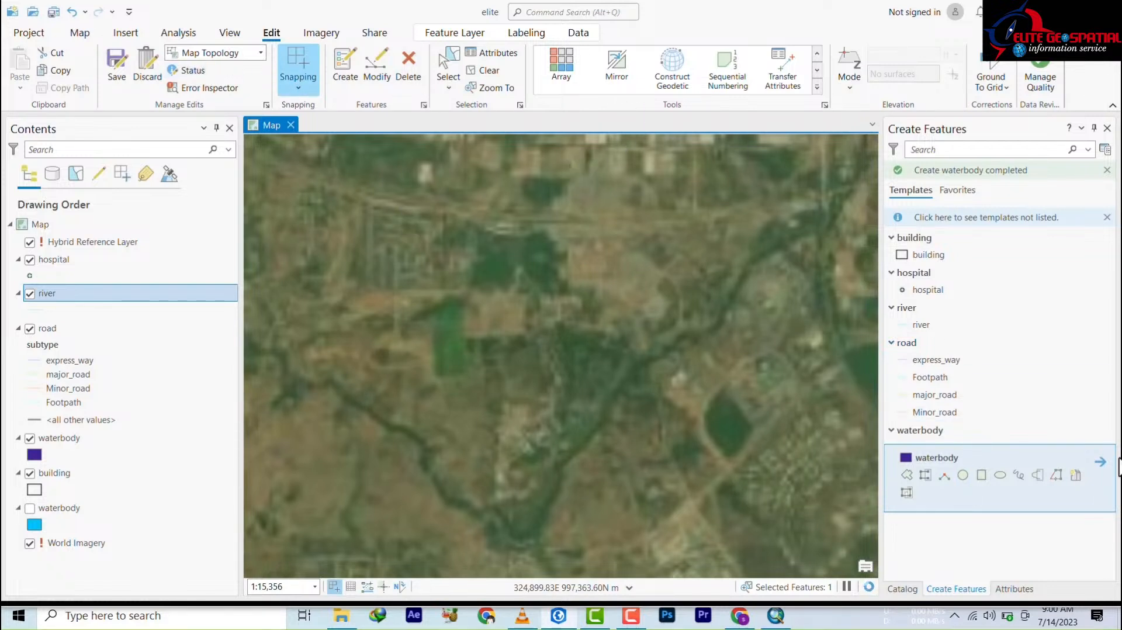
left_click(115, 80)
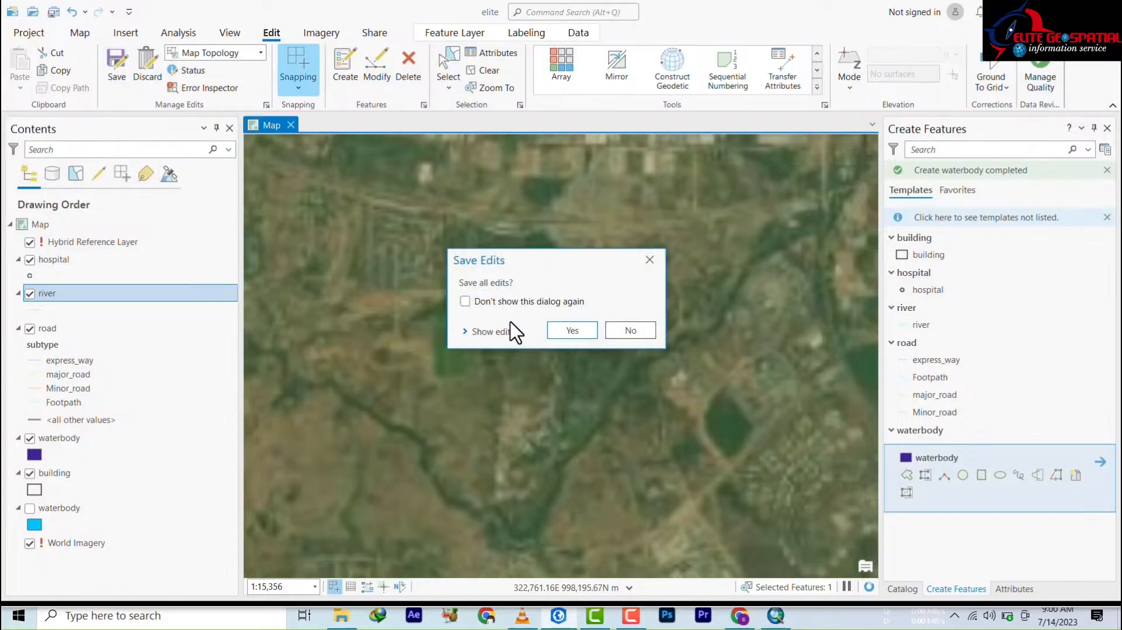
left_click(462, 301)
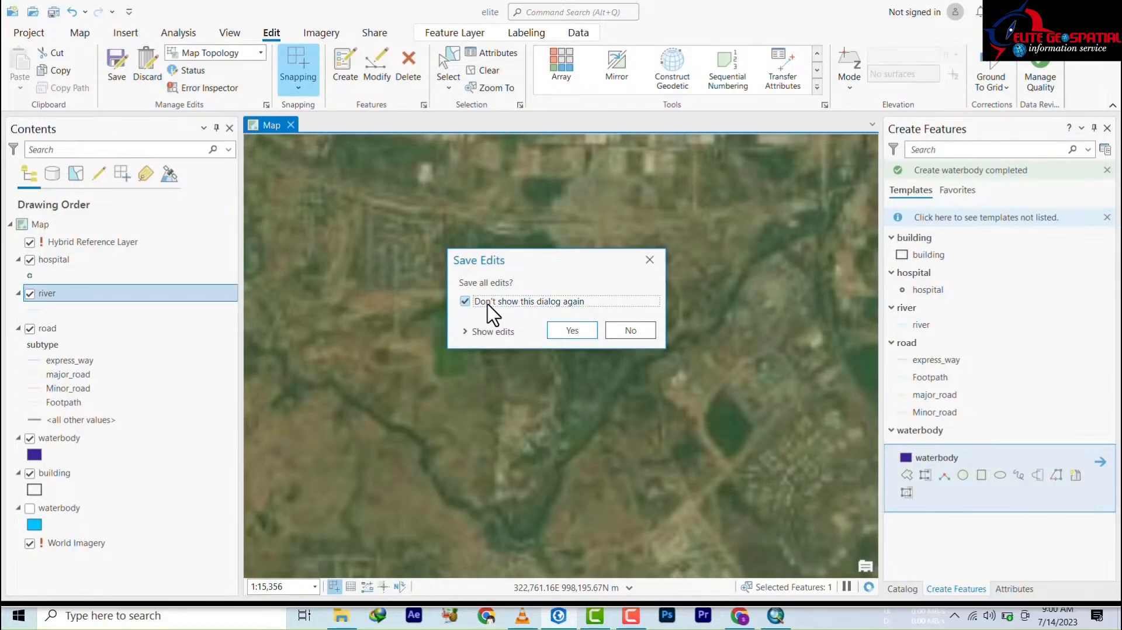
left_click(467, 332)
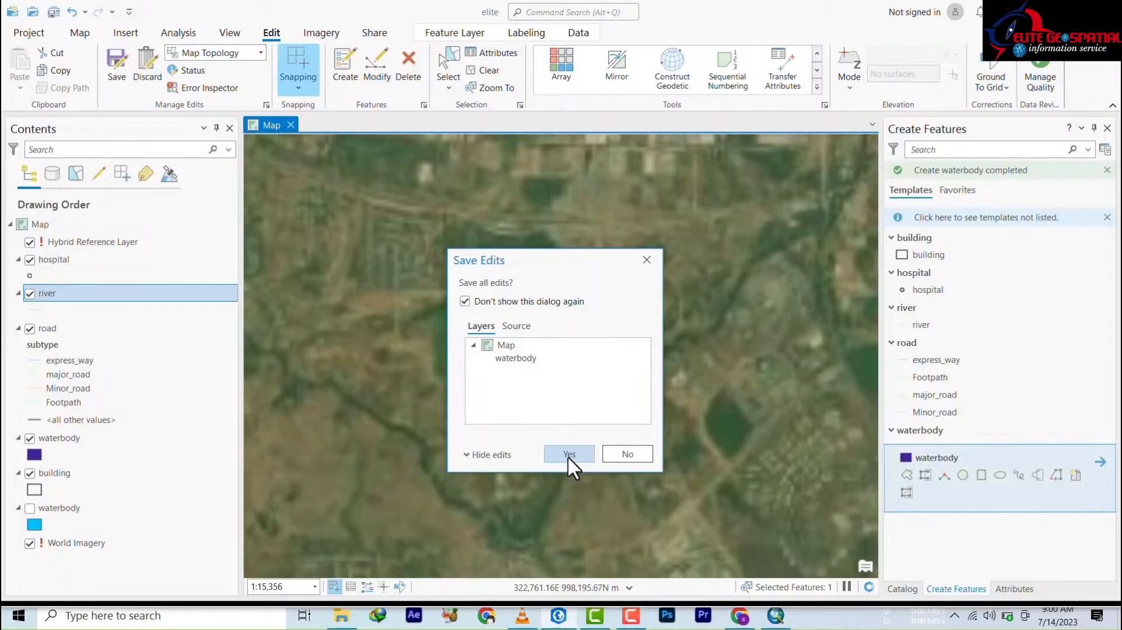
left_click(567, 455)
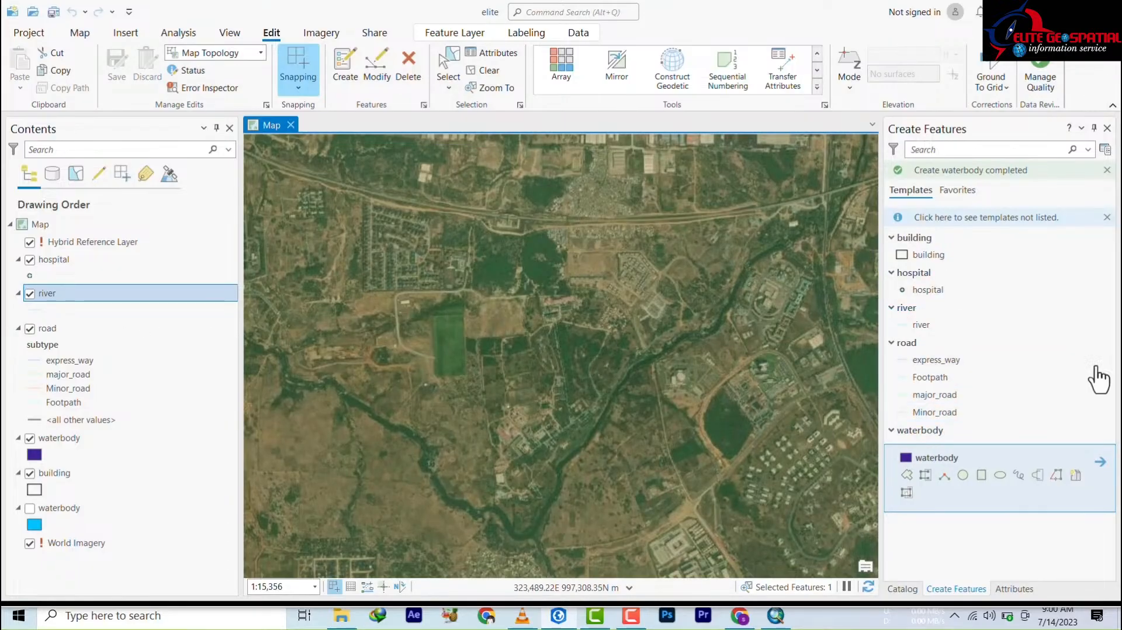
Start a line with the river template on the stream north of the highway and trace it south across the highway.
left_click(892, 238)
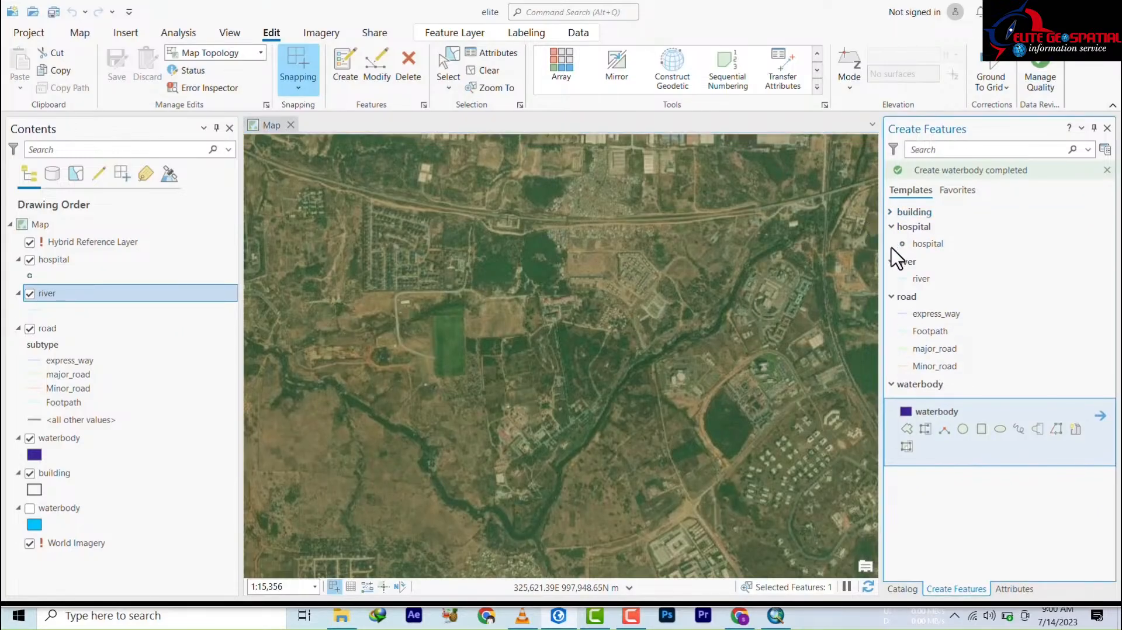
left_click(921, 305)
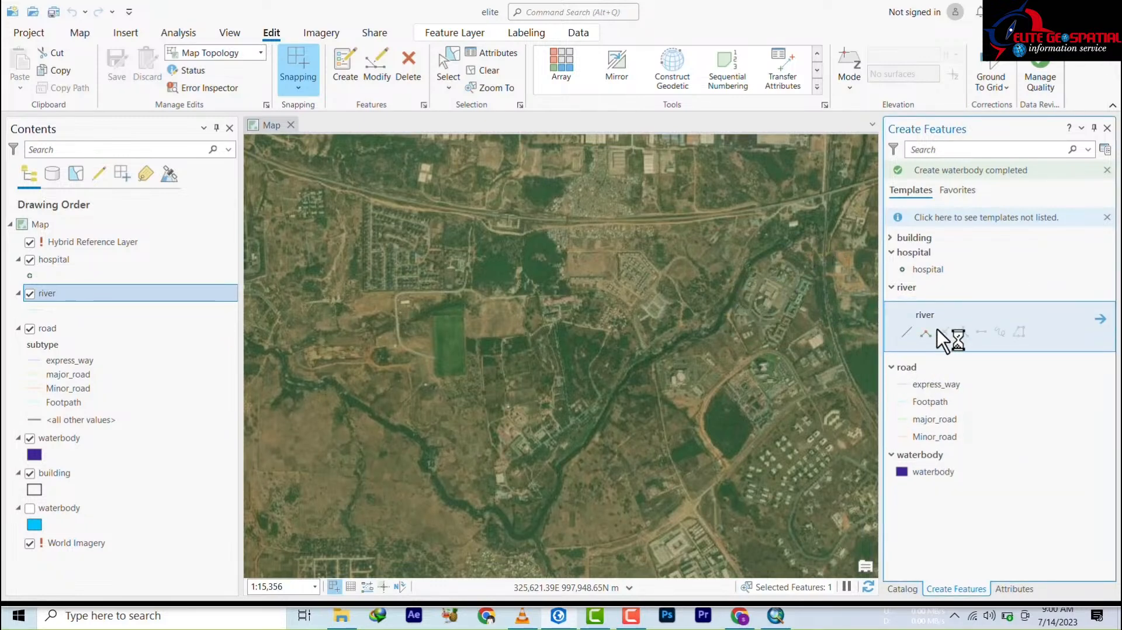
left_click(907, 333)
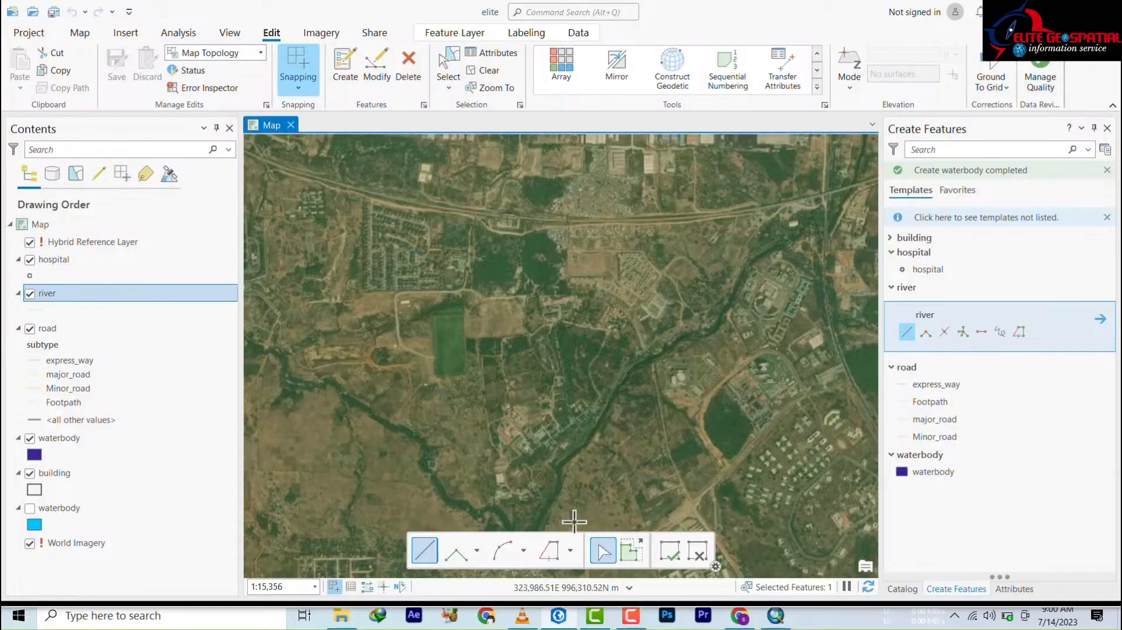
scroll(595, 360, "up", 2)
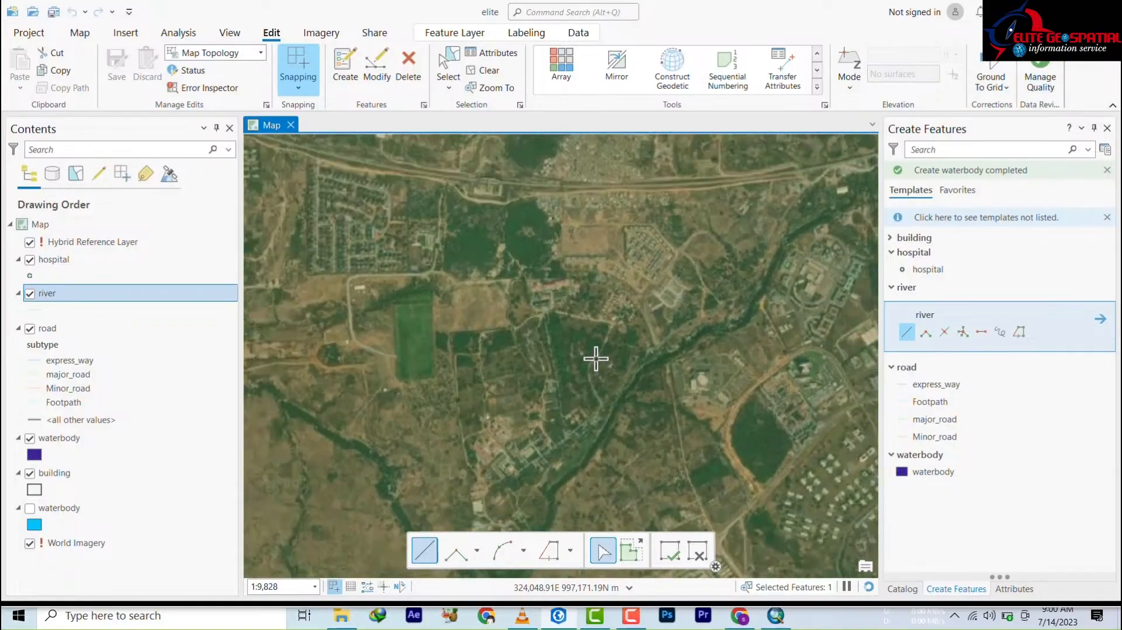
scroll(595, 359, "down", 2)
scroll(792, 316, "down", 2)
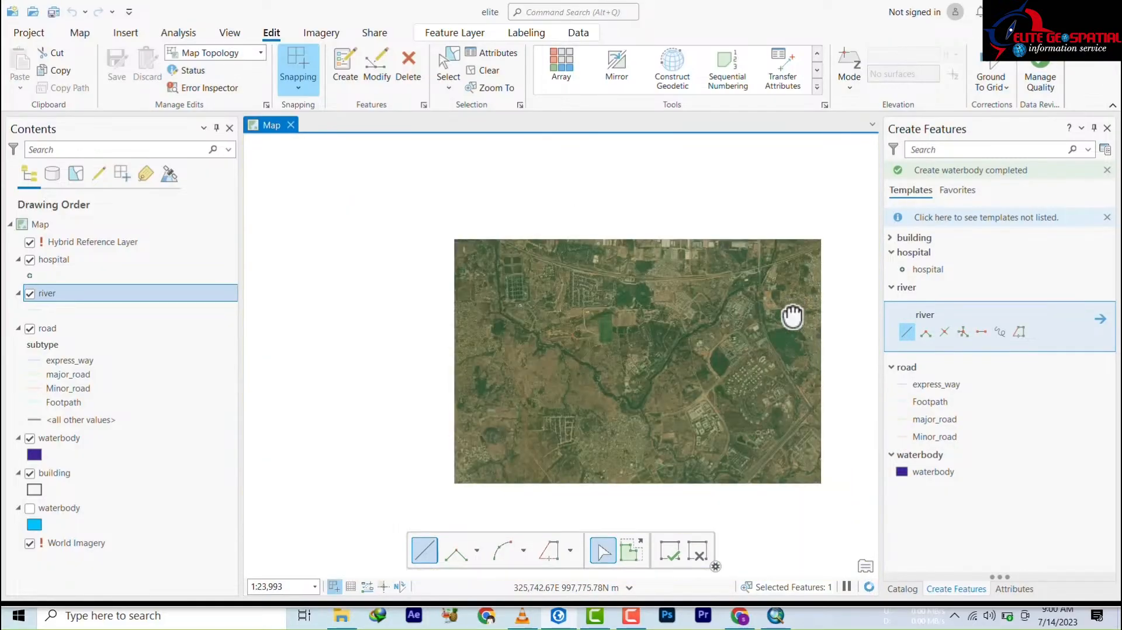
left_click_drag(792, 317, 551, 478)
left_click_drag(370, 468, 625, 272)
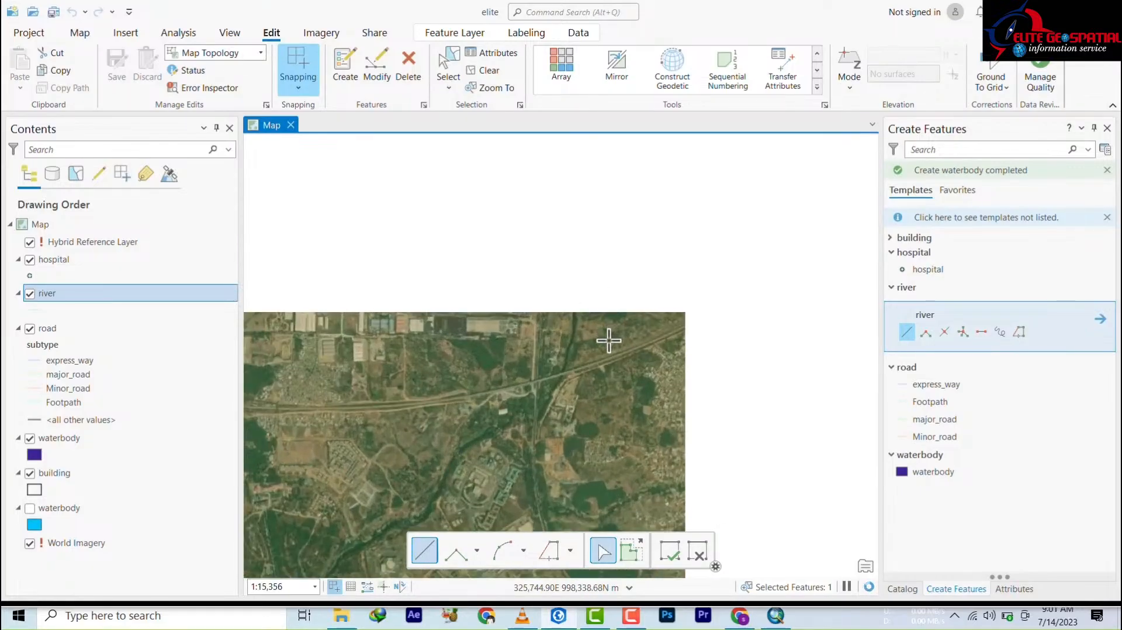
scroll(607, 336, "down", 1)
scroll(606, 341, "up", 4)
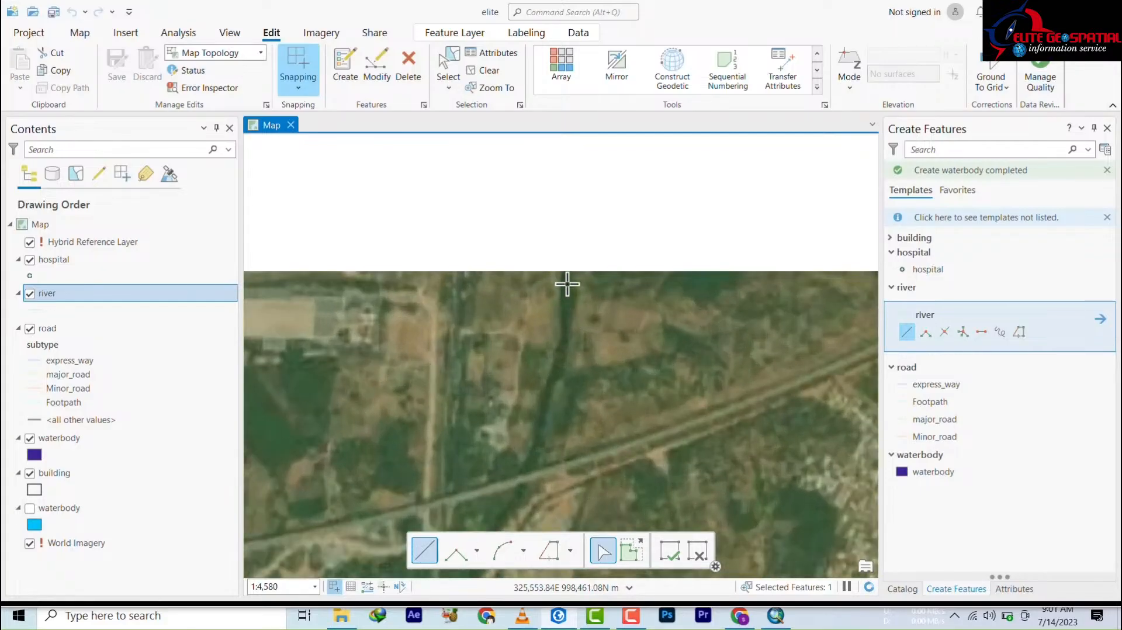
left_click(566, 284)
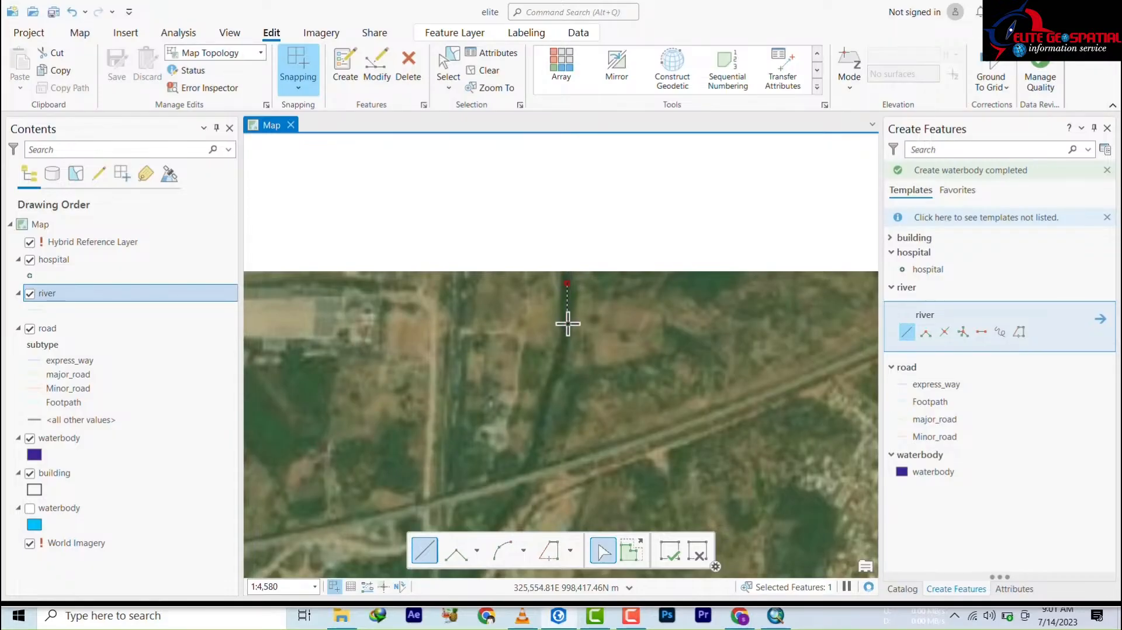
left_click(555, 376)
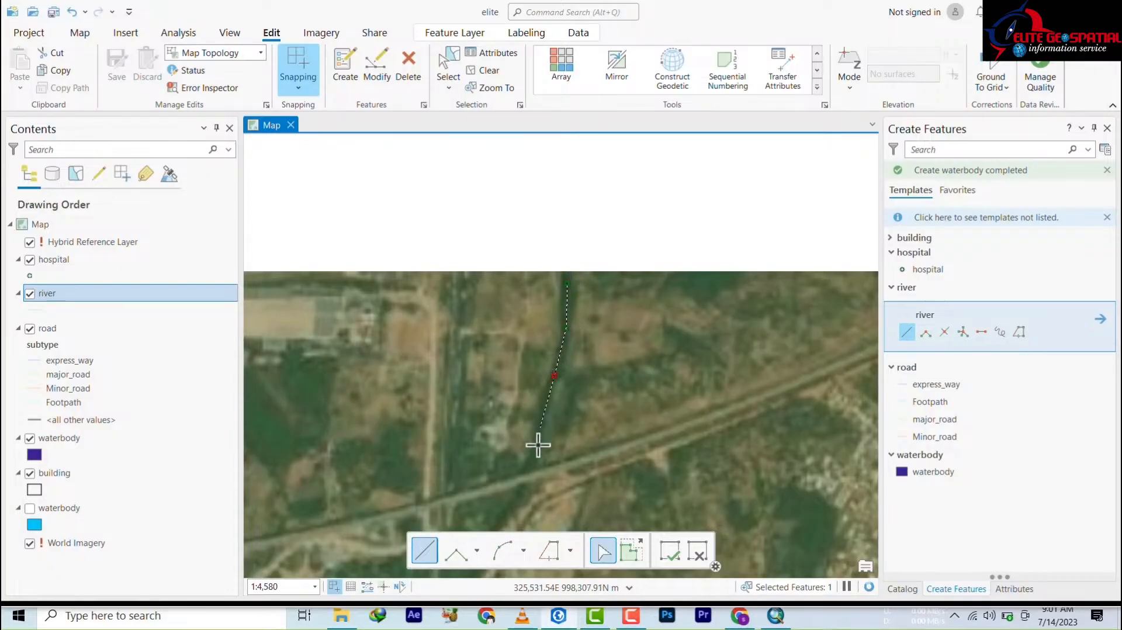
mouse_move(533, 418)
left_mouse_down()
mouse_move(672, 242)
mouse_move(688, 263)
left_mouse_up()
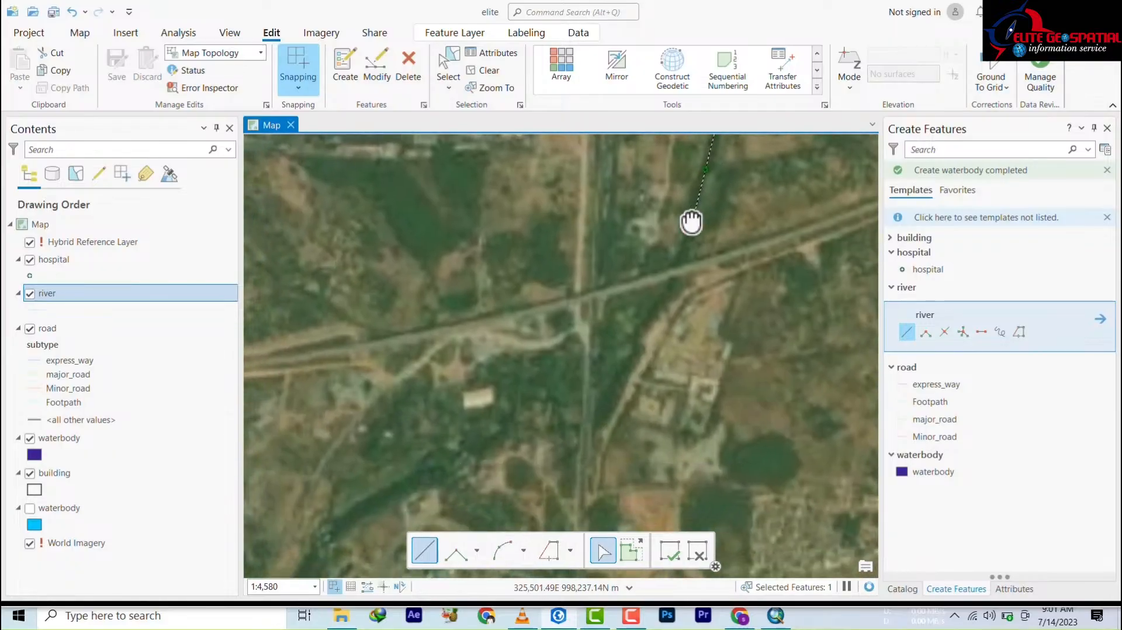
left_click(684, 252)
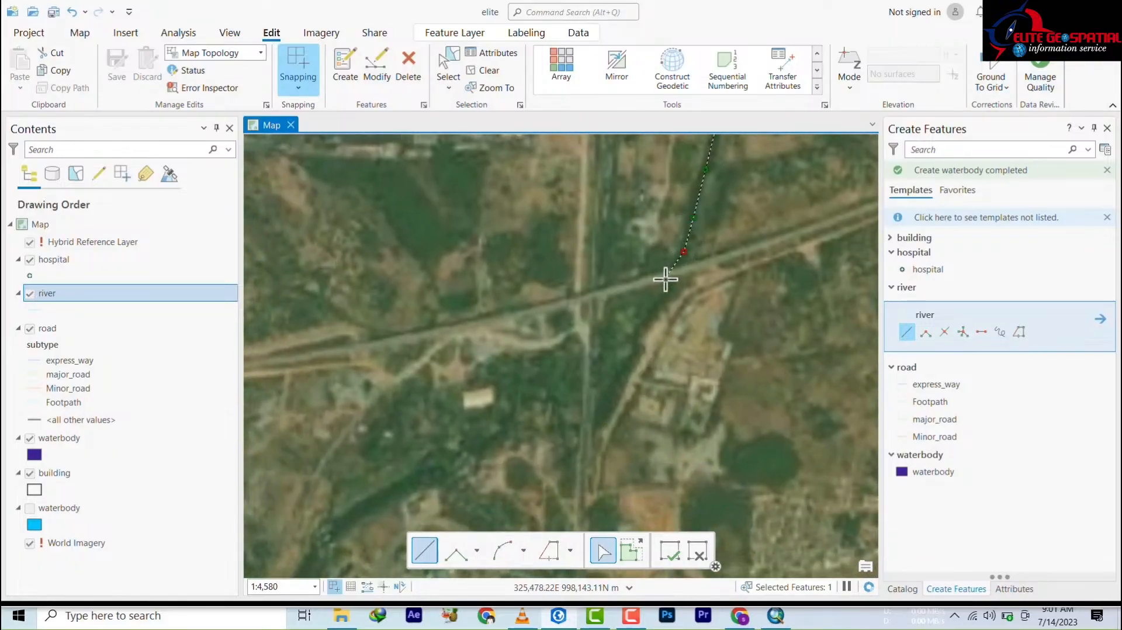
left_click(639, 325)
Dismiss the low-battery notice and continue the river line southwest from the highway to the bend northwest of the oval building compound.
scroll(634, 354, "down", 4)
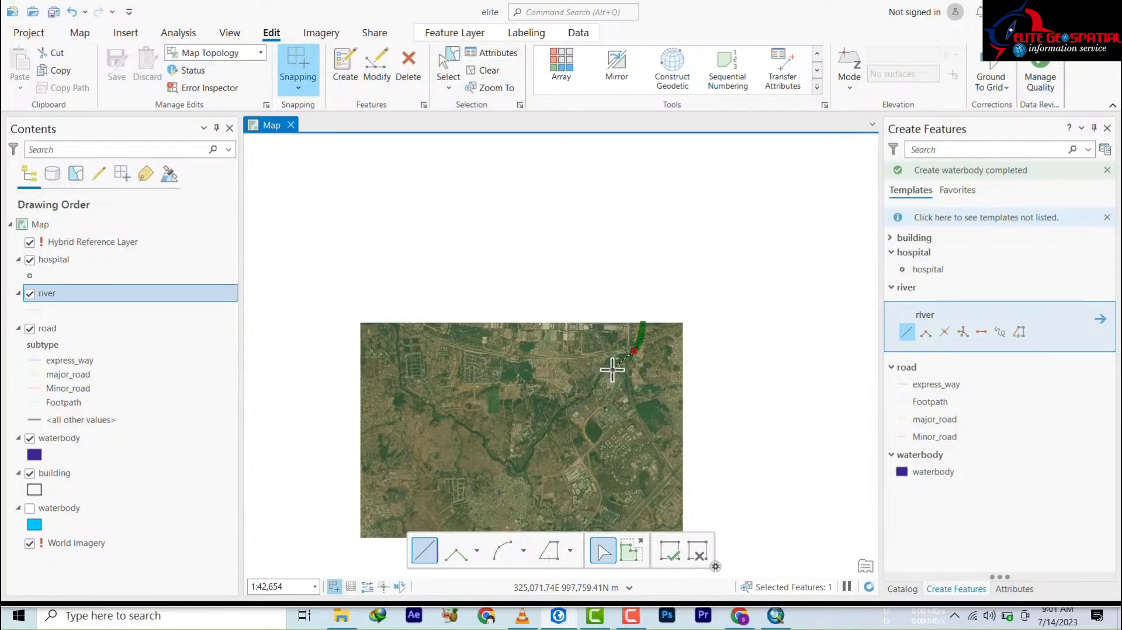
scroll(614, 365, "up", 3)
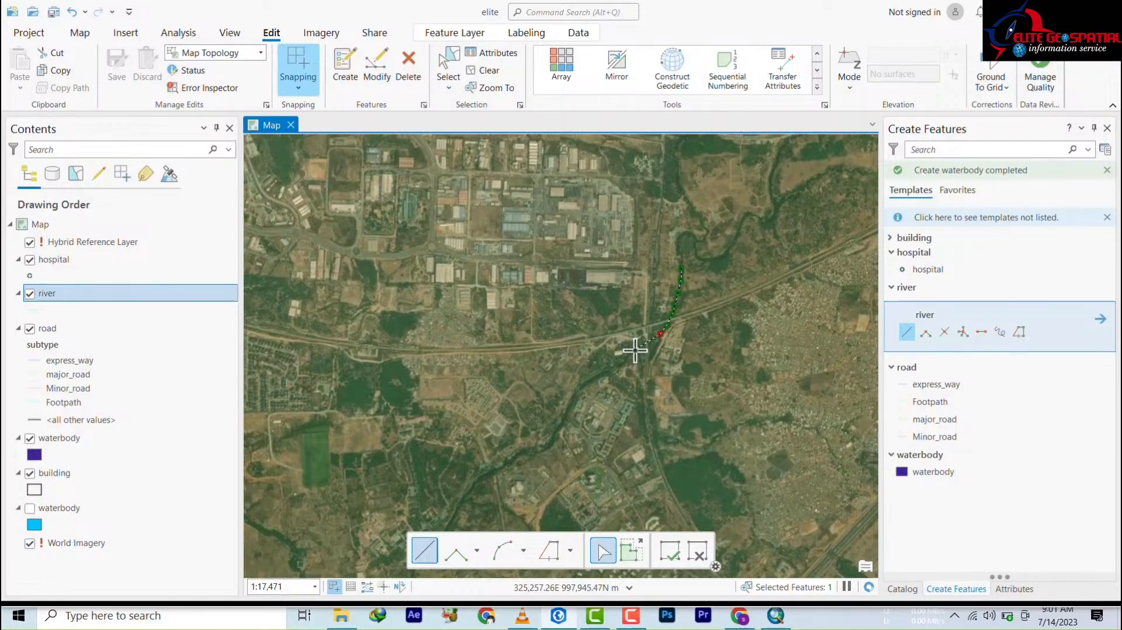
scroll(634, 354, "down", 3)
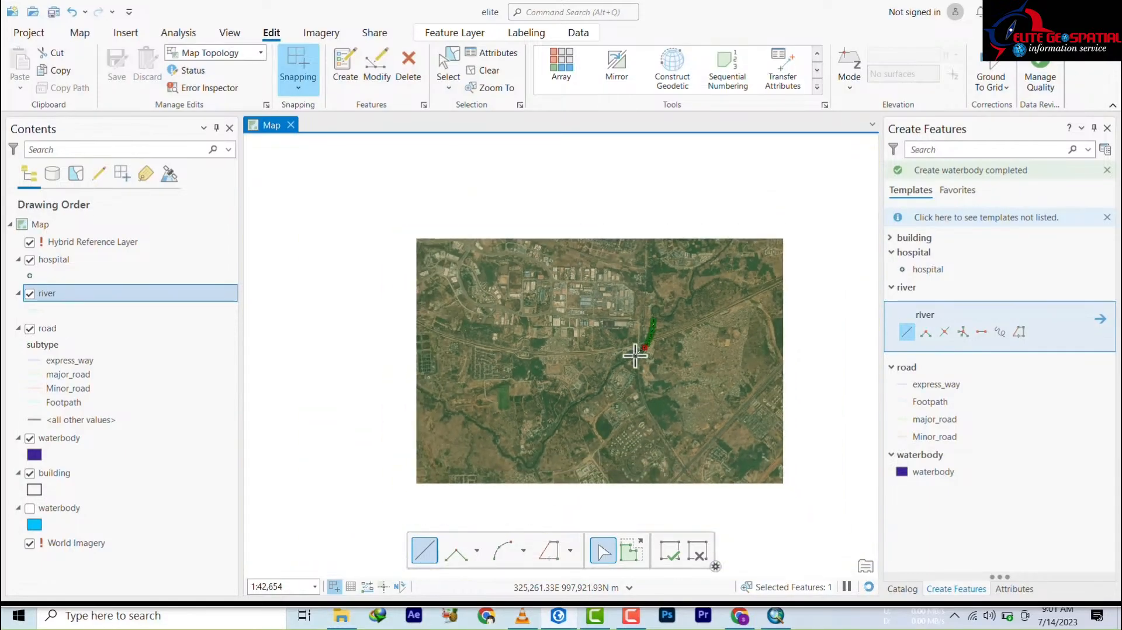
scroll(635, 351, "up", 4)
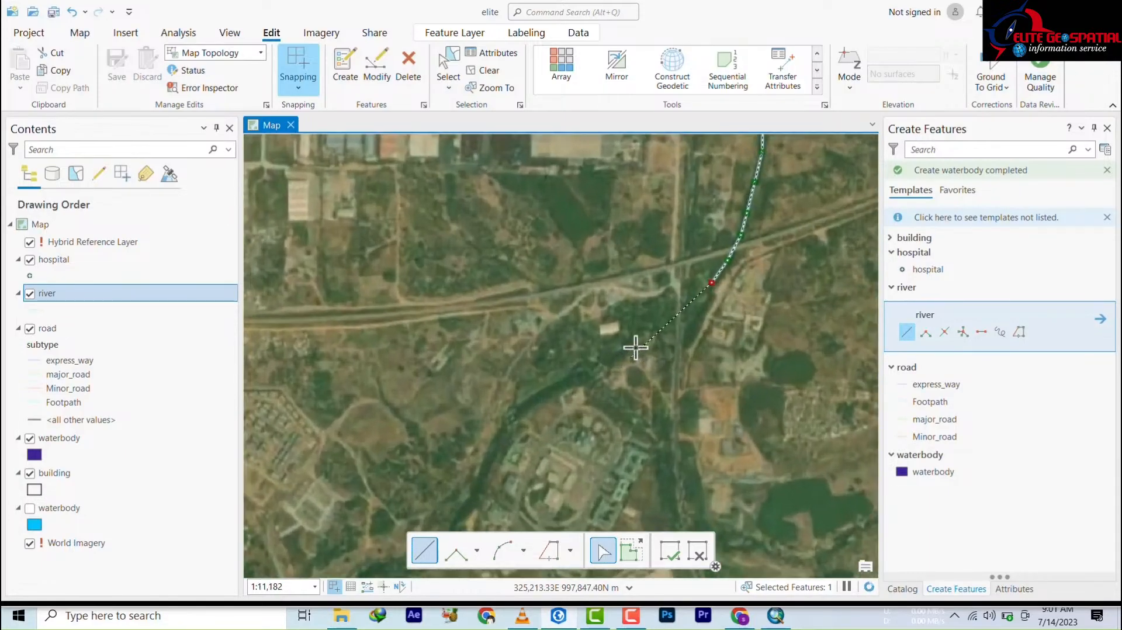
scroll(635, 348, "up", 2)
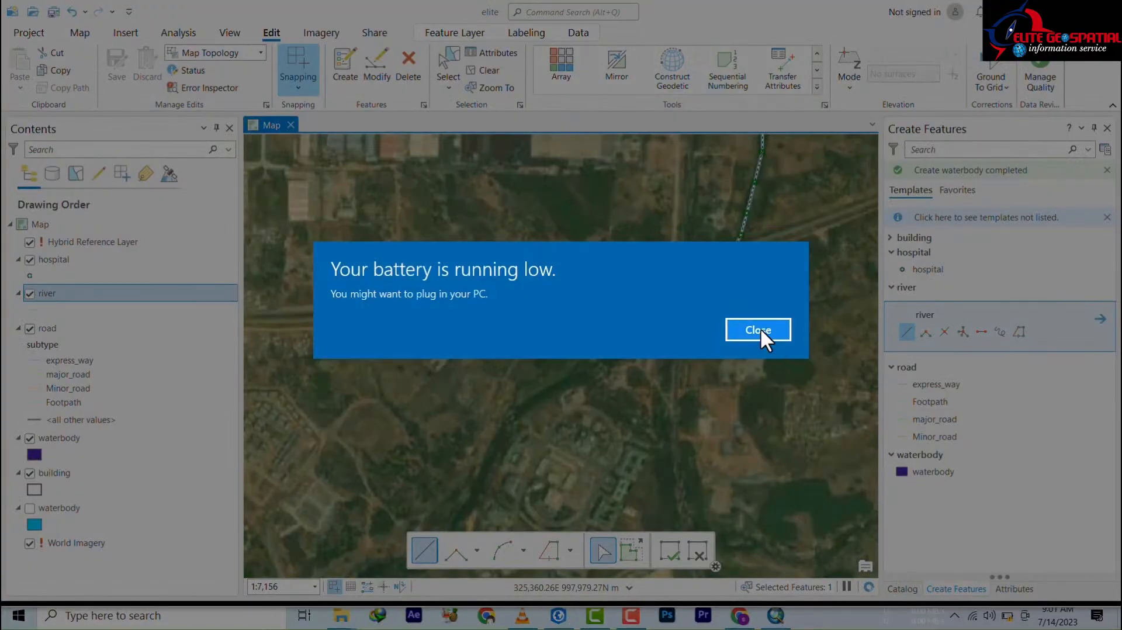
left_click(758, 329)
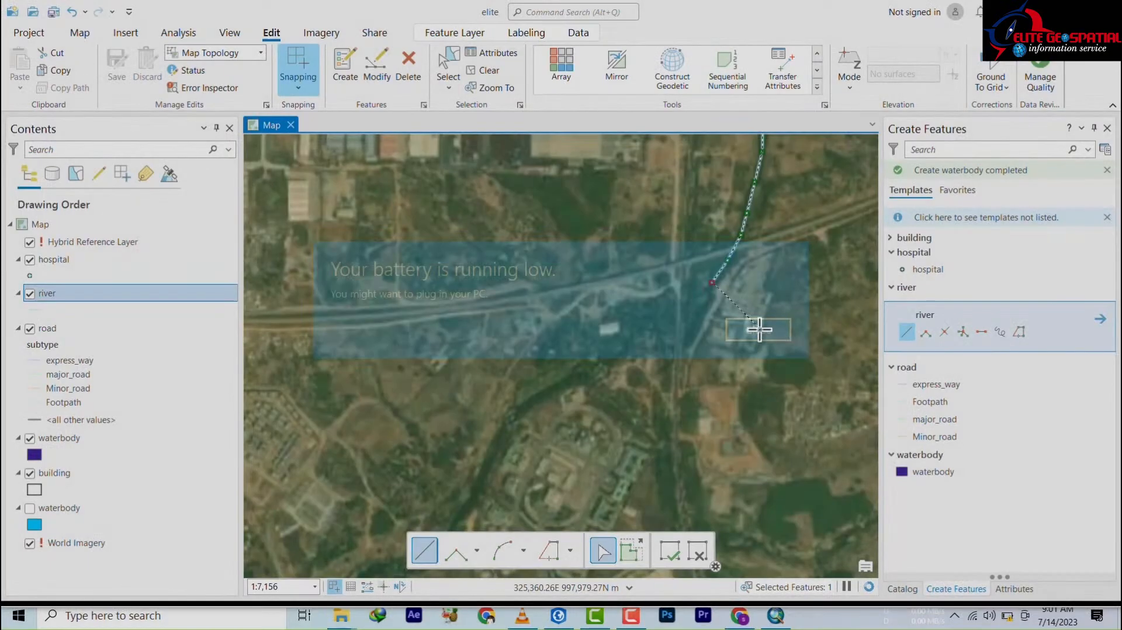
left_click(645, 347)
left_click(569, 385)
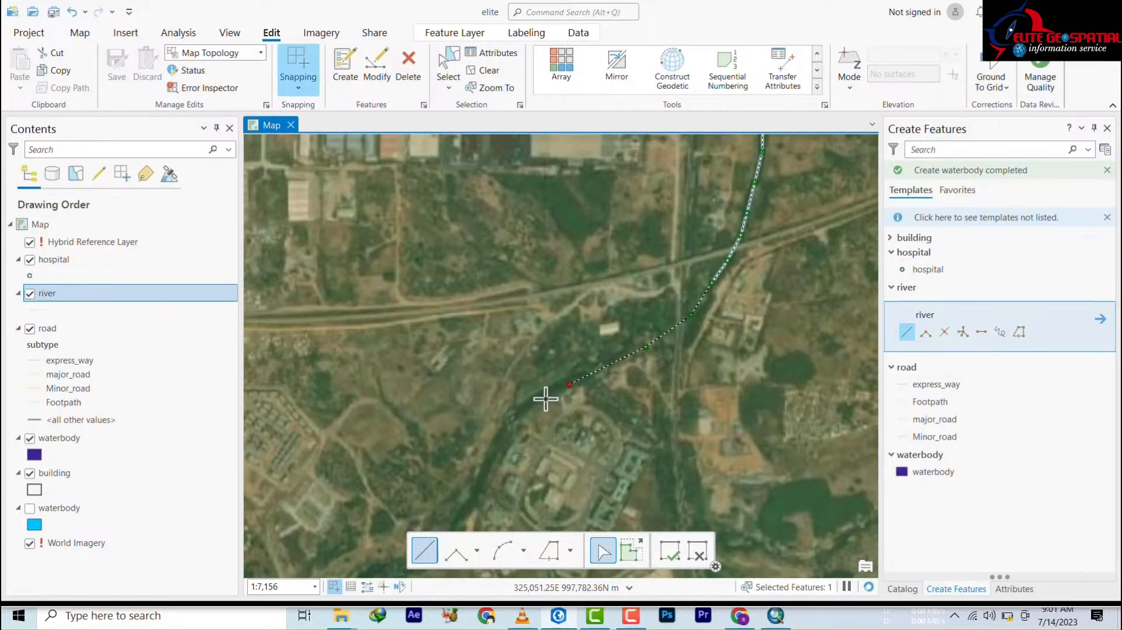
left_click(517, 415)
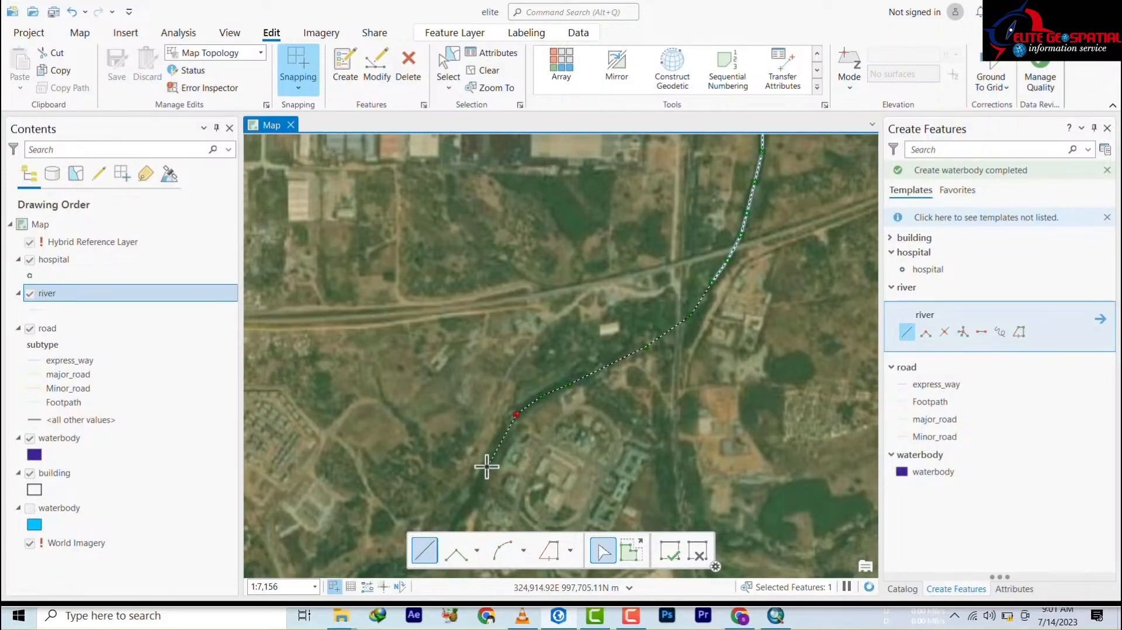
Trace the river line farther southwest through the stream's bends to the stretch just northwest of the large white-roofed building.
mouse_move(487, 468)
left_mouse_down()
mouse_move(583, 312)
mouse_move(699, 180)
left_mouse_up()
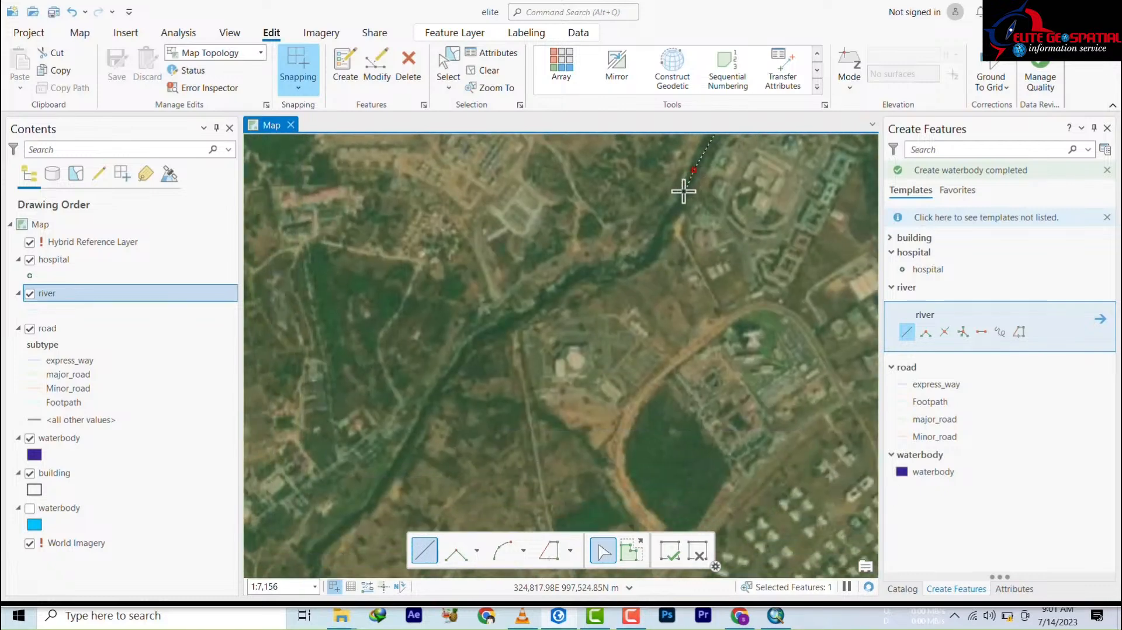
left_click(666, 222)
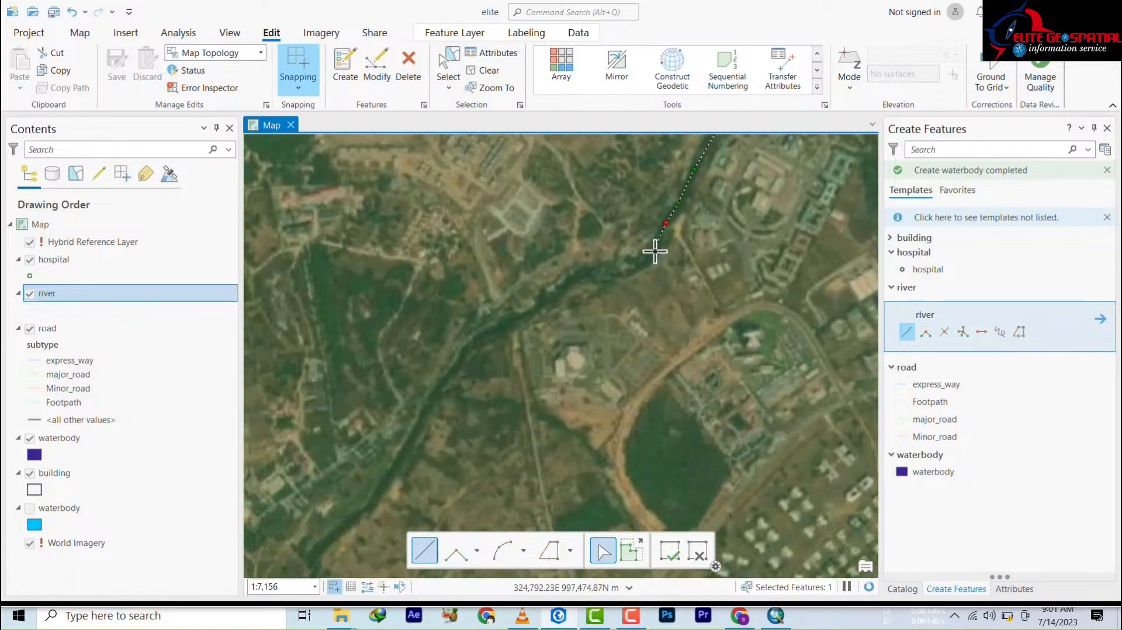
left_click(655, 251)
left_click(640, 268)
left_click(613, 274)
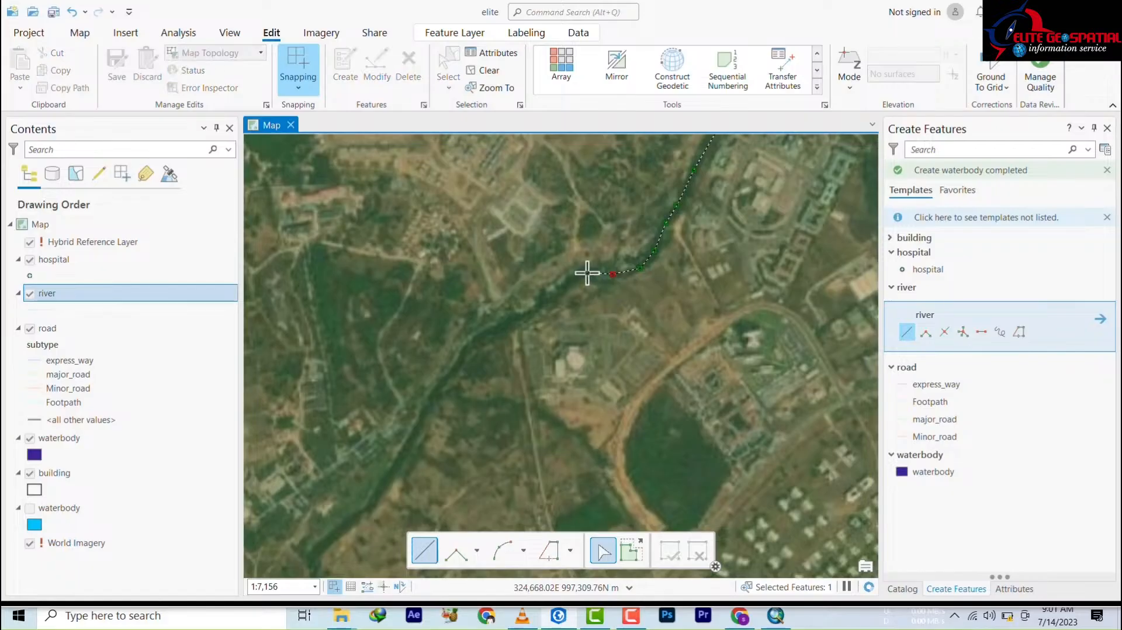
left_click(569, 277)
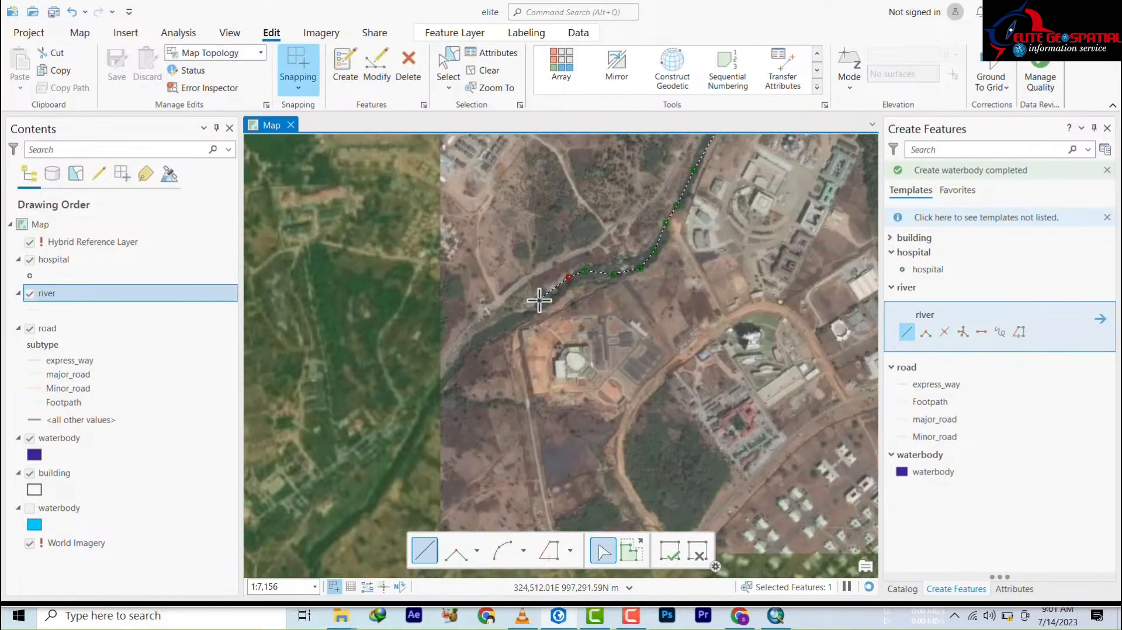
left_click(547, 299)
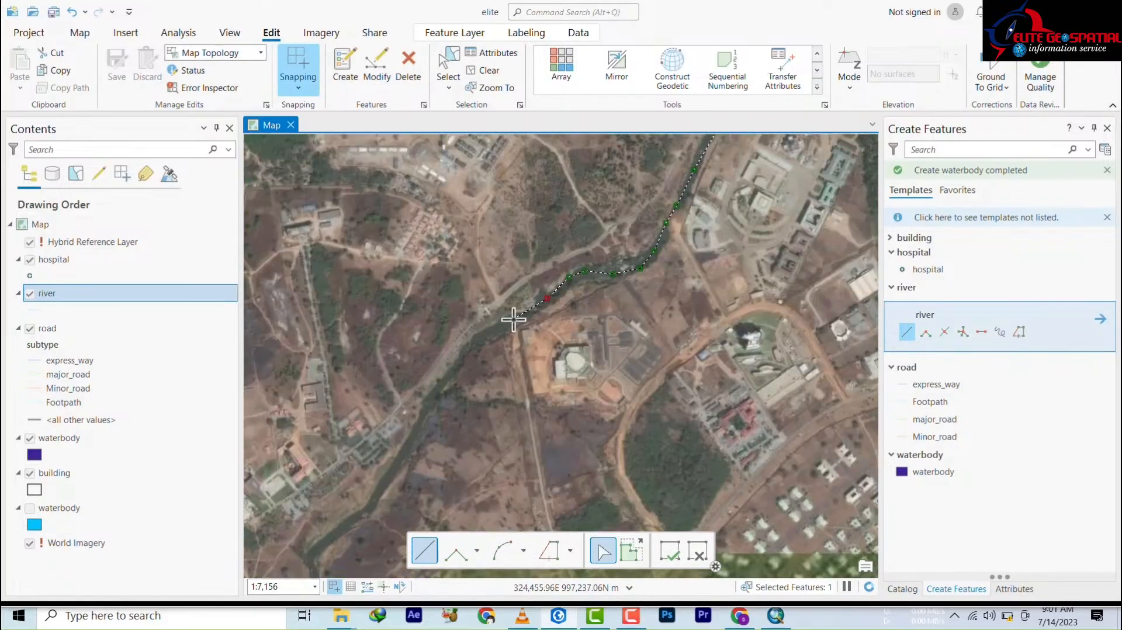
left_click(514, 320)
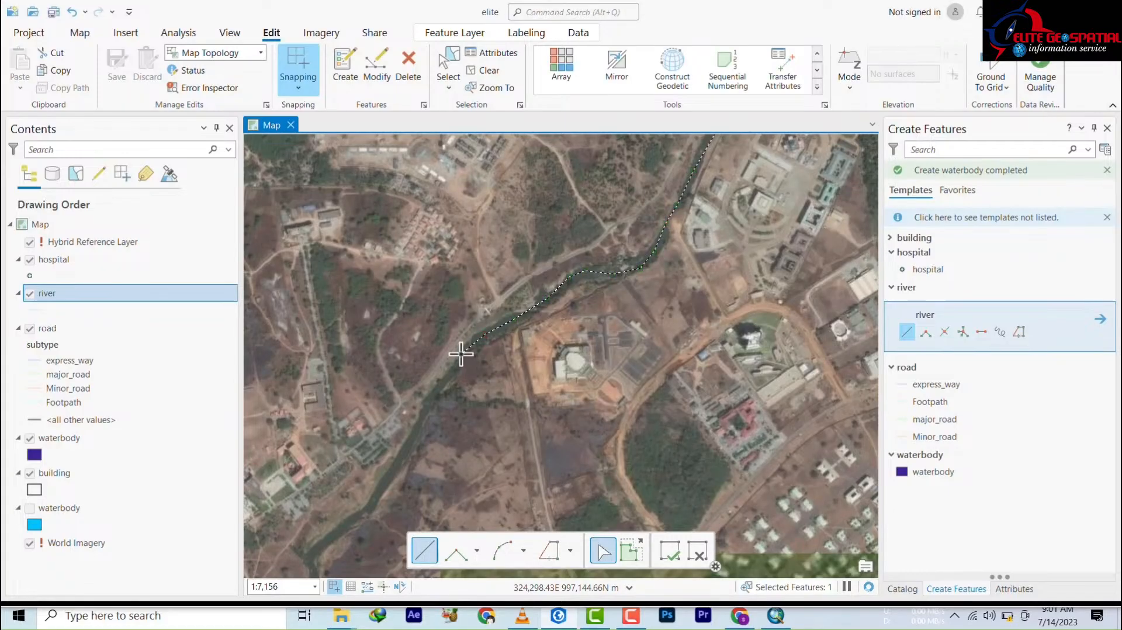
Continue tracing the river line southwest along the stream on the imagery and finish the river feature.
left_click(461, 354)
left_click(433, 396)
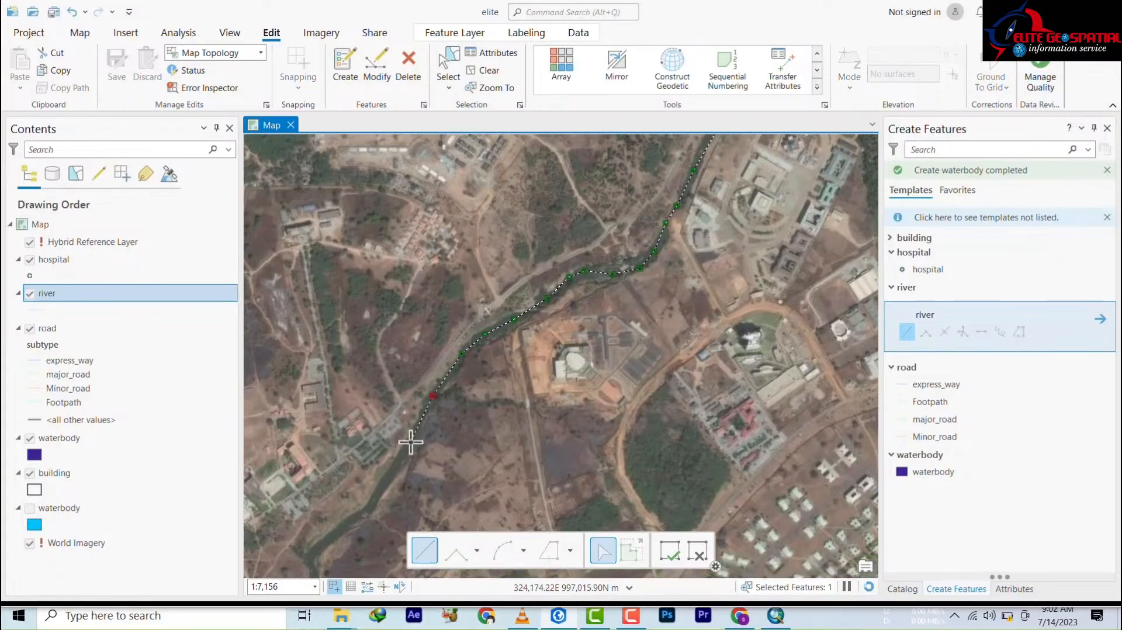
left_click(410, 442)
left_click(386, 475)
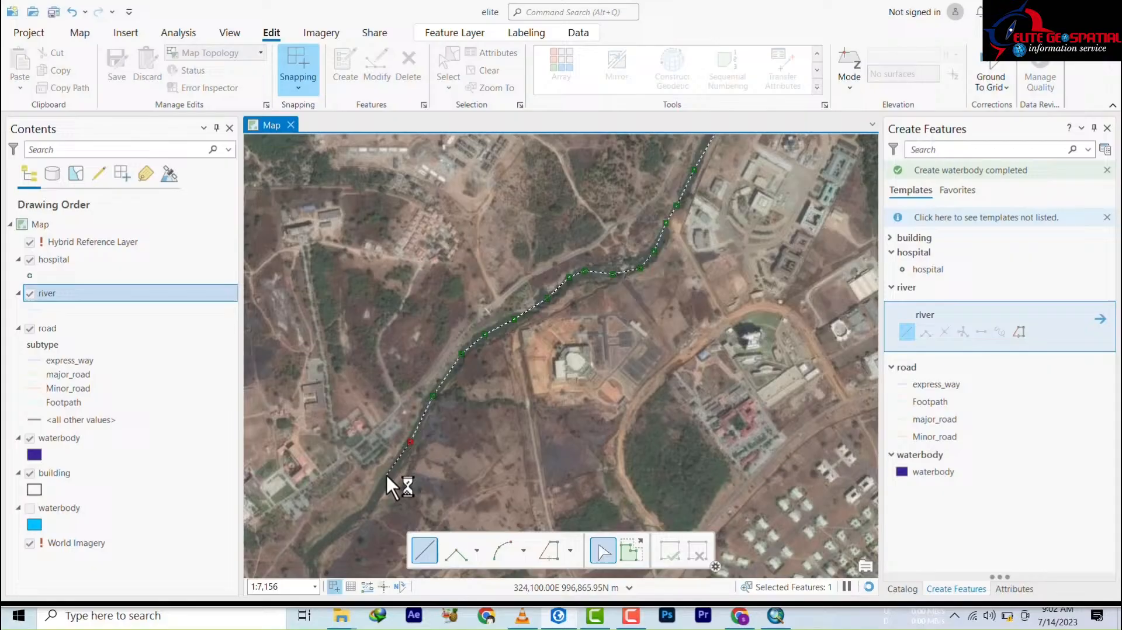
double_click(369, 509)
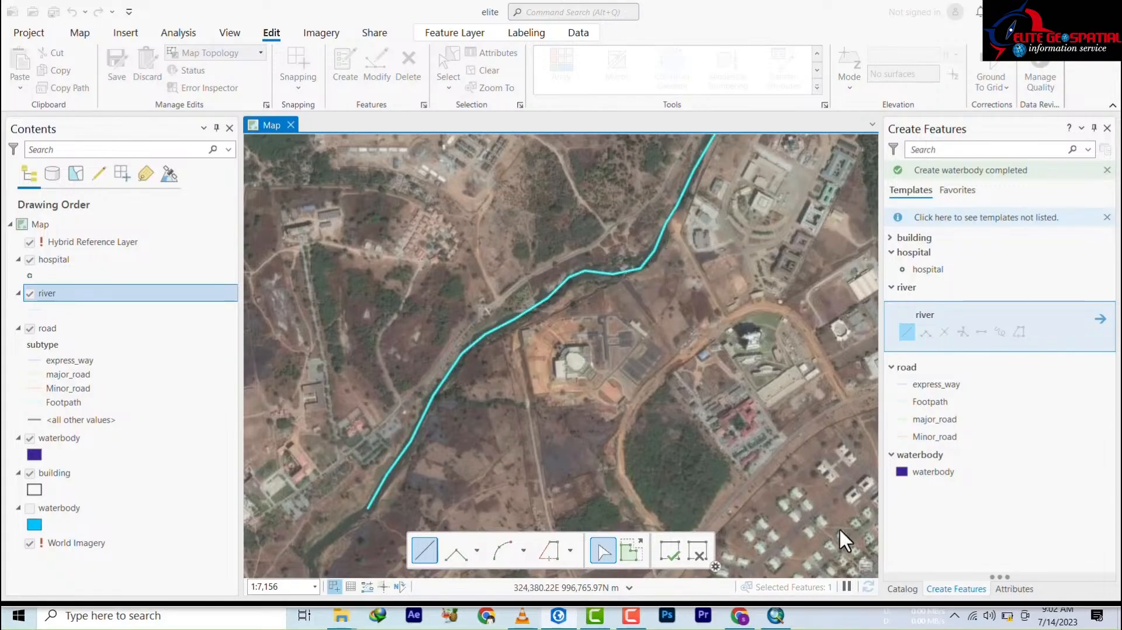
scroll(540, 293, "up", 2)
scroll(556, 280, "down", 5)
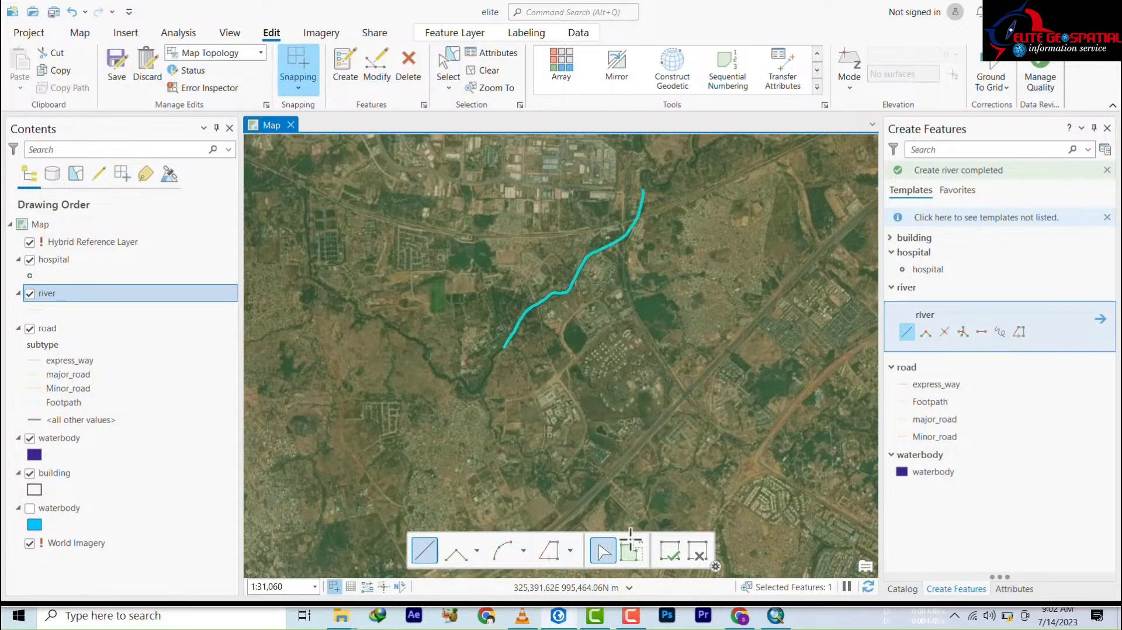
mouse_move(638, 622)
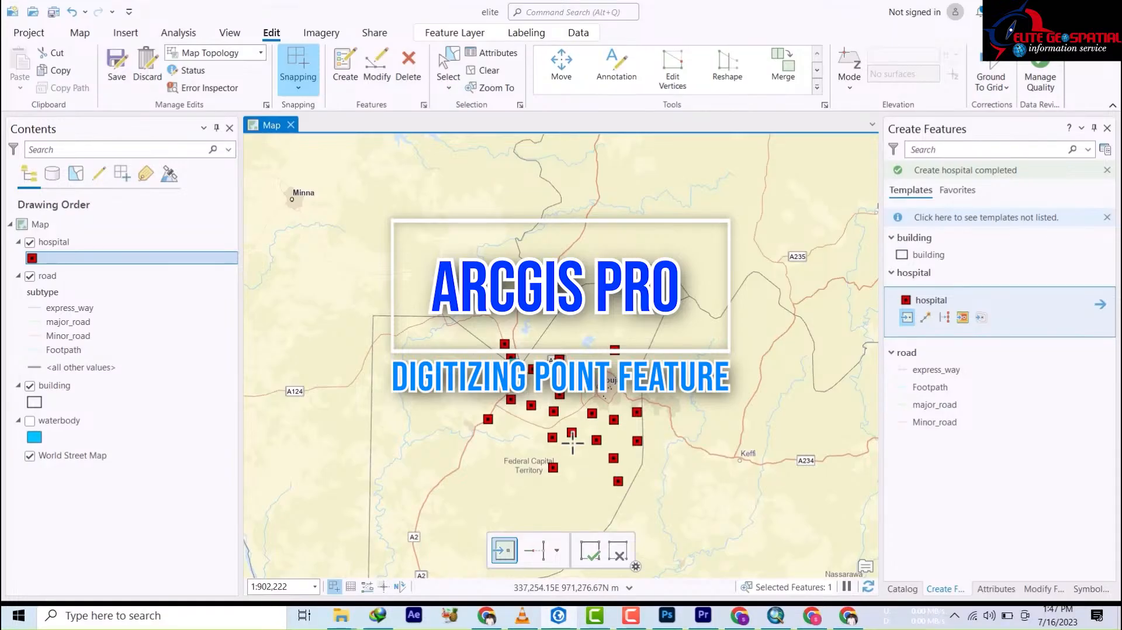
Finish placing hospital points around Abuja and save the edits.
left_click(585, 462)
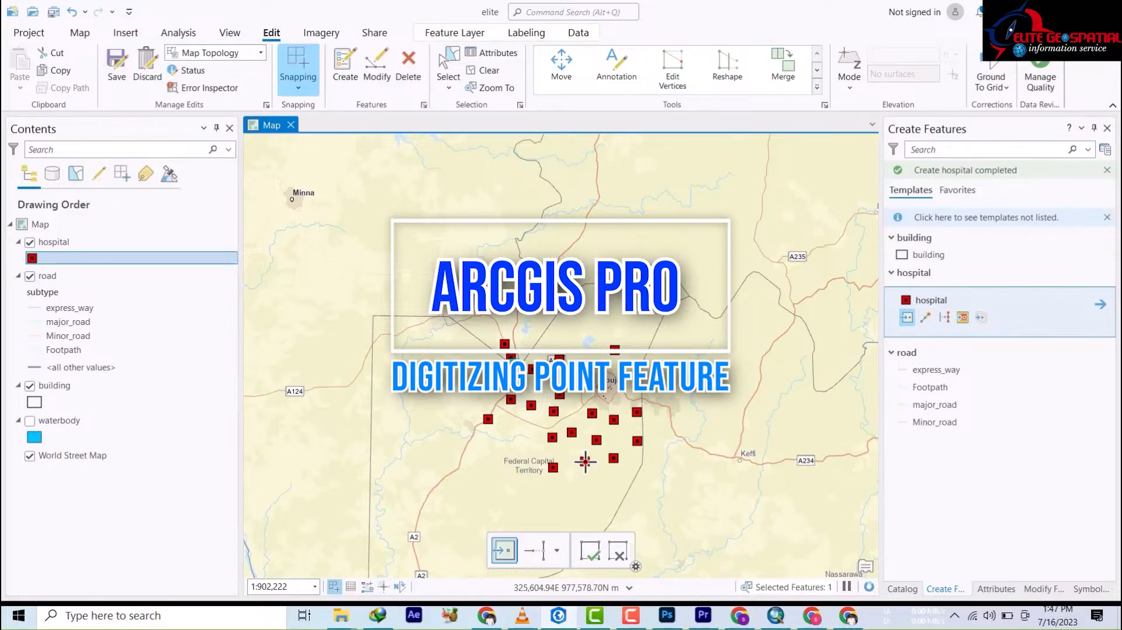
scroll(585, 462, "up", 3)
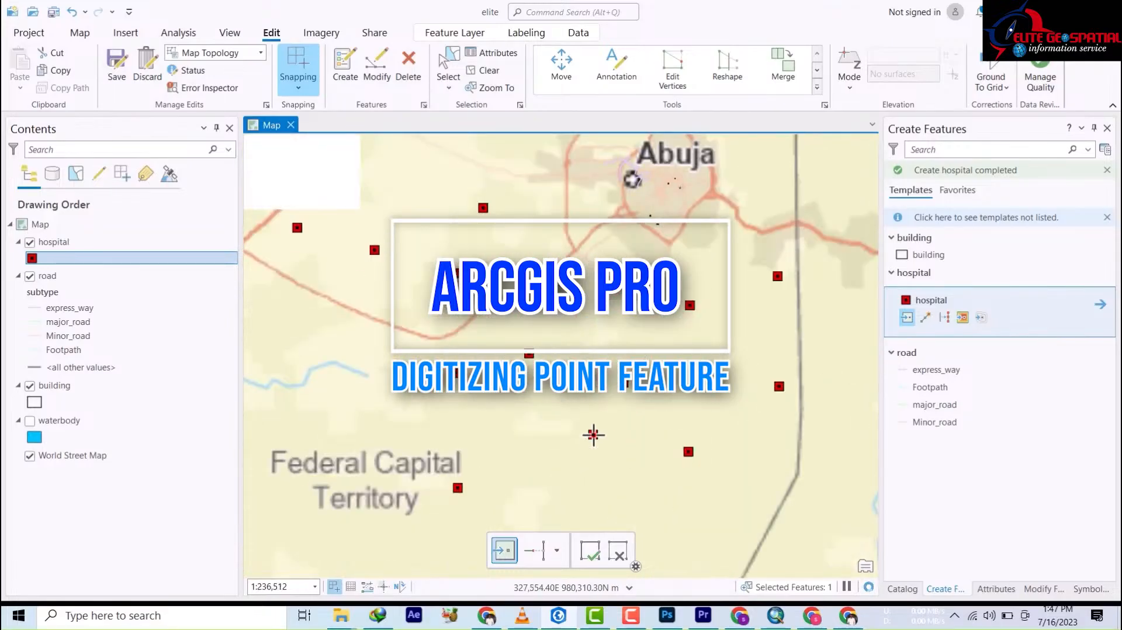
scroll(584, 409, "down", 3)
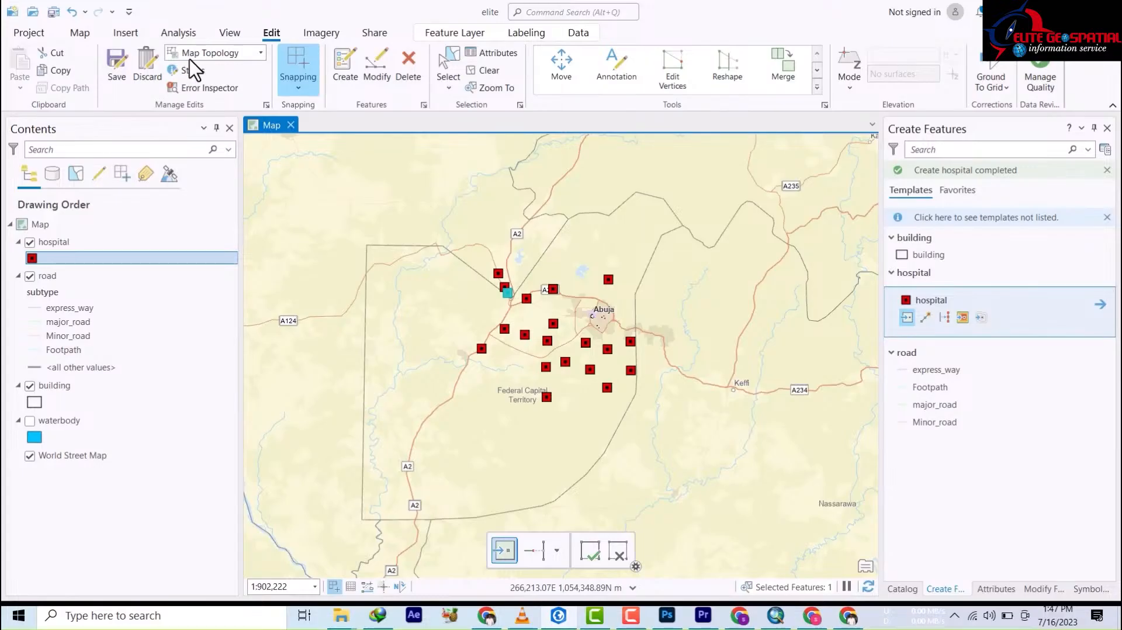
left_click(119, 66)
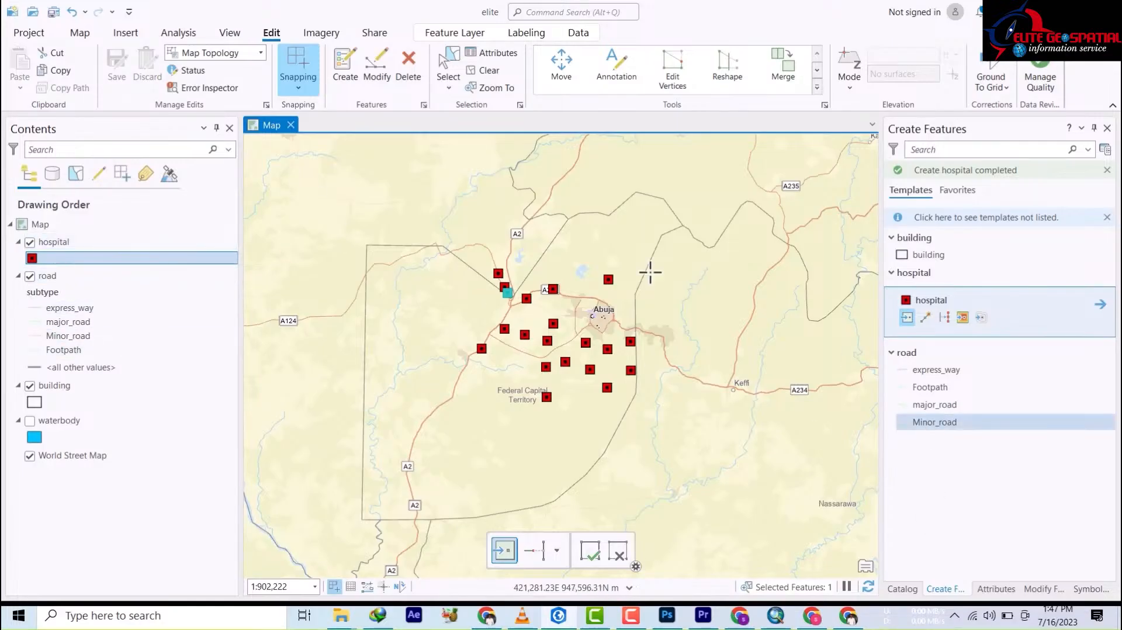
Open the attribute table of the hospital layer.
left_click(53, 242)
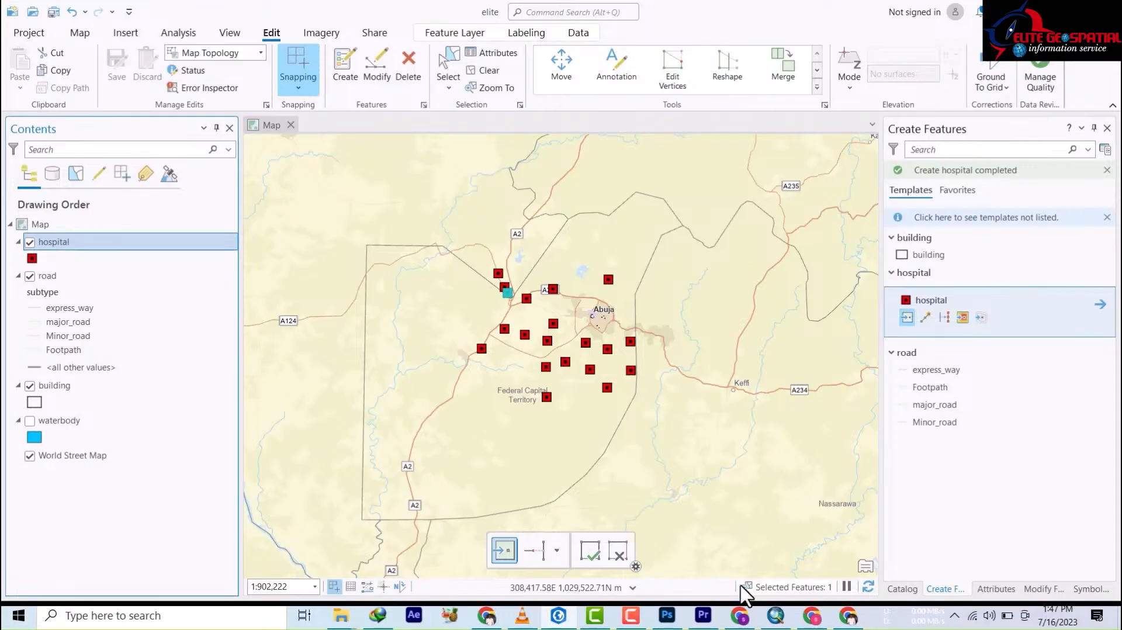
right_click(54, 242)
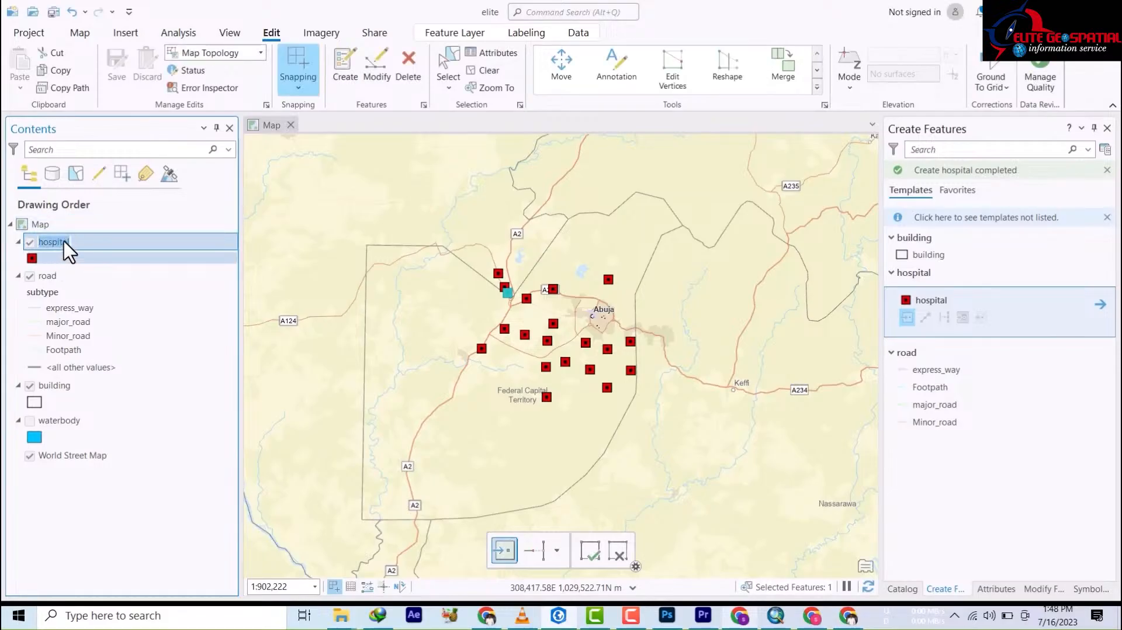
left_click(70, 243)
right_click(71, 244)
left_click(58, 291)
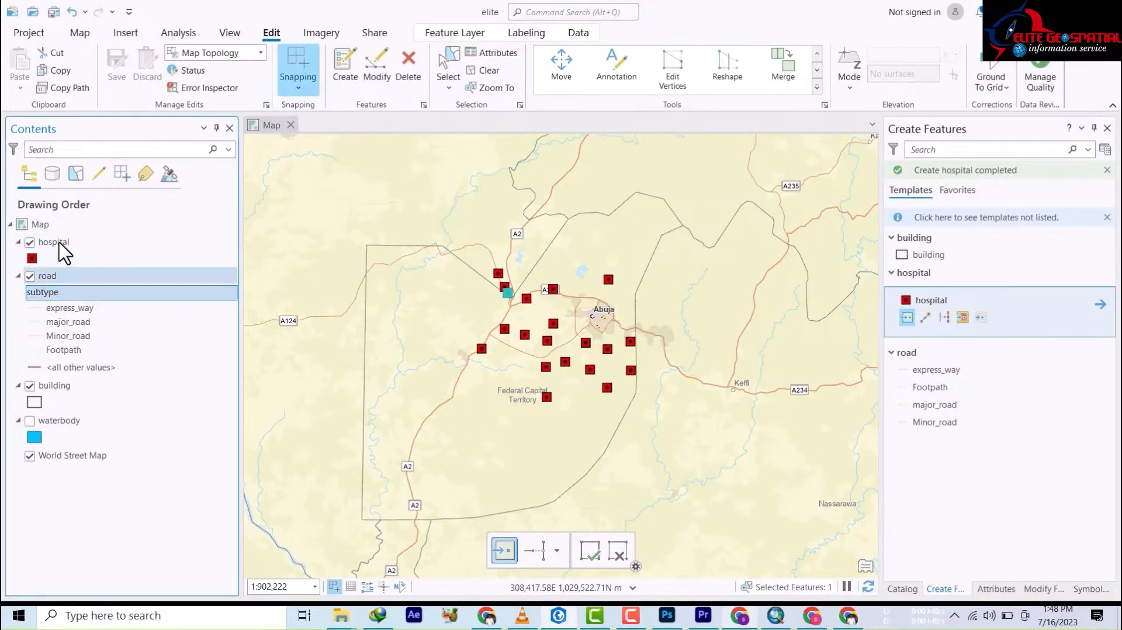
left_click(64, 249)
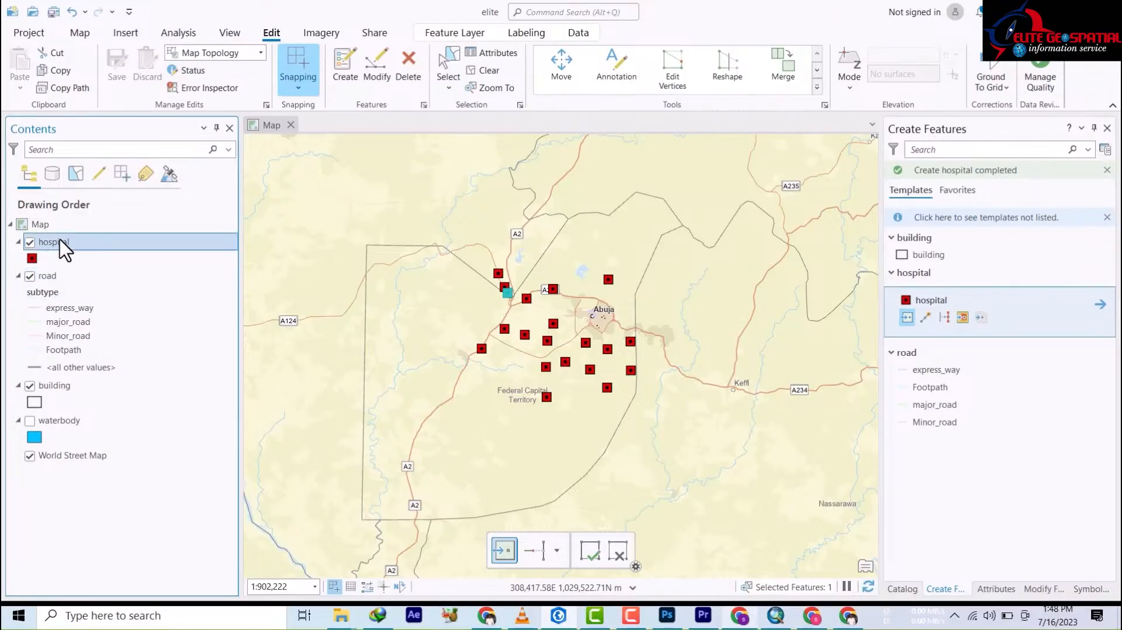
right_click(64, 249)
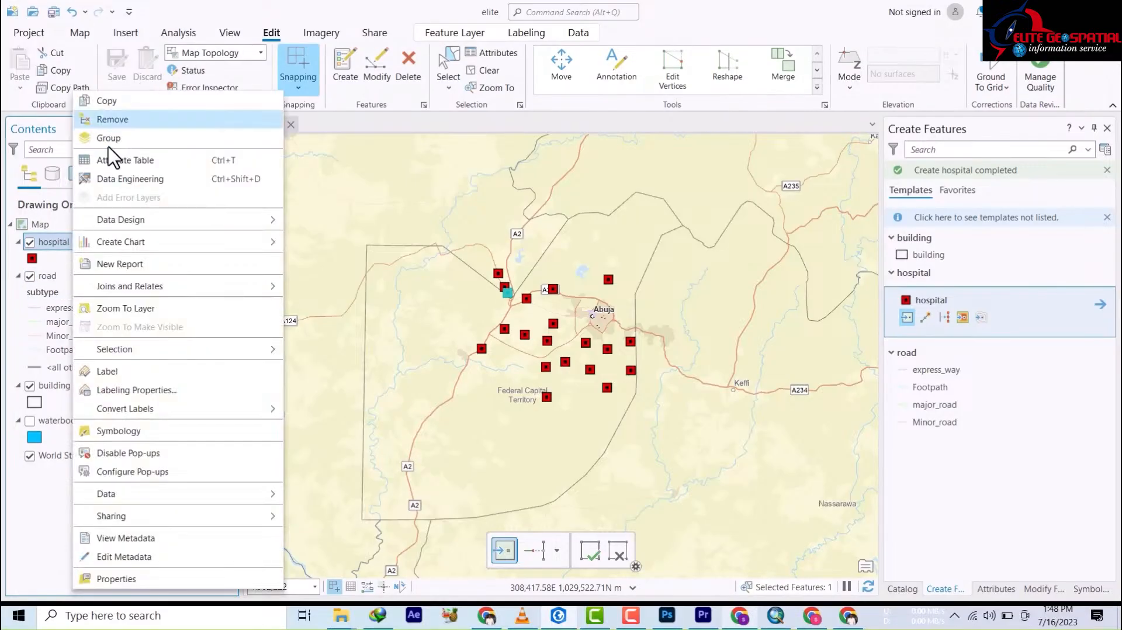
left_click(121, 172)
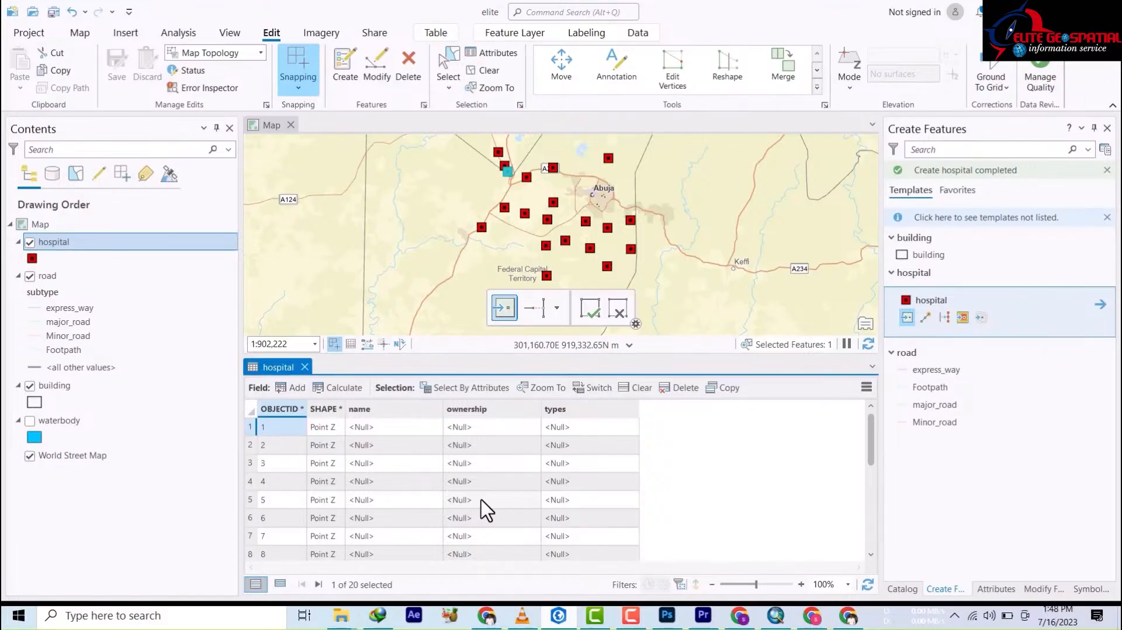
Review the hospital records from the first to the last row and close the attribute table.
scroll(494, 497, "down", 5)
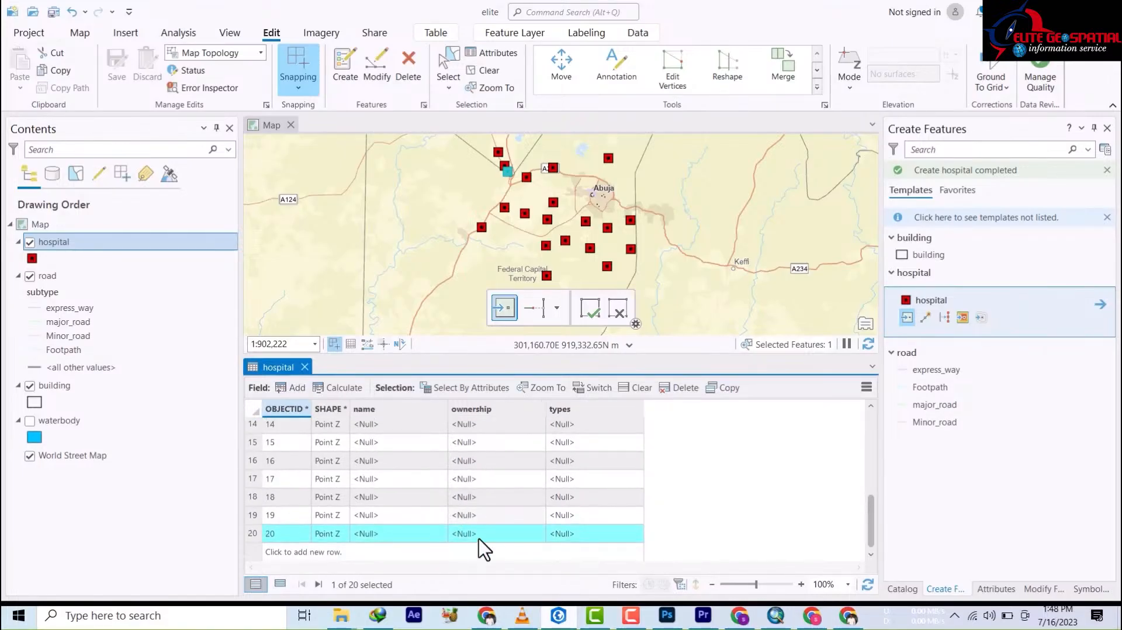
scroll(508, 493, "up", 4)
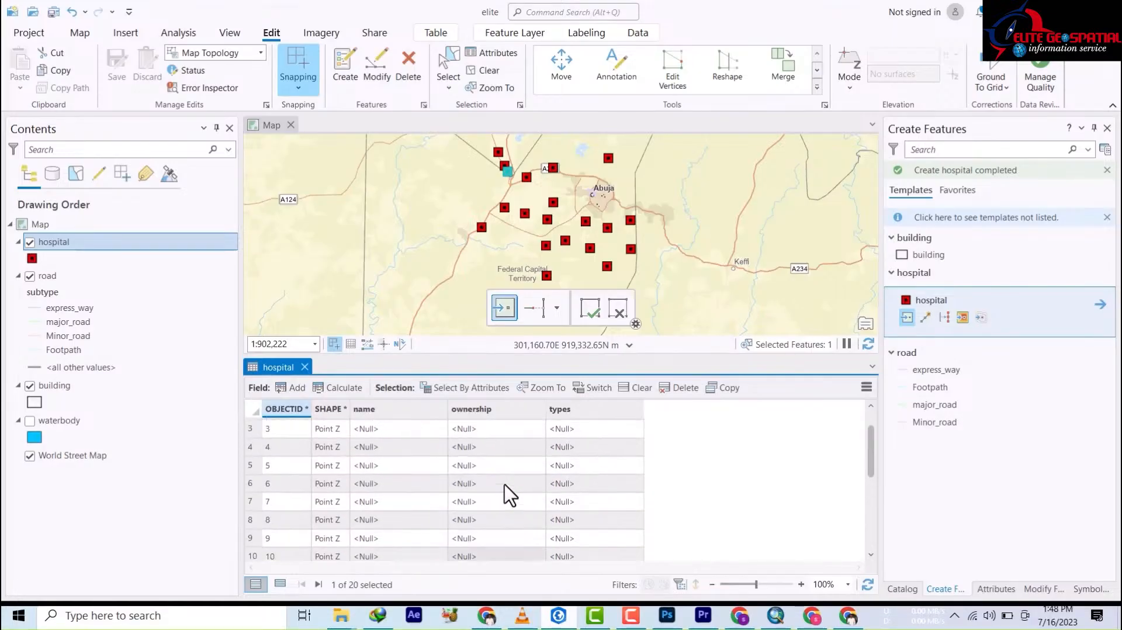
scroll(510, 495, "up", 1)
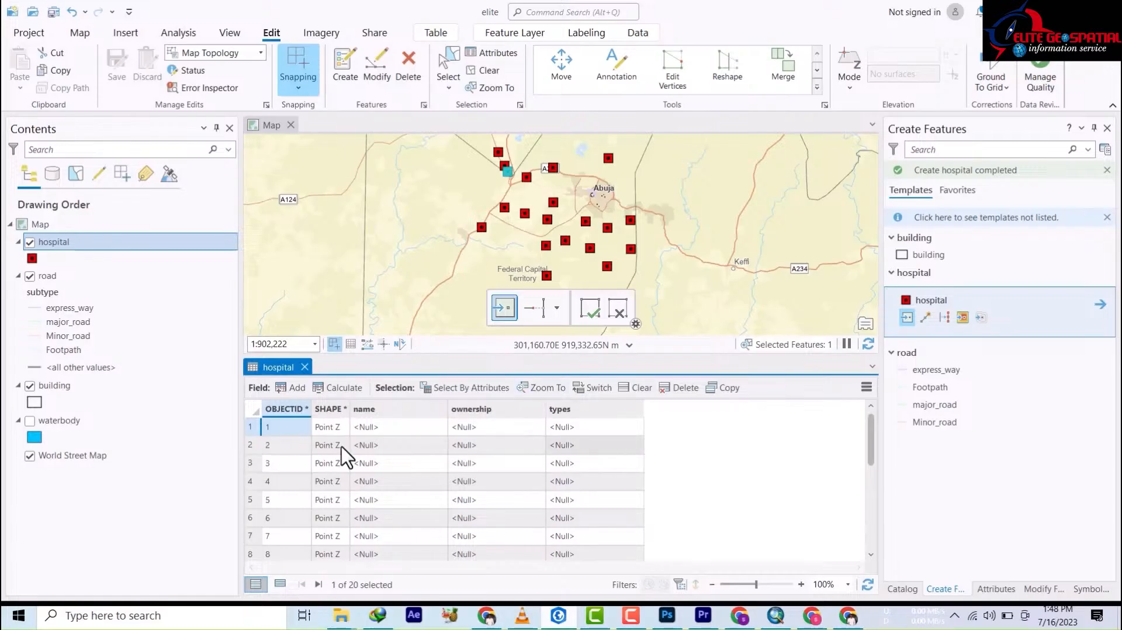
left_click(305, 367)
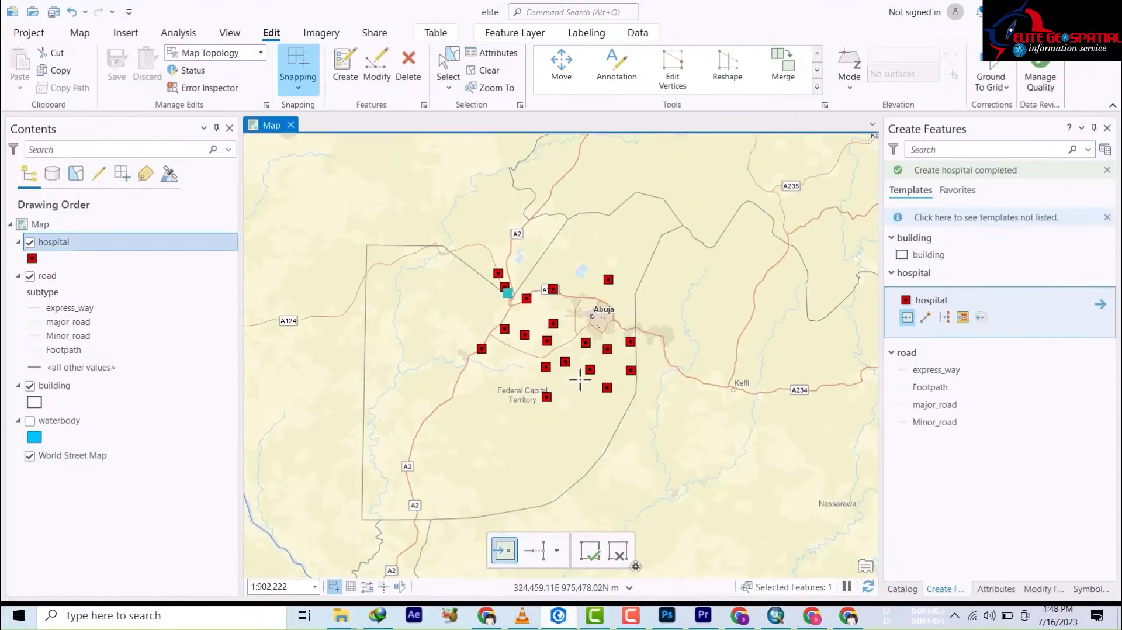
Select the hospital point beside Dushekoro on the A234 road for attribute editing.
scroll(572, 348, "up", 4)
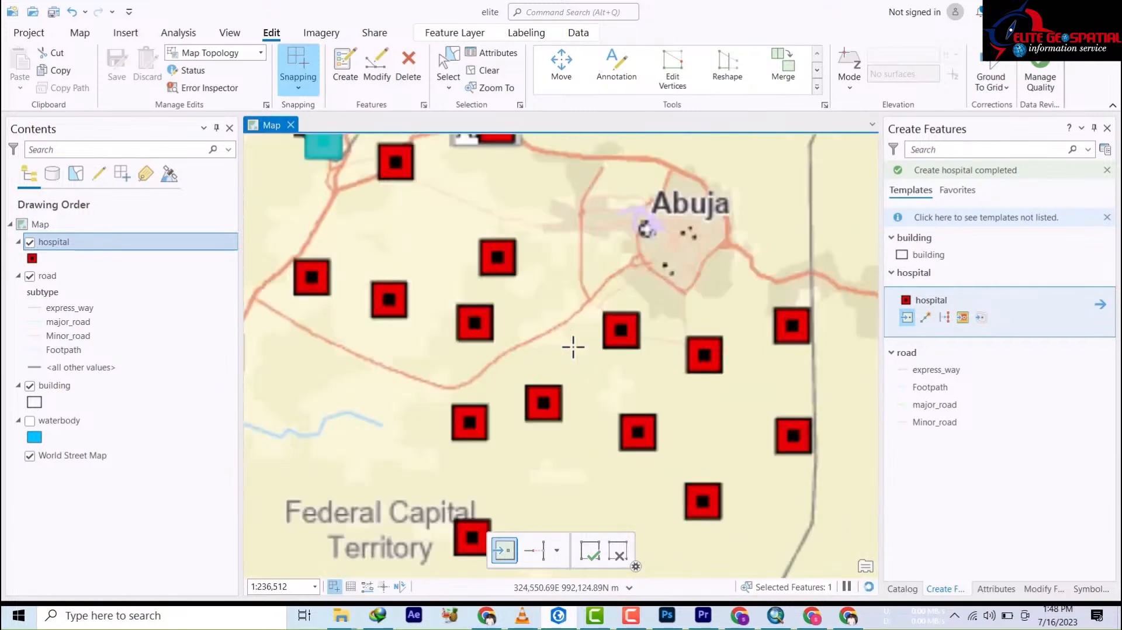
scroll(559, 365, "down", 4)
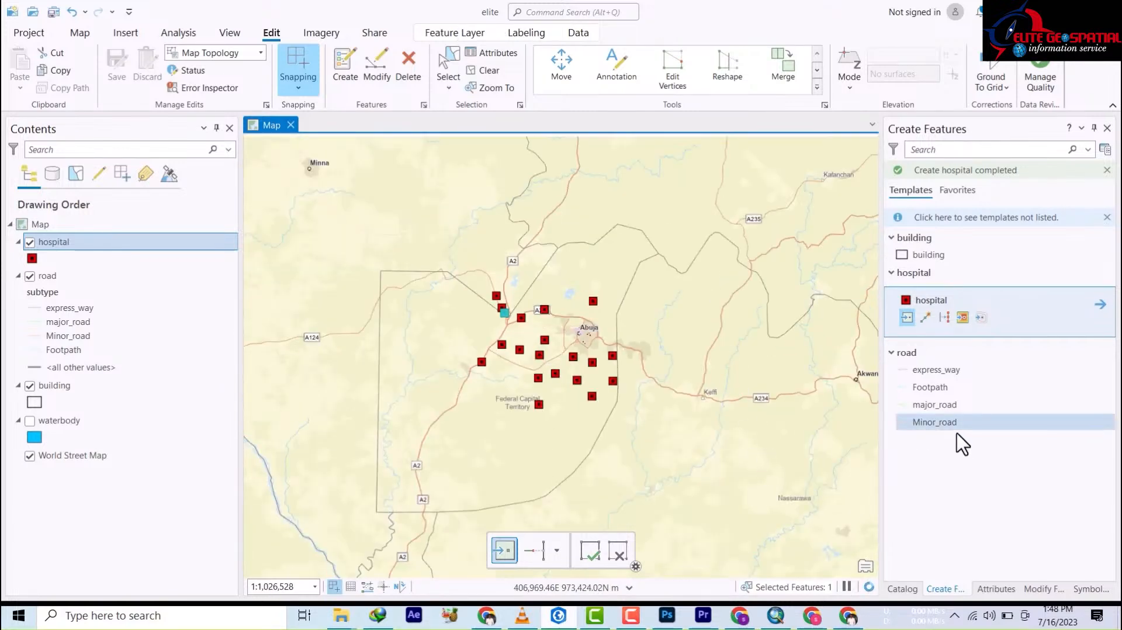
left_click(585, 322)
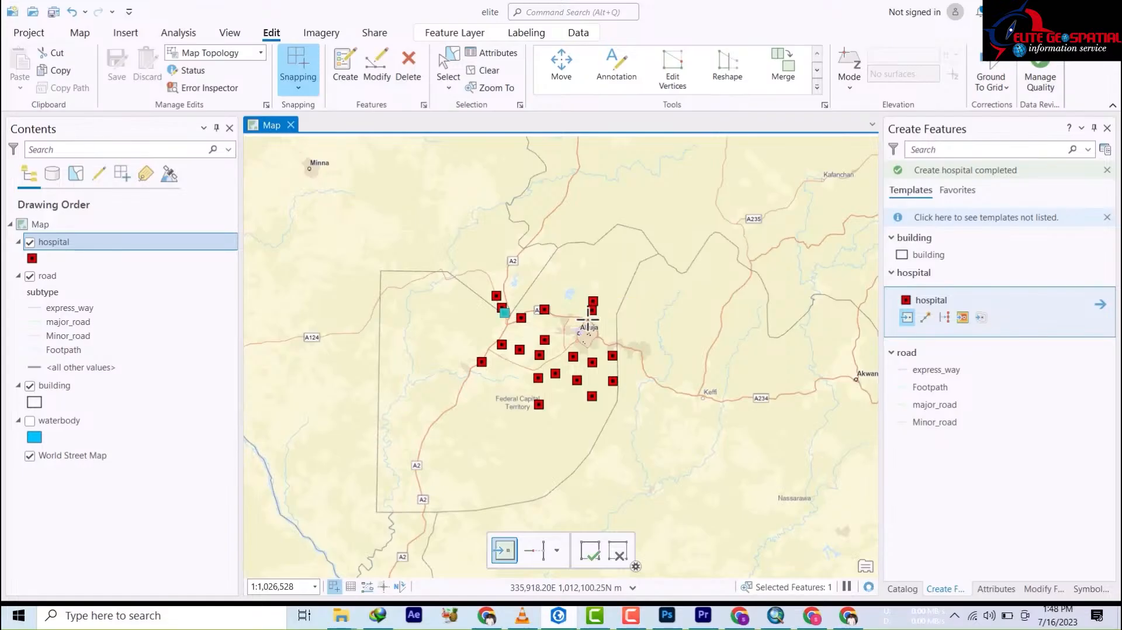
scroll(583, 394, "up", 4)
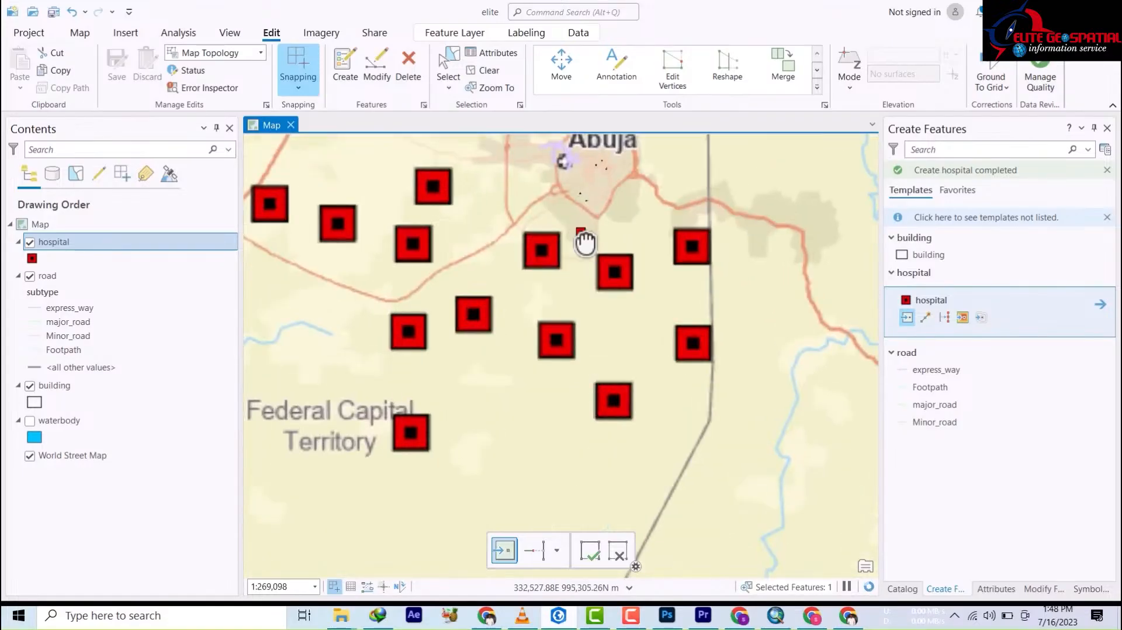
left_click_drag(583, 240, 635, 450)
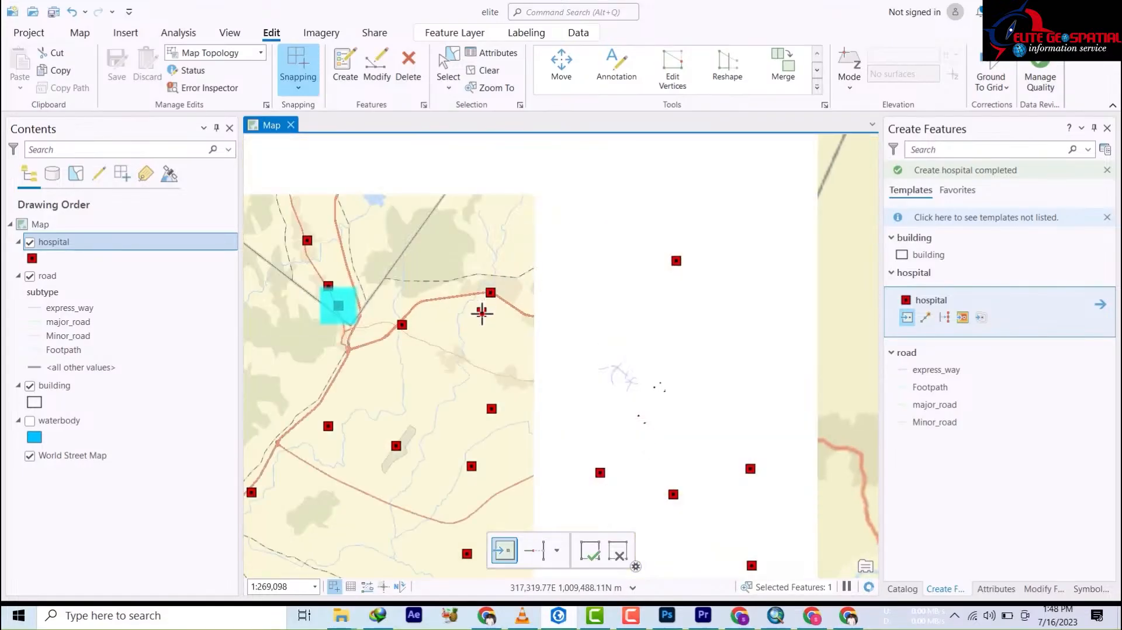
scroll(485, 298, "up", 4)
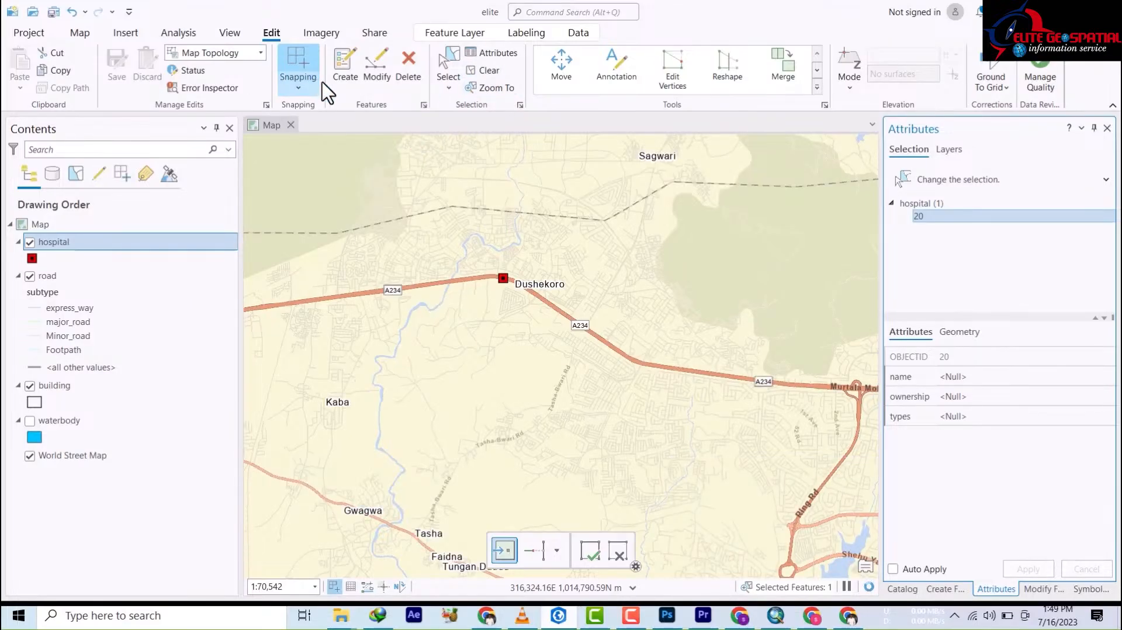
left_click(448, 71)
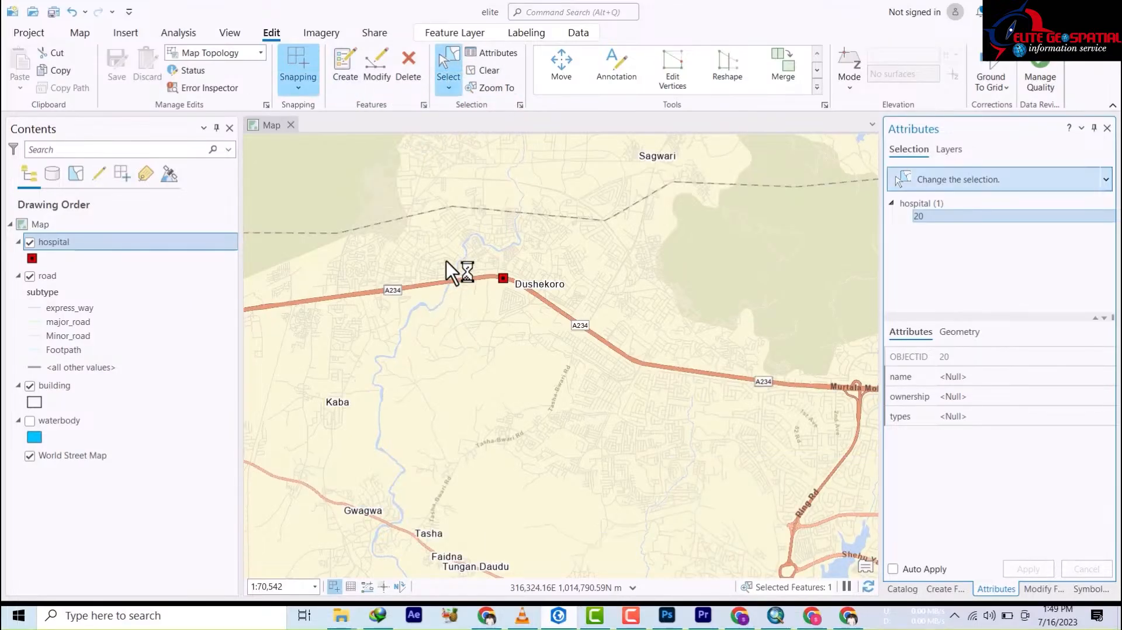
left_click(504, 280)
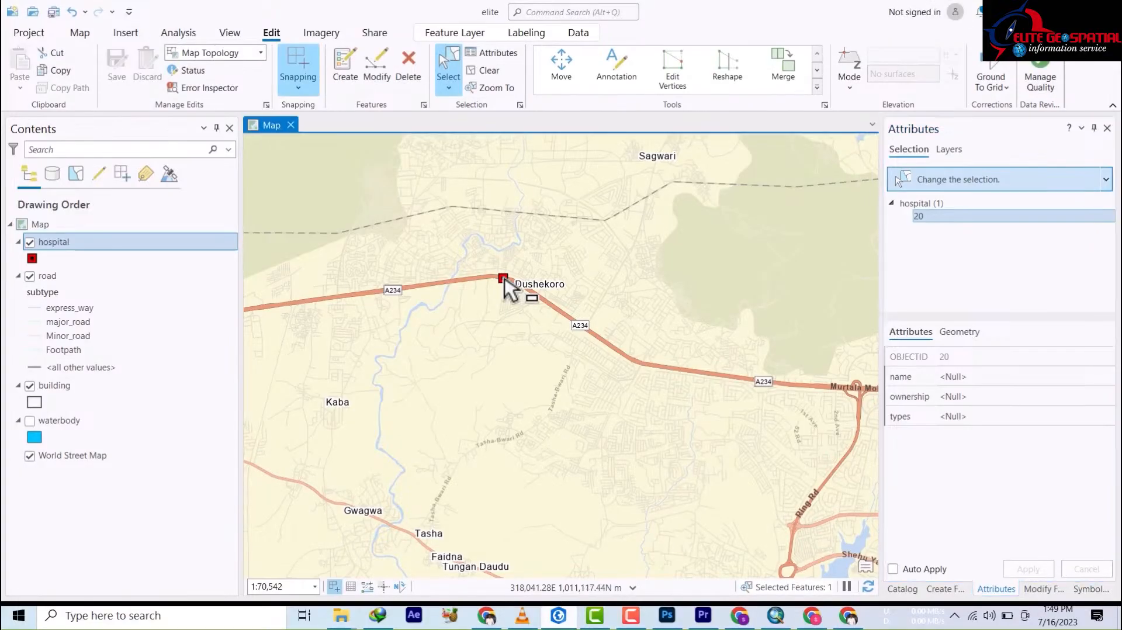
Fill in the selected hospital's attributes with name Dushekoro, ownership FG and types public.
left_click(974, 377)
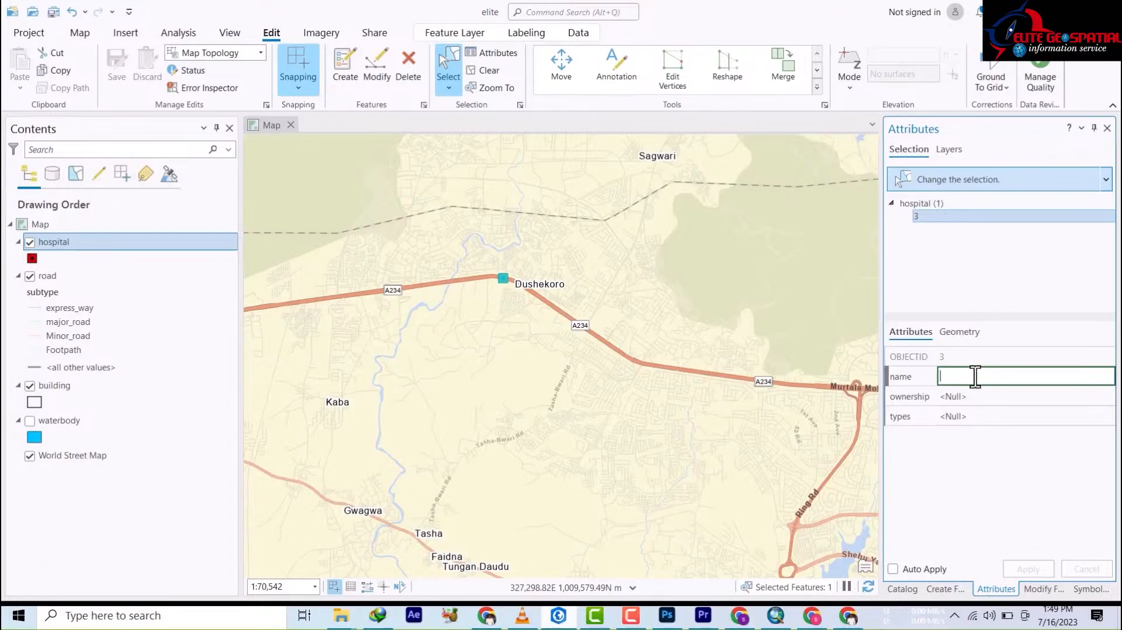
key("Escape")
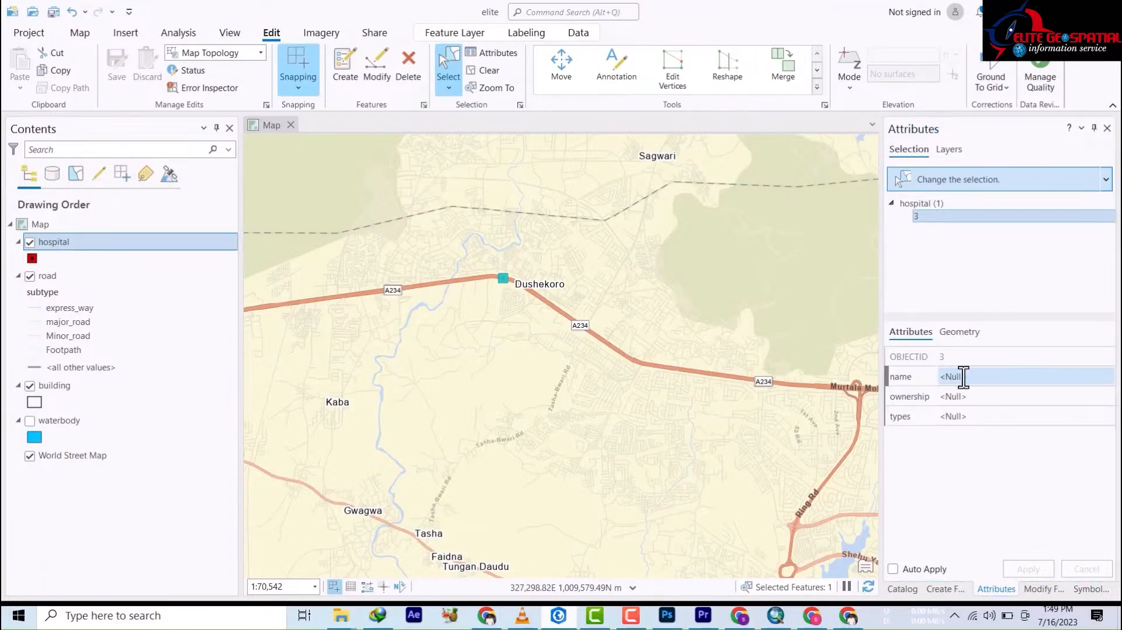
left_click(962, 377)
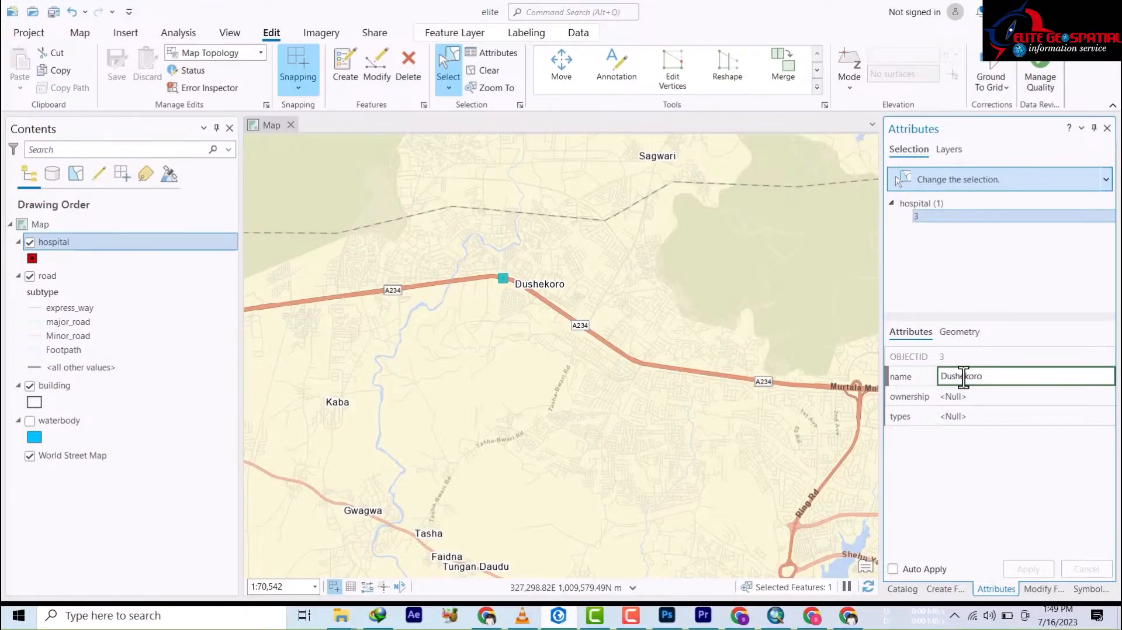
left_click(986, 401)
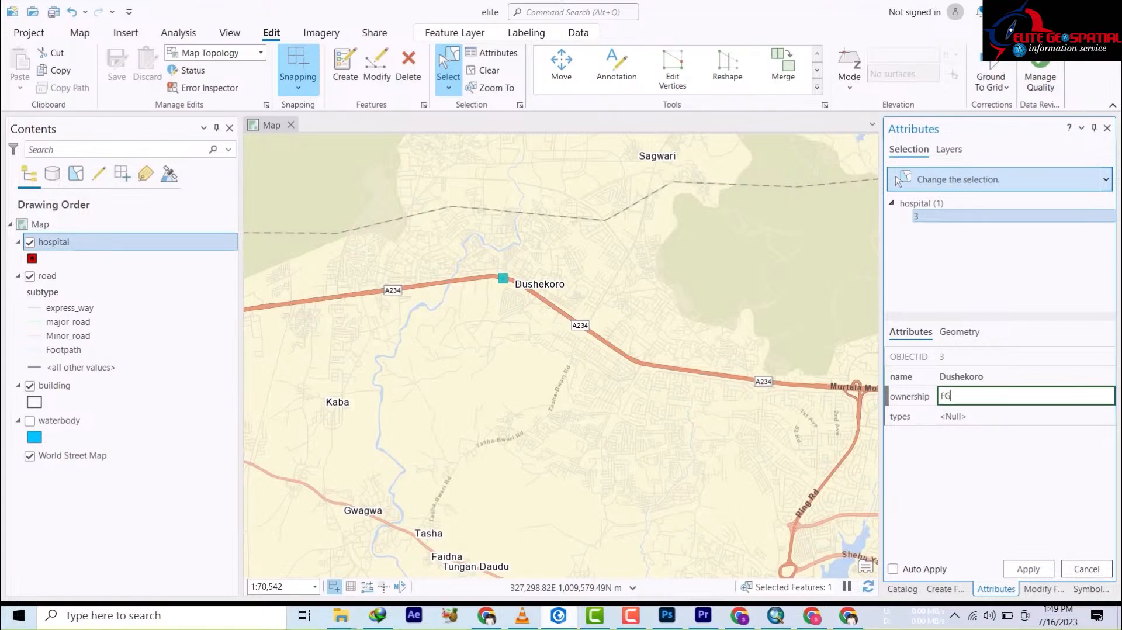
left_click(977, 416)
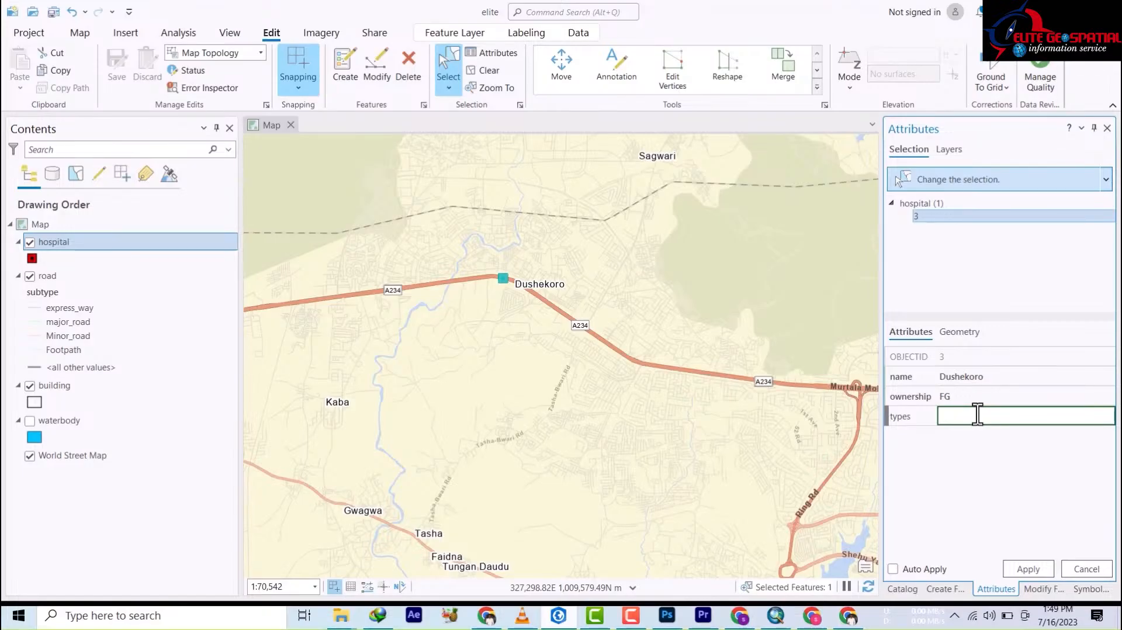
type("publi")
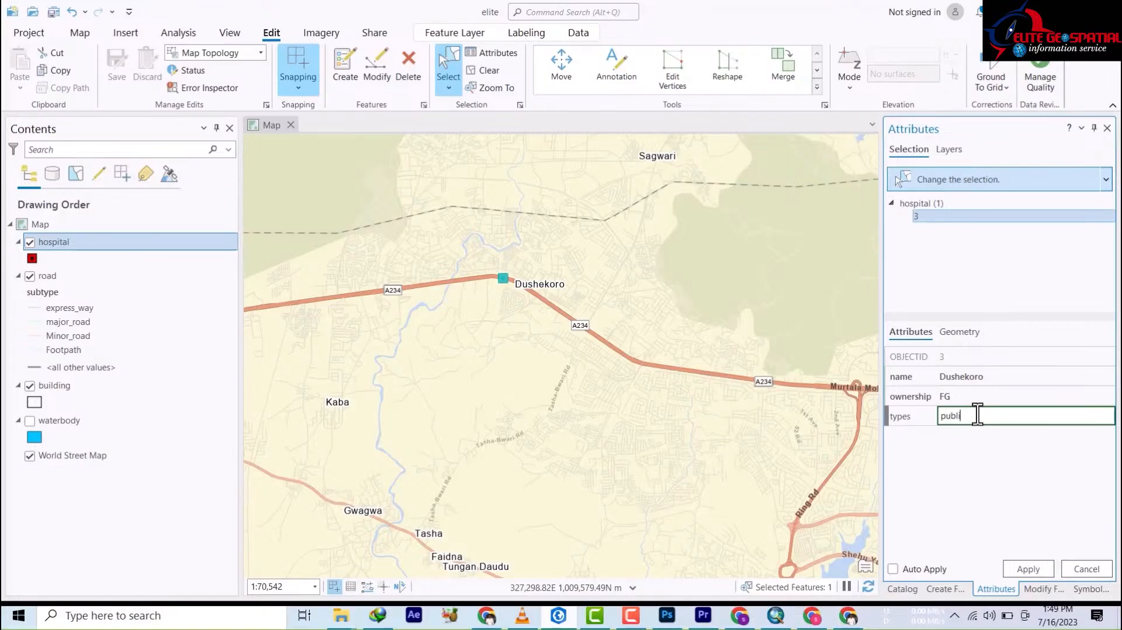
type("c")
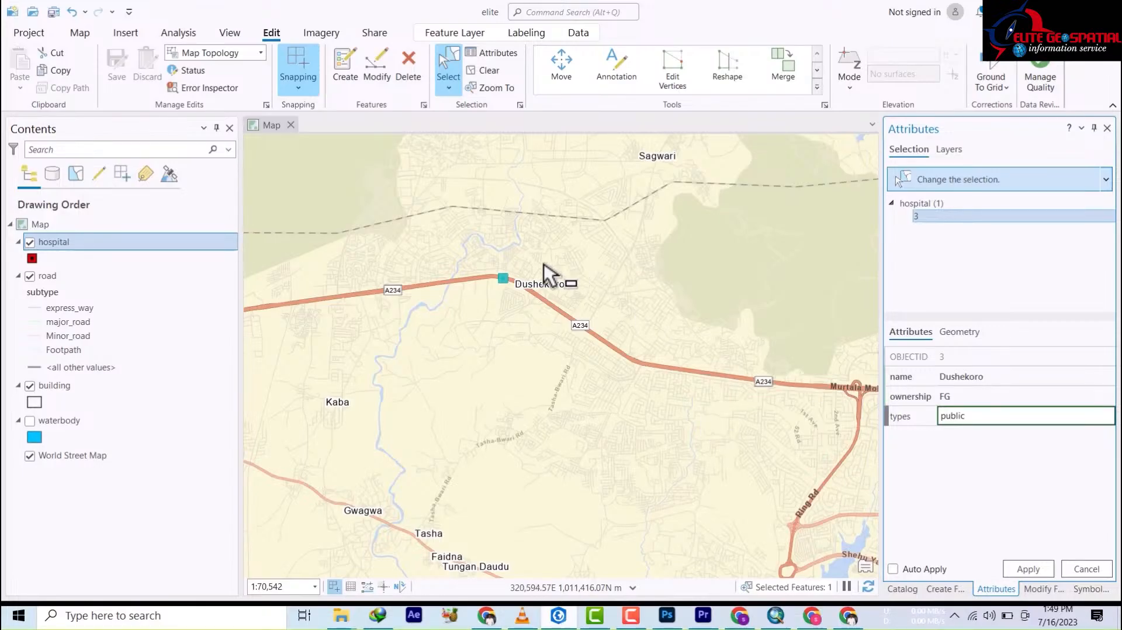
scroll(590, 447, "up", 4)
scroll(591, 436, "down", 10)
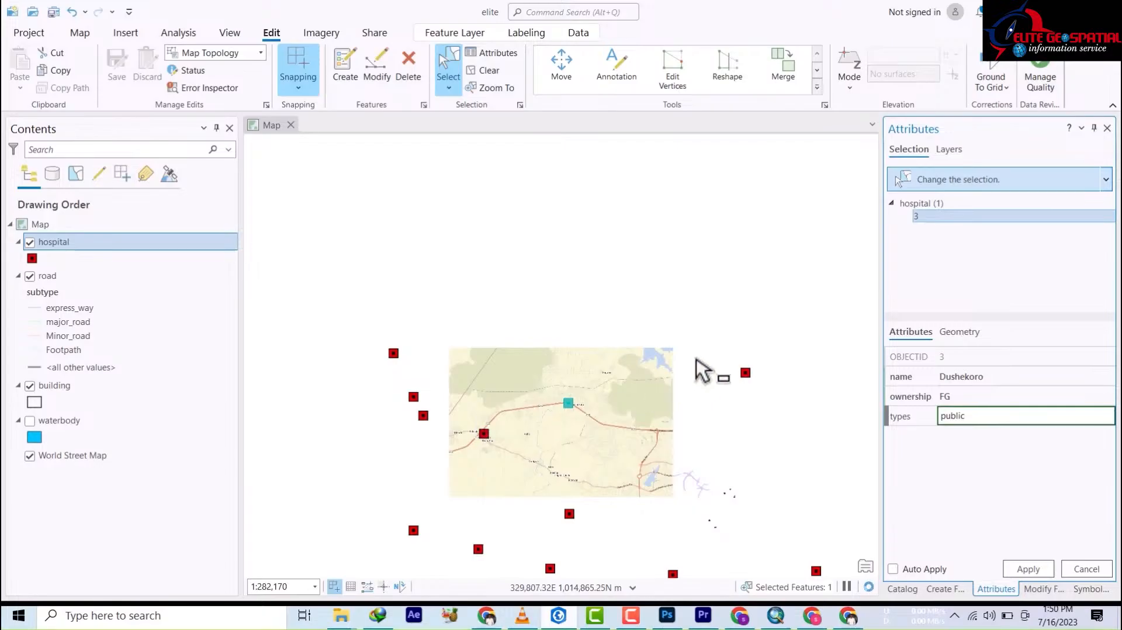
Select the hospital point at Durumi, apply the pending Dushekoro edits, and name the selected hospital Durumi.
left_click(749, 372)
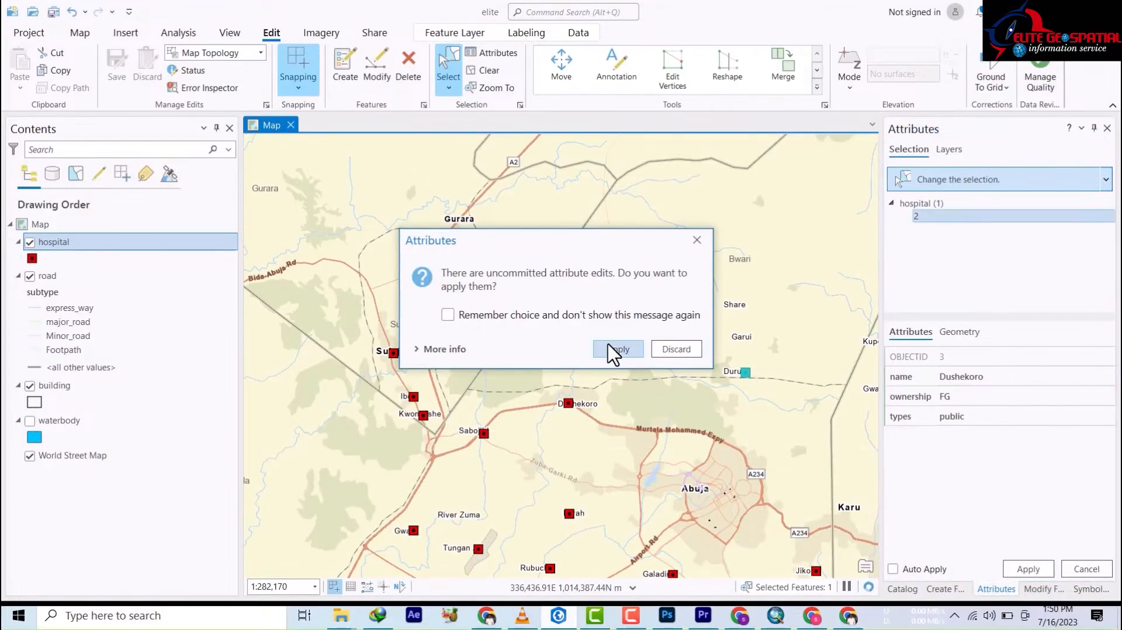
left_click(613, 350)
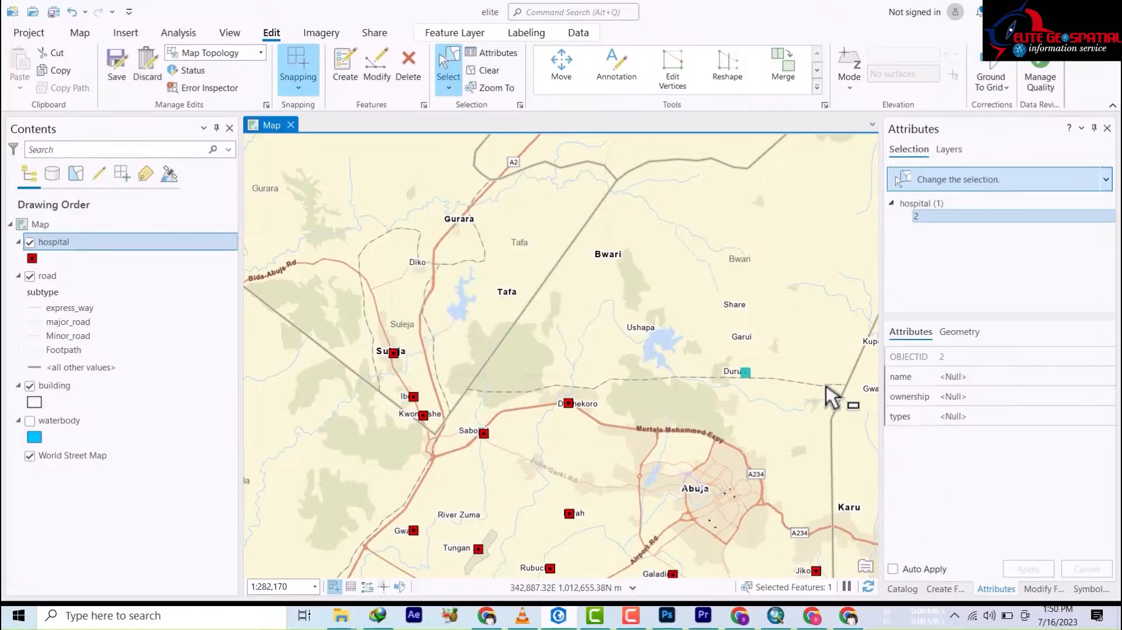
left_click(959, 377)
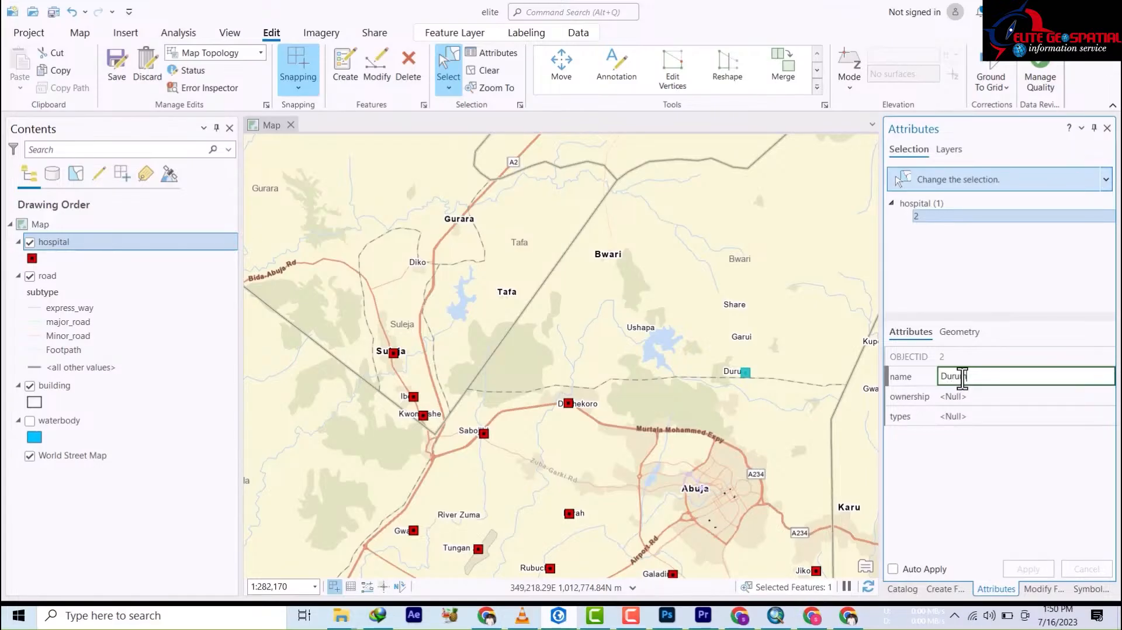
Set the Durumi hospital's ownership to FG and its types to public, and apply the edits.
left_click(963, 396)
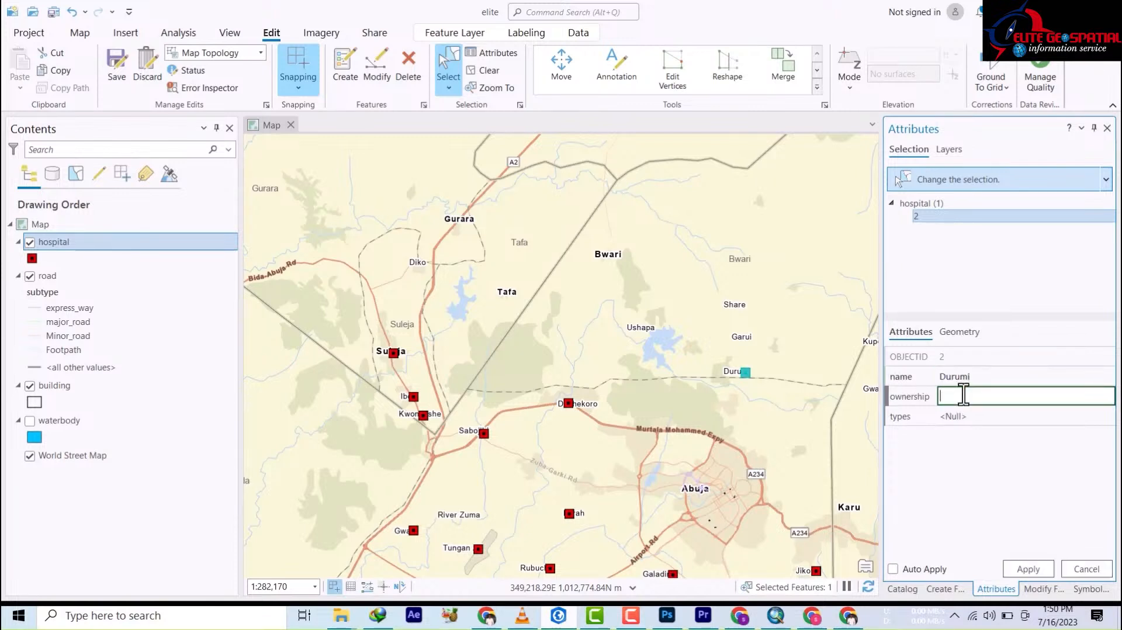
type("FFFFF")
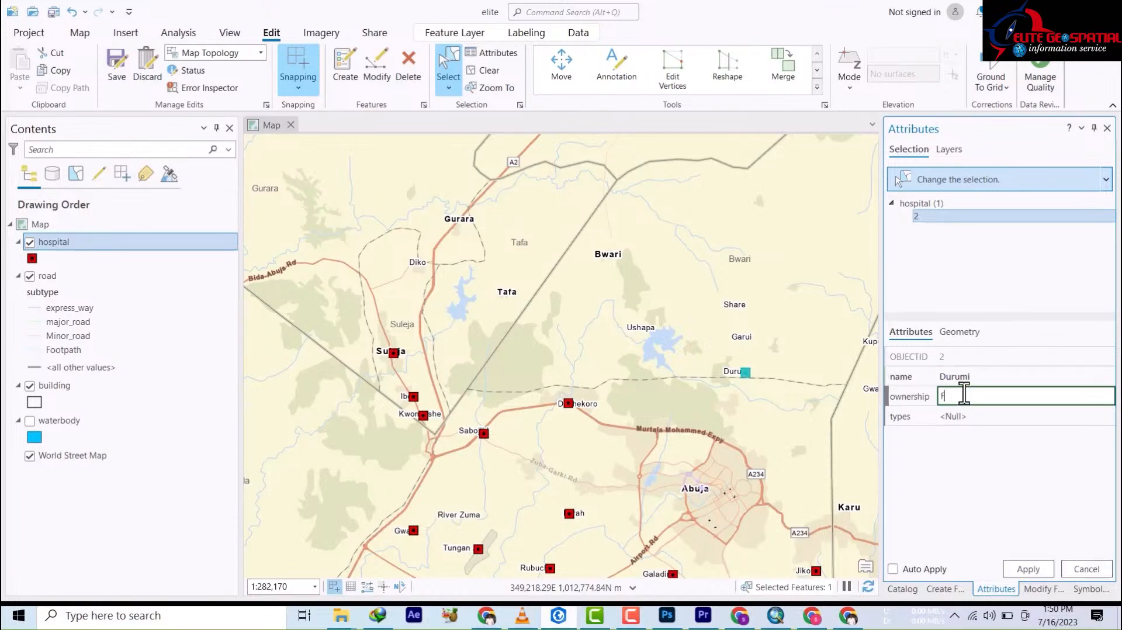
key("BackSpace")
key("BackSpace")
key("BackSpace")
key("BackSpace")
key("BackSpace")
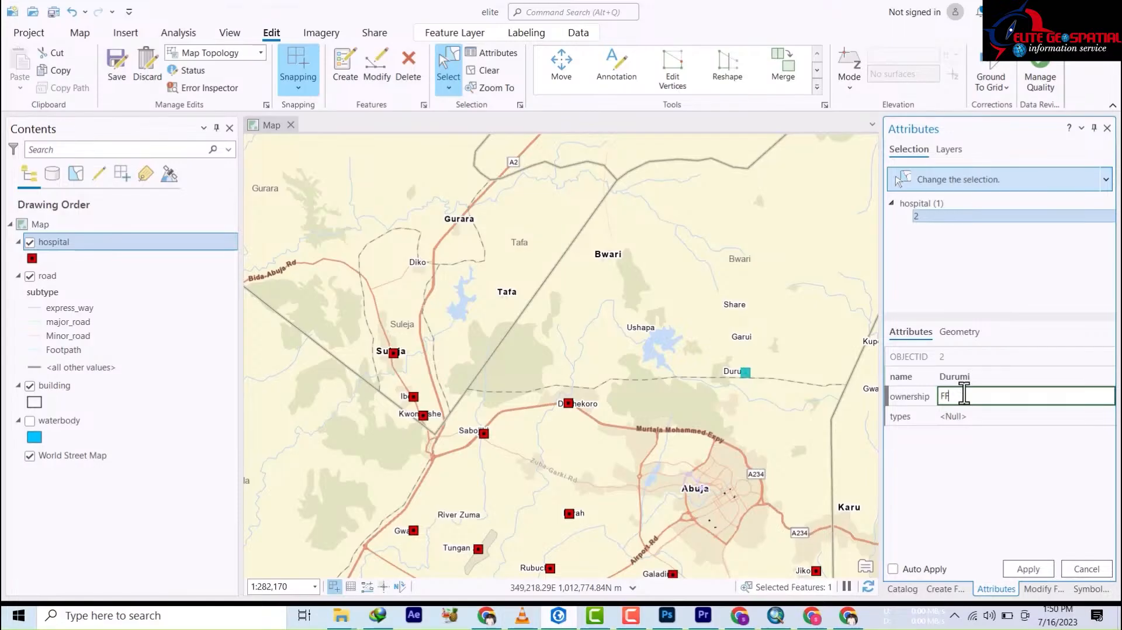
type("FG")
left_click(963, 417)
type("pu")
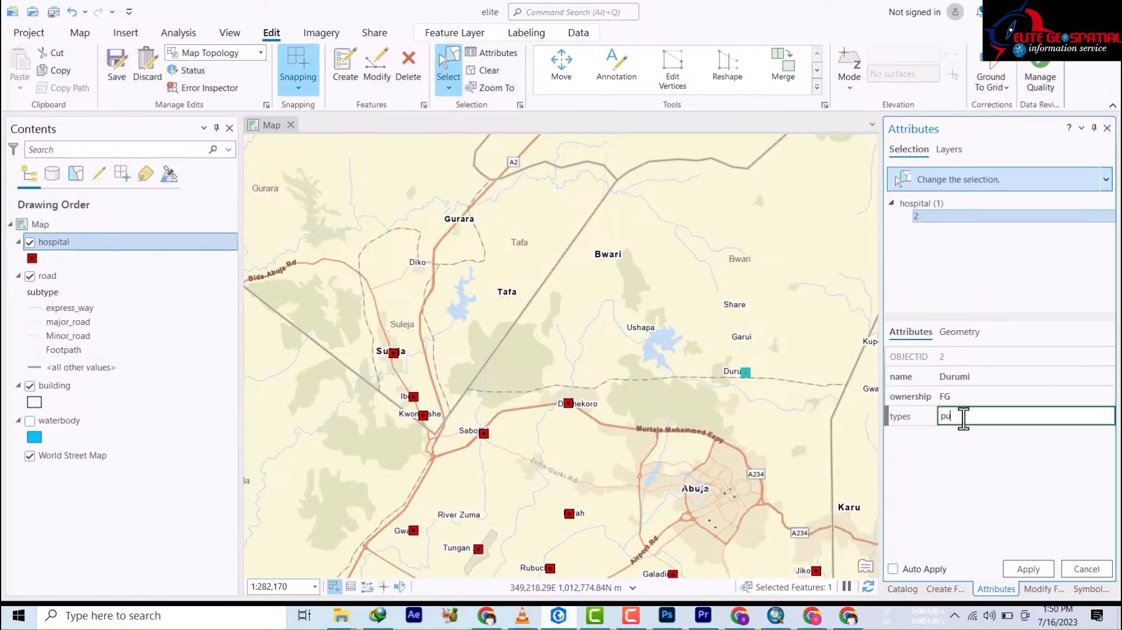
type("blic")
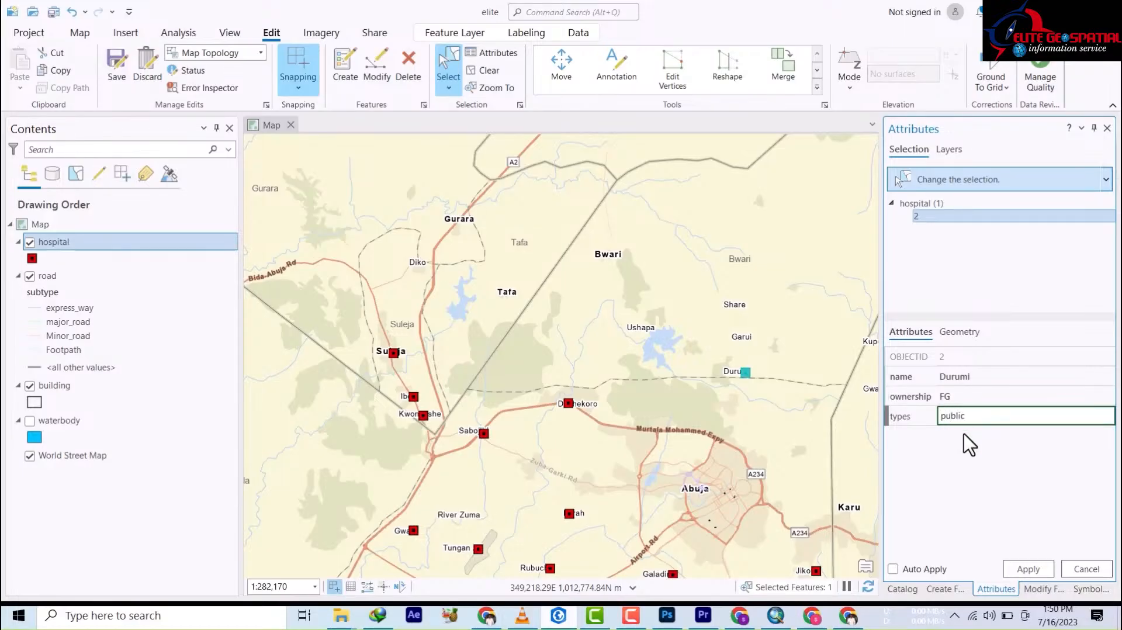
left_click(1033, 576)
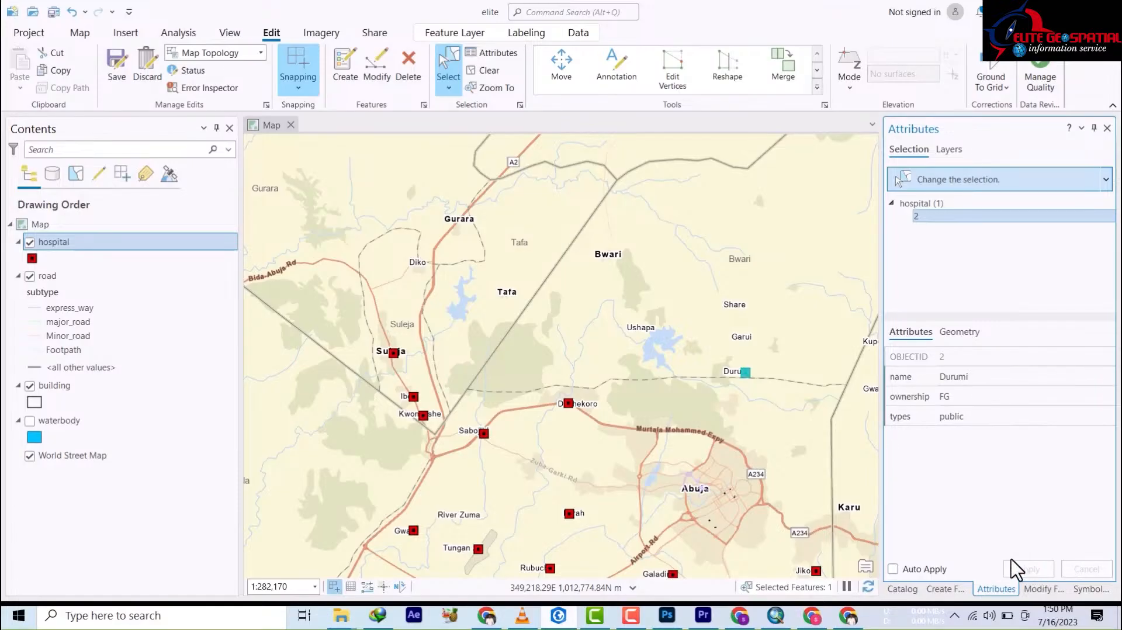
Turn on automatic applying of attribute edits and name the hospital point south of Dushekoro Furah.
left_click(893, 570)
left_click(572, 514)
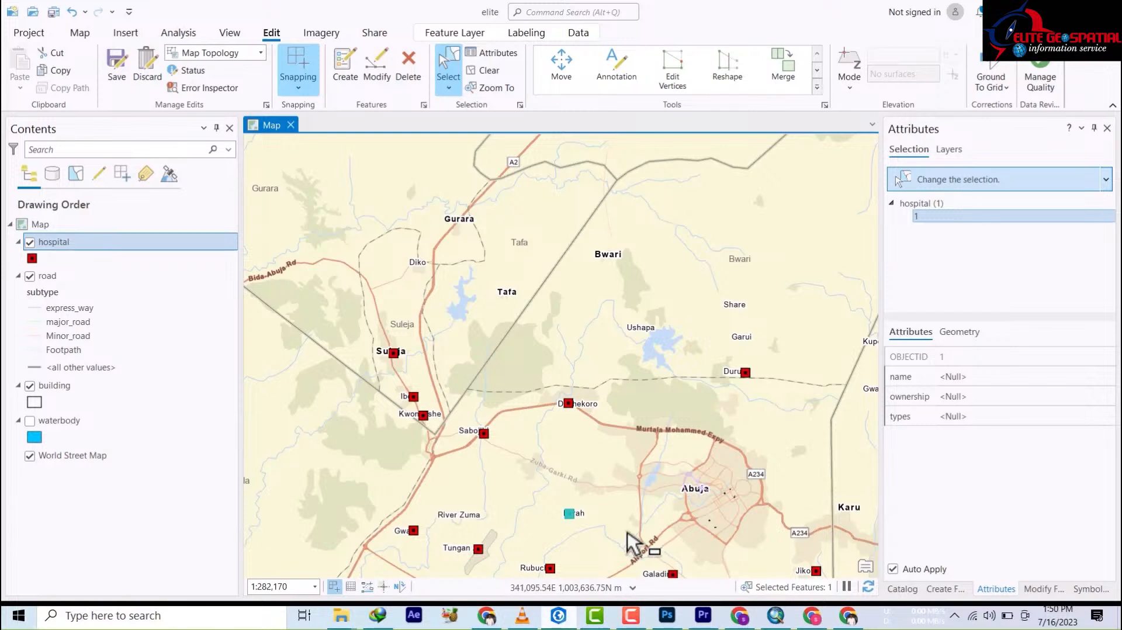
left_click(953, 377)
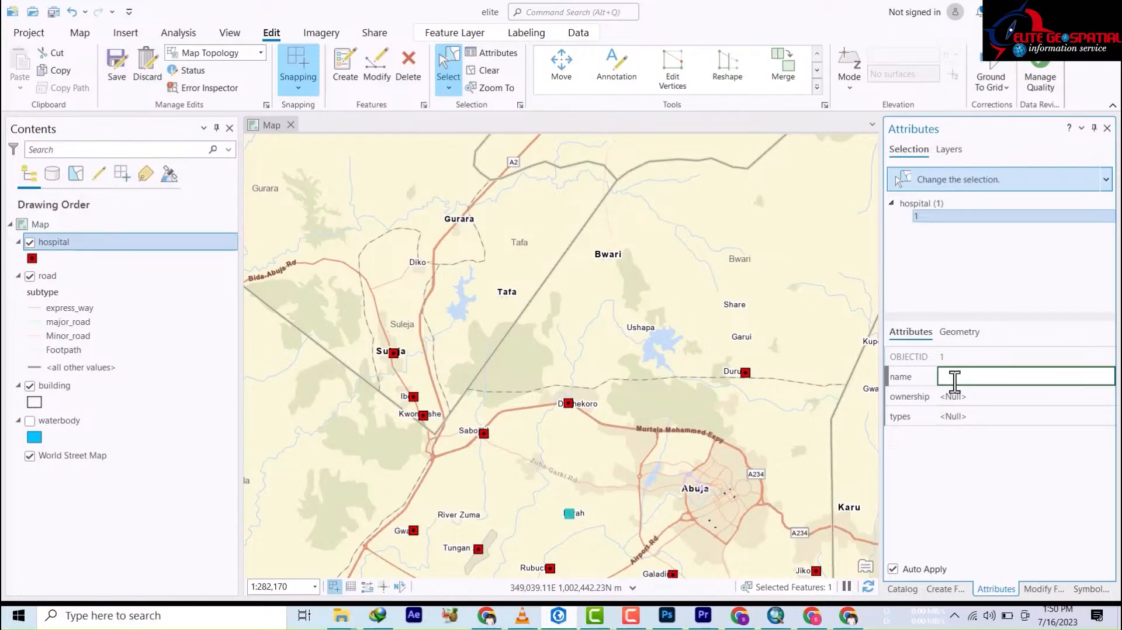
type("Fun")
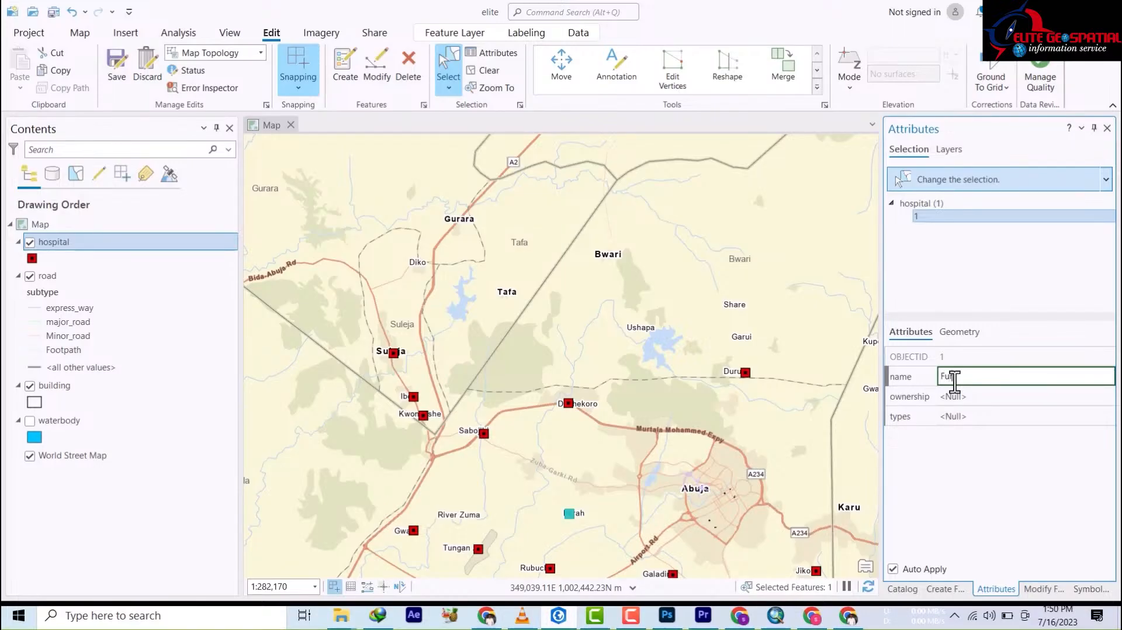
type("ah")
key("Tab")
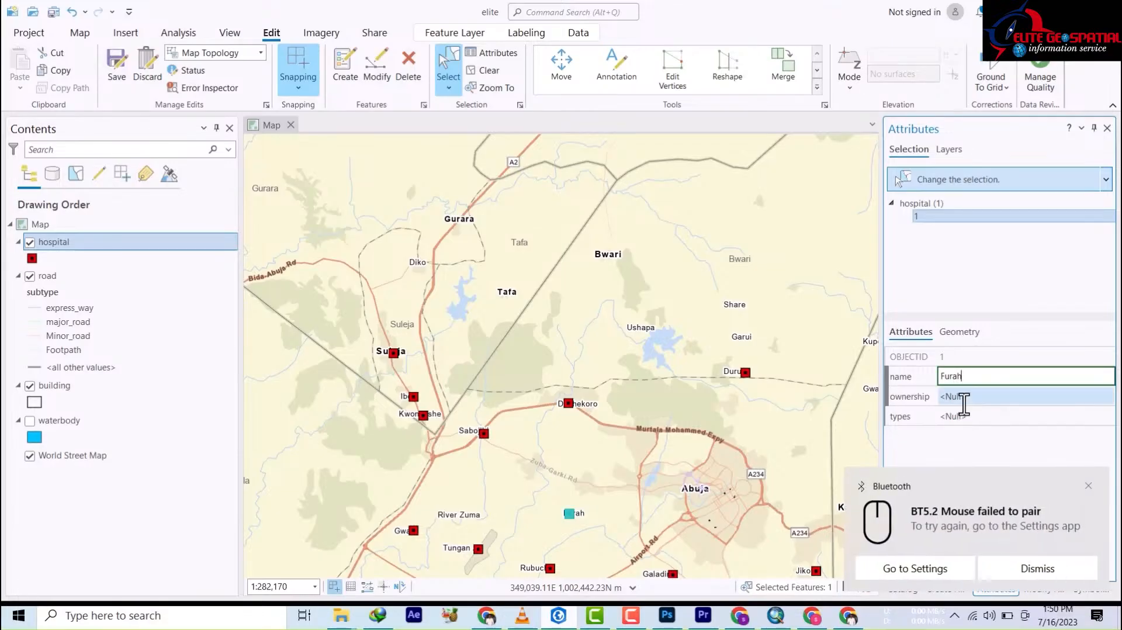
Set the Furah hospital's ownership to FG and its types to public, and save the layer edits.
left_click(1088, 487)
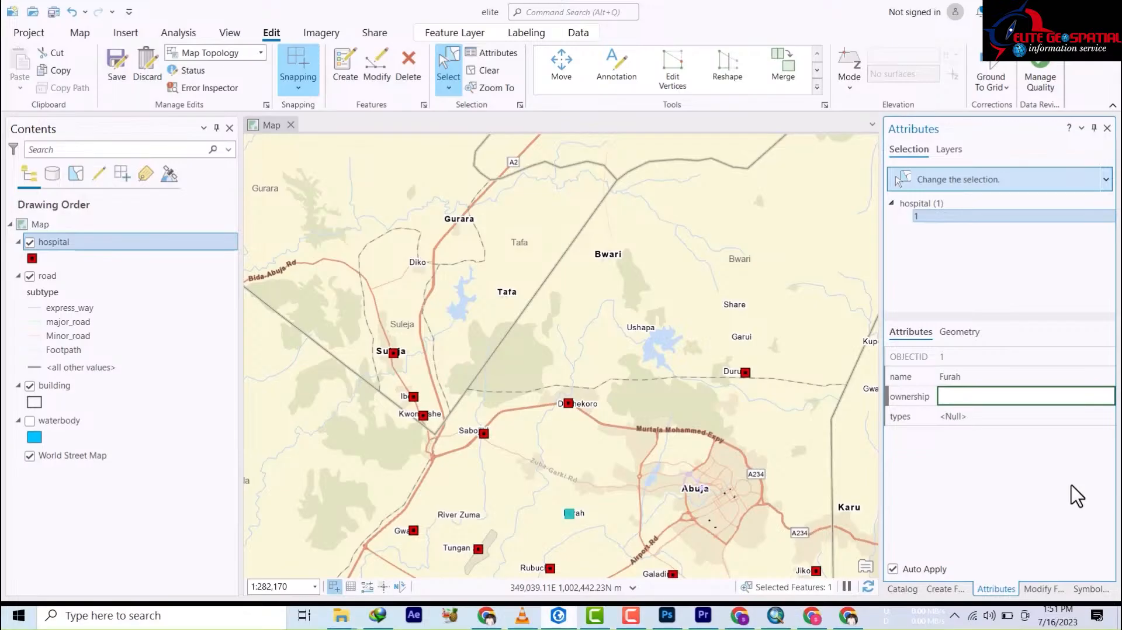
type("FG")
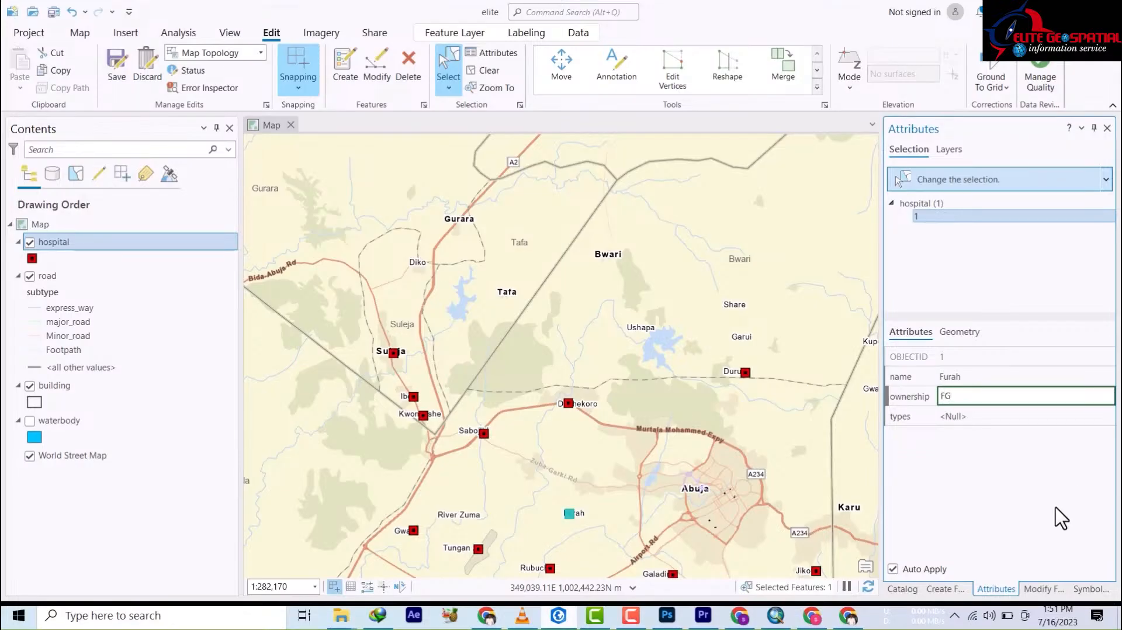
left_click(1014, 416)
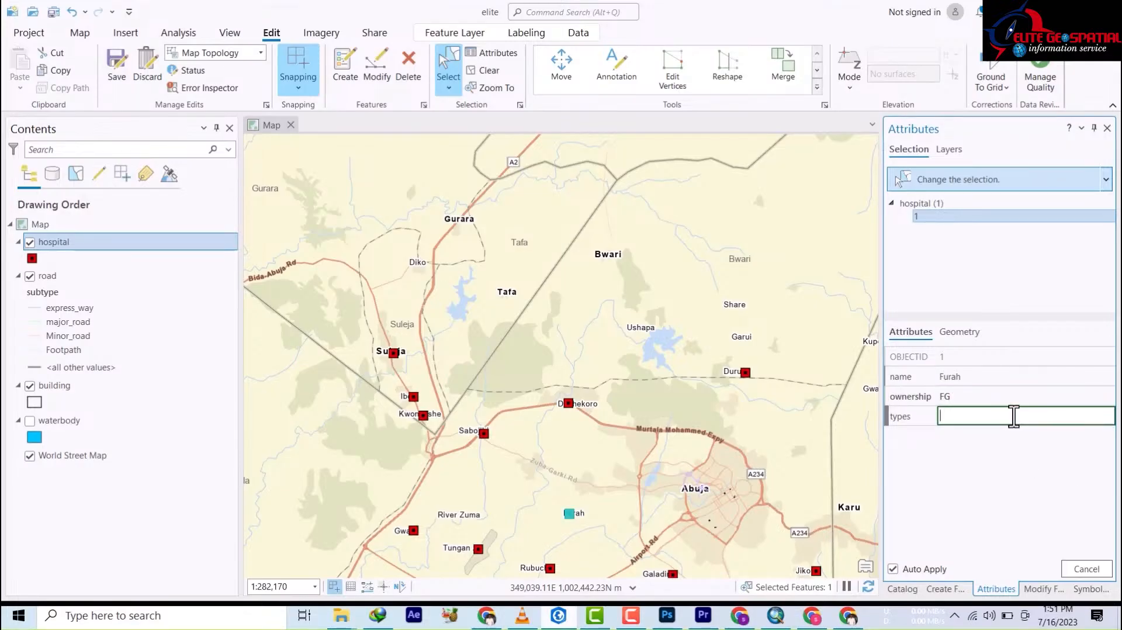
type("public")
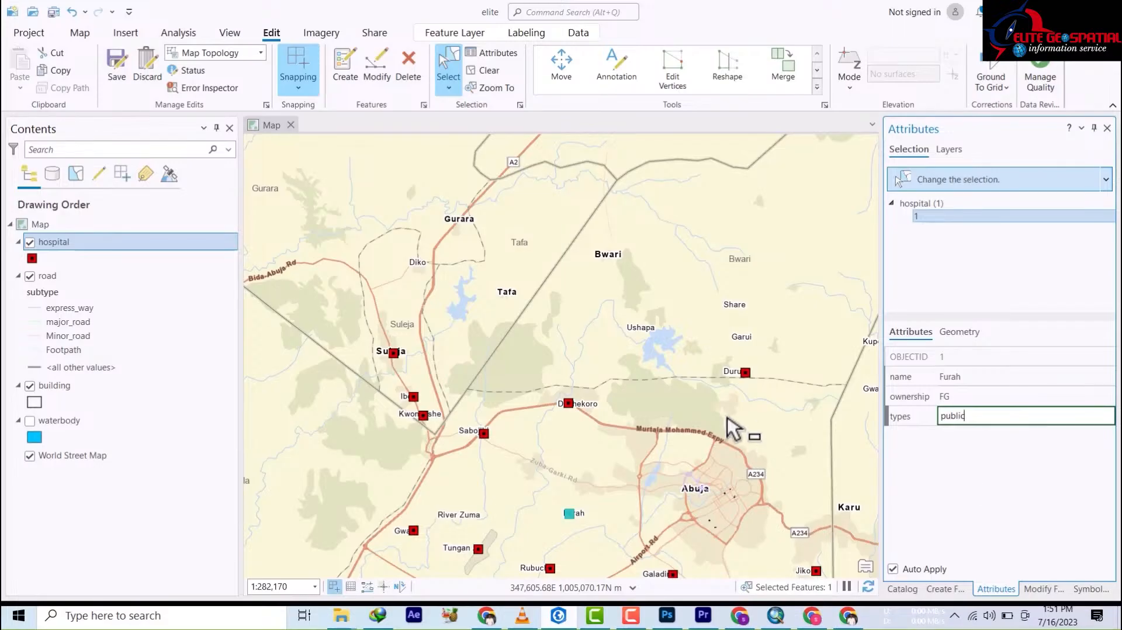
left_click(718, 432)
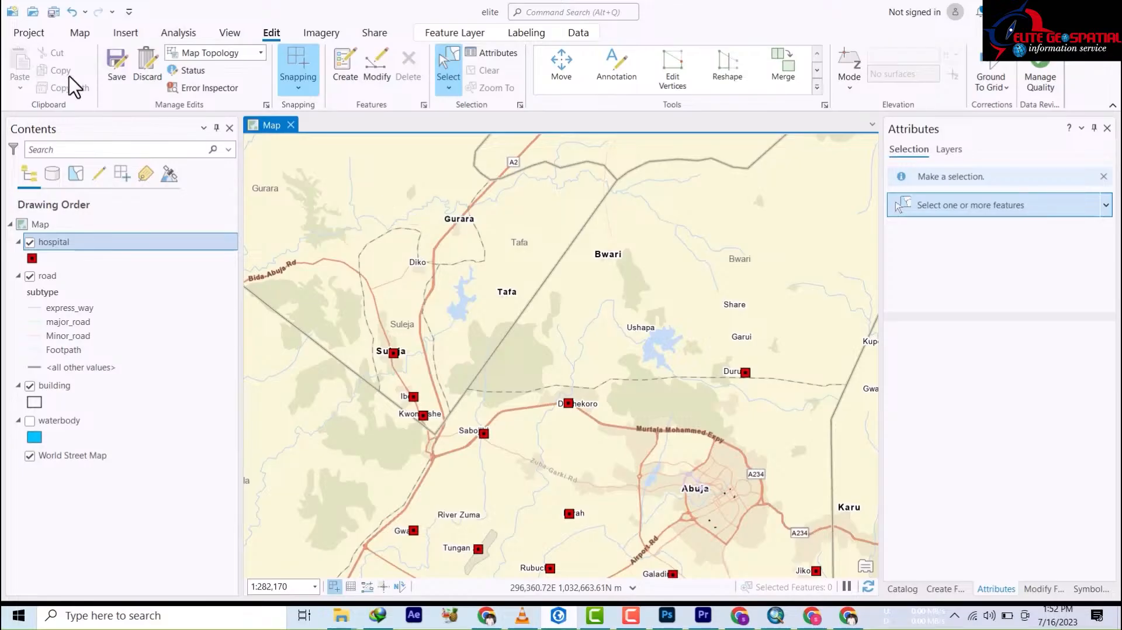
left_click(116, 75)
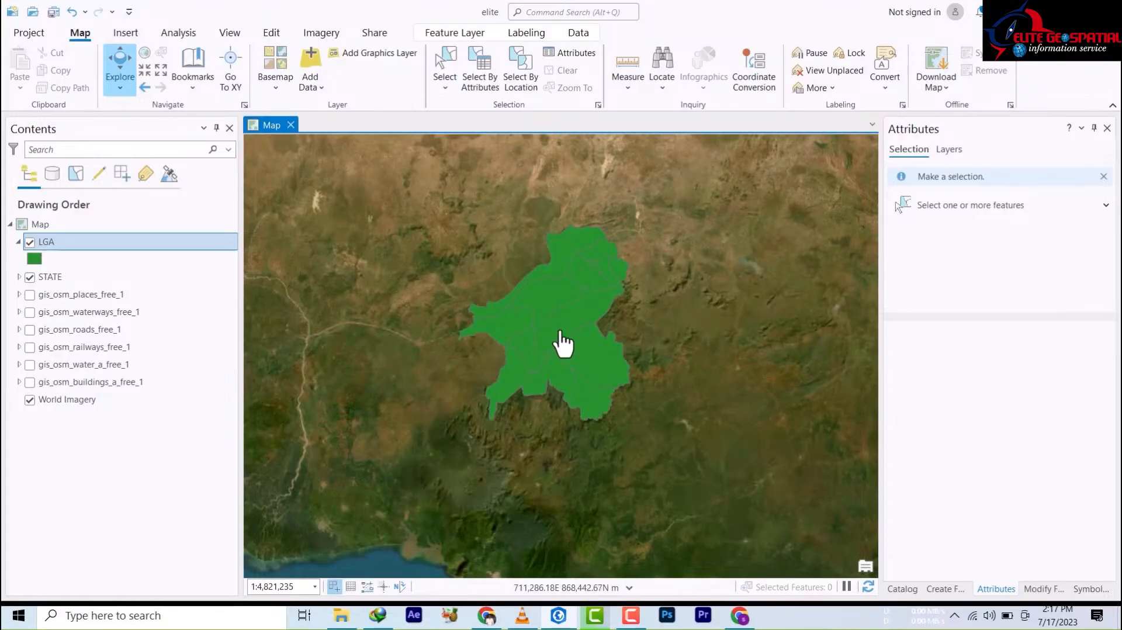
Inspect the LGA polygons on the map and view the pop-up of the Gassol LGA polygon.
scroll(559, 341, "up", 3)
scroll(555, 333, "down", 1)
scroll(555, 333, "down", 2)
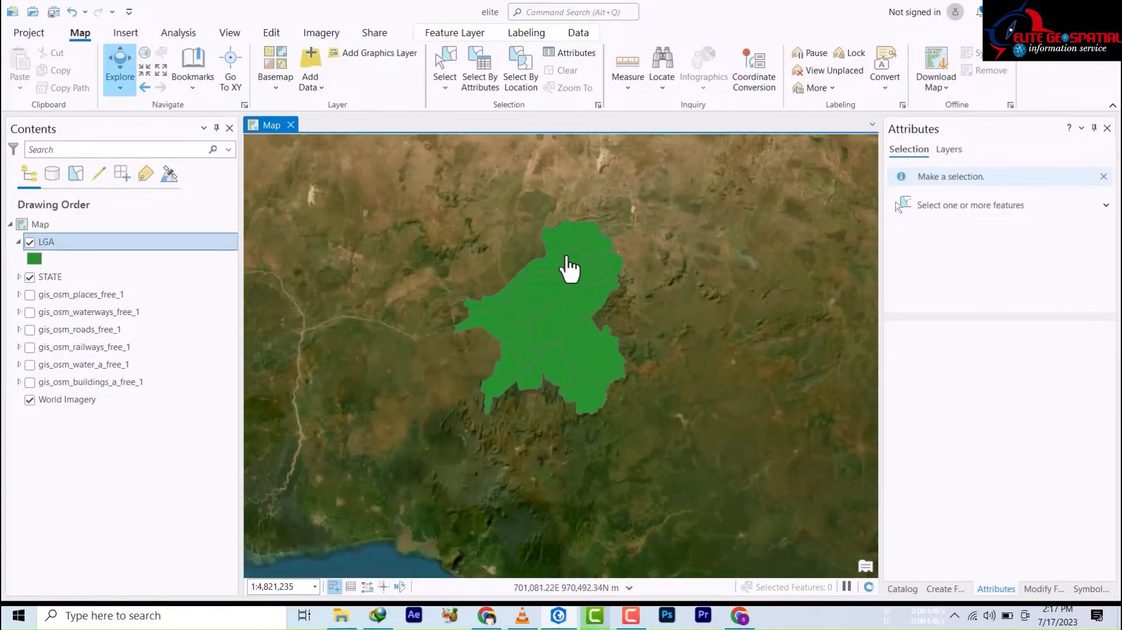
scroll(571, 244, "up", 1)
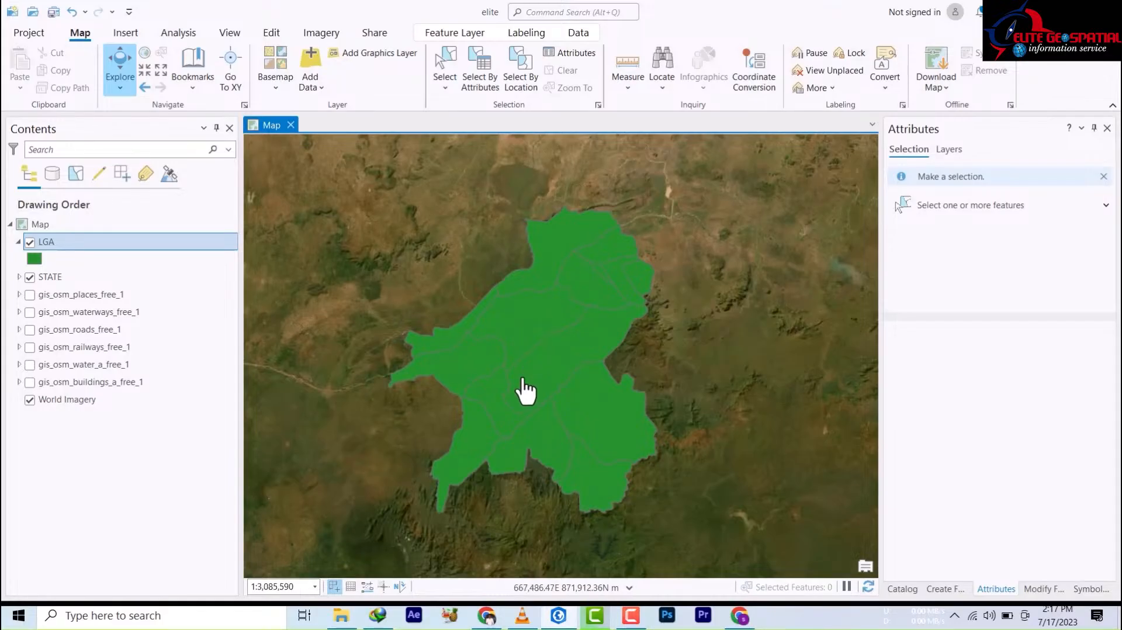
left_click(531, 321)
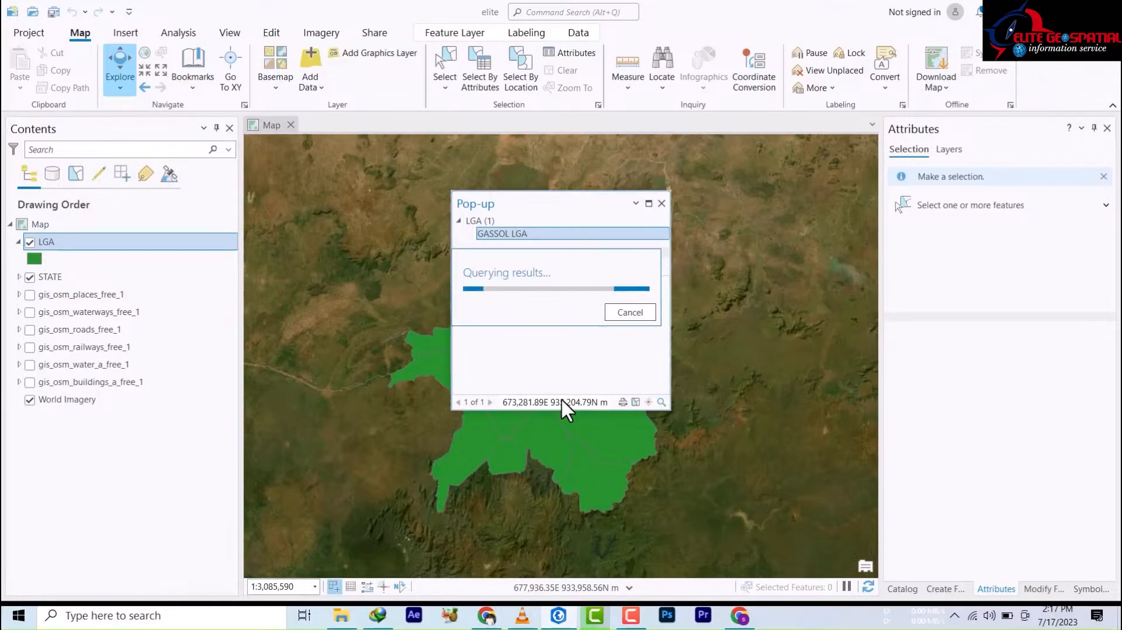
left_click(661, 204)
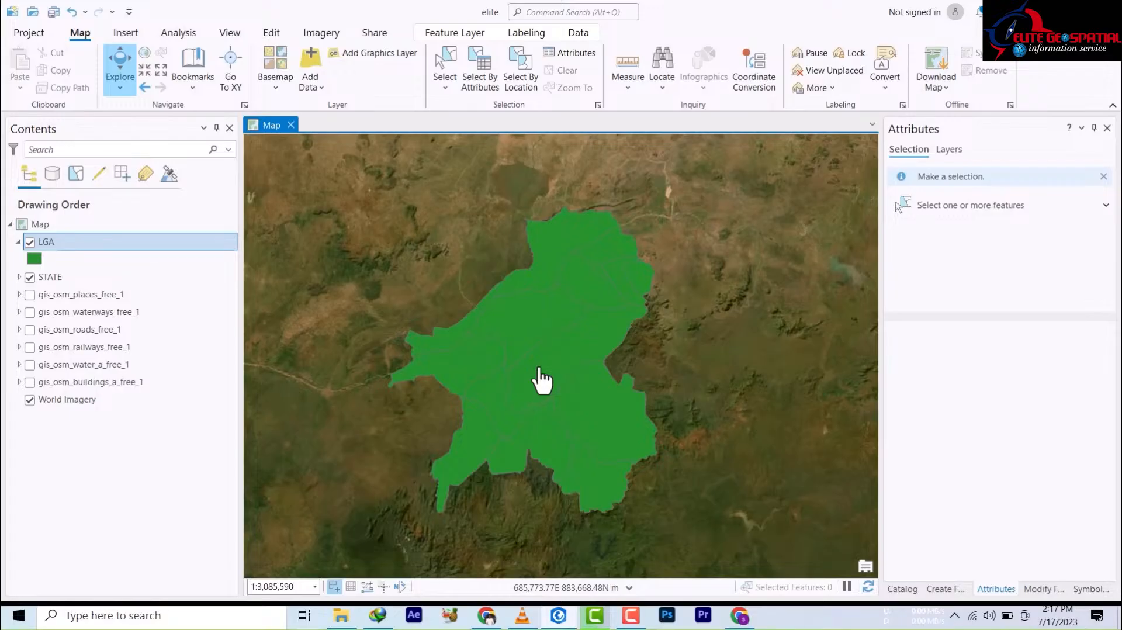
Open the attribute table of the LGA layer.
right_click(50, 245)
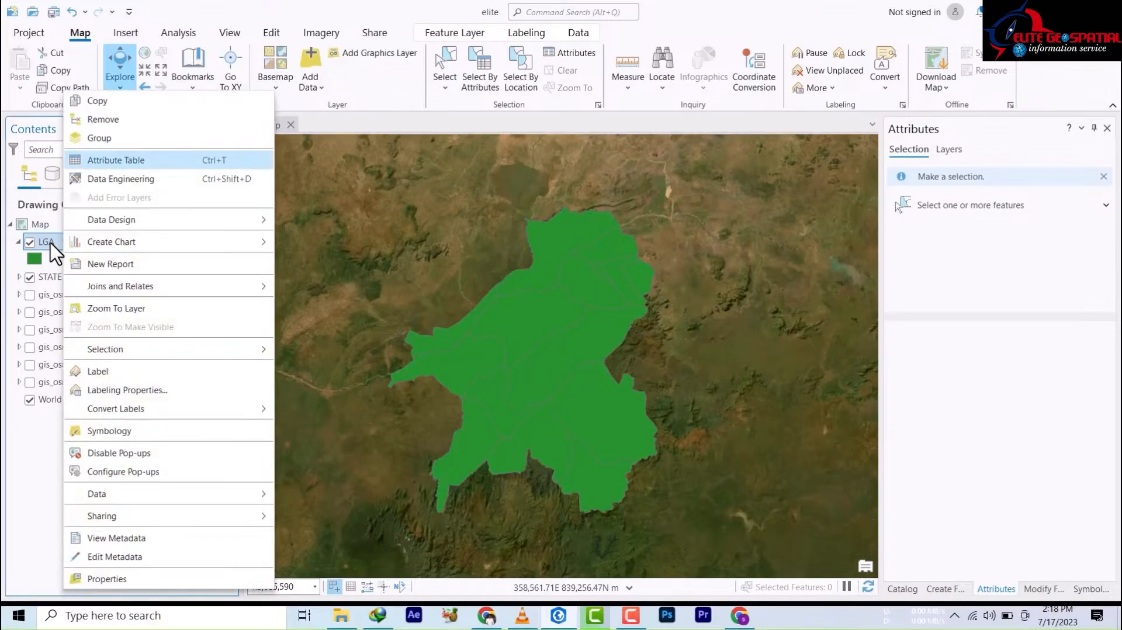
left_click(108, 165)
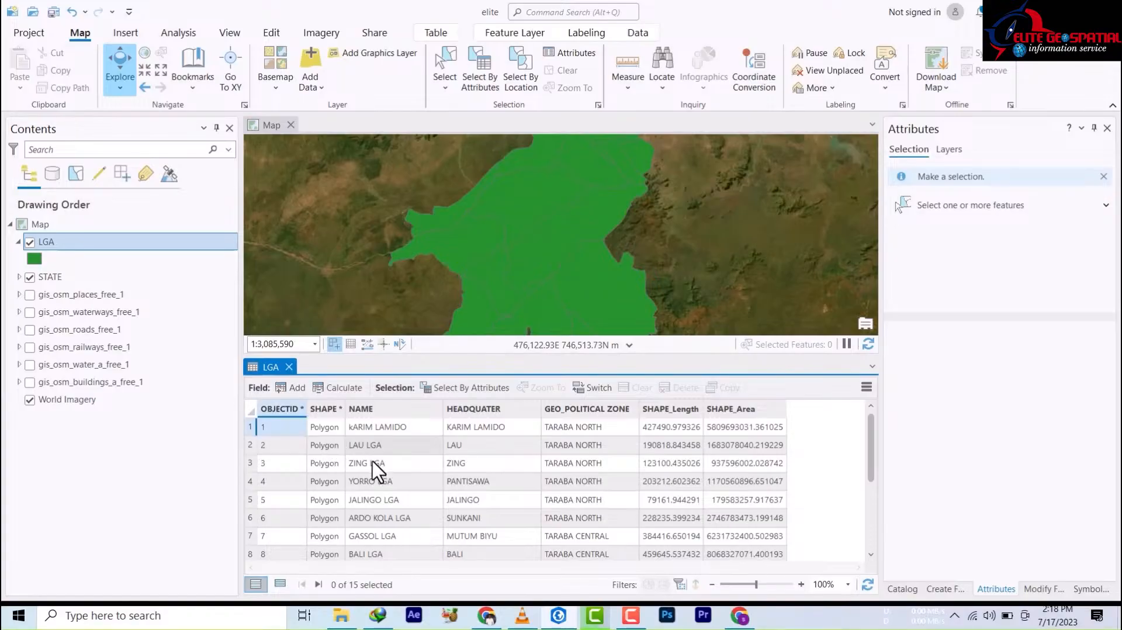
Select the consecutive LGA records from ZING LGA to SARDUNA LGA in the table.
left_click(250, 462)
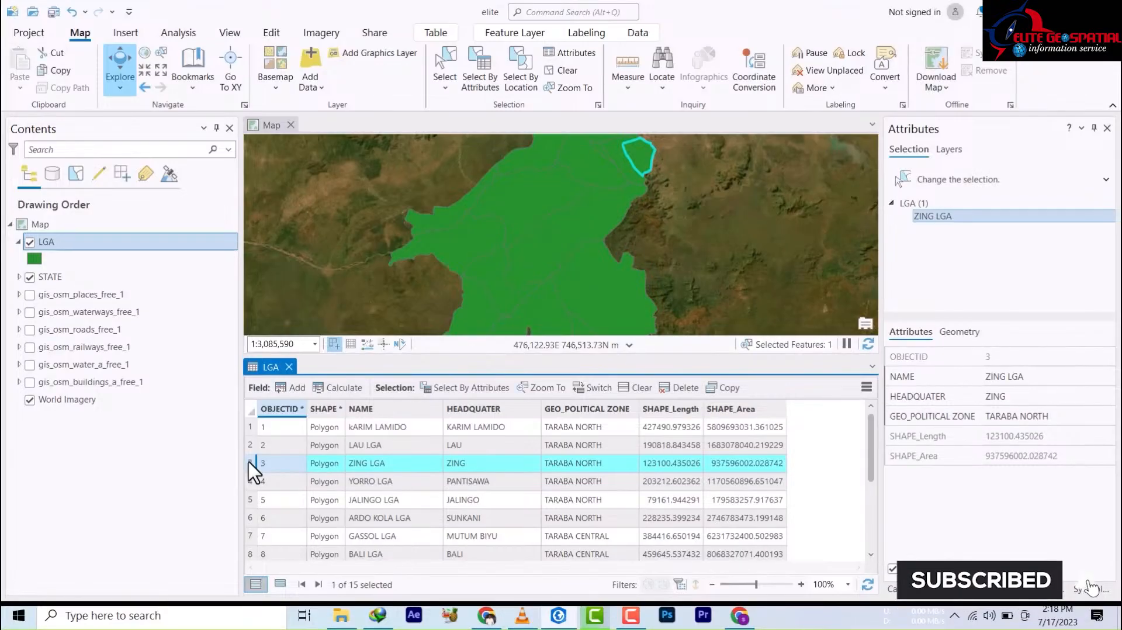
left_click_drag(252, 471, 250, 516)
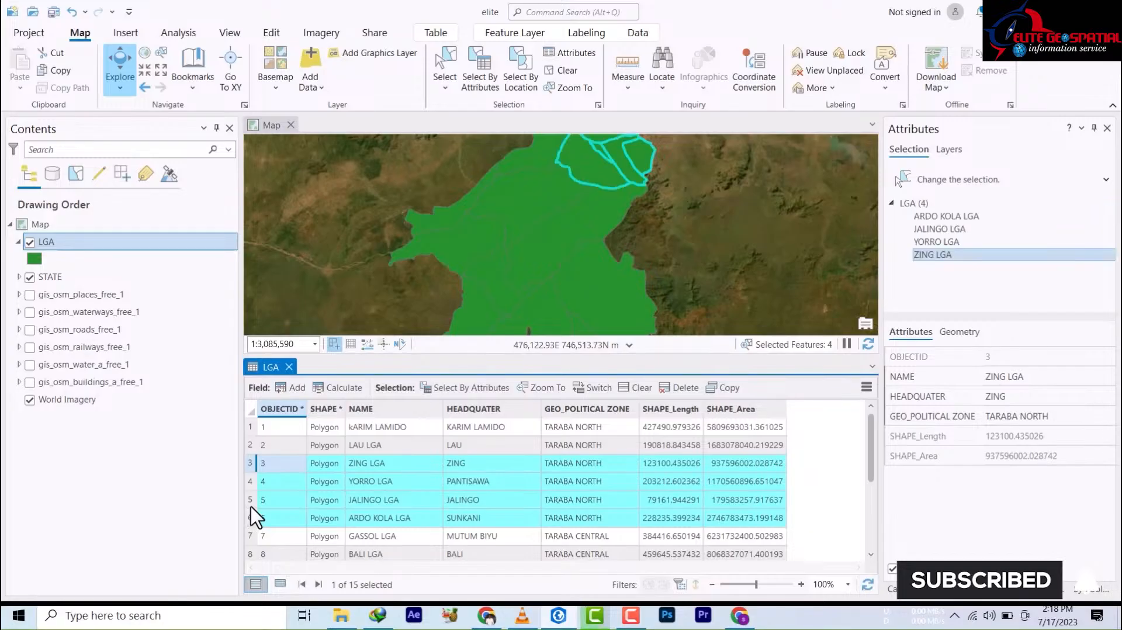
left_click(250, 462)
left_click_drag(256, 480, 246, 531)
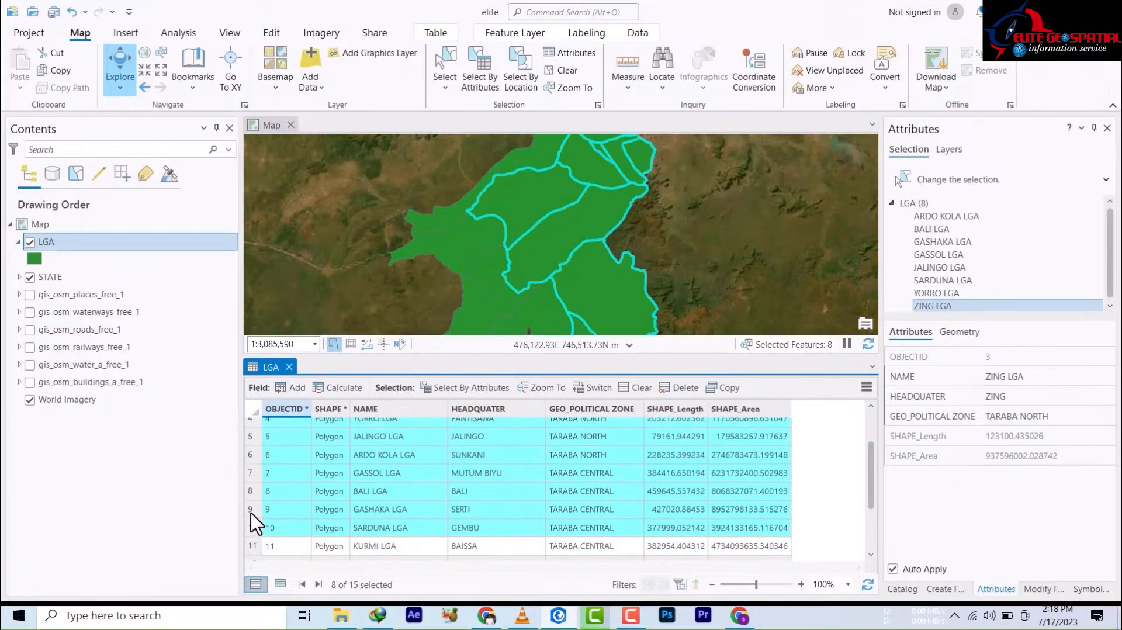
scroll(279, 480, "up", 2)
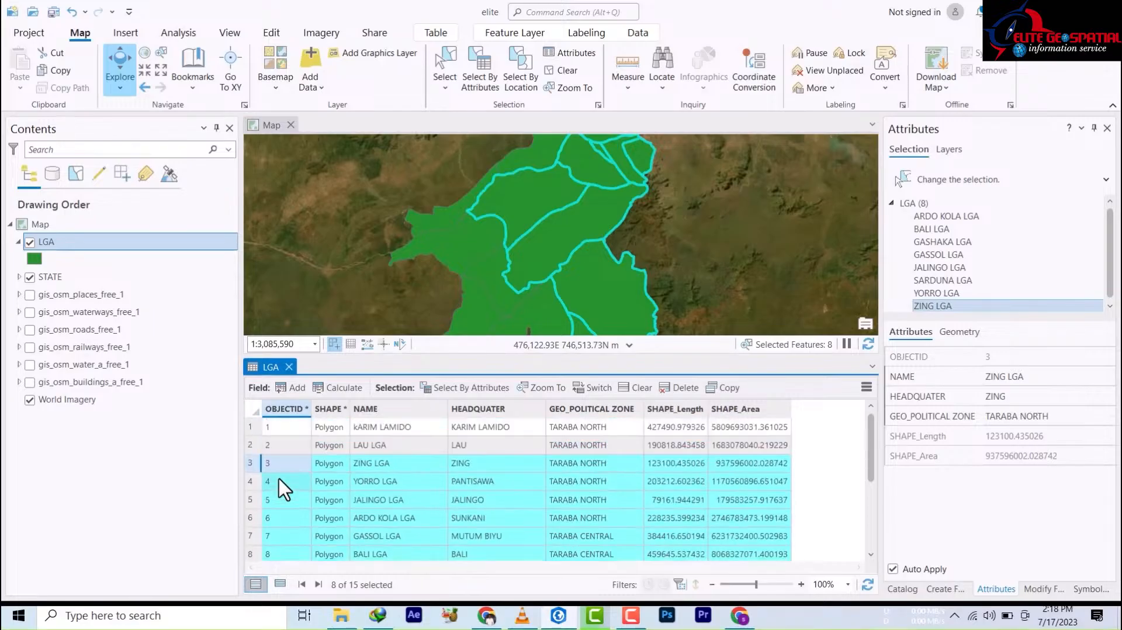
Select only the TAKUM record in the LGA table and close the table.
left_click(258, 447)
scroll(261, 522, "down", 3)
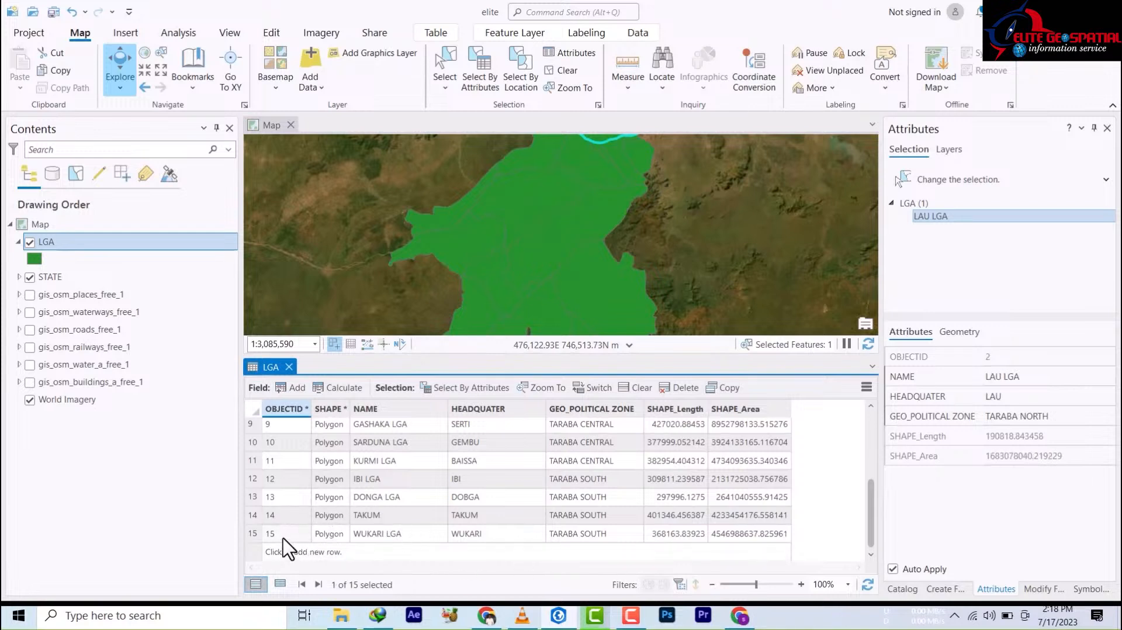
left_click(253, 514)
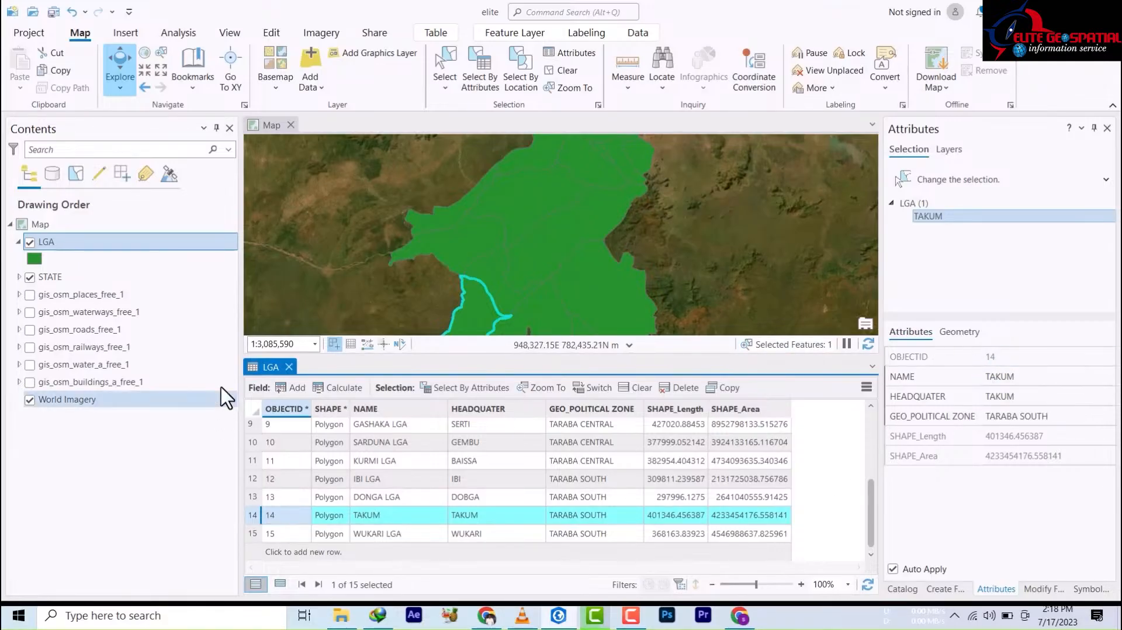
left_click(289, 367)
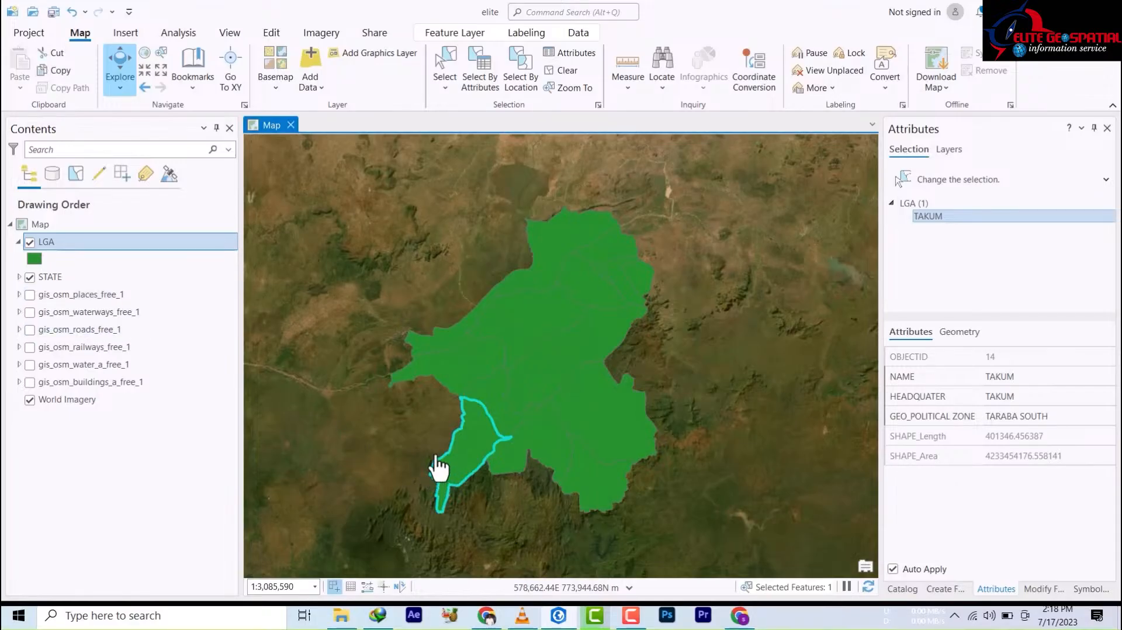
Start exporting the selected feature of the LGA layer and review the field map of the export.
right_click(89, 244)
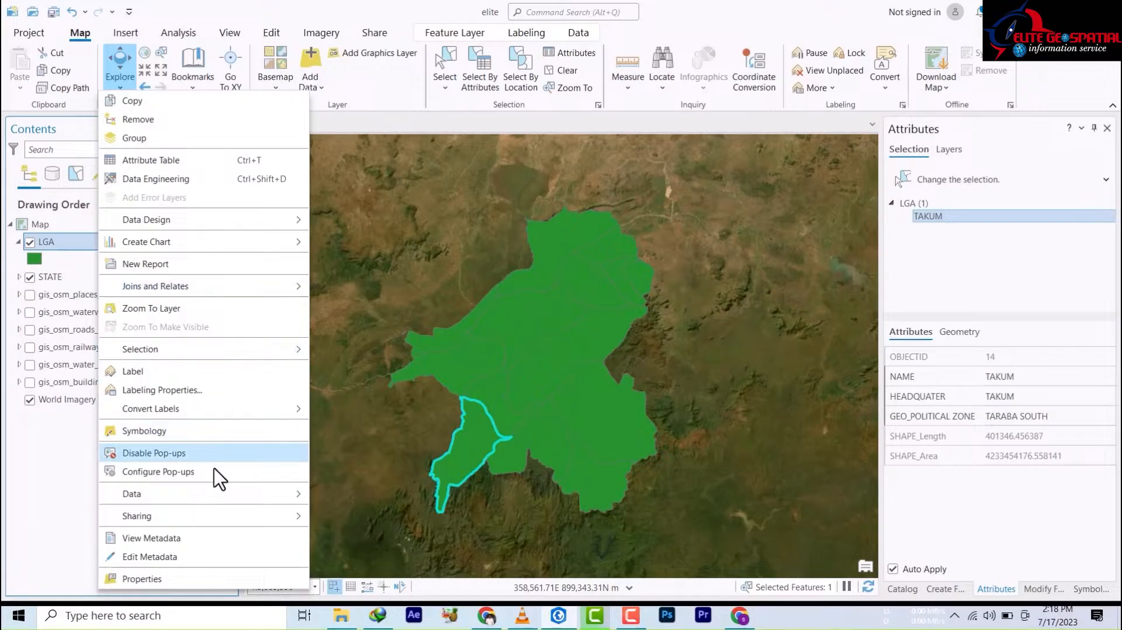
mouse_move(173, 504)
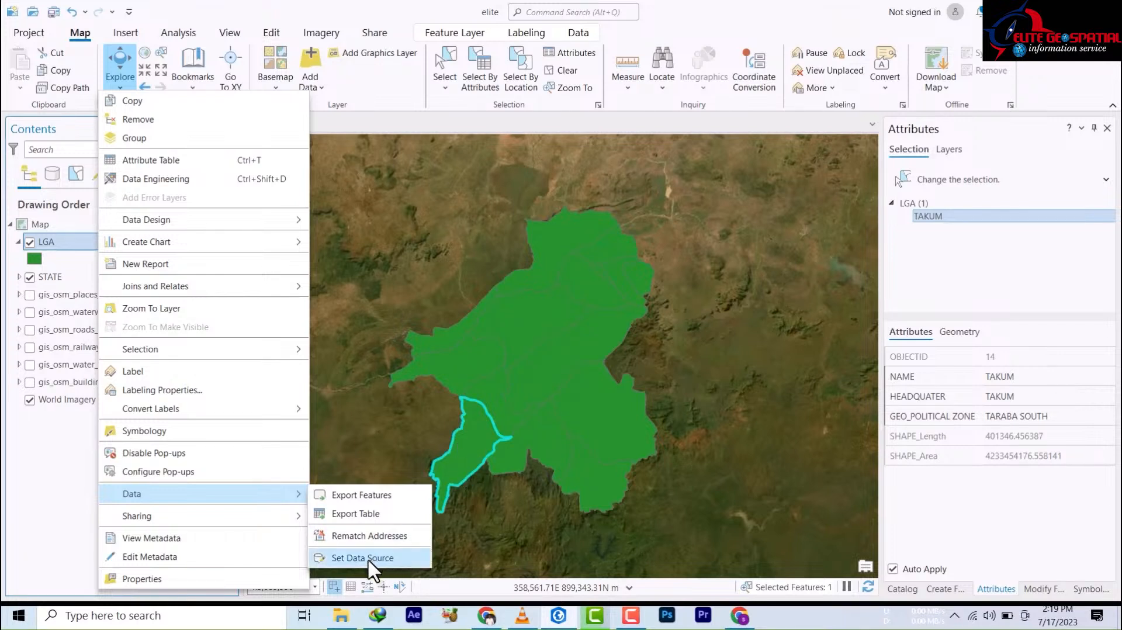
left_click(362, 494)
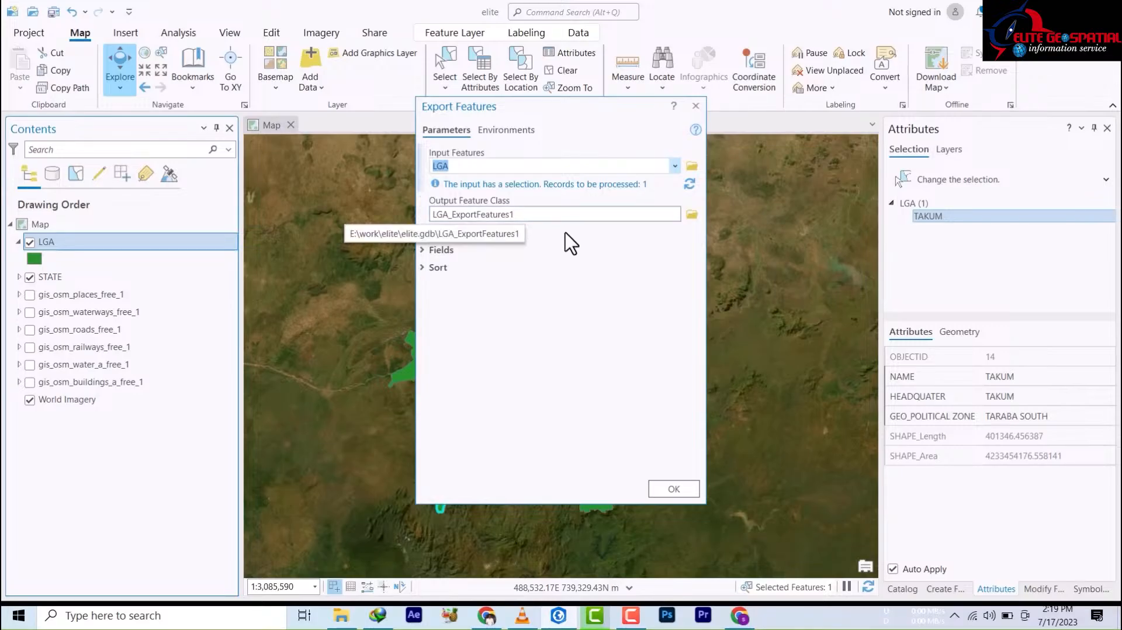
left_click(425, 252)
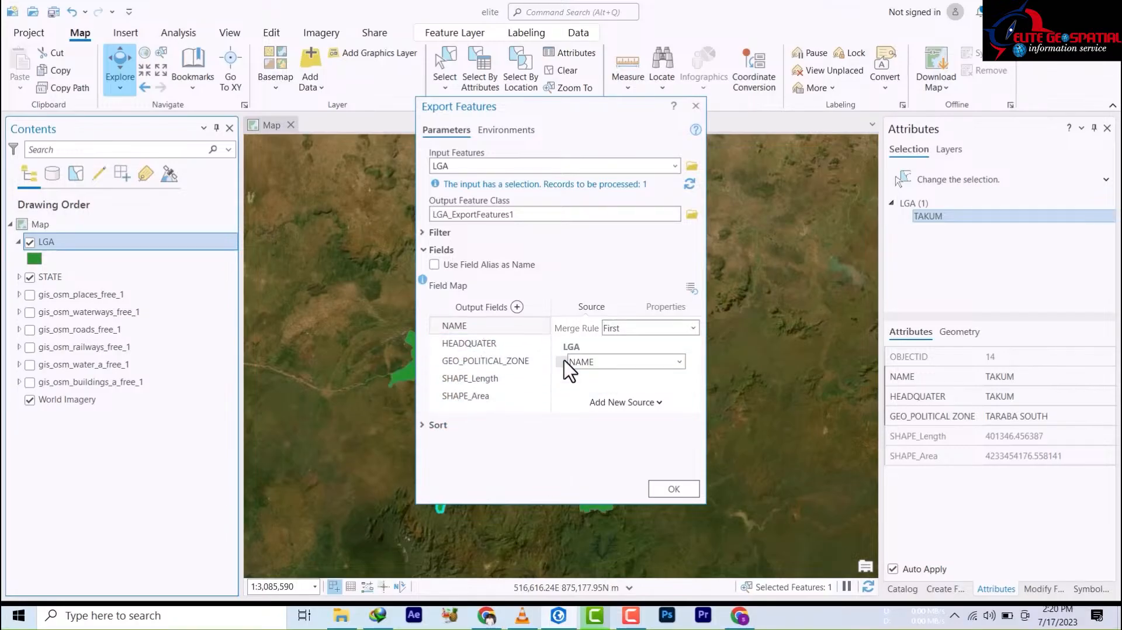
left_click(423, 250)
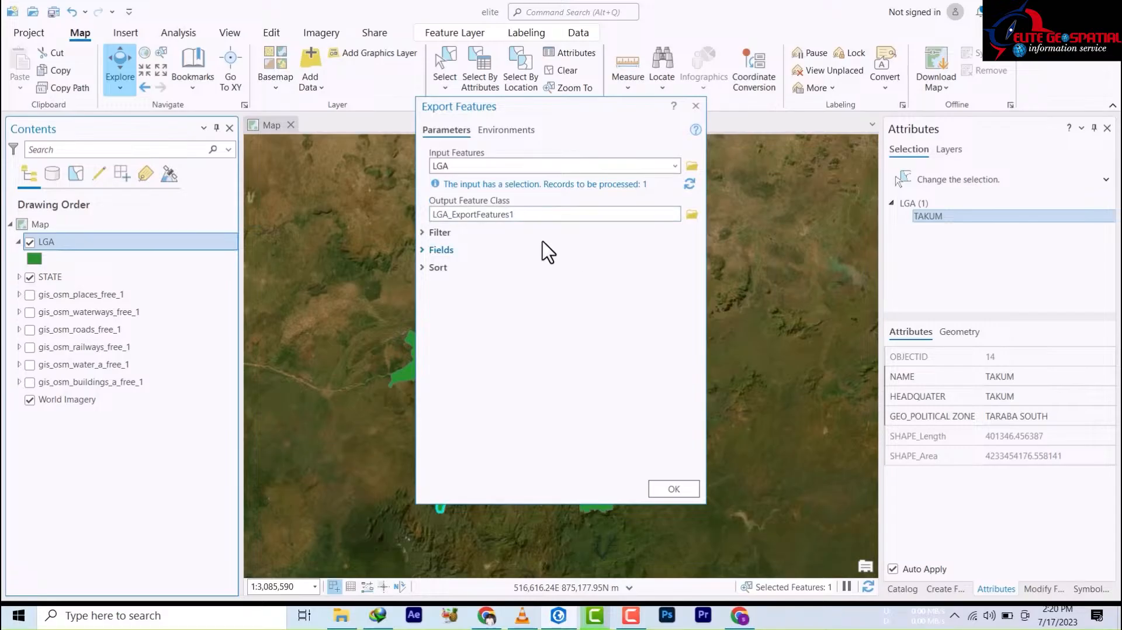
Set the export's output location to New Folder inside the taraba folder of the elite project folder.
left_click(692, 215)
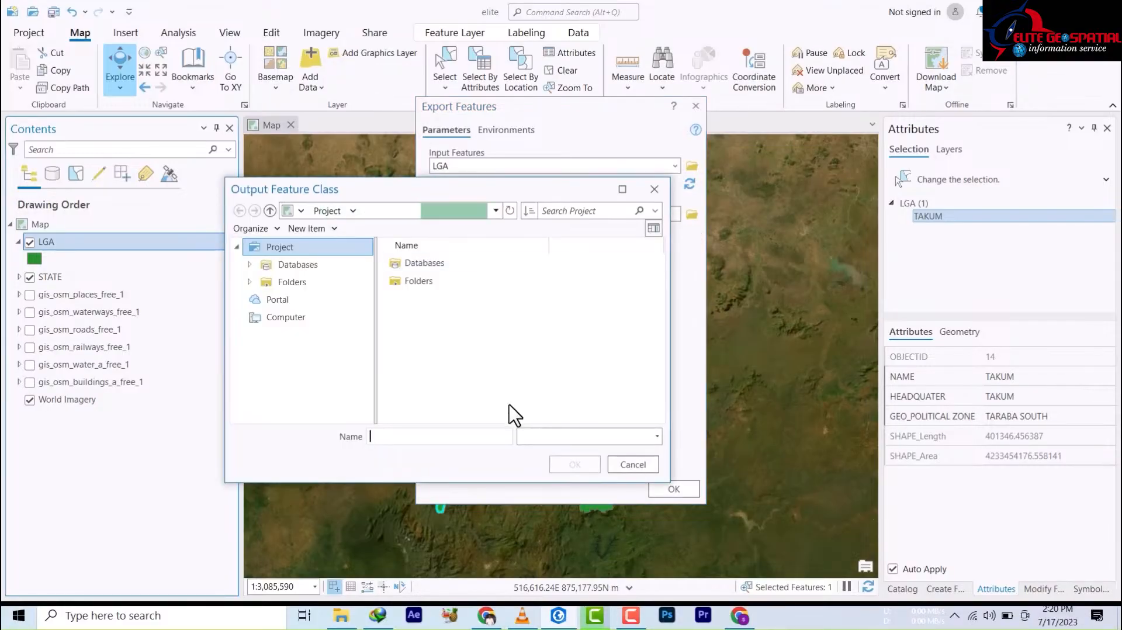
left_click(406, 282)
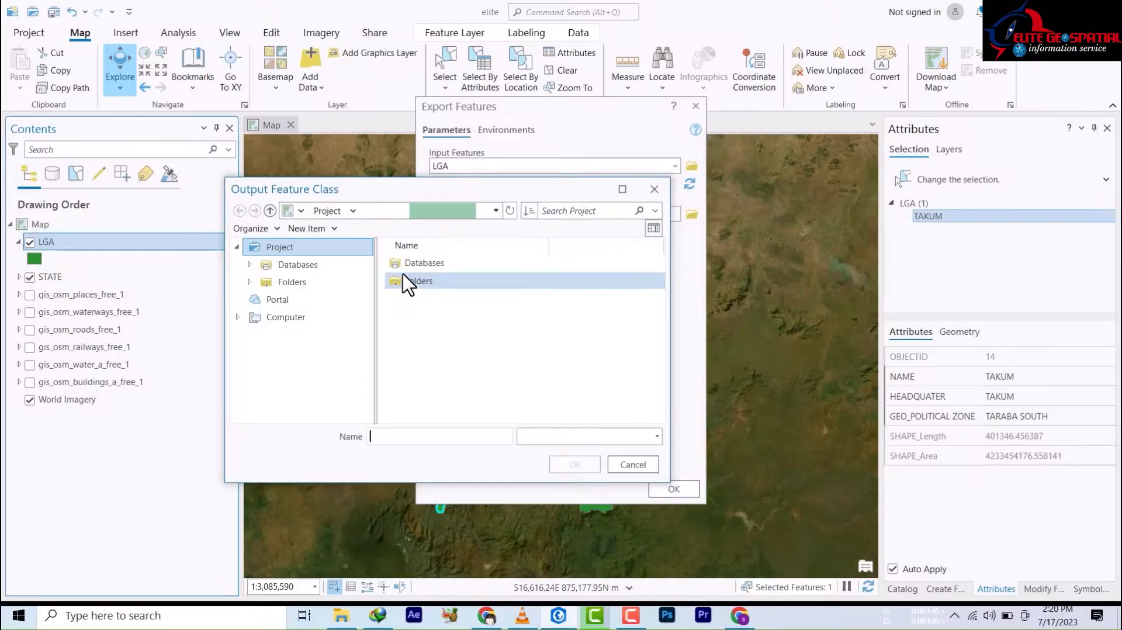
double_click(406, 283)
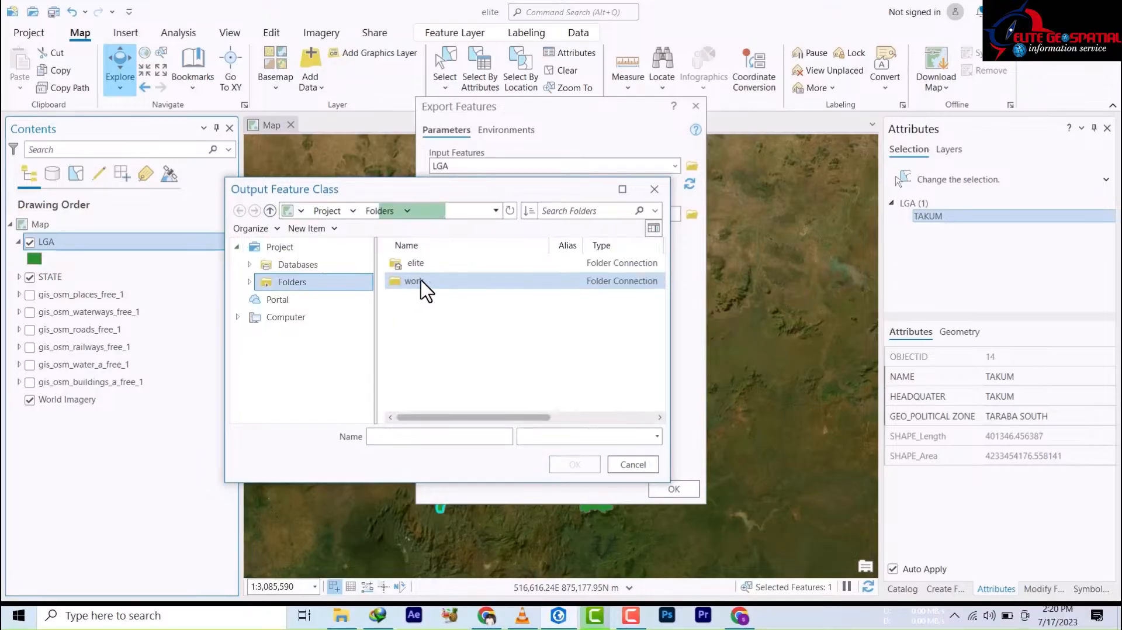
double_click(414, 263)
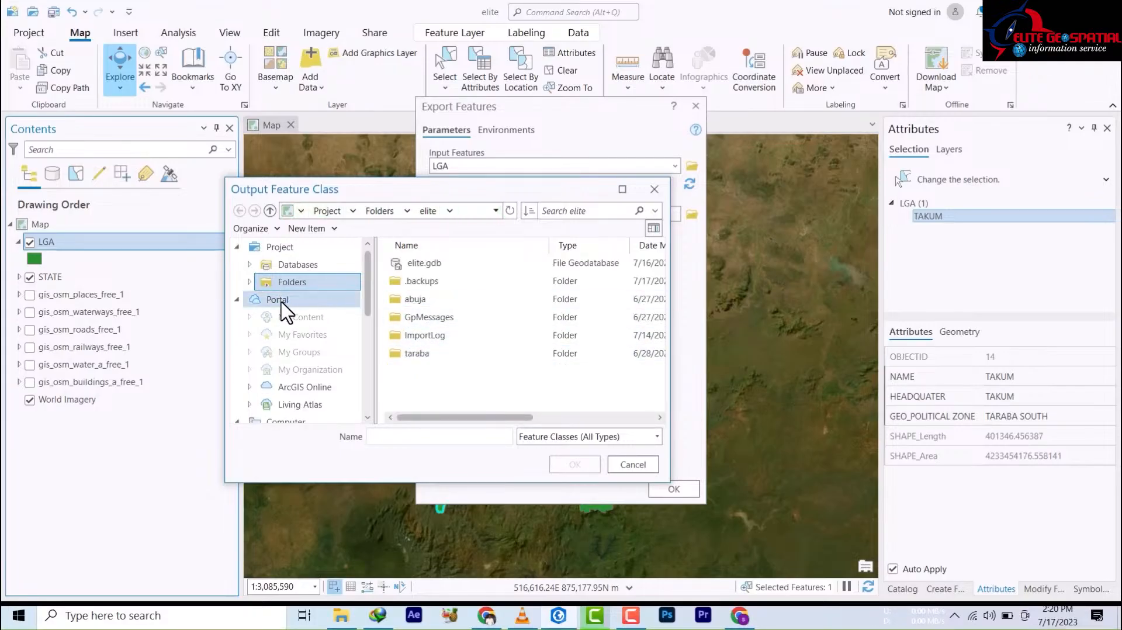
left_click(412, 363)
double_click(408, 358)
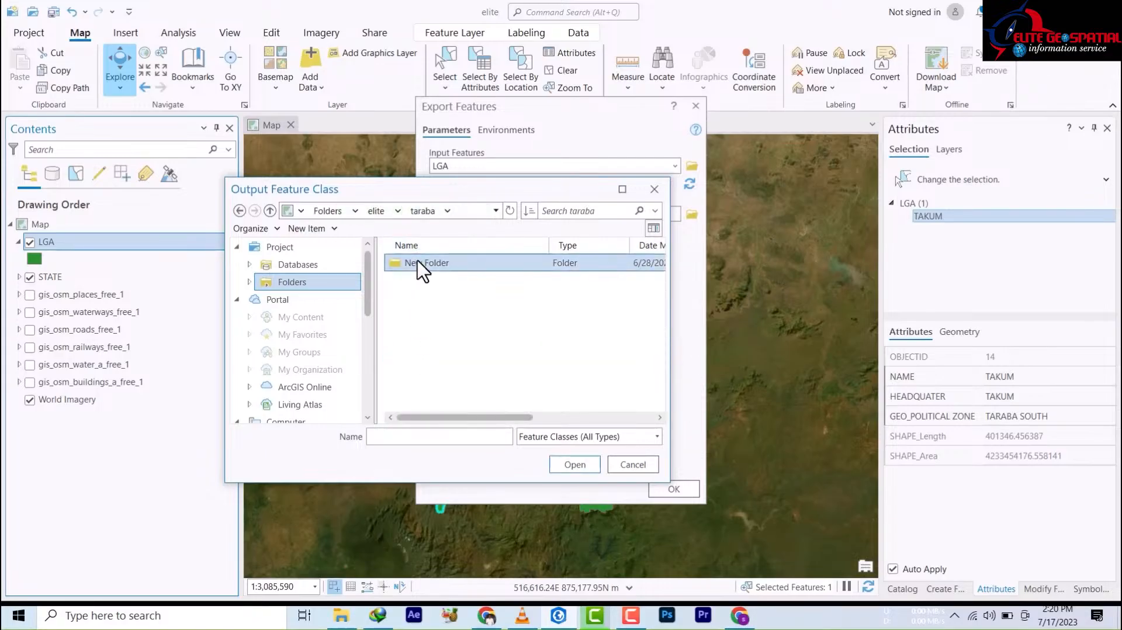
double_click(421, 269)
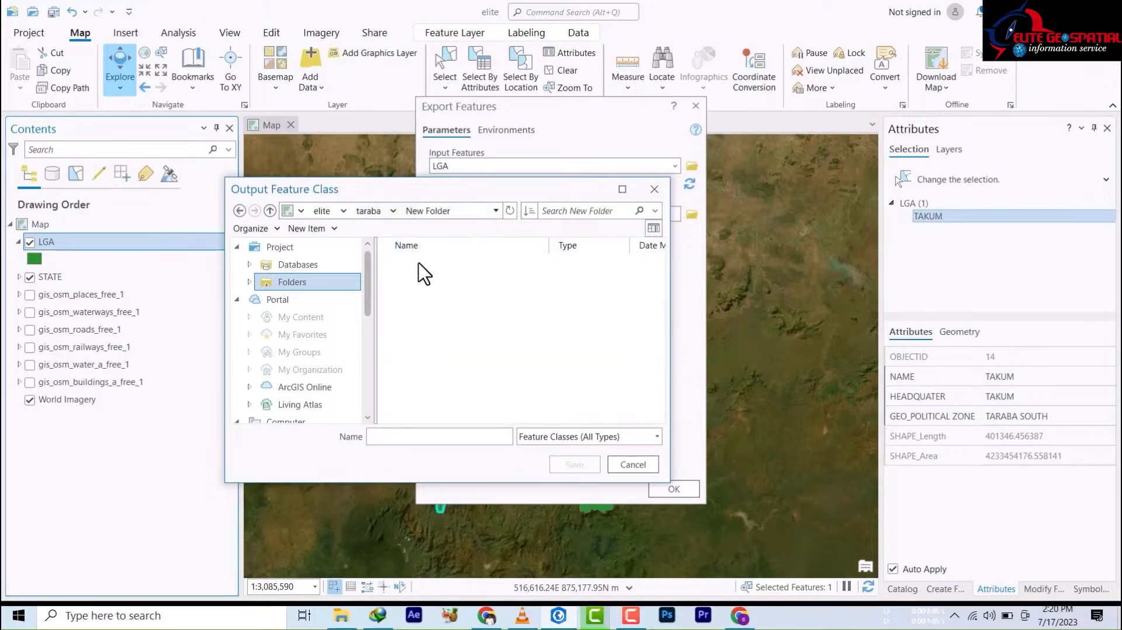
Name the output feature class takum, keep the type Feature Classes (All Types), and run the export.
left_click(584, 437)
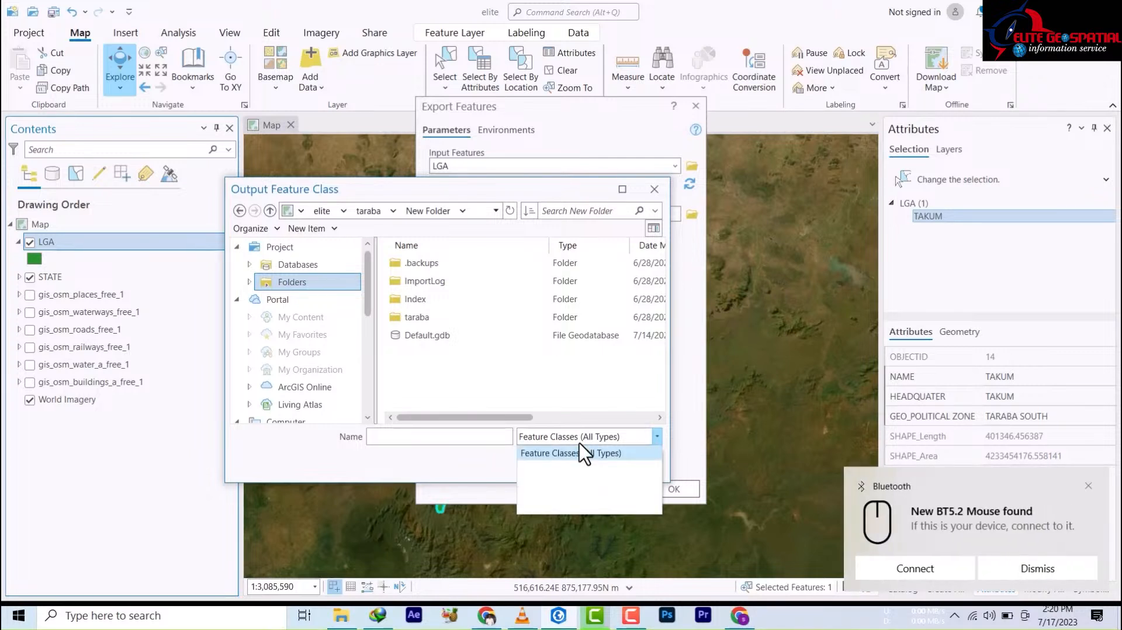
left_click(596, 453)
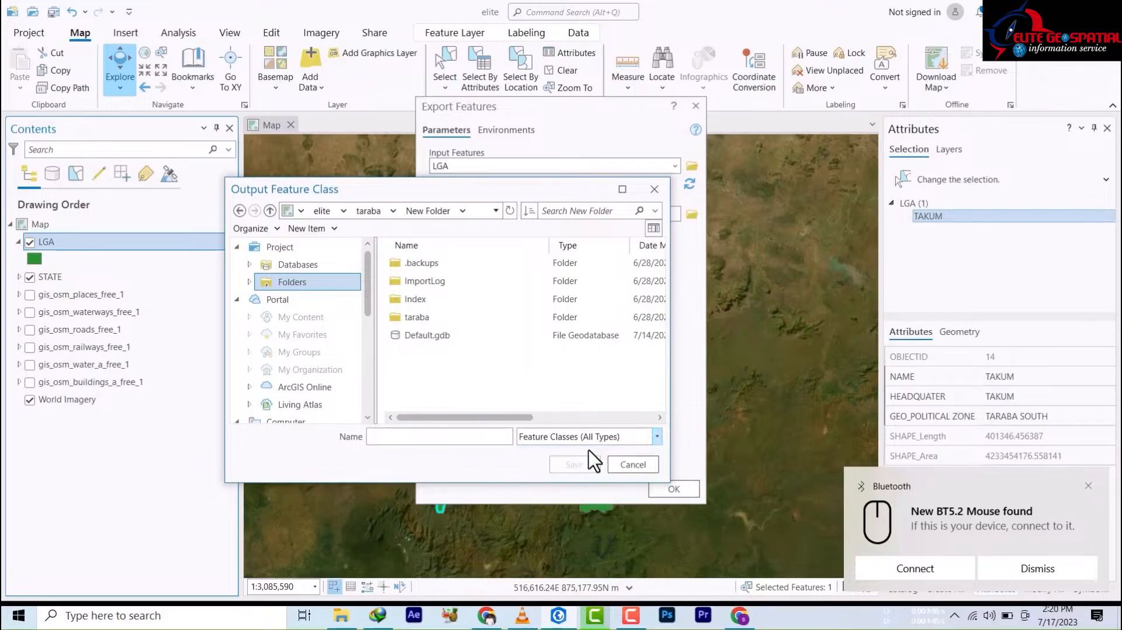
left_click(461, 438)
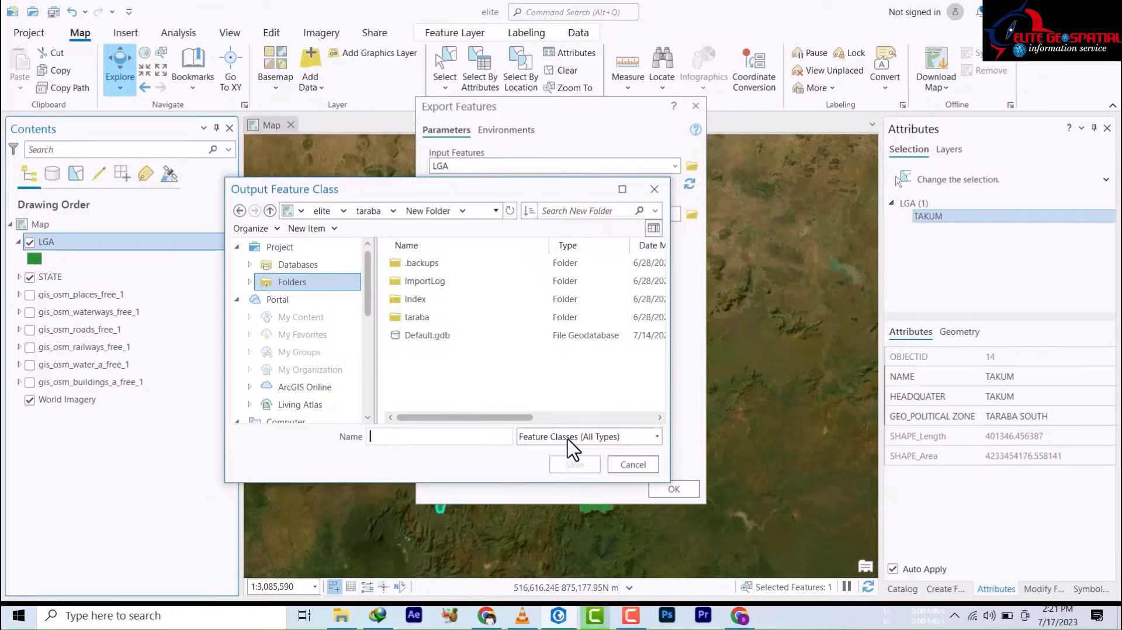
left_click(633, 438)
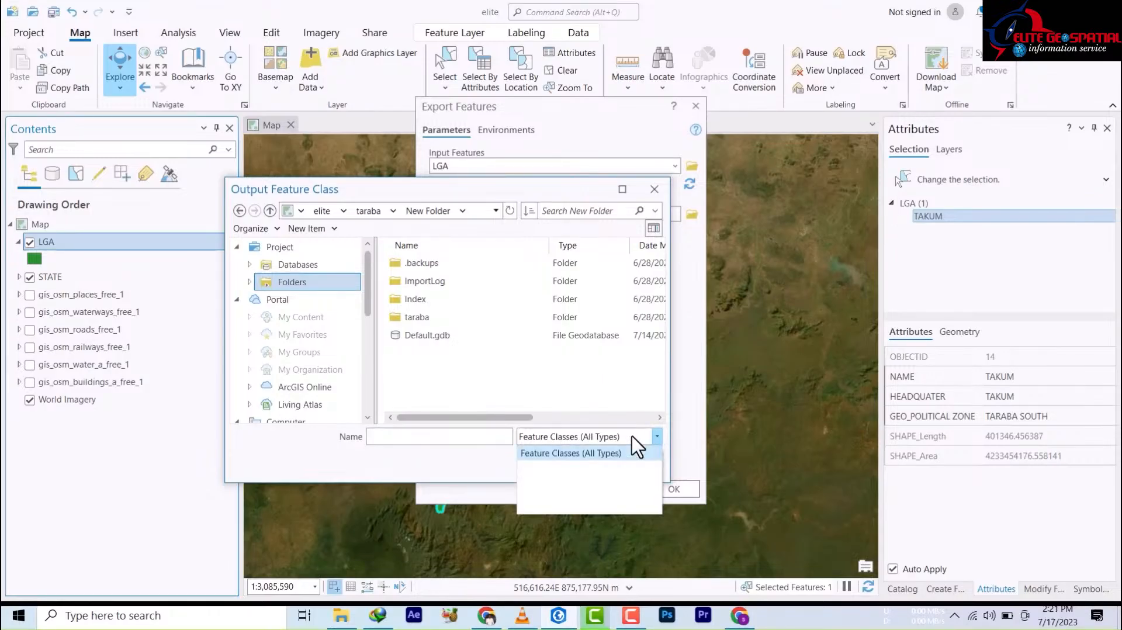
left_click(632, 437)
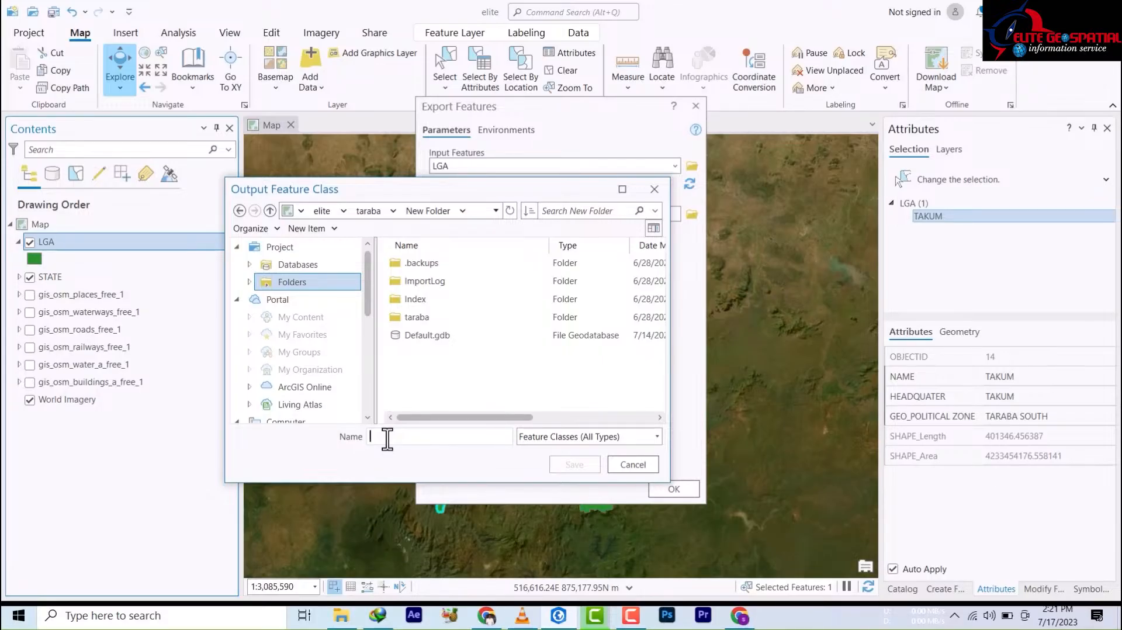
type("takum")
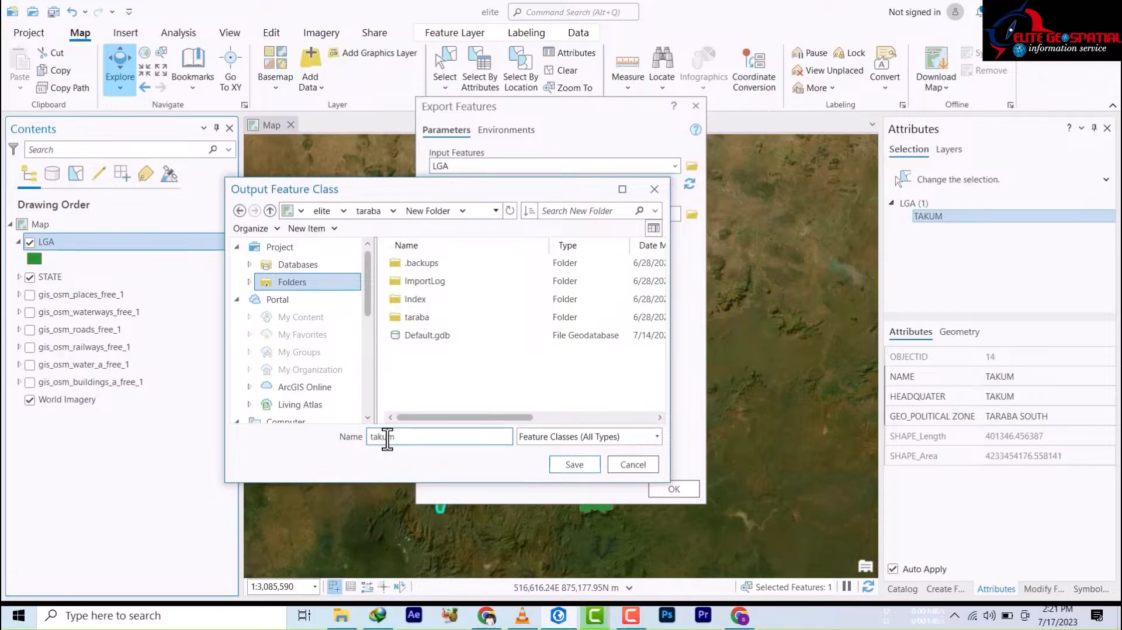
left_click(571, 466)
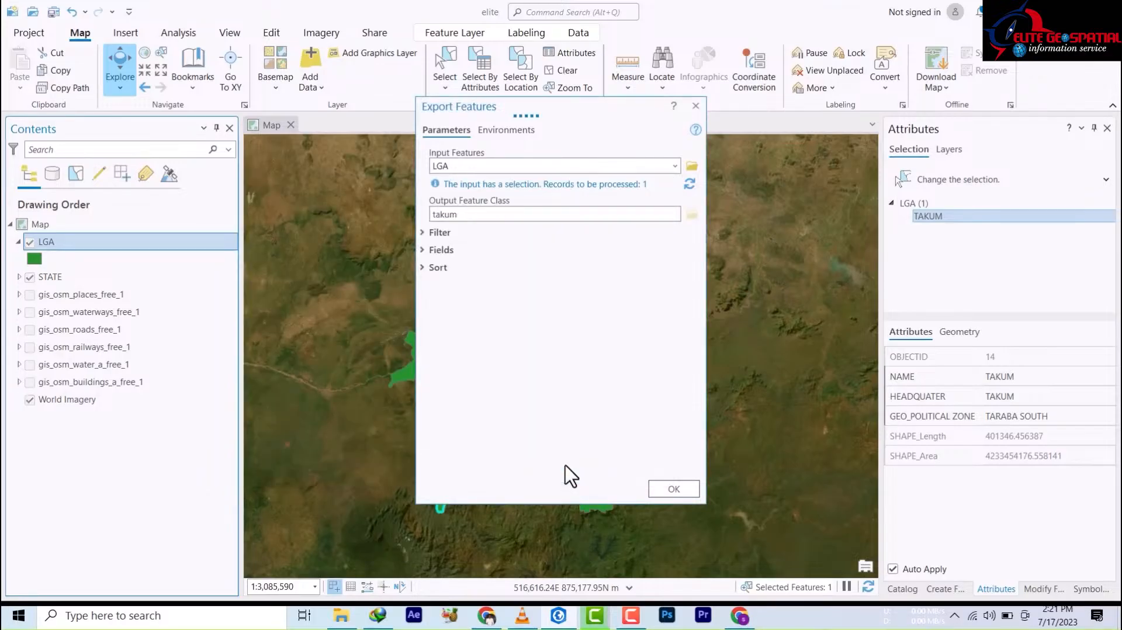
left_click(671, 489)
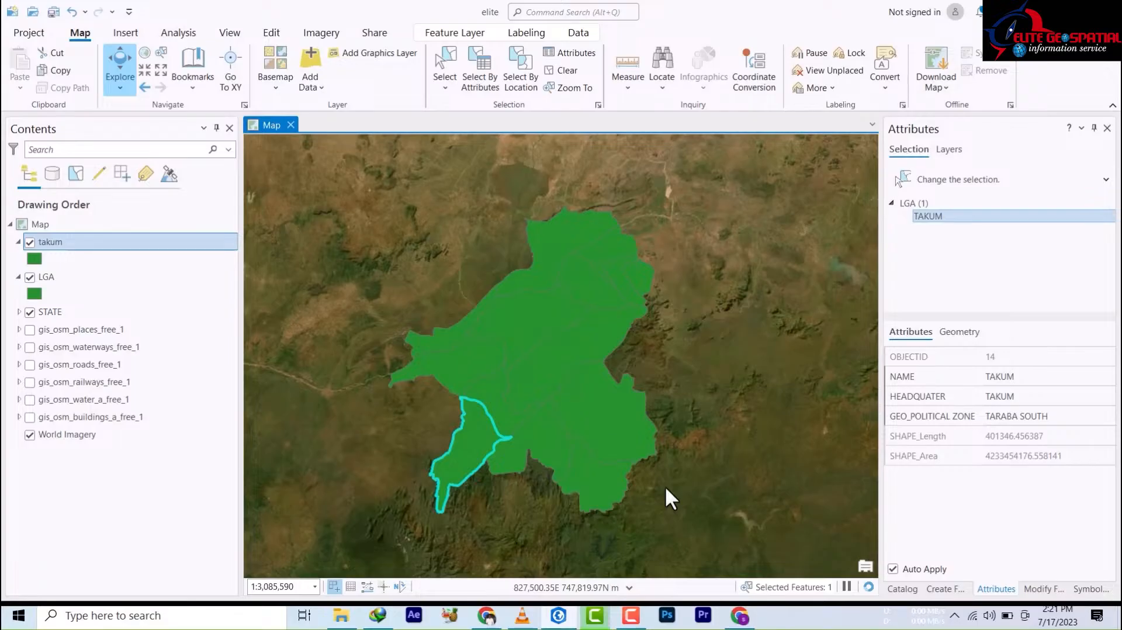
Turn off the display of the LGA and STATE layers.
left_click(30, 277)
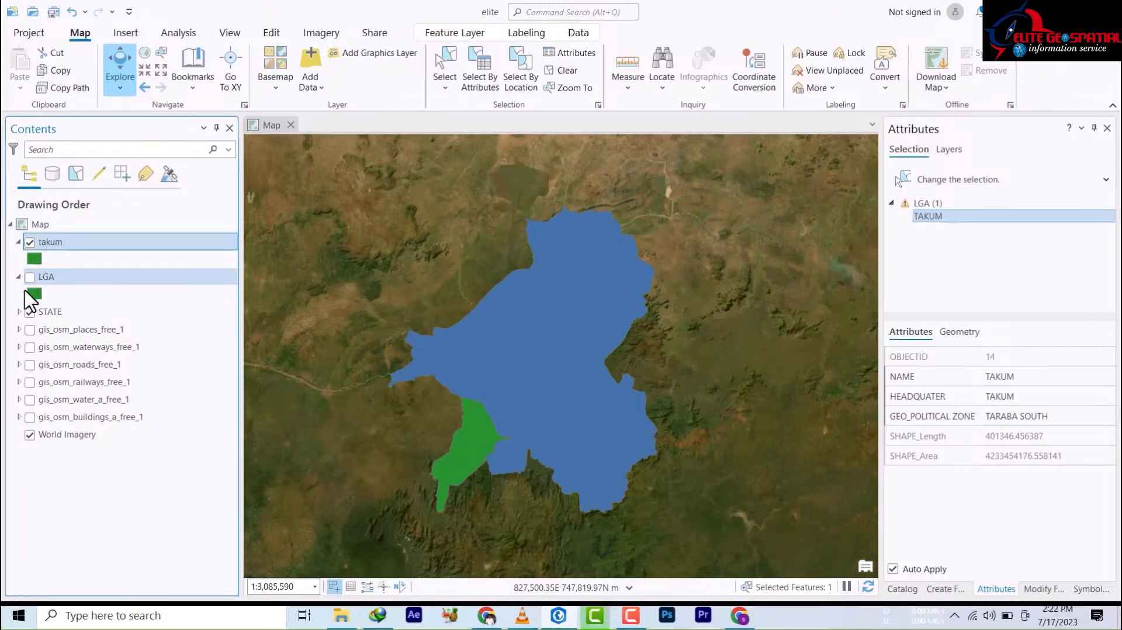
left_click(30, 313)
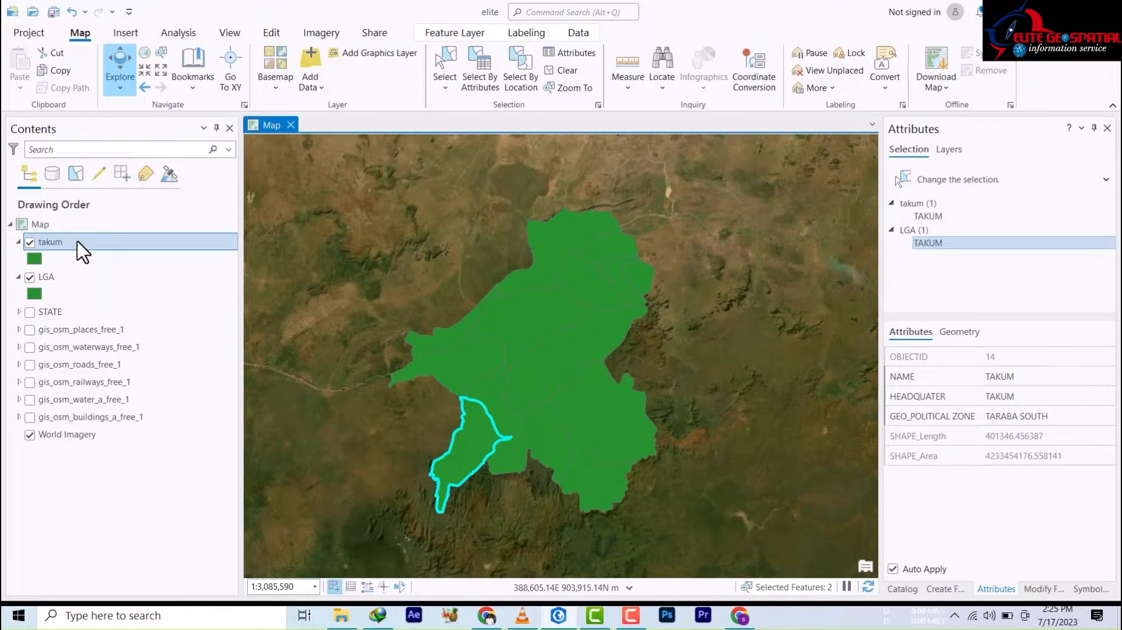
Open the attribute table of the LGA layer, look through its records and clear their selection.
left_click(51, 278)
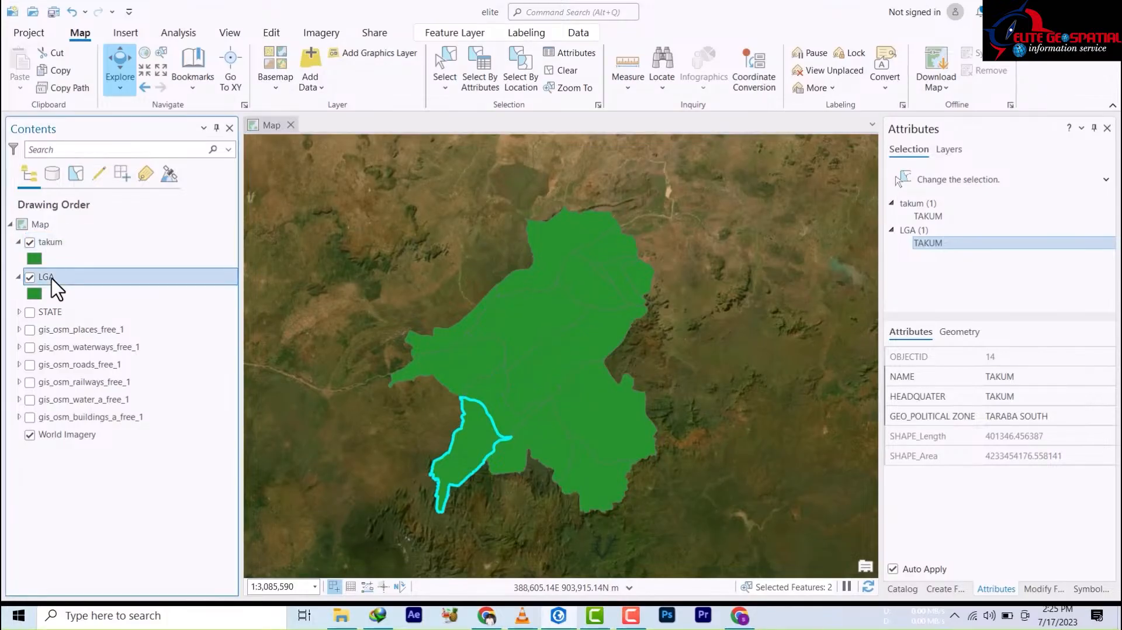
right_click(51, 279)
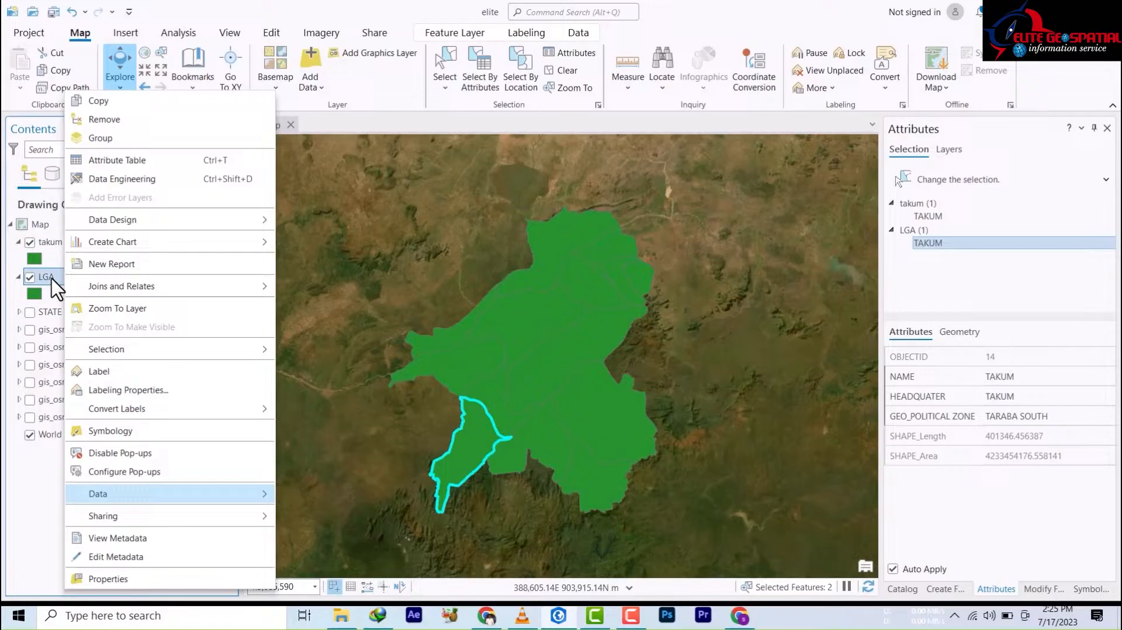
left_click(114, 161)
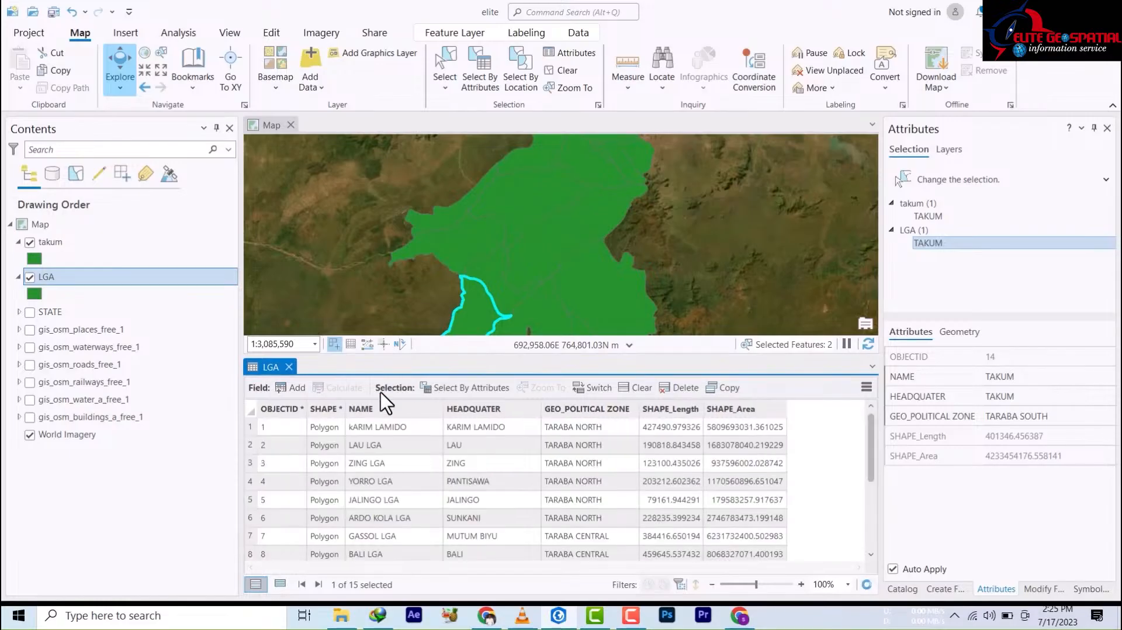
scroll(381, 465, "down", 3)
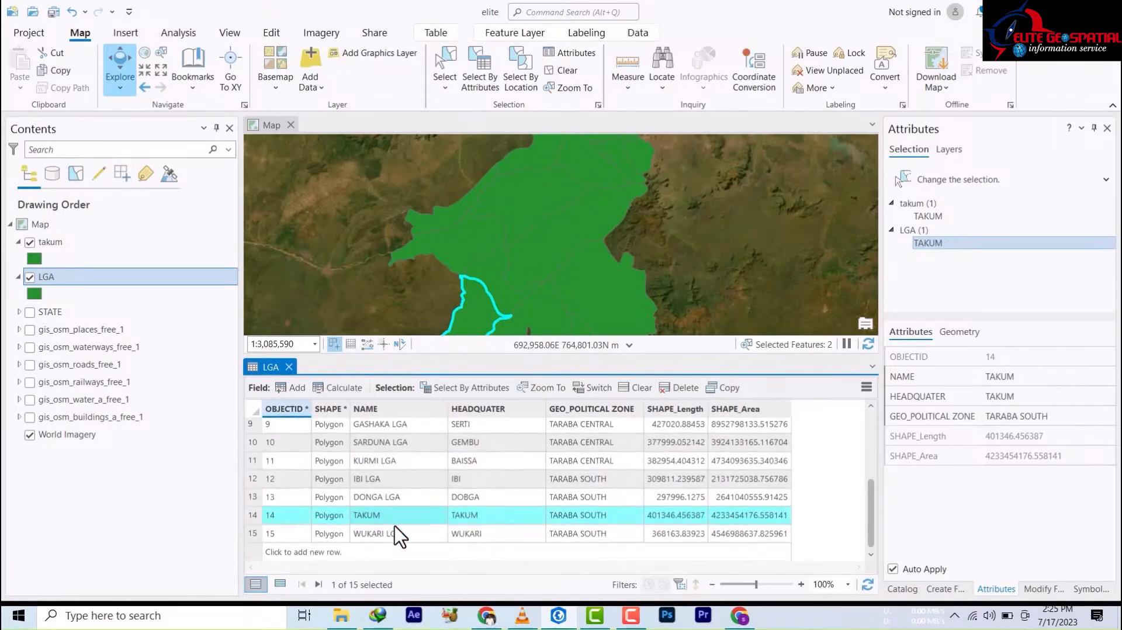
scroll(350, 531, "up", 3)
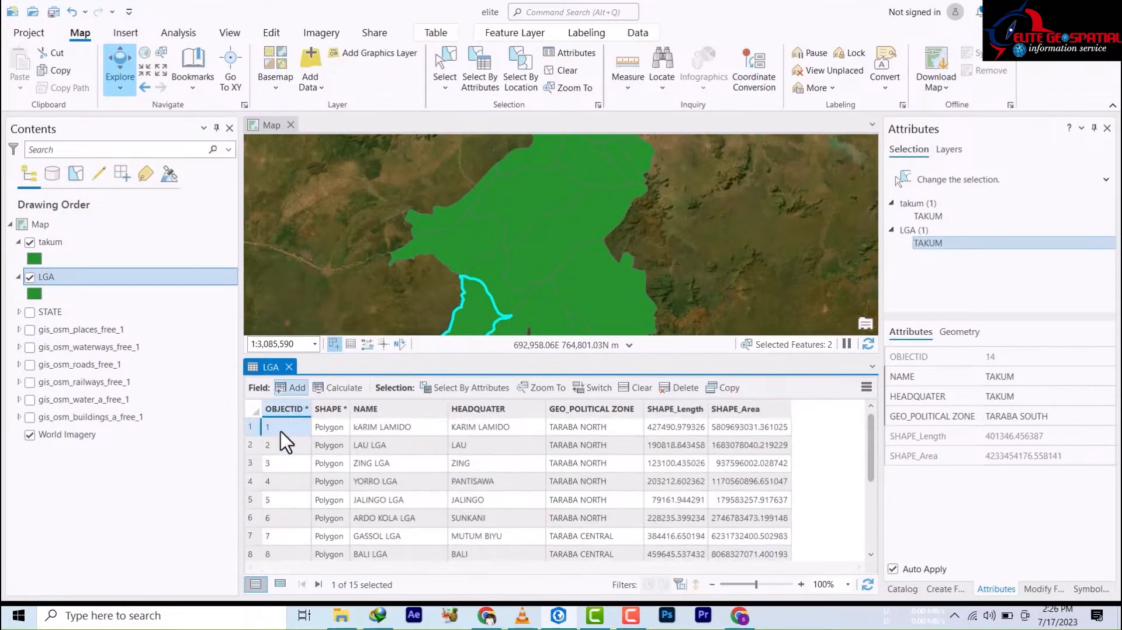
scroll(293, 529, "down", 3)
scroll(281, 526, "up", 3)
left_click(253, 415)
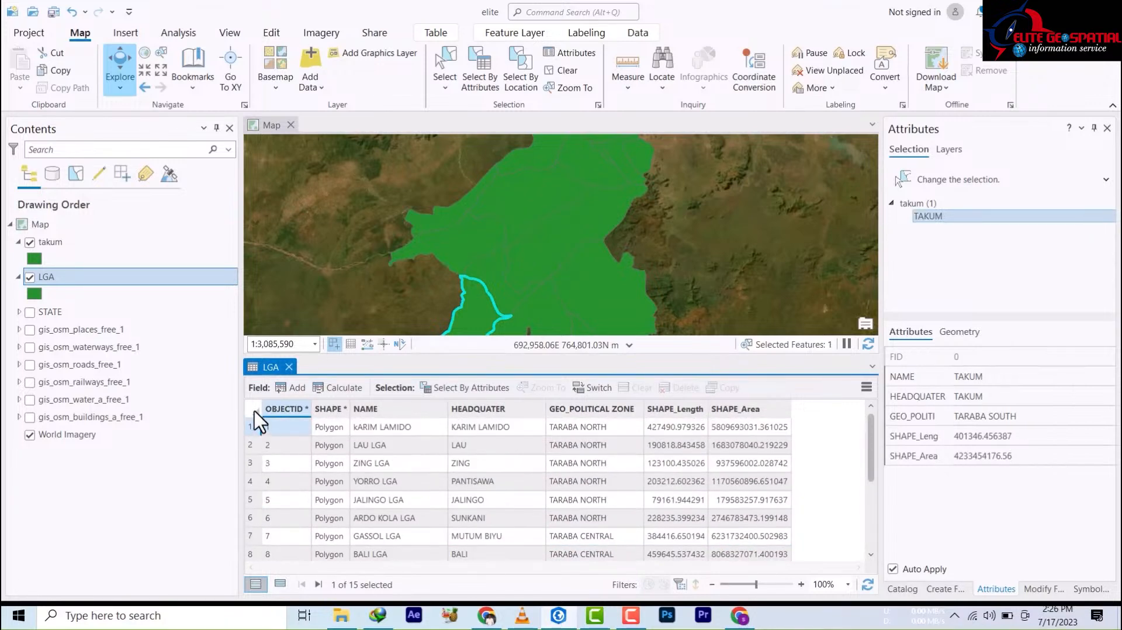
scroll(393, 549, "down", 3)
scroll(388, 525, "up", 3)
Start a new attribute selection on LGA with a clause where GEO_POLITICAL ZONE contains the text.
left_click(468, 388)
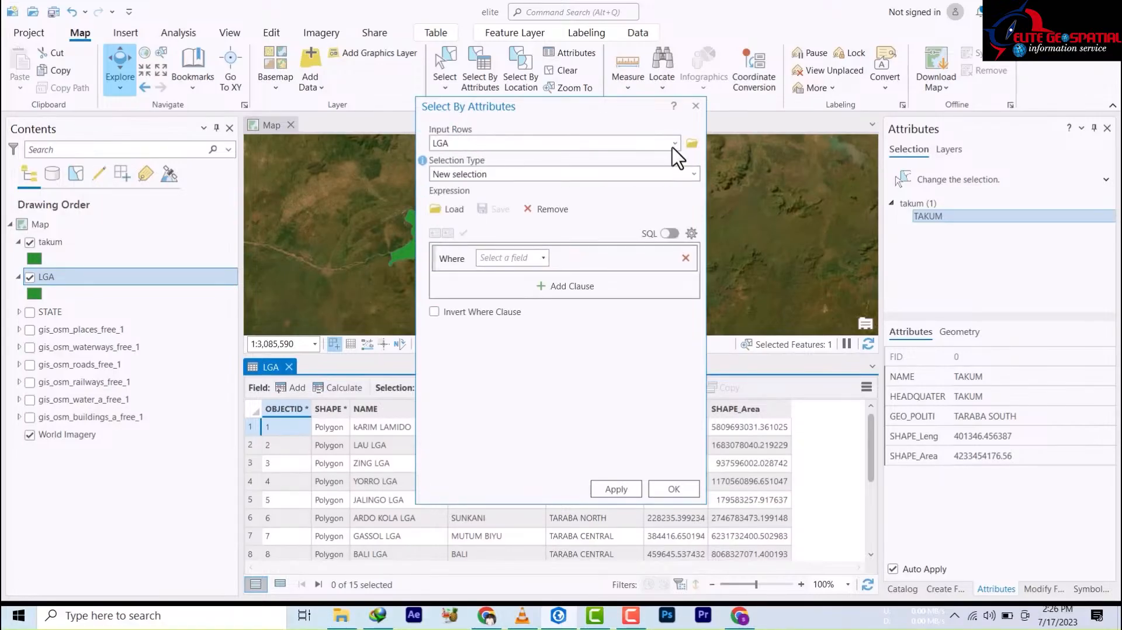
left_click(544, 258)
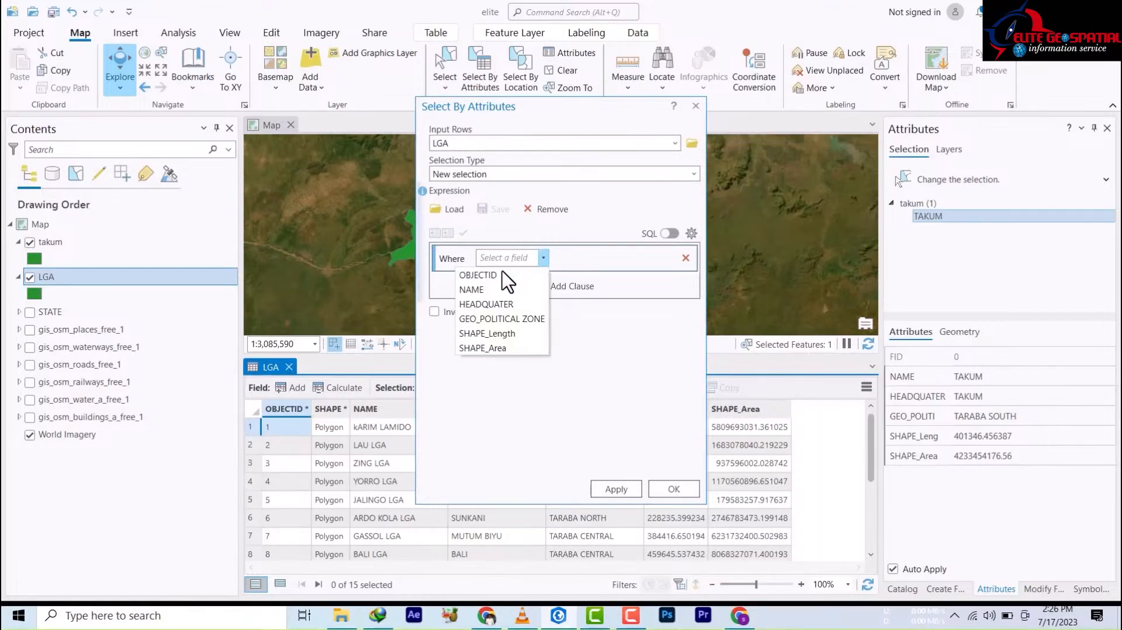
left_click(505, 320)
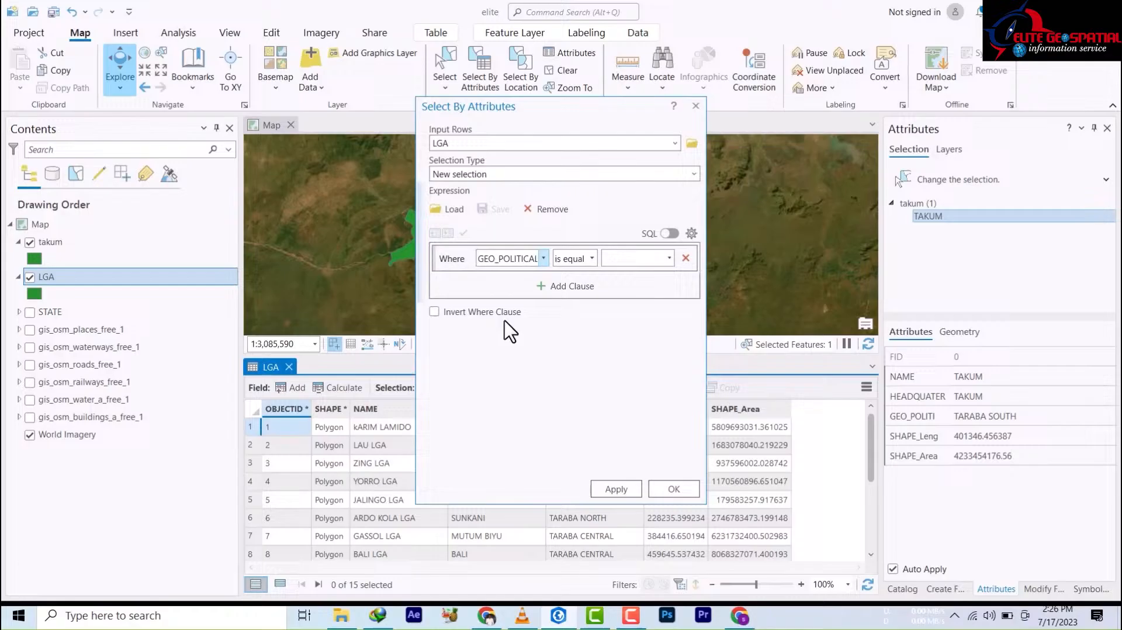
left_click(669, 259)
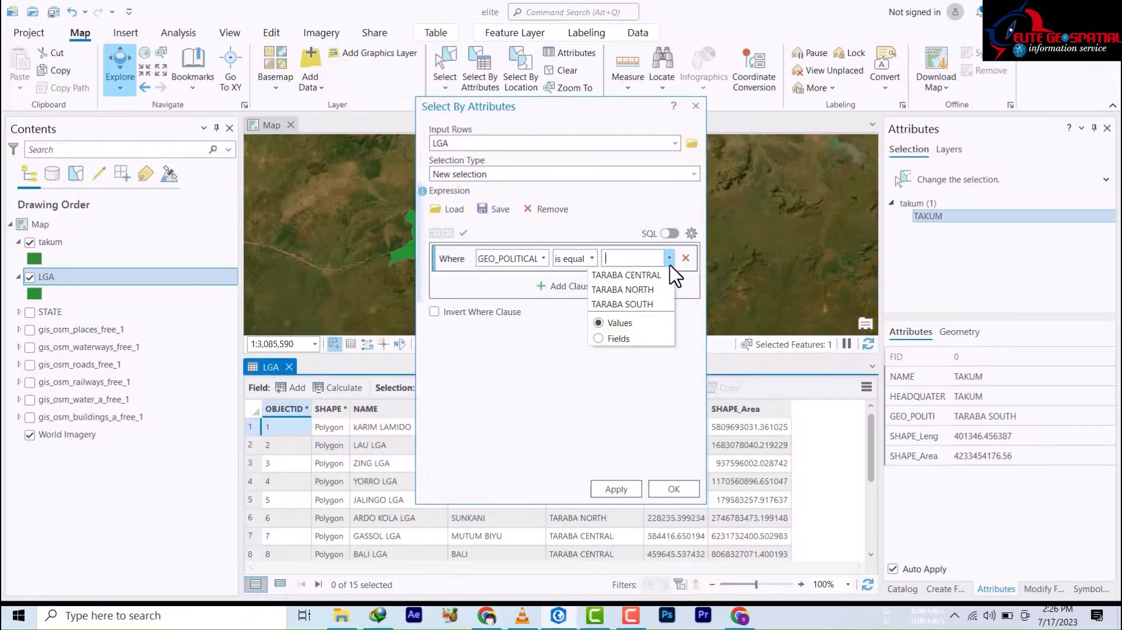
left_click(593, 264)
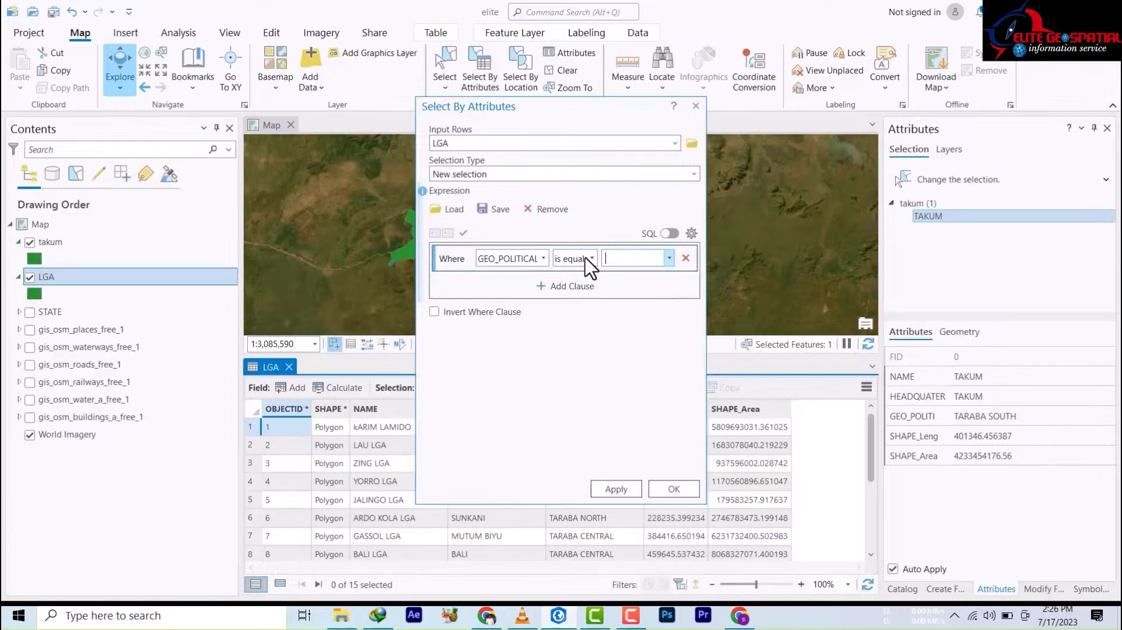
left_click(594, 258)
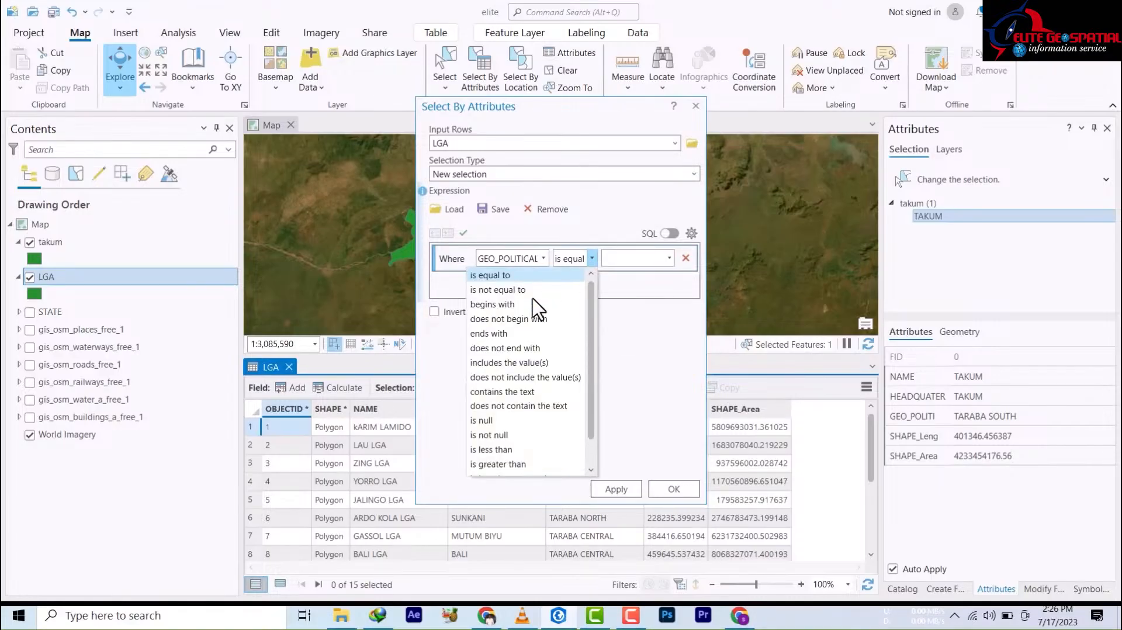
left_click(507, 392)
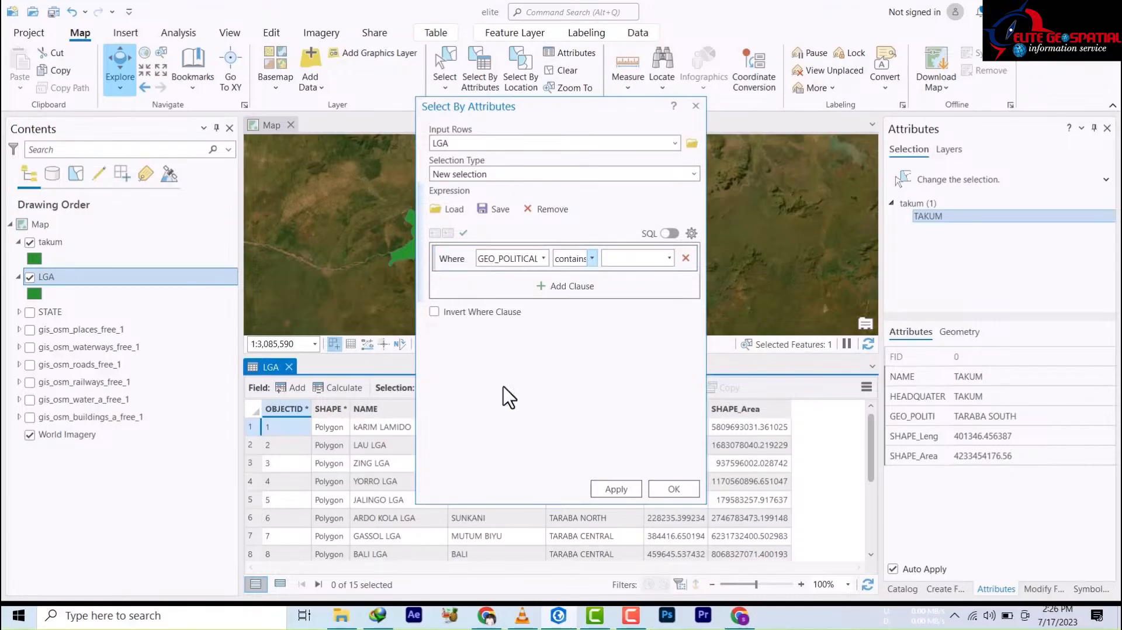
left_click(669, 258)
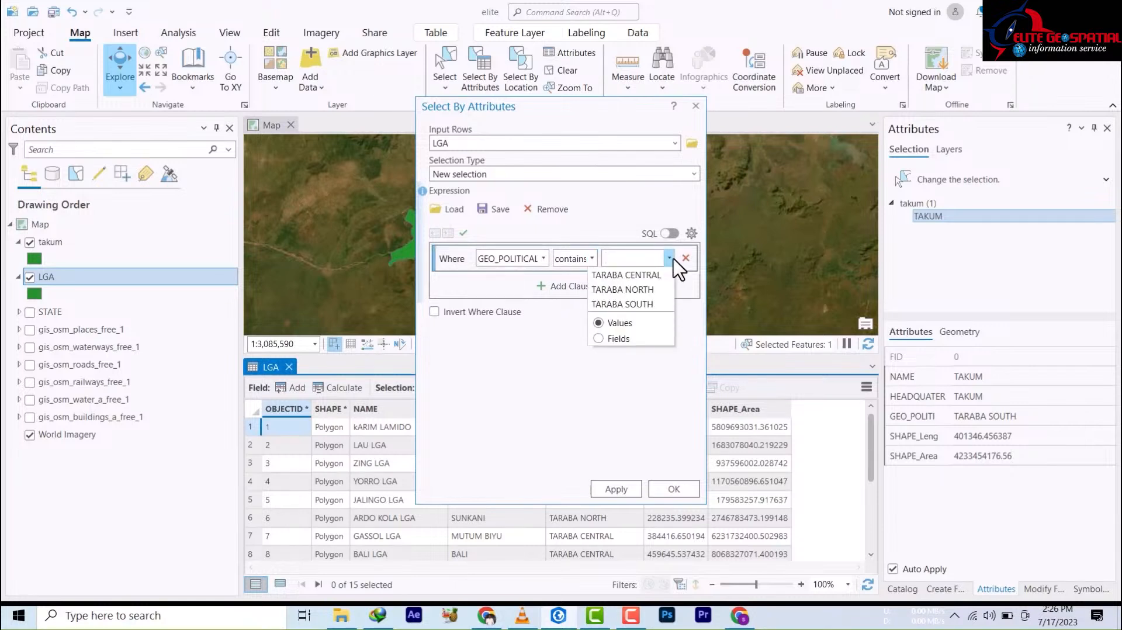
left_click(602, 341)
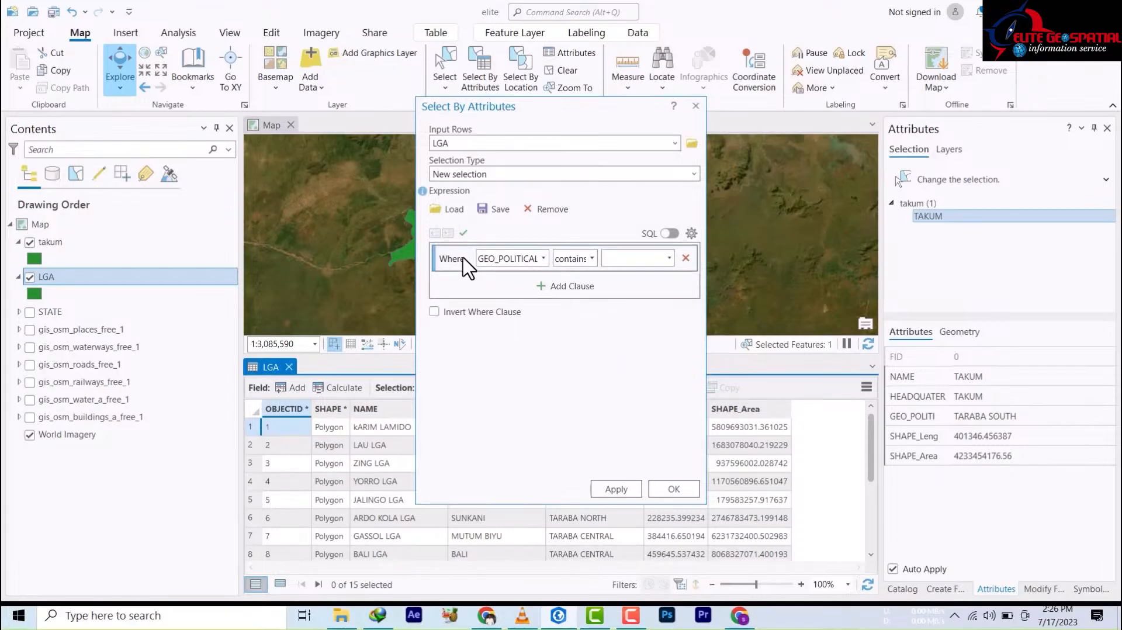
left_click(464, 234)
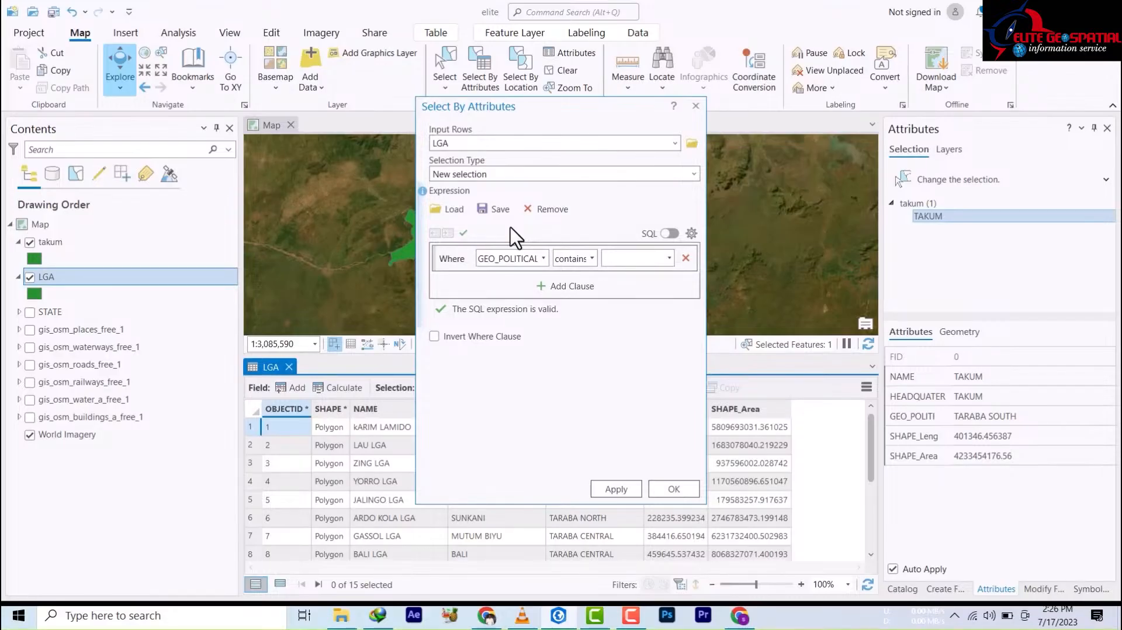
left_click(669, 259)
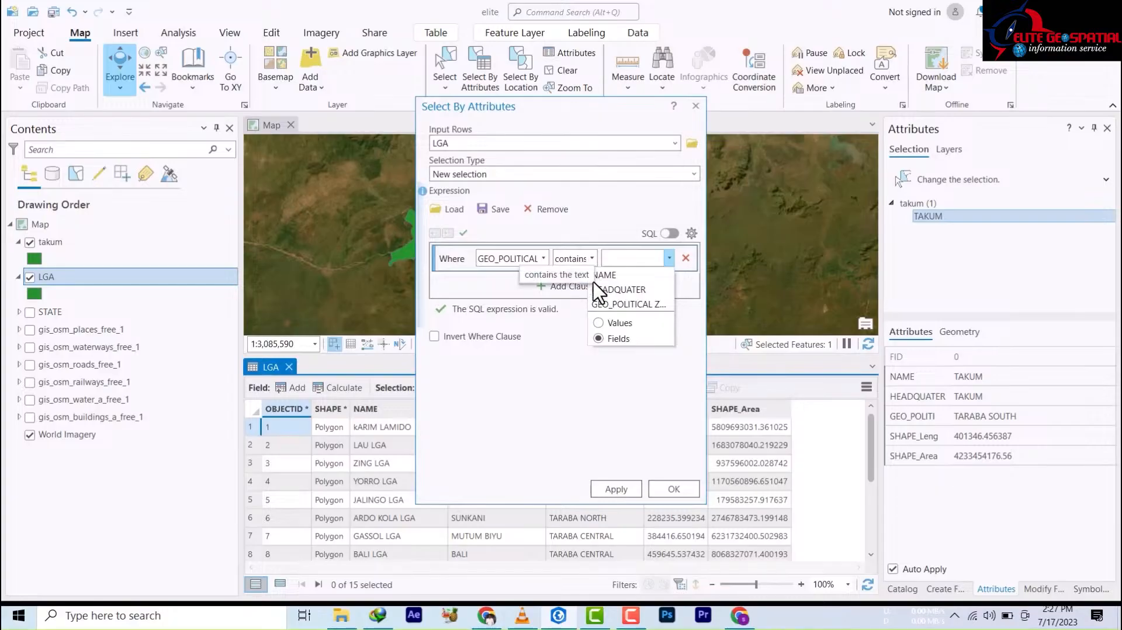
left_click(599, 326)
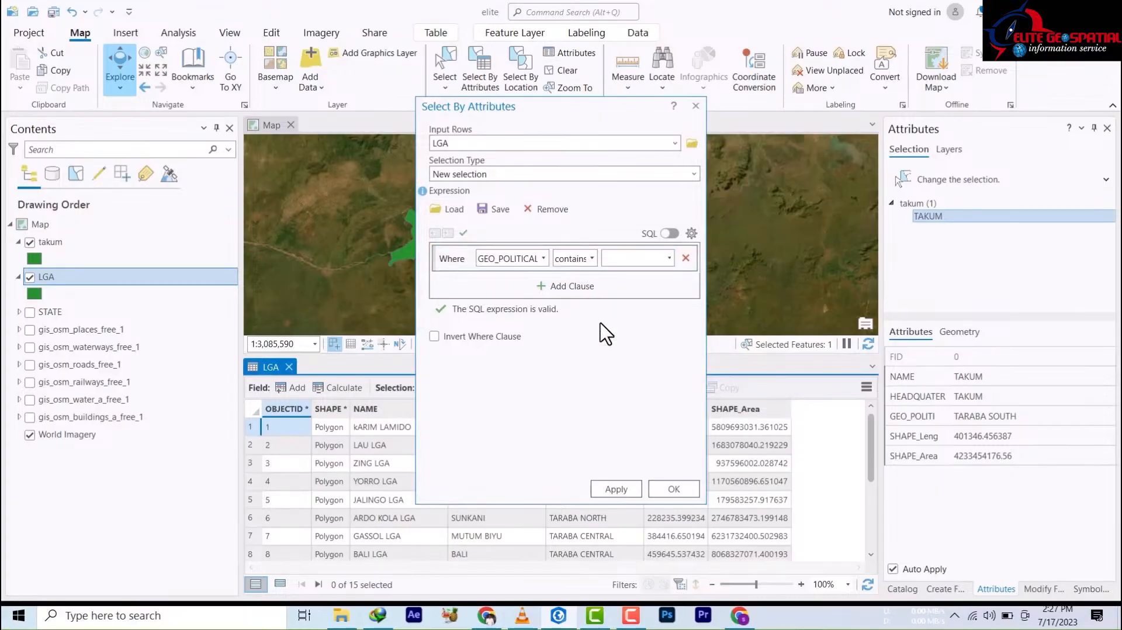
Set the clause value to TARABA CENTRAL, verify the expression, and run the selection on the LGA records.
left_click(670, 257)
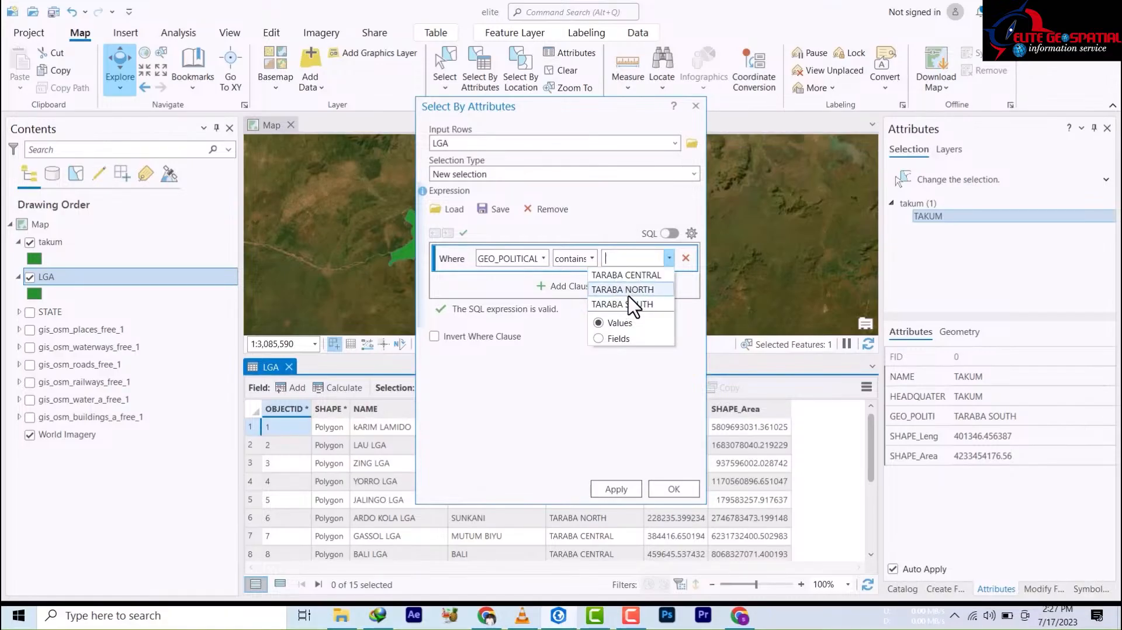
left_click(633, 275)
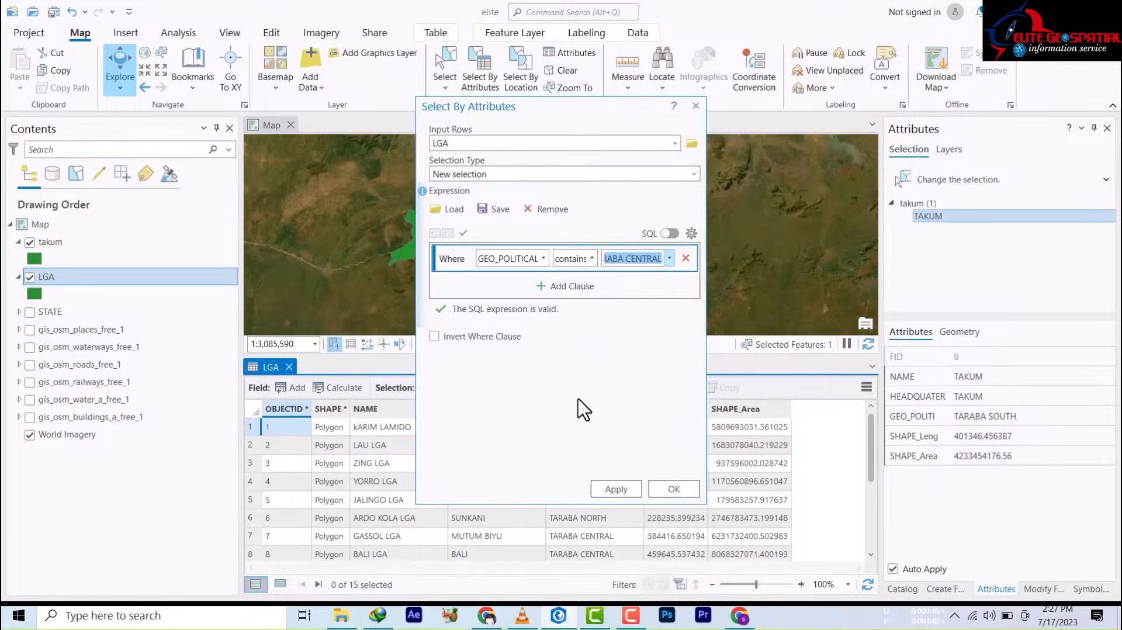
left_click(463, 233)
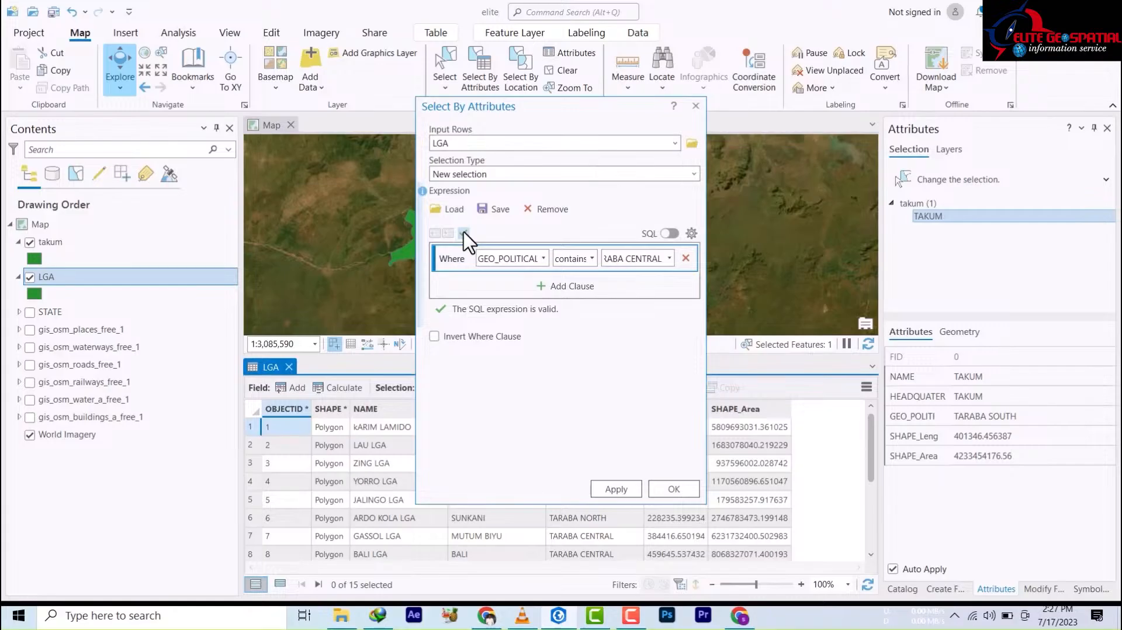
left_click(628, 492)
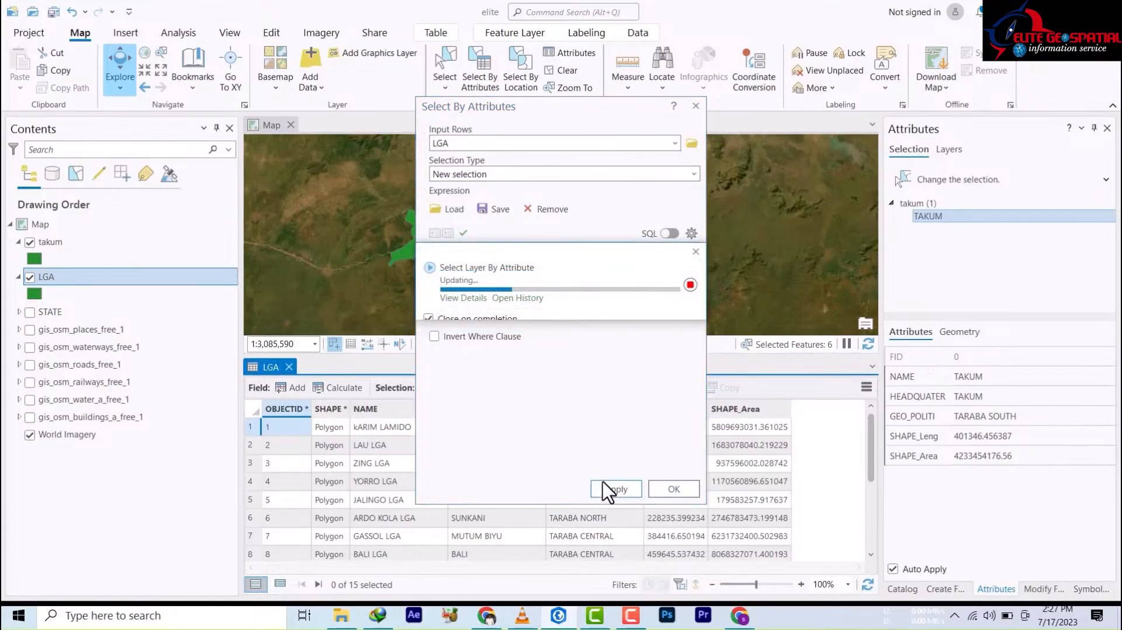
scroll(333, 555, "down", 3)
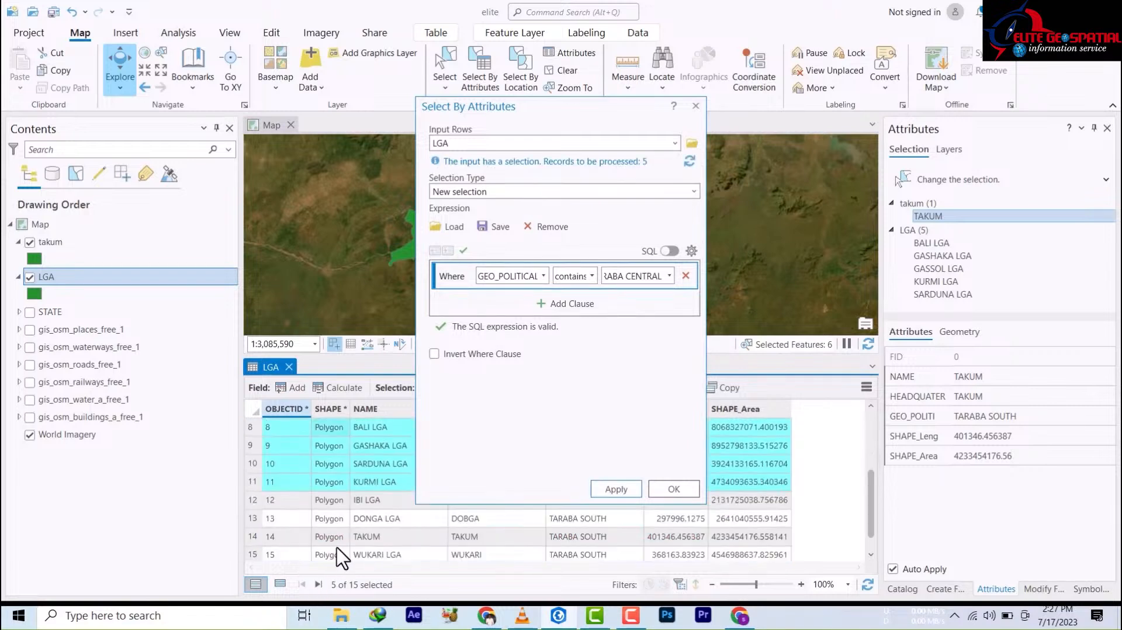
scroll(331, 541, "up", 2)
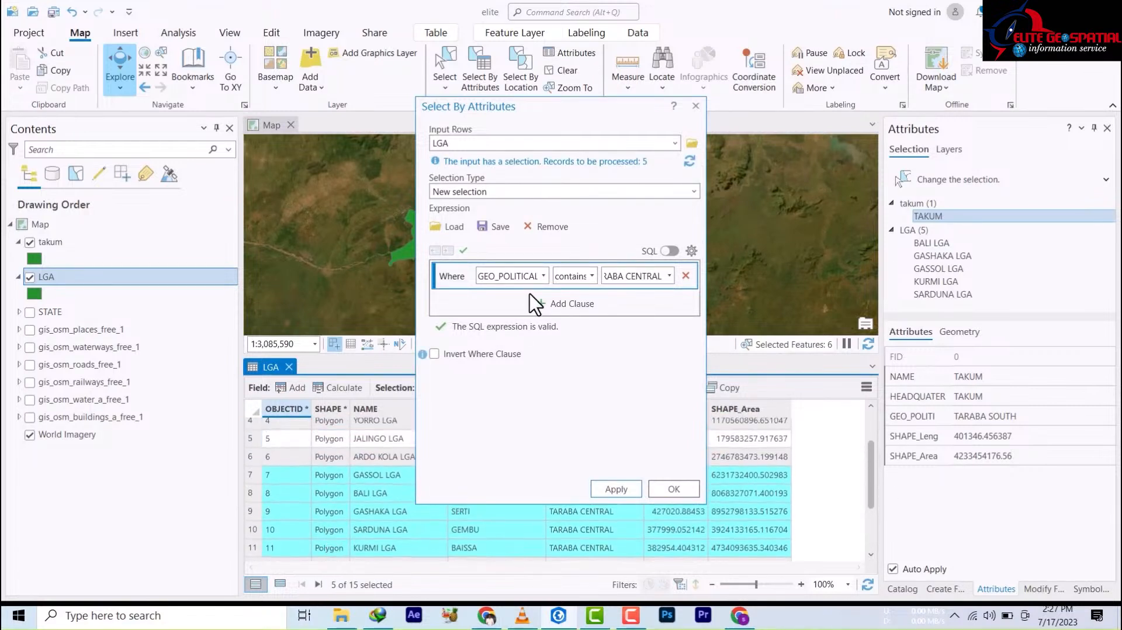
left_click(675, 491)
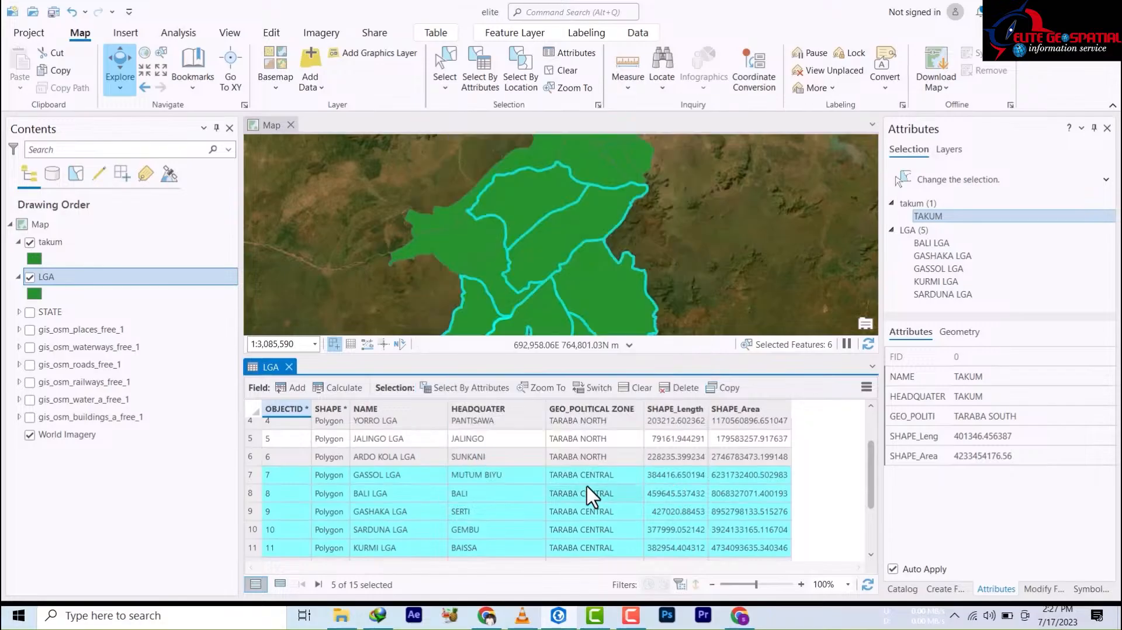
Look through the selected TARABA CENTRAL records in the LGA attribute table and close the table.
scroll(572, 494, "down", 2)
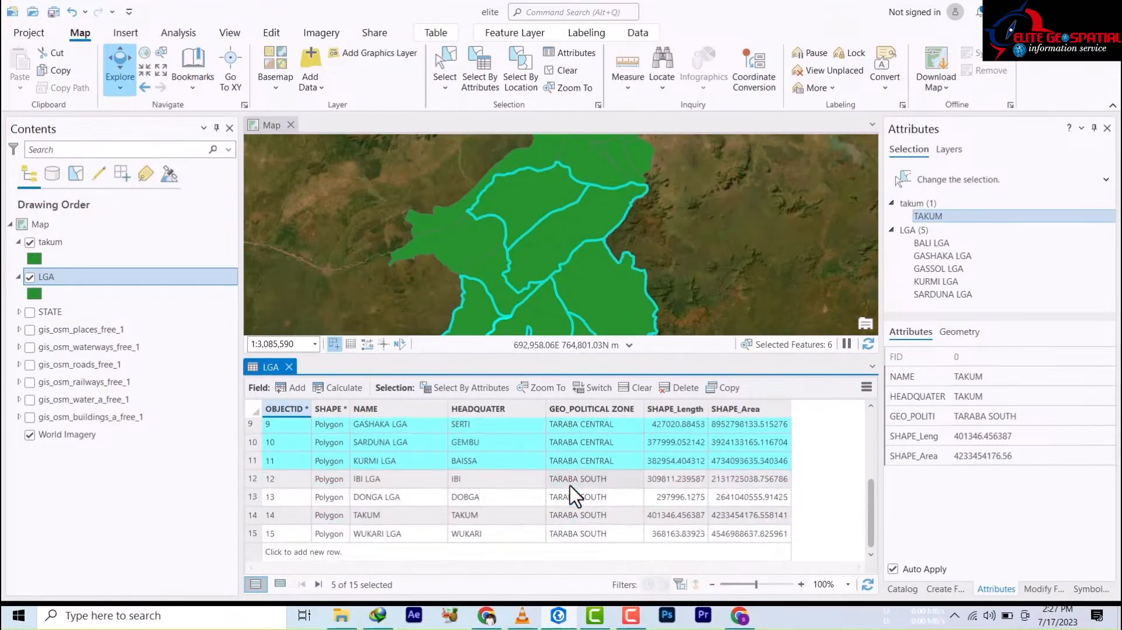
scroll(572, 494, "up", 3)
scroll(583, 550, "down", 3)
left_click(289, 367)
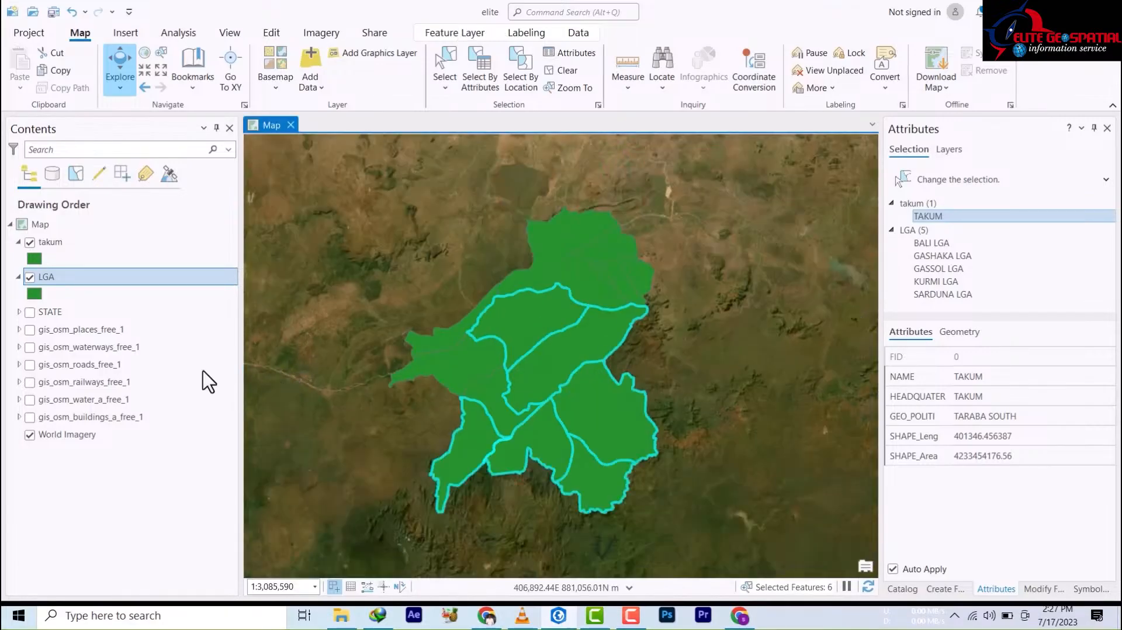
Begin exporting the selected LGA features, with the output location set to New Folder inside the taraba folder of elite.
right_click(66, 286)
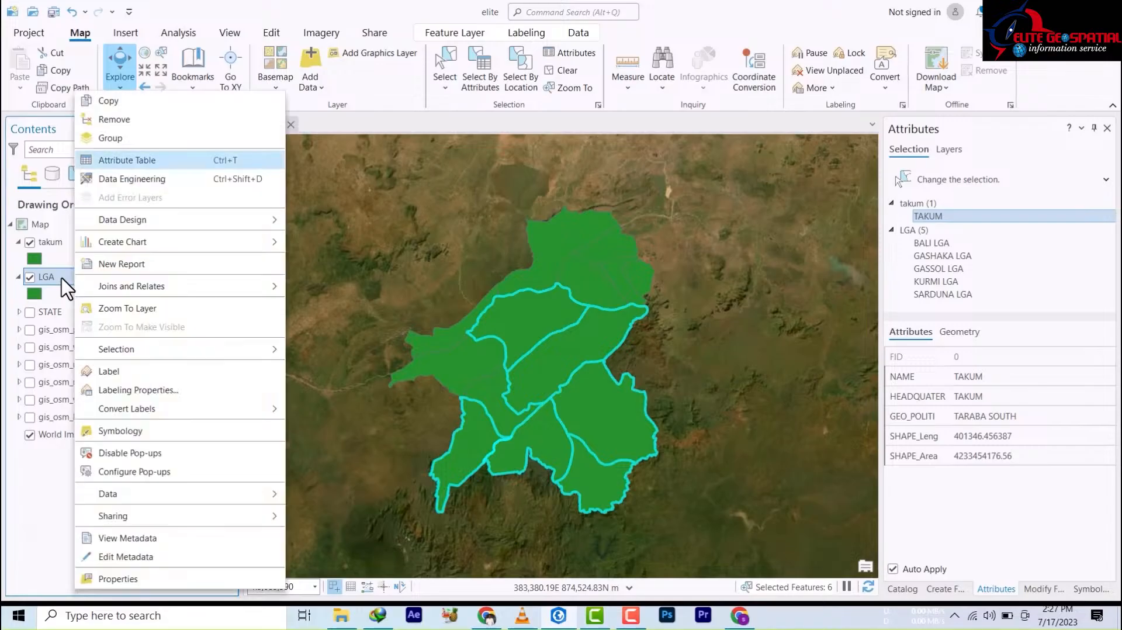
mouse_move(164, 496)
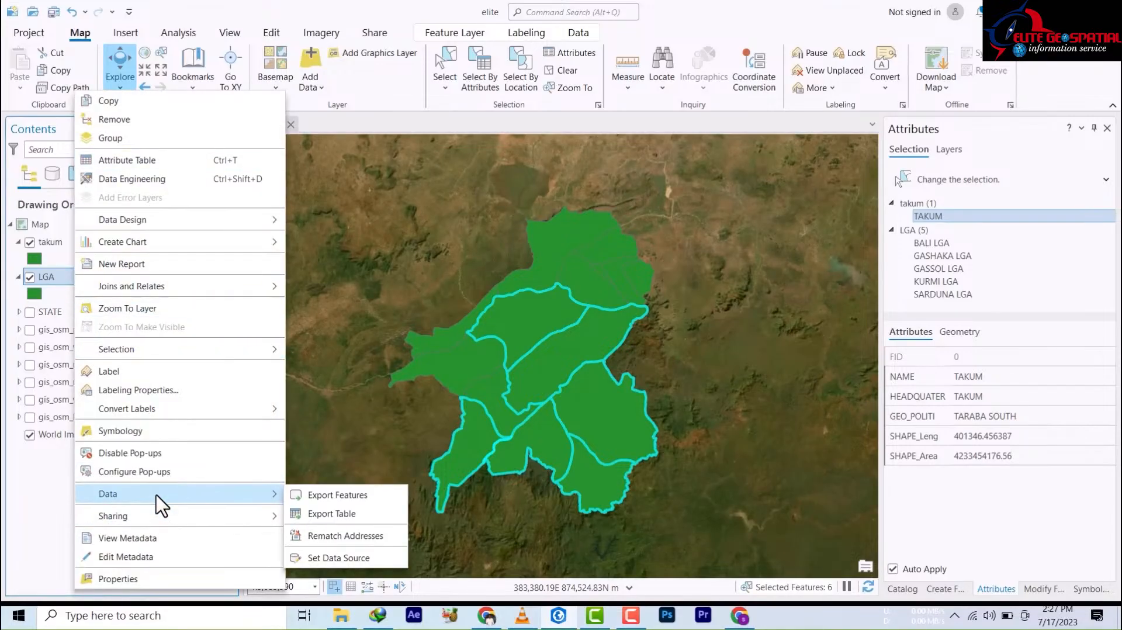
left_click(336, 495)
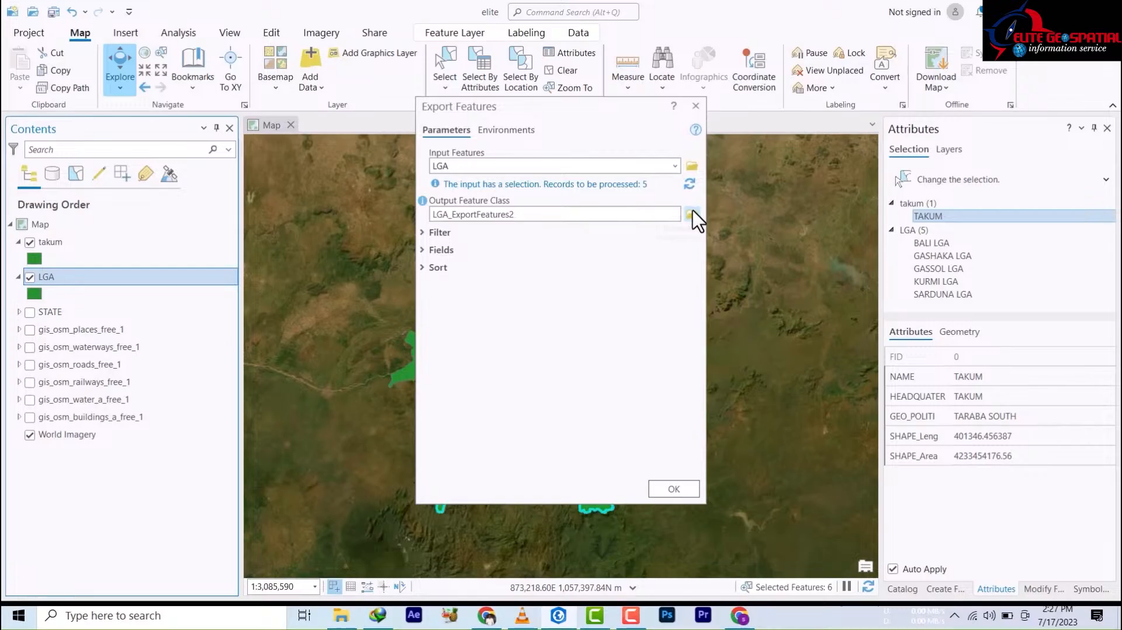
left_click(693, 214)
double_click(418, 281)
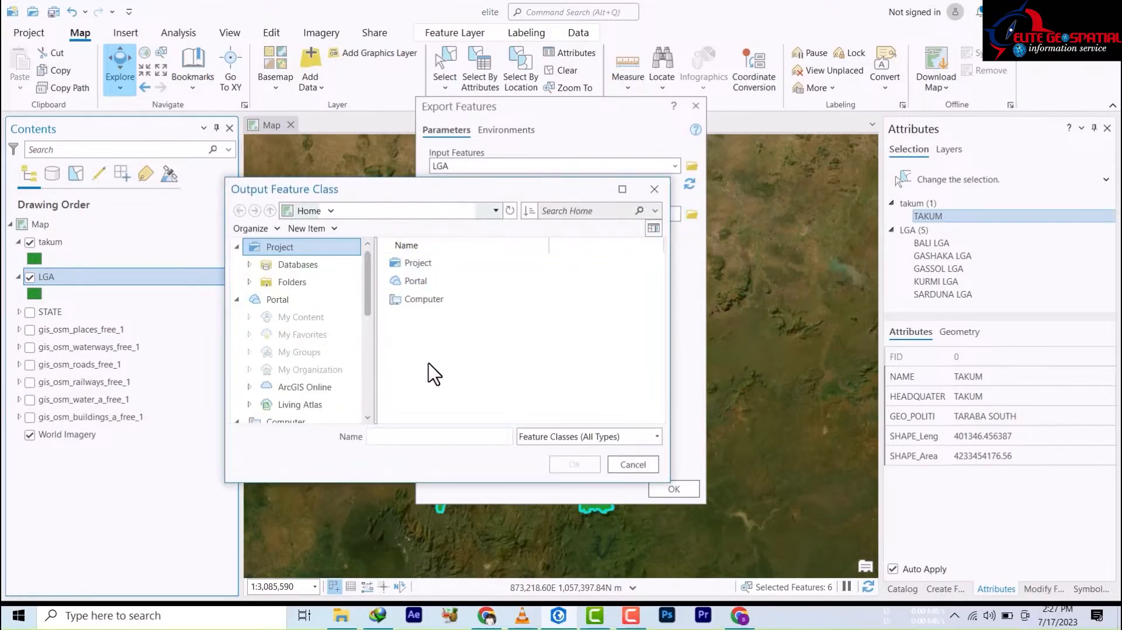
Name the output feature class taraba_central, keep the type Feature Classes (All Types), and run the export.
left_click(476, 436)
type("ta")
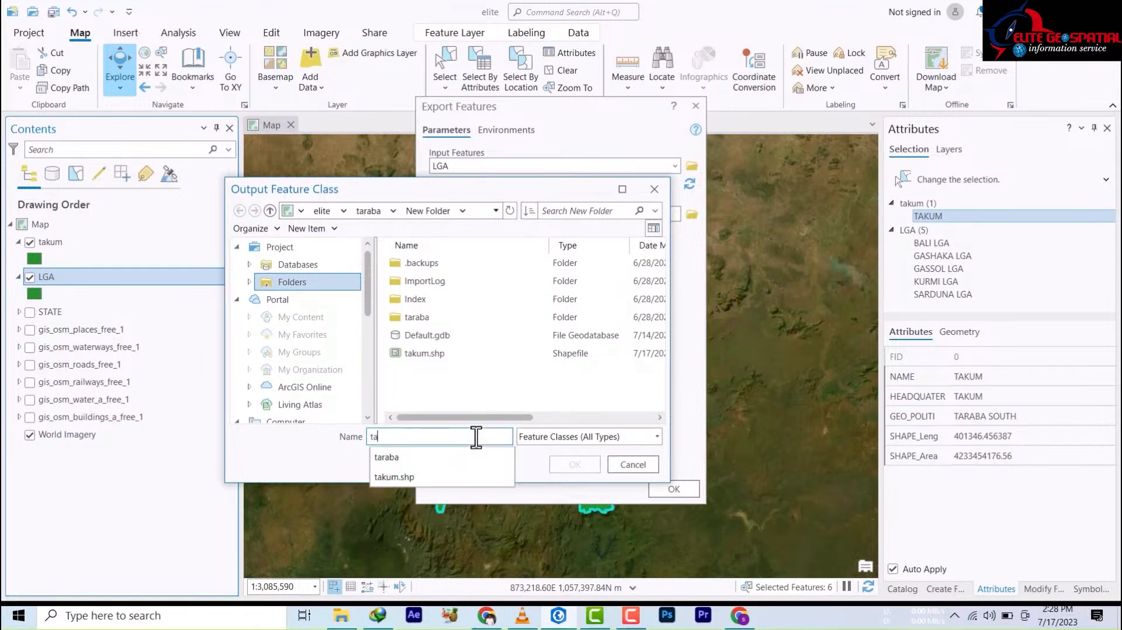
type("raba_central")
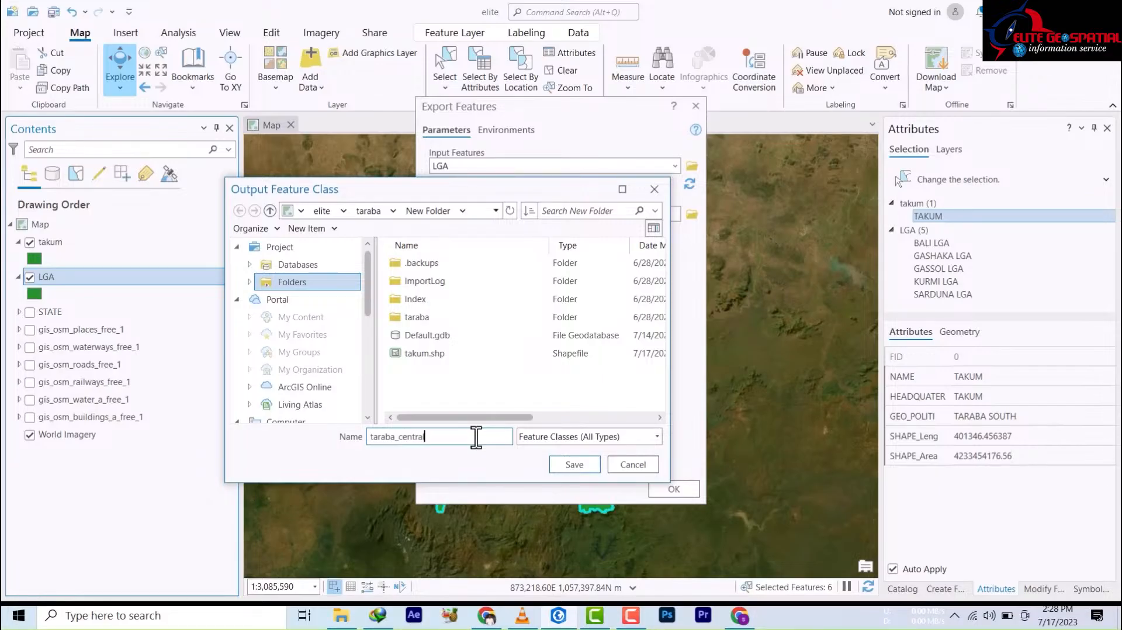
left_click(564, 465)
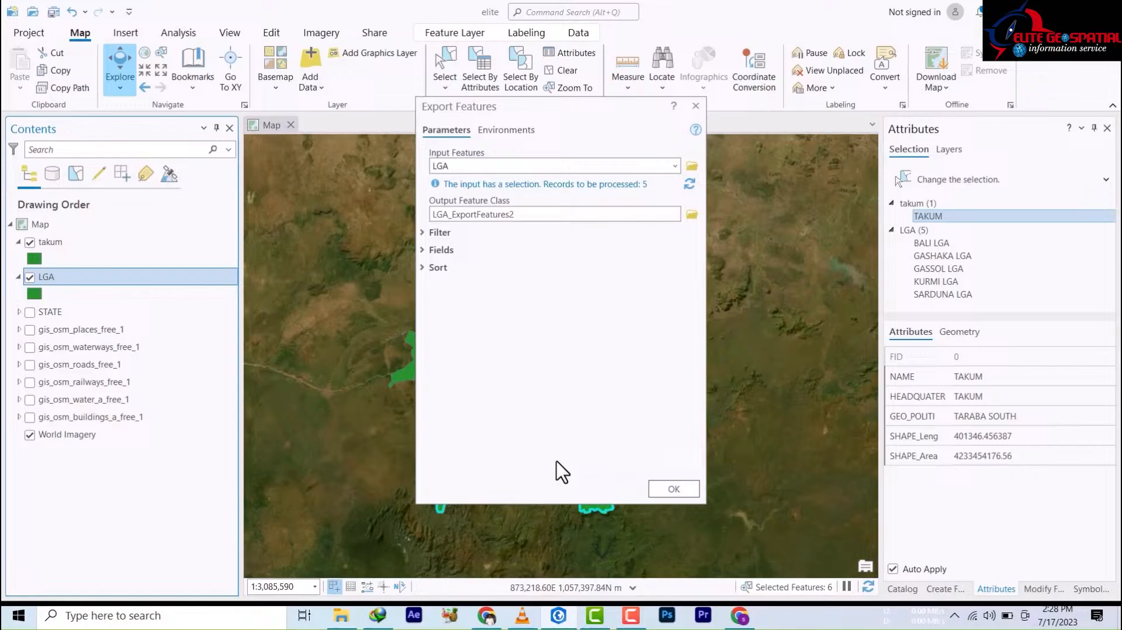
left_click(672, 491)
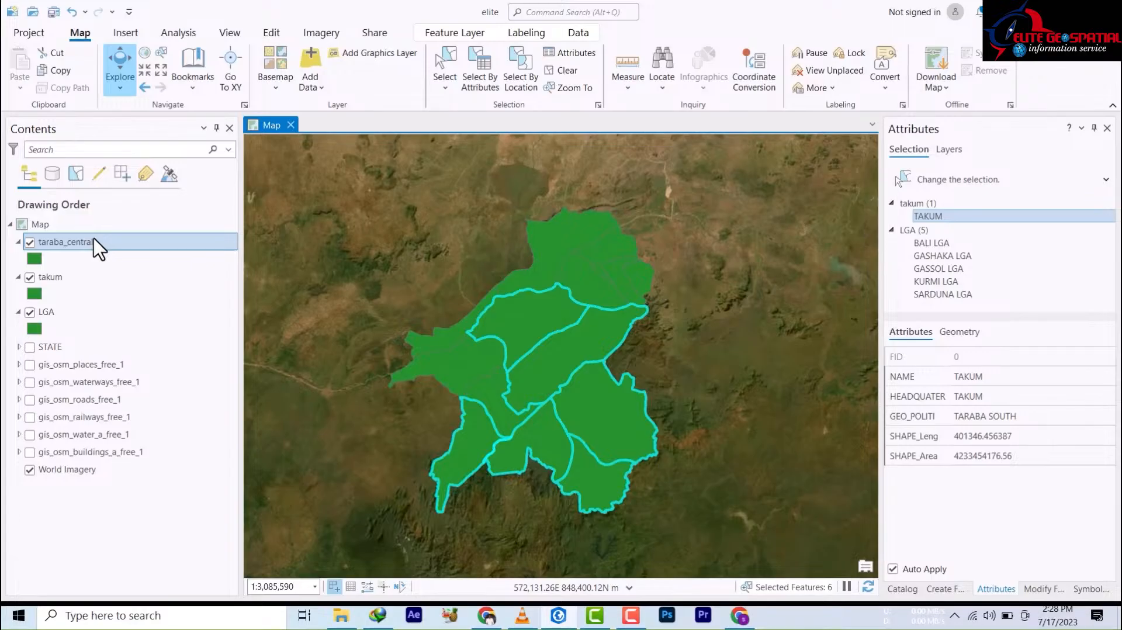
Reopen the LGA attribute table, clear the record selection, and look through the rows.
right_click(45, 315)
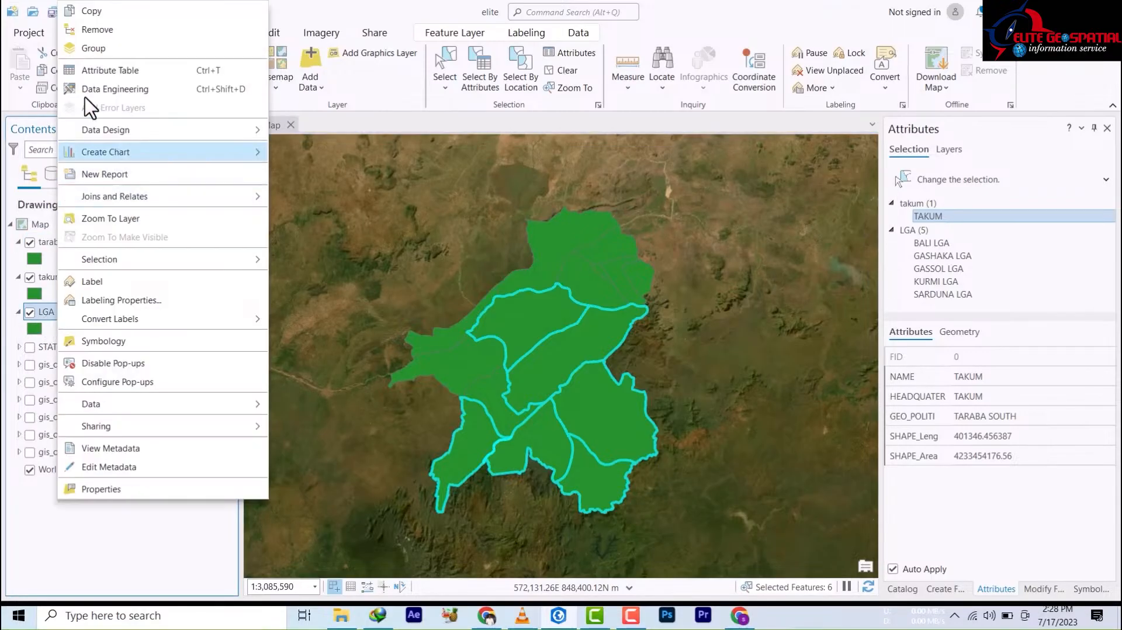
left_click(96, 74)
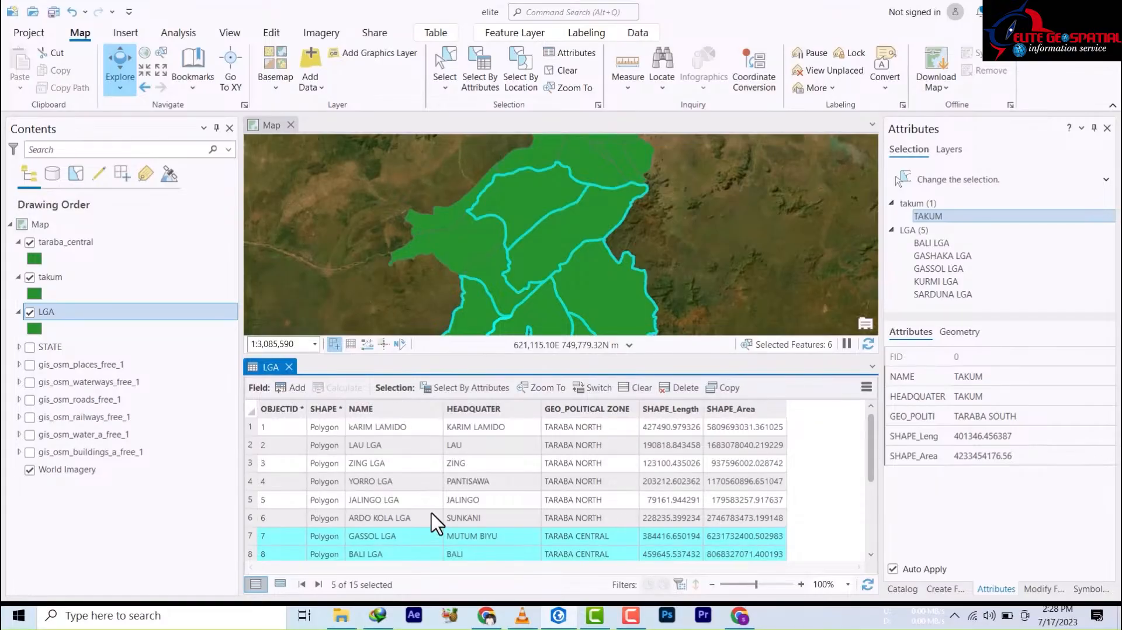
scroll(432, 529, "down", 2)
scroll(253, 429, "up", 2)
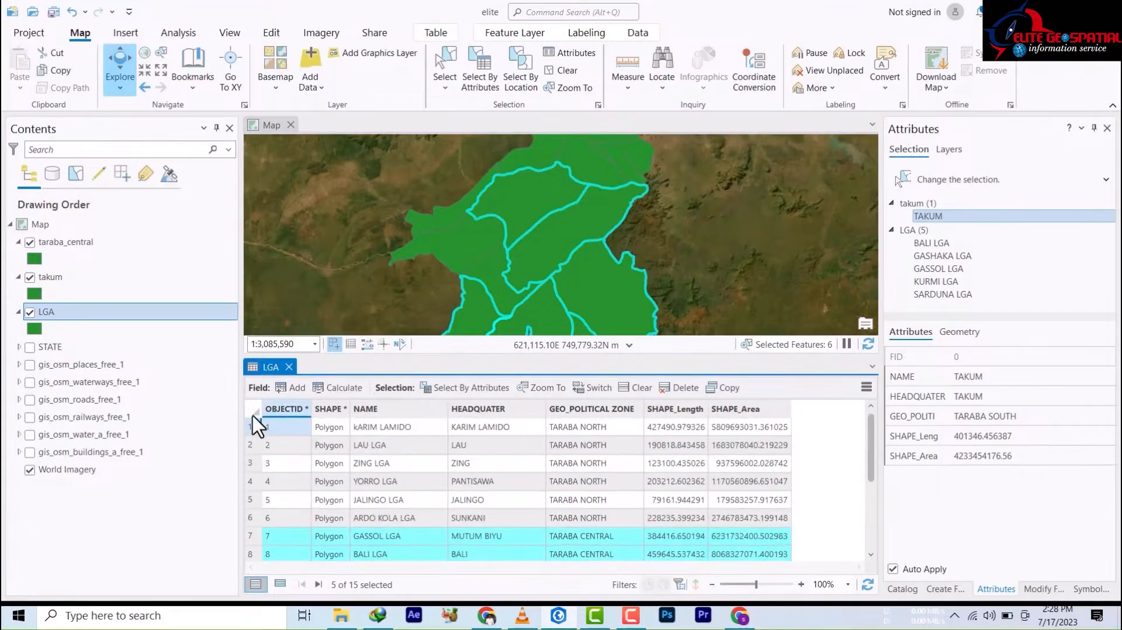
left_click(256, 417)
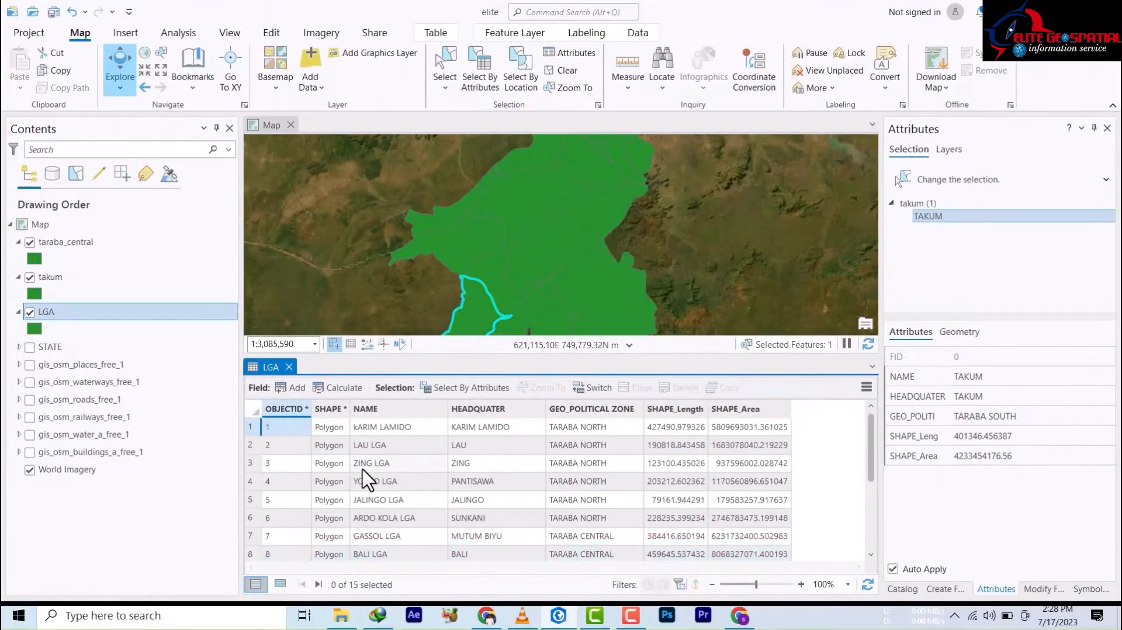
scroll(491, 494, "down", 2)
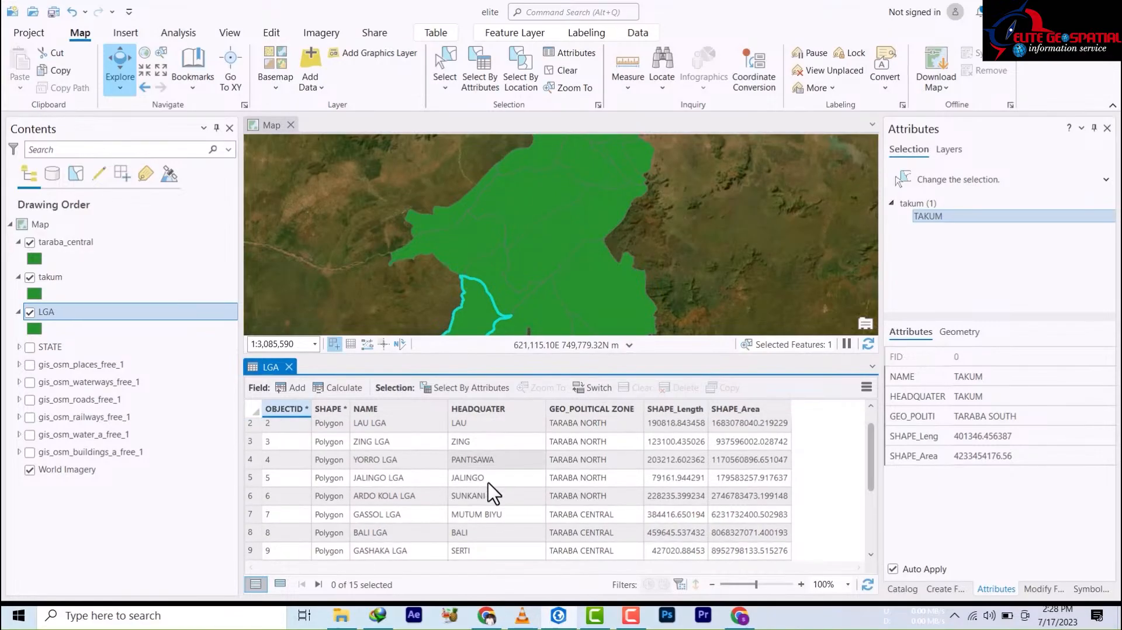
scroll(479, 482, "up", 2)
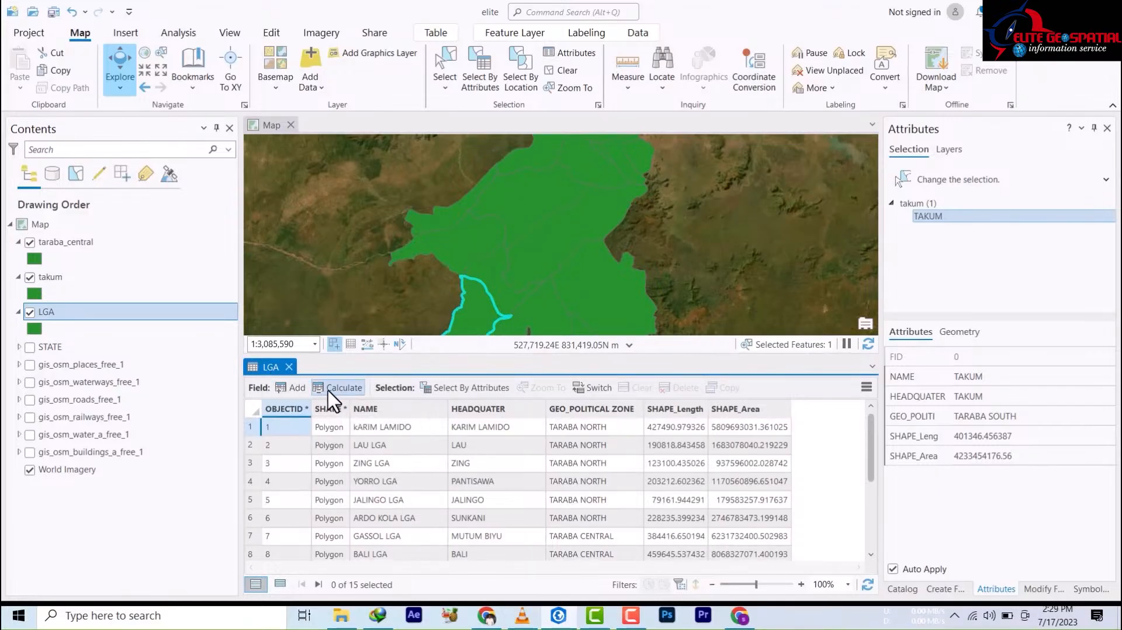
Close the LGA attribute table and examine the locatilies points over and around the takum polygon.
left_click(288, 367)
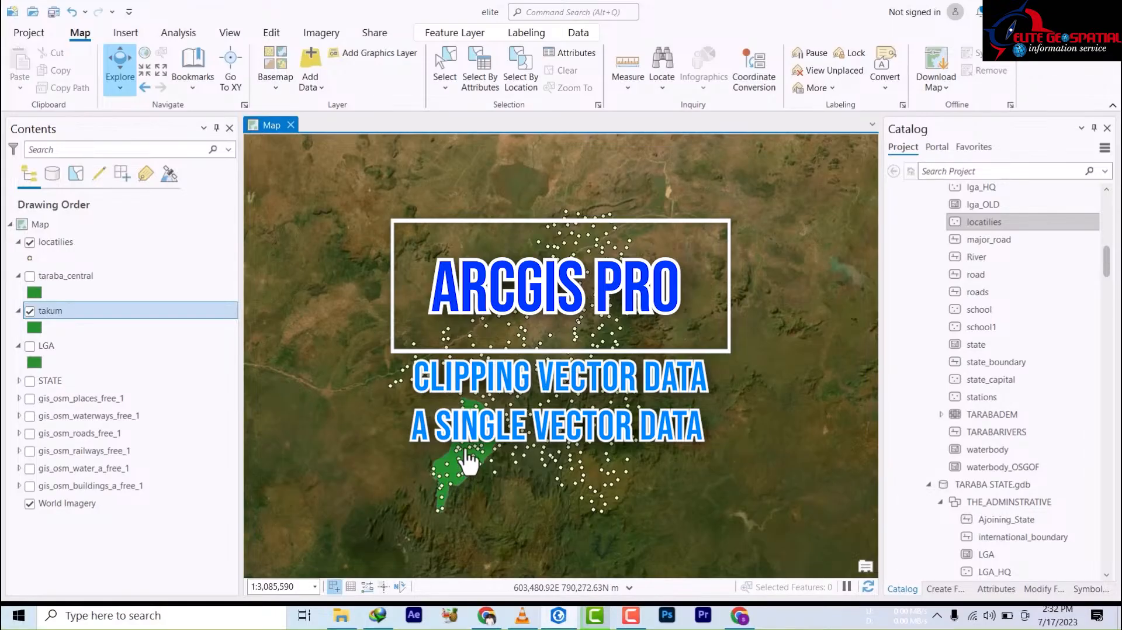
scroll(475, 468, "up", 2)
scroll(472, 459, "up", 5)
scroll(478, 447, "down", 5)
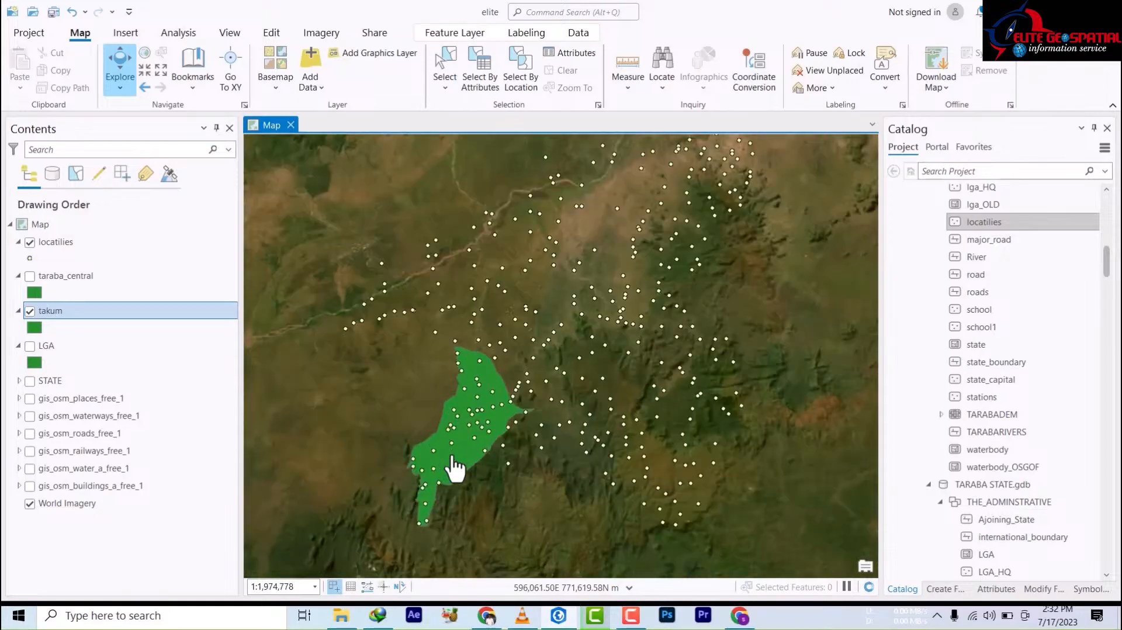
scroll(454, 469, "up", 5)
scroll(456, 458, "up", 2)
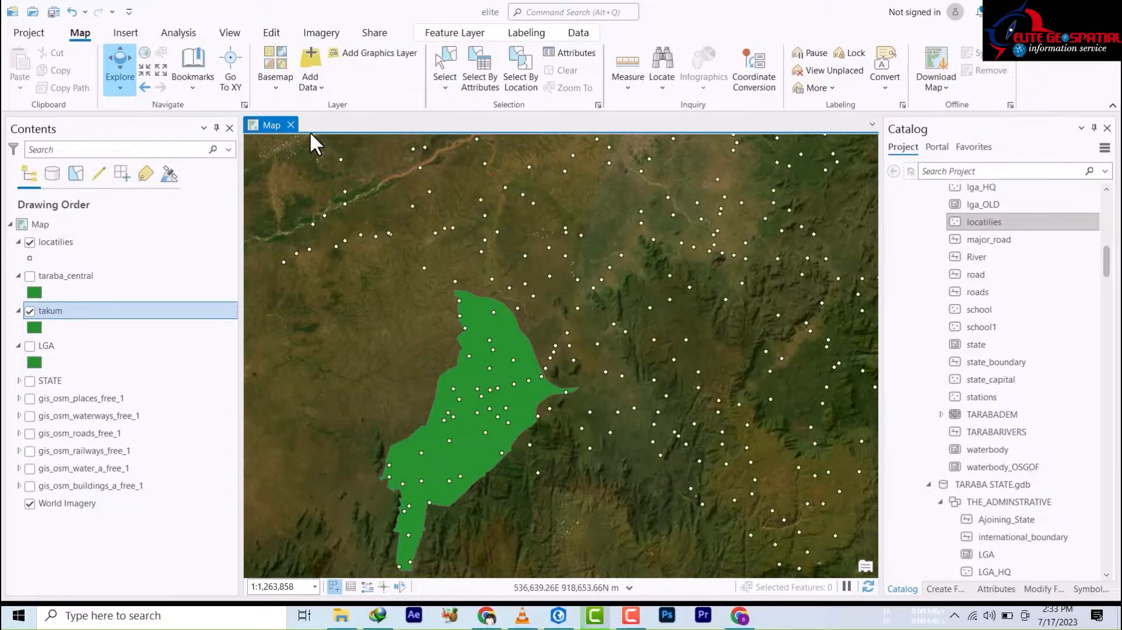
Search the geoprocessing tools for clip and open the Clip tool from Analysis Tools.
left_click(178, 35)
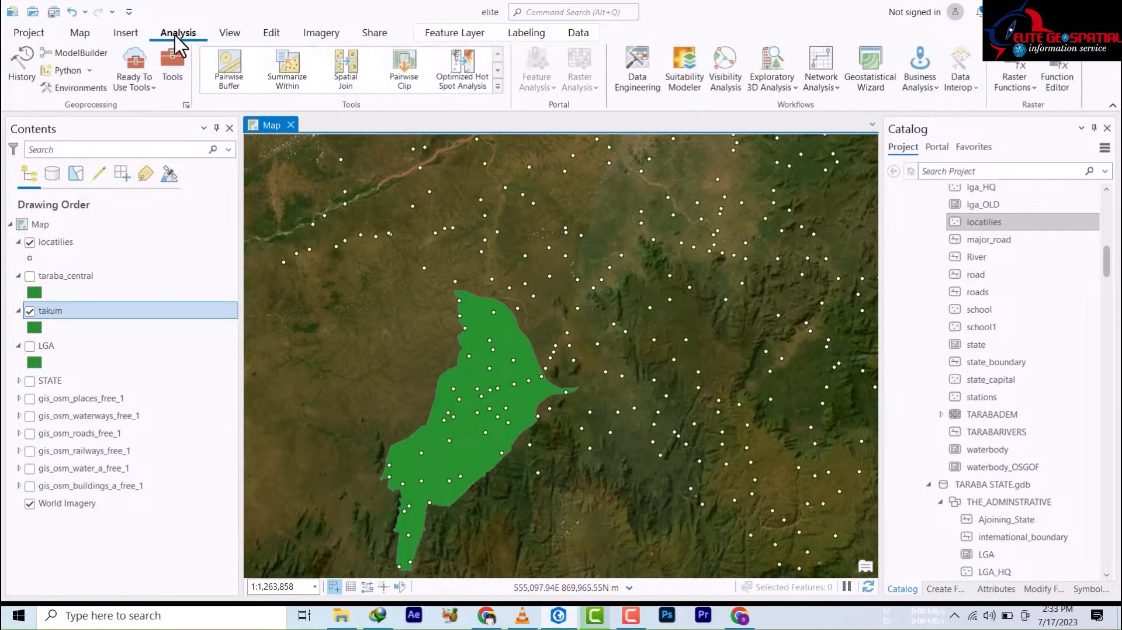
left_click(173, 69)
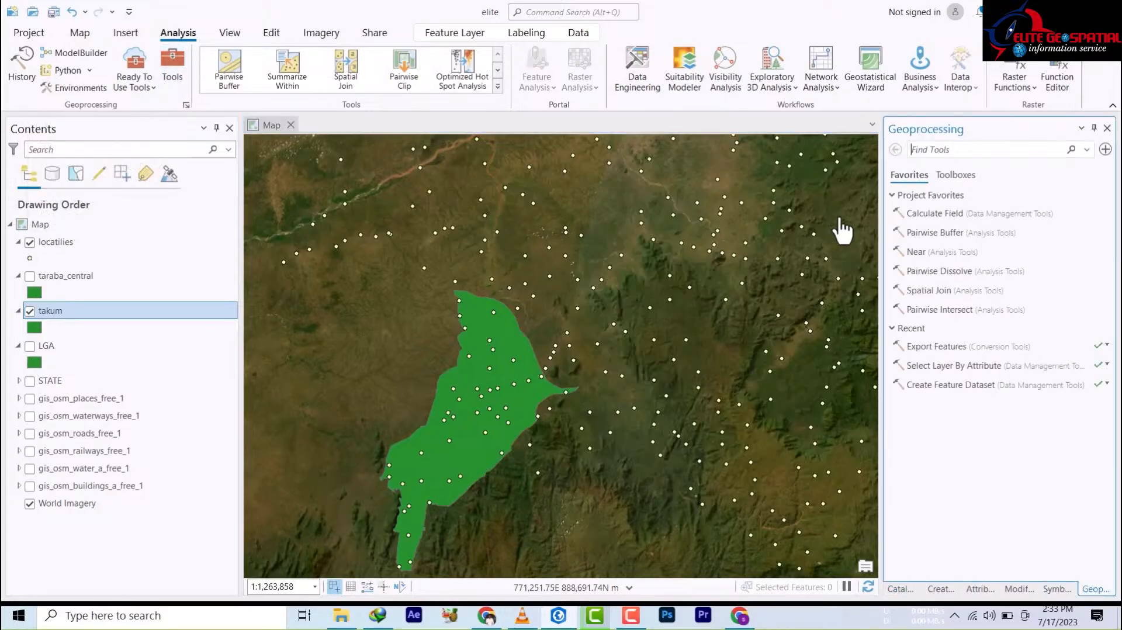
left_click(934, 152)
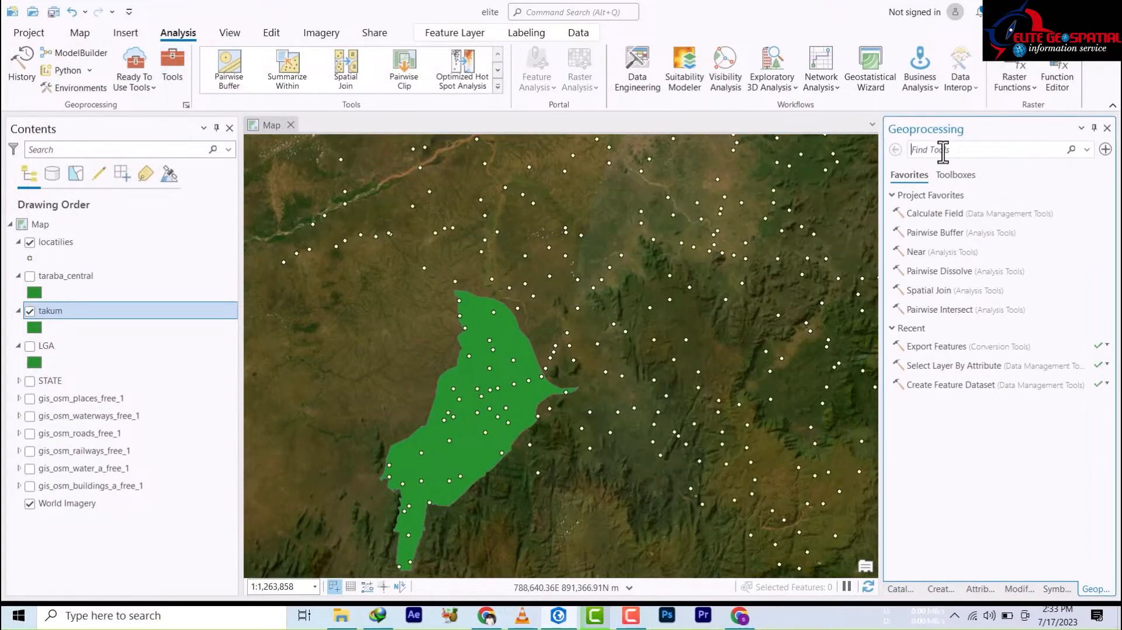
type("cl")
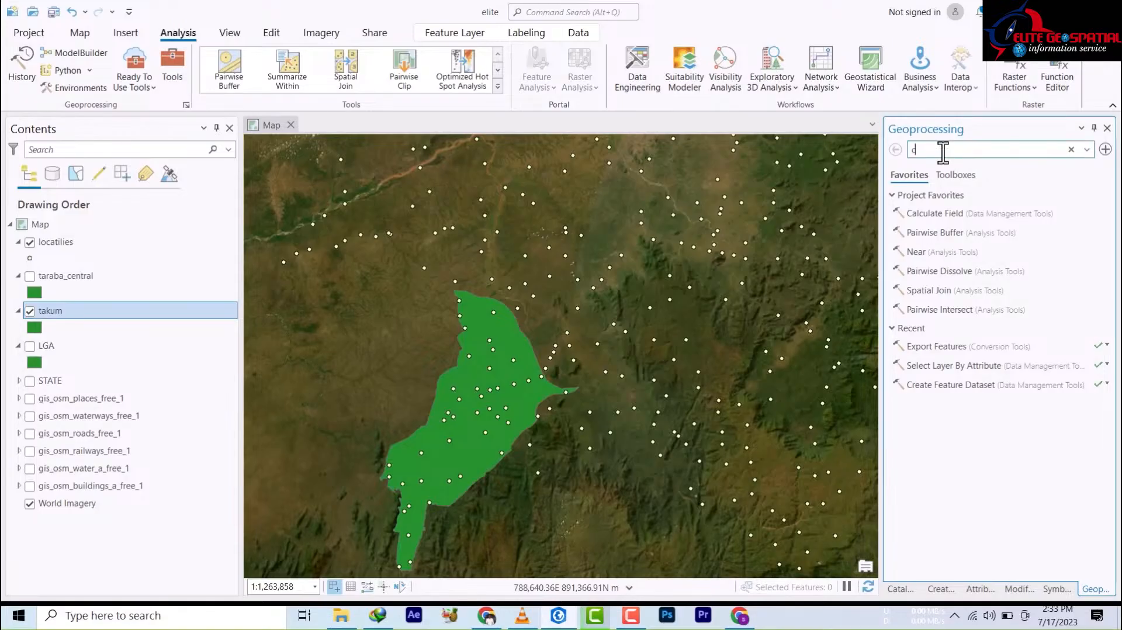
type("i")
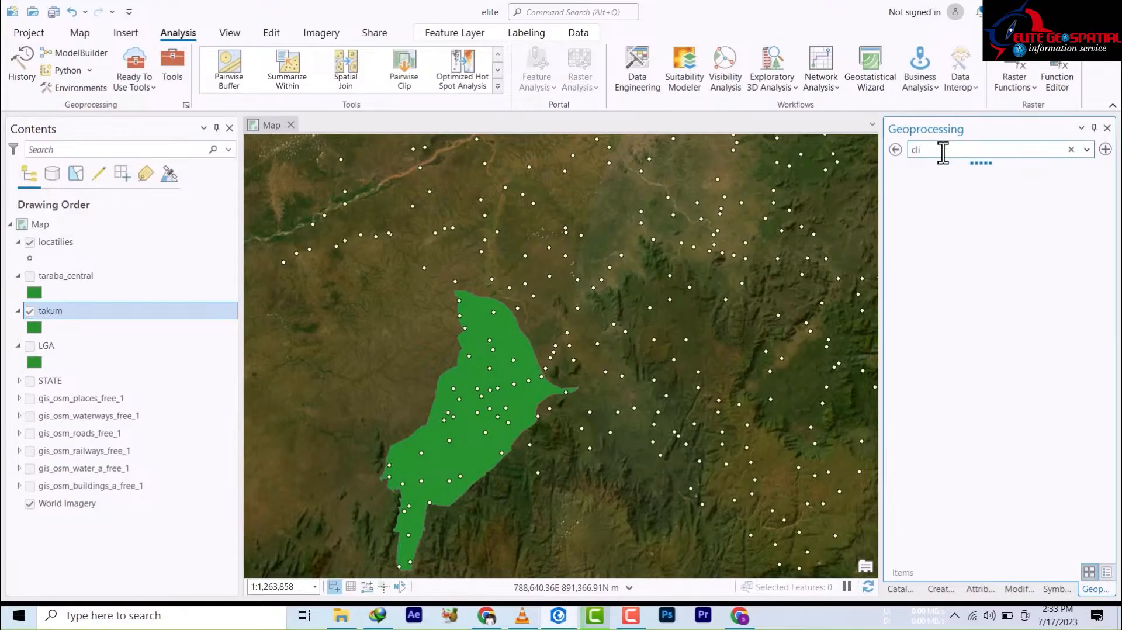
type("p")
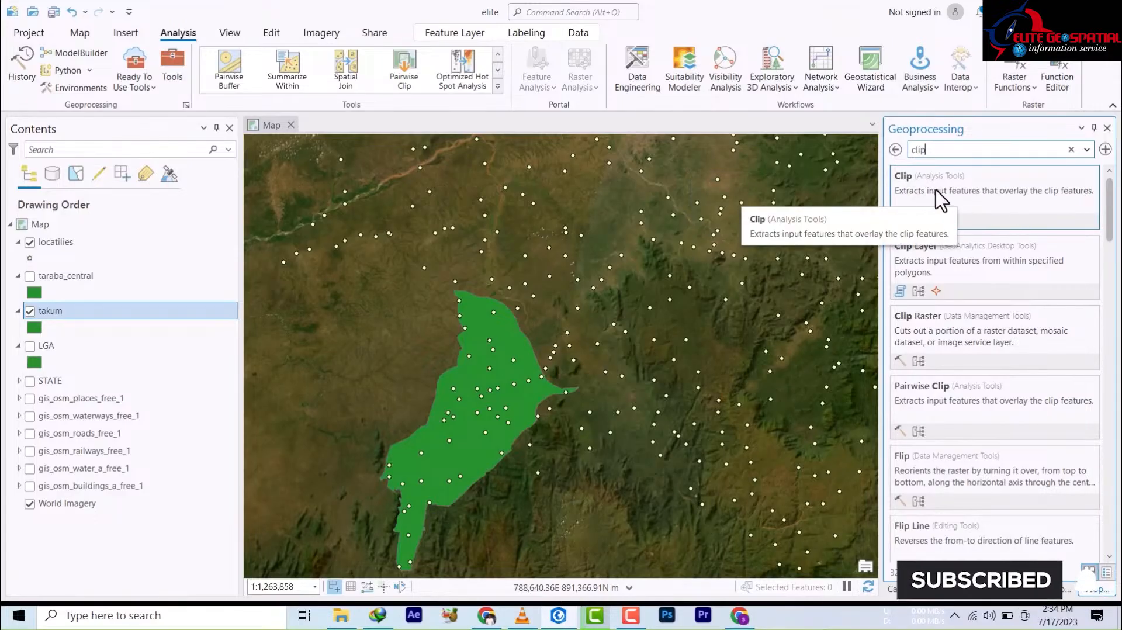
left_click(915, 182)
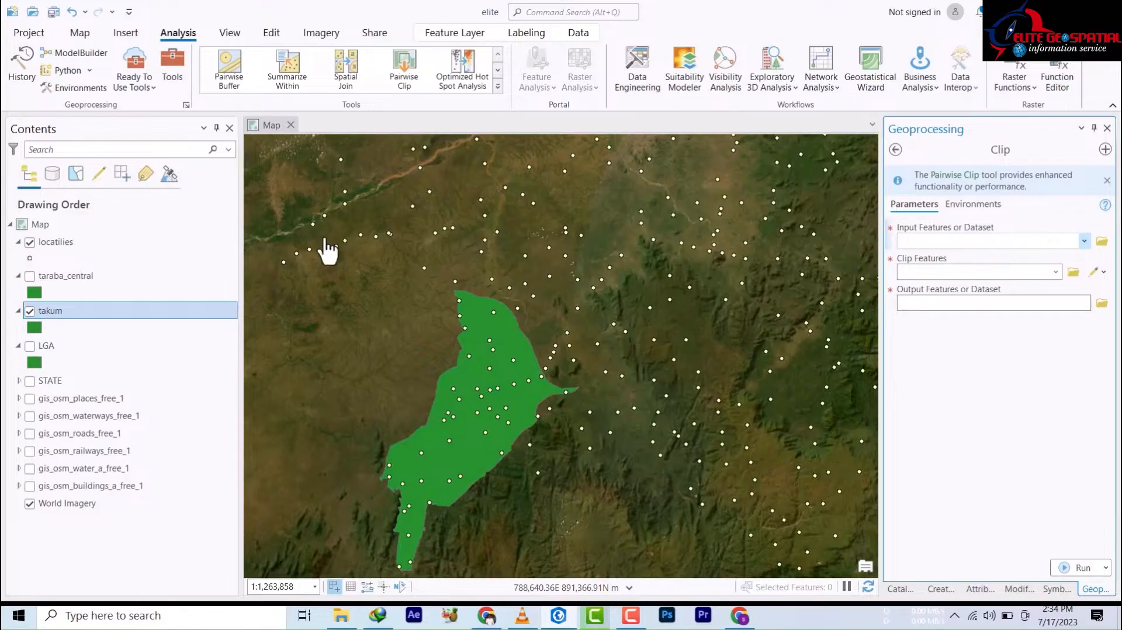
Set the Clip tool's input features to locatilies and its clip features to takum.
left_click(1083, 241)
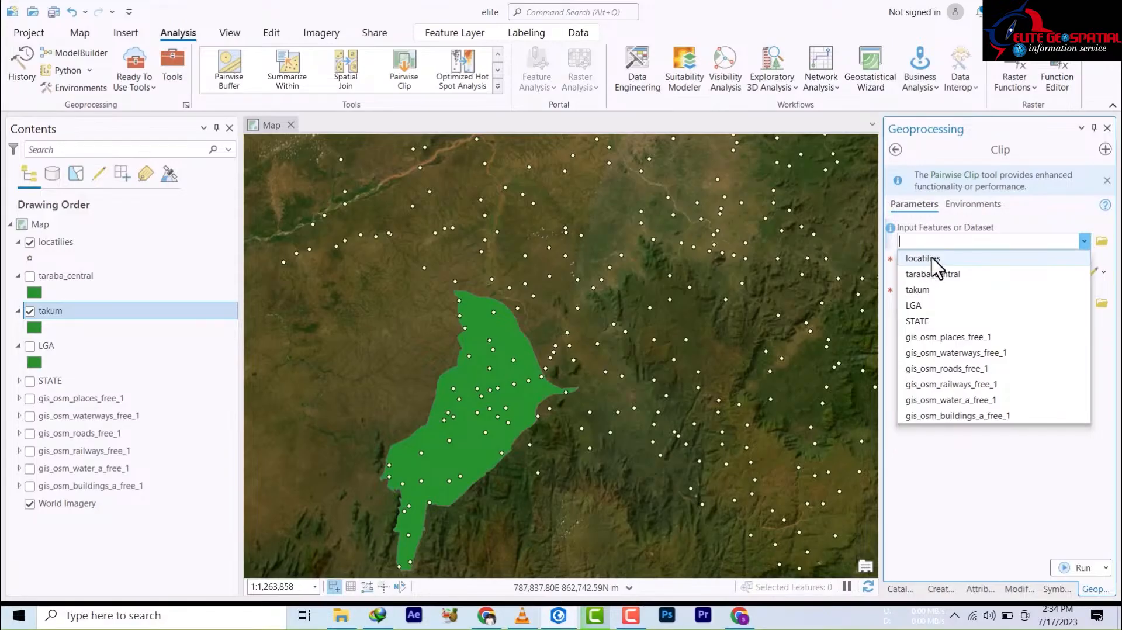
left_click(934, 263)
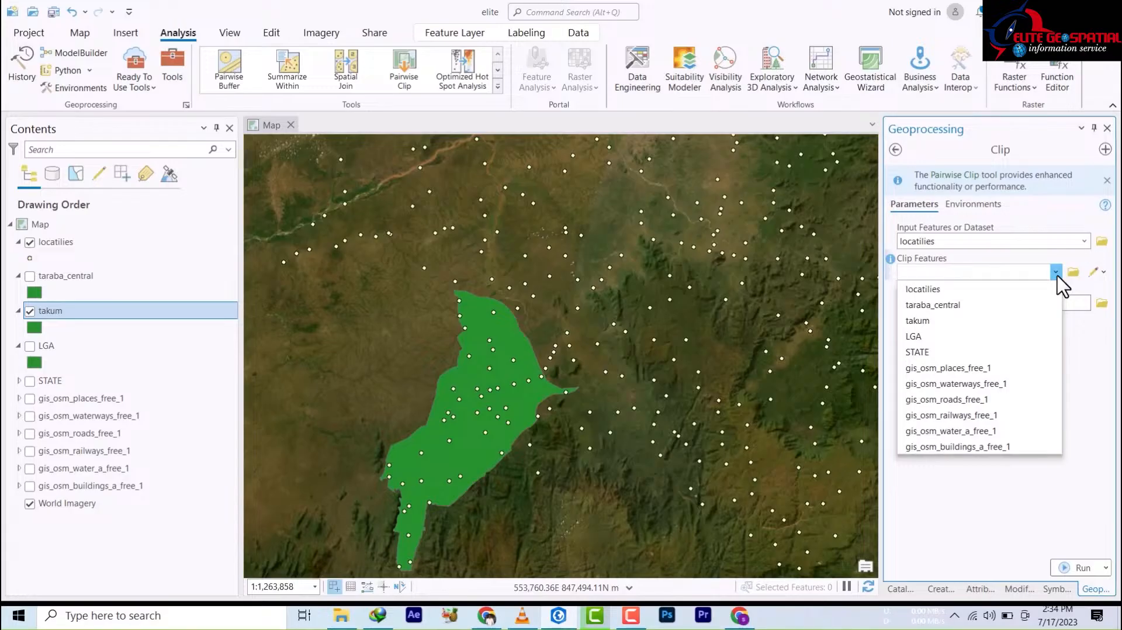
left_click(918, 321)
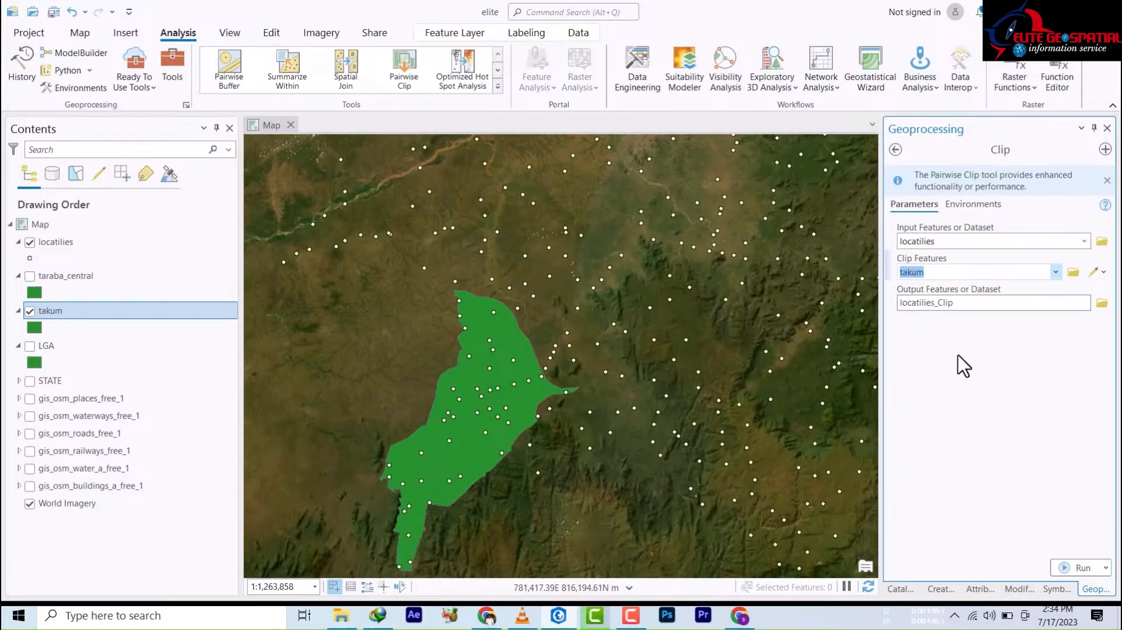
Save the clip output in New Folder as takum_localities with type Feature Classes (All Types), and run the Clip tool.
left_click(1102, 303)
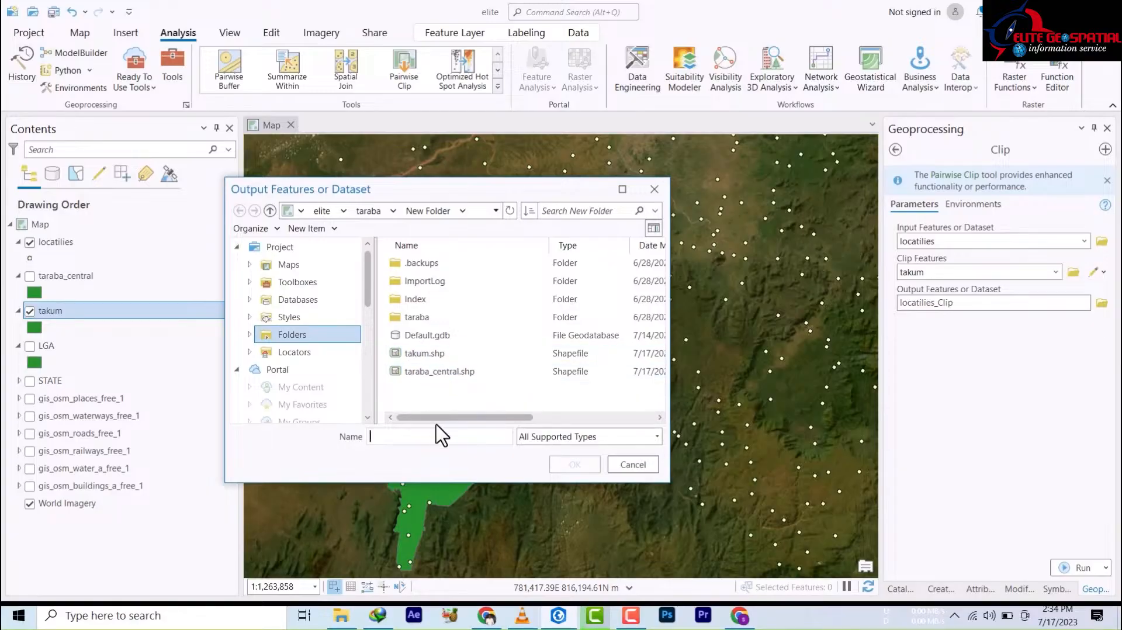
left_click(570, 437)
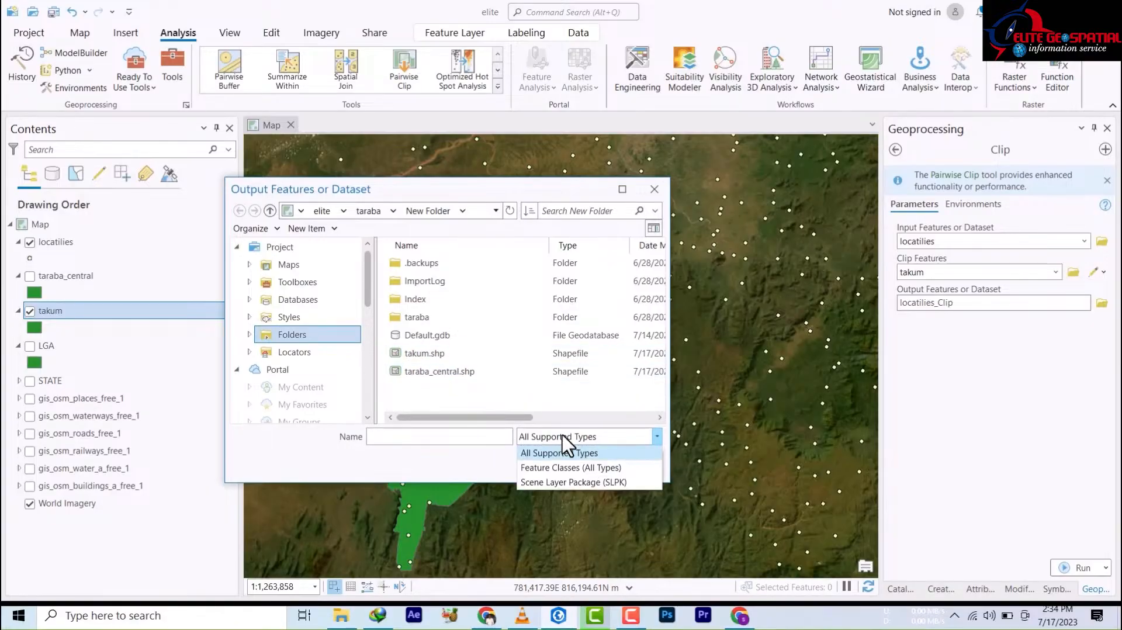
left_click(559, 468)
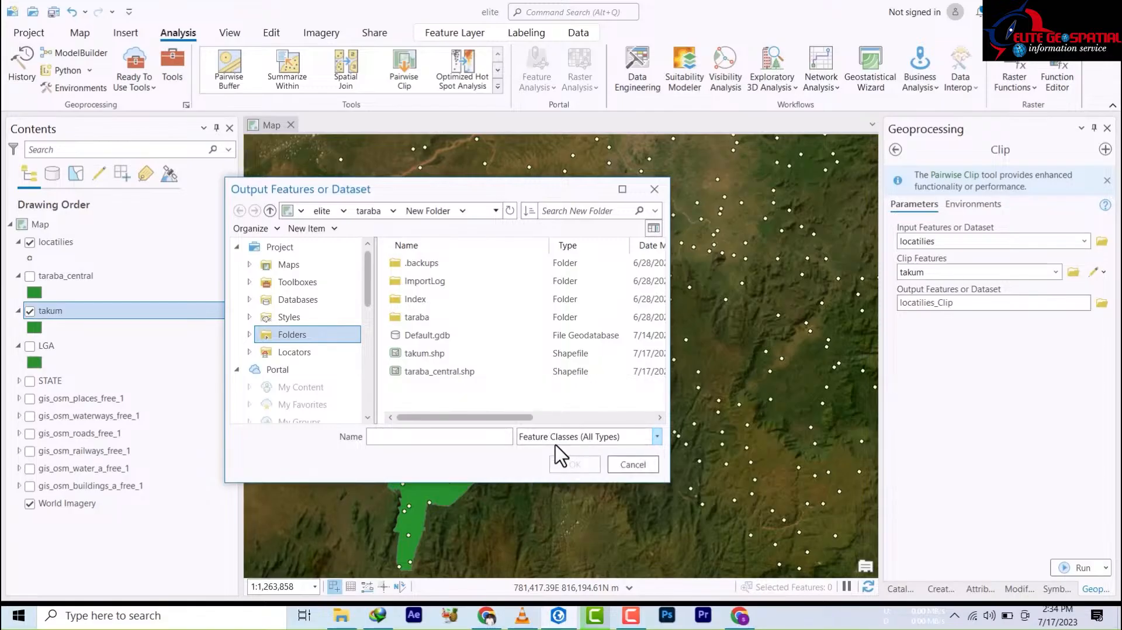
left_click(395, 438)
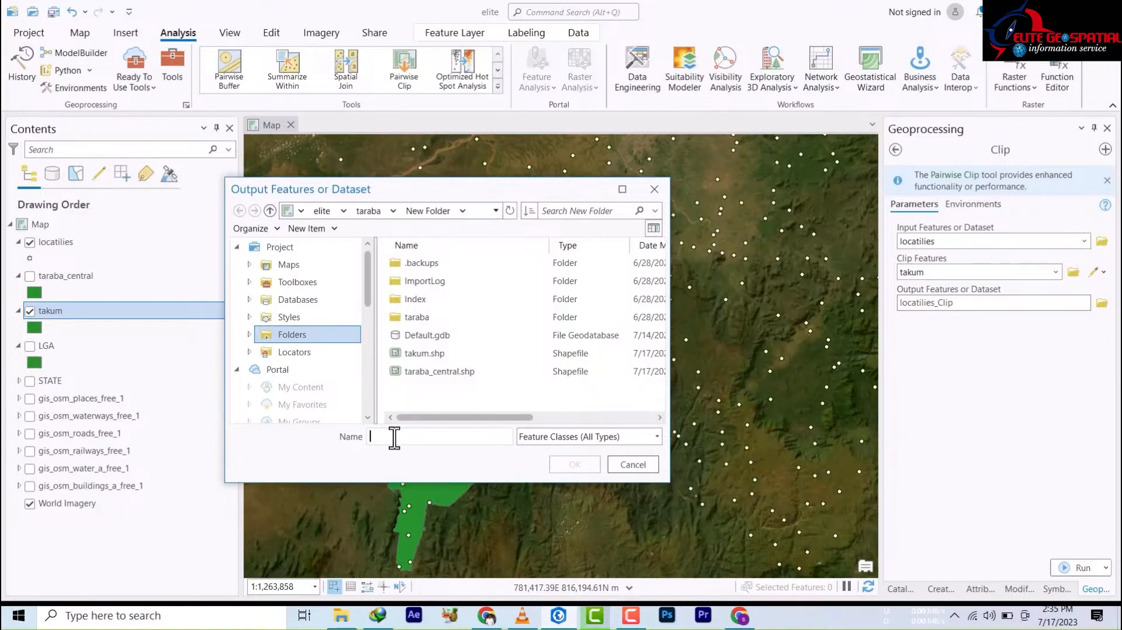
type("taku")
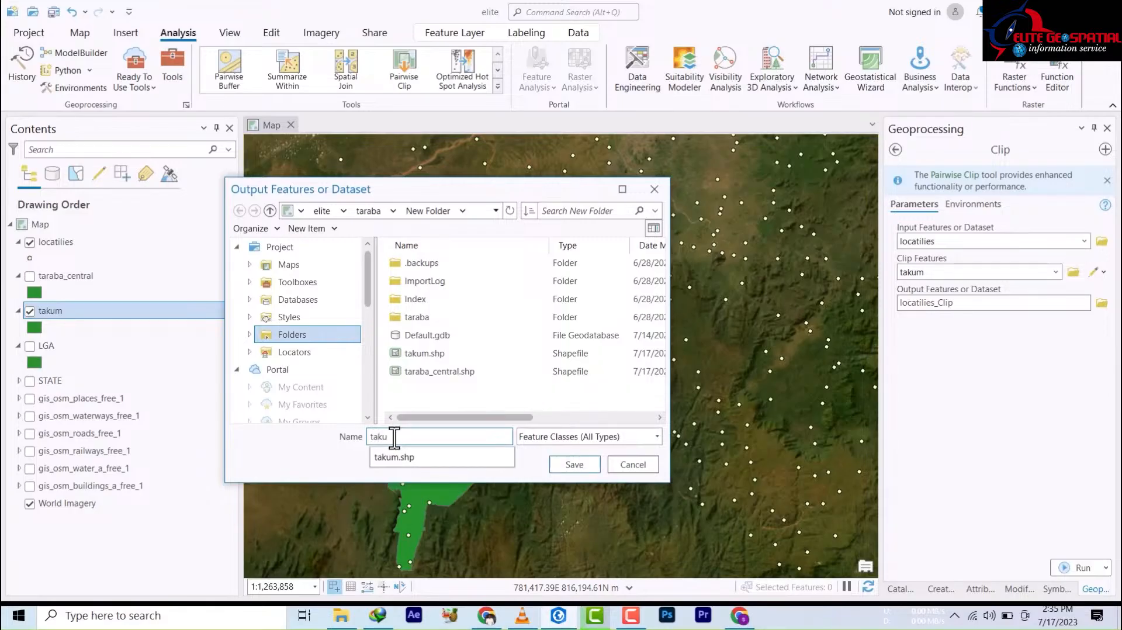
type("m_ loc")
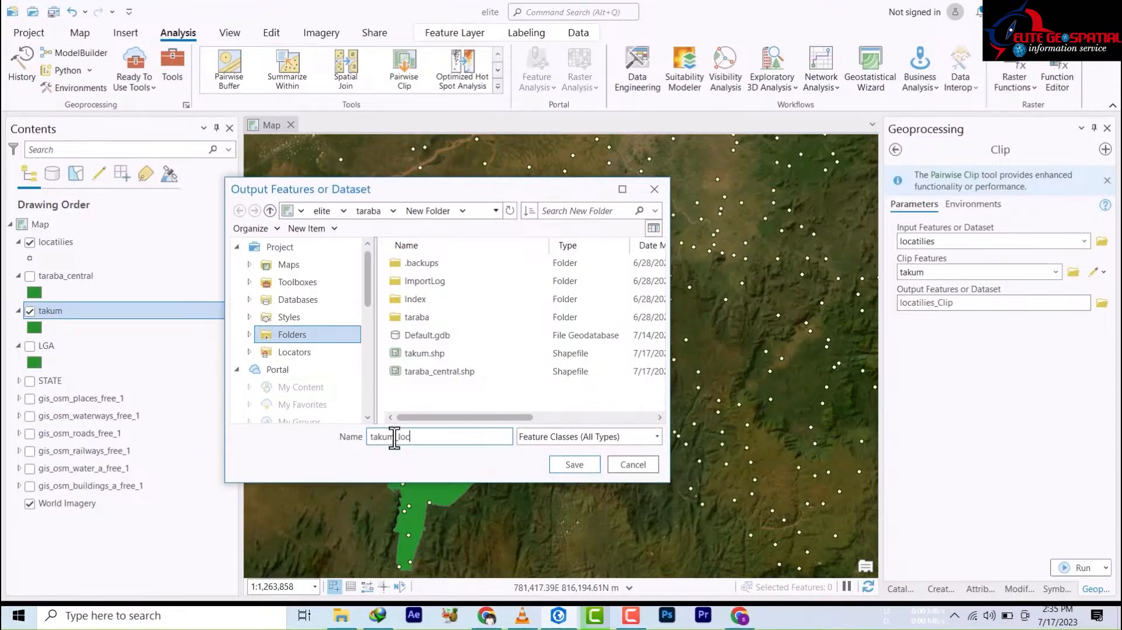
type("alities")
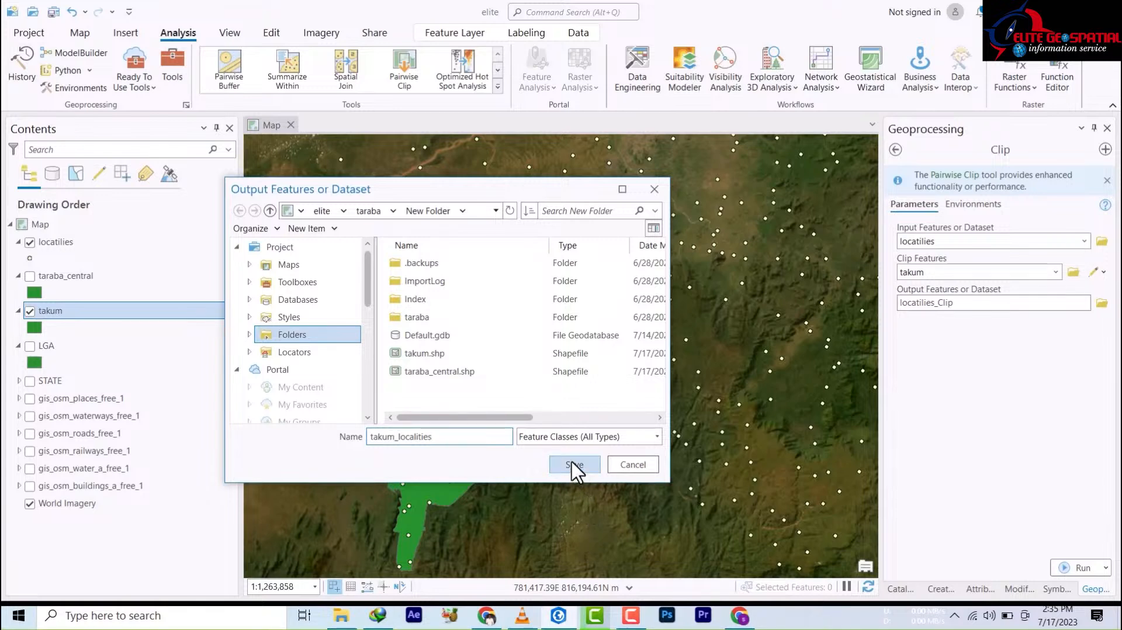
left_click(572, 463)
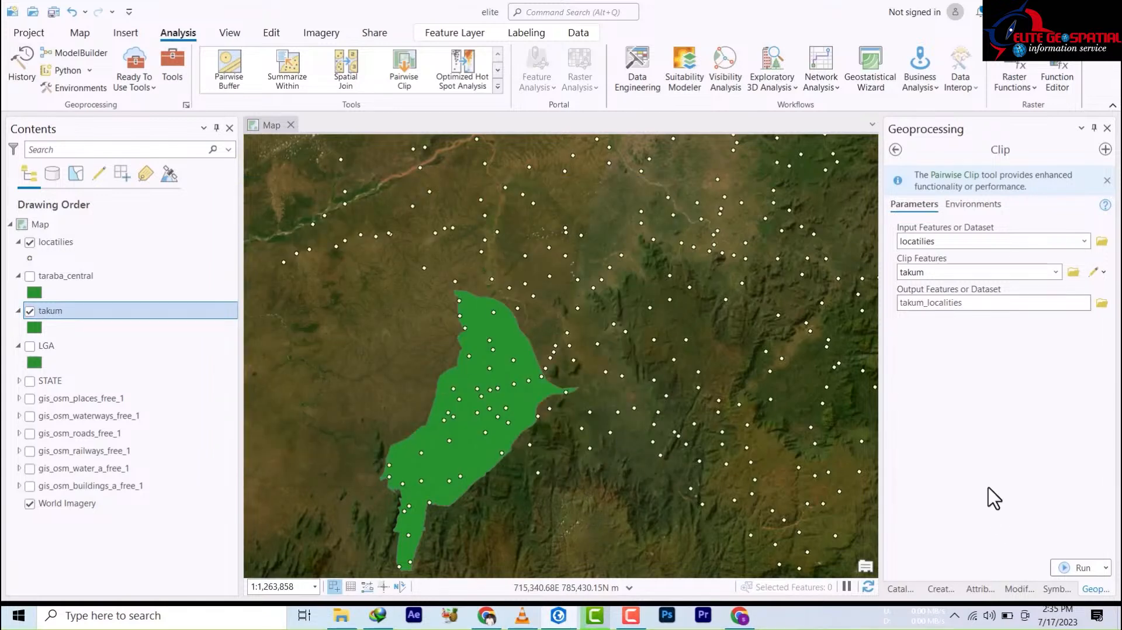
left_click(1083, 568)
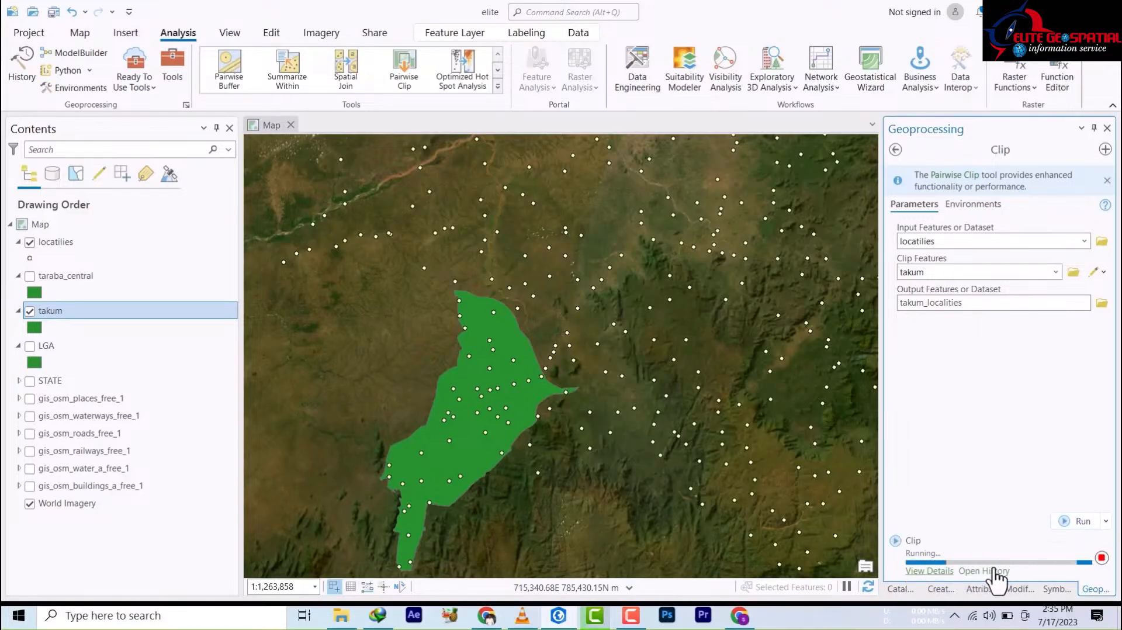
mouse_move(996, 578)
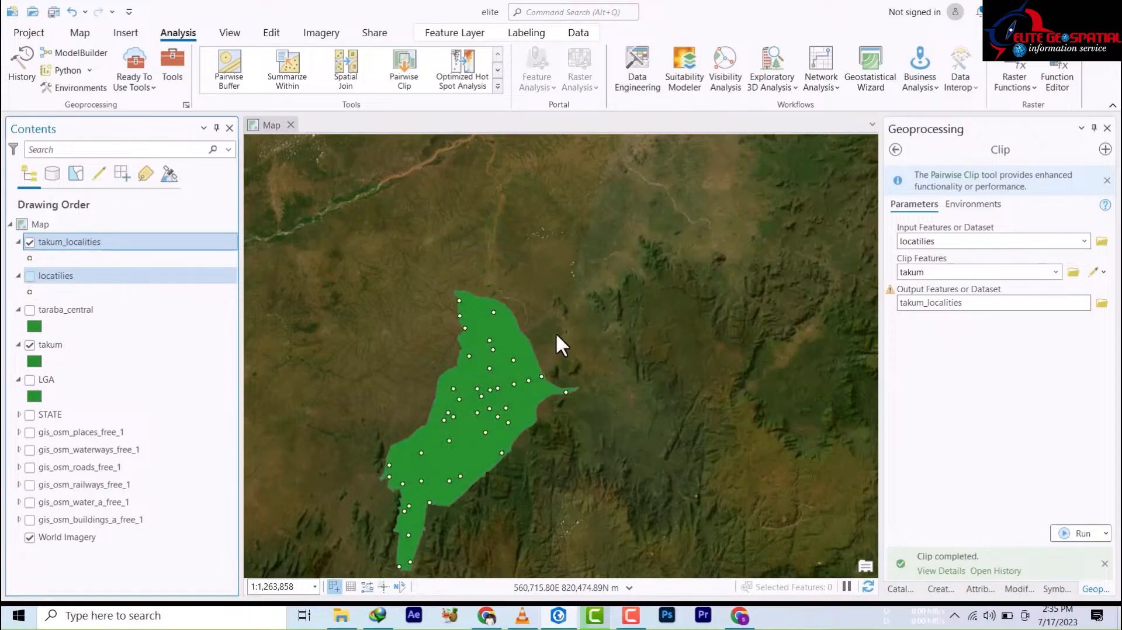
Examine the clipped takum_localities points against the takum polygon's boundary at several map scales.
scroll(439, 452, "down", 3)
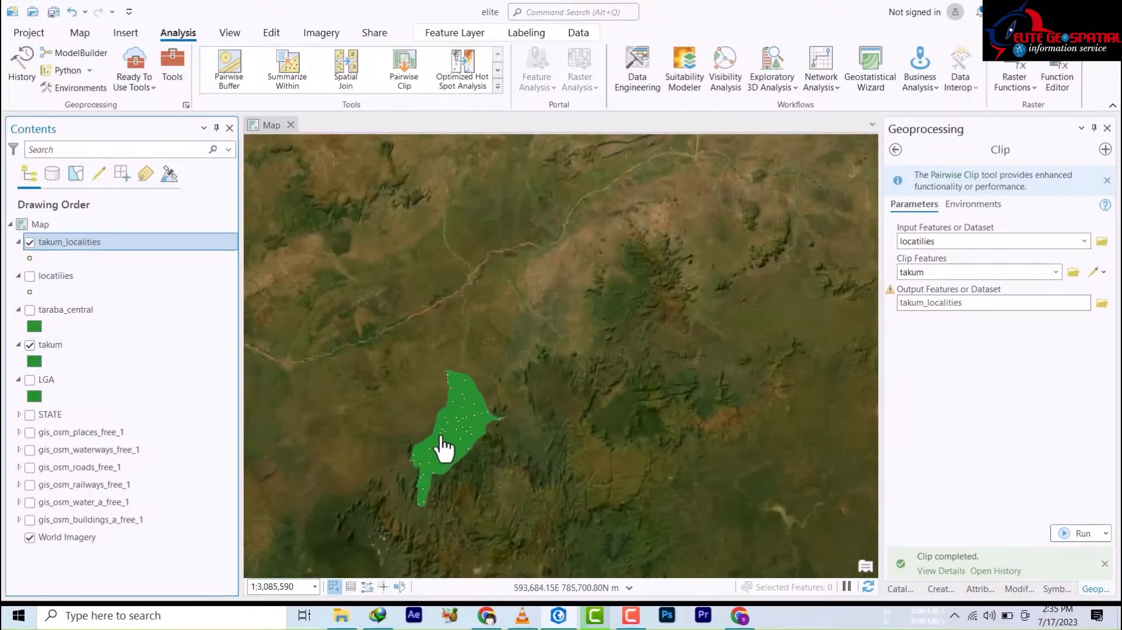
scroll(443, 447, "up", 6)
scroll(462, 423, "down", 3)
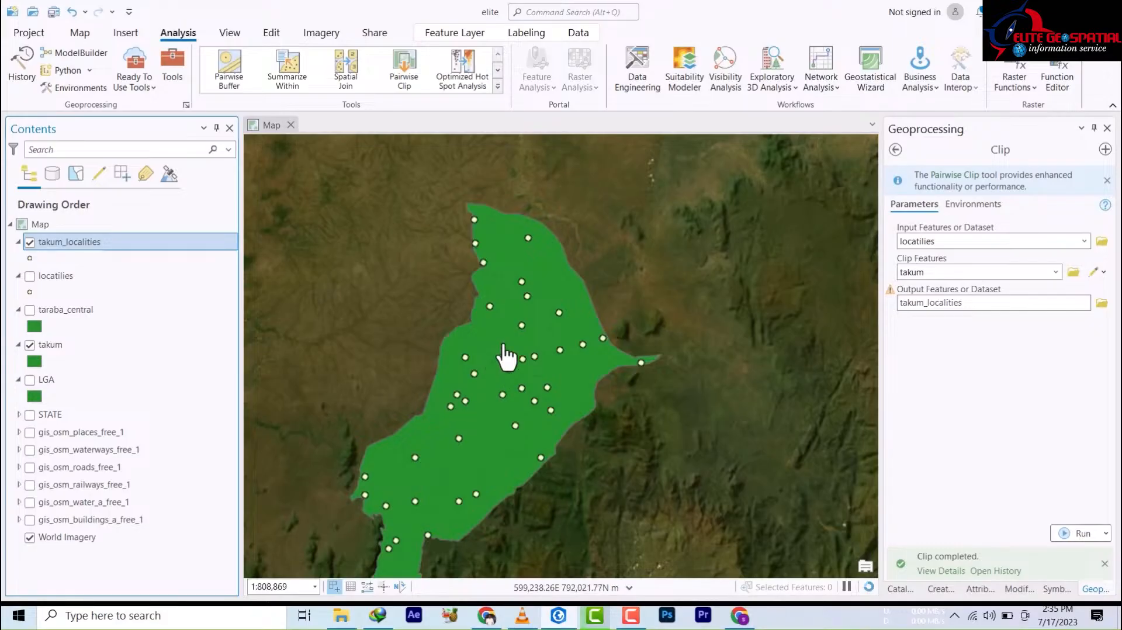
scroll(504, 360, "down", 5)
scroll(506, 360, "up", 2)
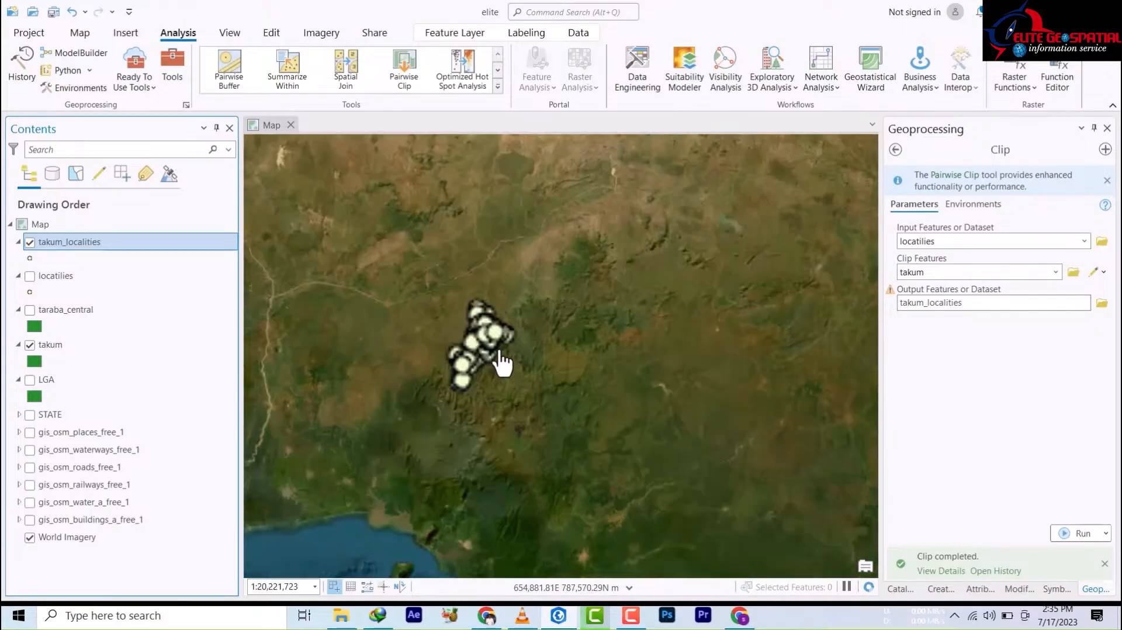
scroll(503, 360, "up", 4)
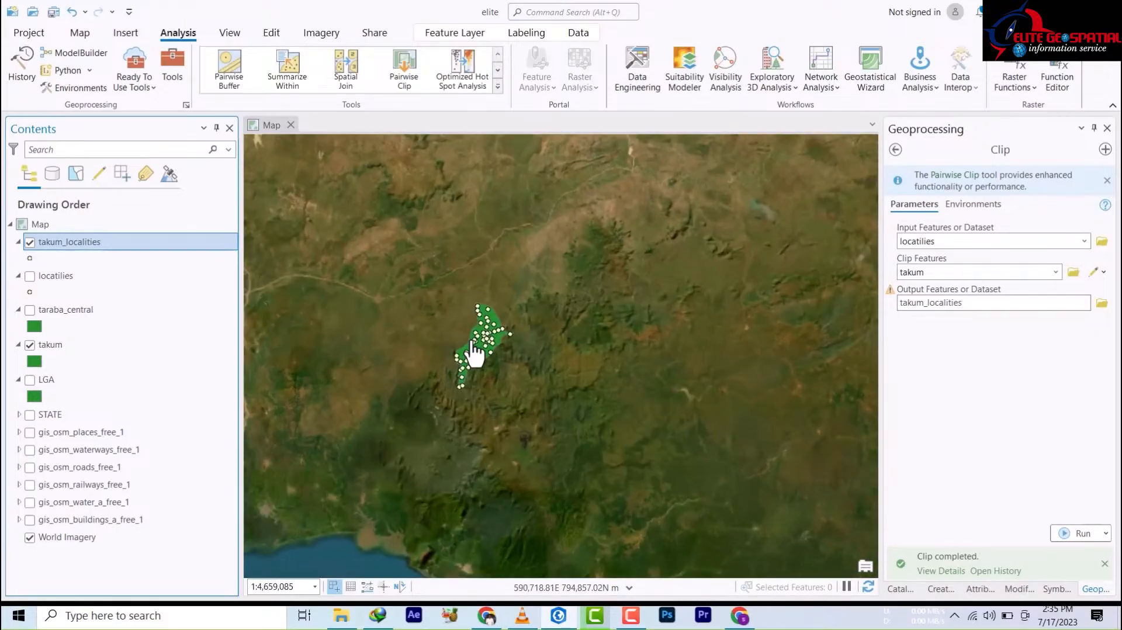
scroll(474, 352, "up", 3)
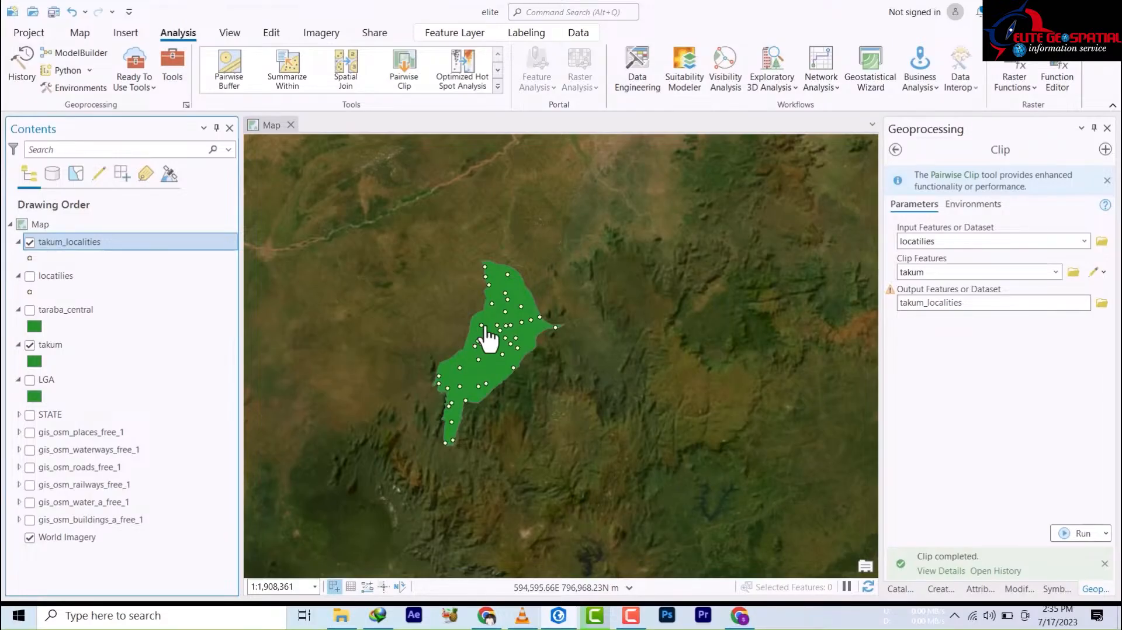
scroll(504, 292, "up", 4)
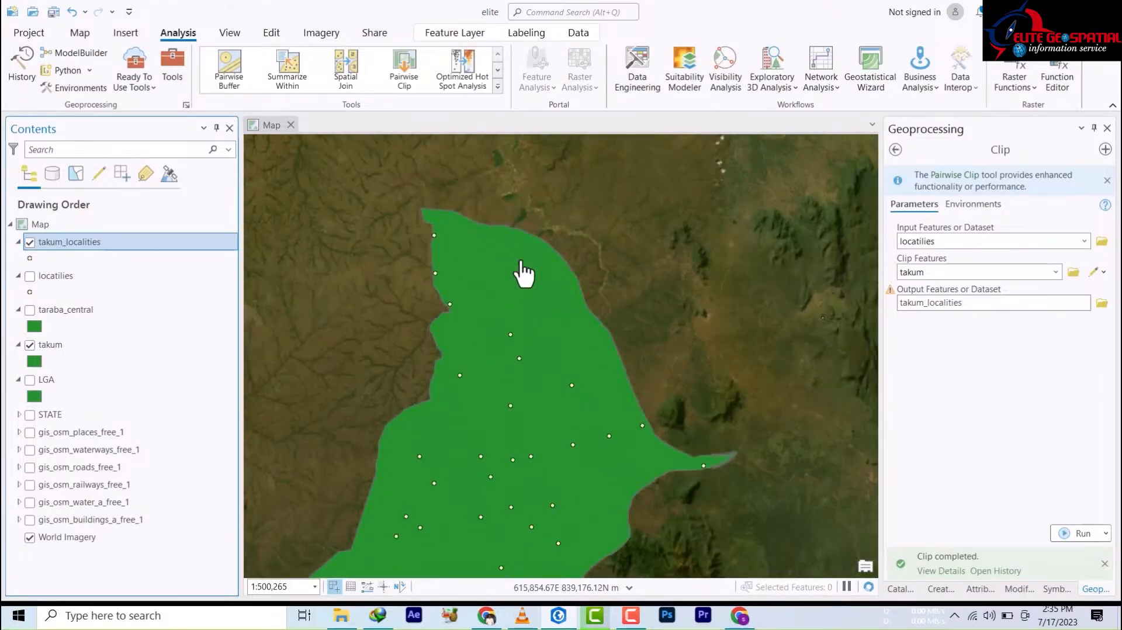
scroll(548, 299, "down", 2)
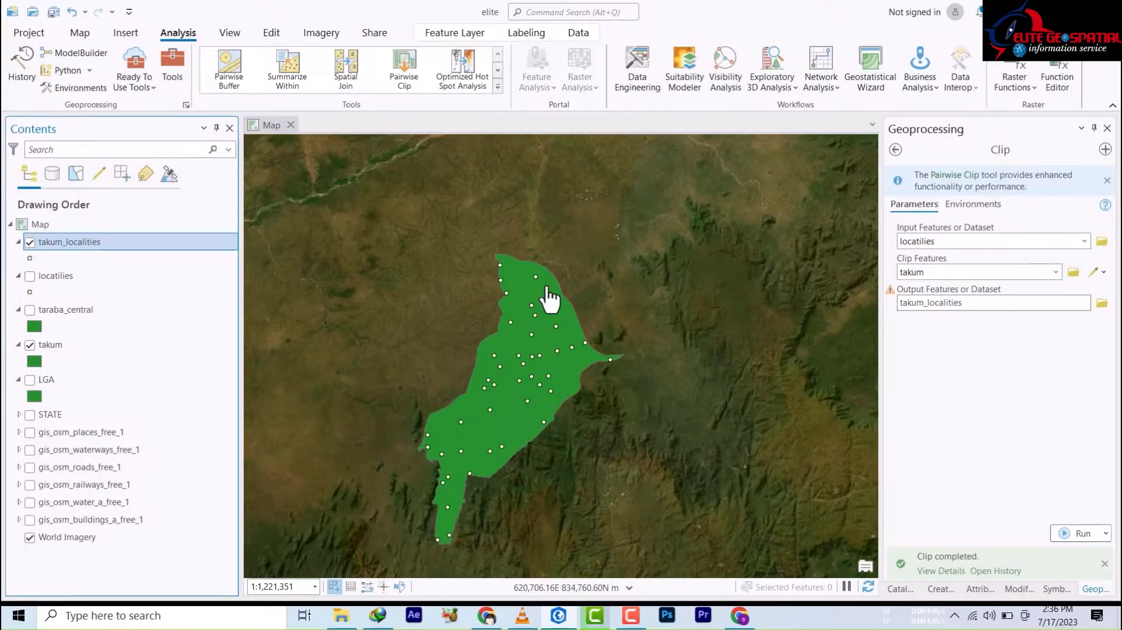
left_click(631, 617)
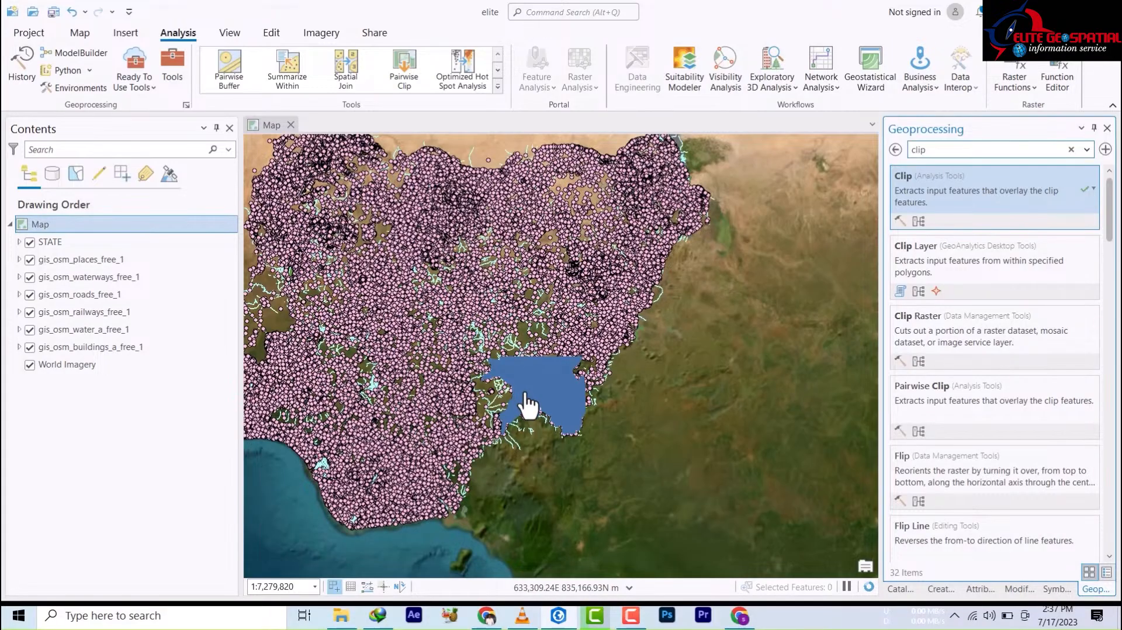
Compare the STATE polygon's extent with the nationwide OSM layers by hiding the STATE layer and showing it again.
scroll(528, 406, "up", 2)
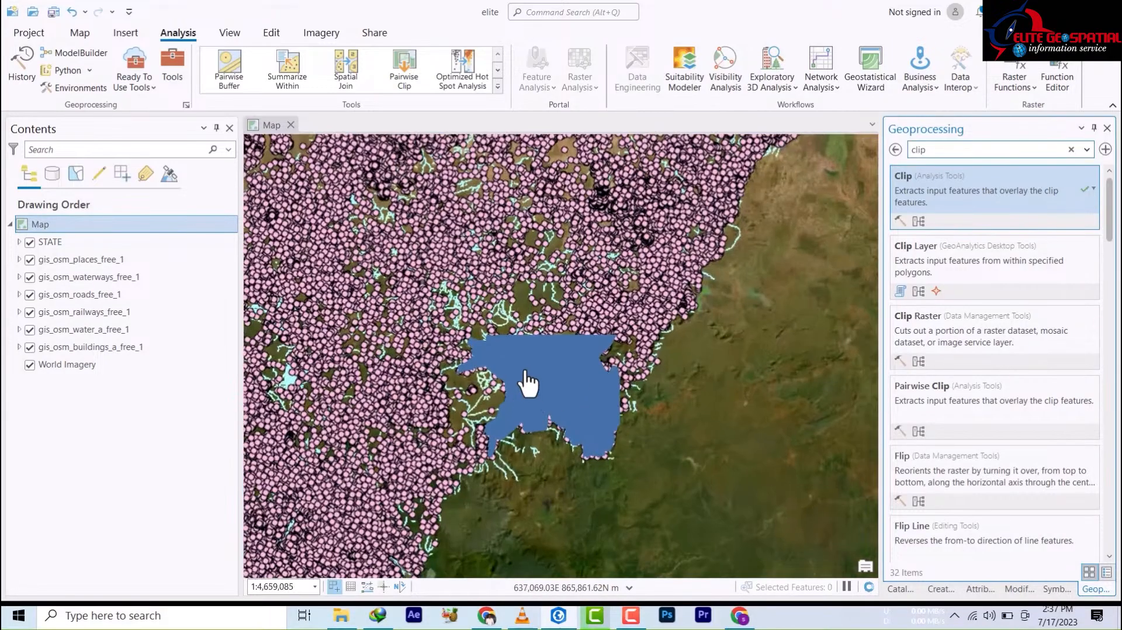
left_click(29, 243)
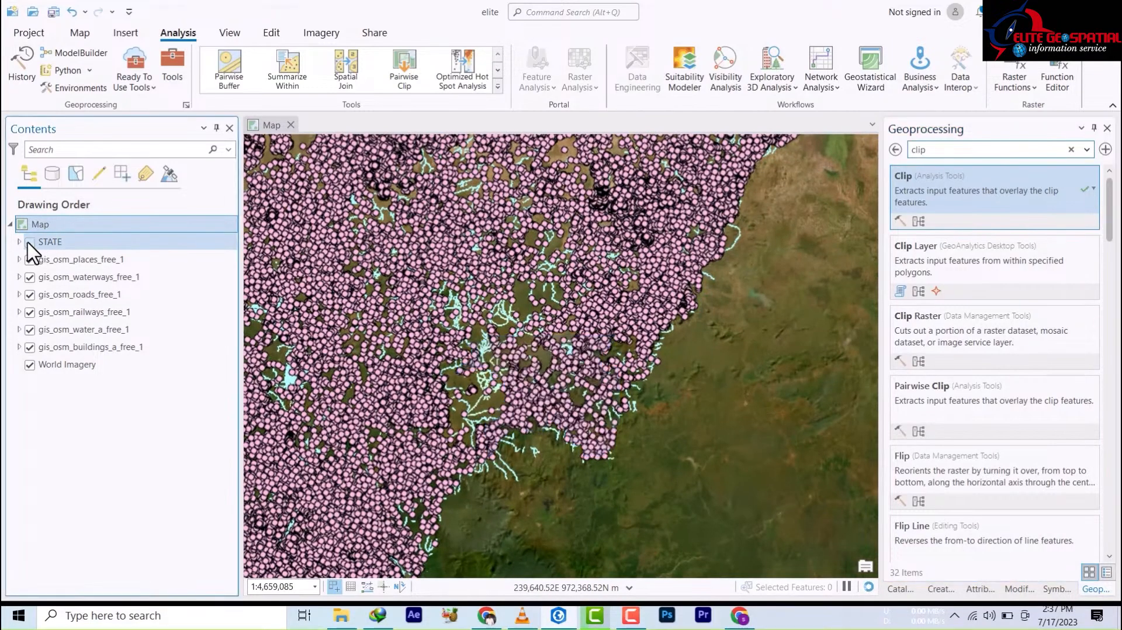
left_click(29, 242)
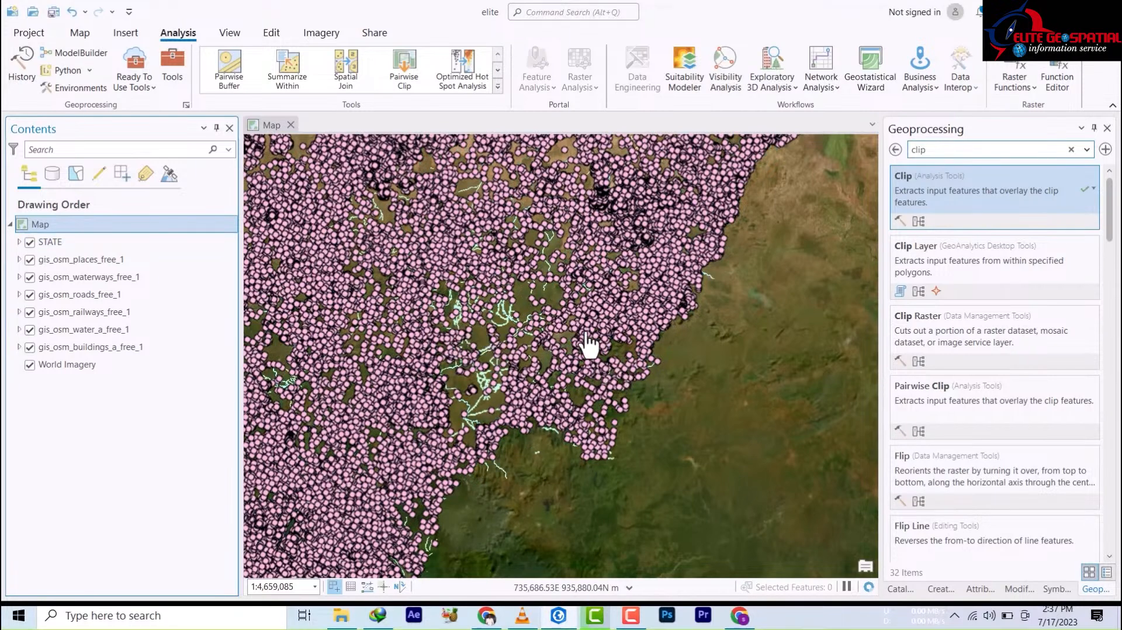
scroll(552, 348, "down", 4)
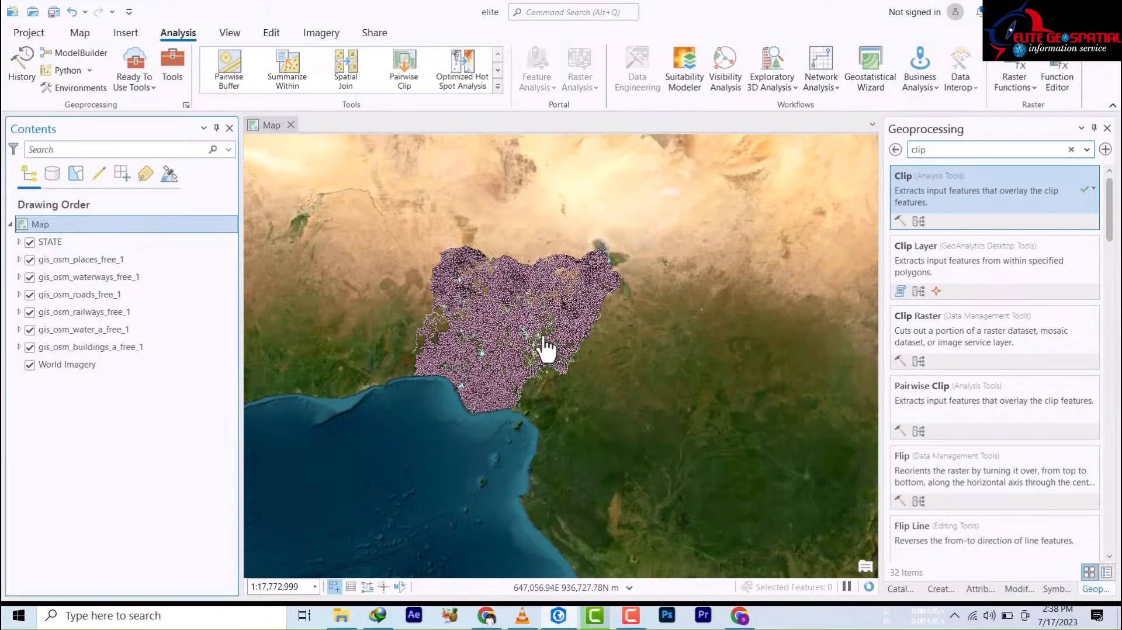
Find the Clip analysis tool and open it in batch mode with Input Features or Dataset as the batch parameter.
scroll(537, 331, "up", 2)
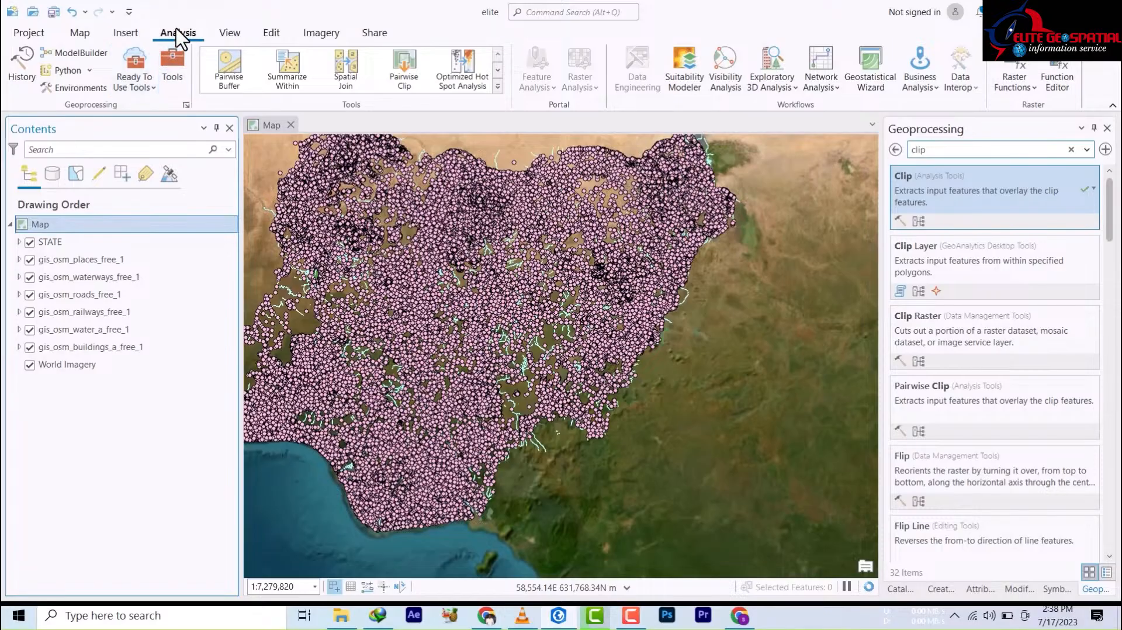
left_click(171, 68)
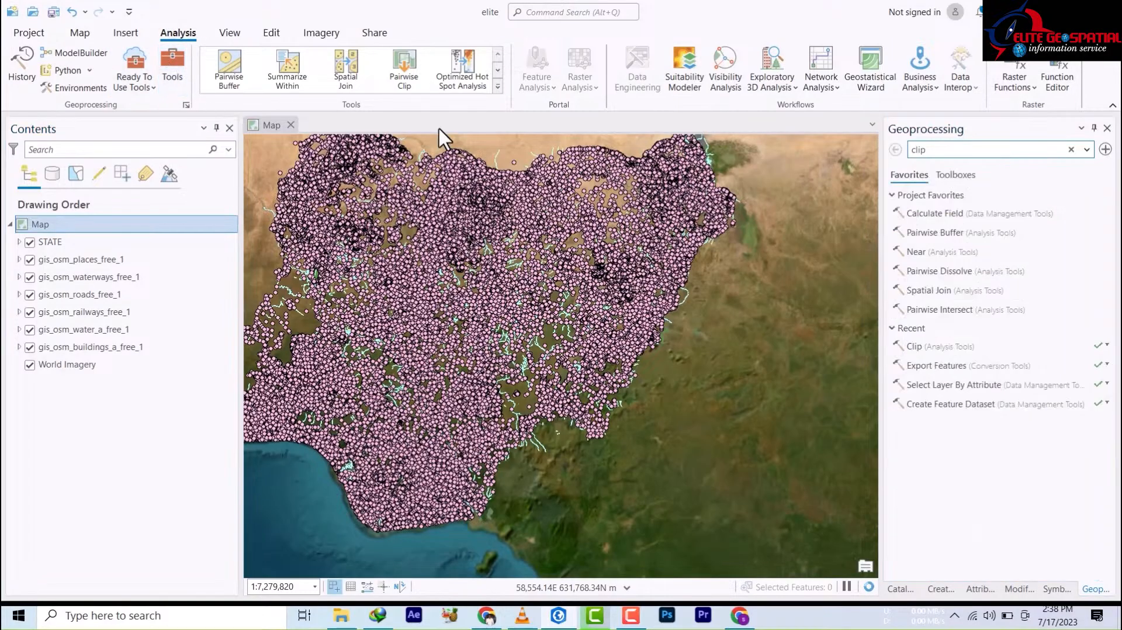
left_click(939, 150)
key("Return")
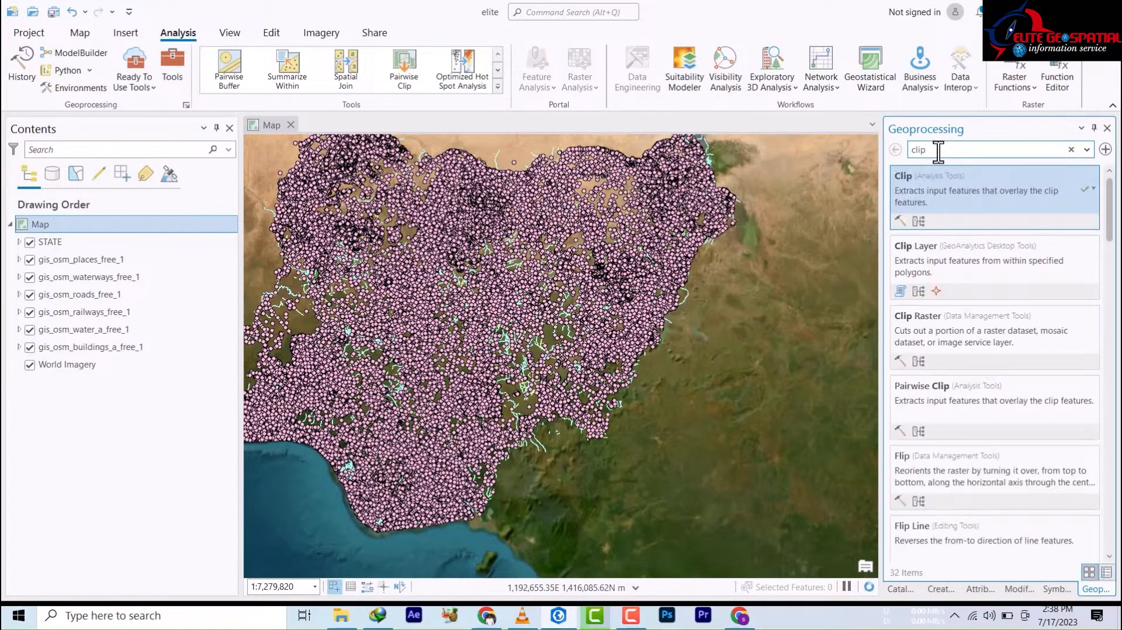
right_click(915, 194)
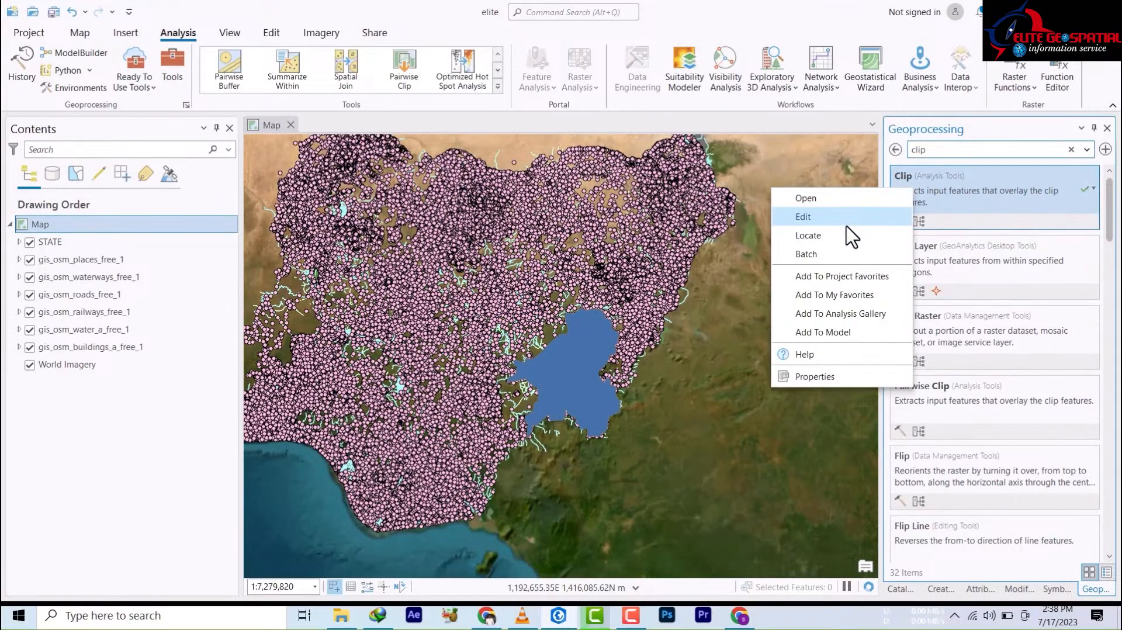
left_click(825, 253)
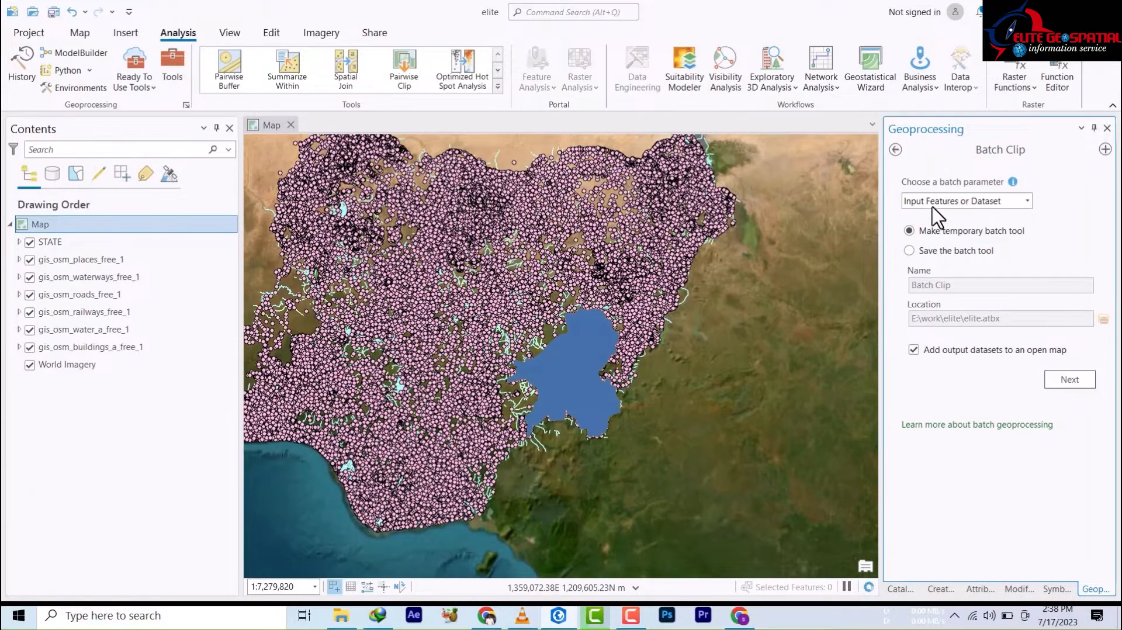
left_click(972, 205)
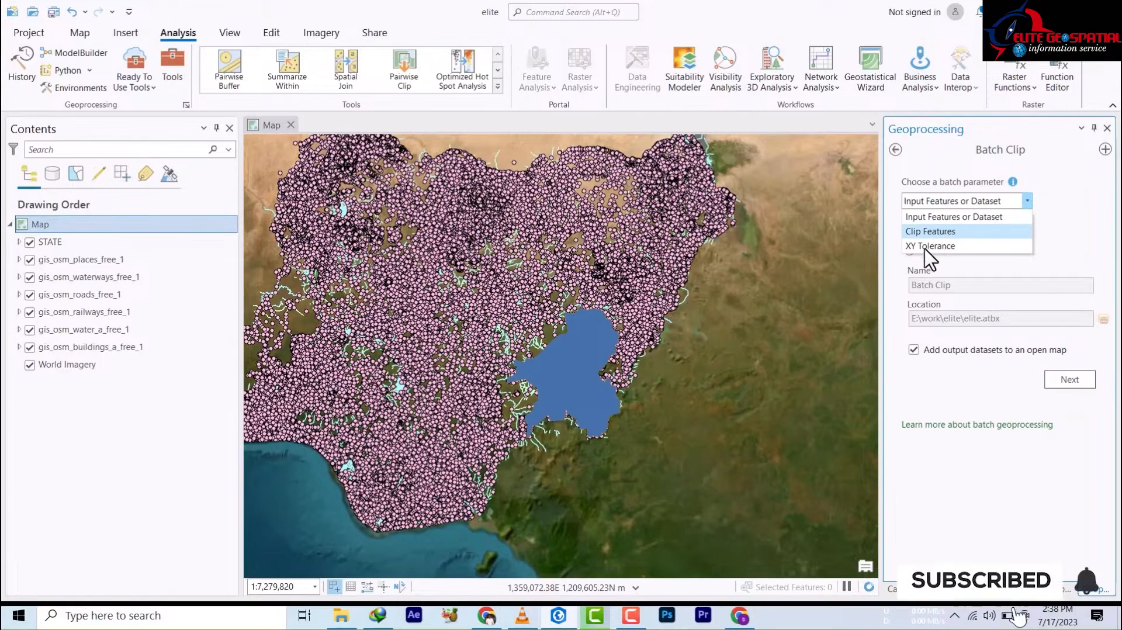
left_click(938, 218)
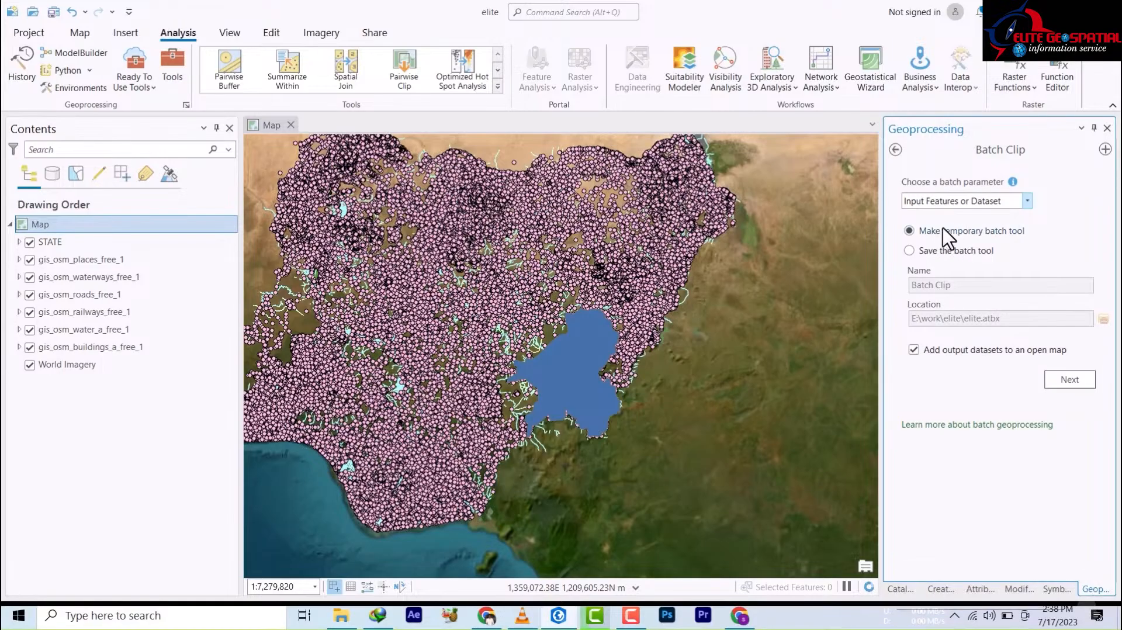
Choose to save the batch tool under the name elite in the elite.atbx toolbox, and continue to its parameters.
left_click(910, 251)
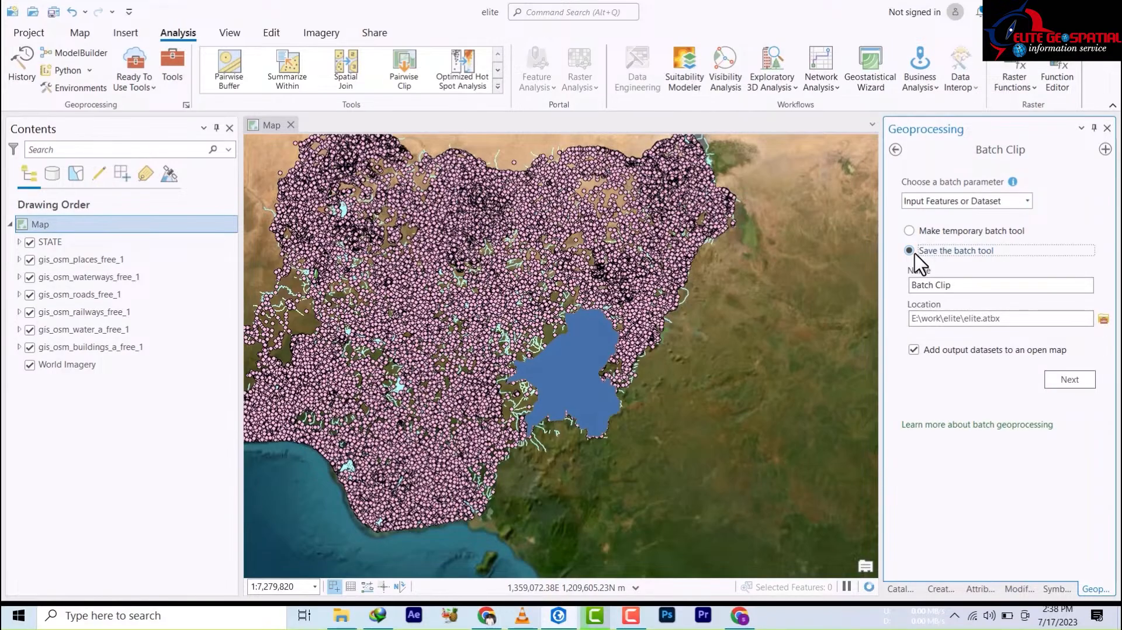
triple_click(959, 287)
type("gh")
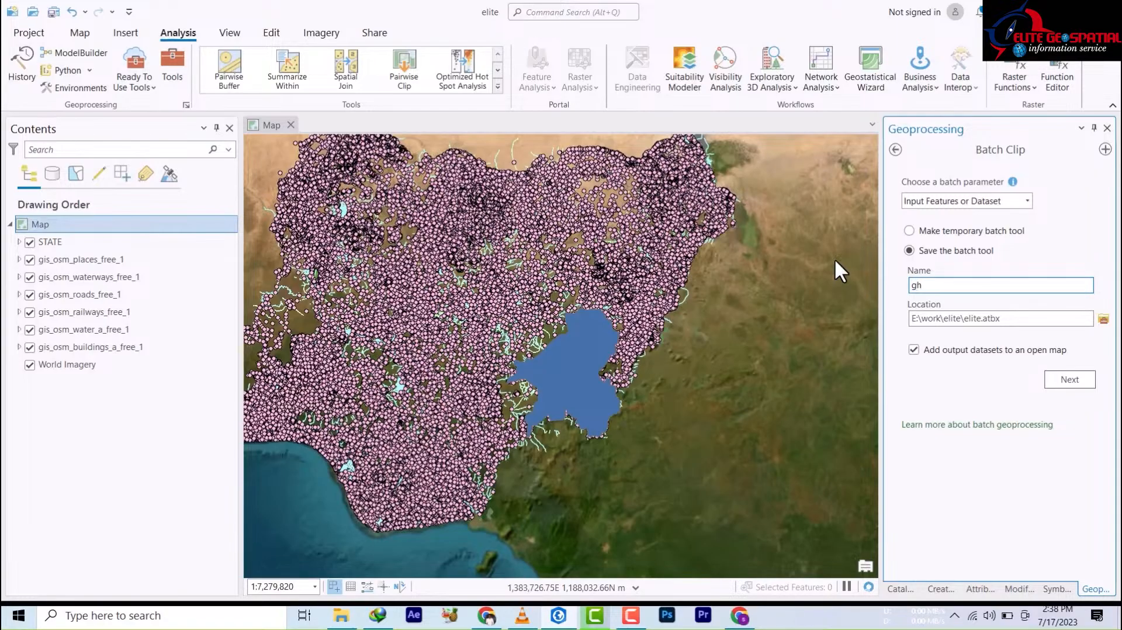
key("BackSpace")
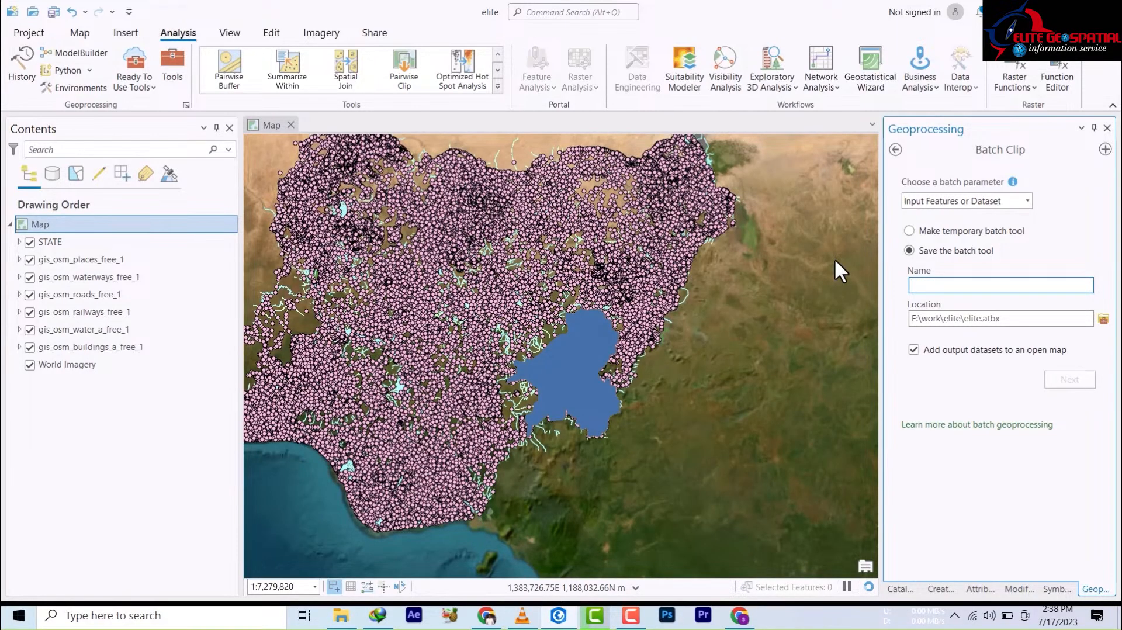
type("elite")
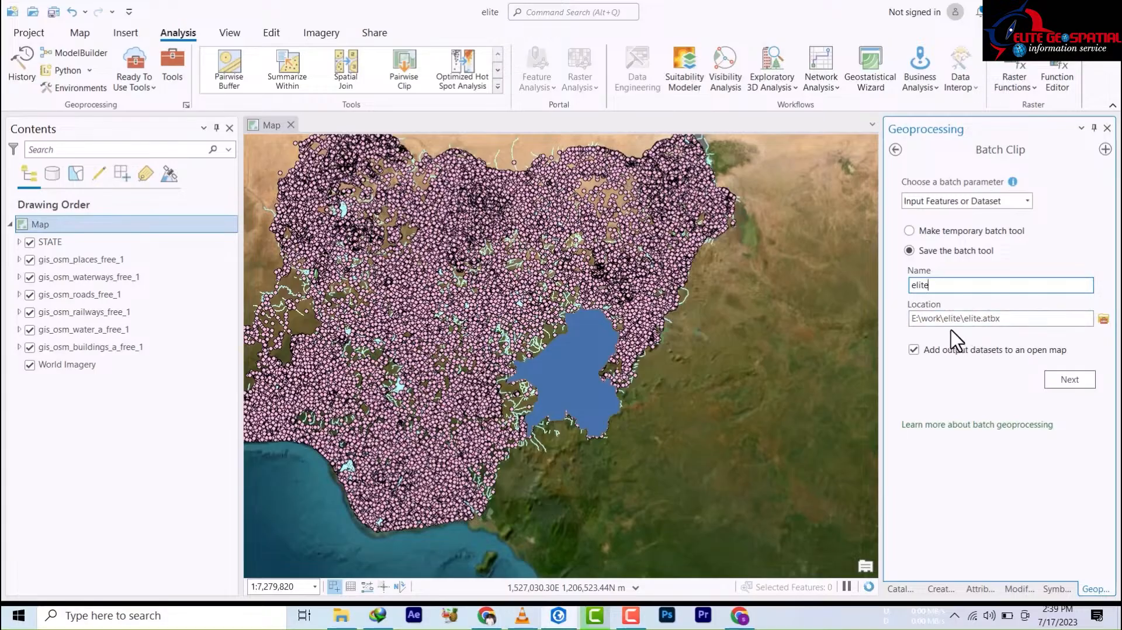
left_click(1104, 320)
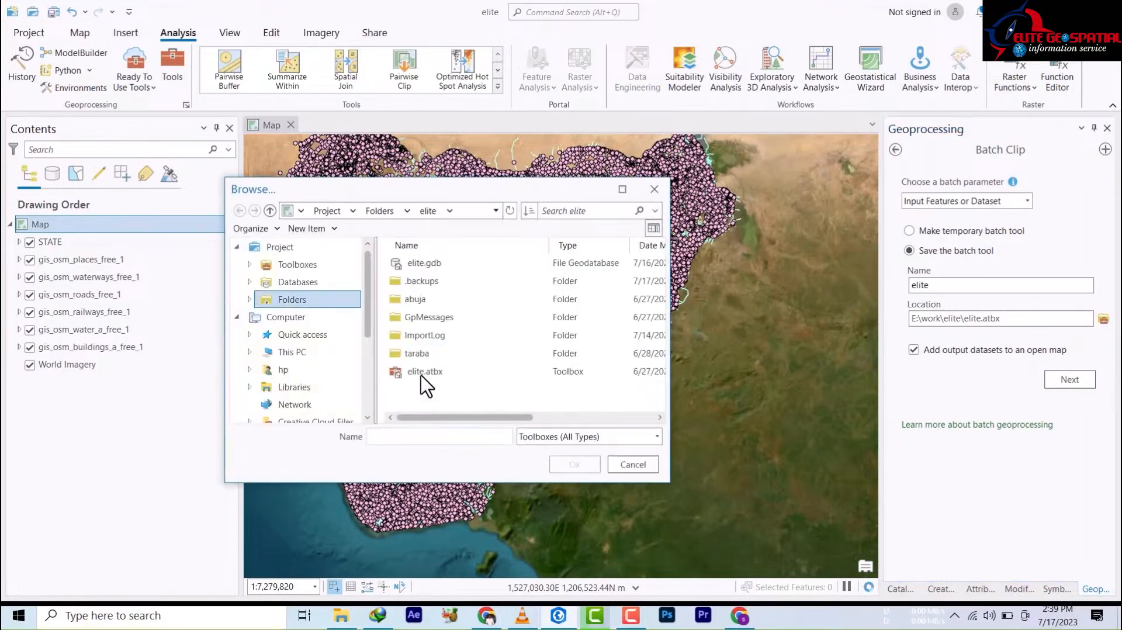
double_click(425, 374)
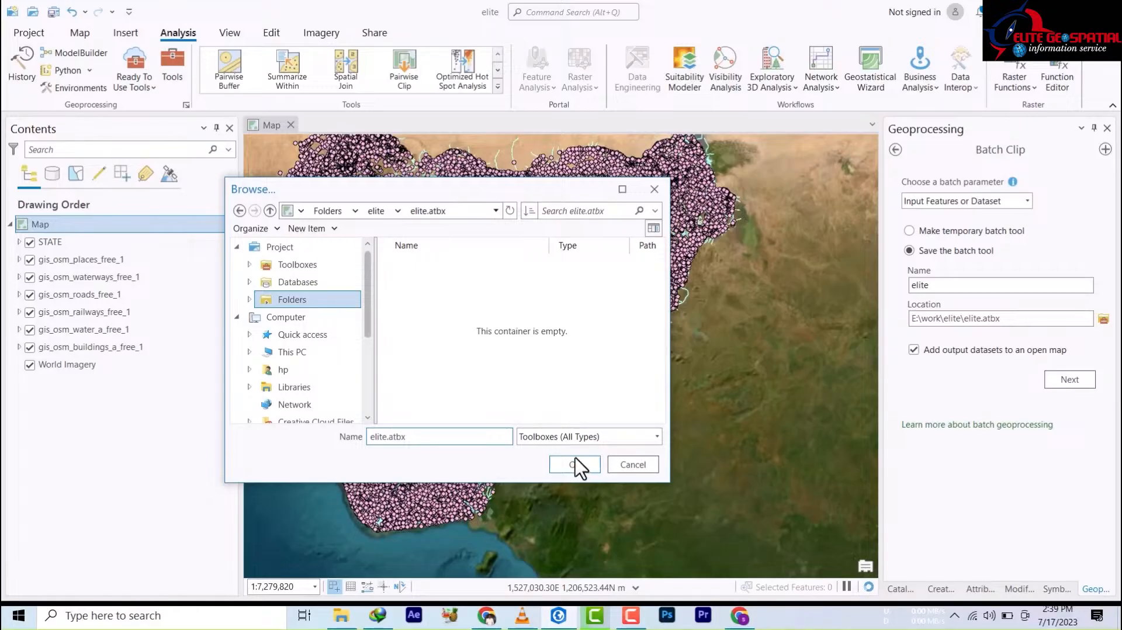
left_click(629, 467)
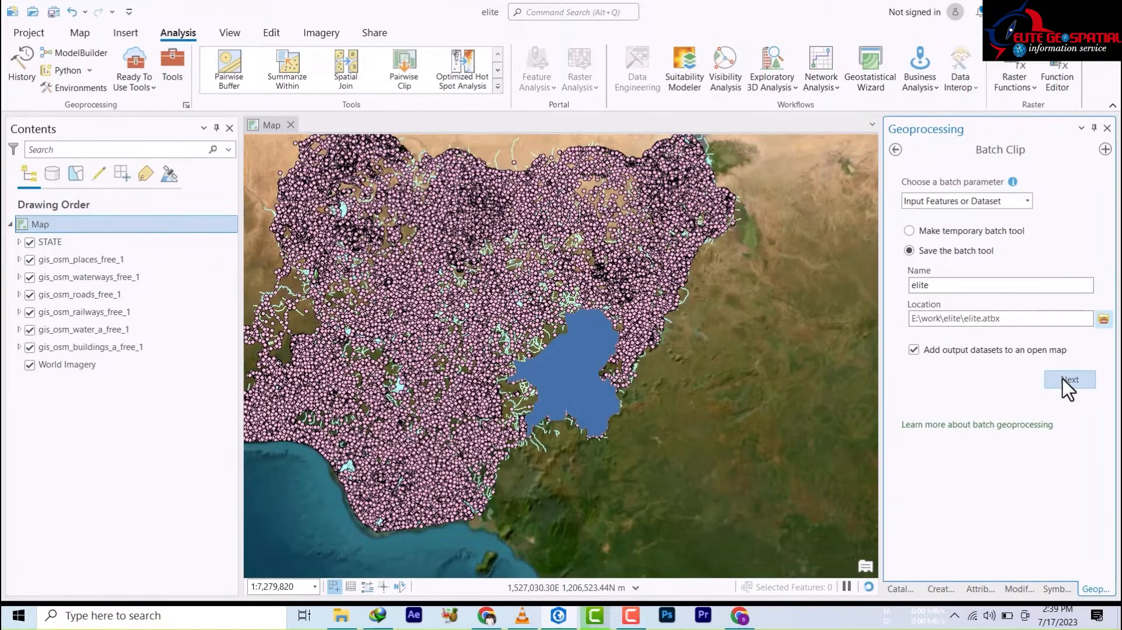
left_click(1068, 381)
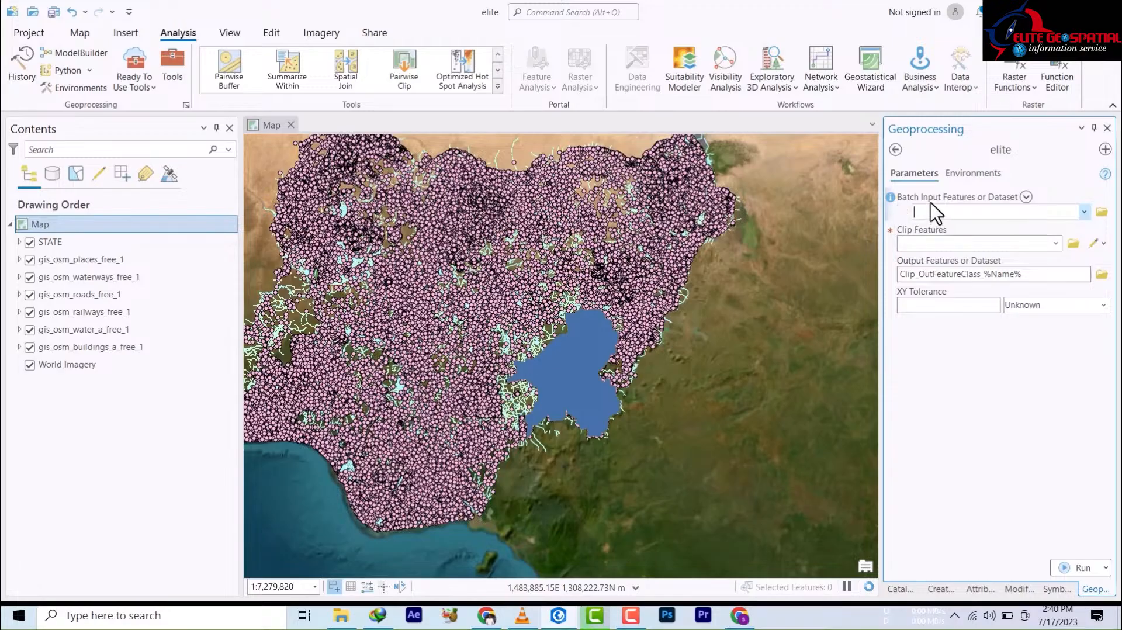
Set the first two batch input features to gis_osm_places_free_1 and gis_osm_waterways_free_1.
left_click(1085, 212)
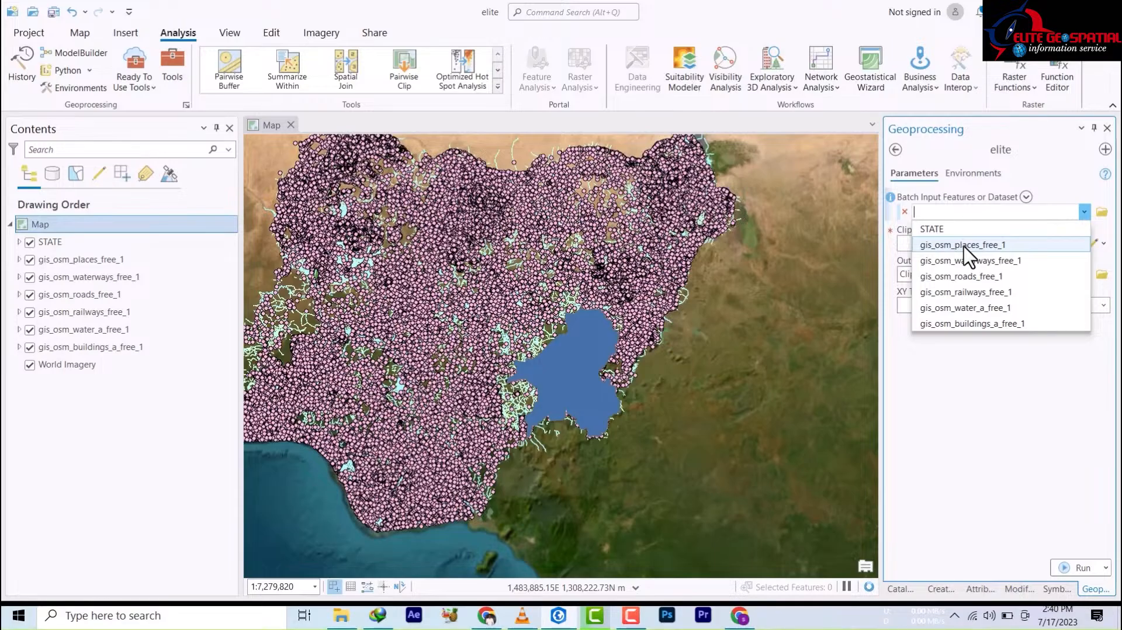
left_click(964, 245)
left_click(1084, 214)
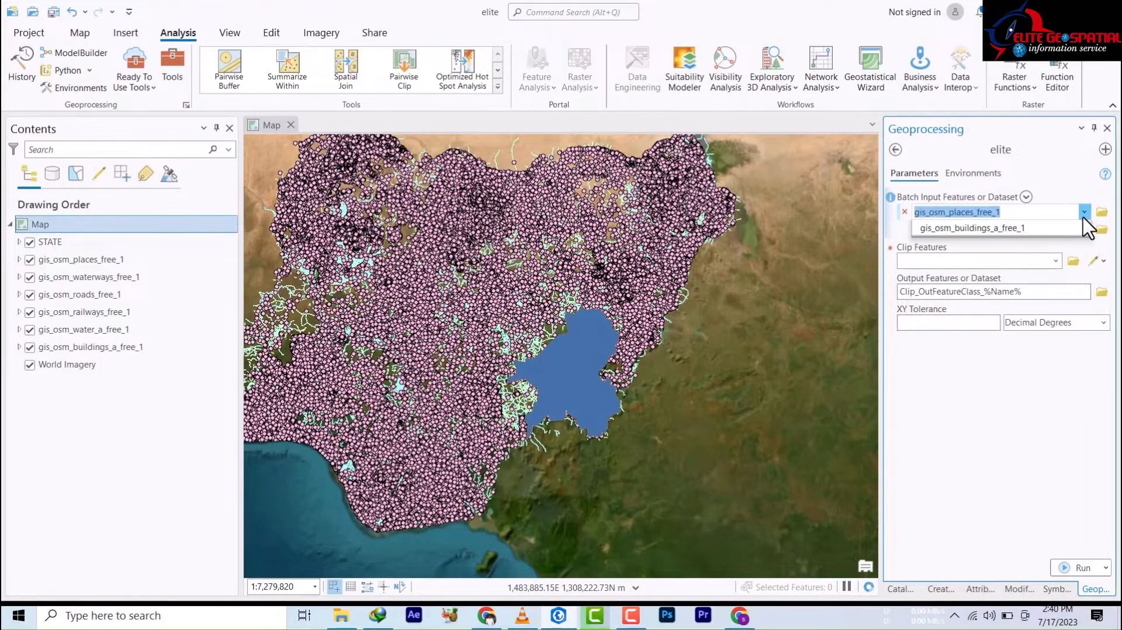
left_click(996, 259)
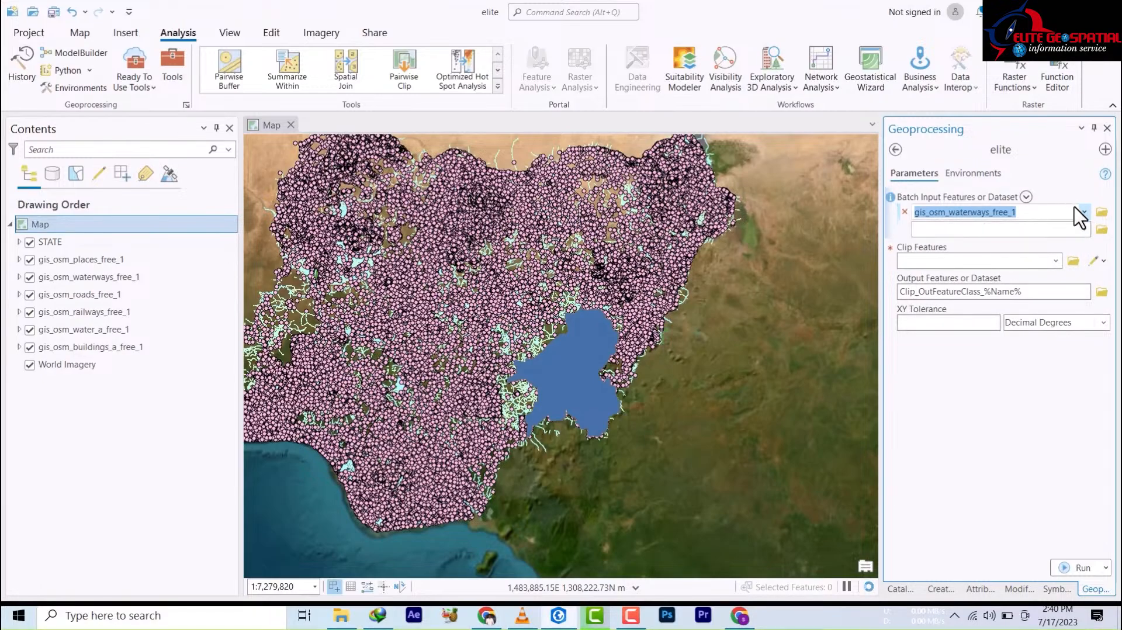
left_click(1088, 217)
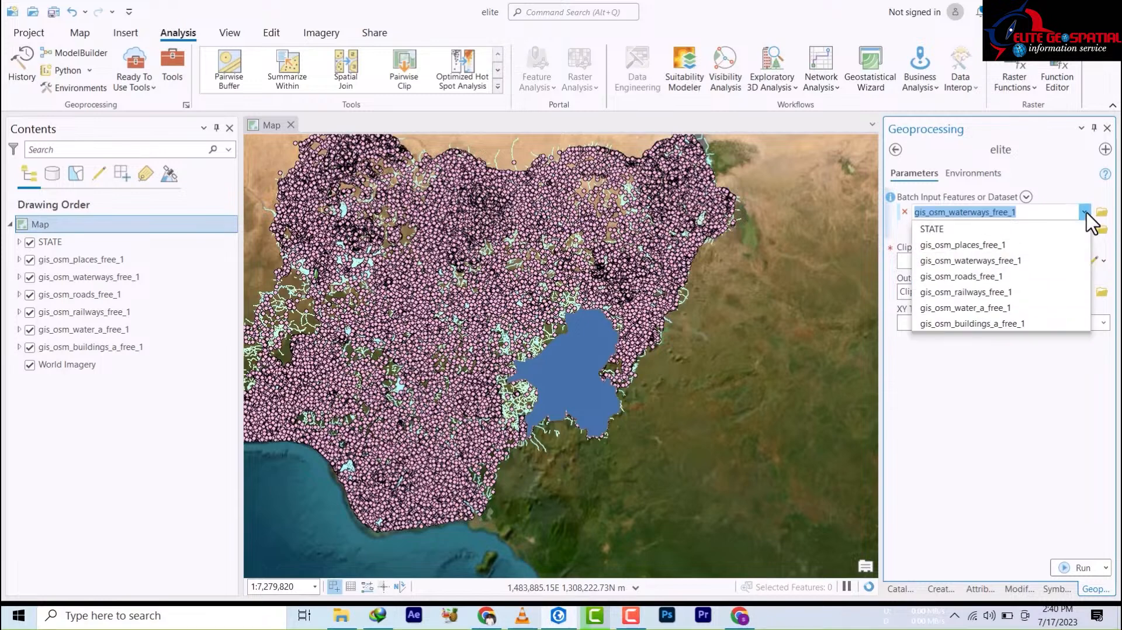
left_click(964, 243)
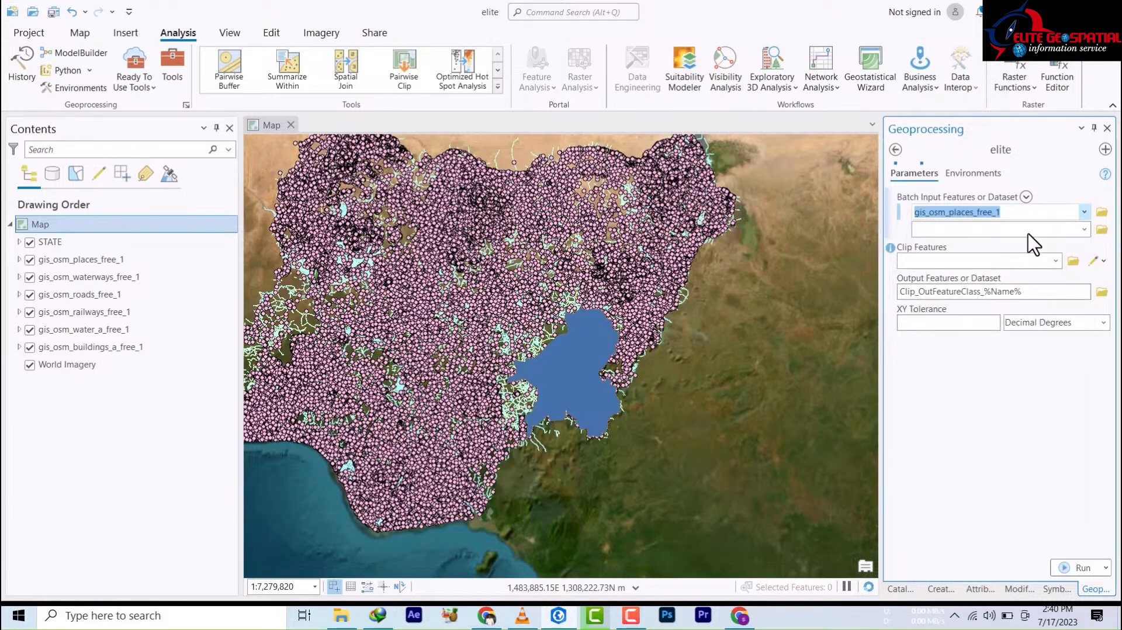
left_click(1084, 229)
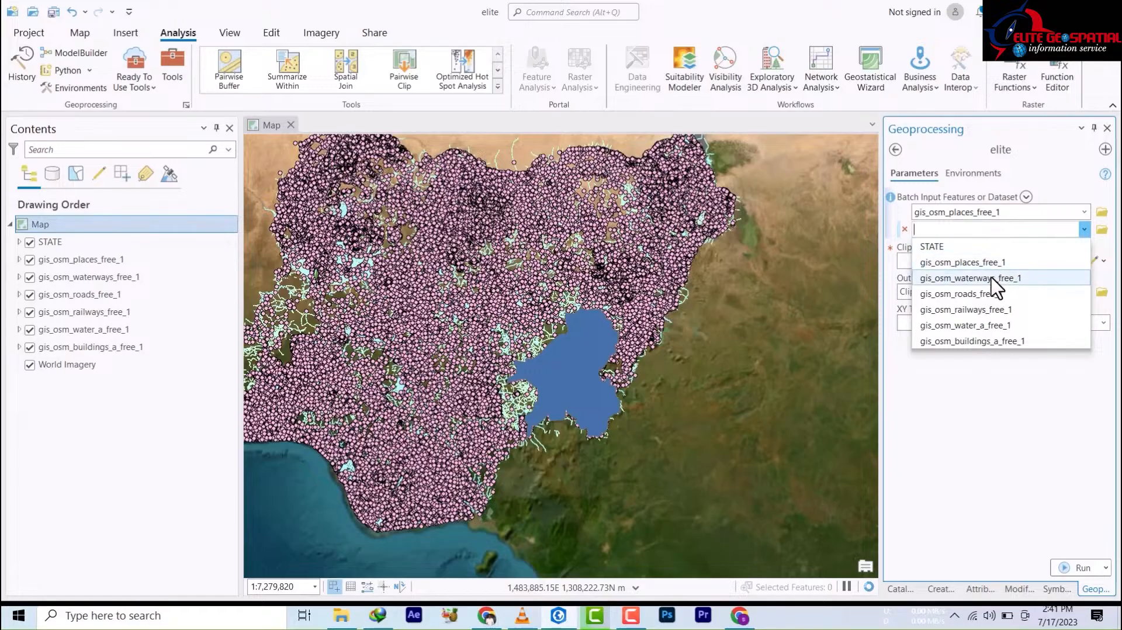
left_click(992, 283)
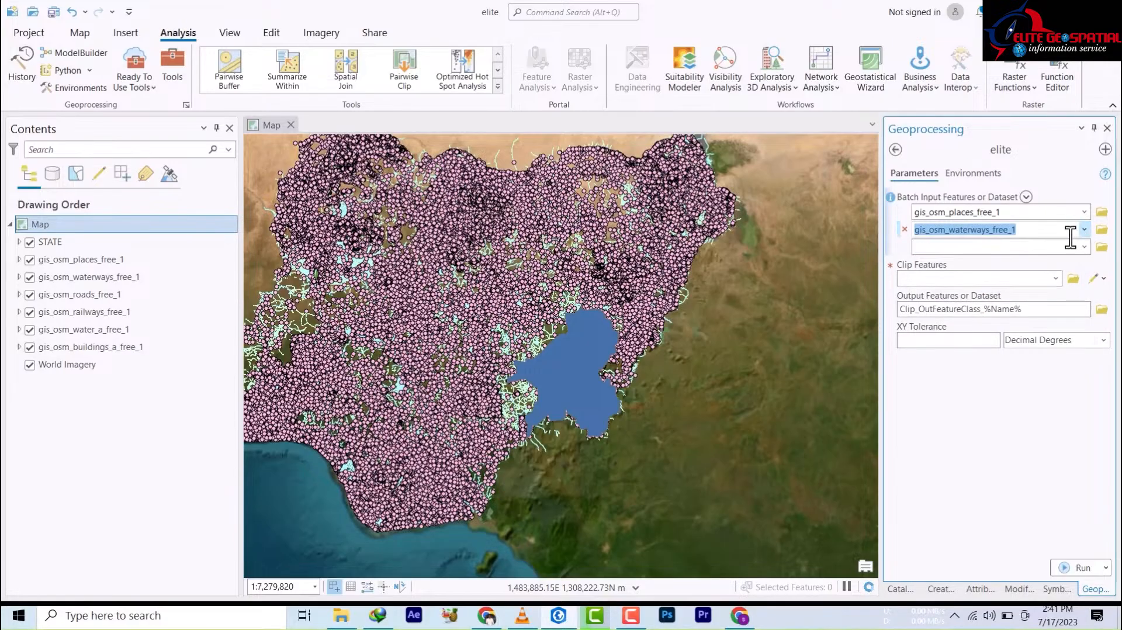
Add gis_osm_roads_free_1, gis_osm_railways_free_1, gis_osm_water_a_free_1 and gis_osm_buildings_a_free_1 to the batch input features.
left_click(1084, 246)
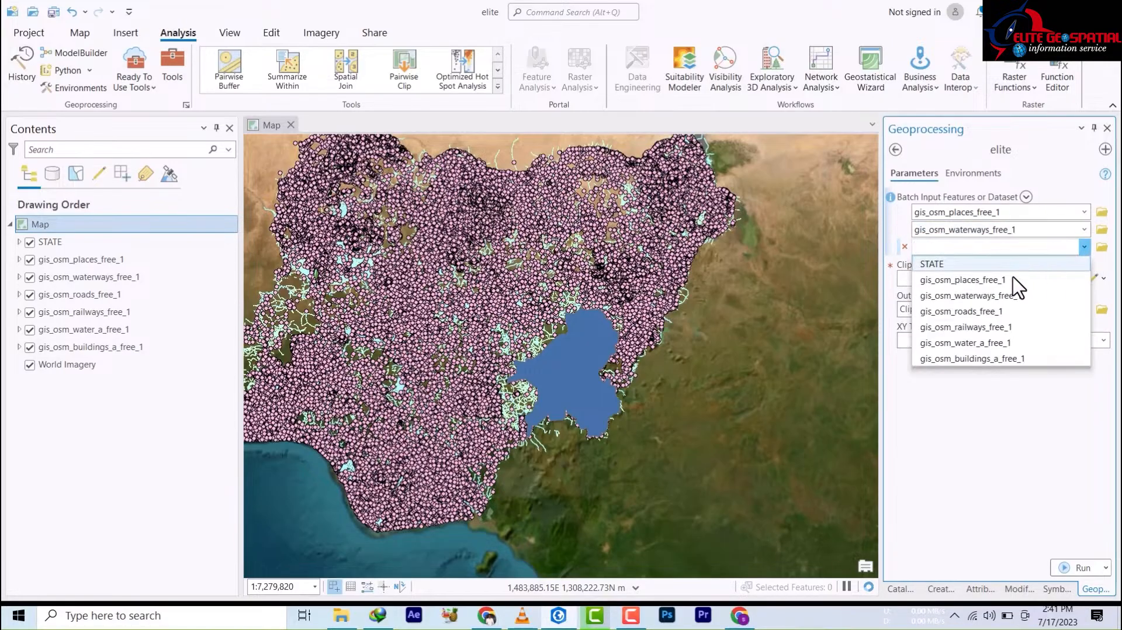
left_click(995, 314)
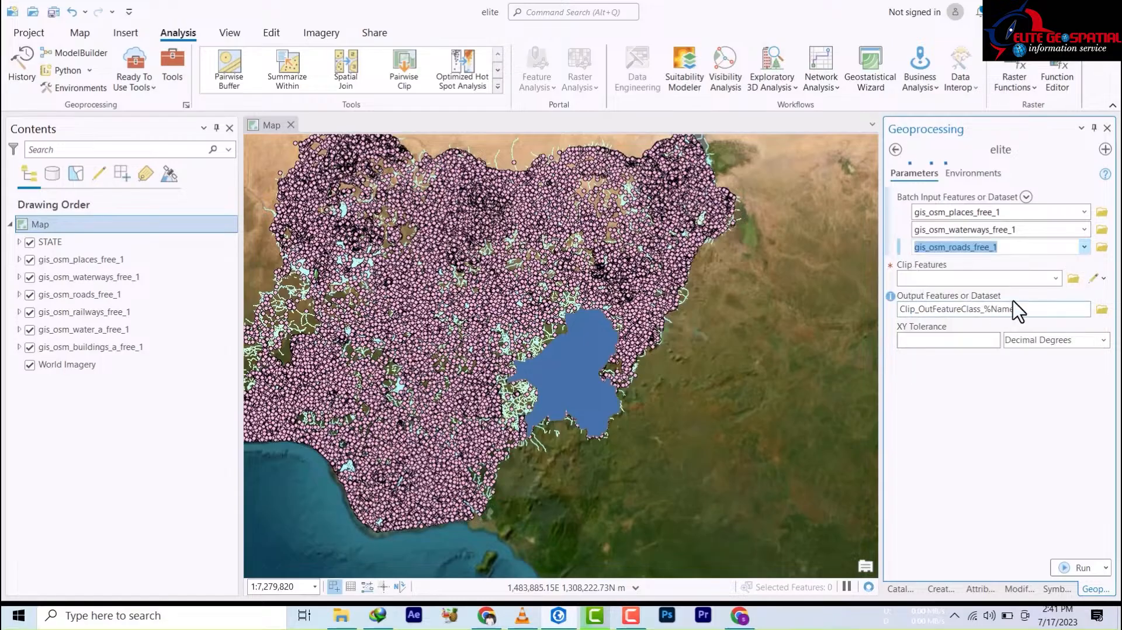
left_click(1085, 264)
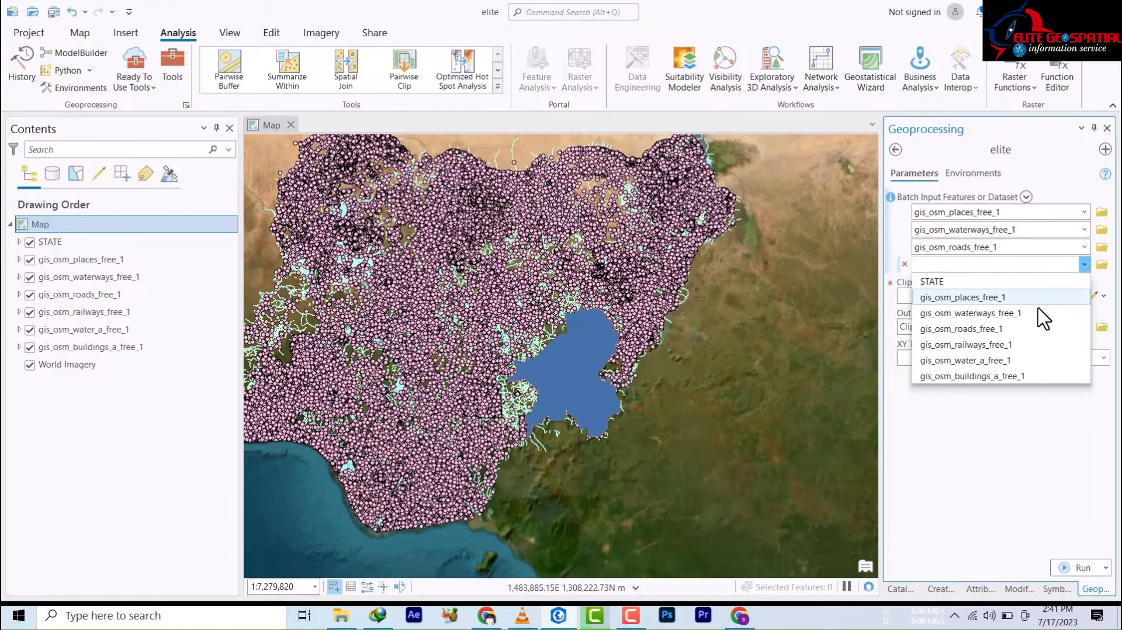
left_click(999, 344)
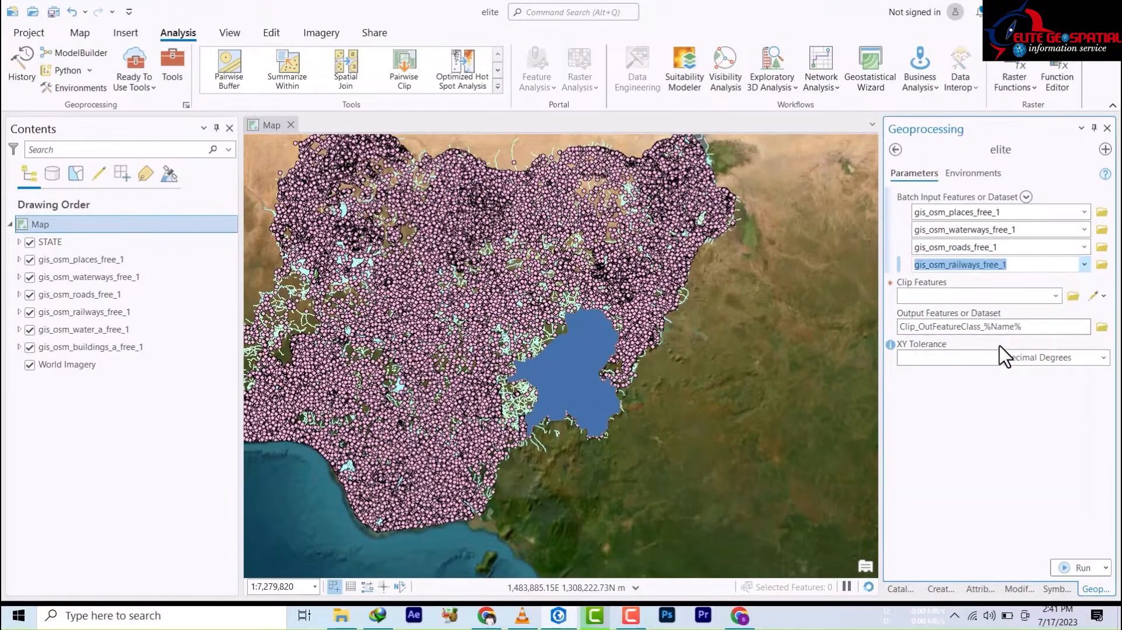
left_click(1084, 282)
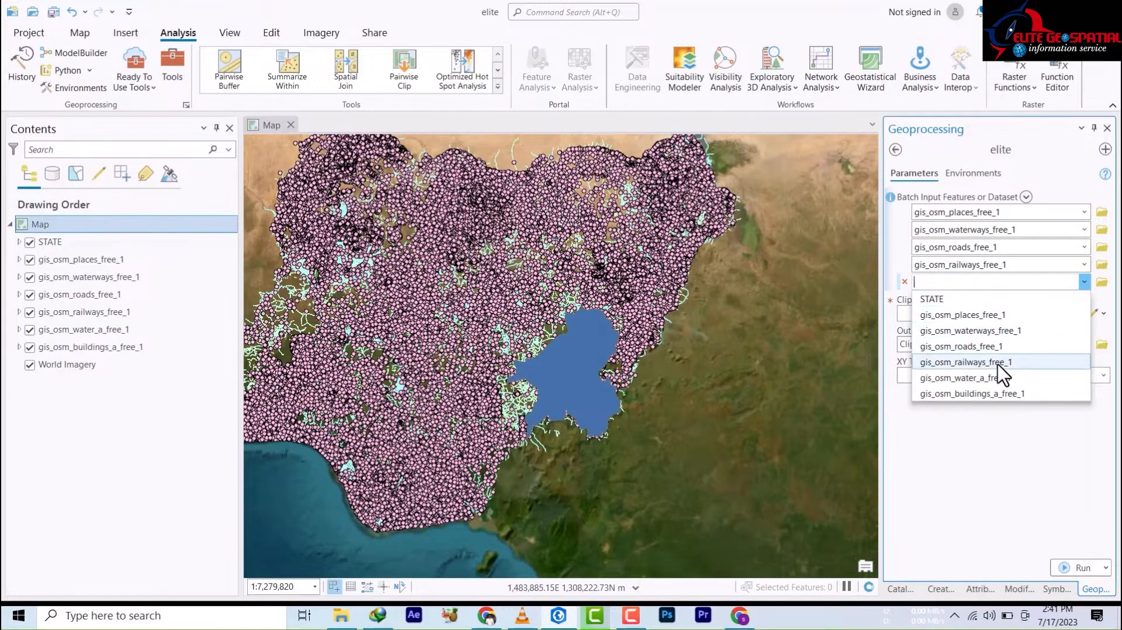
left_click(992, 379)
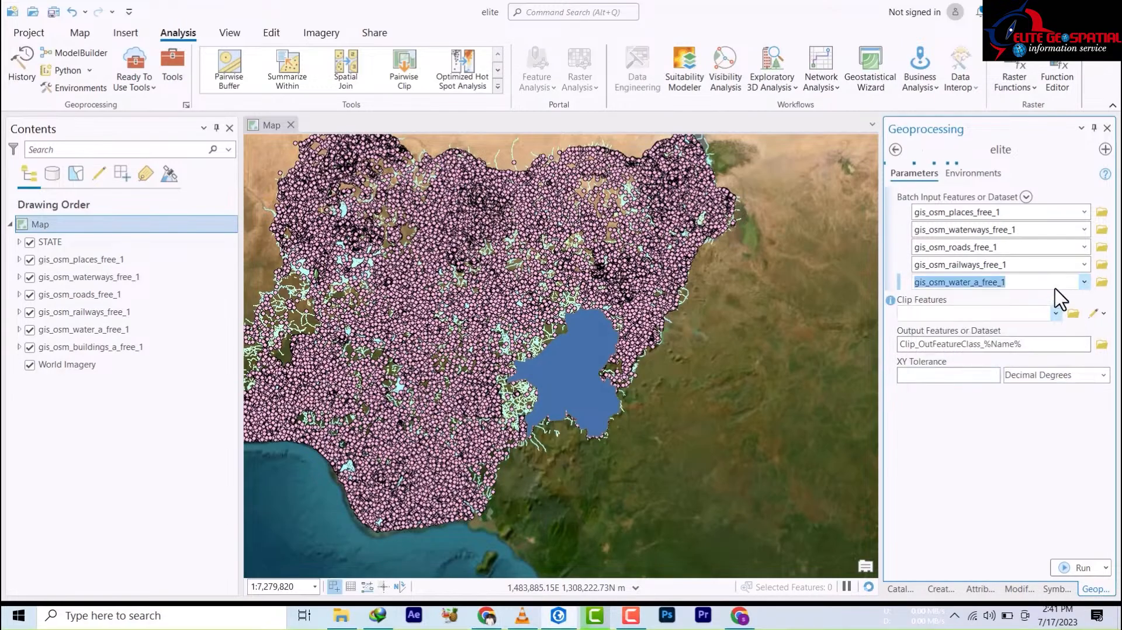
left_click(1084, 298)
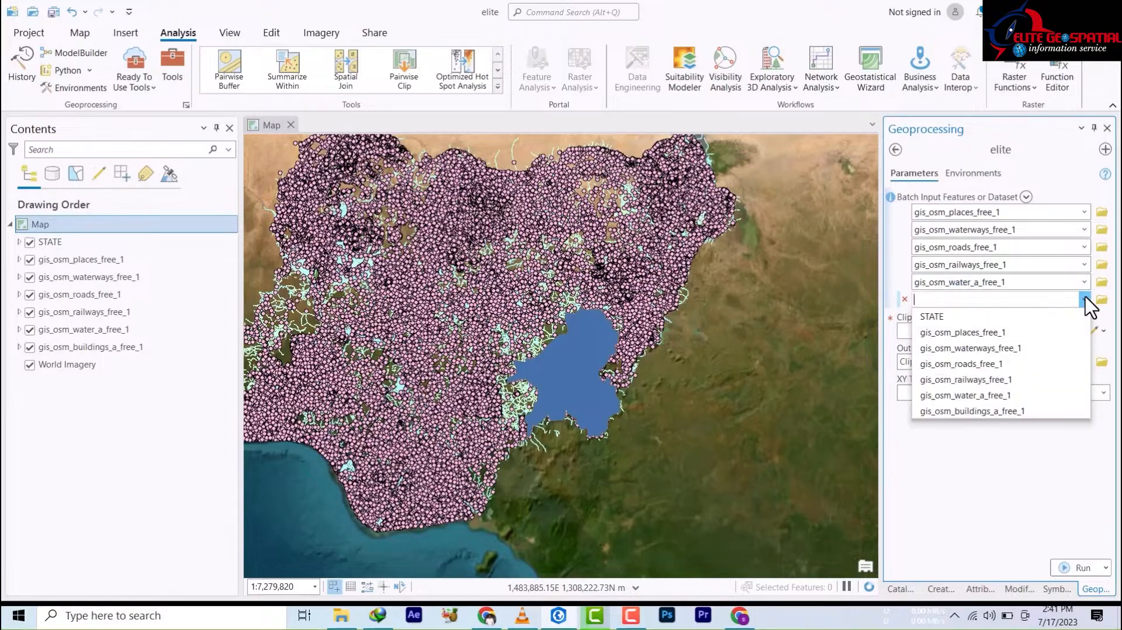
left_click(993, 411)
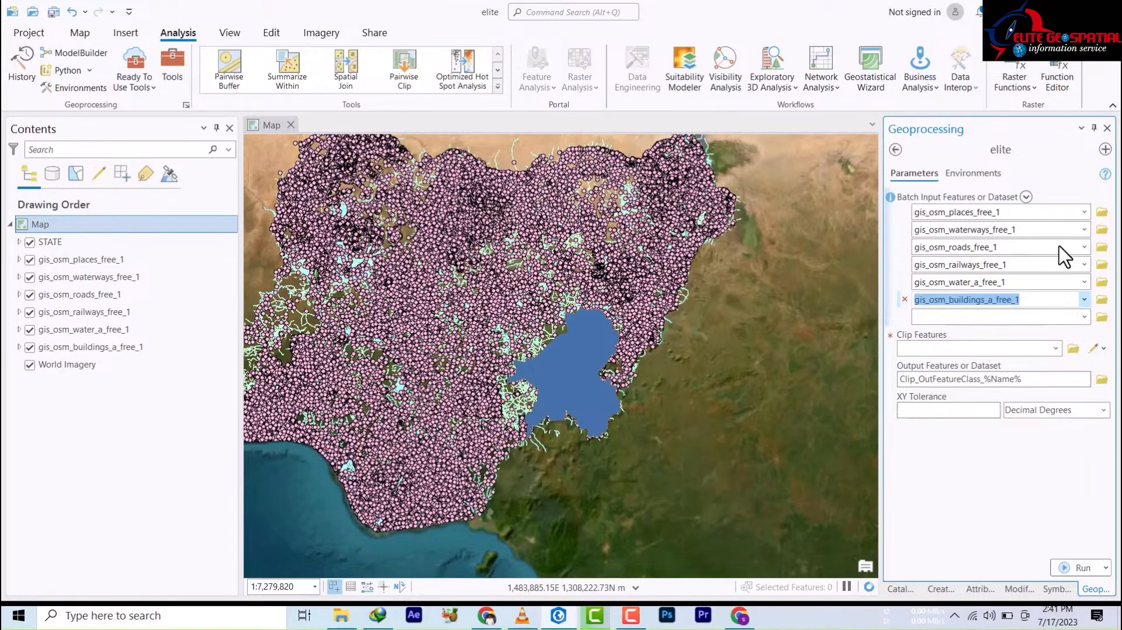
Set the clip features to STATE and run the batch clip with the output Clip_OutFeatureClass_%Name%.
left_click(1055, 349)
left_click(924, 367)
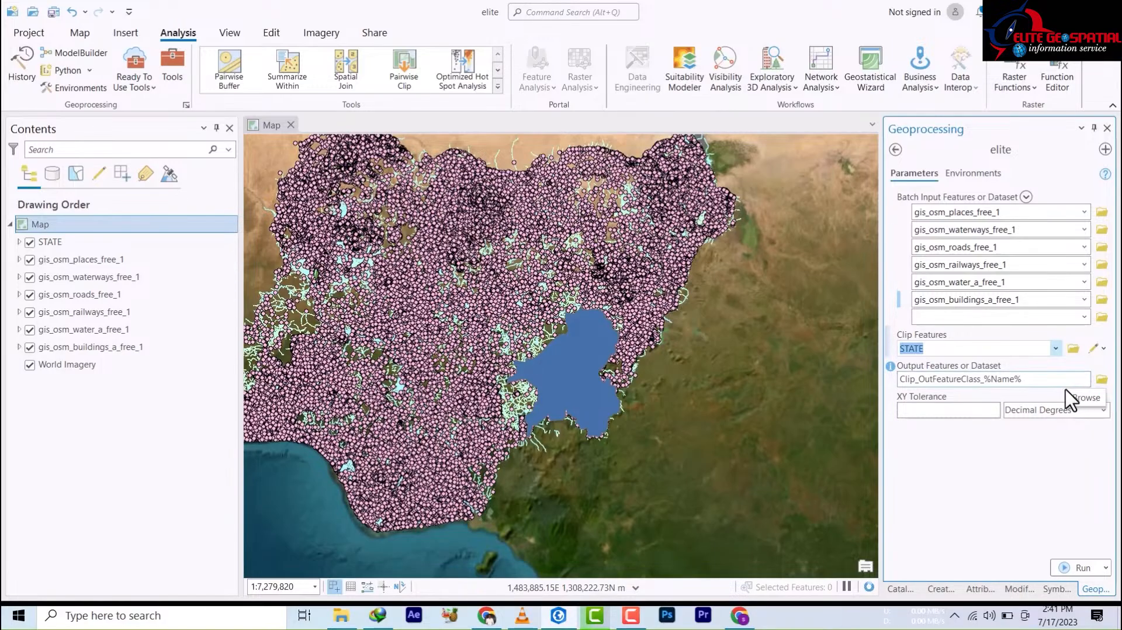
left_click(1107, 383)
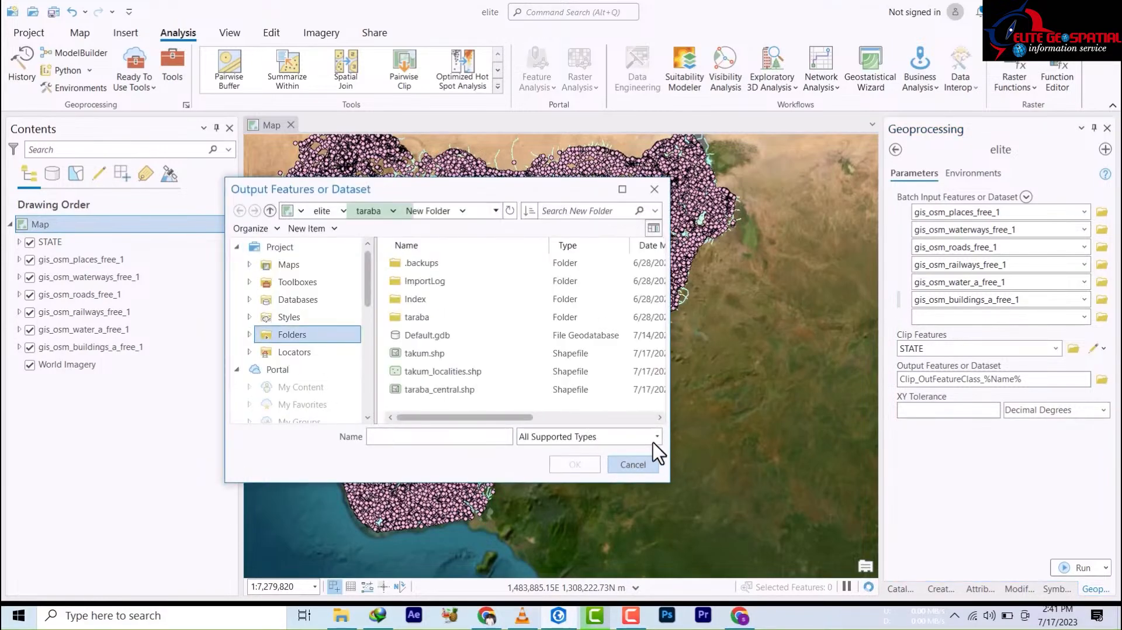
left_click(643, 464)
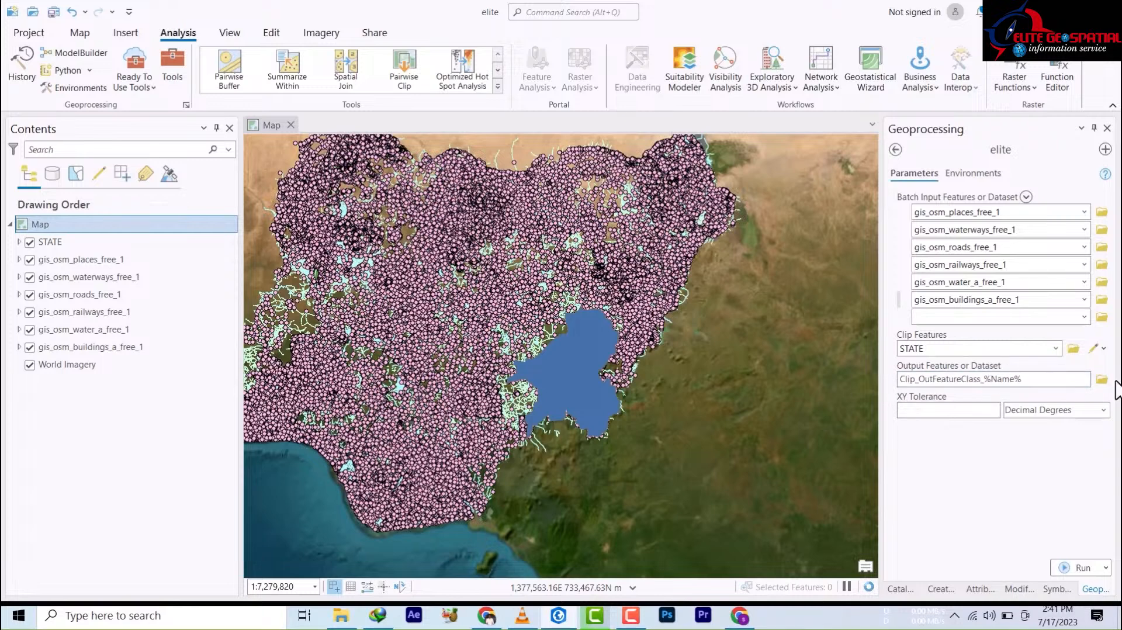
left_click(1064, 567)
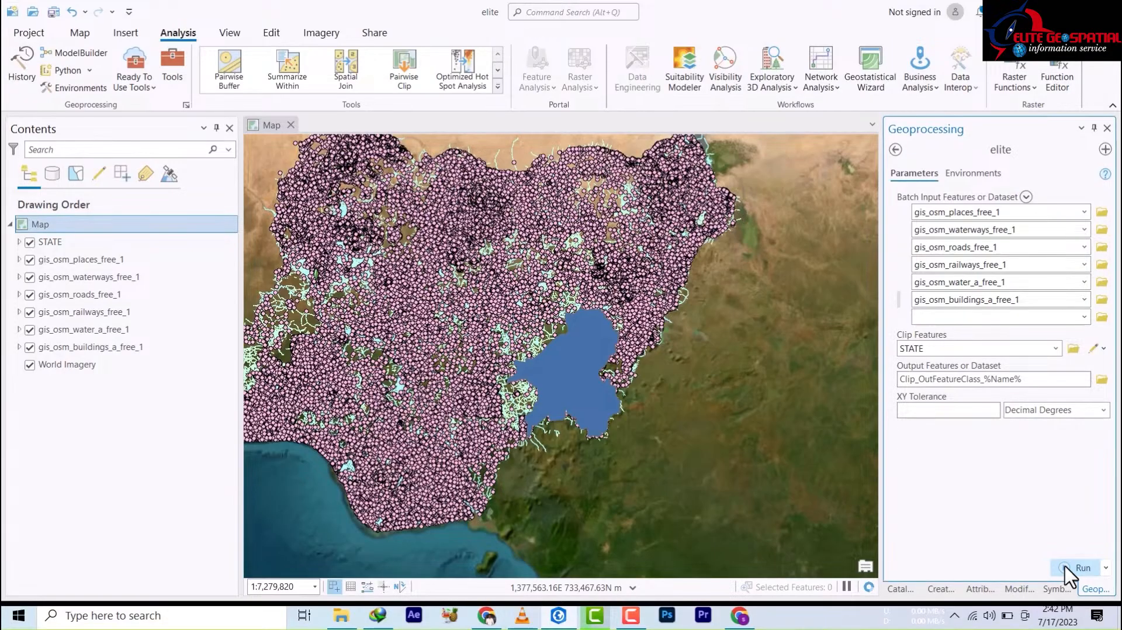
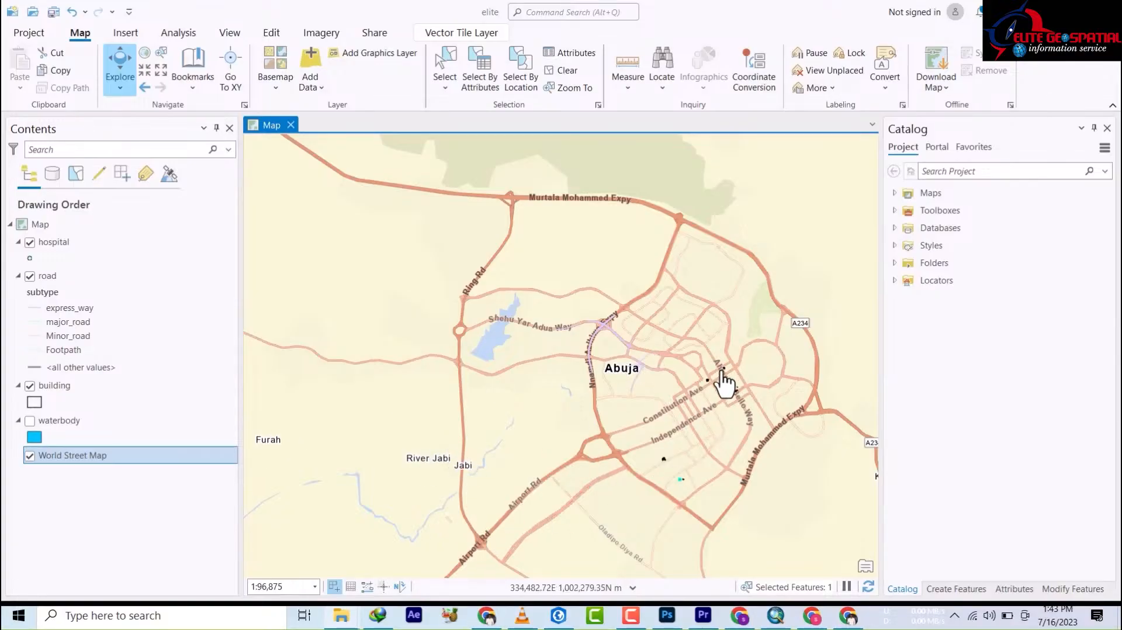
Set the editing topology to Map Topology and change the hospital layer's point symbol to Square 4.
scroll(596, 465, "down", 2)
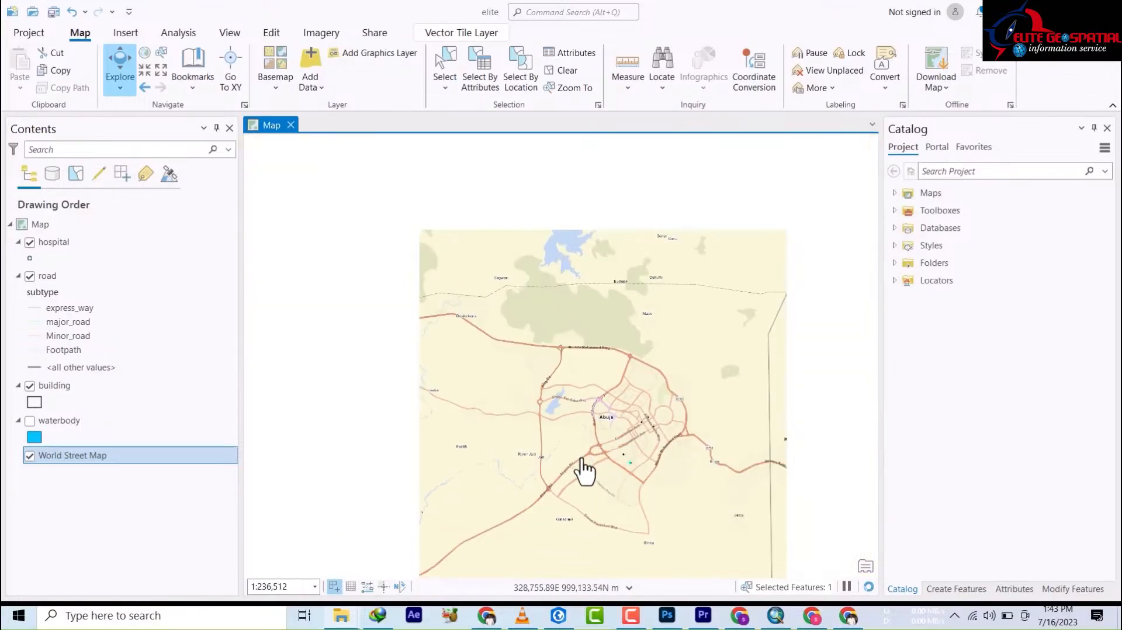
scroll(589, 485, "up", 1)
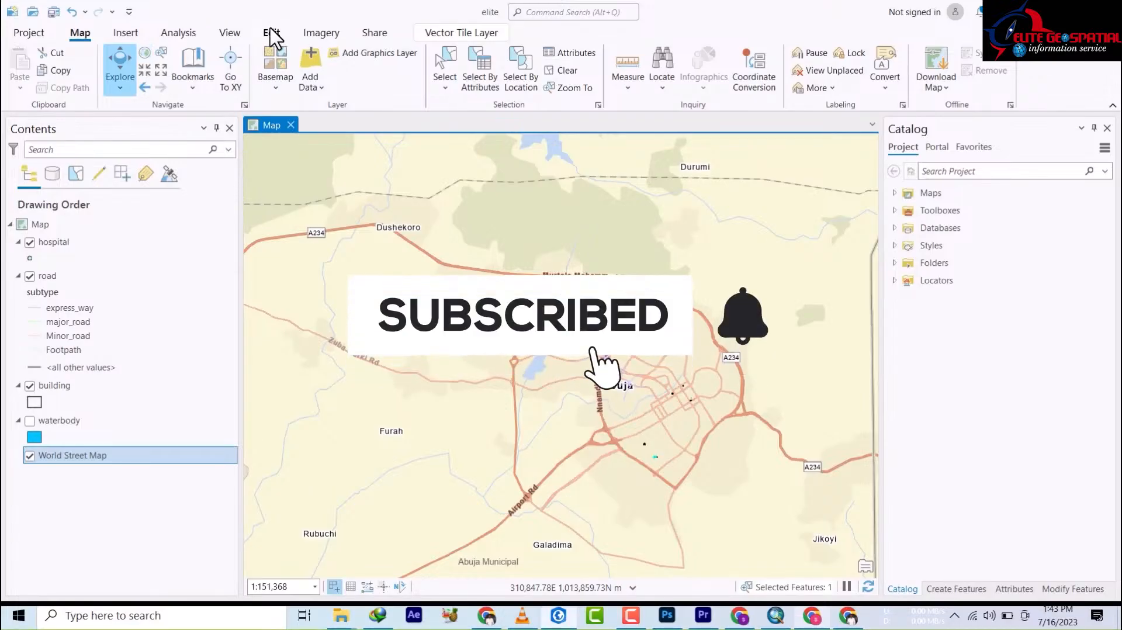
left_click(31, 259)
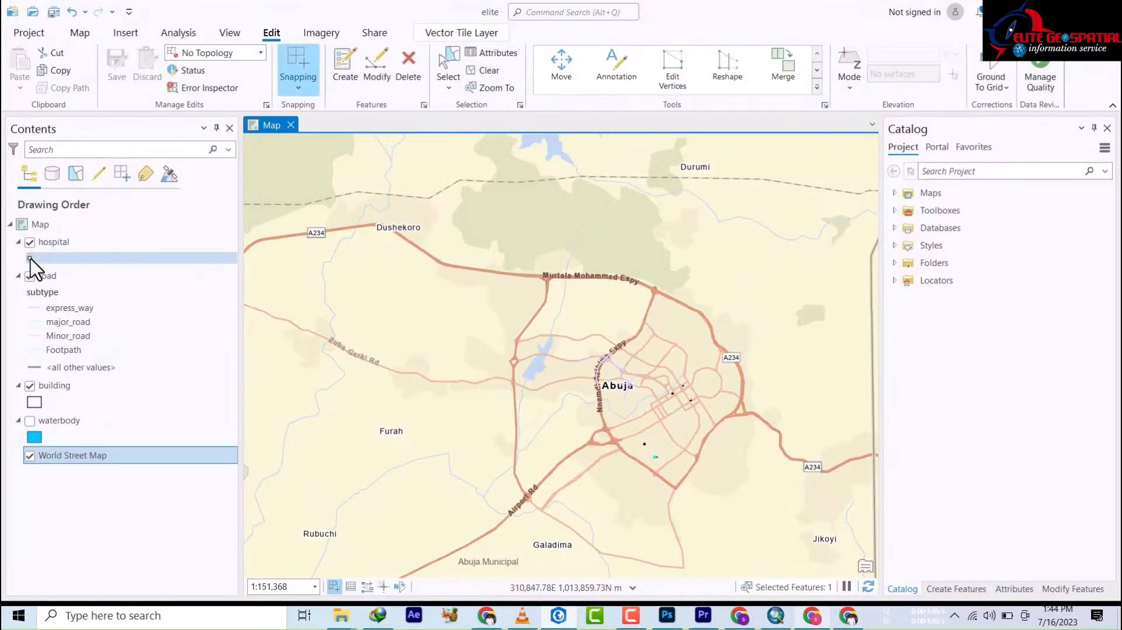
left_click(30, 260)
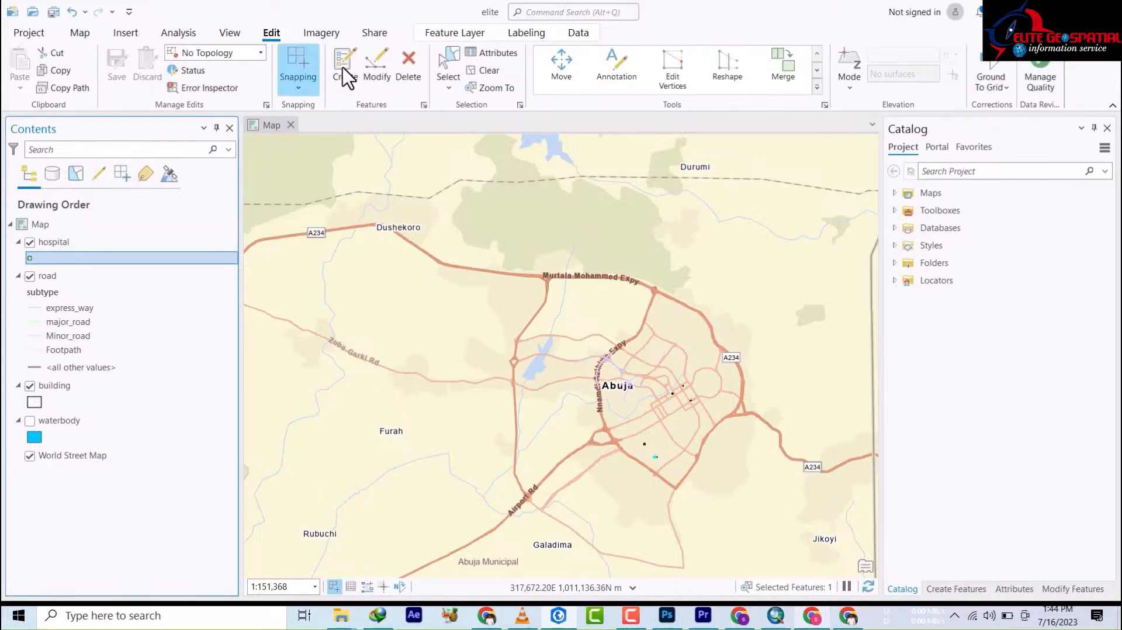
left_click(261, 53)
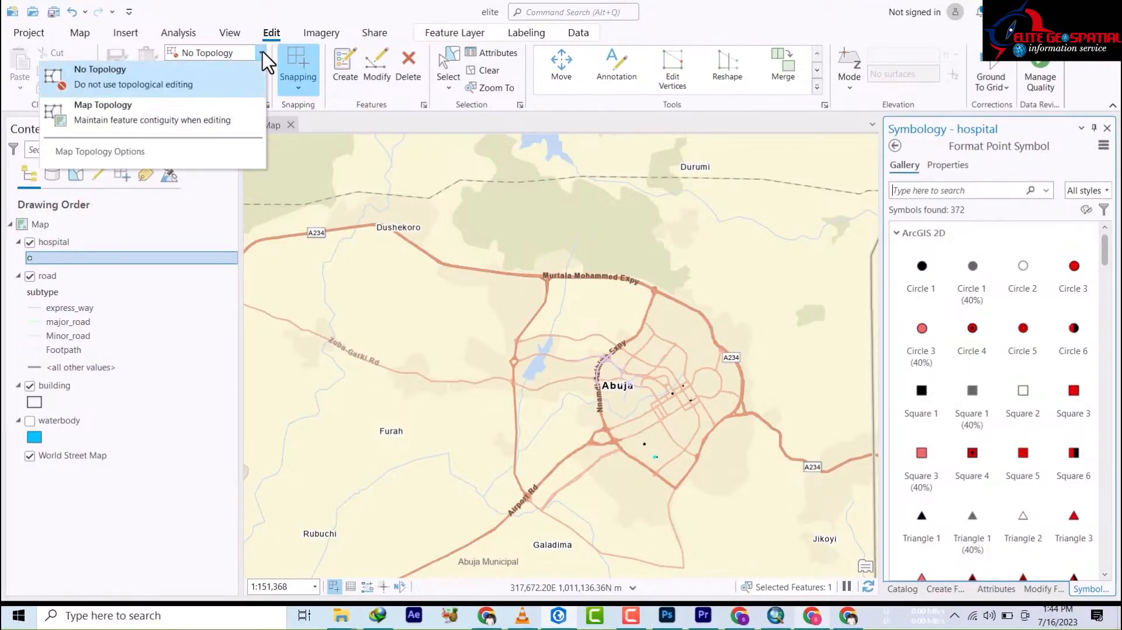
left_click(94, 115)
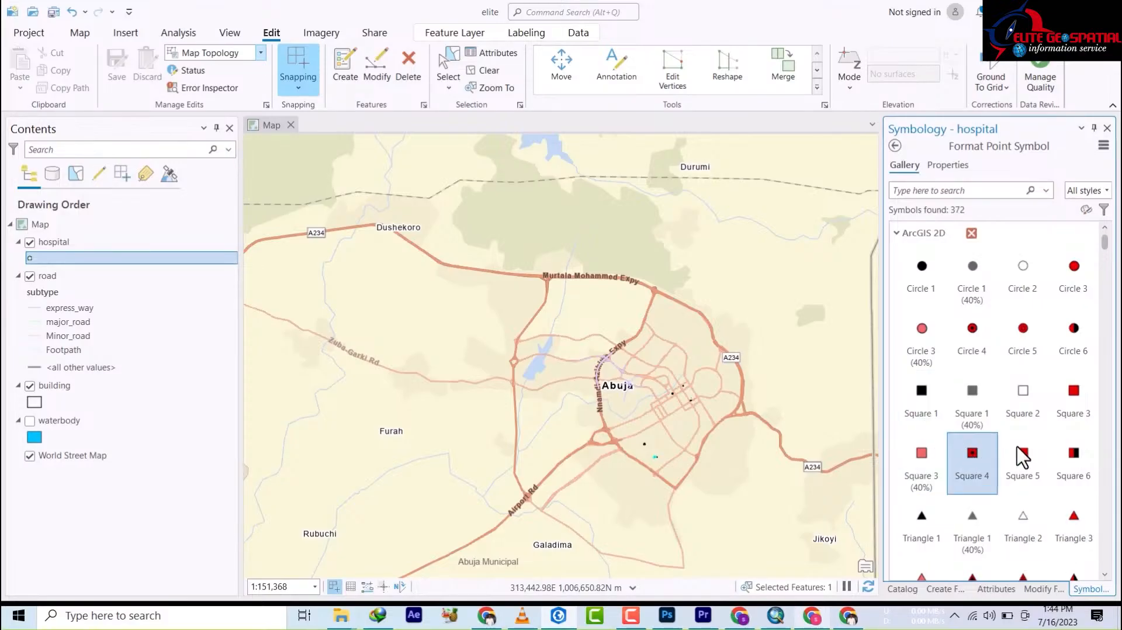
scroll(1018, 485, "down", 3)
scroll(1022, 517, "down", 2)
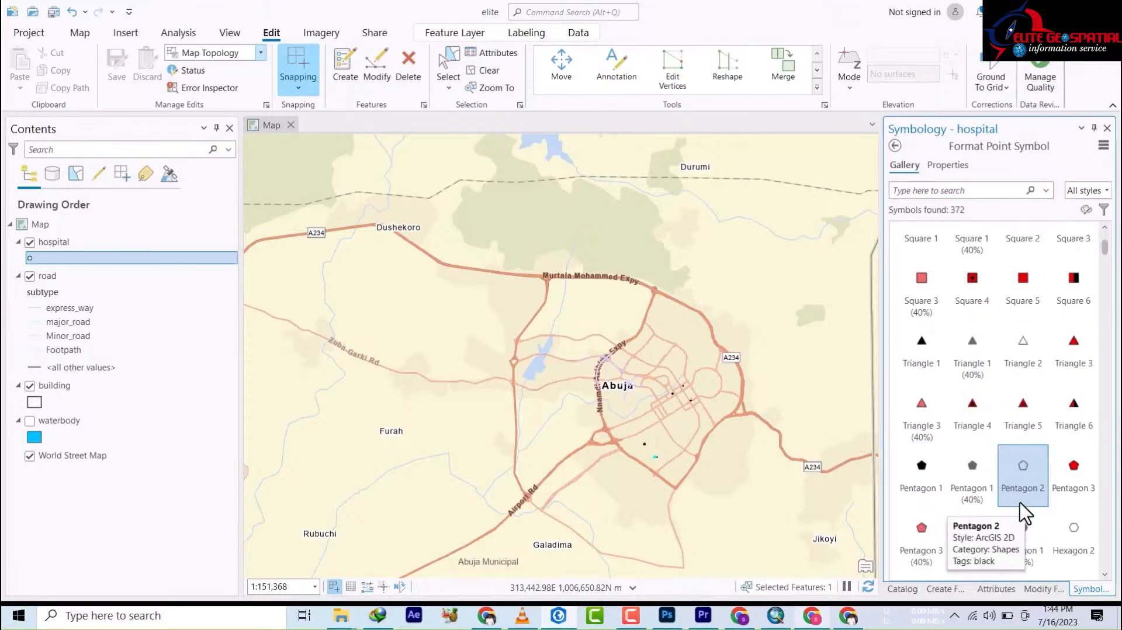
scroll(914, 341, "up", 1)
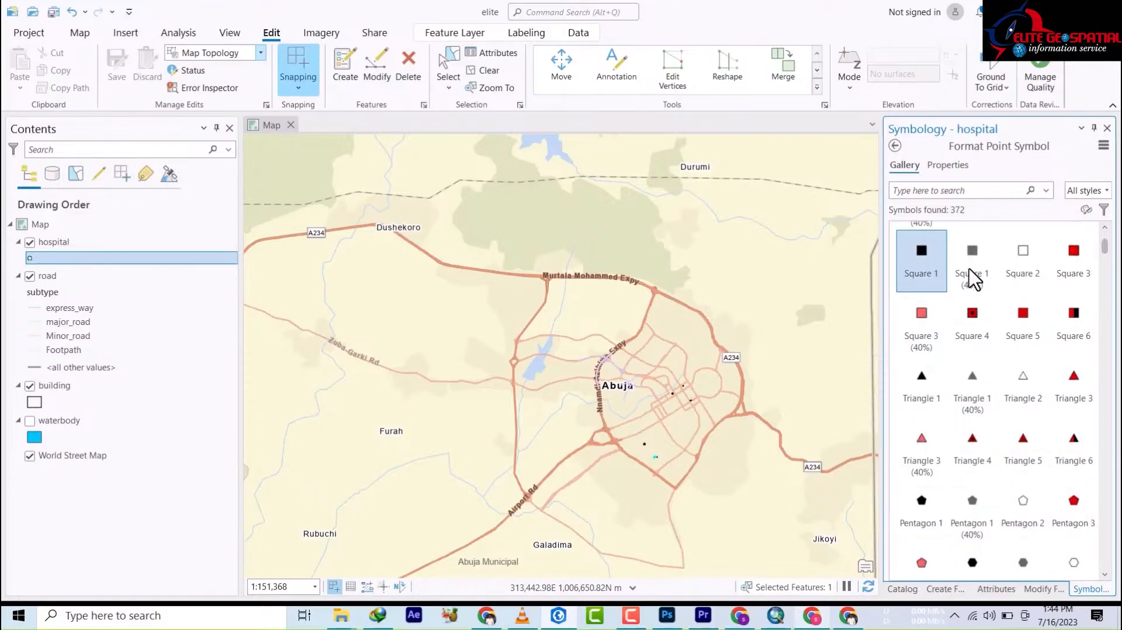
left_click(972, 322)
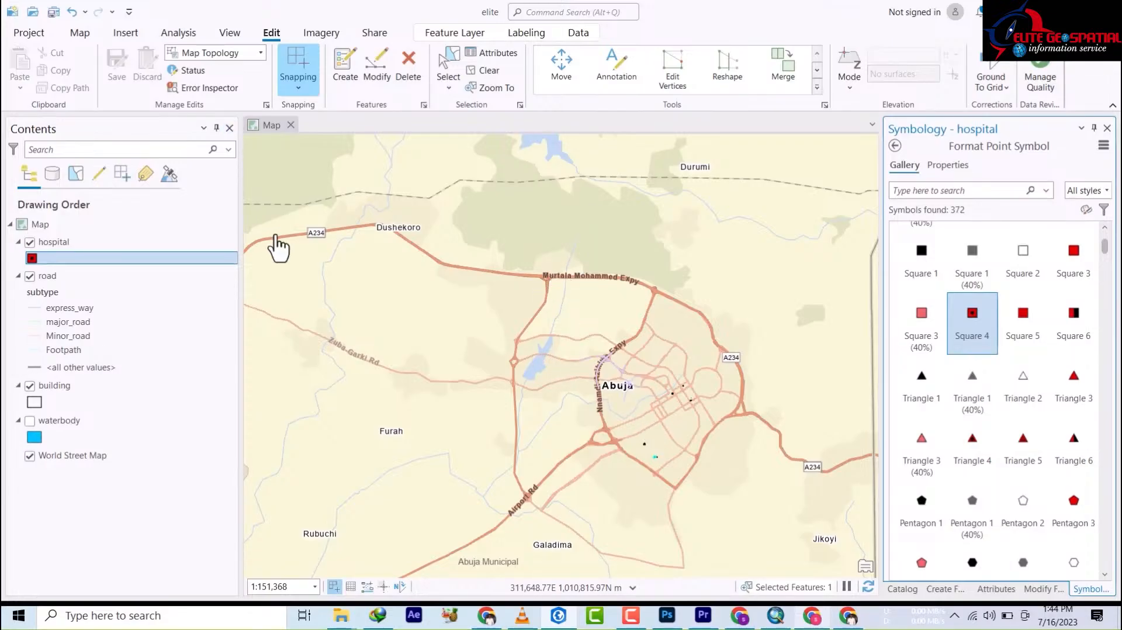
Use the hospital template to create hospital points at Furah, Durumi, Dushekoro and Jikoyi.
left_click(346, 68)
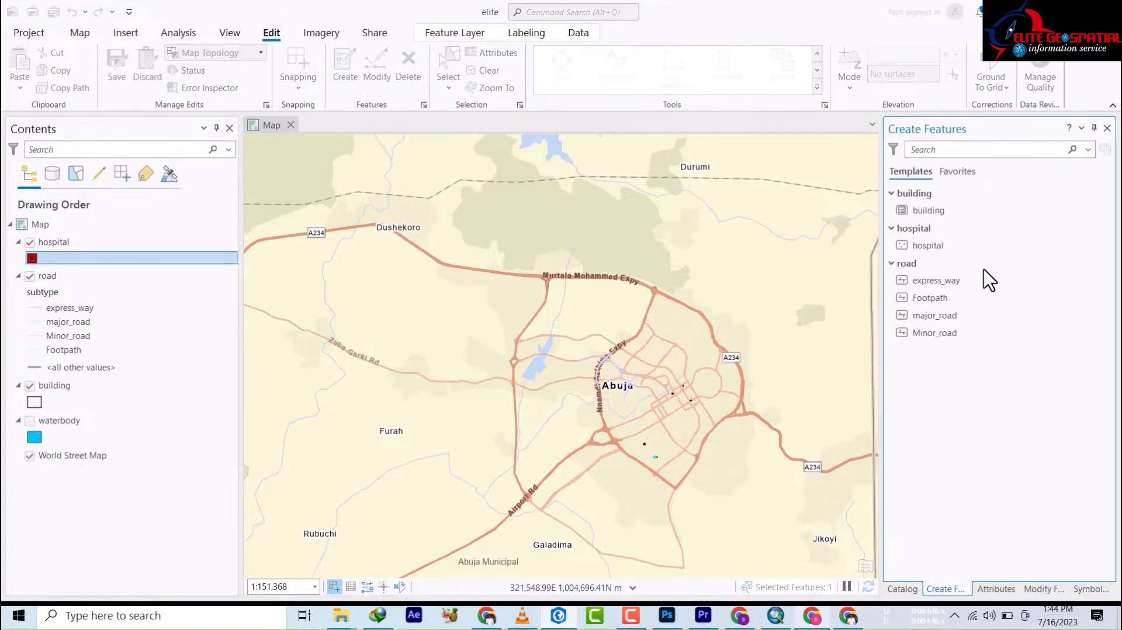
left_click(909, 245)
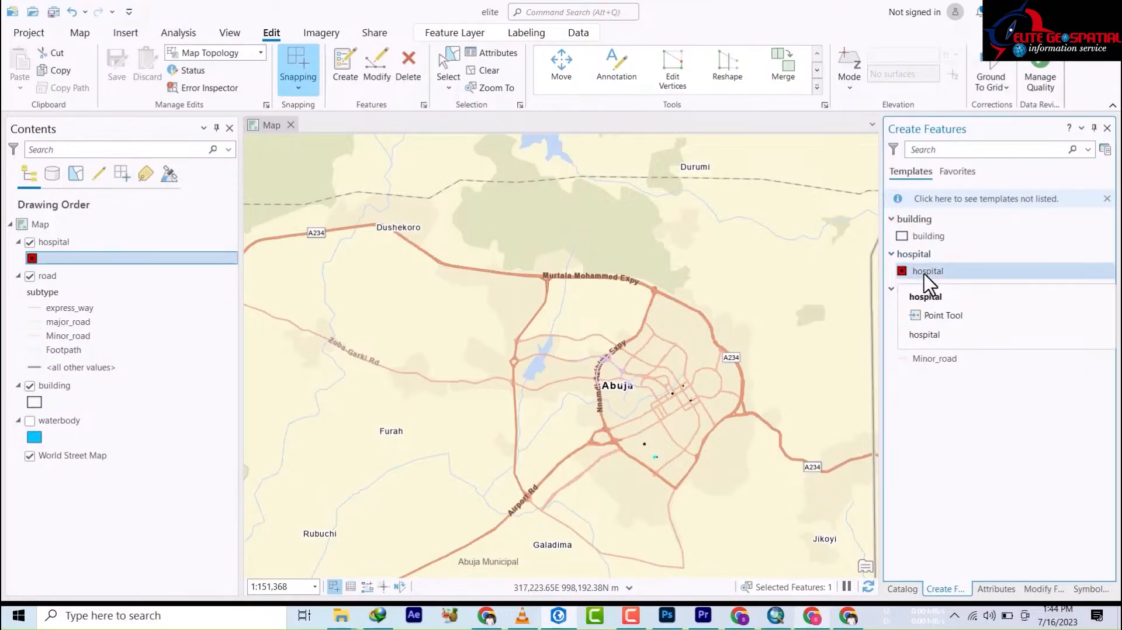
left_click(927, 274)
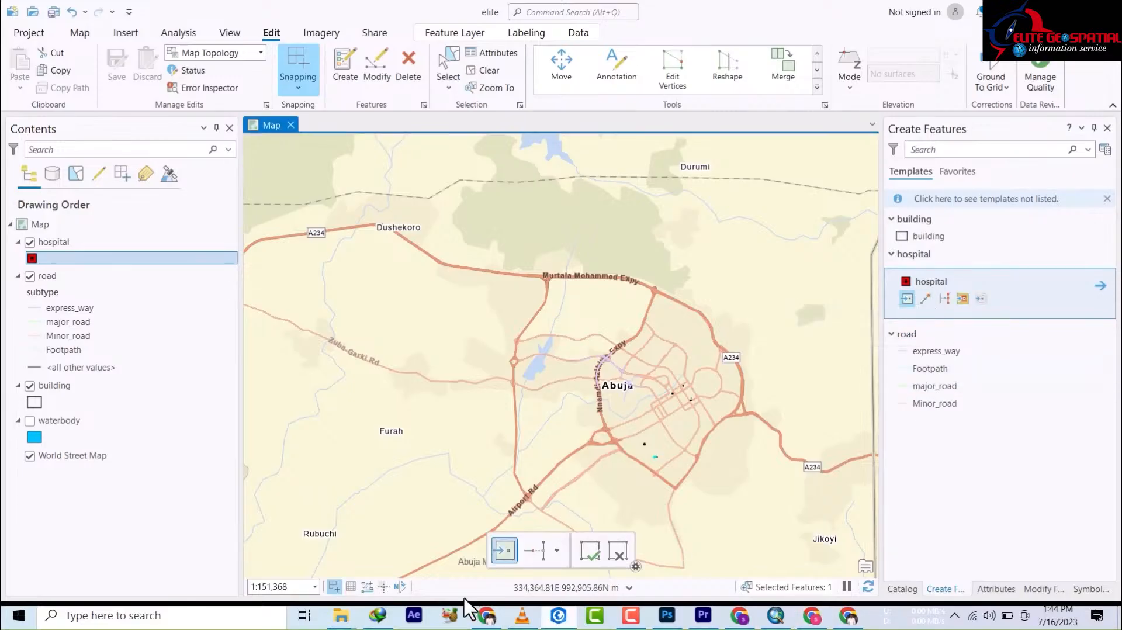
left_click(383, 432)
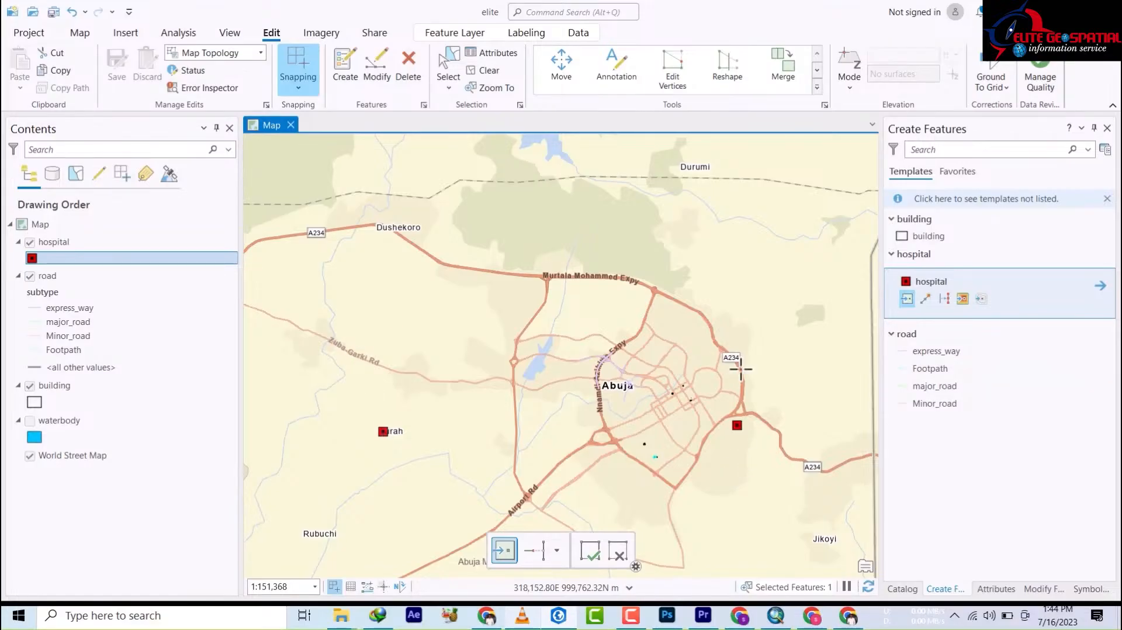
left_click(711, 168)
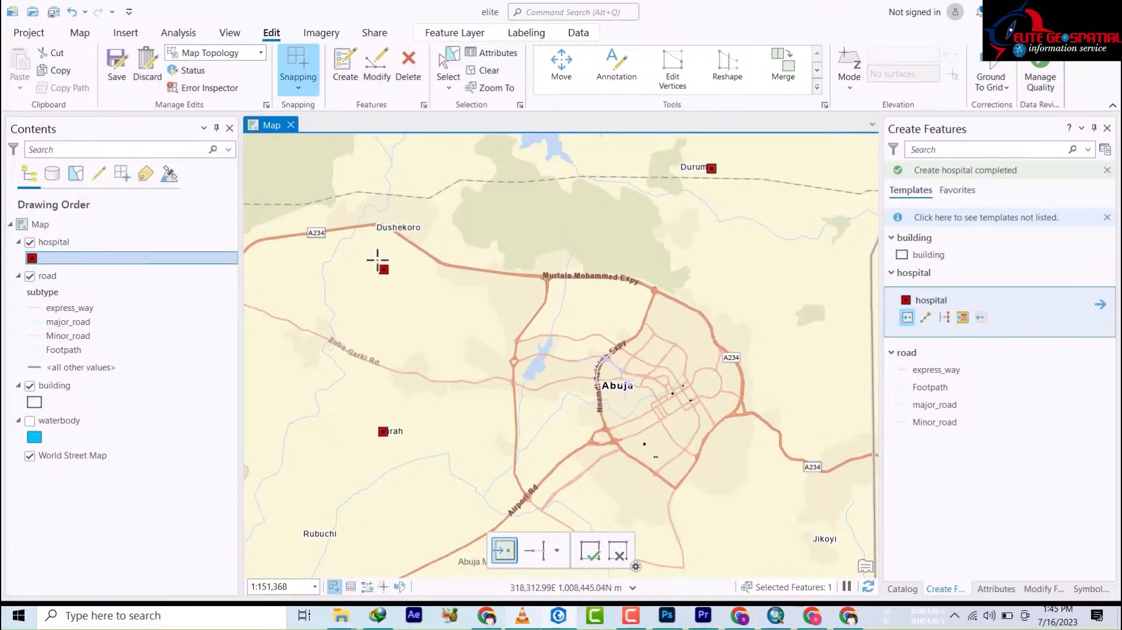
left_click(381, 225)
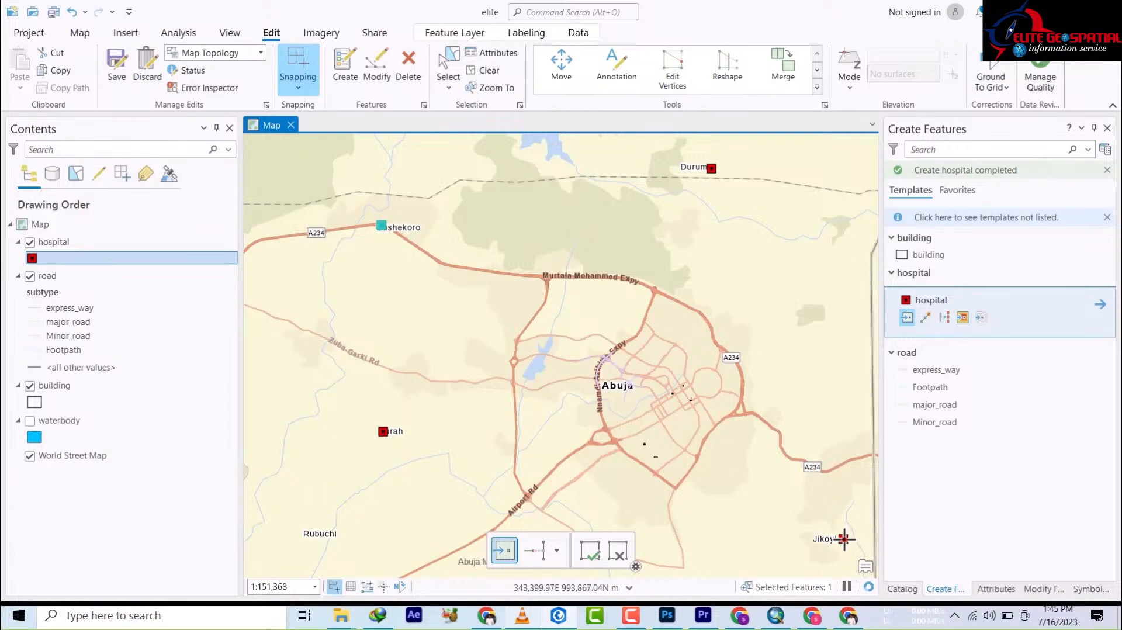
left_click(843, 537)
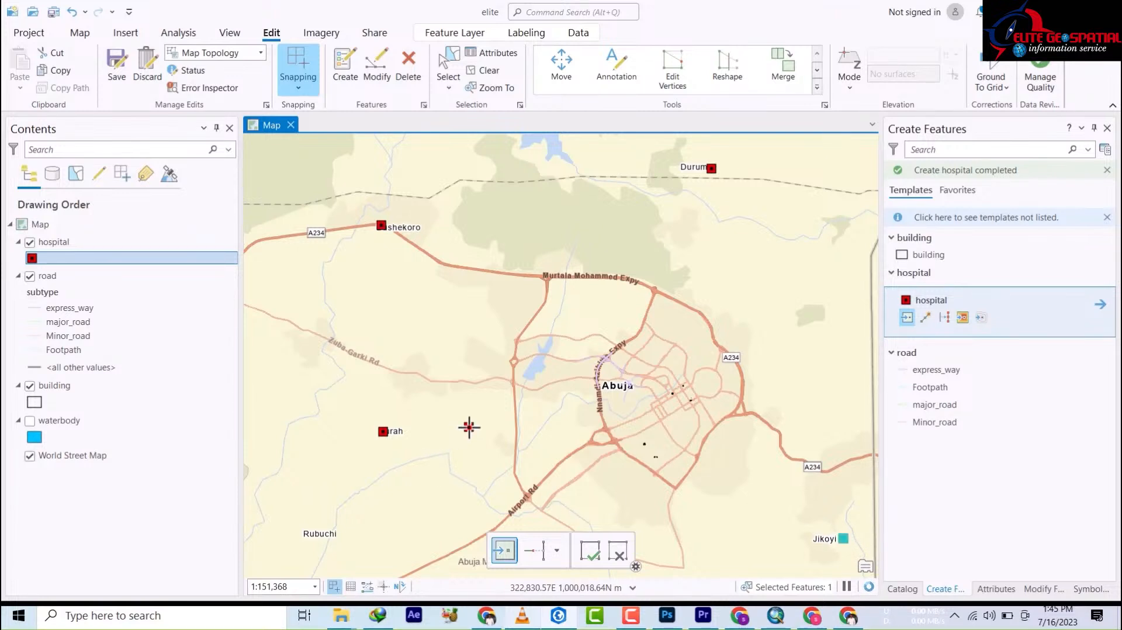
Create hospital points at Galadima, Ginda and Ligwai, plus one in the open area northeast of Ligwai.
left_click_drag(471, 441, 483, 311)
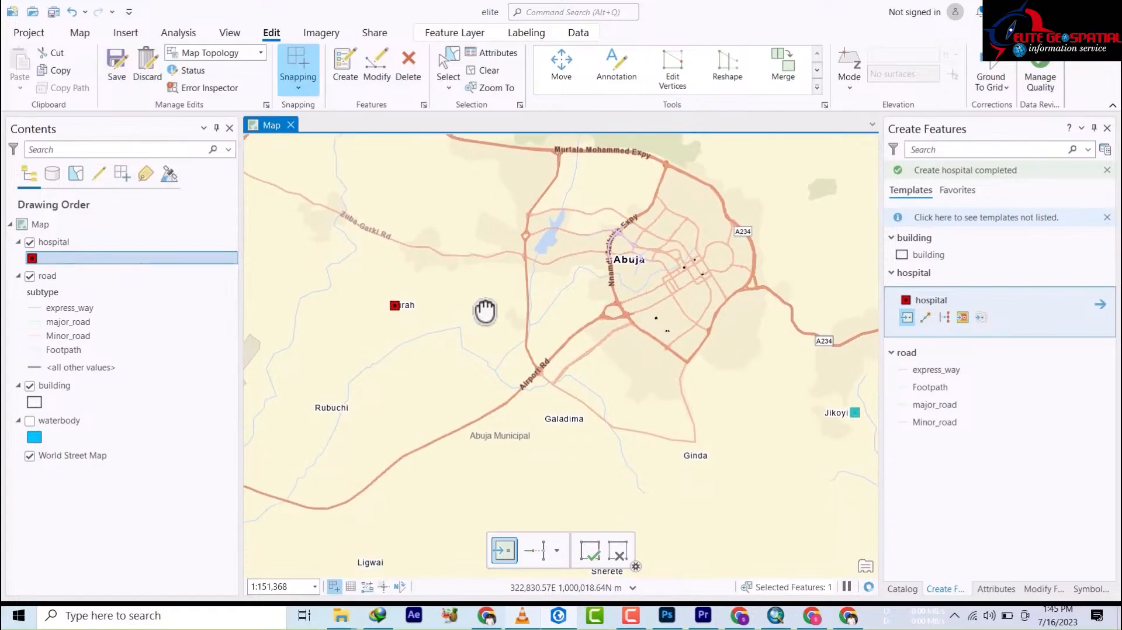
left_click(481, 301)
left_click(526, 446)
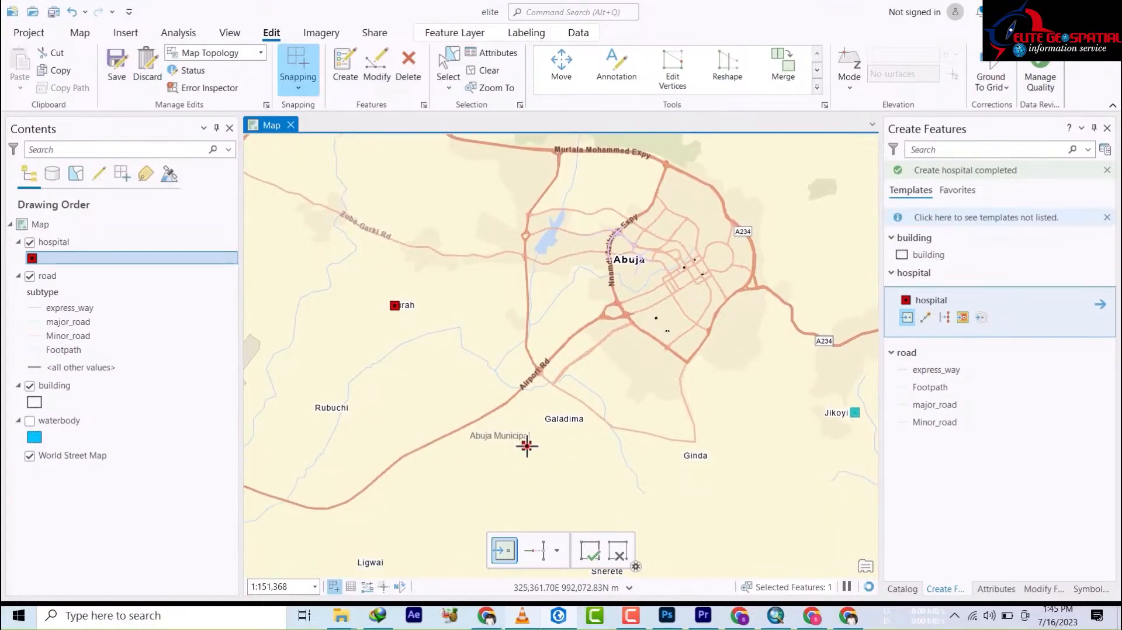
left_click(466, 491)
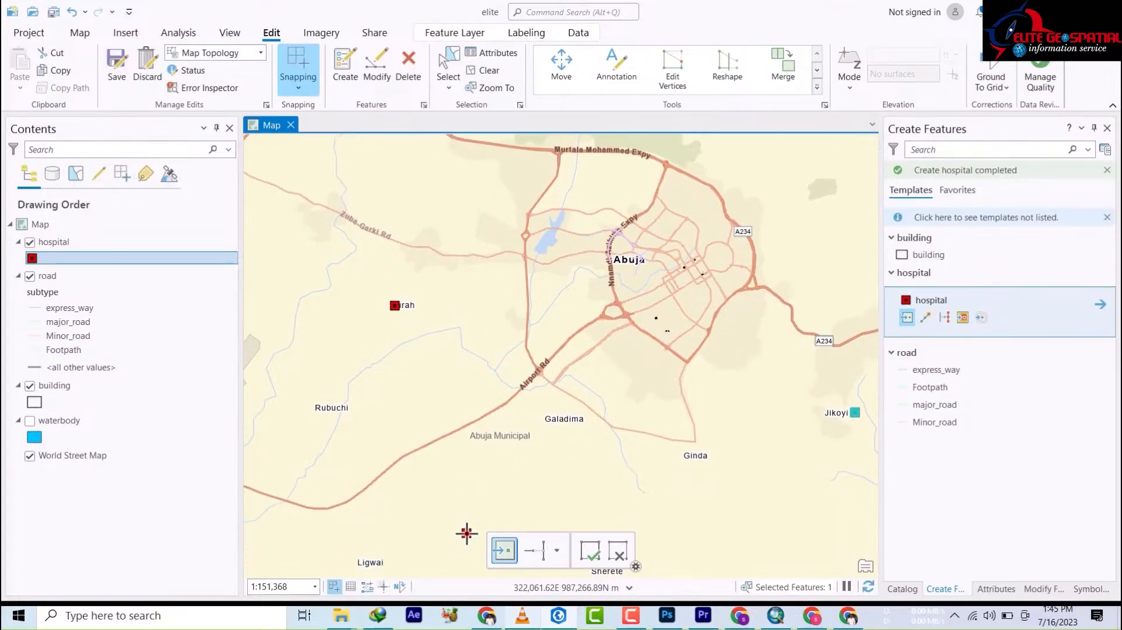
left_click(467, 532)
left_click(595, 410)
left_click(589, 419)
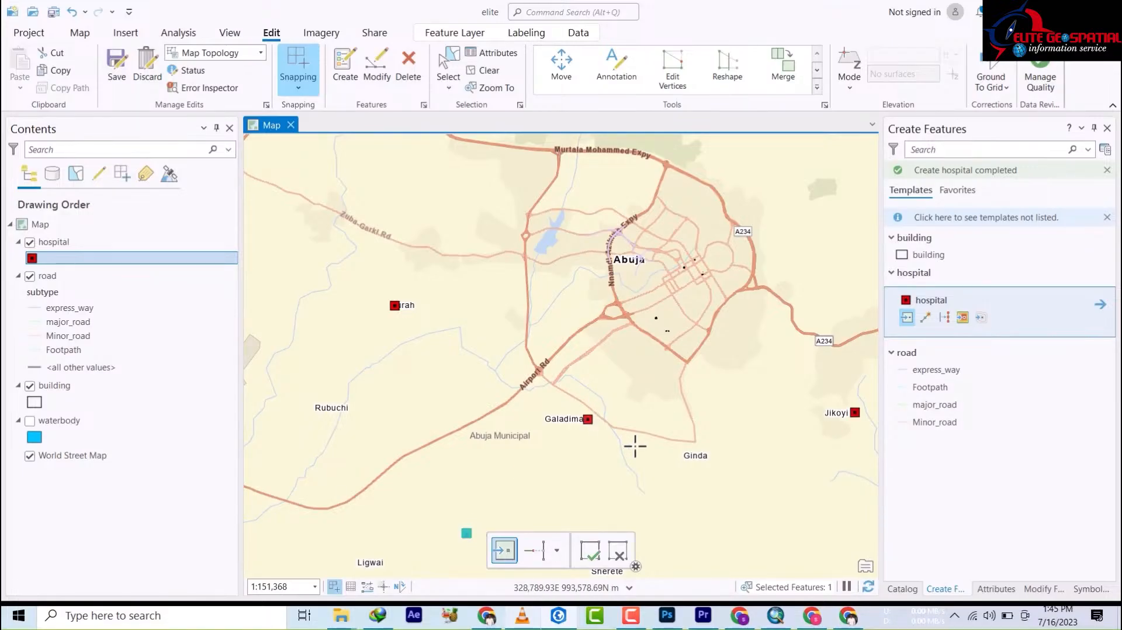
left_click(718, 457)
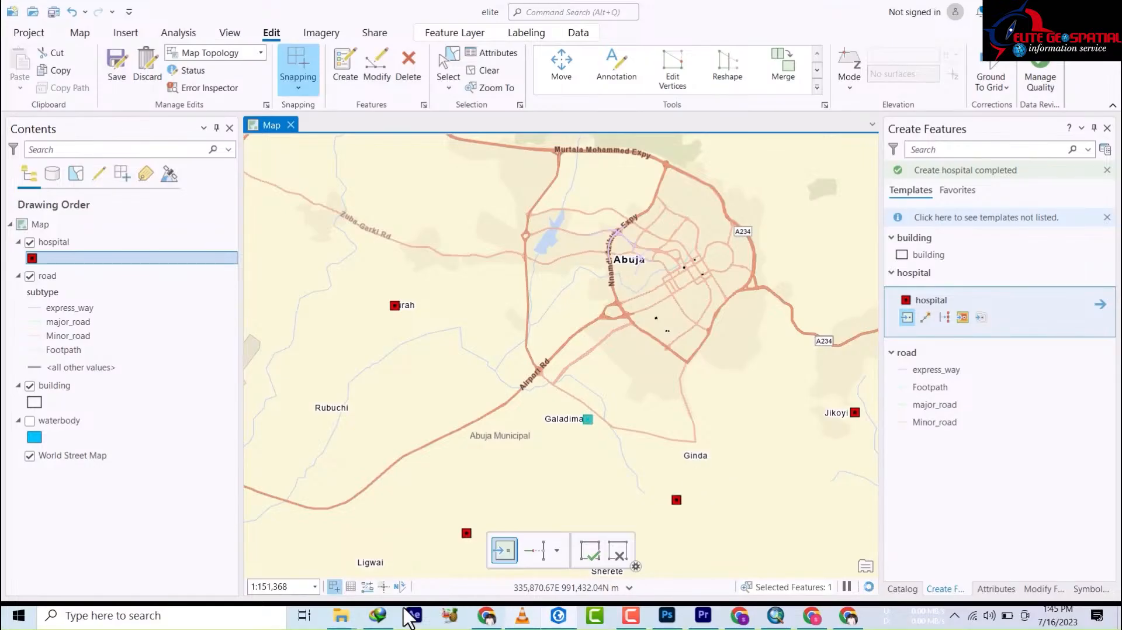
left_click(351, 562)
Create hospital points at Sherete, Ashata, Kwaye and Gaubi in the southern part of the map.
left_click_drag(509, 458, 510, 234)
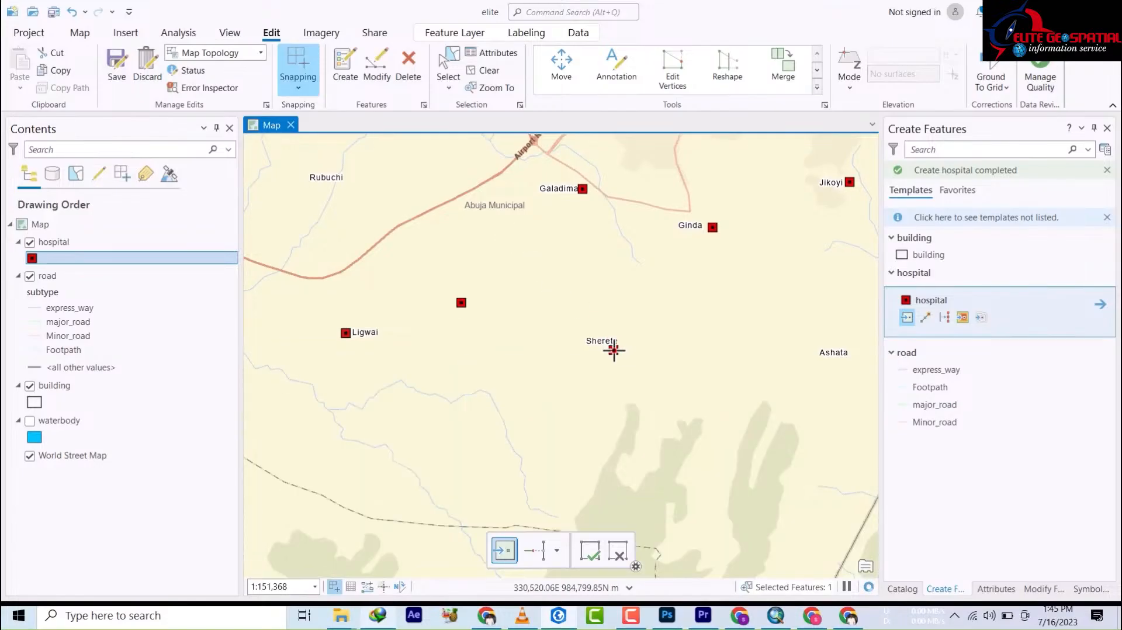
left_click(845, 358)
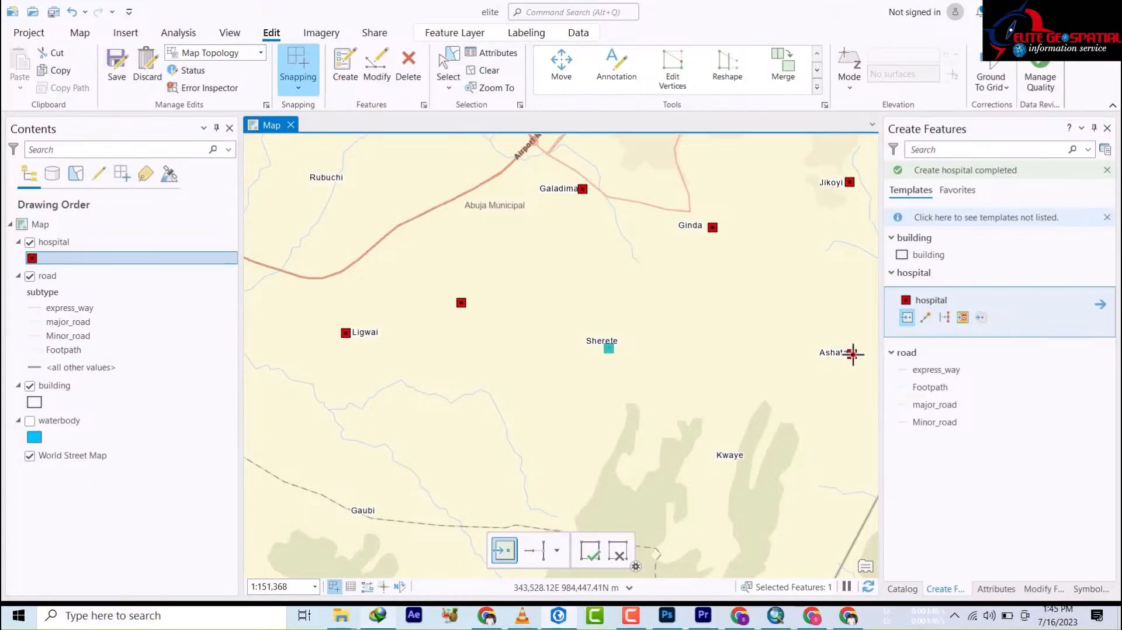
left_click(711, 455)
left_click(350, 507)
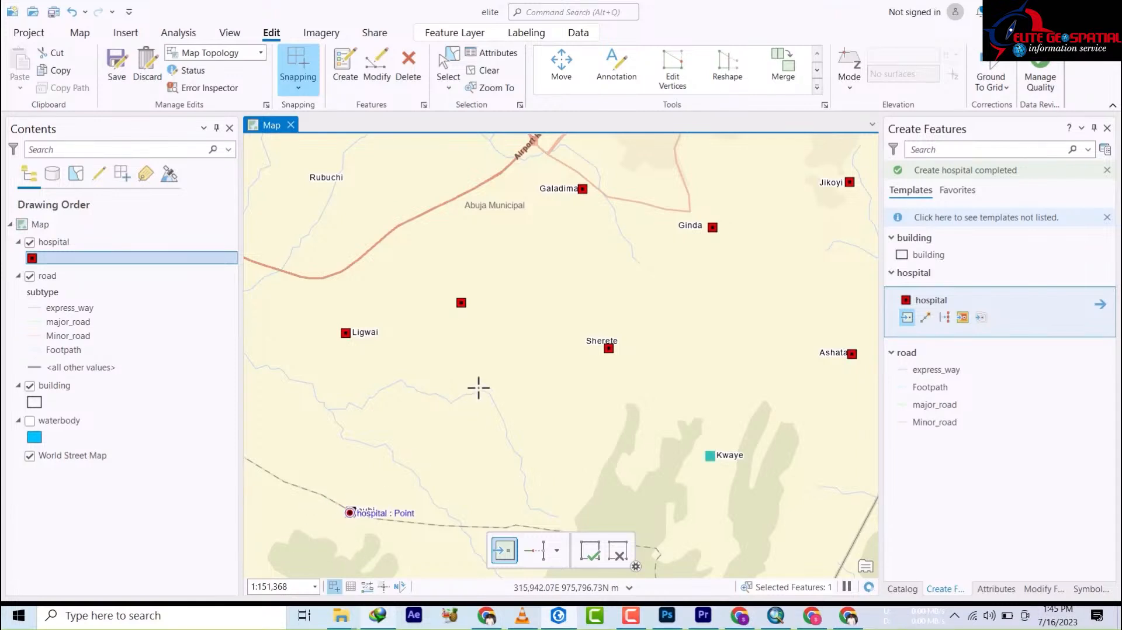
Create hospital points at Rubuchi, Tungan Ali, Bassa and the settlement just southwest of River Zuma.
left_click_drag(518, 395, 856, 576)
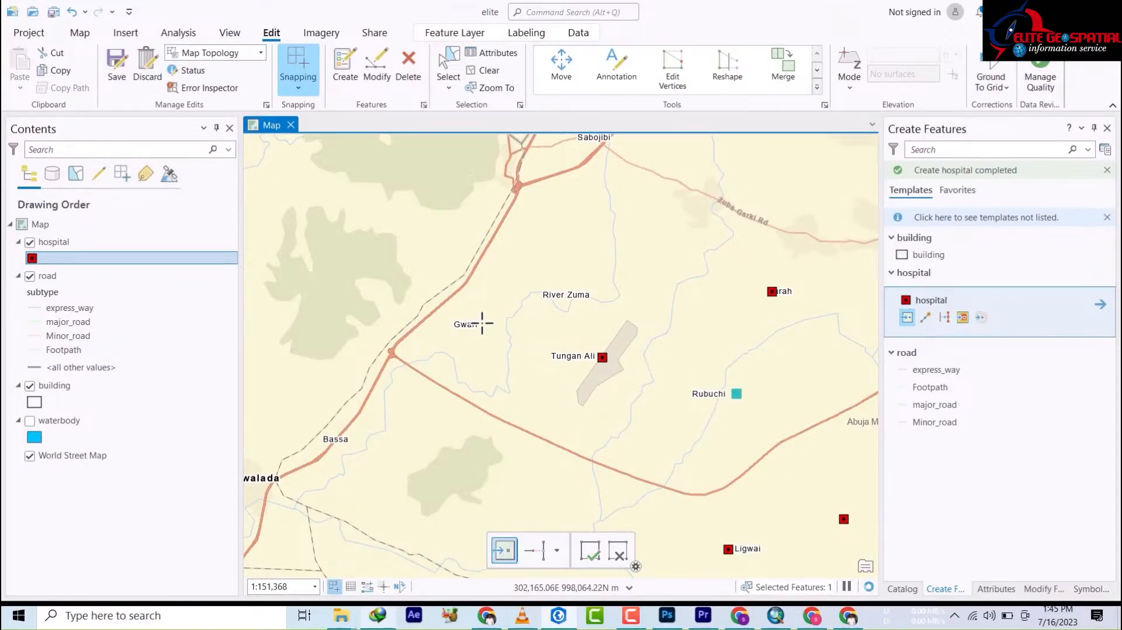
left_click(346, 441)
left_click_drag(541, 239, 509, 420)
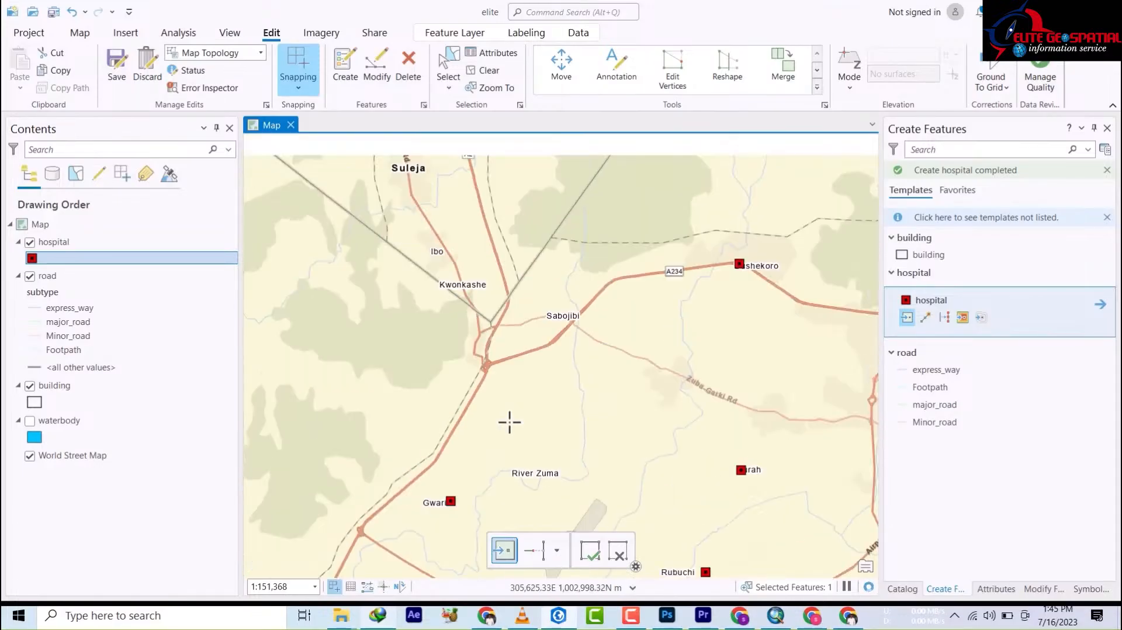
Create hospital points at Sabojibi, Ibo, Suleja and Kwonkashe in the northwest.
left_click(564, 319)
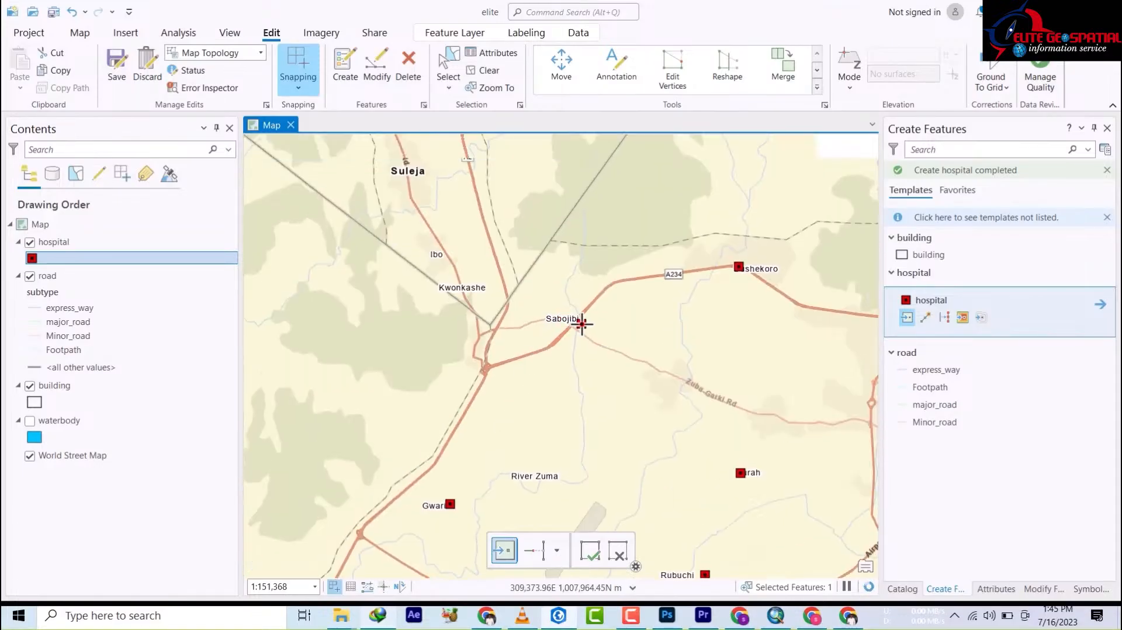
left_click(449, 257)
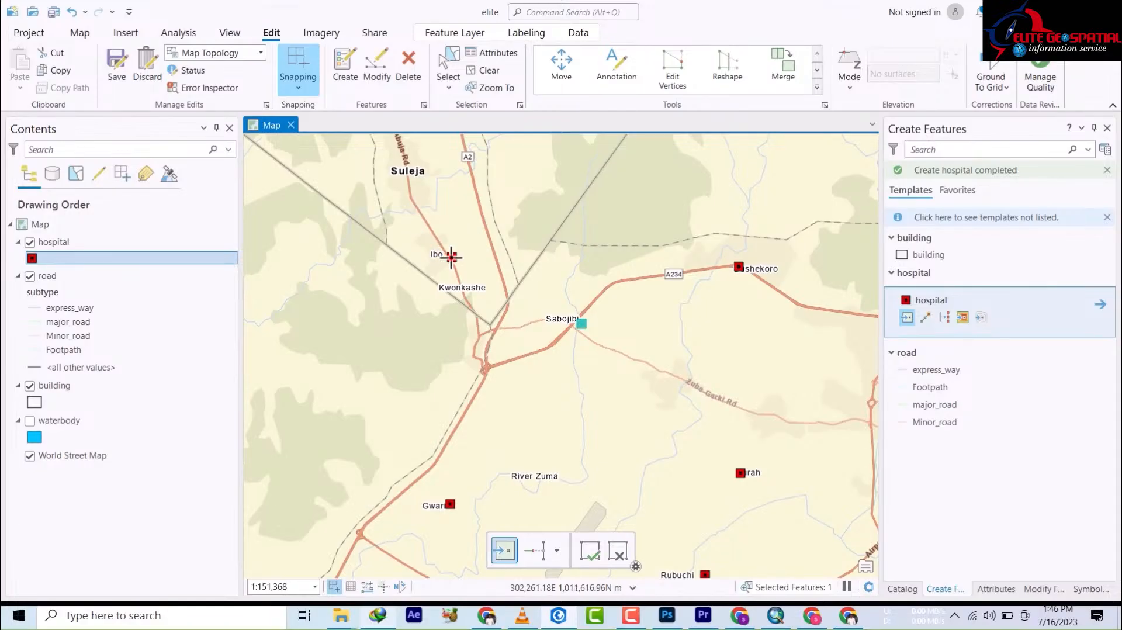
left_click(412, 174)
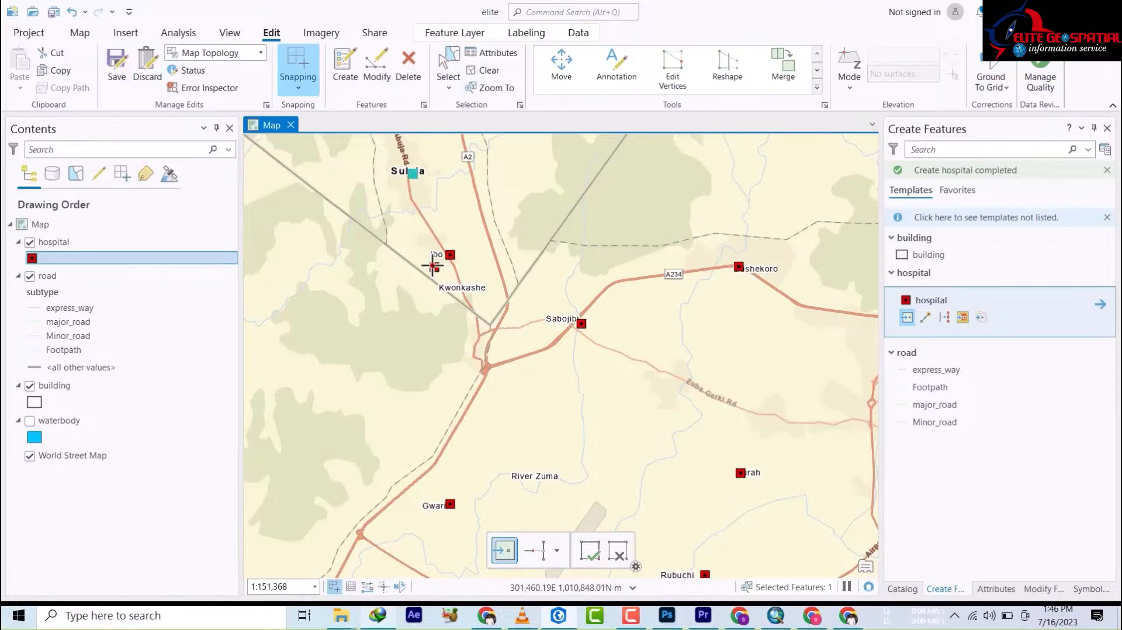
left_click(468, 289)
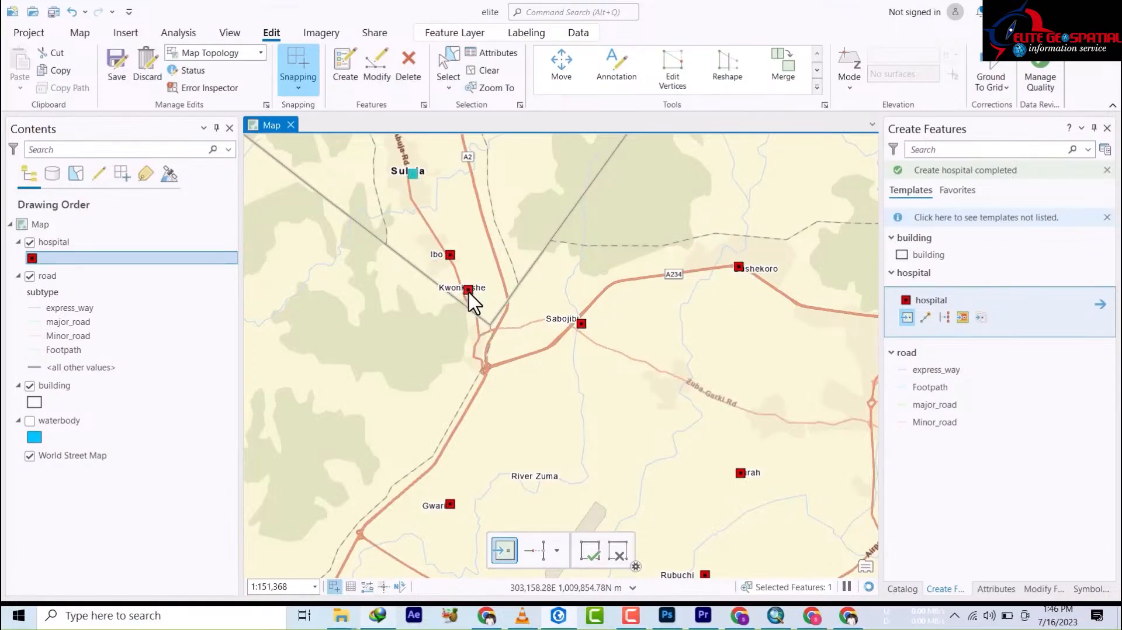
Review how the hospital points are distributed across the Federal Capital Territory.
scroll(463, 326, "down", 5)
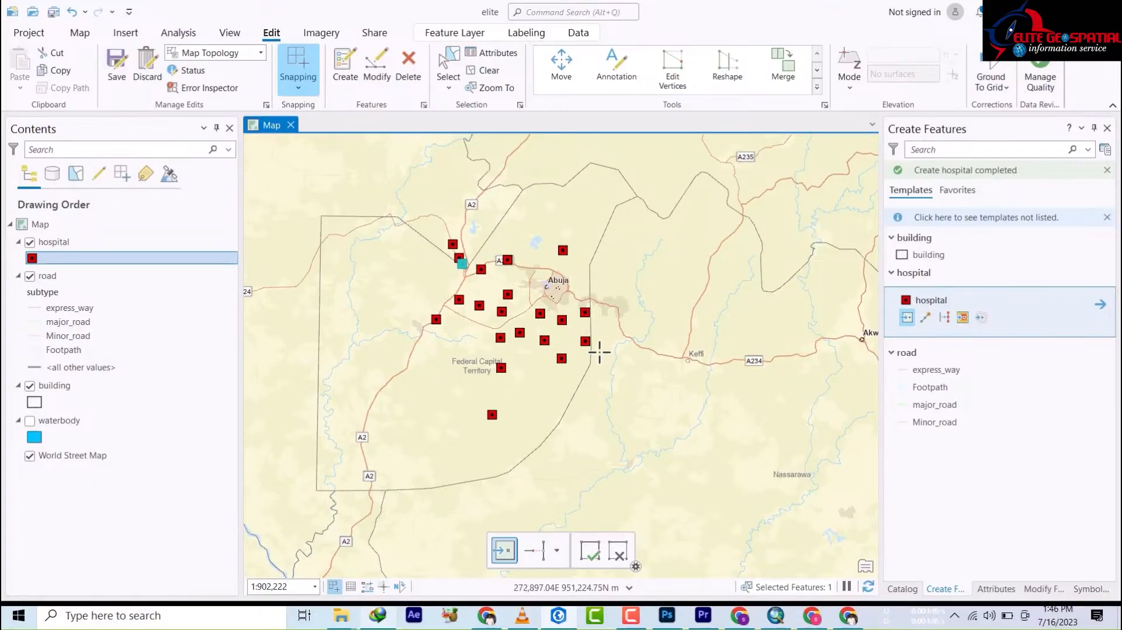
left_click(722, 335)
key("ctrl+z")
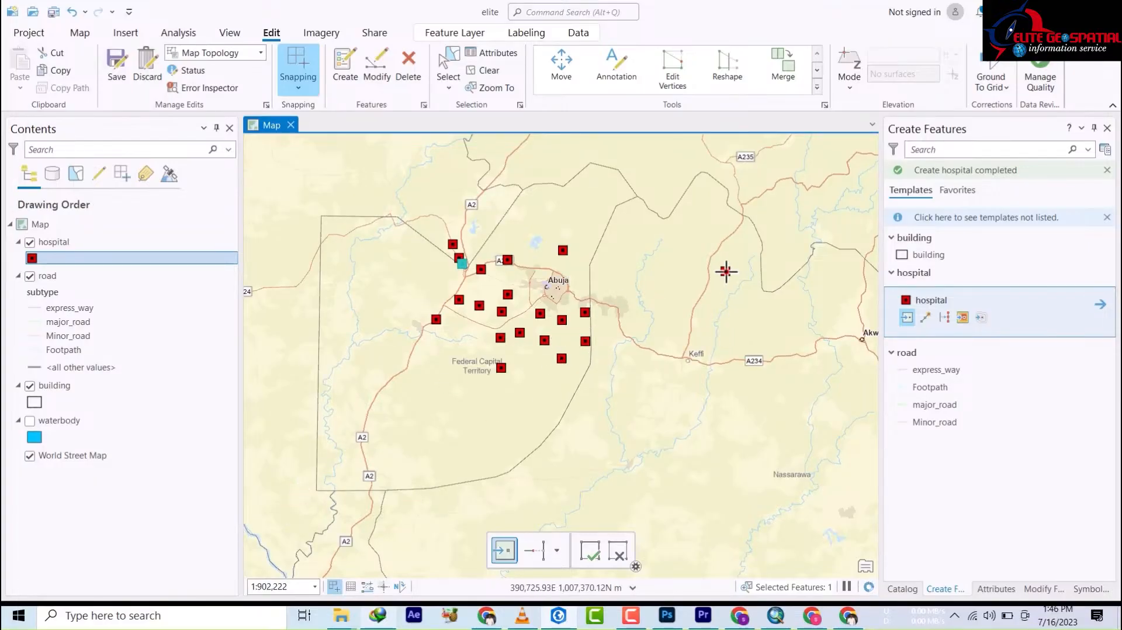
left_click(714, 362)
left_click(255, 479)
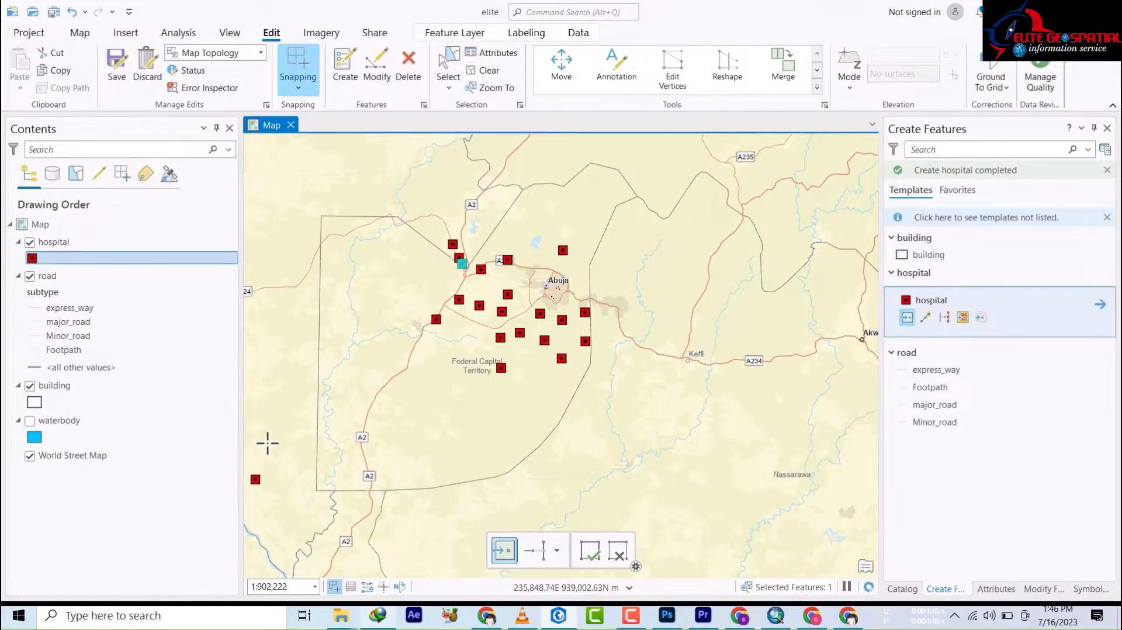
left_click_drag(409, 218, 463, 328)
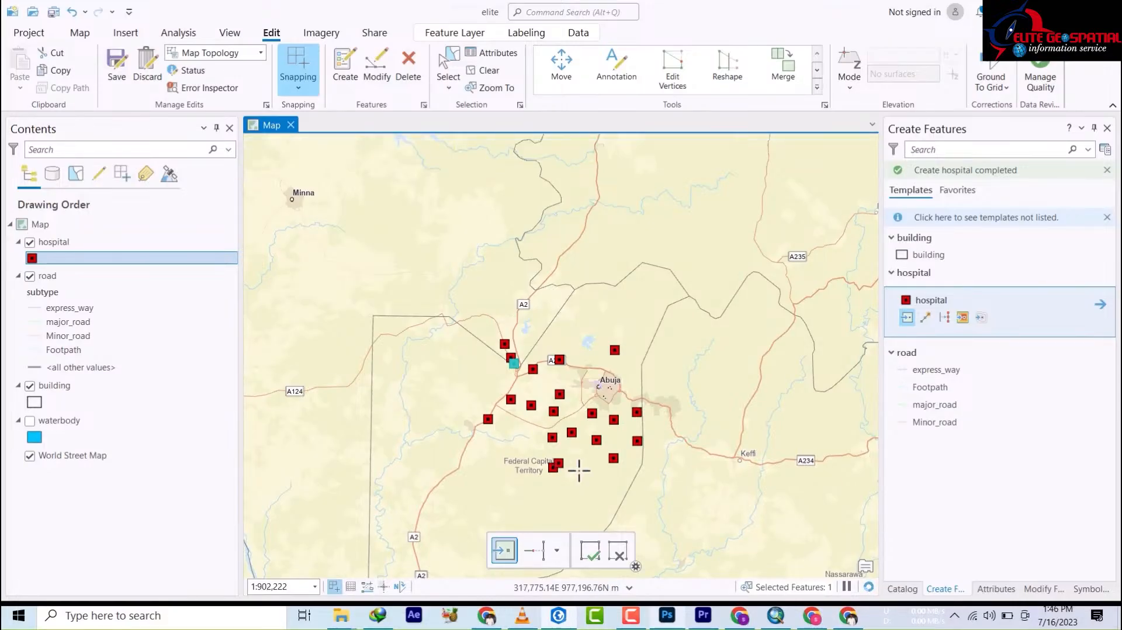
left_click(633, 617)
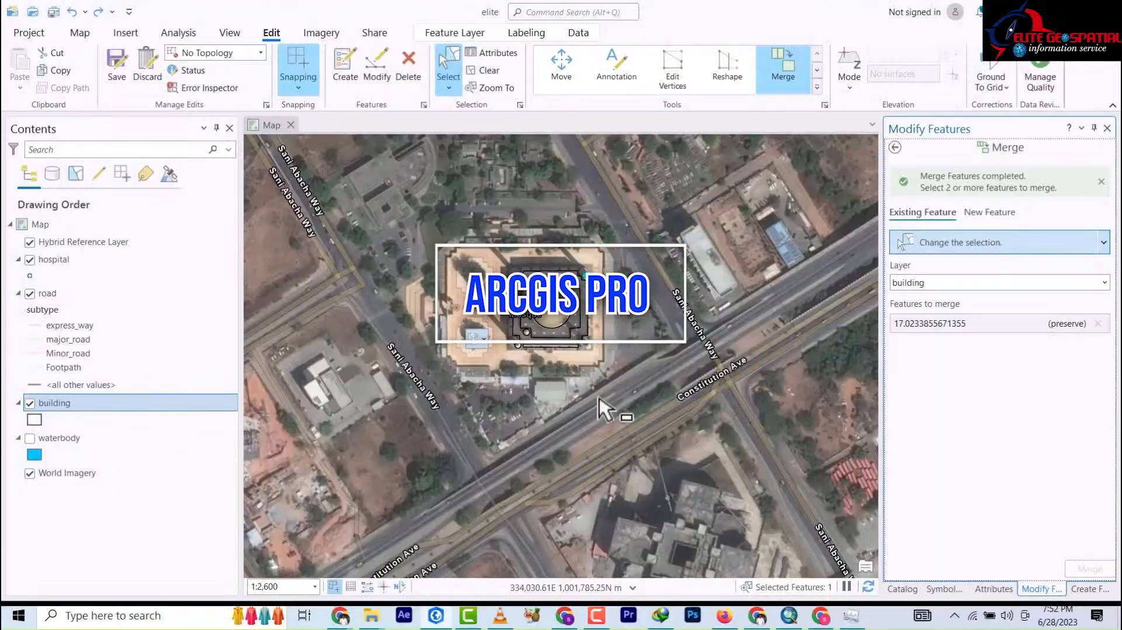
Digitize the long building north of Bendel St between Kazaure St and Yenegoa St with the building template's Rectangle tool.
scroll(413, 318, "down", 5)
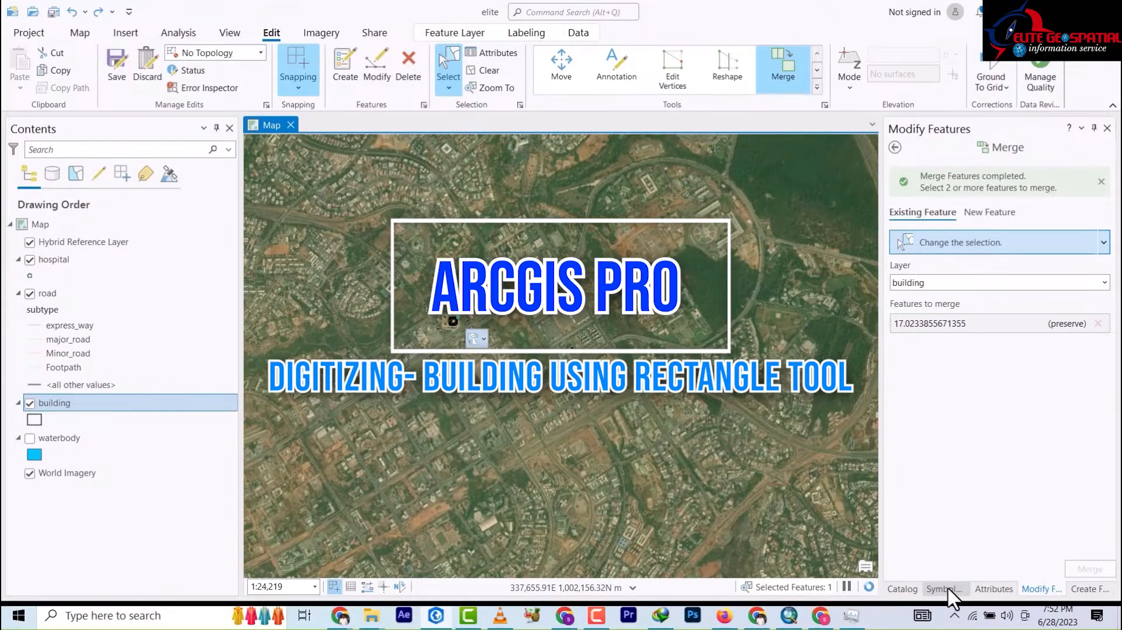
left_click(1089, 589)
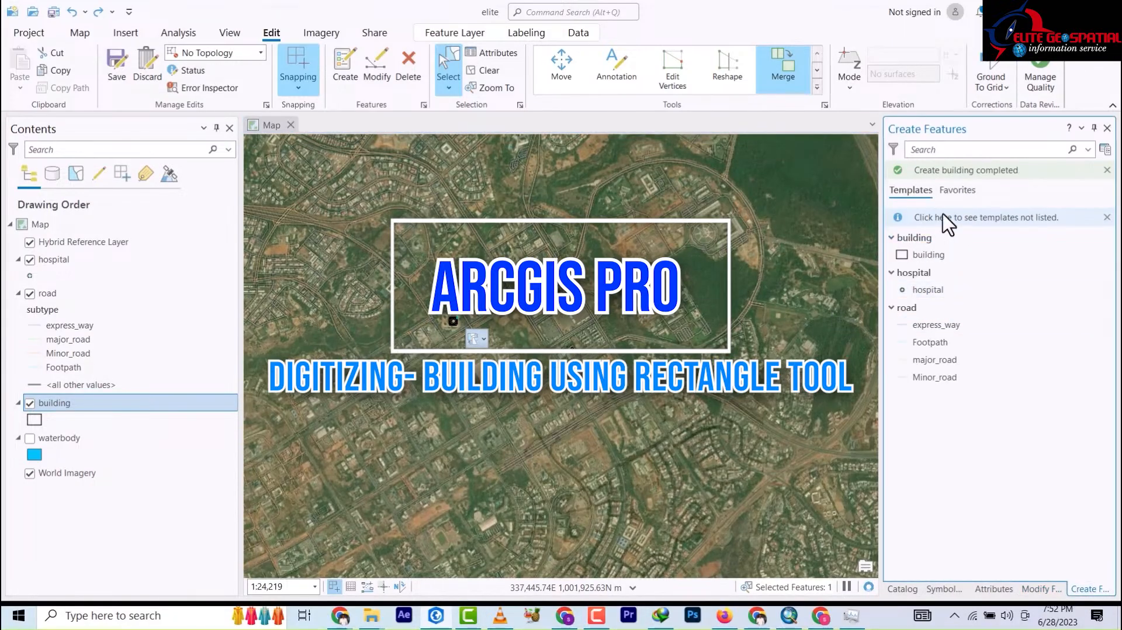
left_click(924, 261)
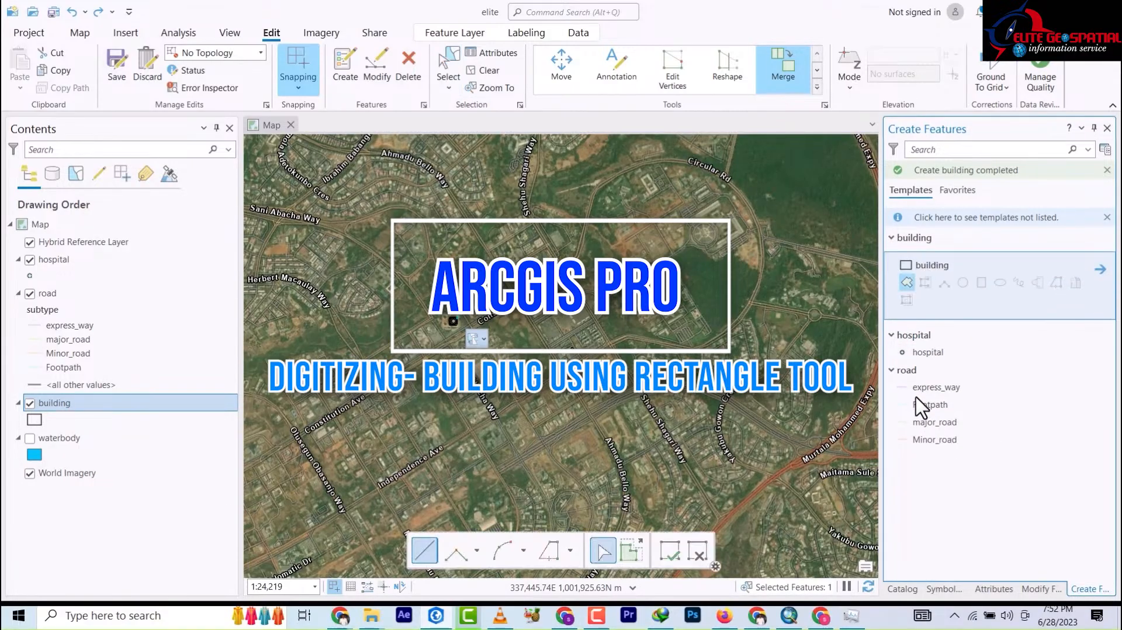
left_click(982, 283)
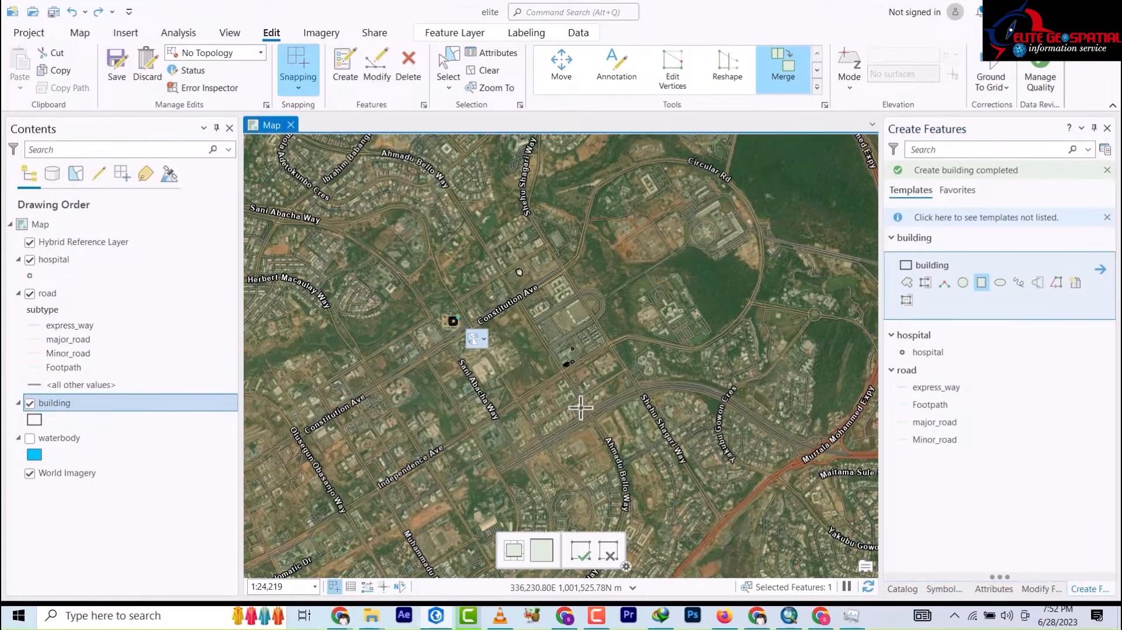
left_click_drag(573, 397, 666, 205)
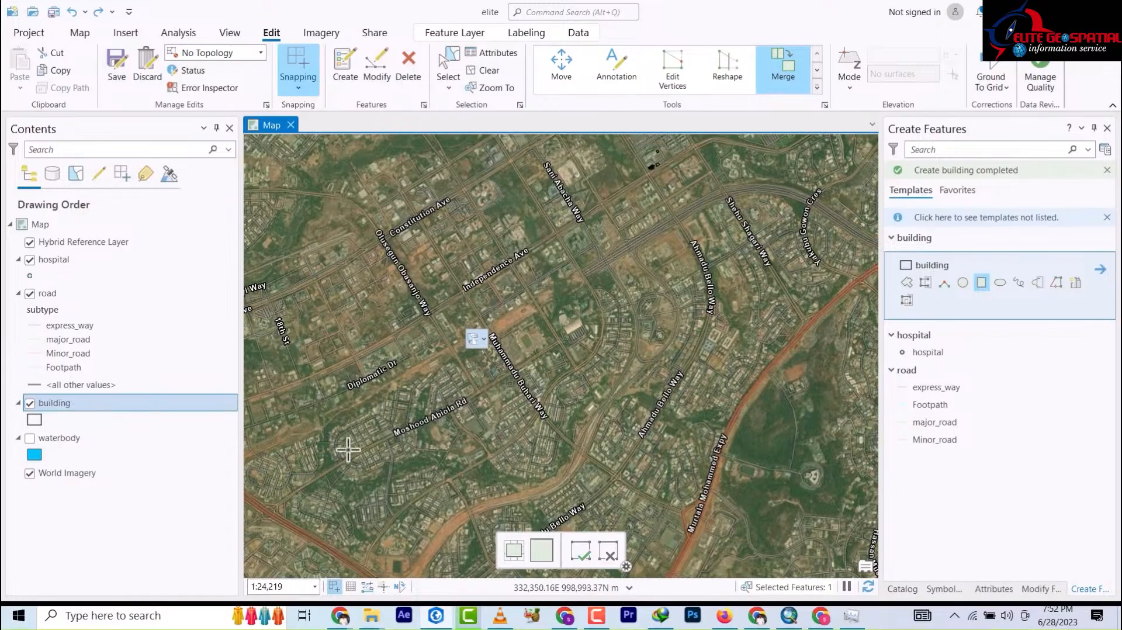
scroll(582, 393, "down", 3)
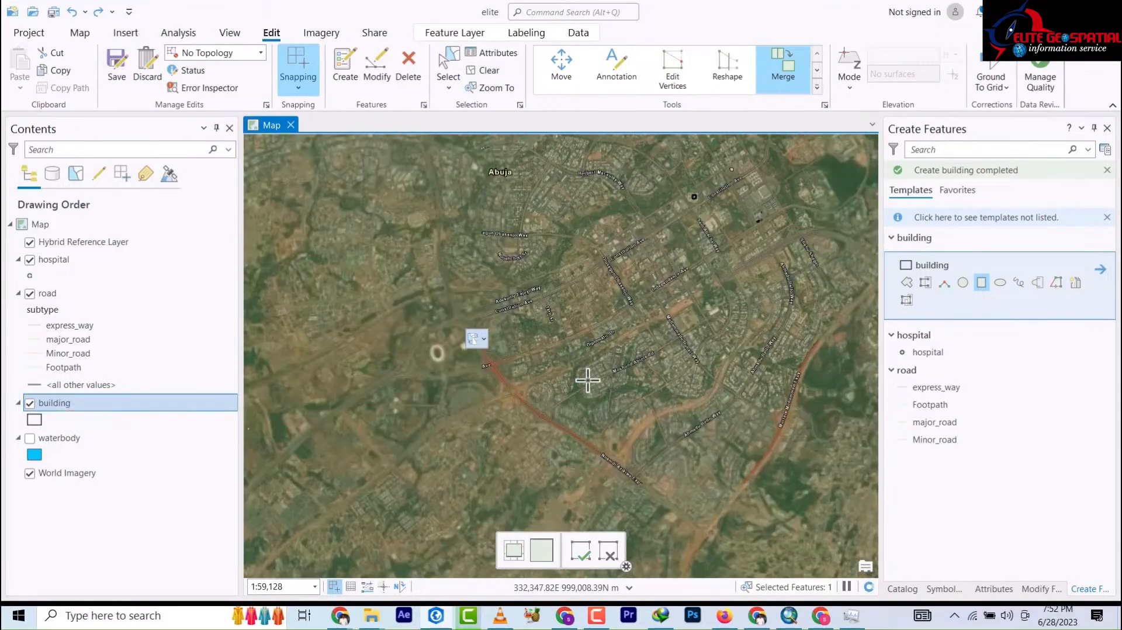
scroll(587, 381, "up", 3)
scroll(594, 381, "up", 8)
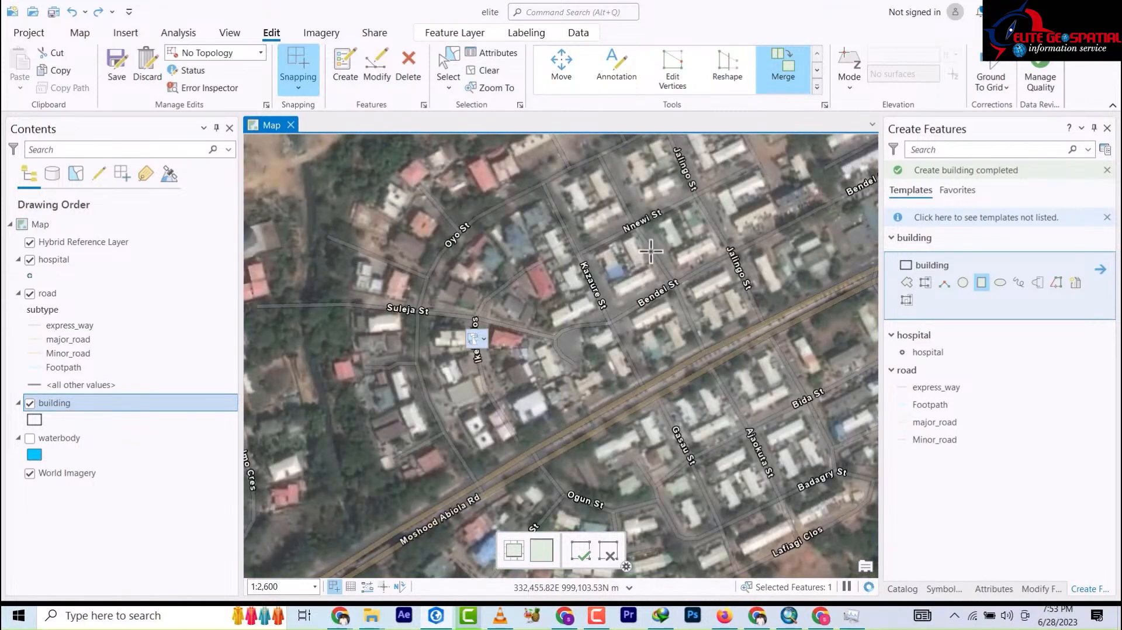
scroll(650, 251, "up", 3)
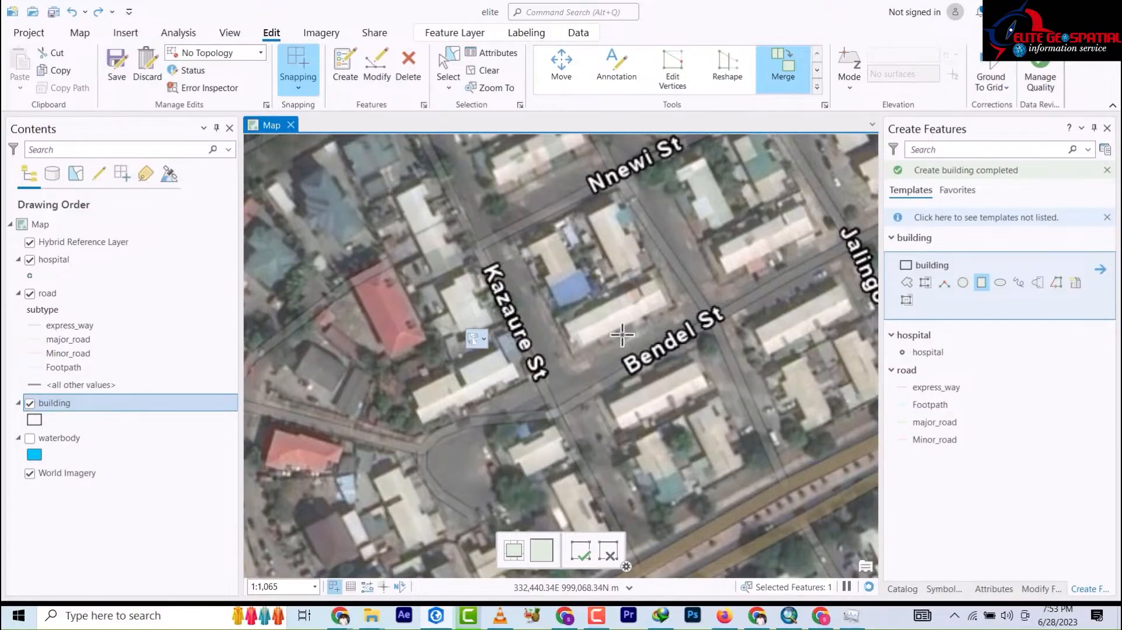
scroll(662, 286, "up", 2)
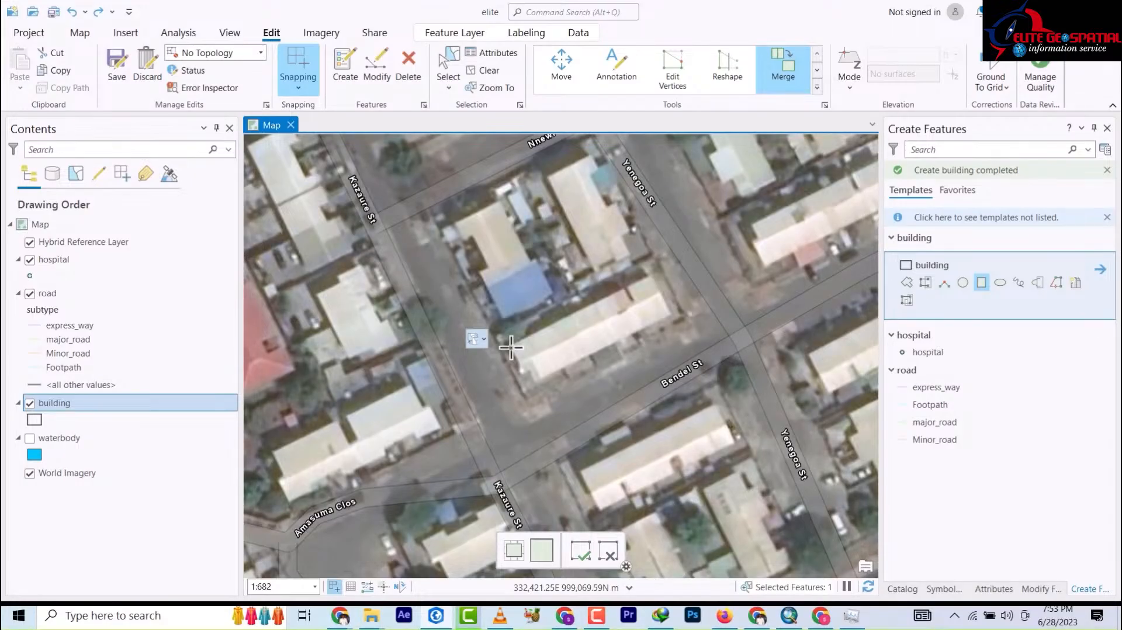
left_click(509, 346)
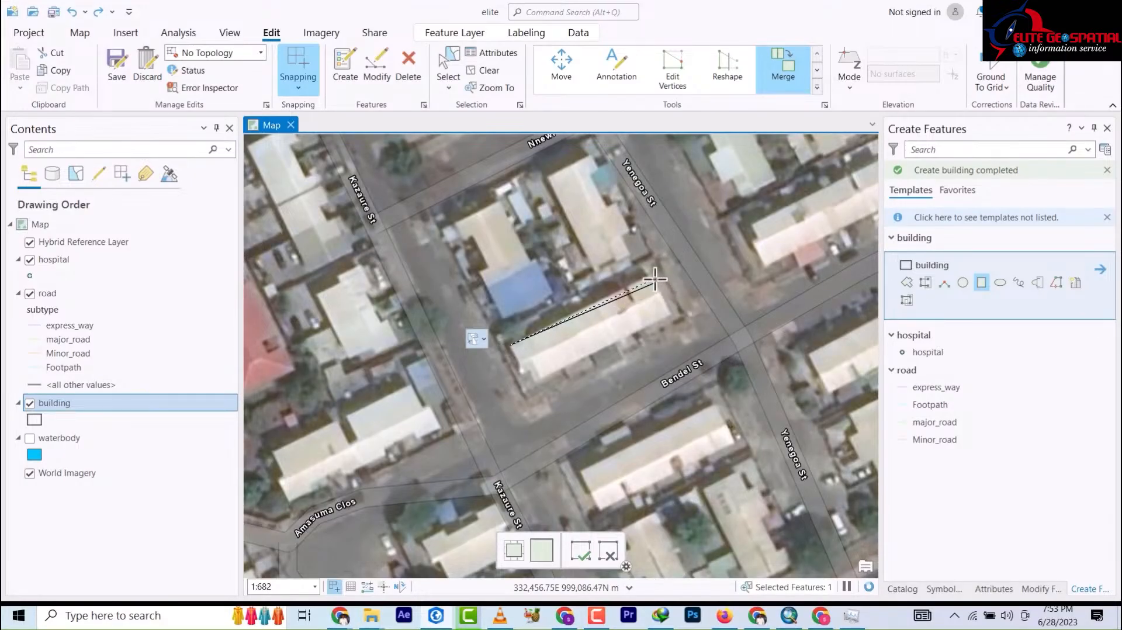
left_click(650, 277)
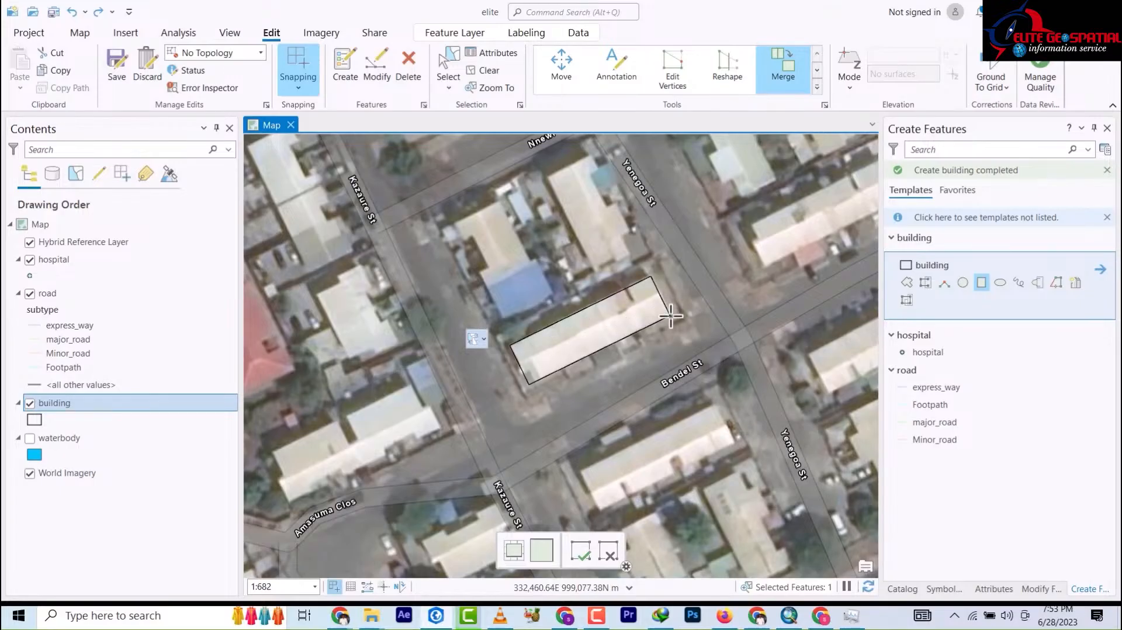
left_click(671, 315)
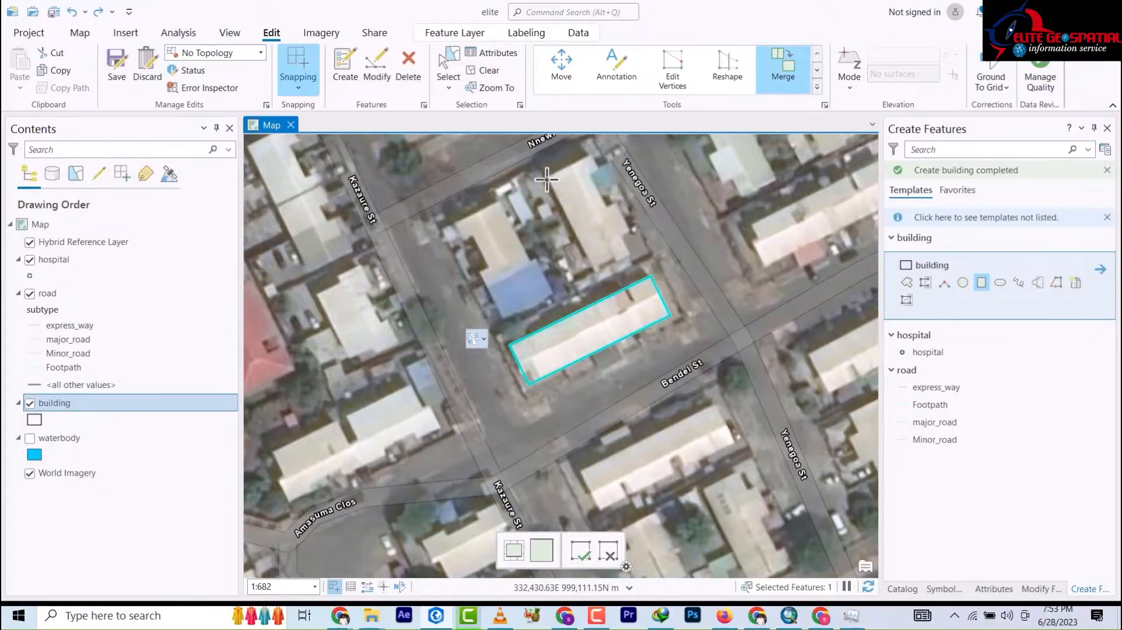
Digitize the building at Nnewi St and Yenegoa St as a main rectangle plus two overlapping rectangles for its northeast corner and east side projections.
left_click(597, 267)
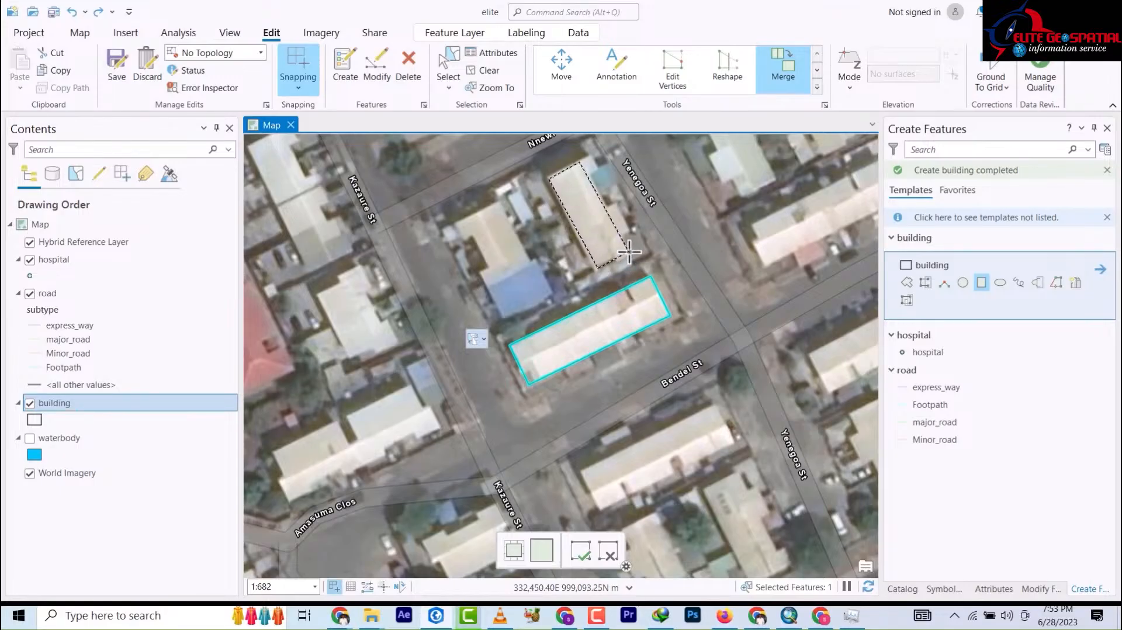
left_click(629, 253)
scroll(599, 158, "down", 2)
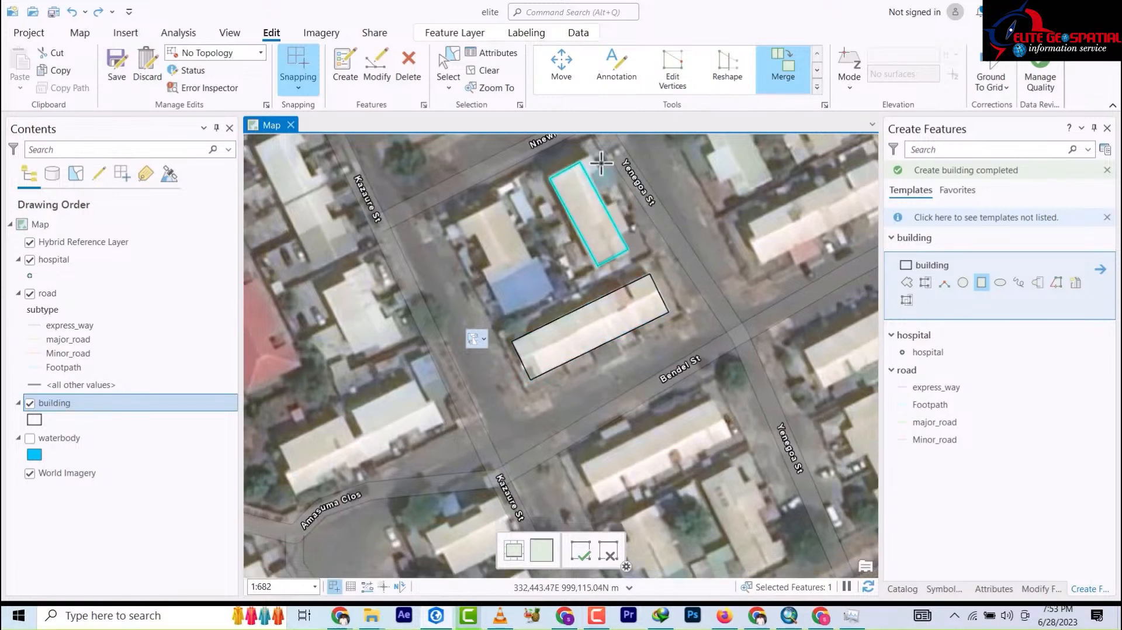
scroll(599, 158, "up", 2)
scroll(599, 159, "up", 5)
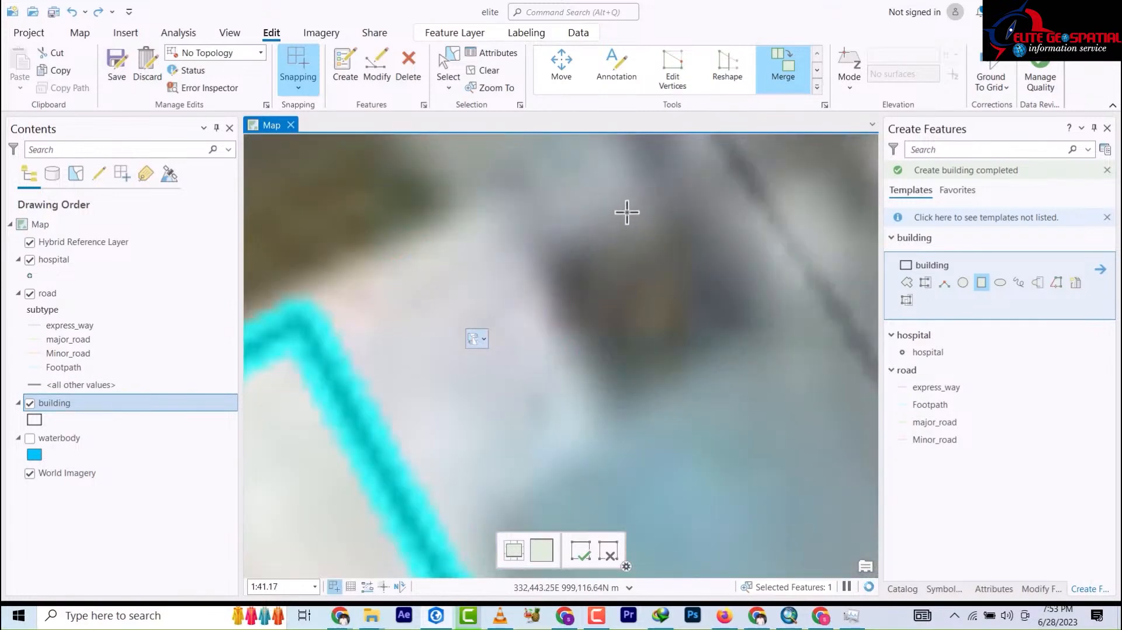
scroll(636, 207, "down", 3)
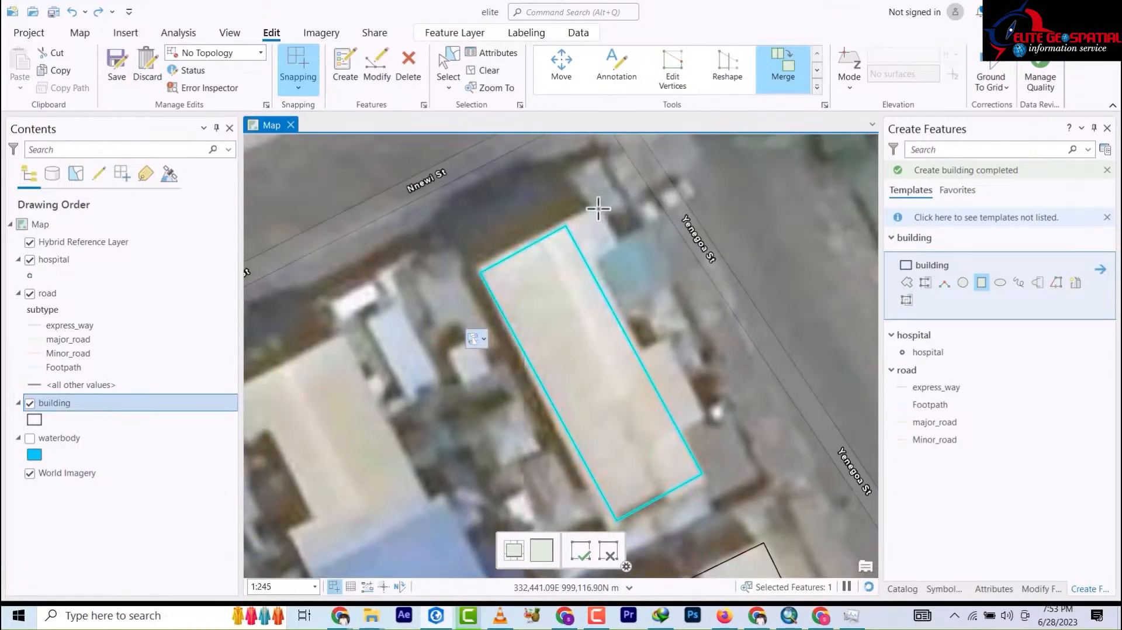
left_click(621, 249)
left_click(583, 273)
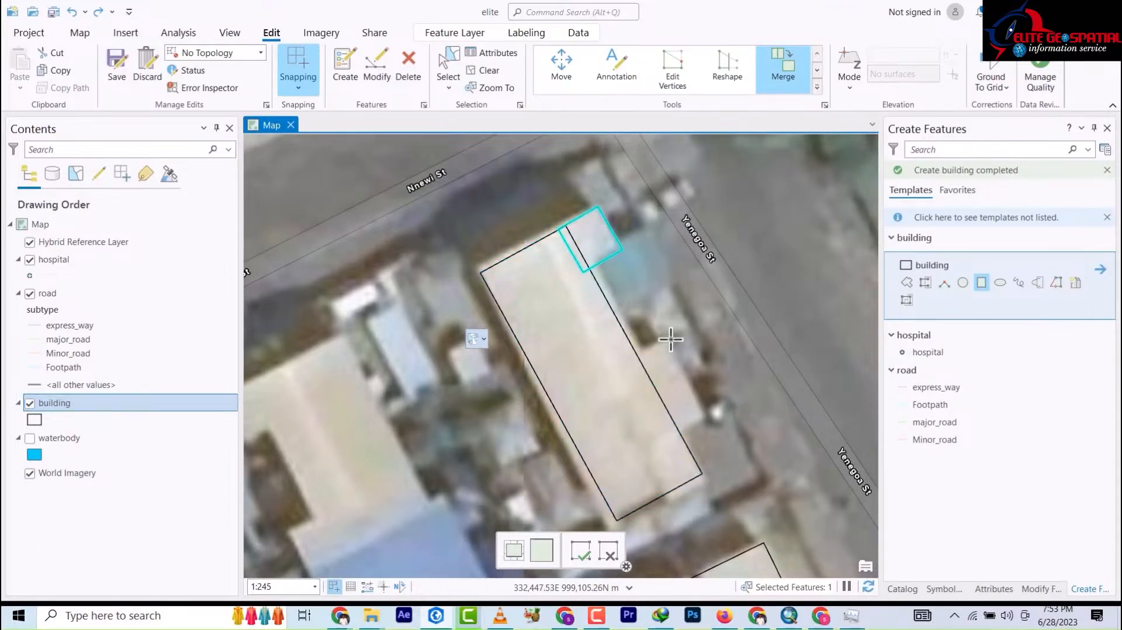
left_click(703, 413)
left_click(655, 438)
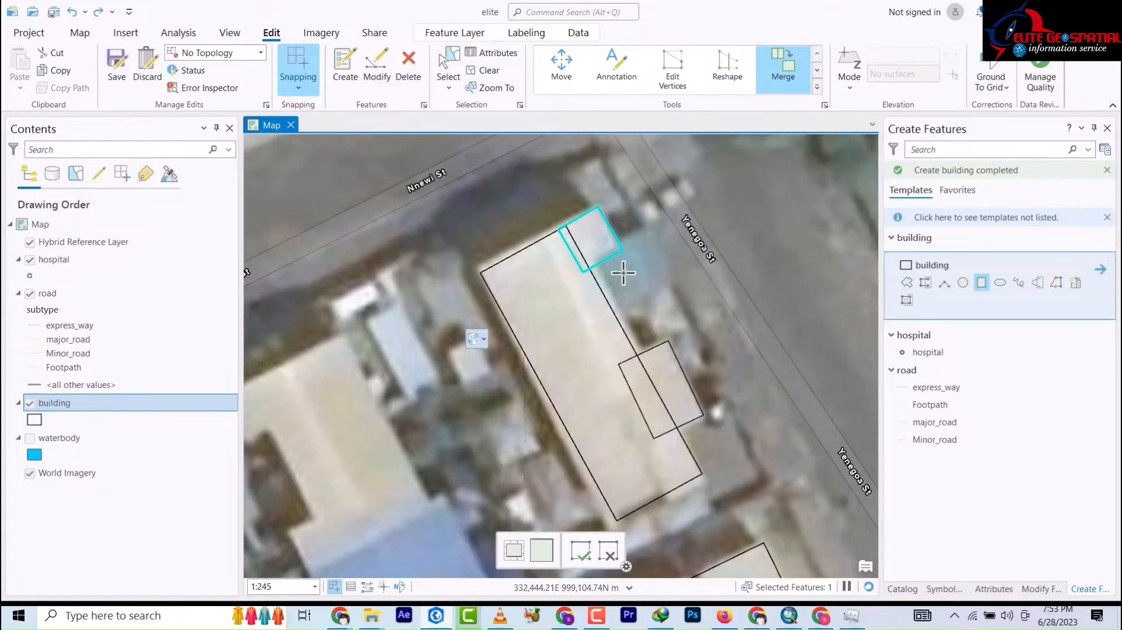
Merge the three overlapping rectangles of the building at Nnewi St and Yenegoa St into one building feature.
scroll(622, 268, "up", 3)
scroll(608, 244, "down", 8)
scroll(604, 239, "up", 5)
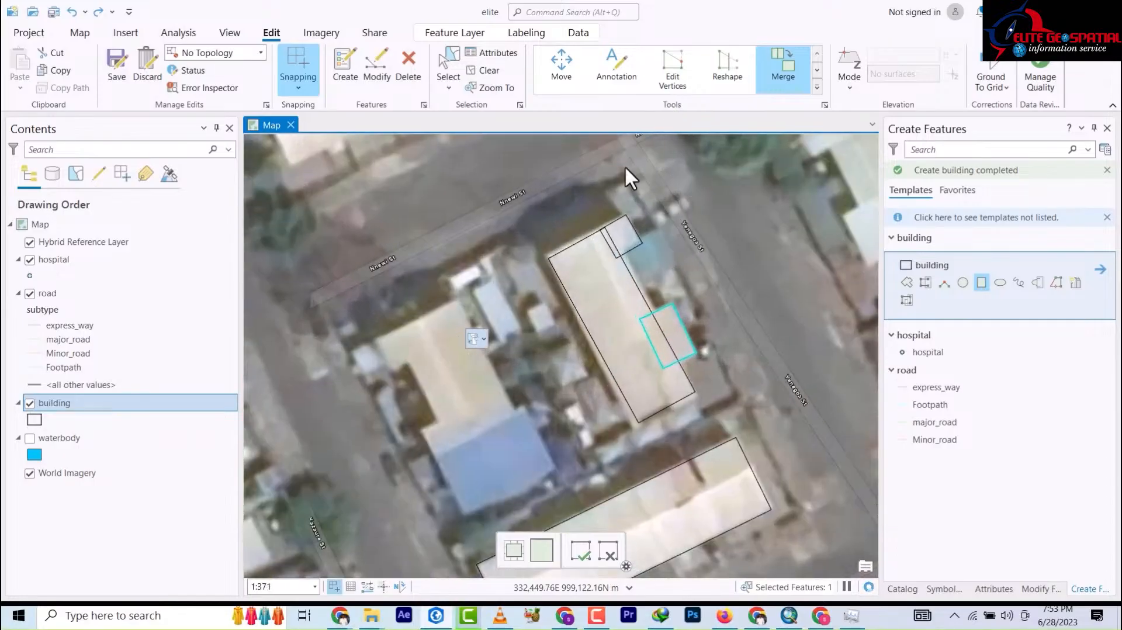
left_click(448, 75)
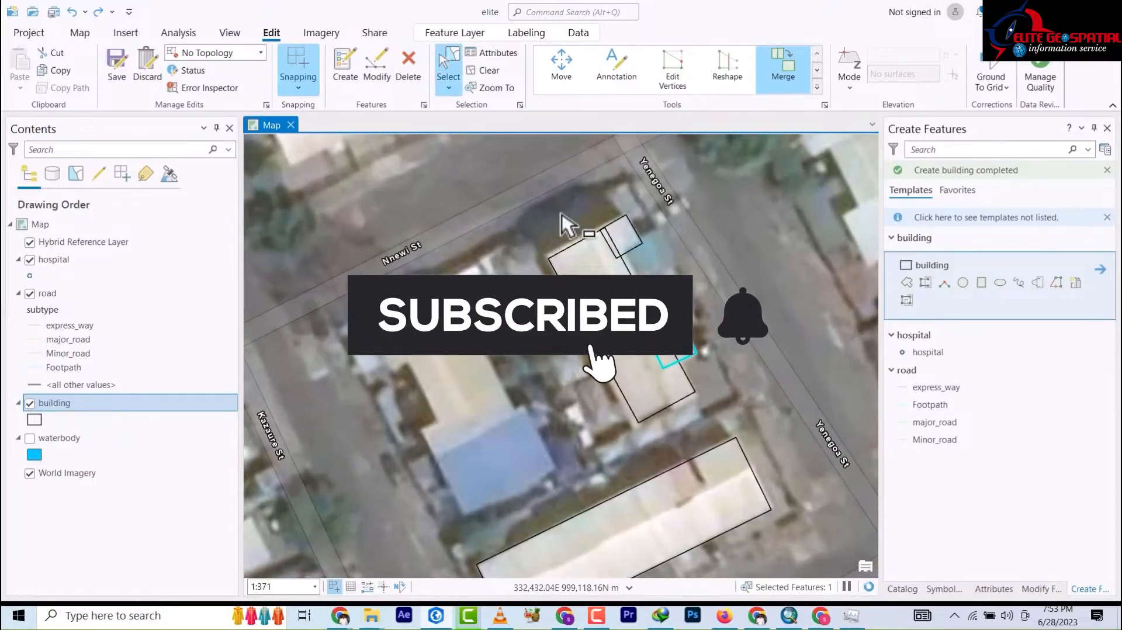
left_click_drag(557, 213, 667, 372)
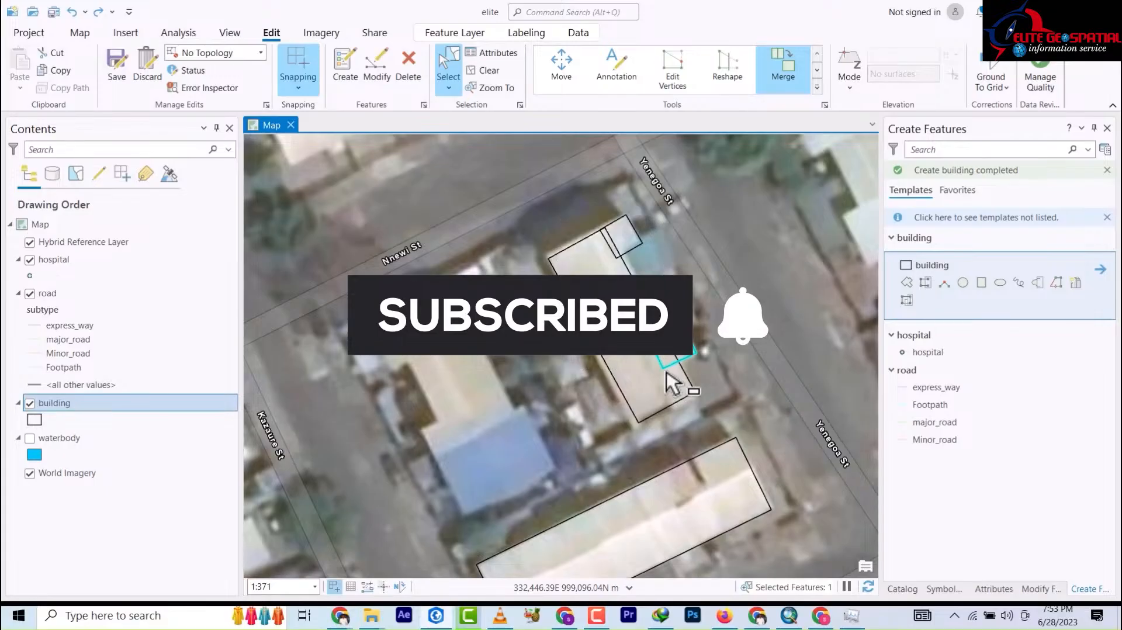
left_click(791, 69)
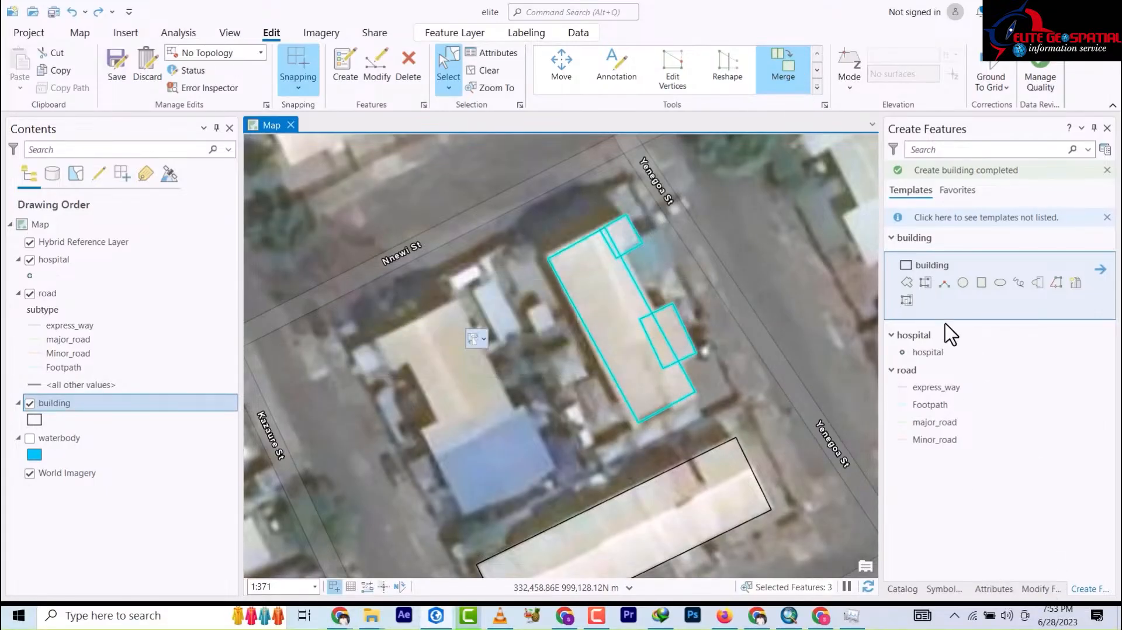
left_click(1091, 568)
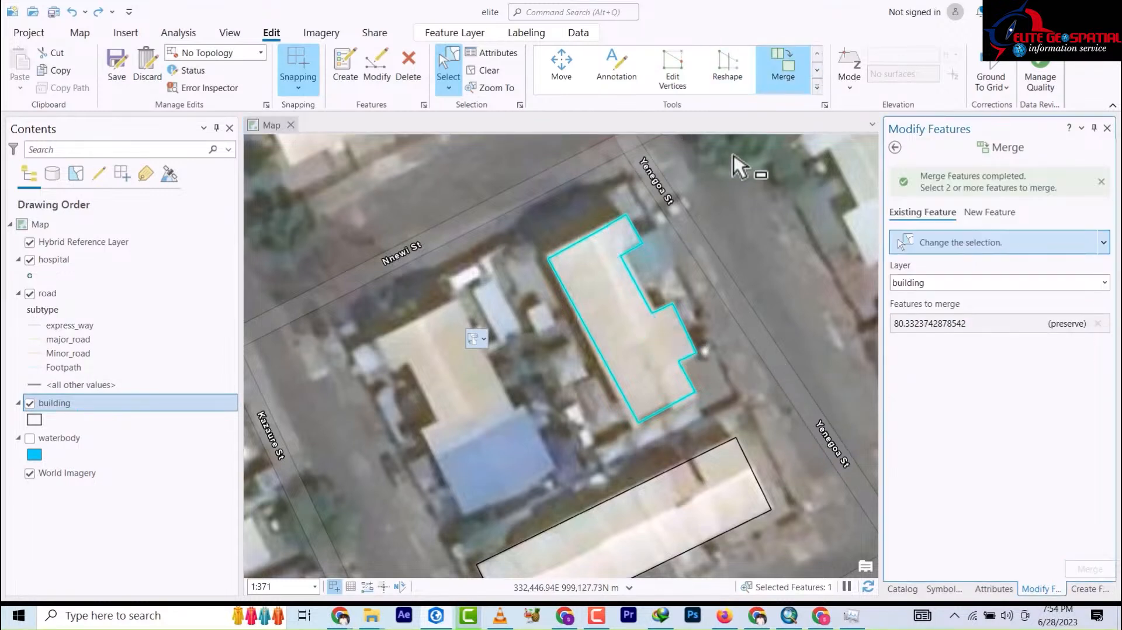
Digitize rectangles for the long building north of Bendel St between Yenegoa St and Jalingo St and the two narrow buildings behind it.
left_click(339, 75)
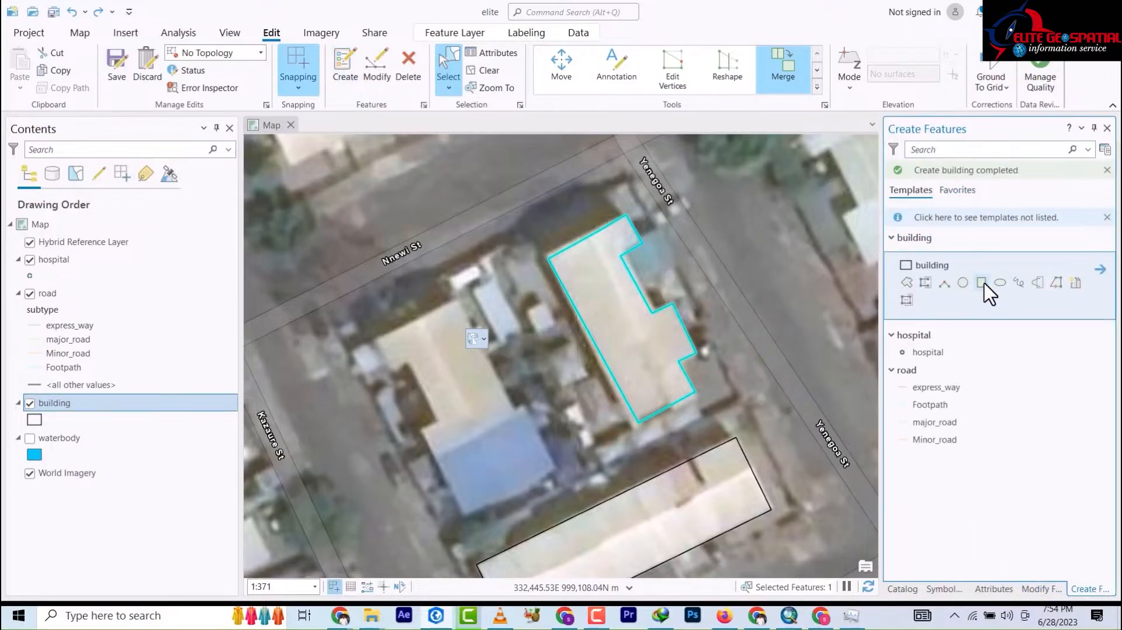
left_click(905, 295)
scroll(737, 263, "down", 2)
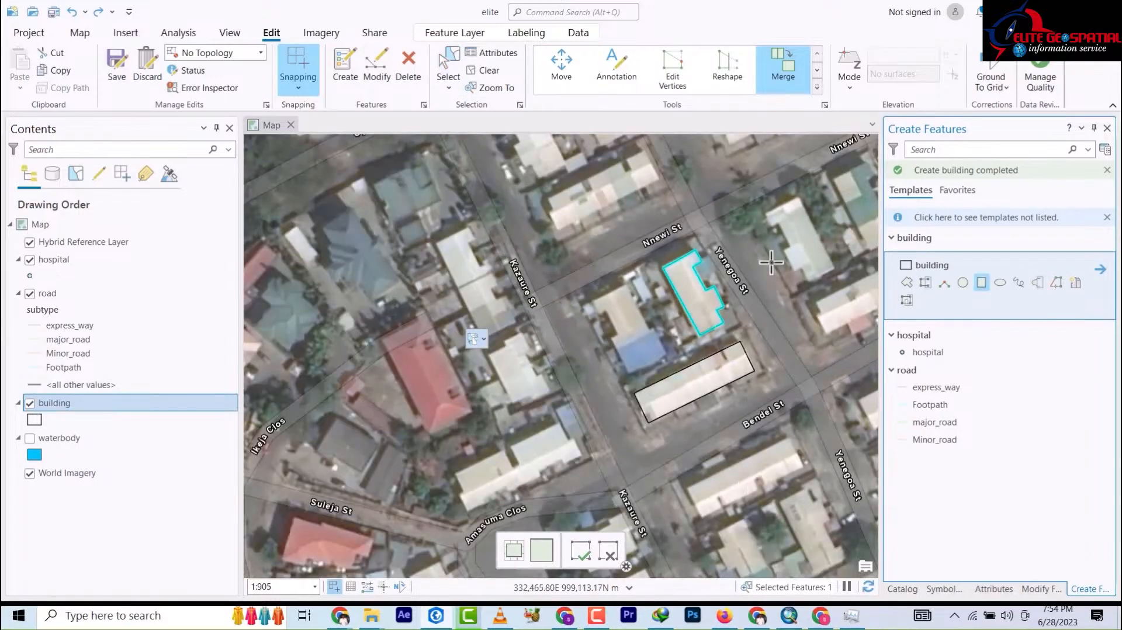
left_click_drag(713, 277, 577, 263)
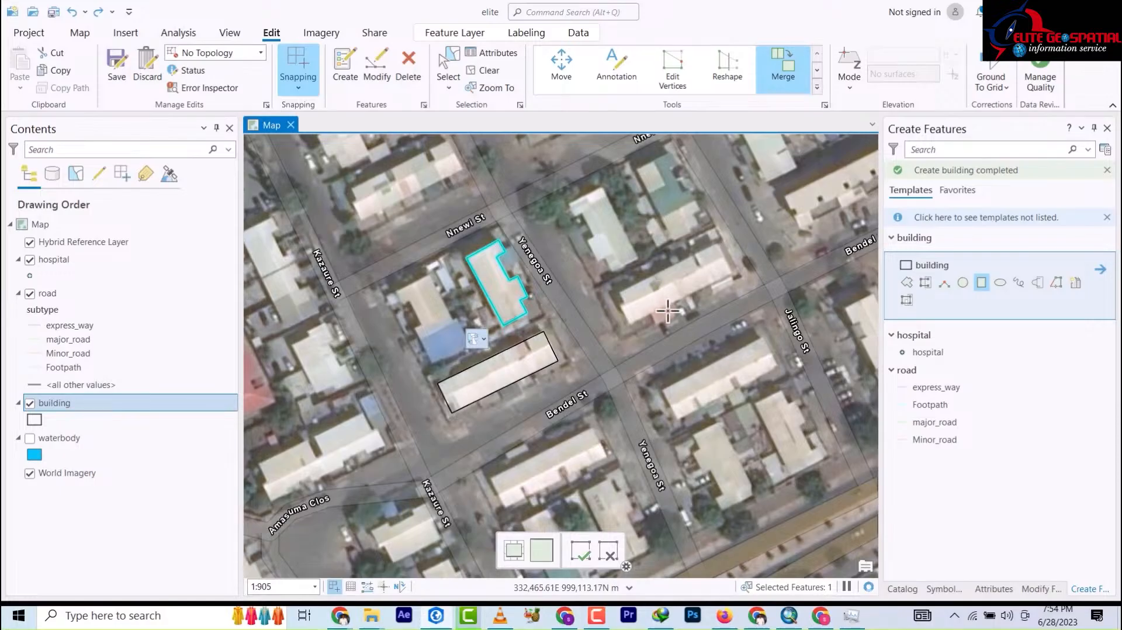
scroll(711, 272, "up", 3)
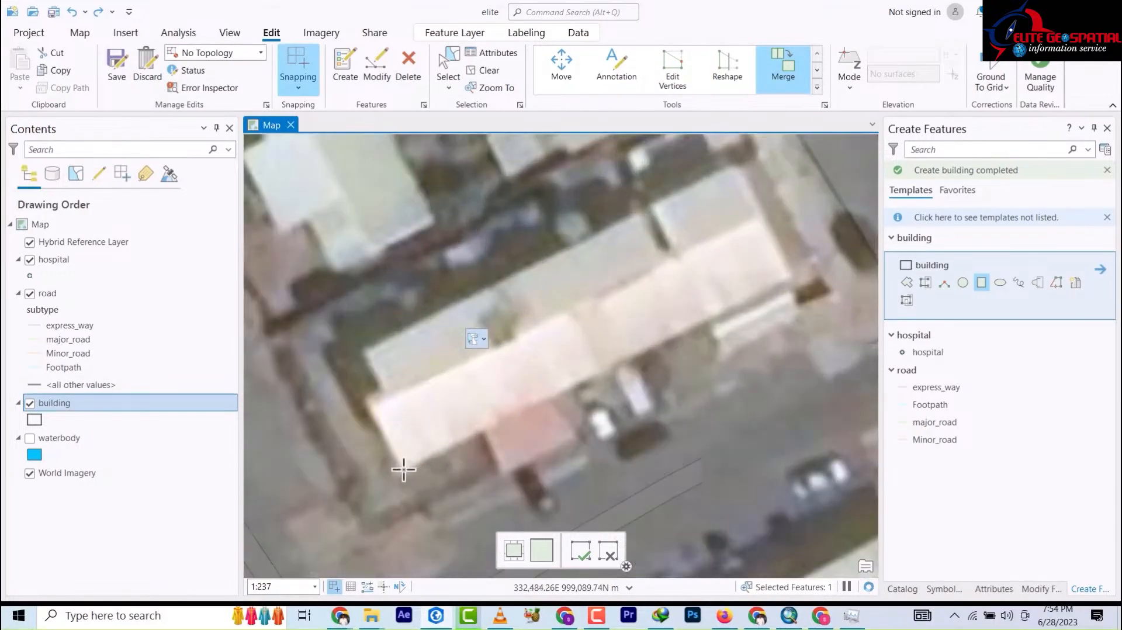
left_click(403, 469)
left_click(788, 279)
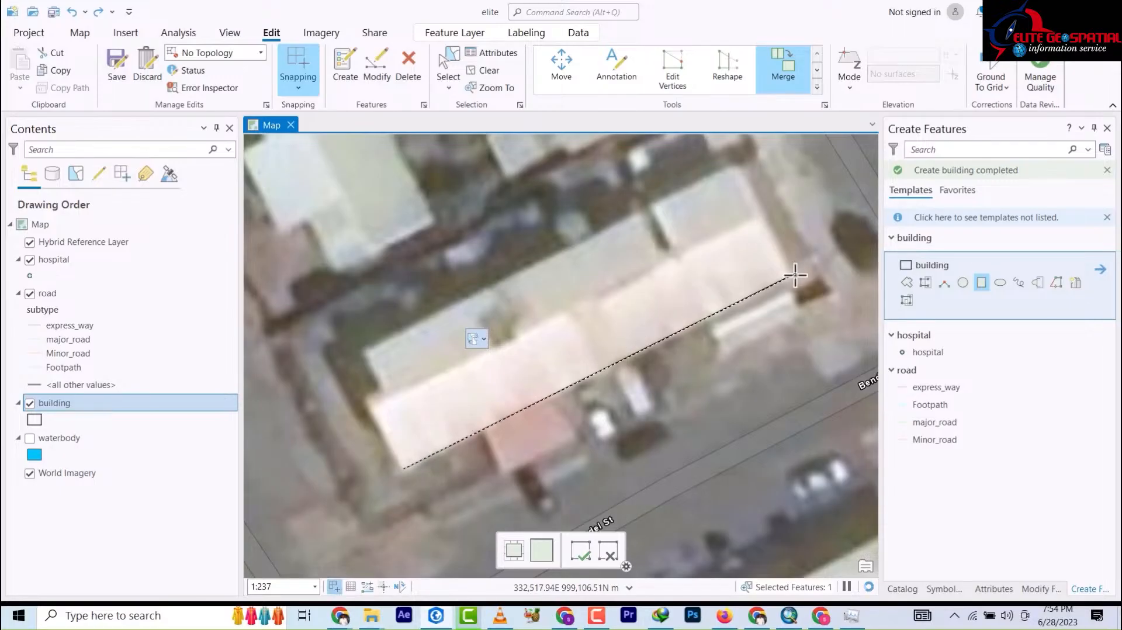
left_click(731, 165)
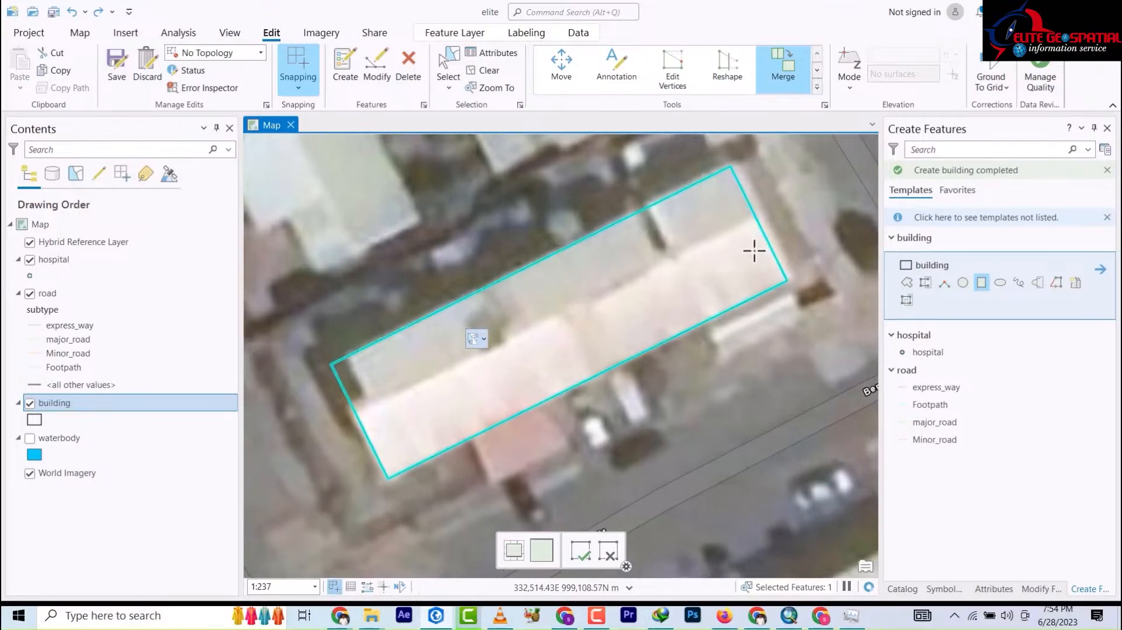
scroll(754, 251, "down", 4)
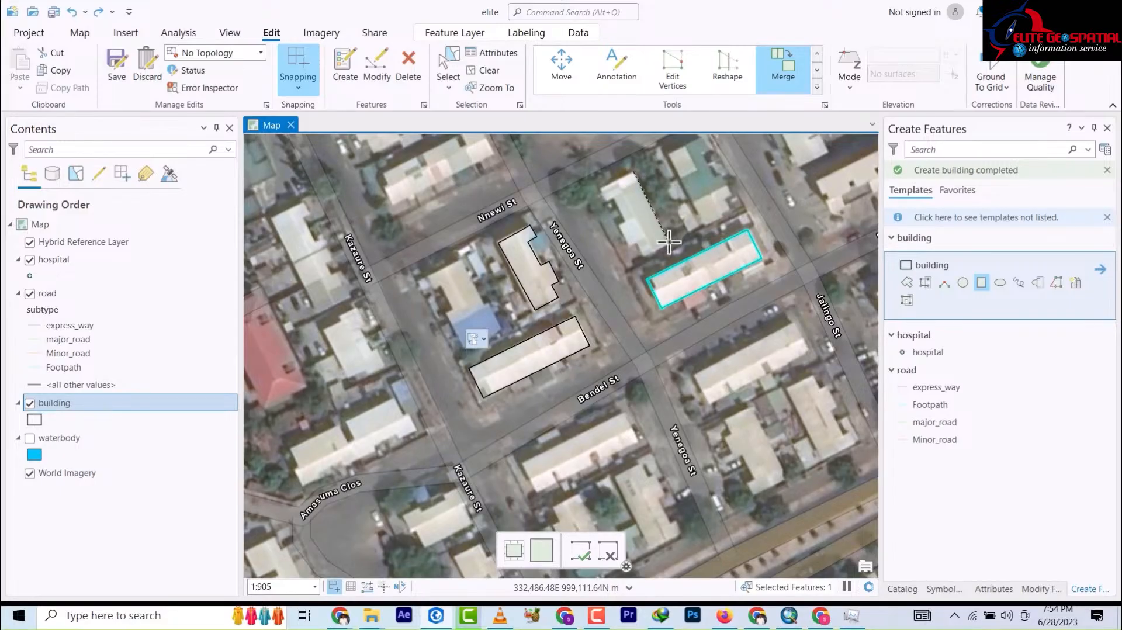
left_click(644, 258)
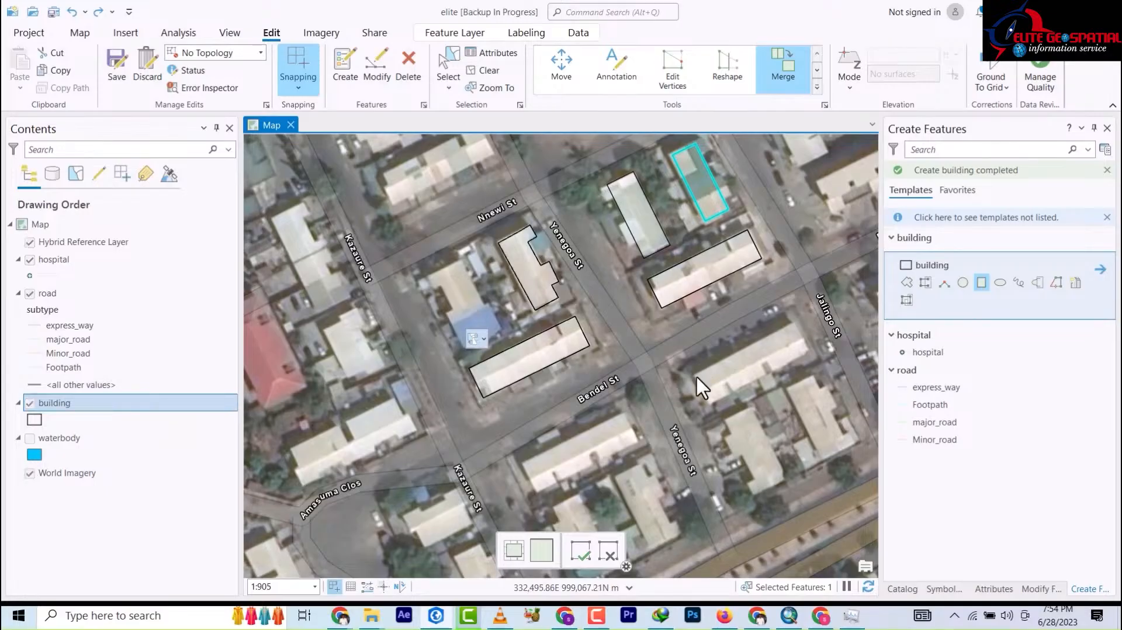
Digitize rectangles for the two long buildings along the south side of Bendel St and the narrow building behind the eastern one.
left_click(795, 322)
left_click(809, 354)
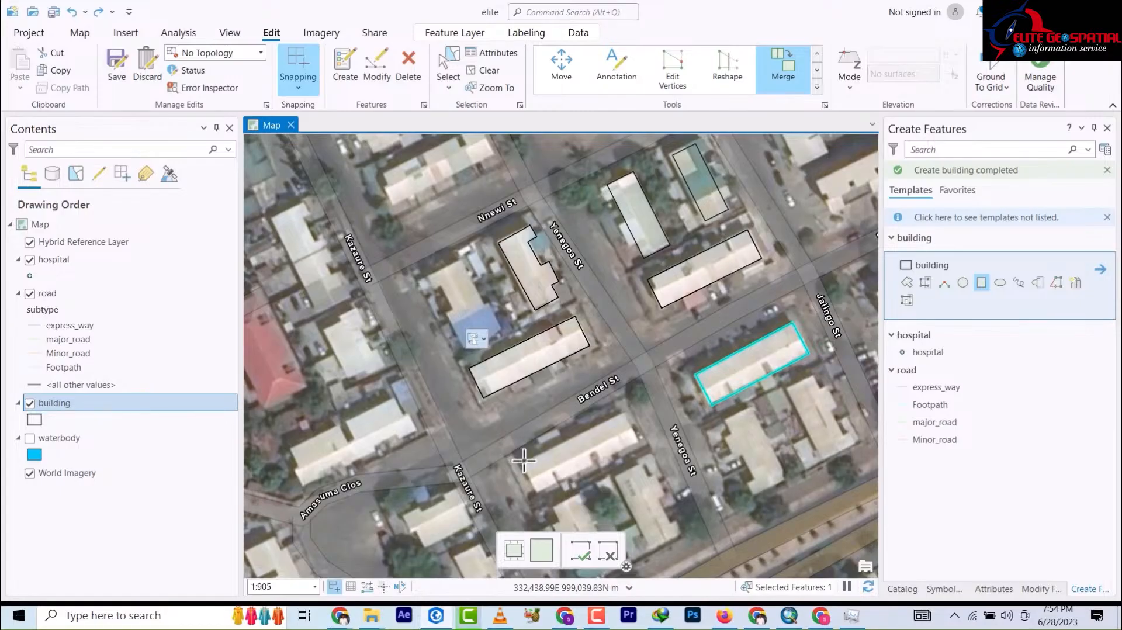
left_click(624, 412)
left_click(639, 443)
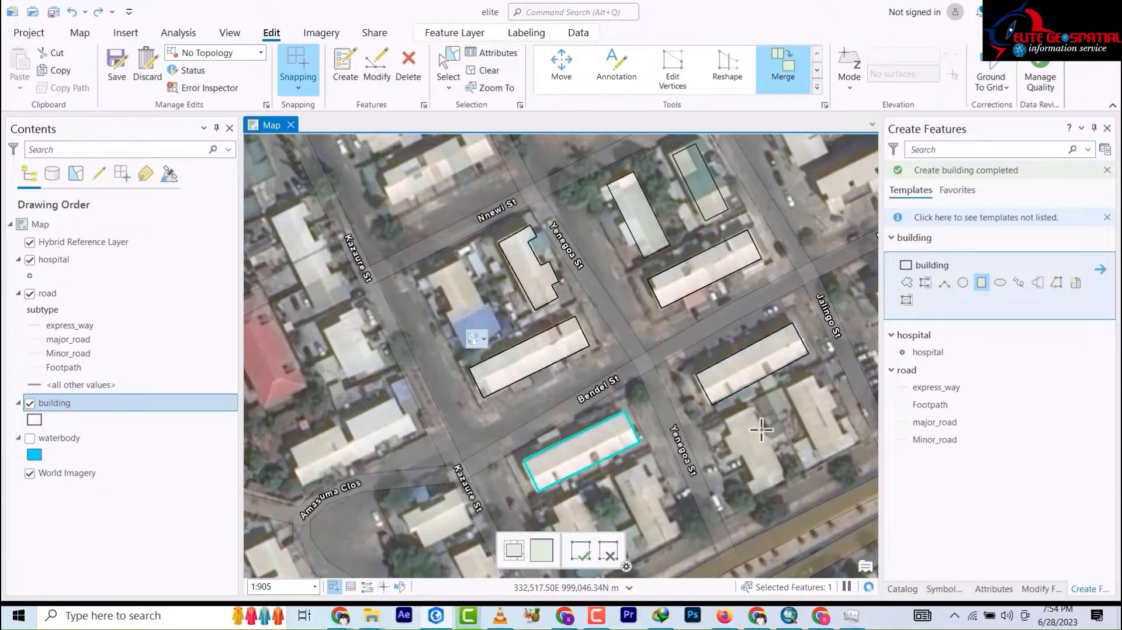
left_click(787, 479)
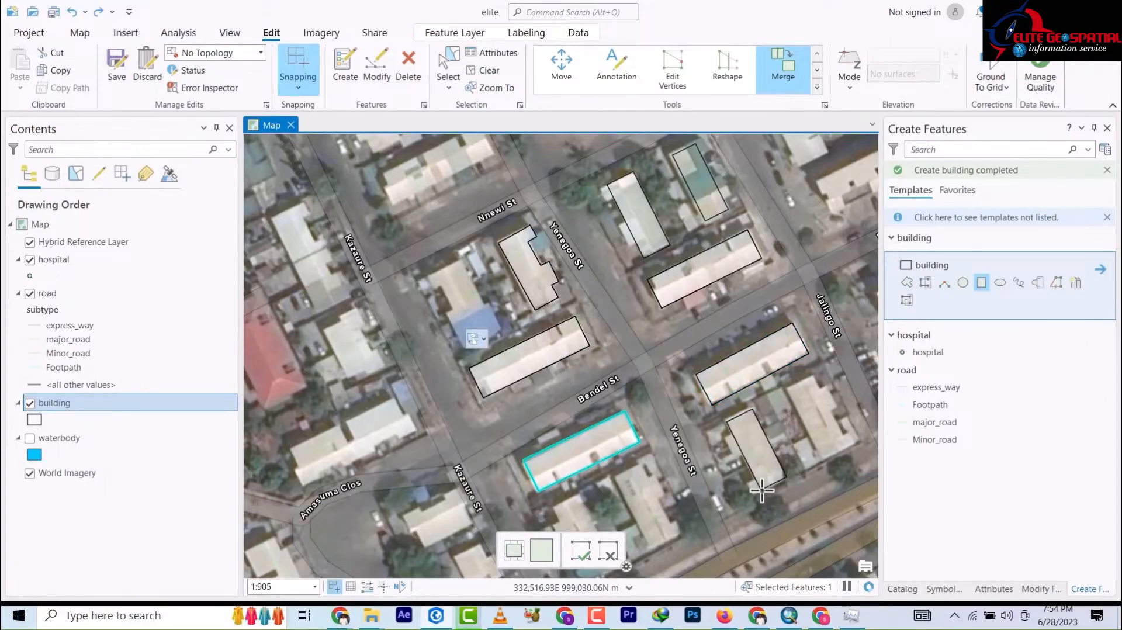
left_click(761, 491)
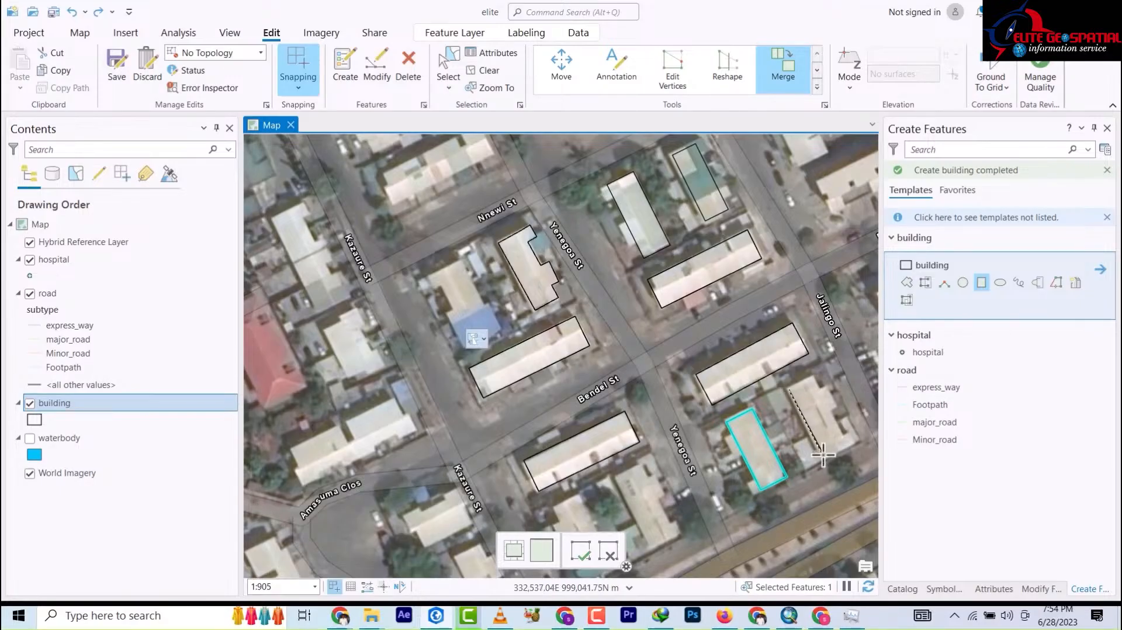
Complete the rectangle for the easternmost narrow building behind the long building south of Bendel St.
left_click(855, 443)
Digitize overlapping rectangles for the north and east wings of the courtyard building beside the bare sports field southeast of Ibadan St.
scroll(677, 321, "down", 3)
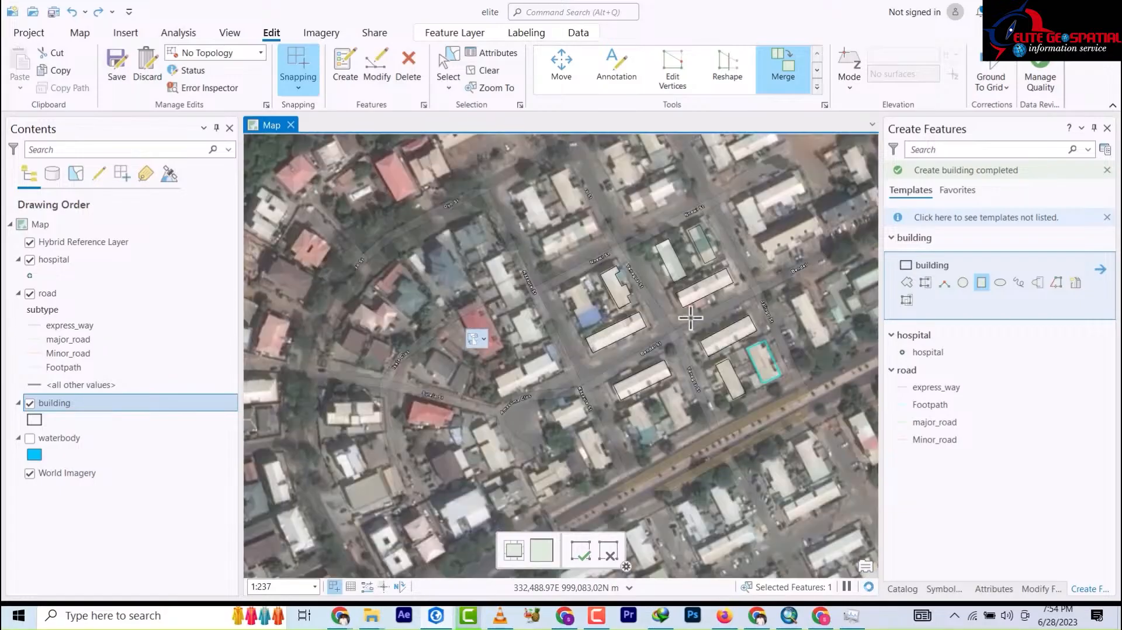
scroll(690, 319, "down", 5)
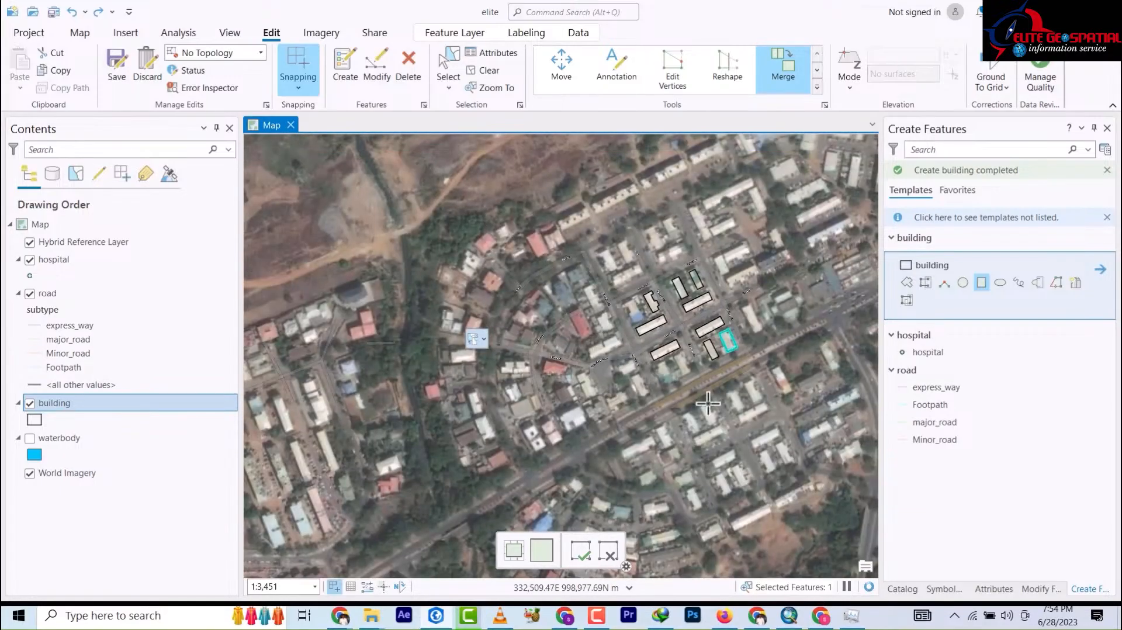
left_click_drag(707, 403, 605, 276)
left_click_drag(808, 369, 626, 246)
left_click_drag(777, 430, 591, 251)
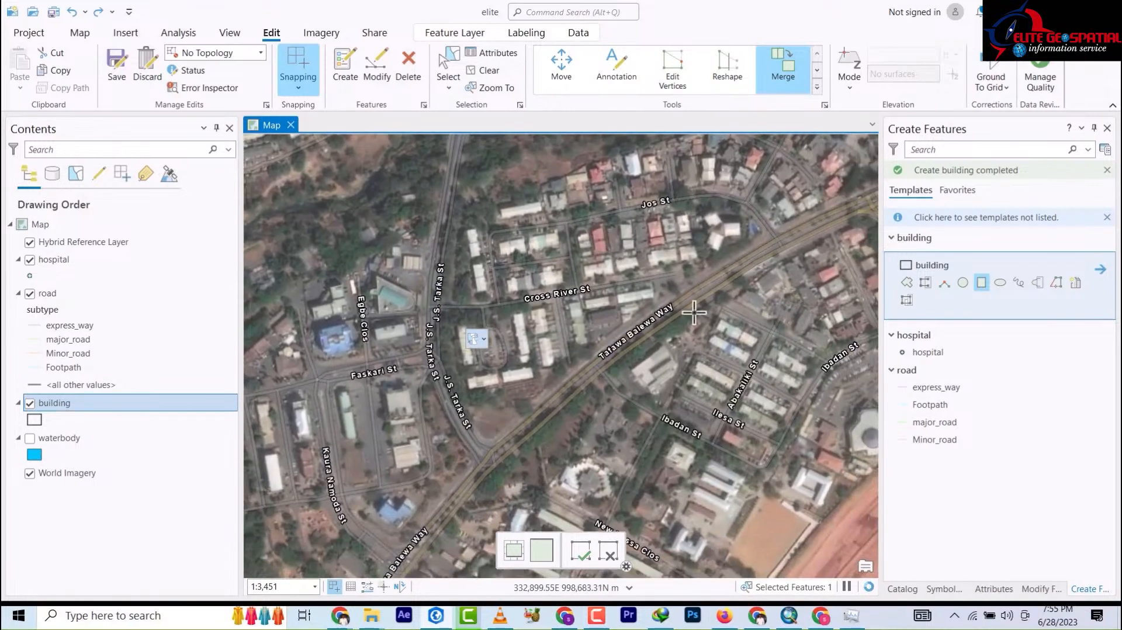
left_click_drag(734, 339, 590, 235)
scroll(681, 428, "down", 3)
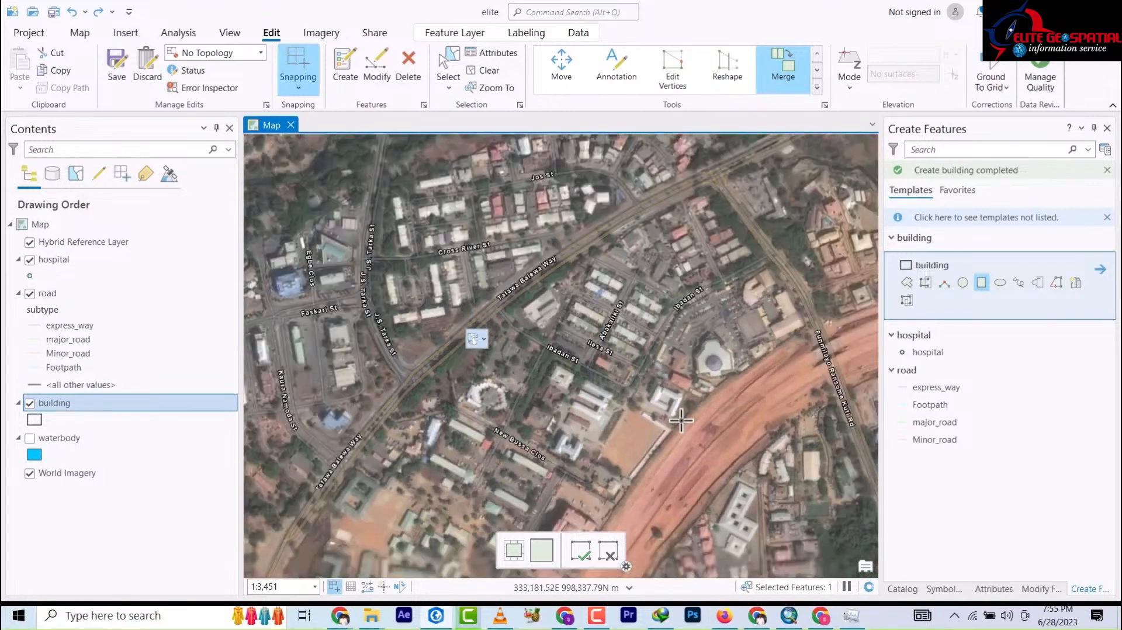
scroll(681, 428, "up", 3)
scroll(672, 434, "up", 4)
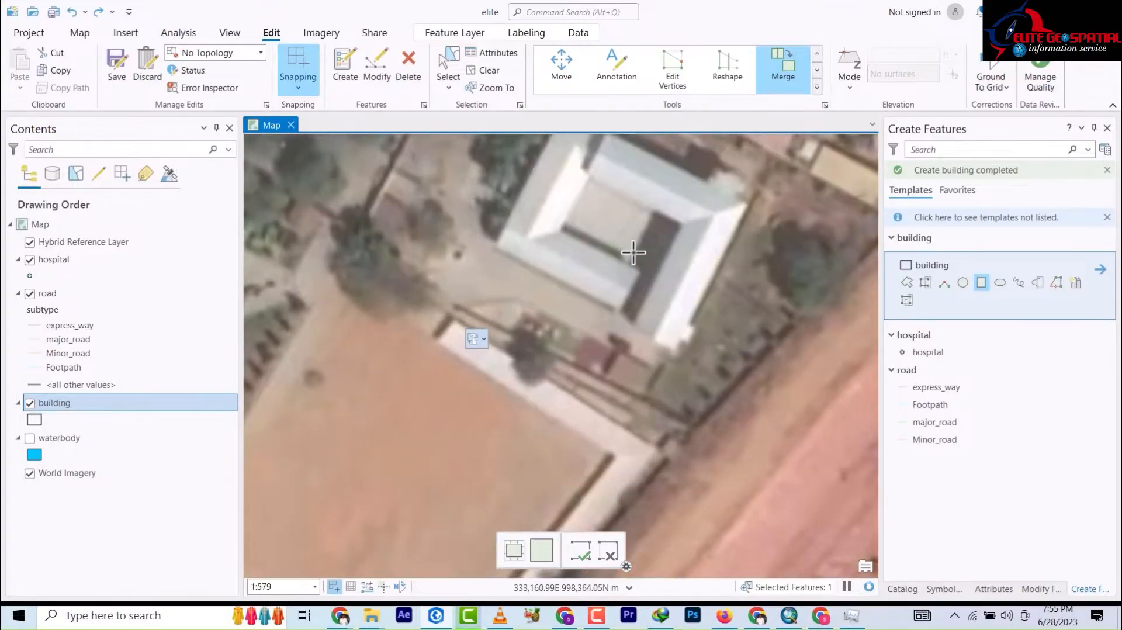
left_click_drag(633, 252, 613, 286)
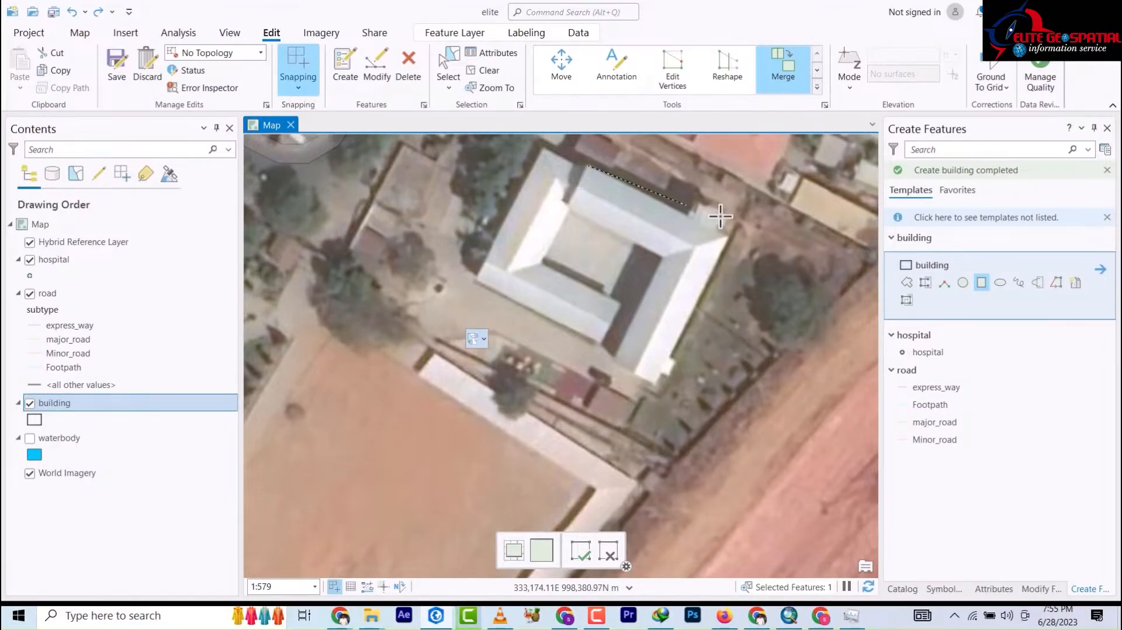
left_click(730, 239)
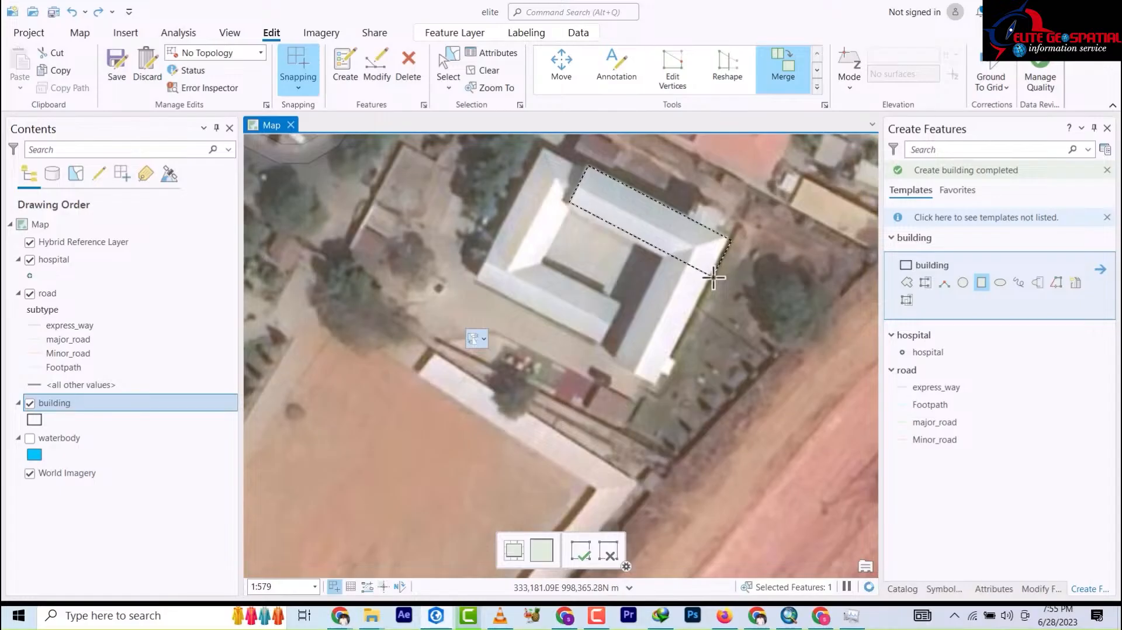
left_click(713, 279)
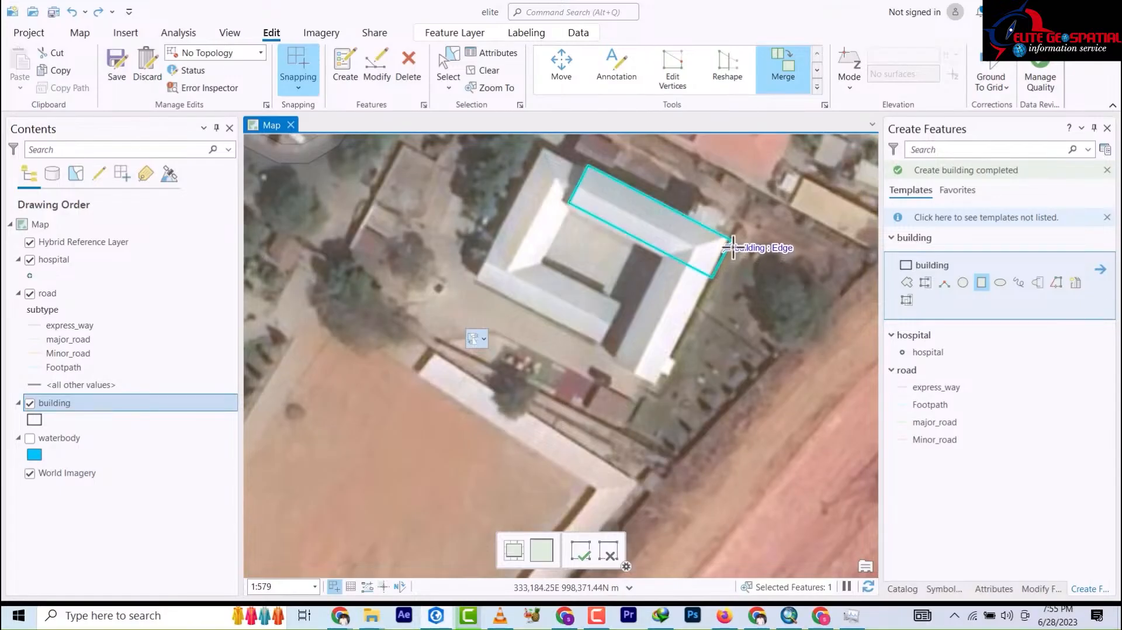
left_click(658, 386)
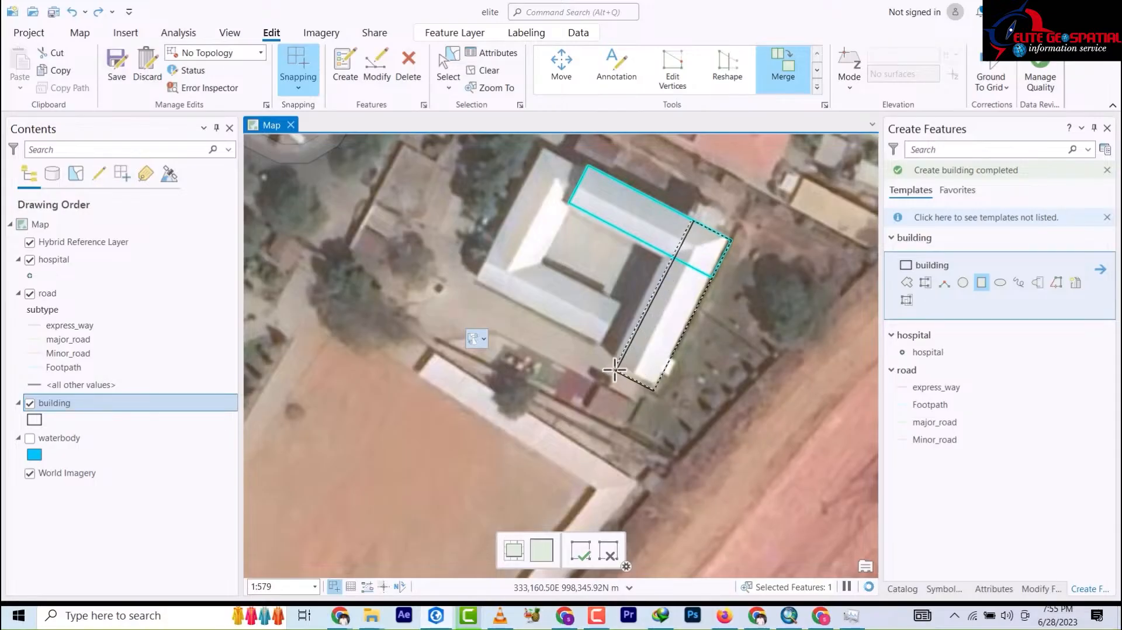
left_click(615, 368)
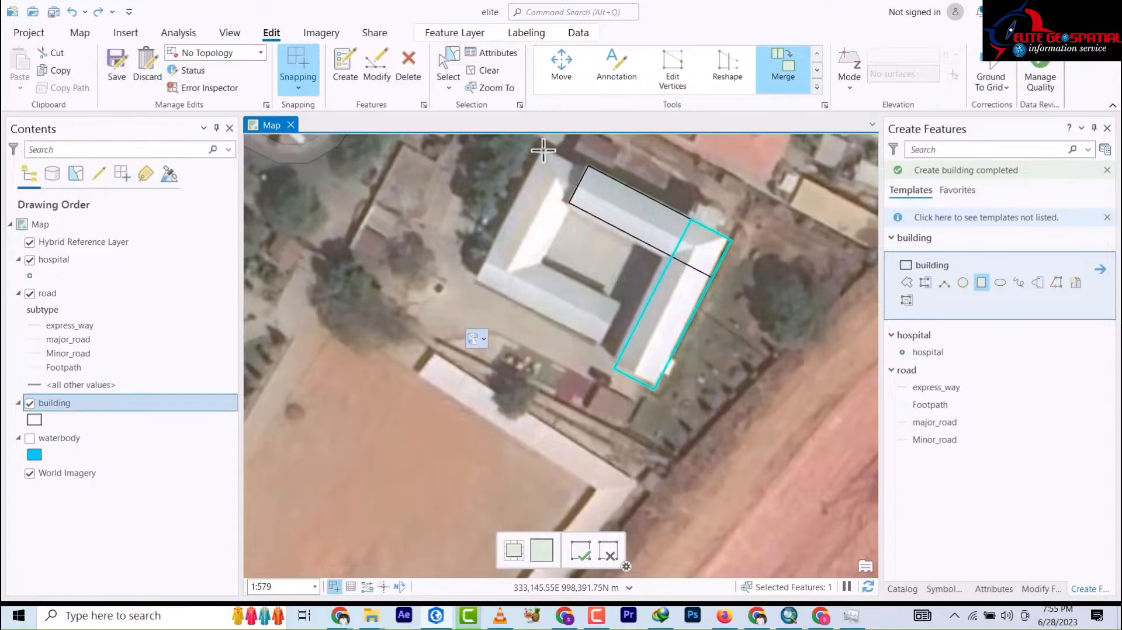
Digitize rectangles for the west and south wings of the courtyard building and for the block inside its courtyard.
left_click(543, 150)
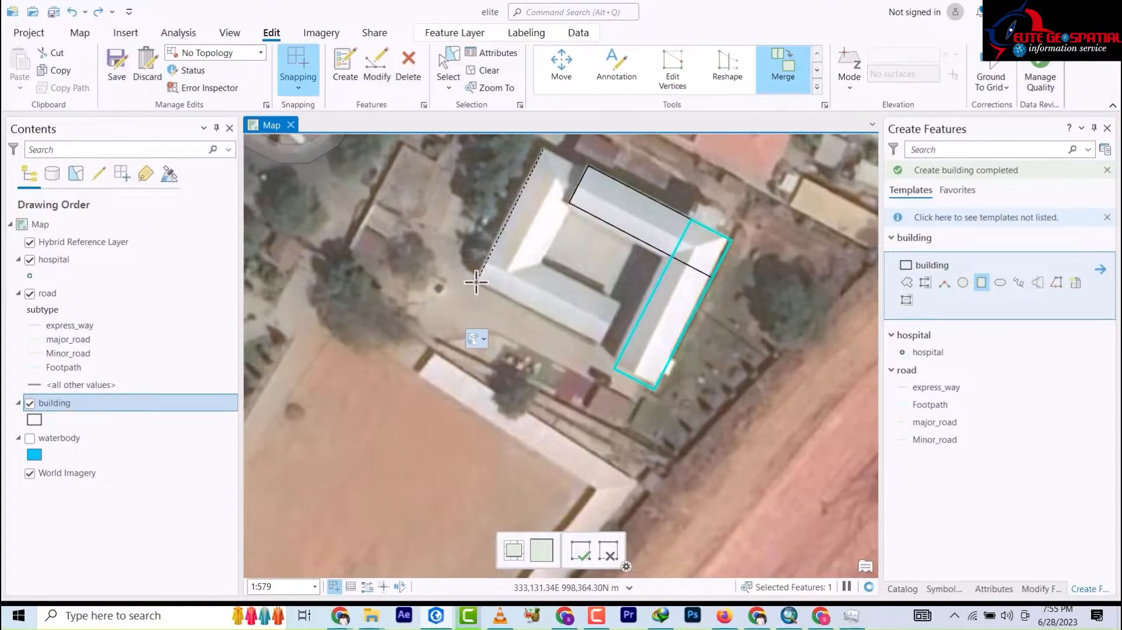
left_click(477, 279)
left_click(514, 296)
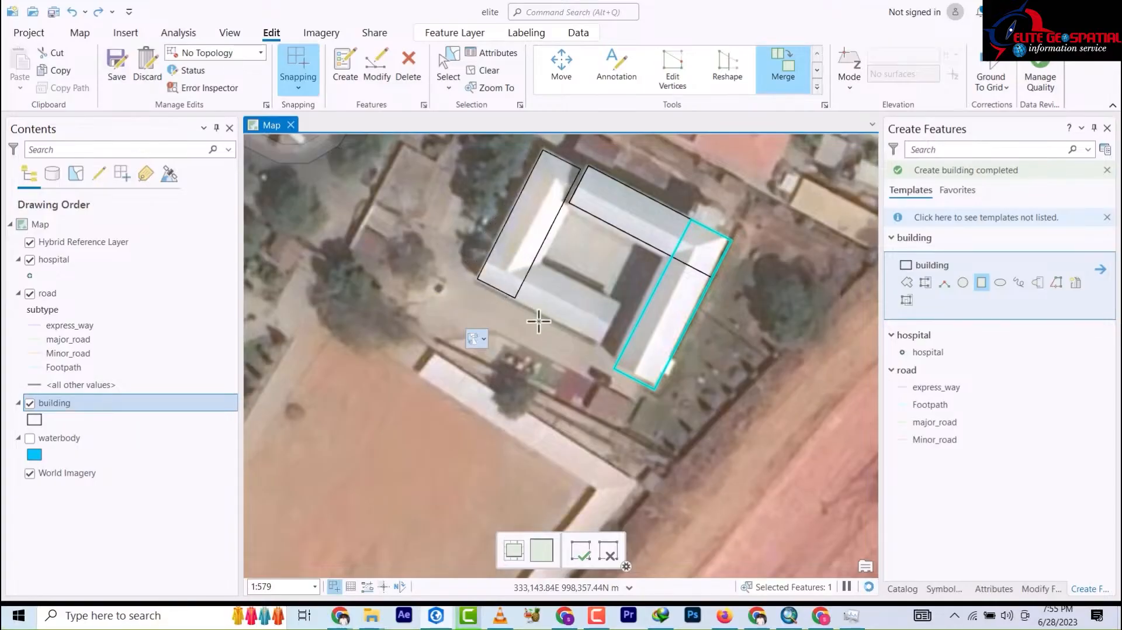
left_click(476, 279)
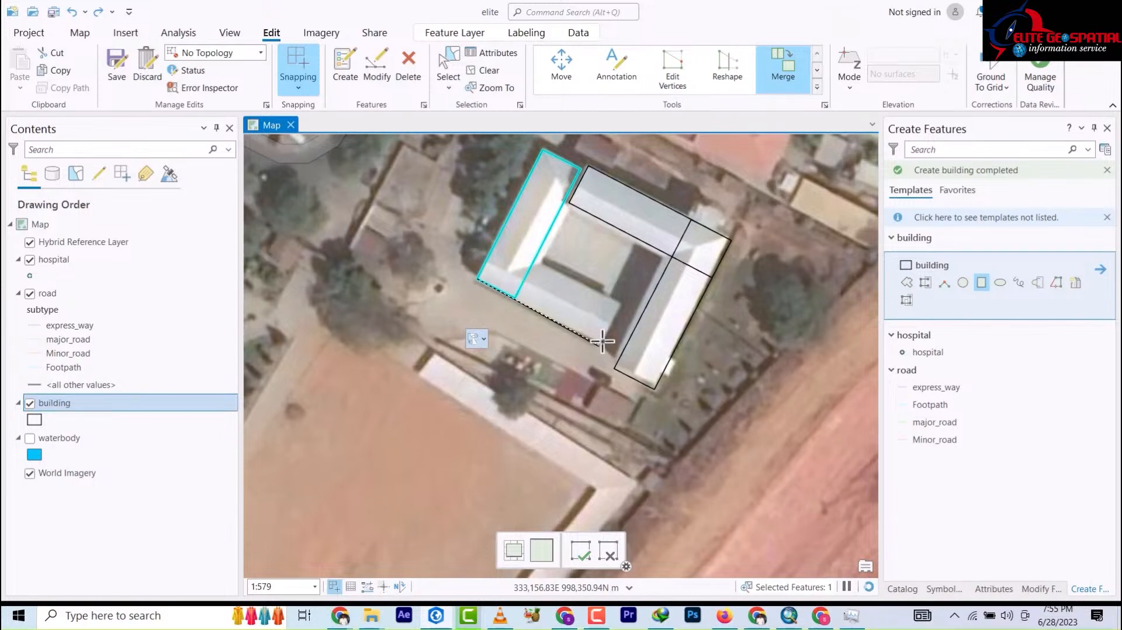
left_click(604, 340)
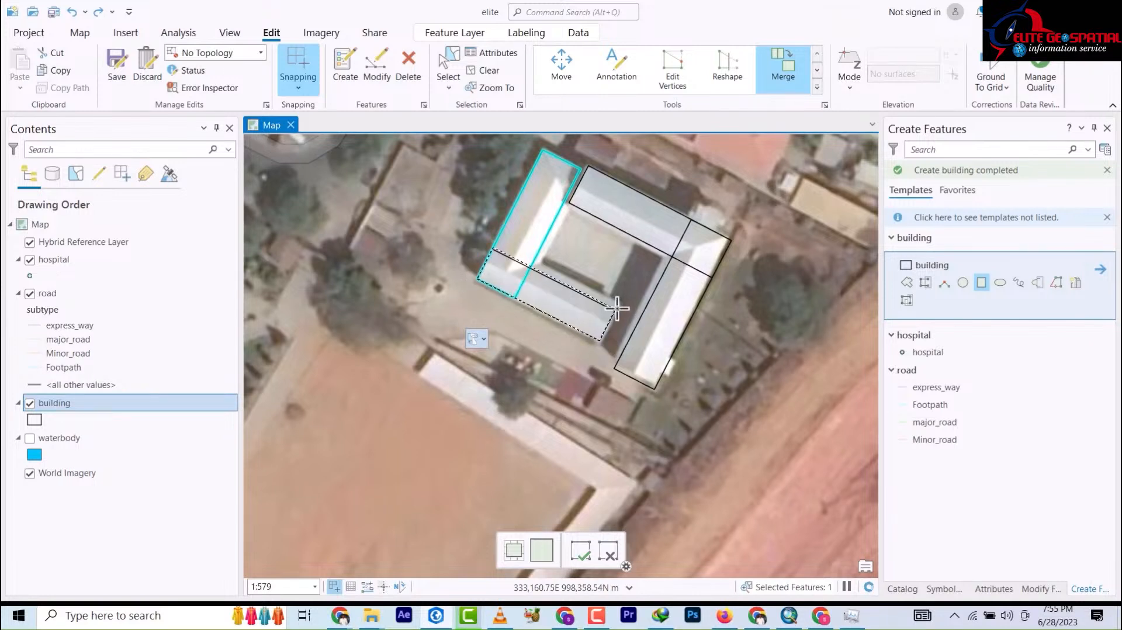
left_click(606, 303)
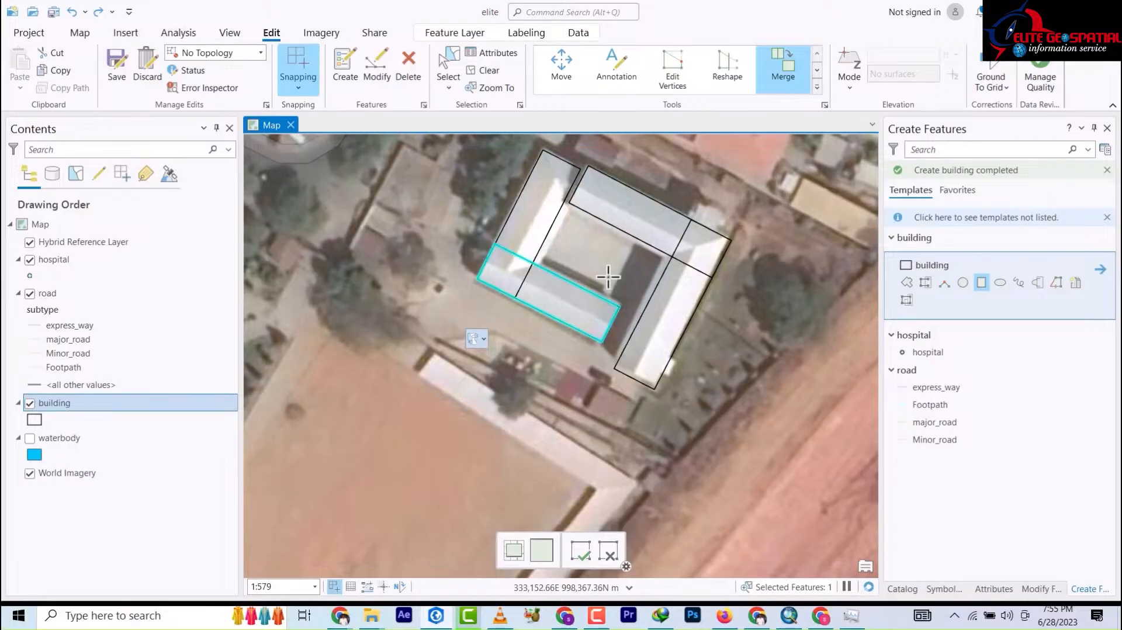
left_click(537, 255)
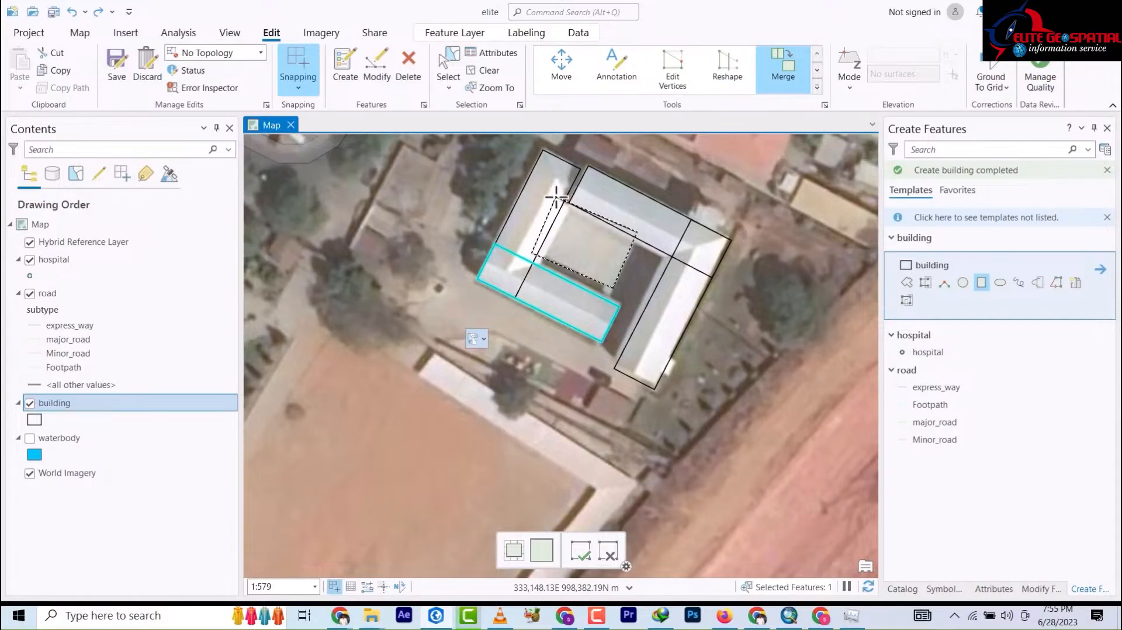
left_click(555, 198)
Select the five overlapping rectangles of the courtyard building and merge them into one building feature.
scroll(643, 333, "down", 3)
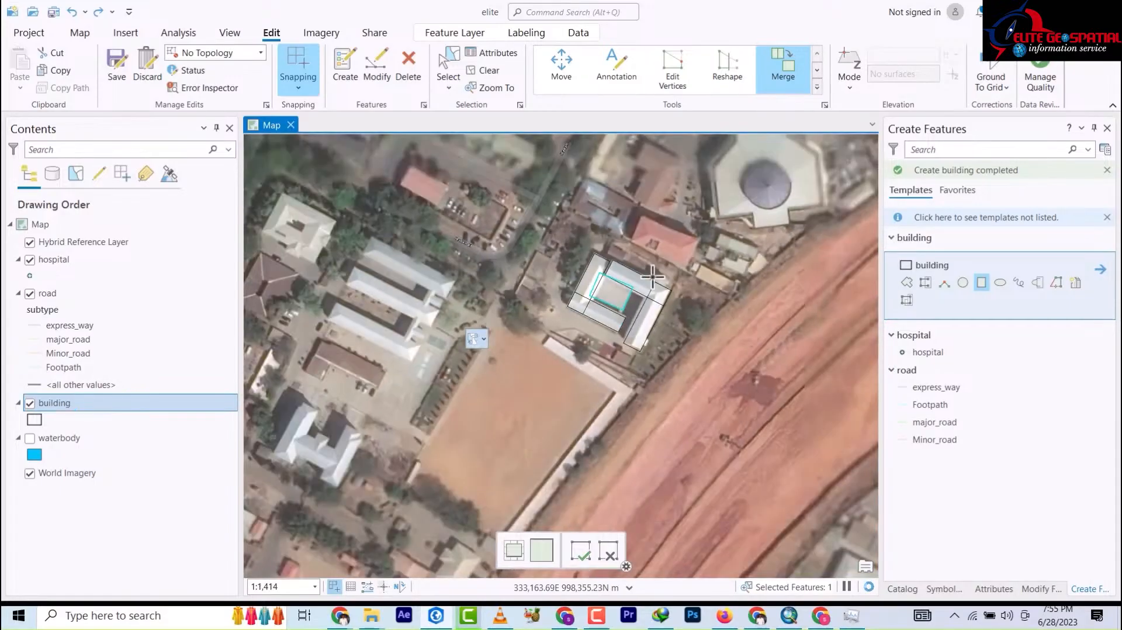
left_click(447, 69)
left_click_drag(567, 225, 611, 263)
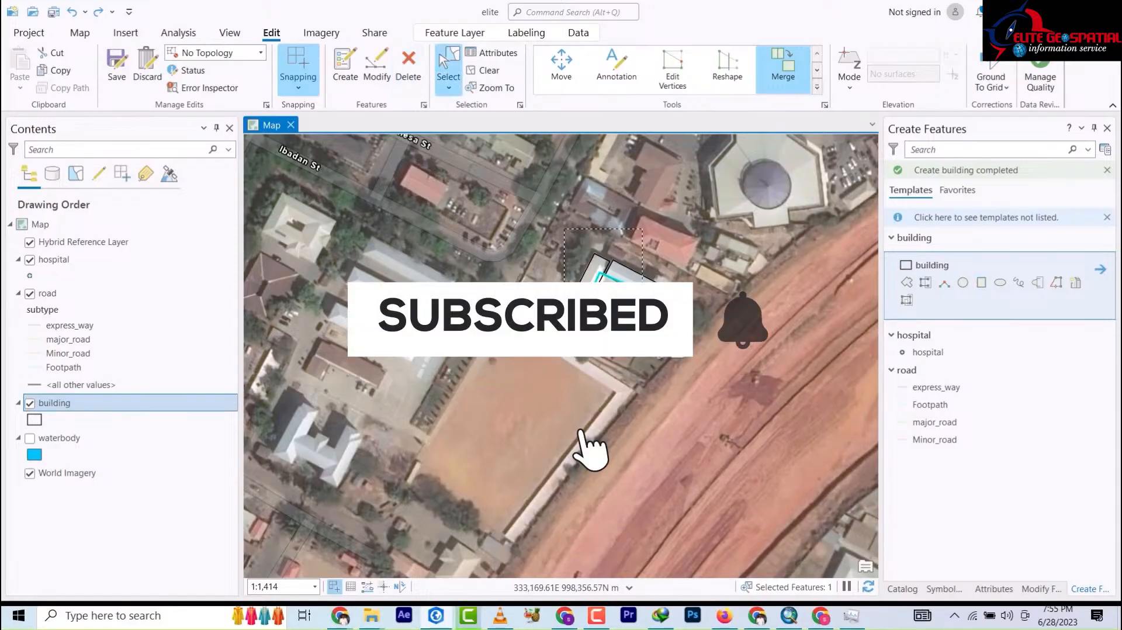
left_click(783, 74)
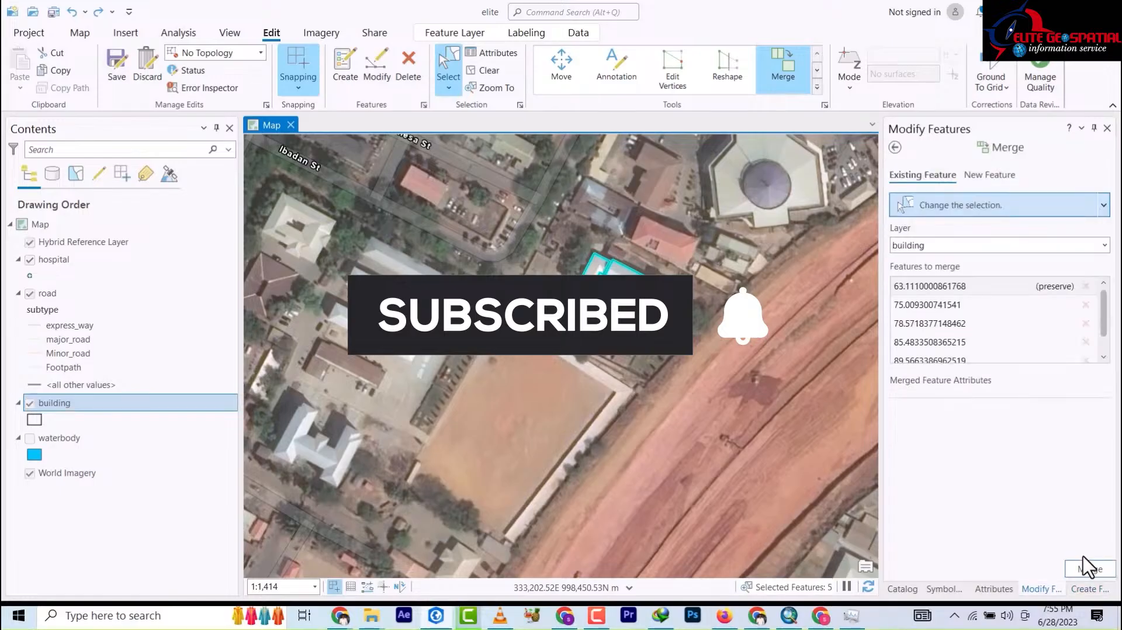
left_click(1090, 569)
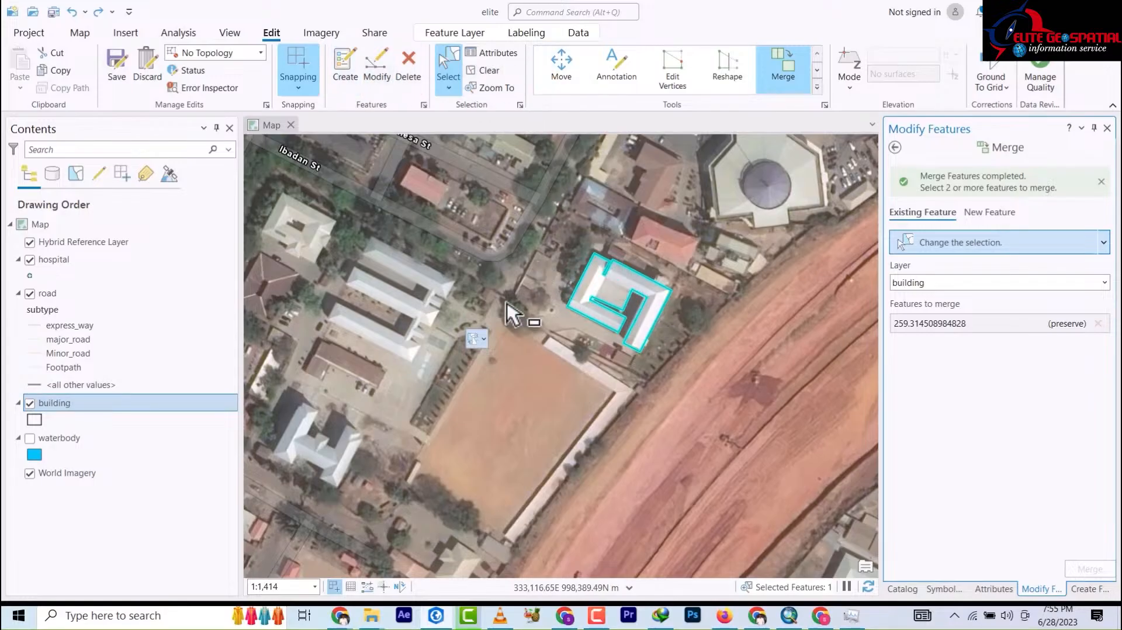
Digitize a rectangle for each of the three long parallel blocks south of Ibadan St, west of the sports field.
scroll(325, 261, "down", 3)
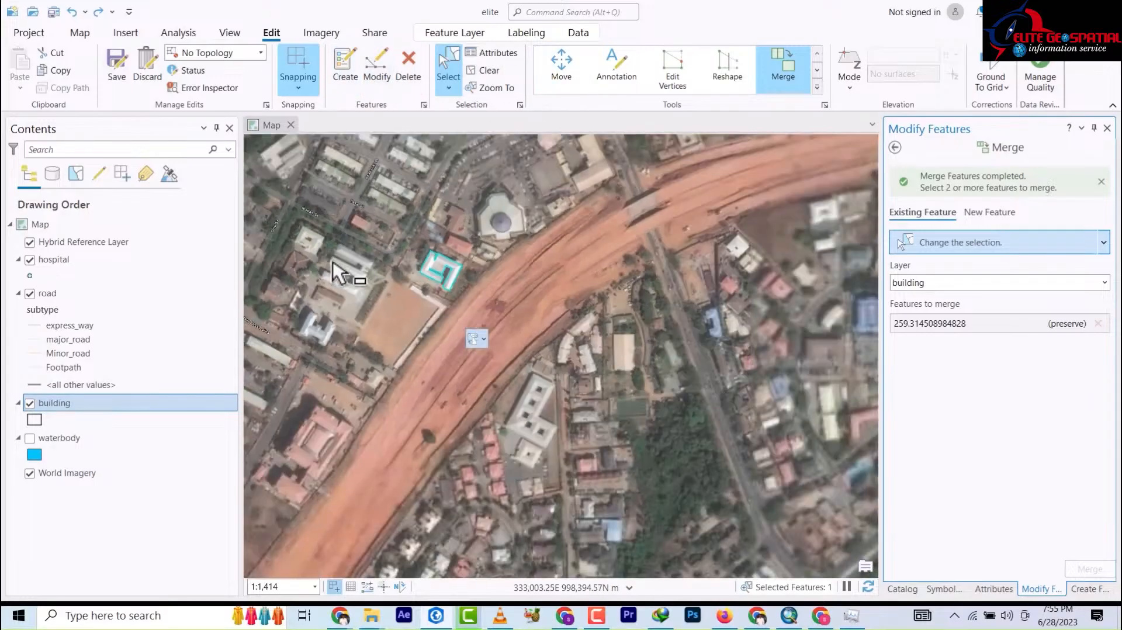
scroll(330, 266, "up", 5)
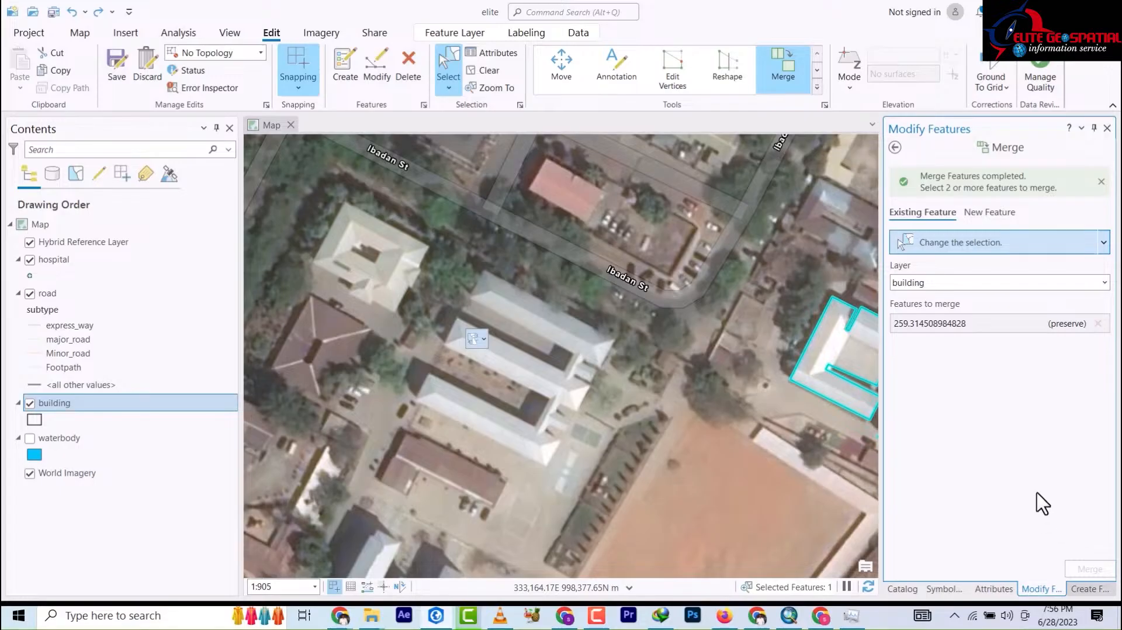
left_click(1090, 589)
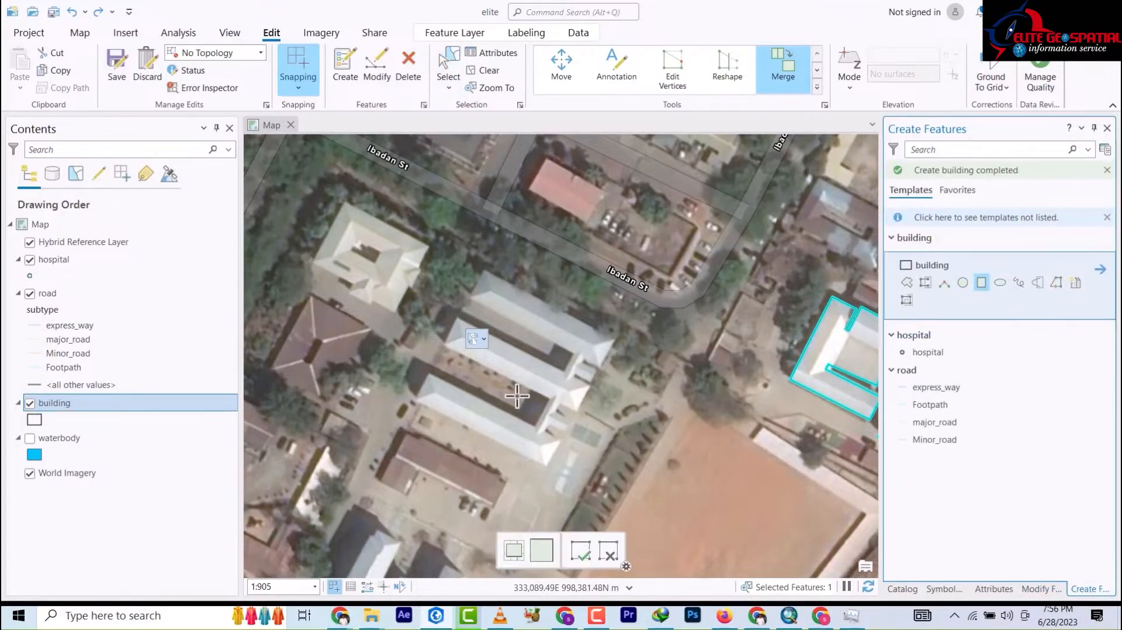
scroll(453, 455, "down", 2)
scroll(444, 456, "up", 4)
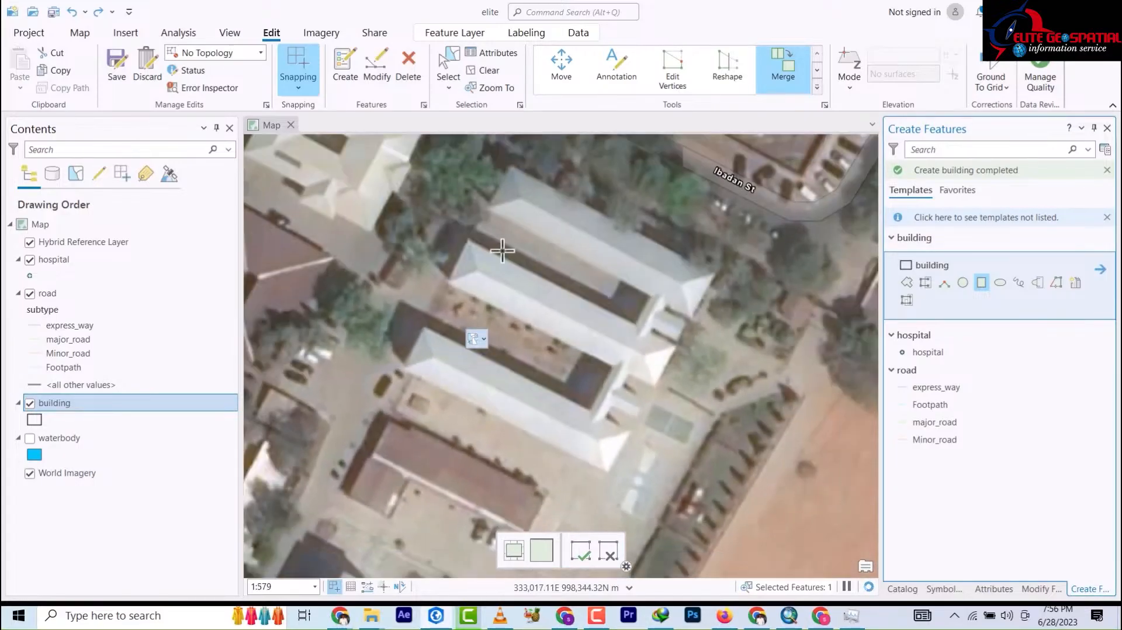
left_click(512, 168)
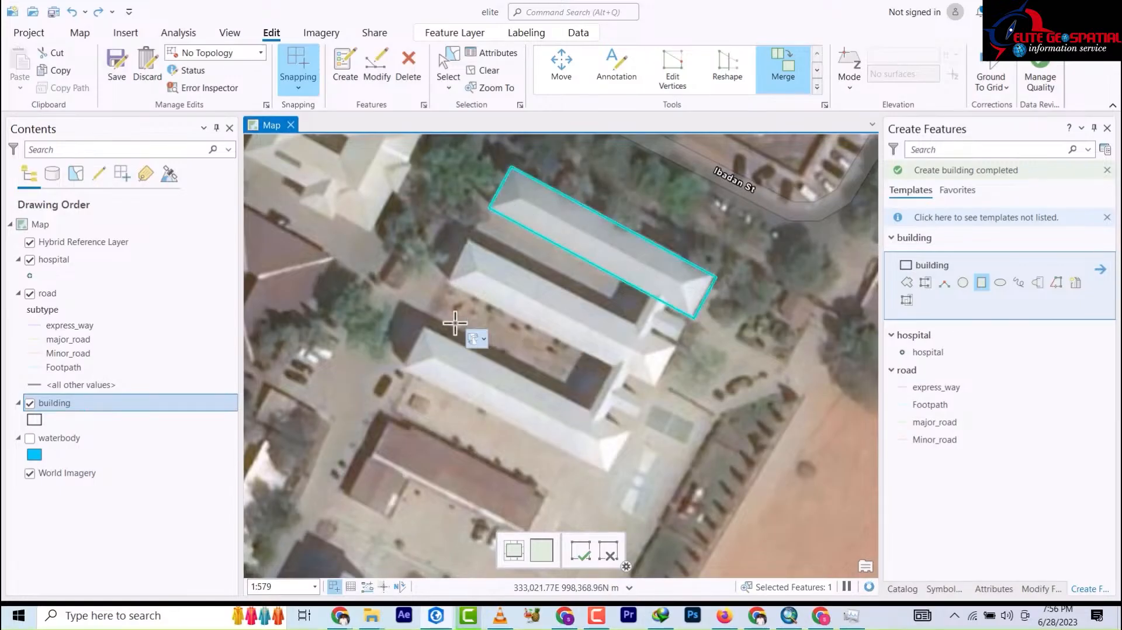
left_click(401, 371)
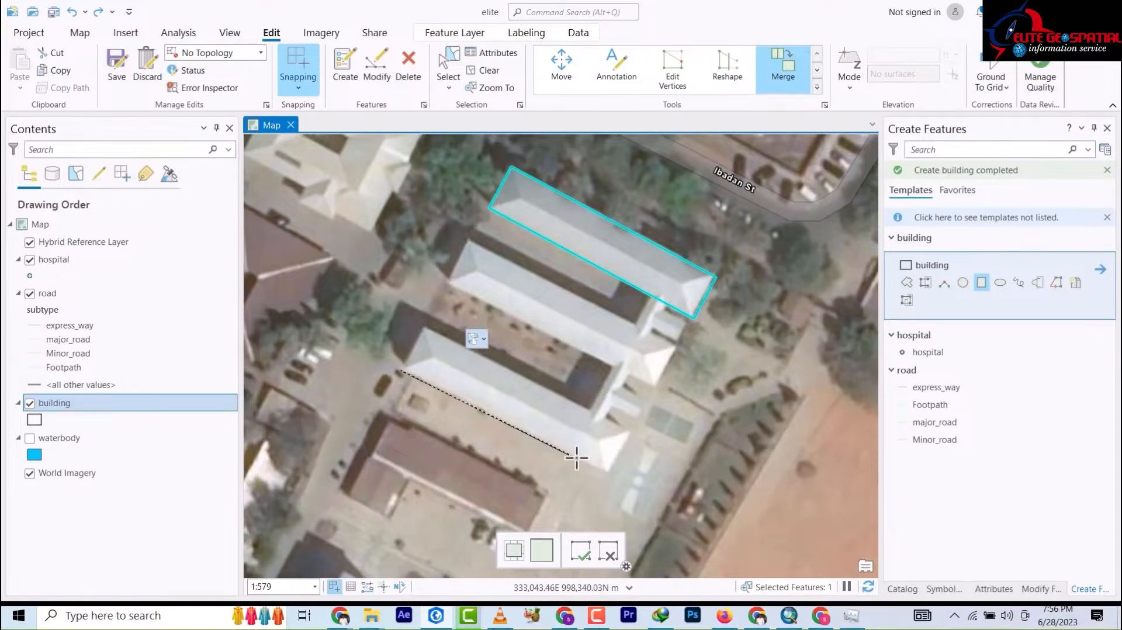
left_click(606, 468)
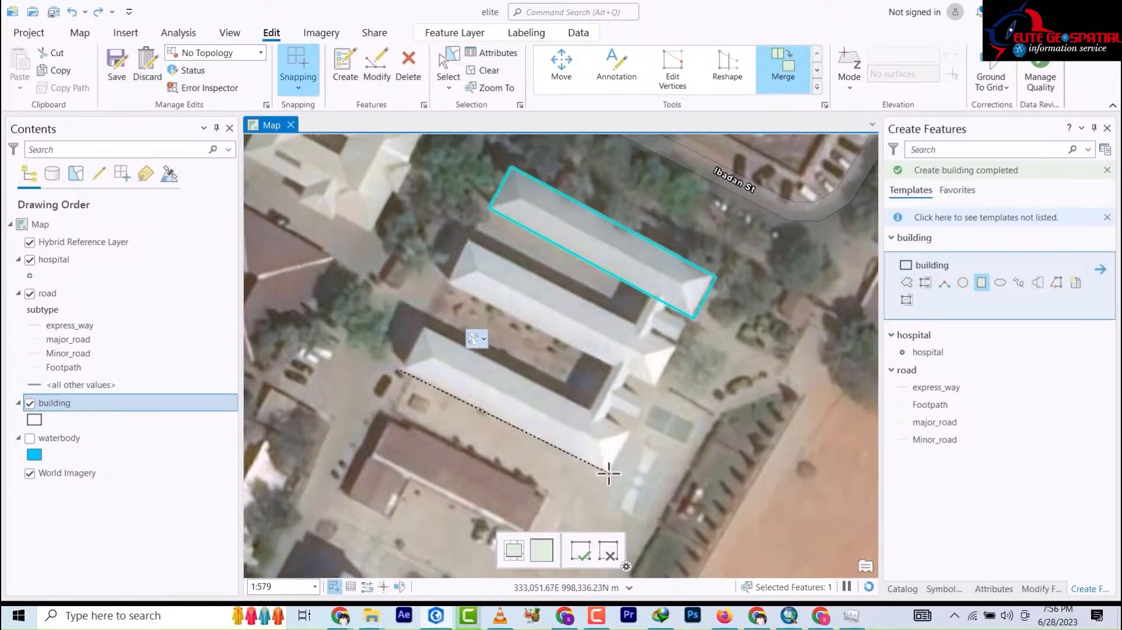
left_click(625, 431)
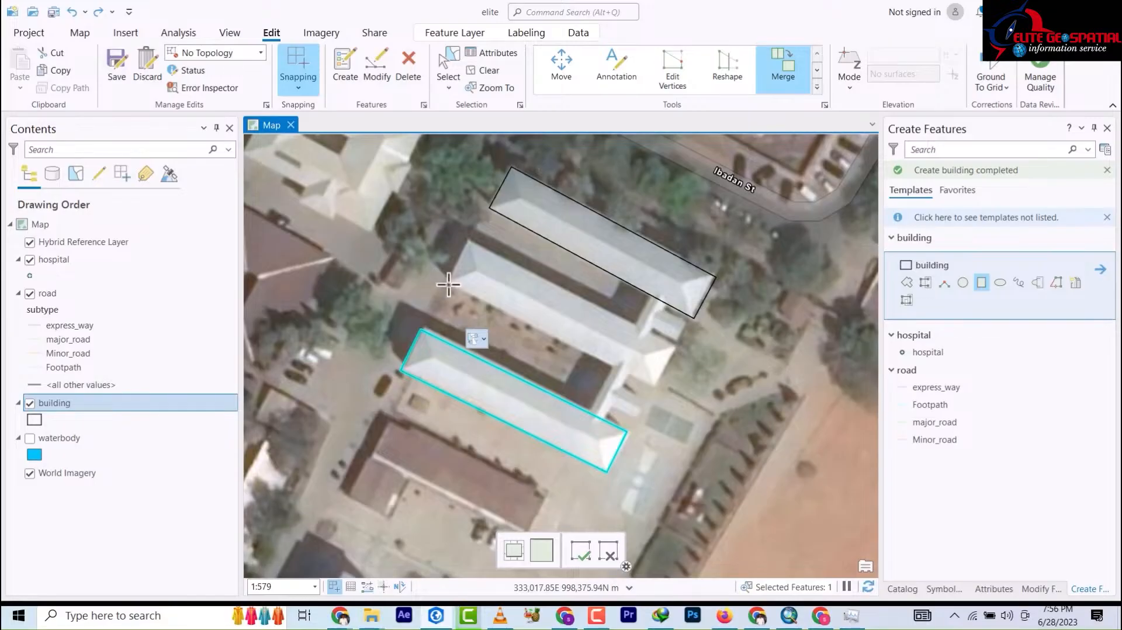
left_click(657, 382)
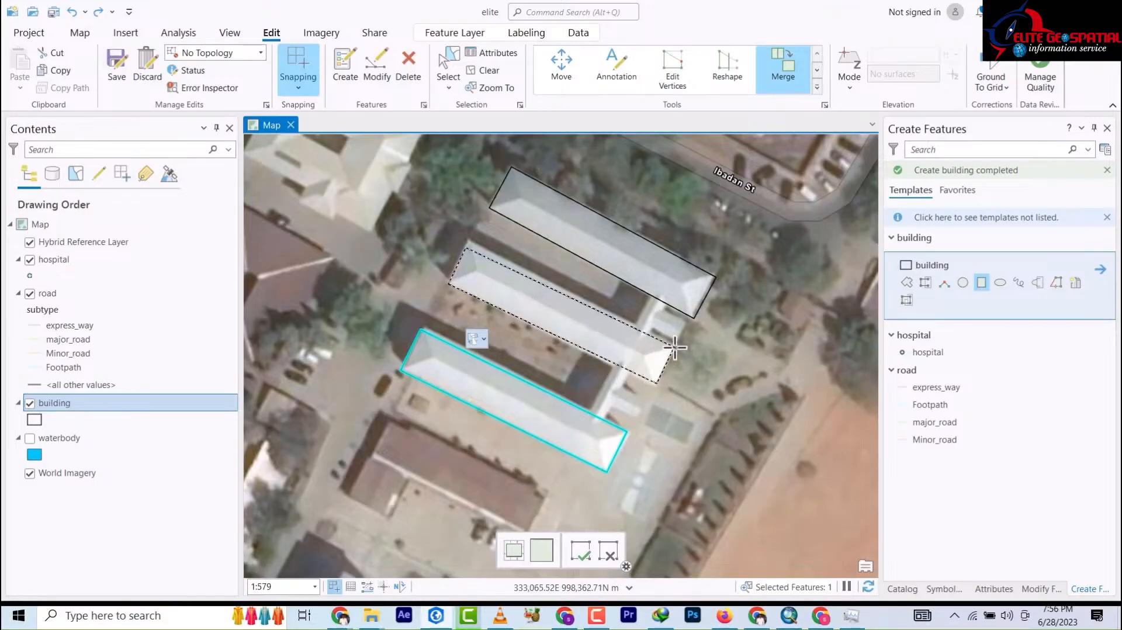
left_click(674, 345)
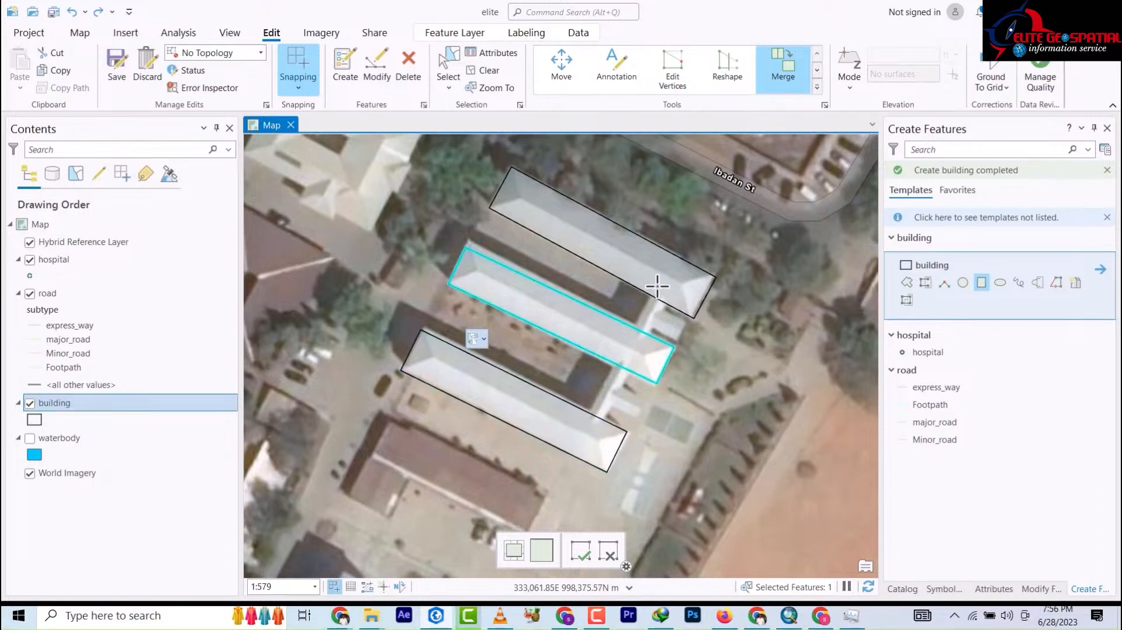
Digitize a narrow rectangle for the corridor that crosses the middle block and overlaps the two outer parallel blocks.
left_click(653, 285)
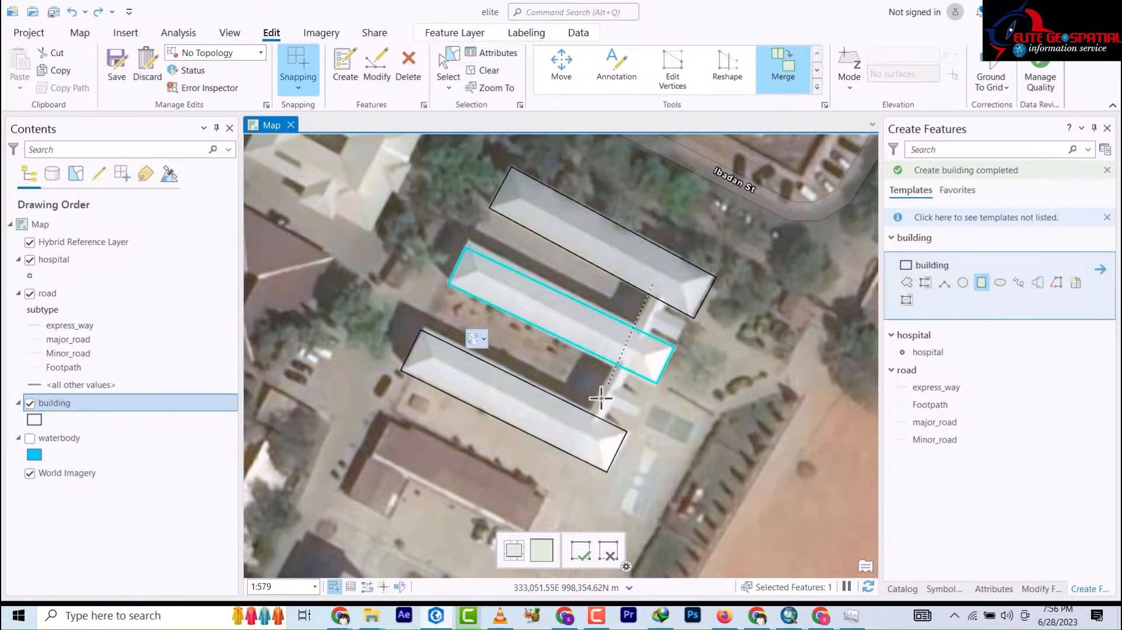
left_click(585, 424)
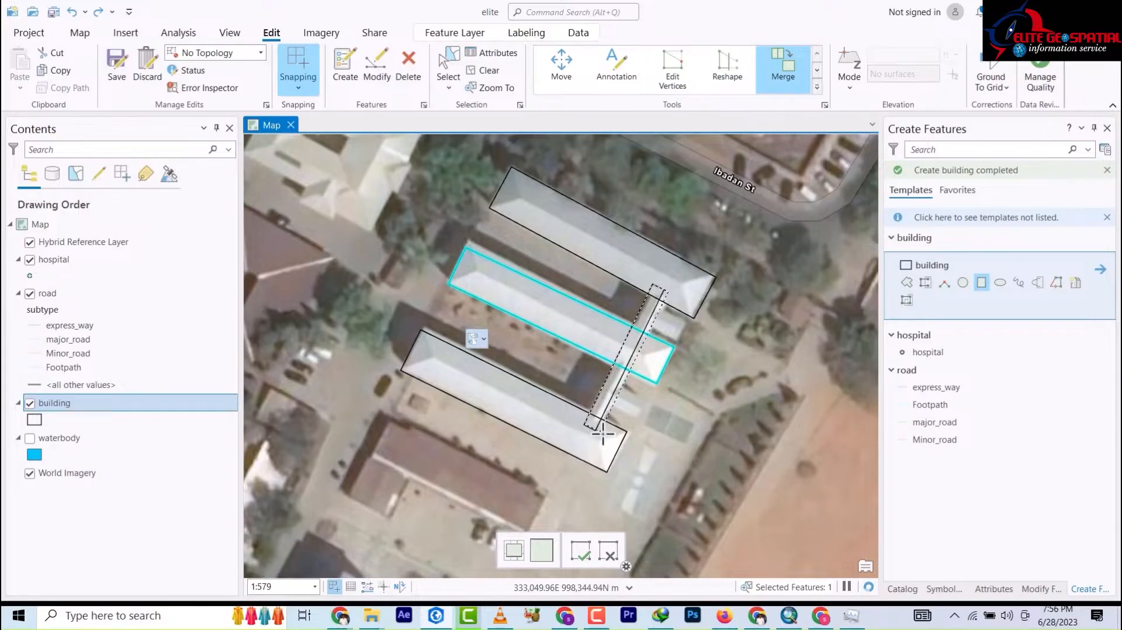
left_click(604, 433)
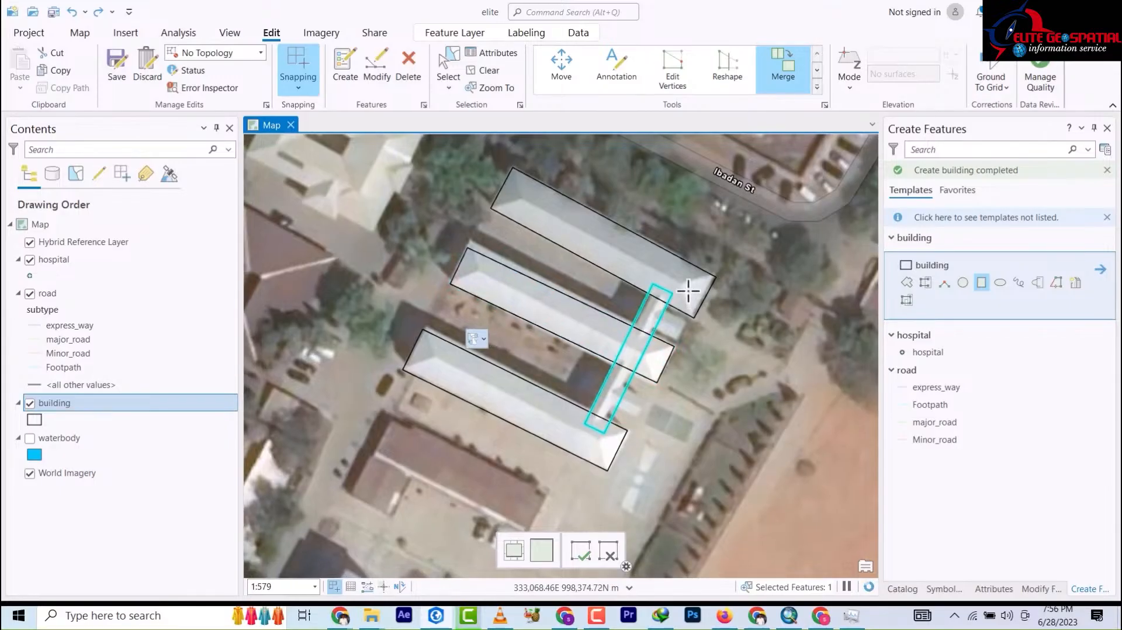
Digitize two small rectangles overlapping the corridor's east side for the projections between the parallel blocks.
scroll(689, 297, "down", 5)
scroll(672, 234, "up", 3)
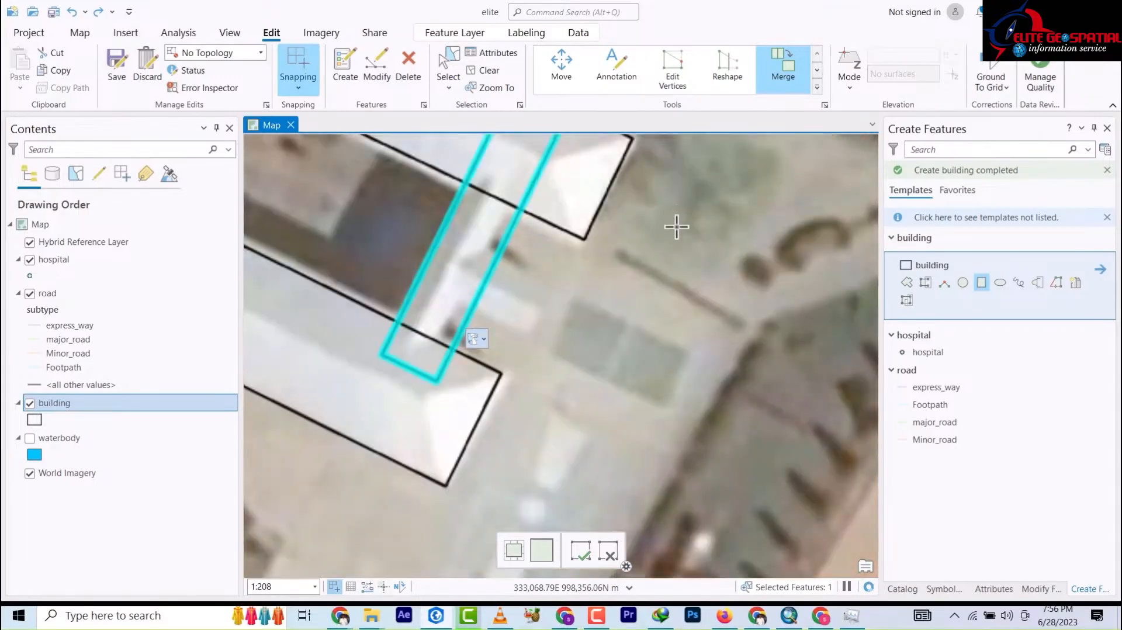
left_click_drag(676, 227, 730, 444)
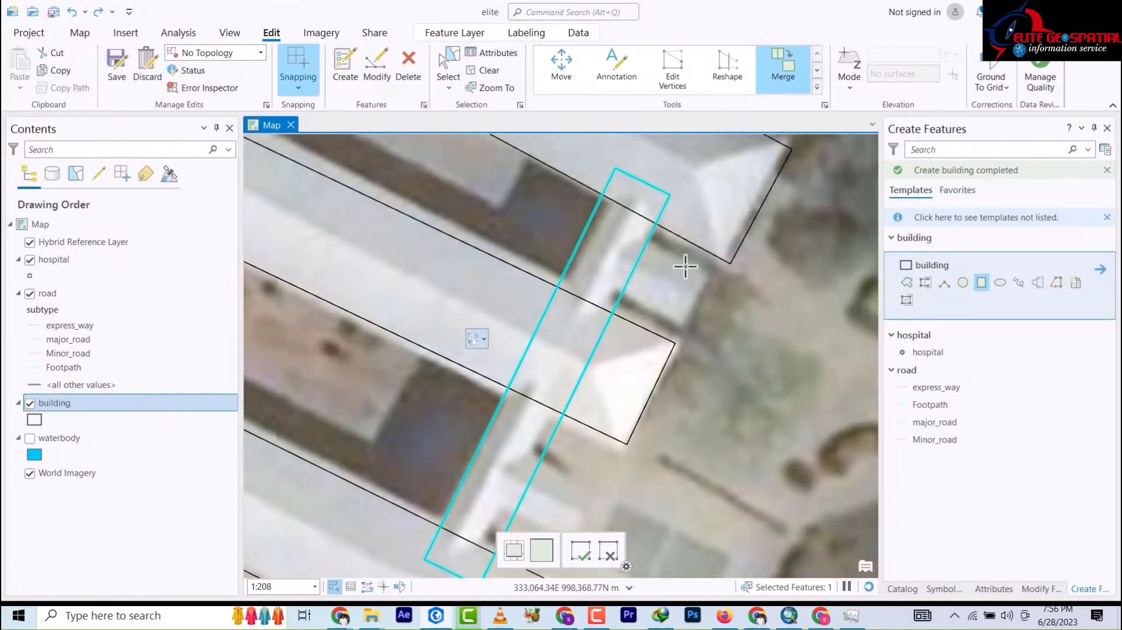
left_click(644, 238)
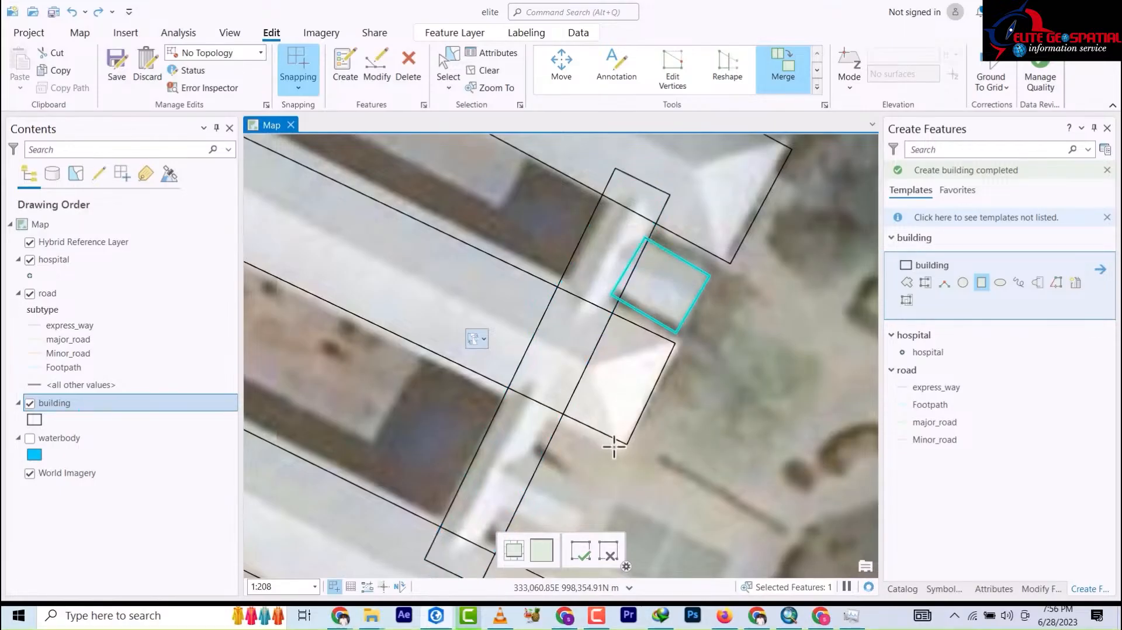
left_click_drag(614, 447, 605, 251)
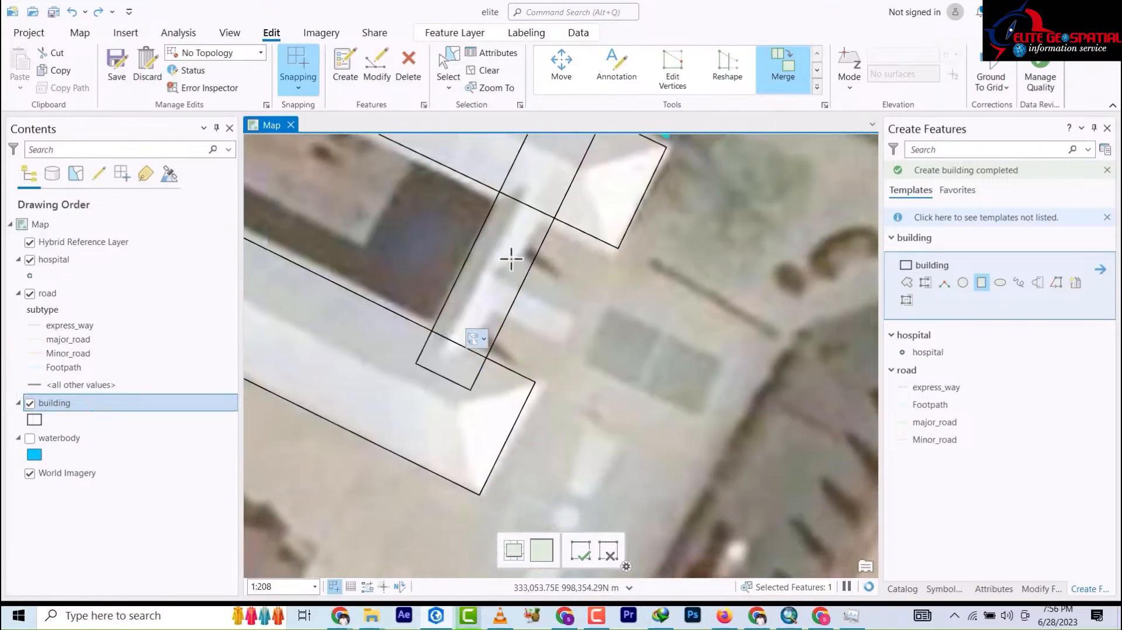
left_click(586, 295)
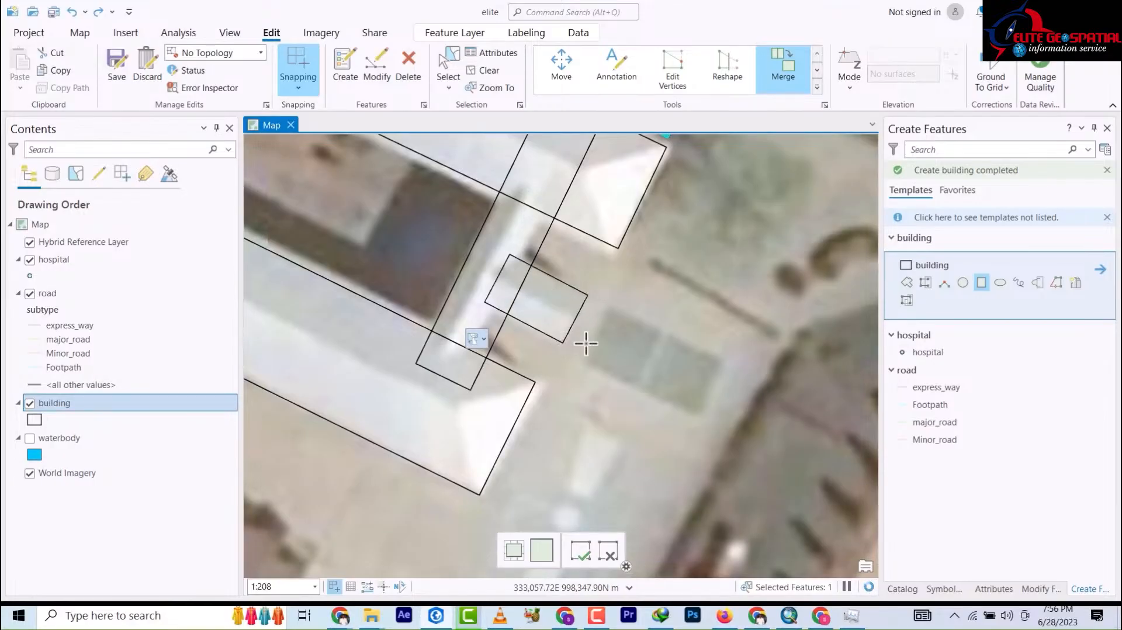
Merge all the overlapping building polygons of the three-wing block into a single building feature.
left_click(586, 343)
scroll(636, 336, "up", 2)
scroll(656, 335, "down", 6)
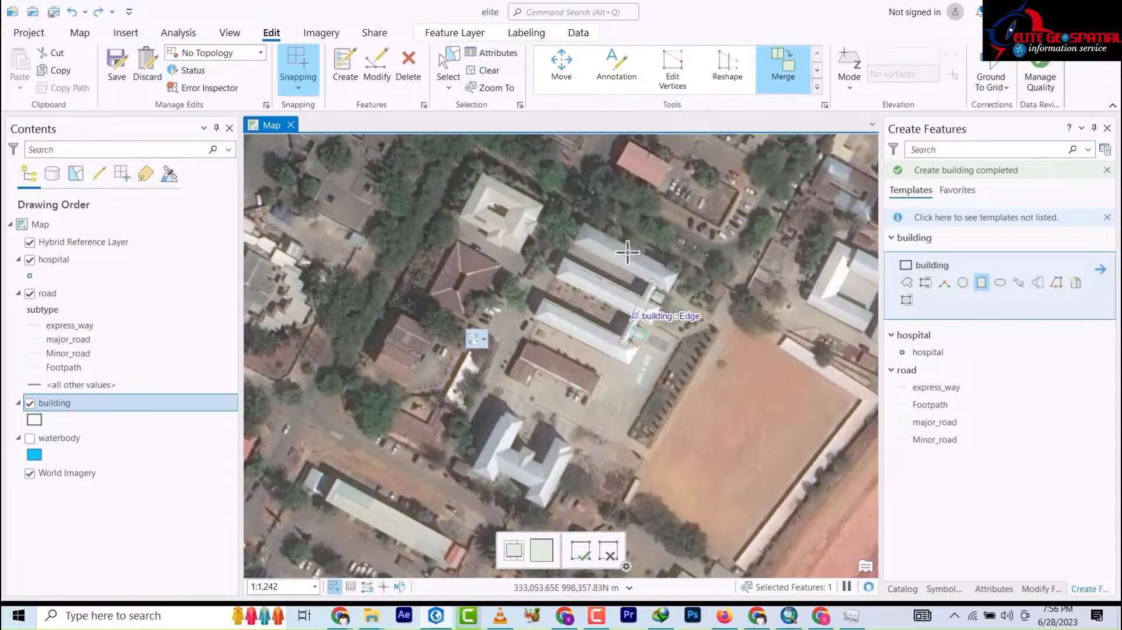
left_click(449, 76)
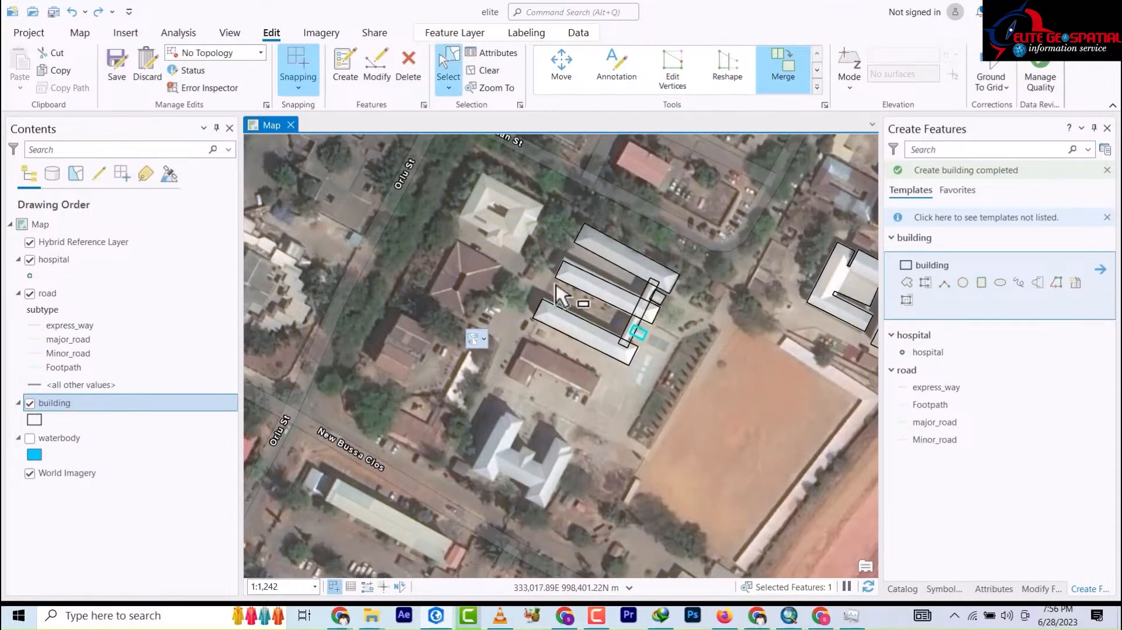
left_click_drag(603, 292, 548, 228)
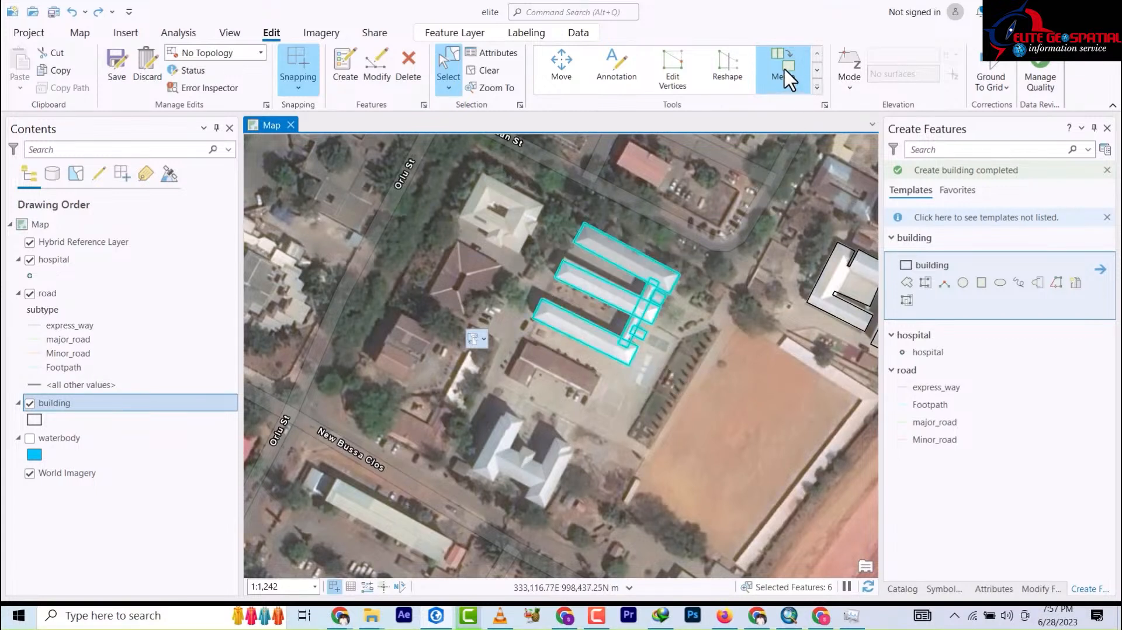
left_click(1022, 389)
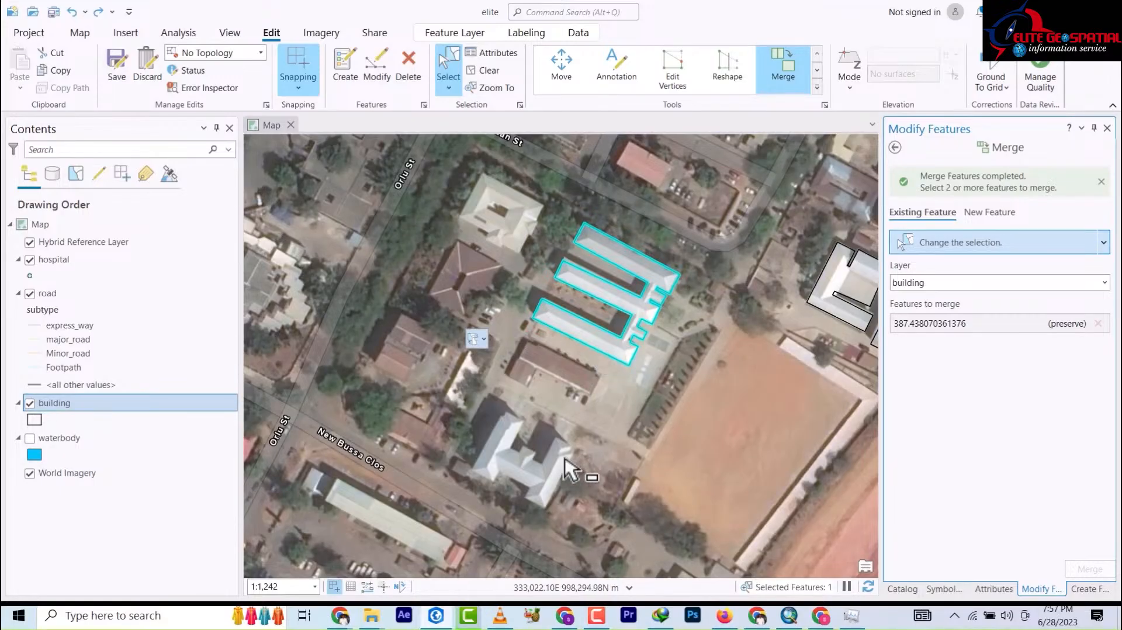
left_click_drag(571, 463, 643, 404)
scroll(350, 274, "down", 4)
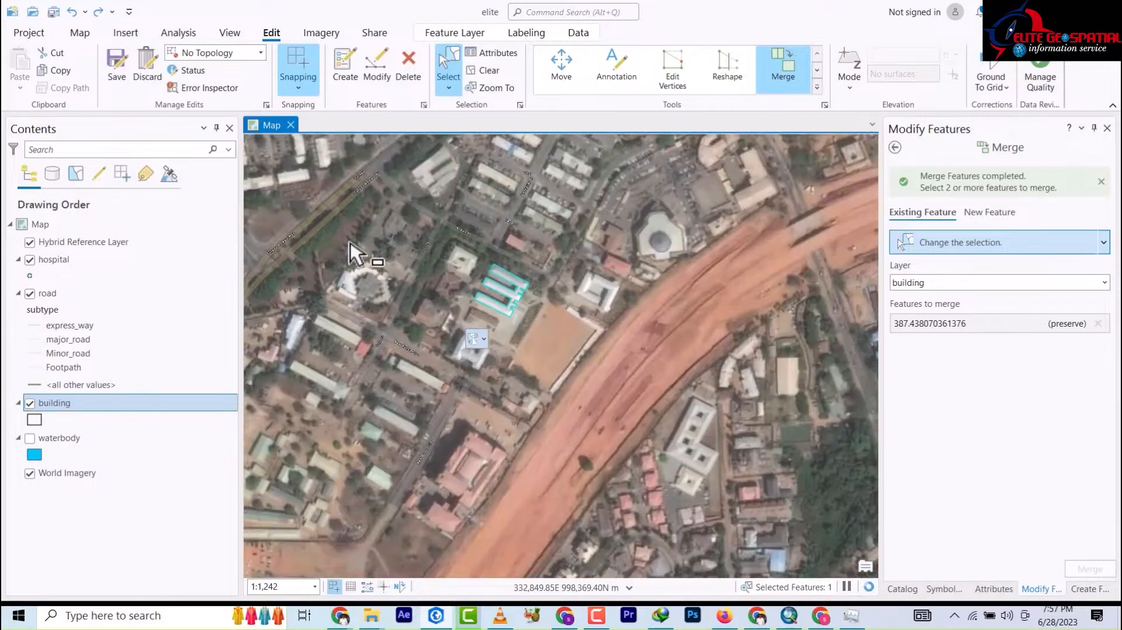
scroll(351, 274, "up", 8)
left_click_drag(413, 375, 508, 200)
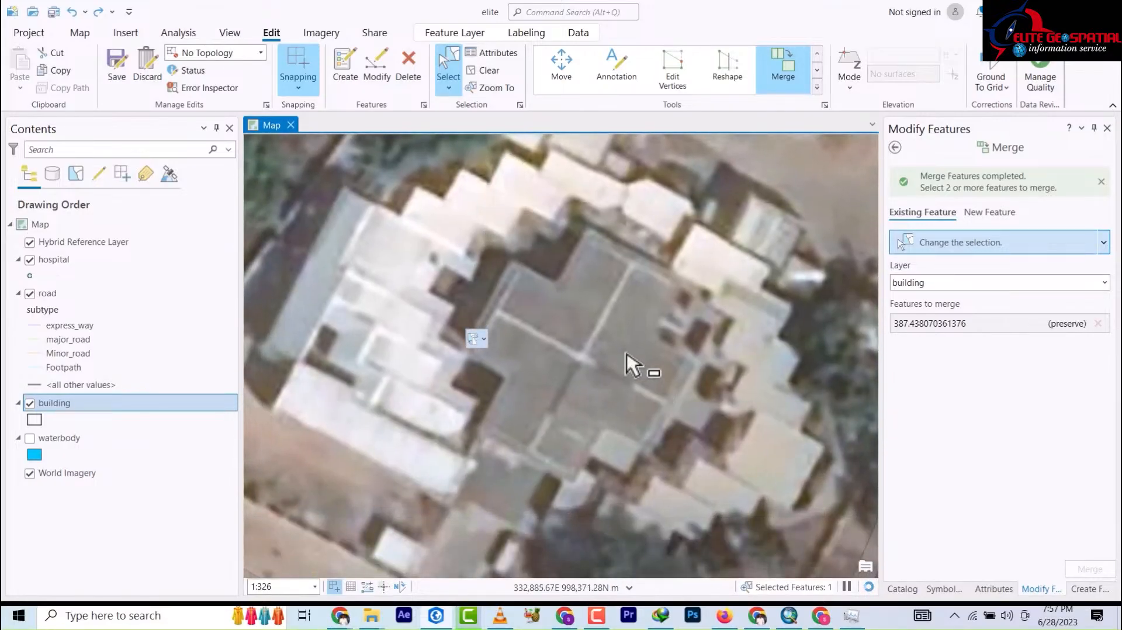
scroll(607, 307, "down", 4)
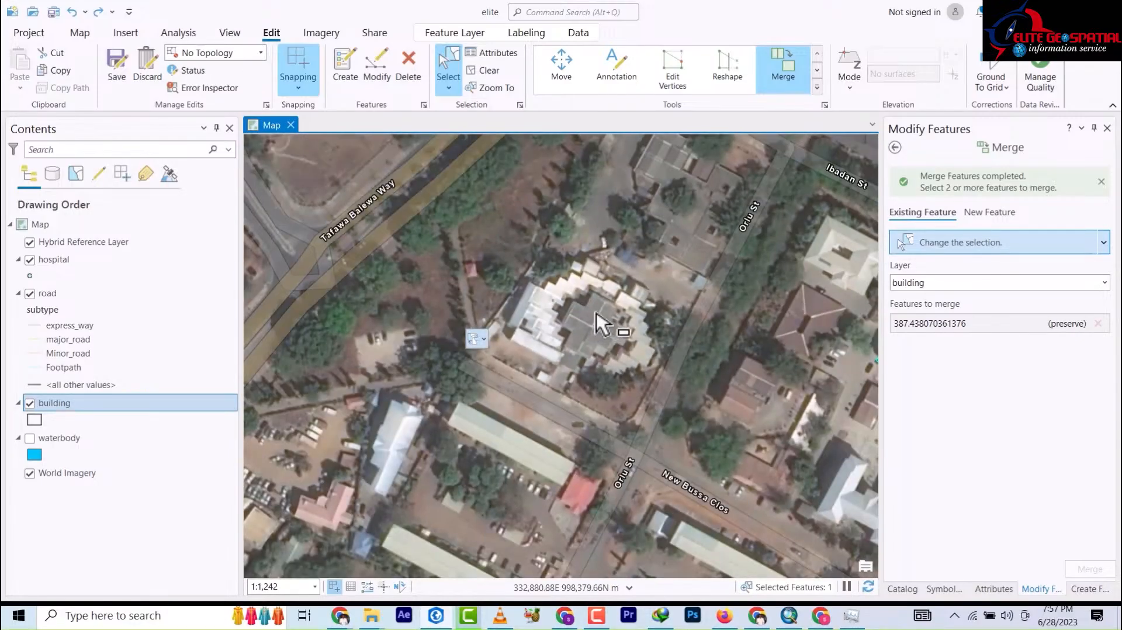
scroll(605, 324, "down", 3)
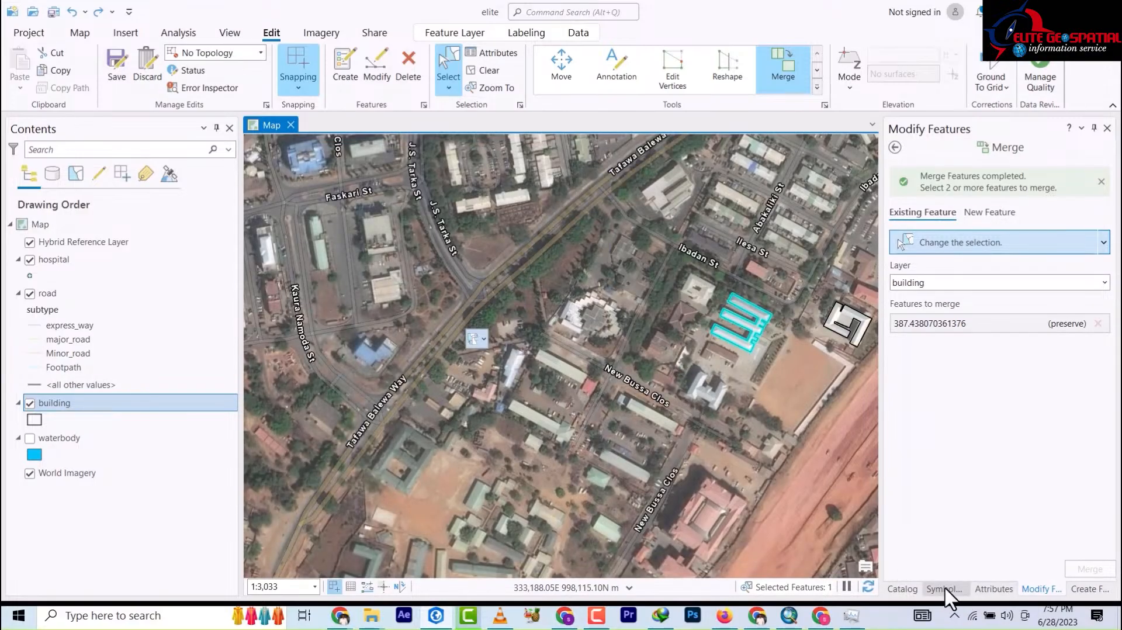
Save all edits made to the building layer.
left_click(903, 588)
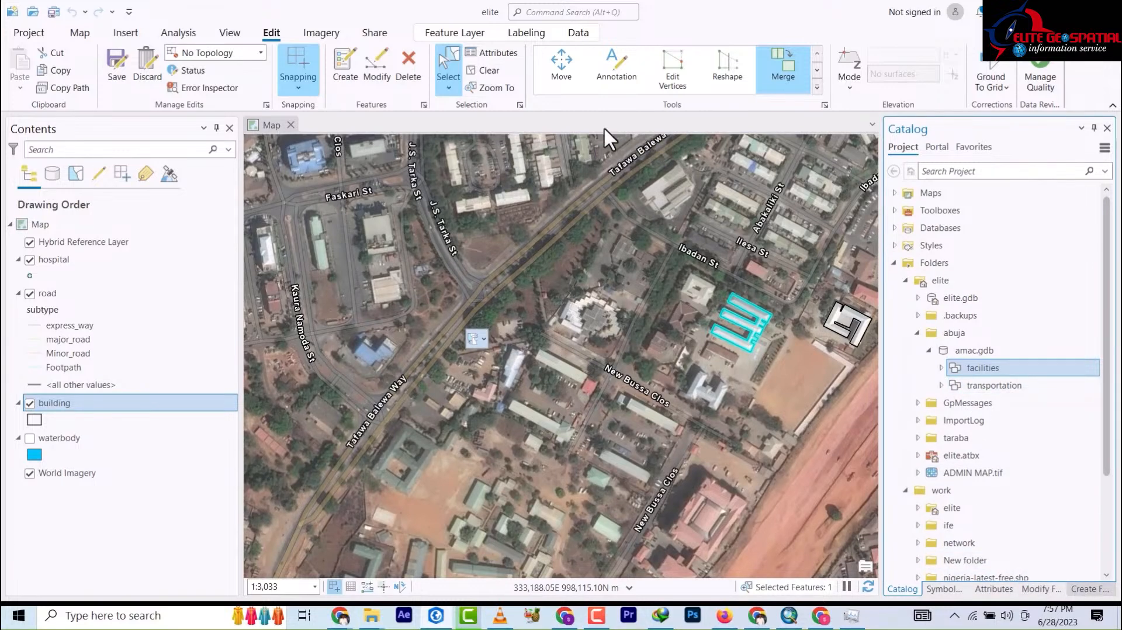
left_click(354, 82)
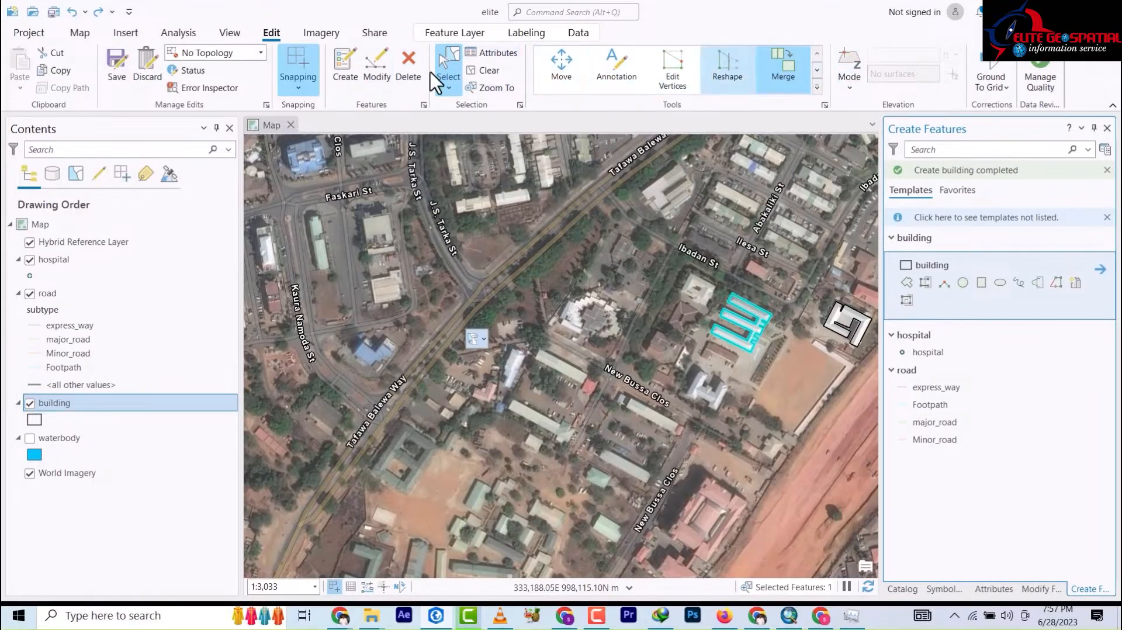
left_click(124, 76)
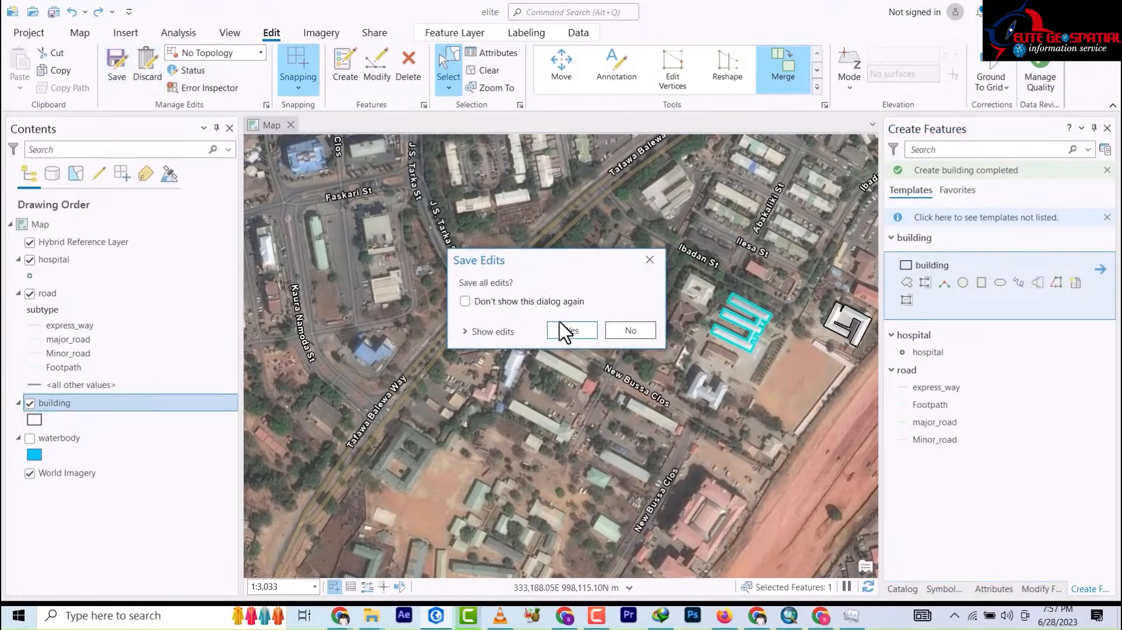
left_click(570, 332)
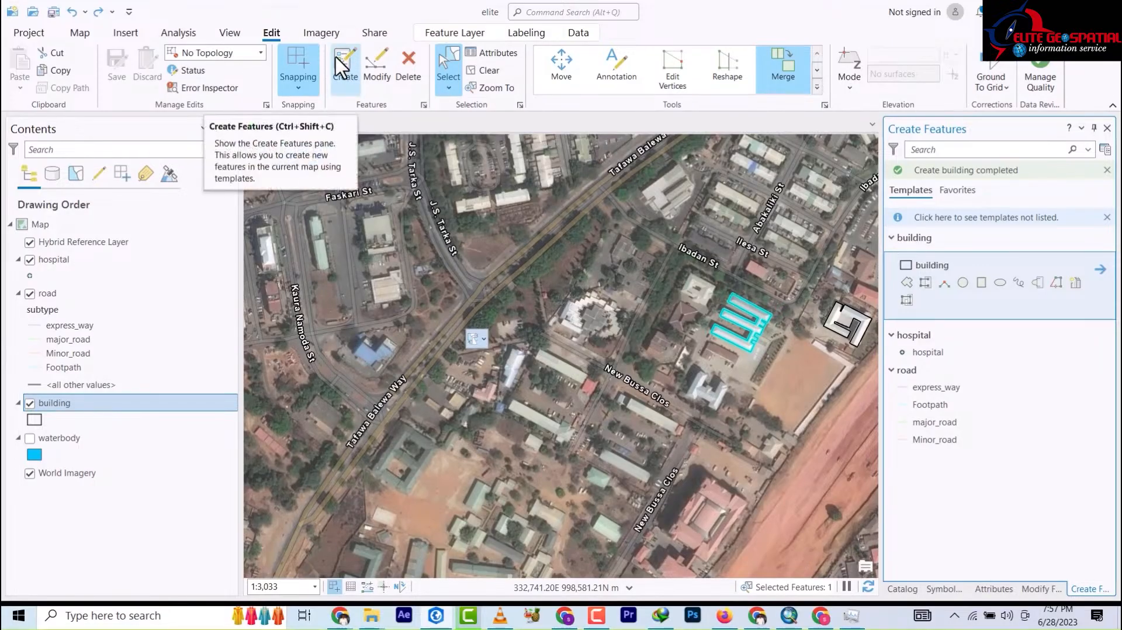
scroll(459, 259, "up", 3)
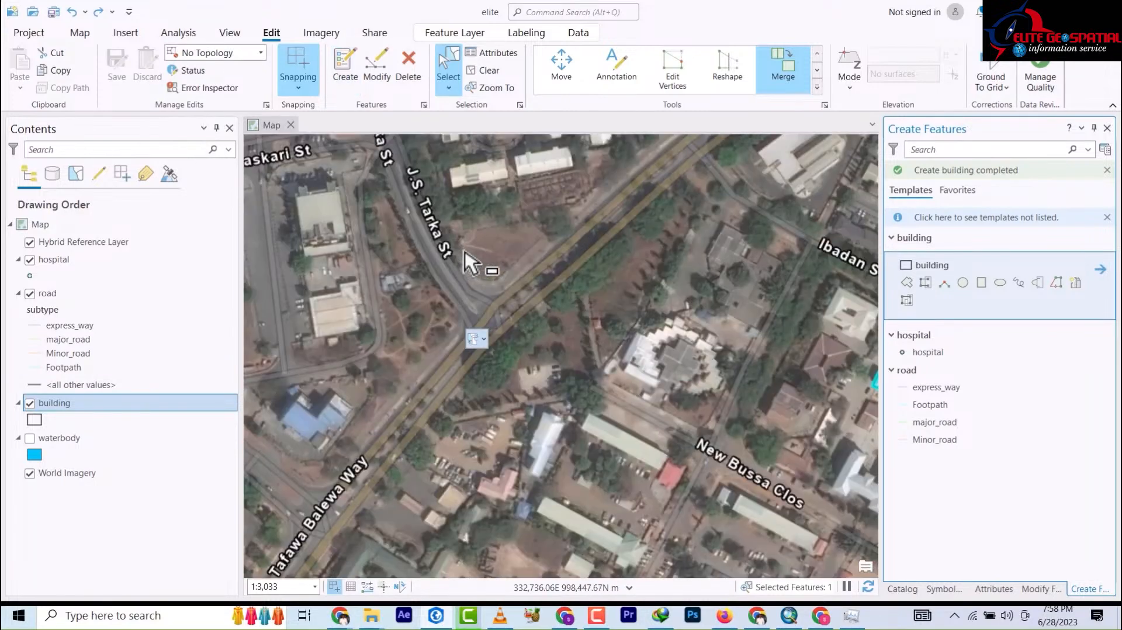
scroll(453, 259, "down", 8)
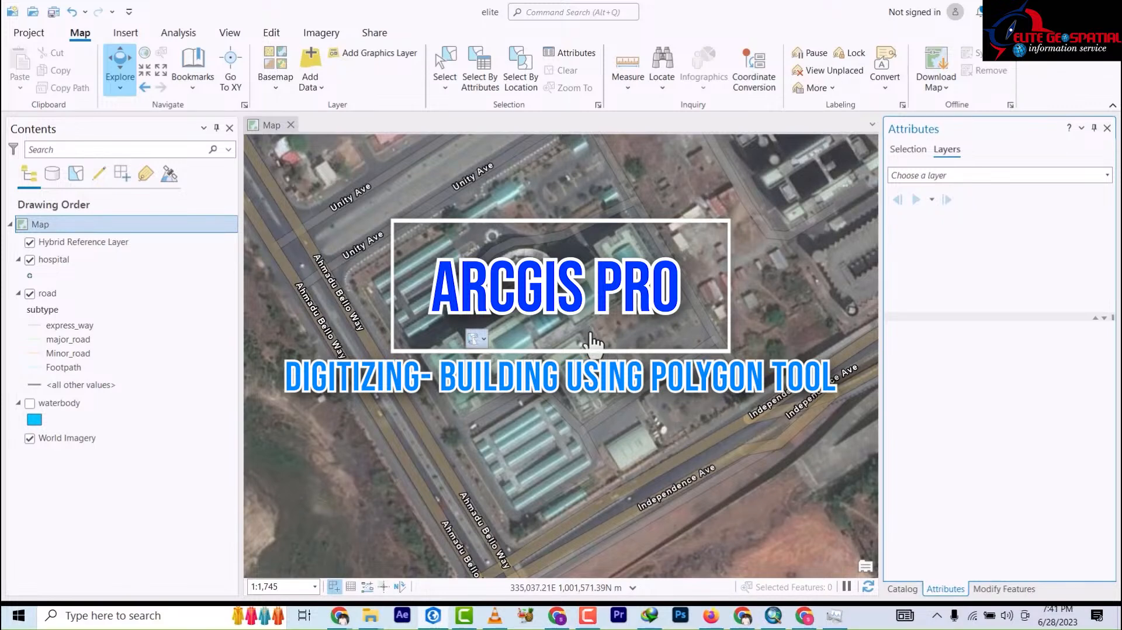
scroll(585, 347, "down", 3)
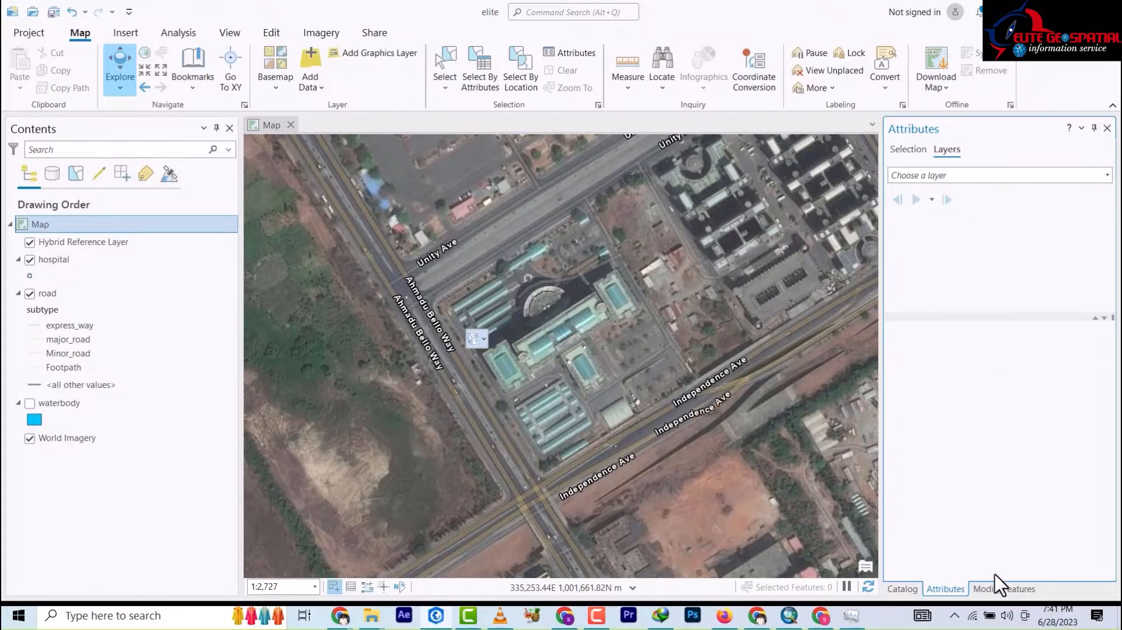
Browse the project's elite folder to abuja and expand amac.gdb to list its feature datasets.
left_click(905, 589)
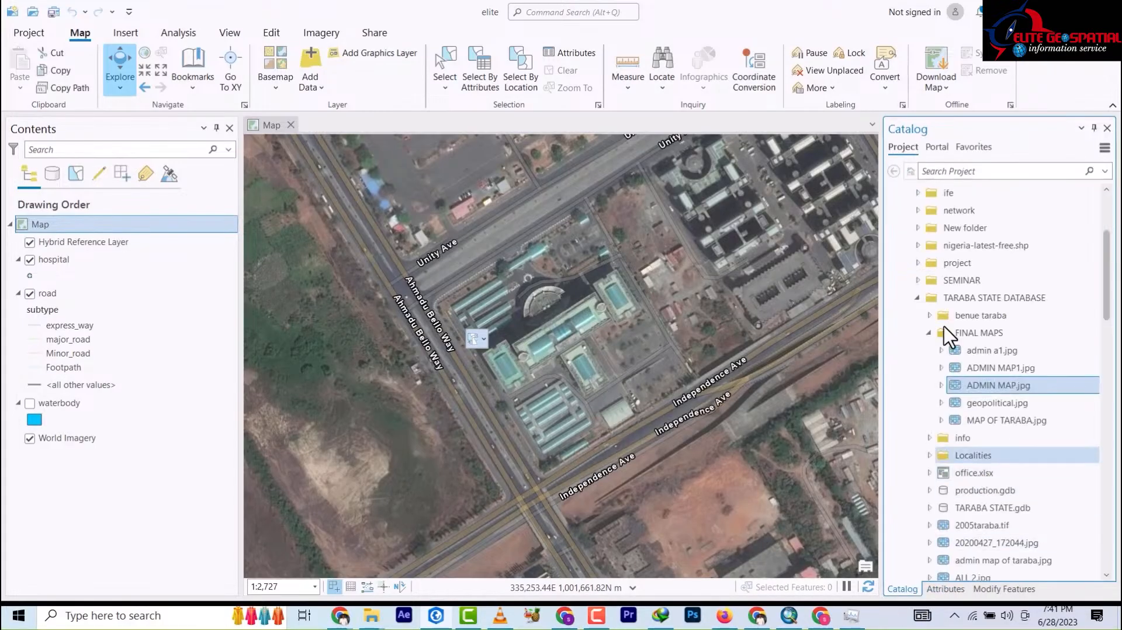
left_click(918, 298)
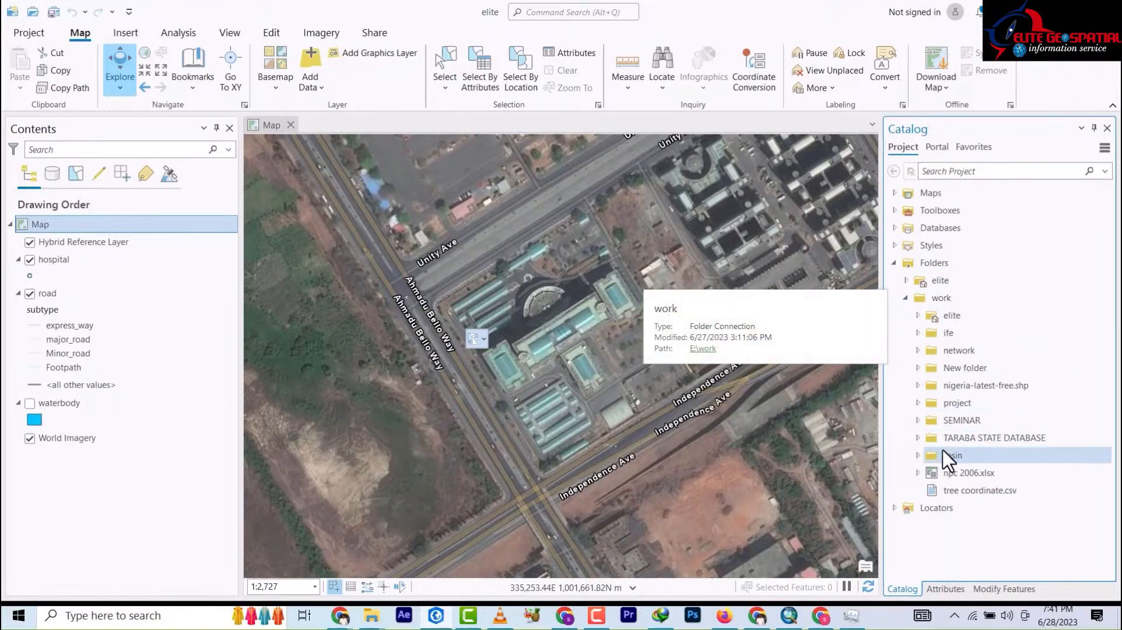
left_click(906, 281)
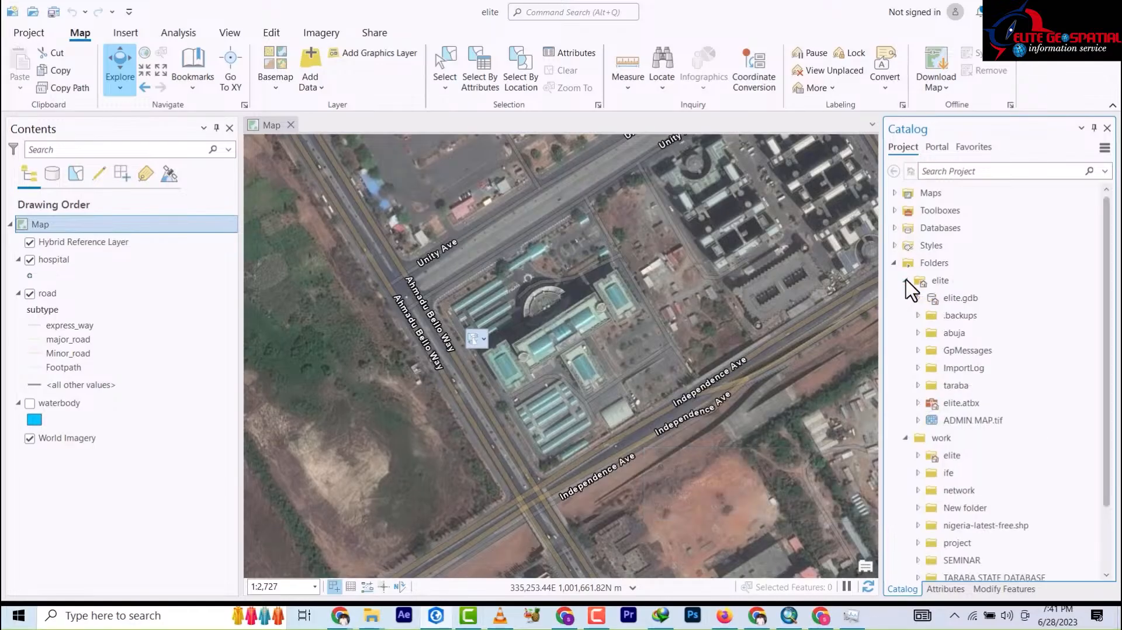
left_click(917, 332)
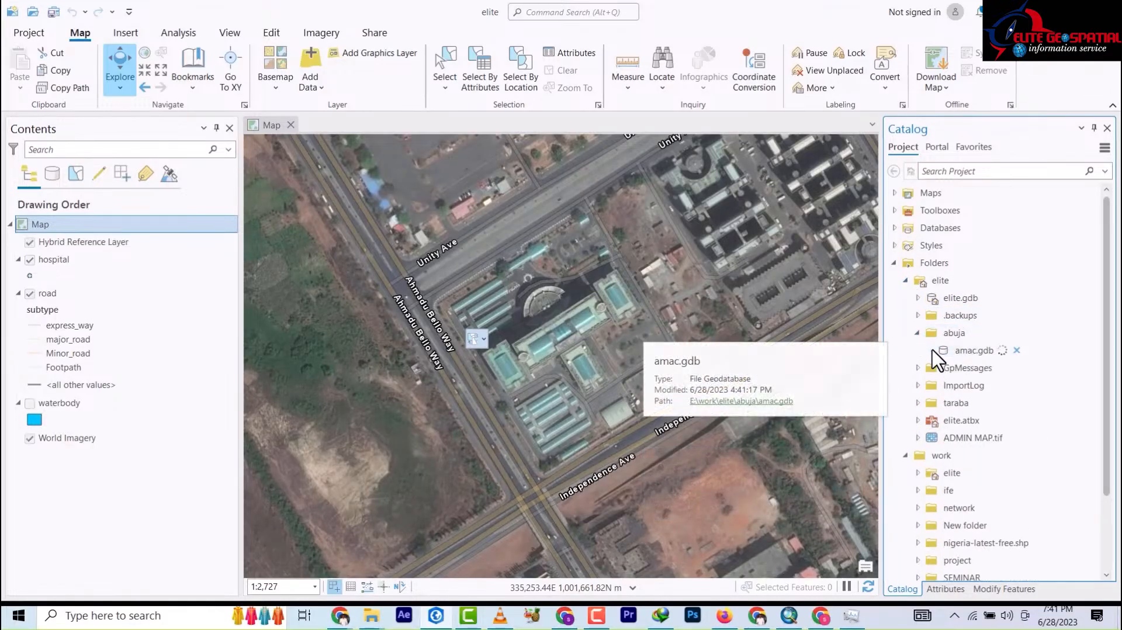
left_click(929, 351)
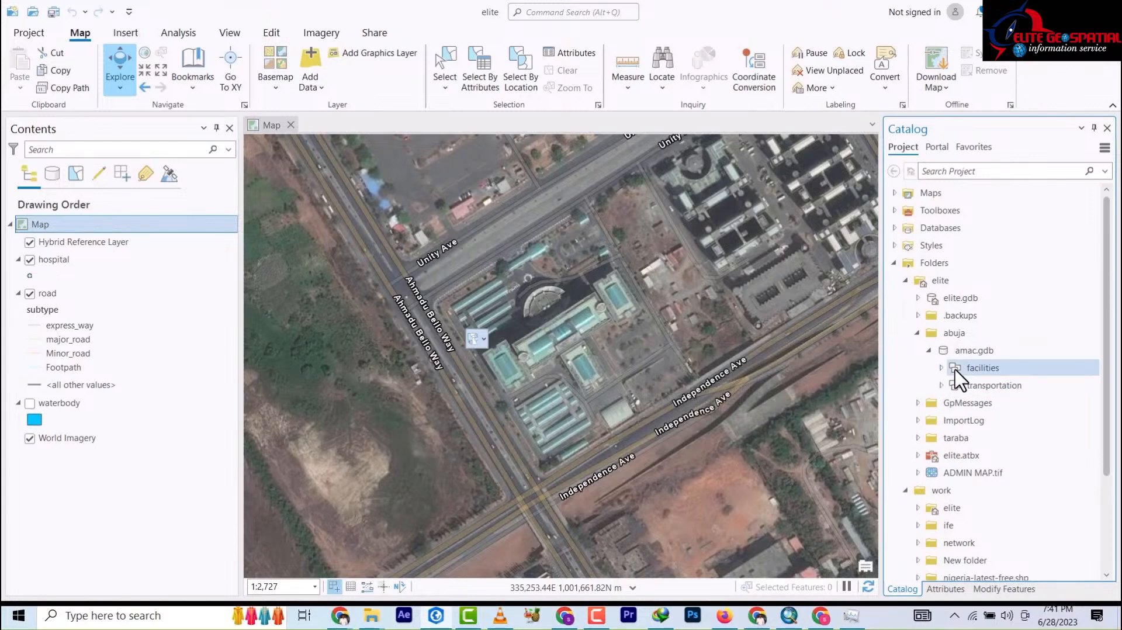
Start a new polygon feature class named "building" in the facilities feature dataset.
right_click(975, 369)
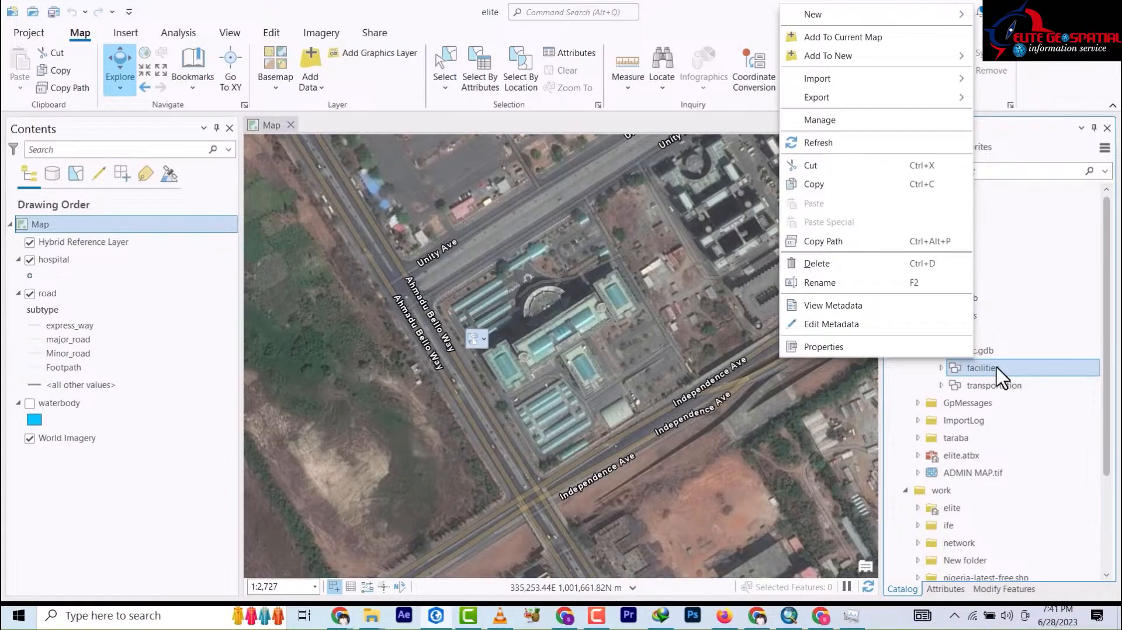
left_click(998, 377)
right_click(998, 377)
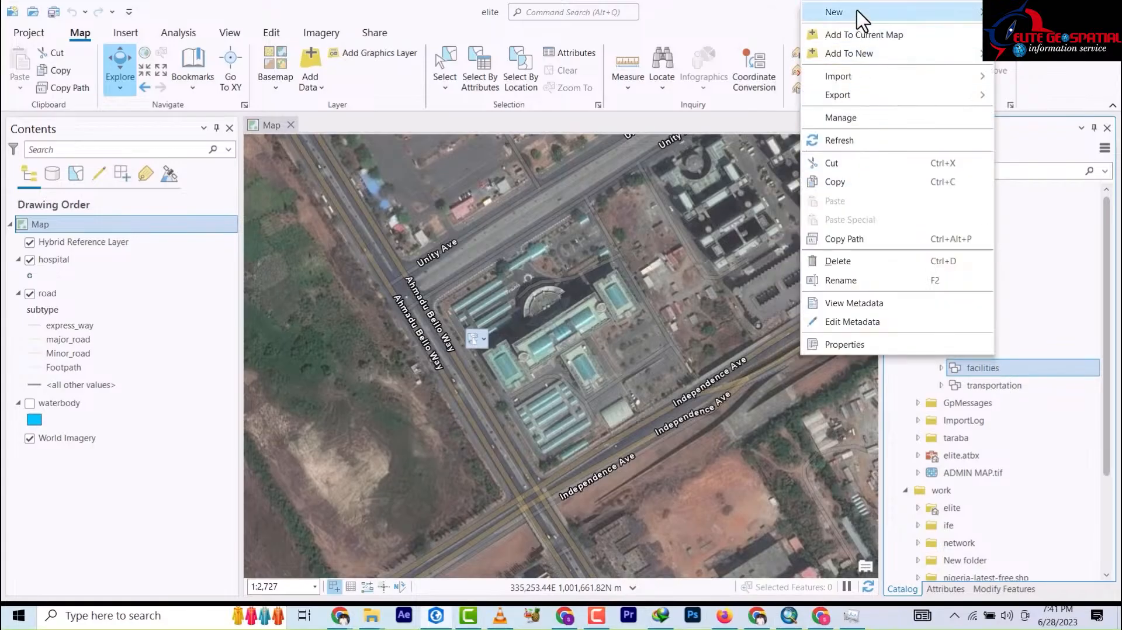
mouse_move(857, 11)
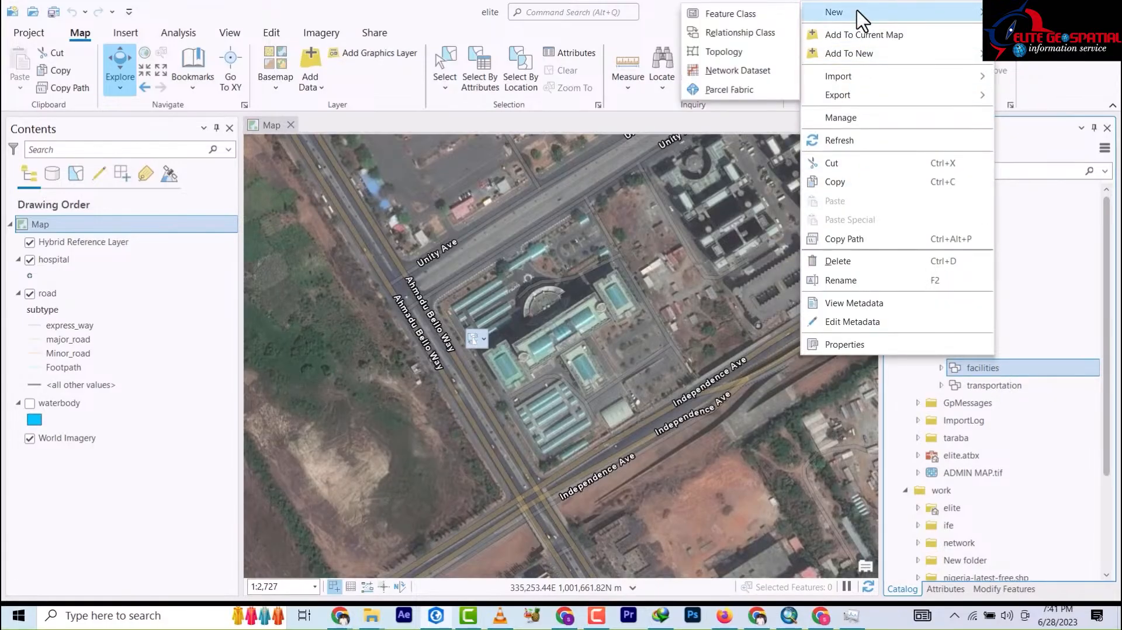
left_click(736, 17)
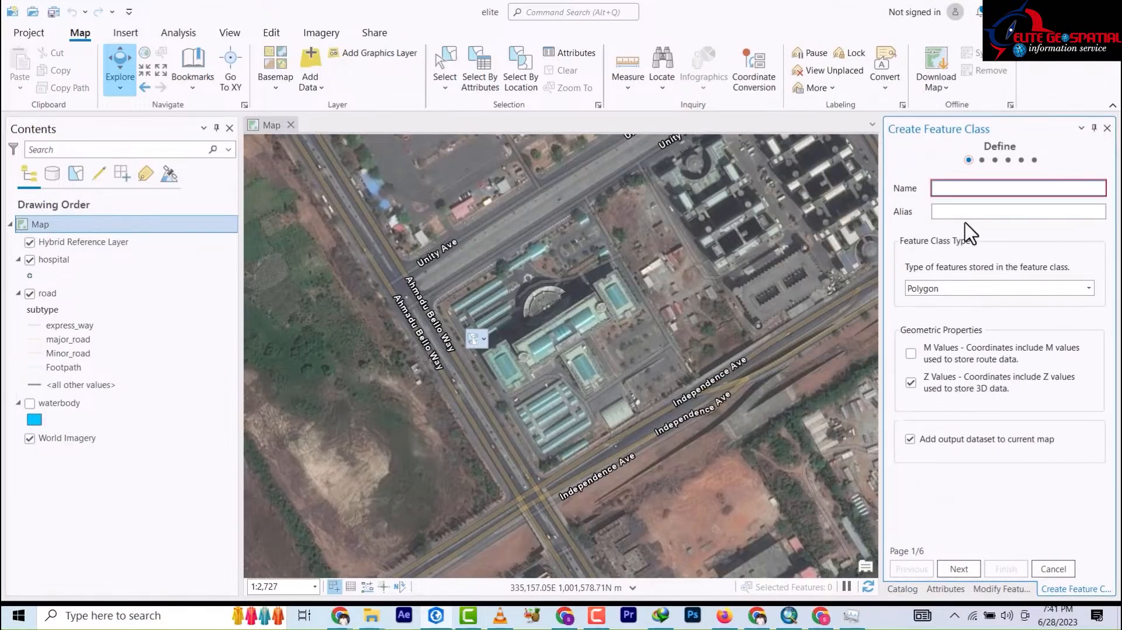
type("building")
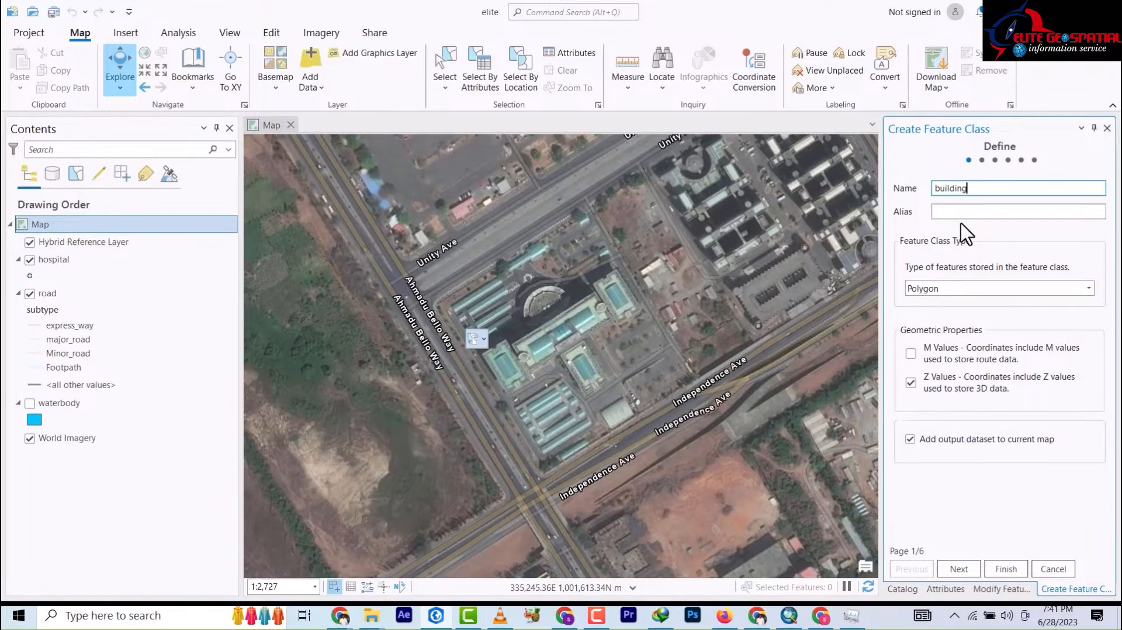
left_click(593, 617)
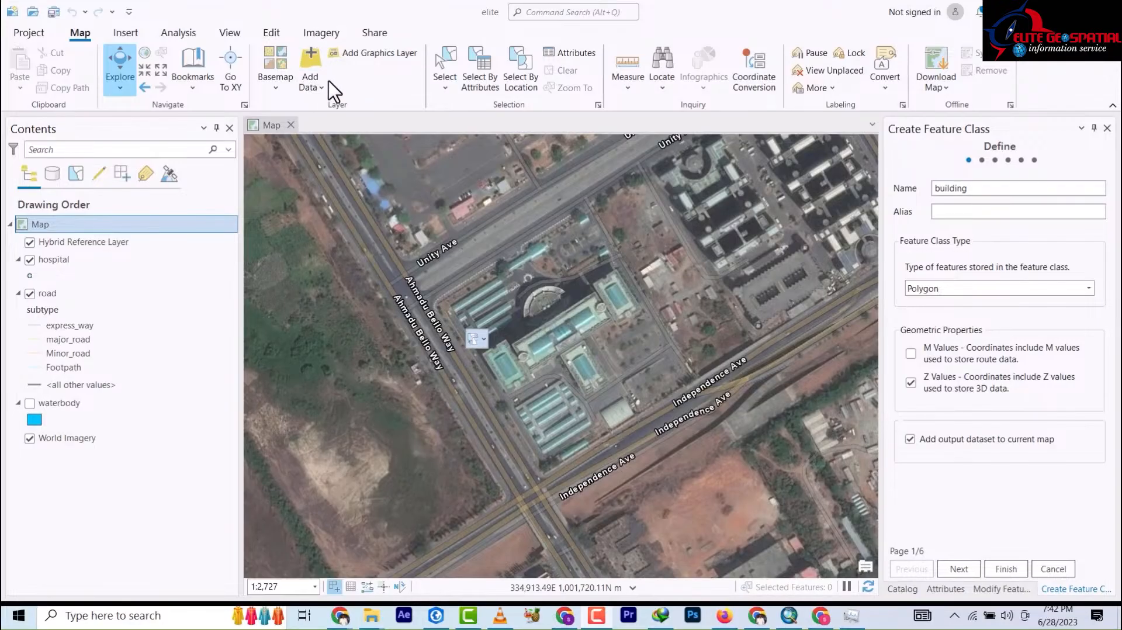
left_click(979, 195)
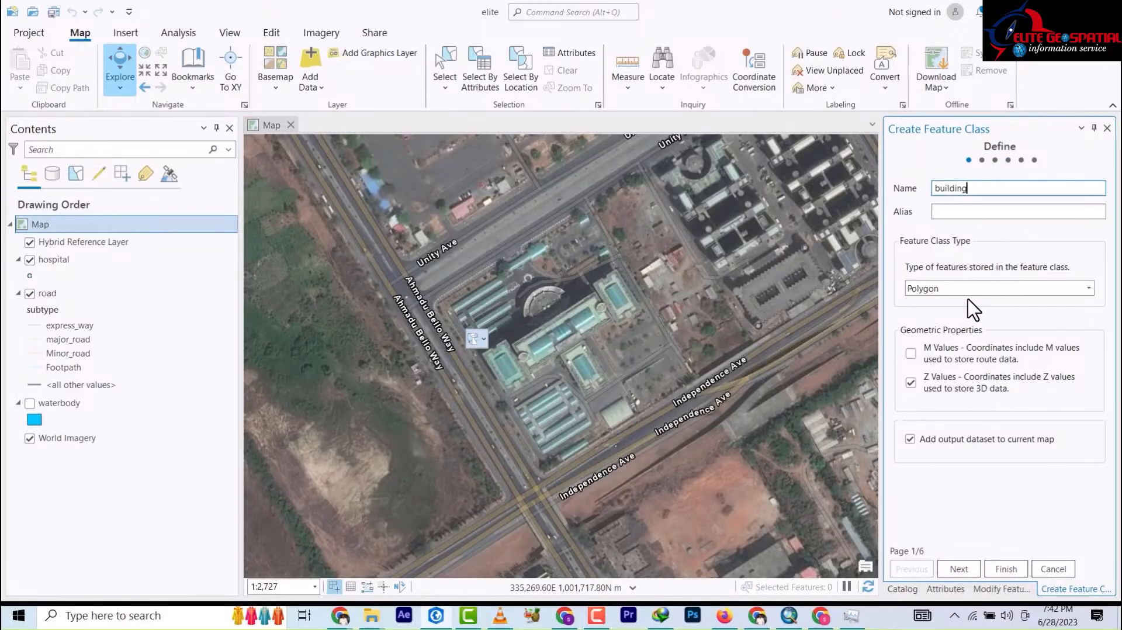
Accept the default fields, inherited spatial reference, tolerance, resolution and storage configuration, and finish creating the building feature class.
left_click(958, 569)
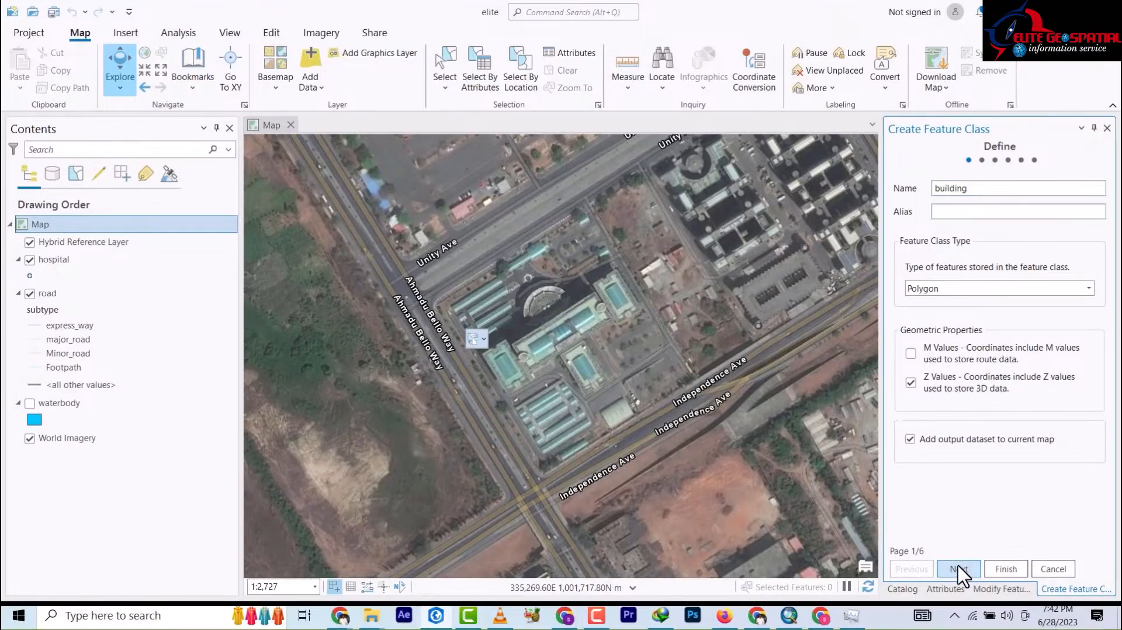
left_click(958, 568)
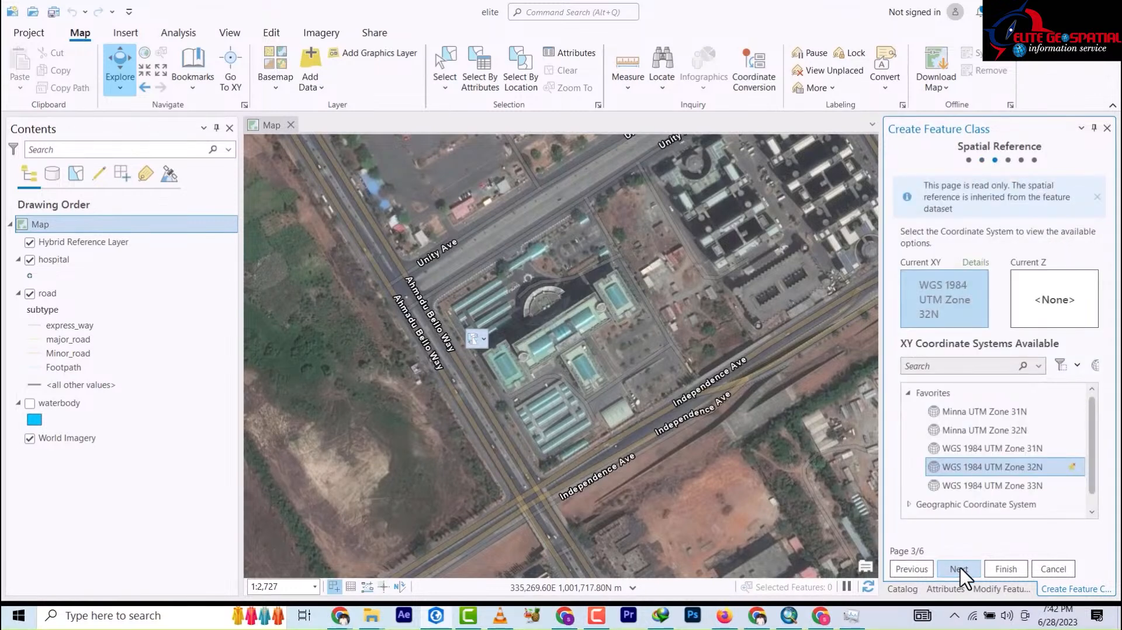
left_click(959, 568)
left_click(958, 568)
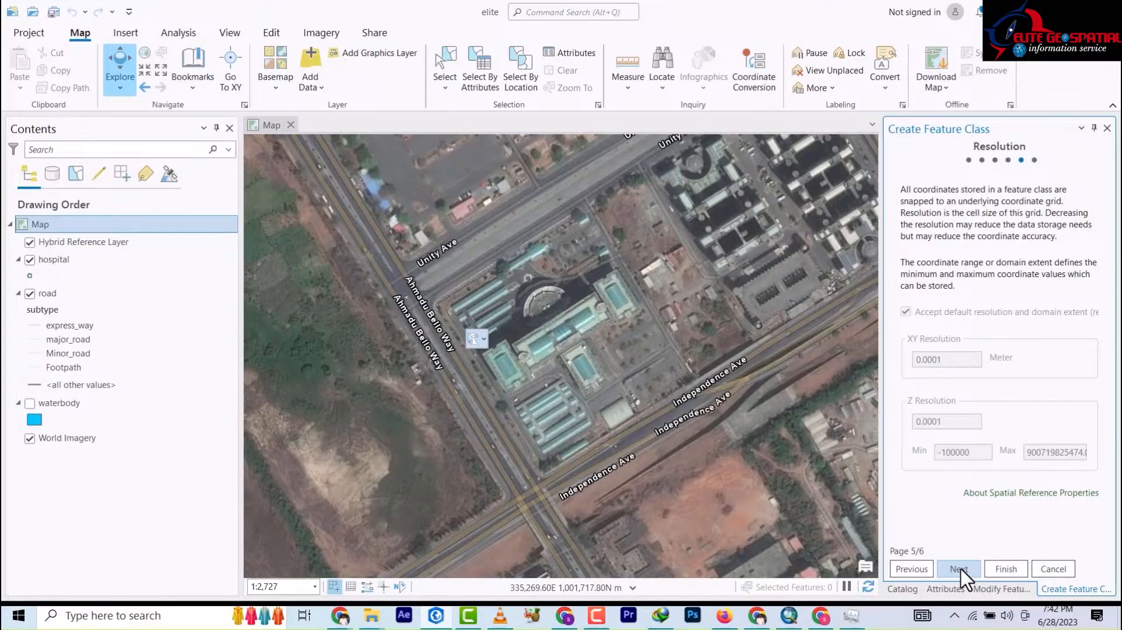
left_click(959, 569)
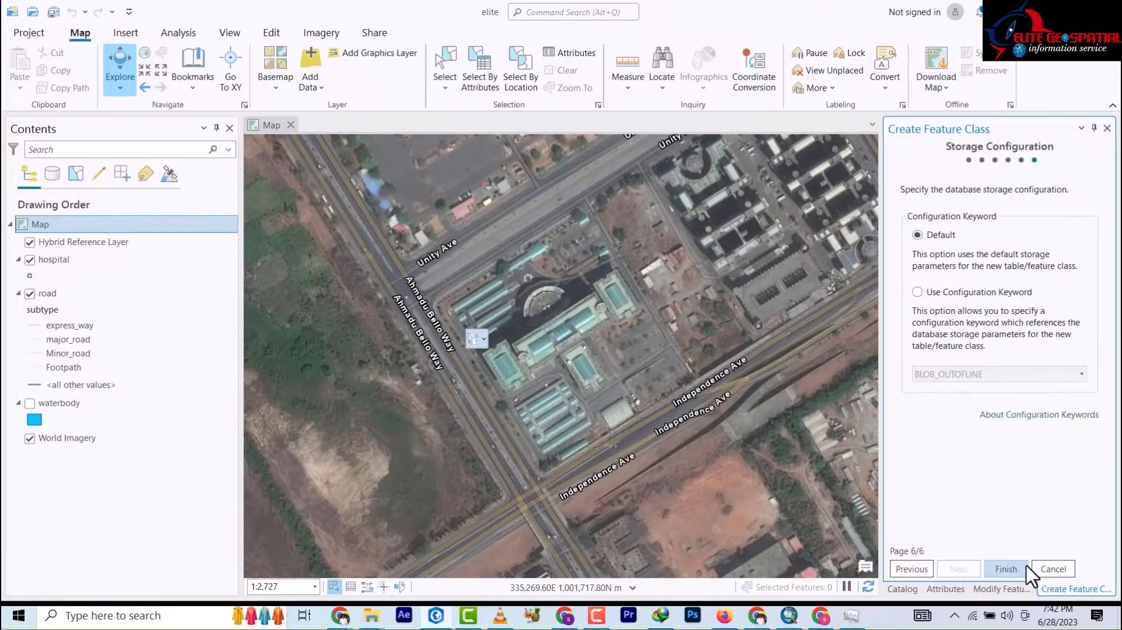
left_click(1006, 569)
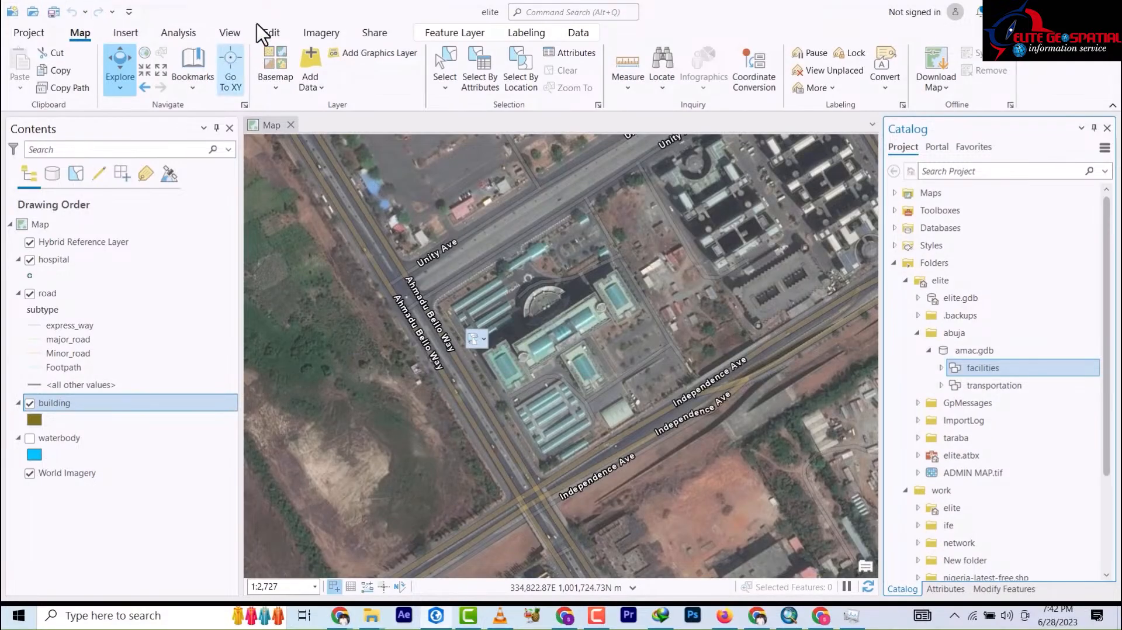
Review the editing snapping options and show the feature creation templates for the building layer.
left_click(270, 40)
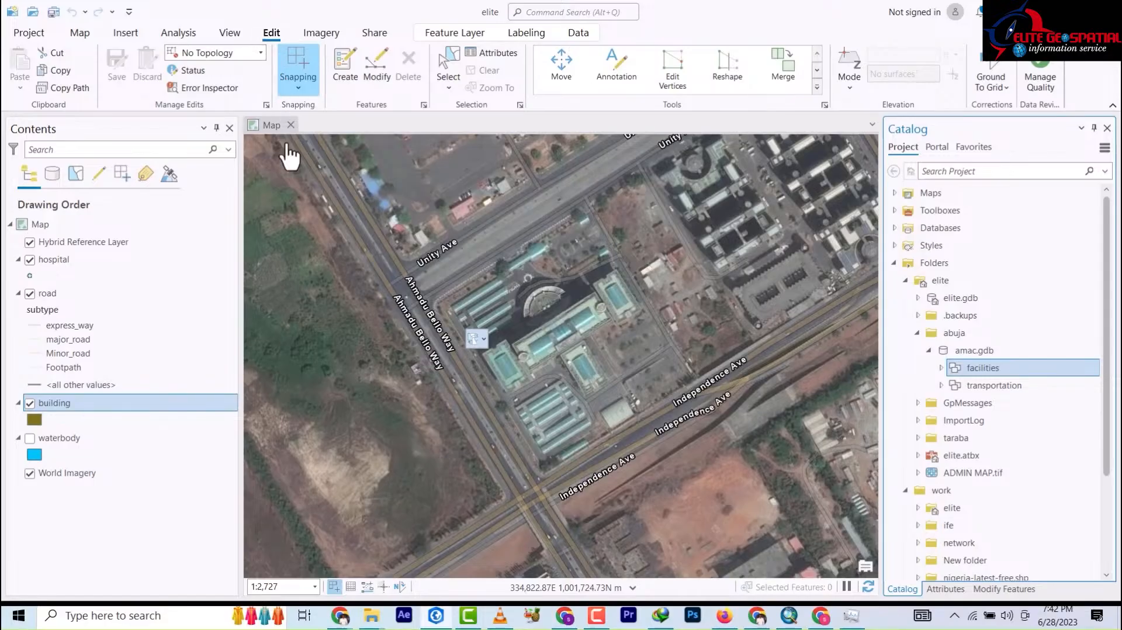
left_click(301, 95)
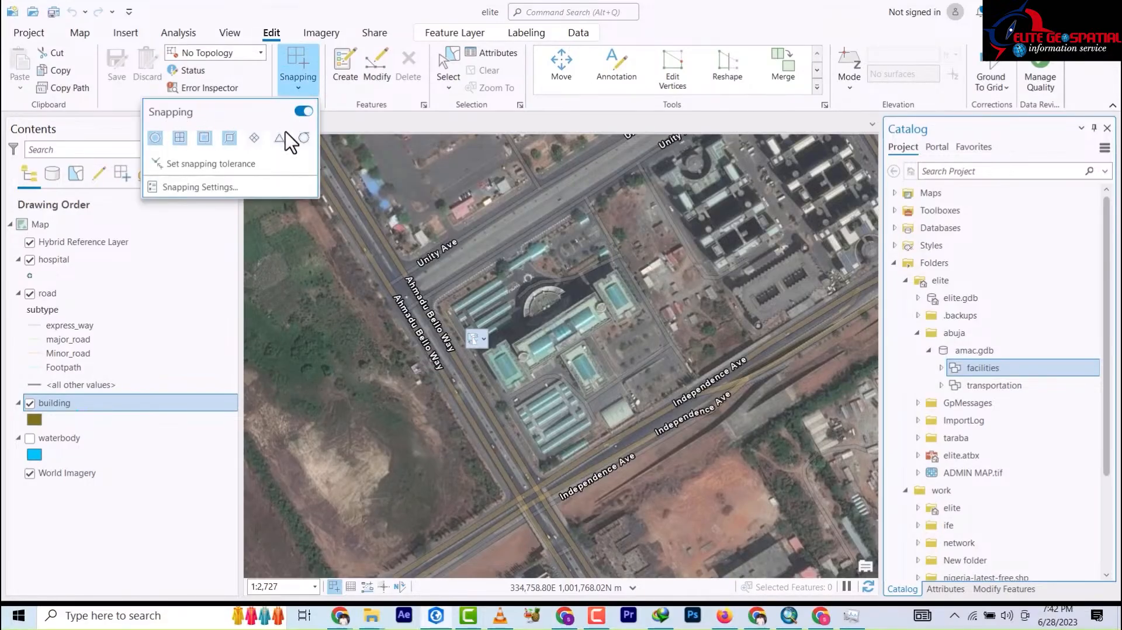
left_click(344, 79)
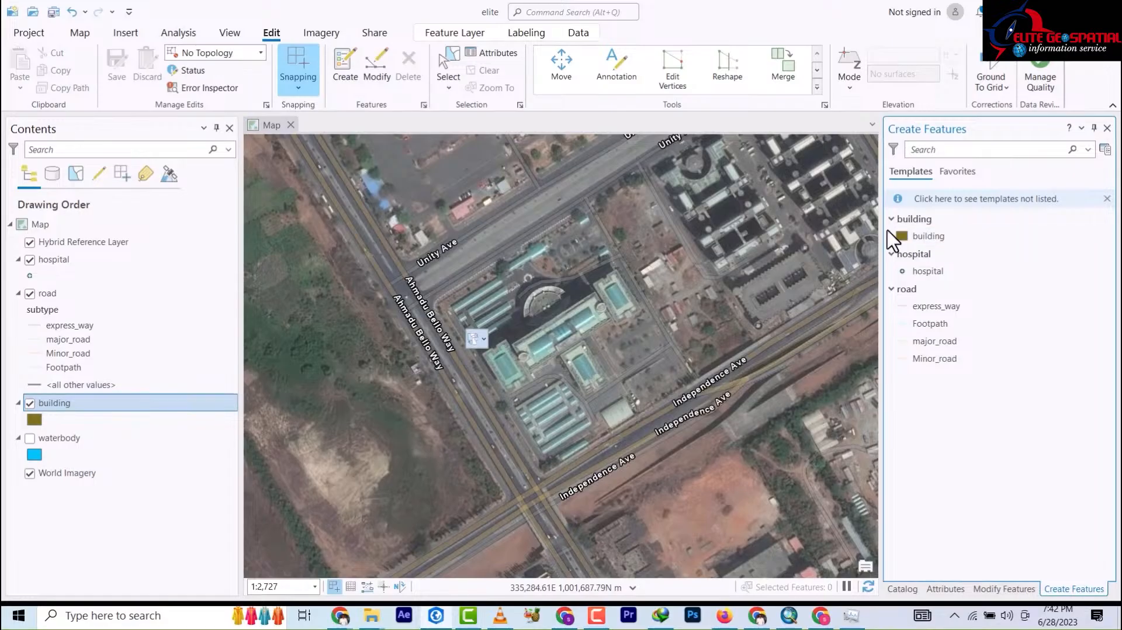
Activate the building template with the polygon tool and digitize the rectangular blue roof of the compound's northeastern block as a four-corner polygon.
left_click(925, 239)
scroll(533, 438, "down", 2)
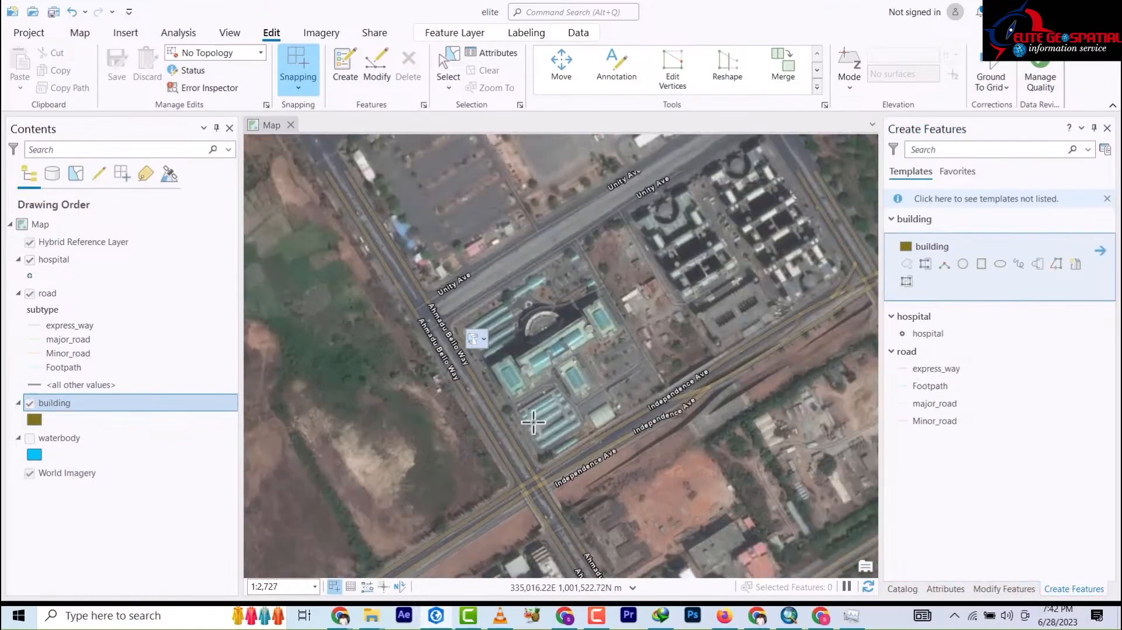
scroll(541, 418, "up", 3)
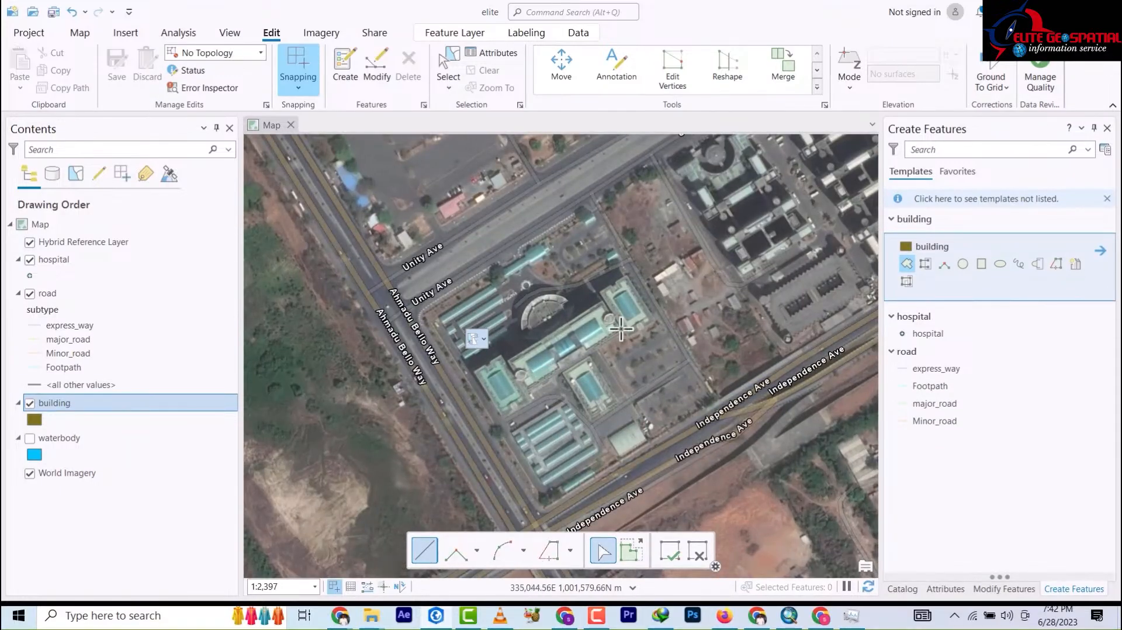
scroll(626, 316, "up", 3)
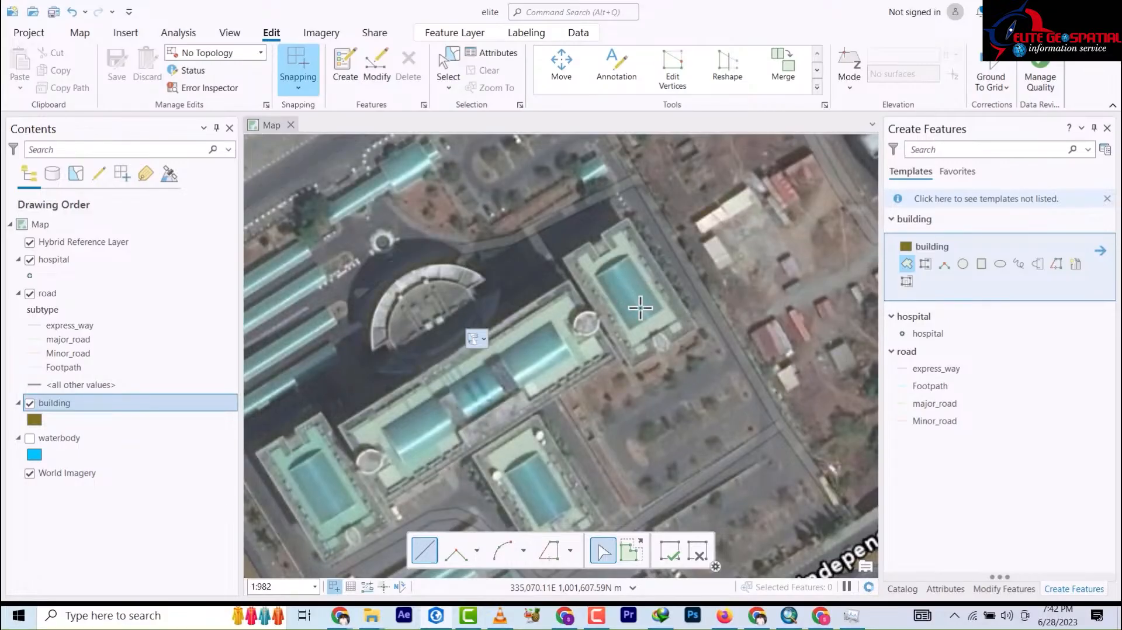
scroll(616, 305, "up", 2)
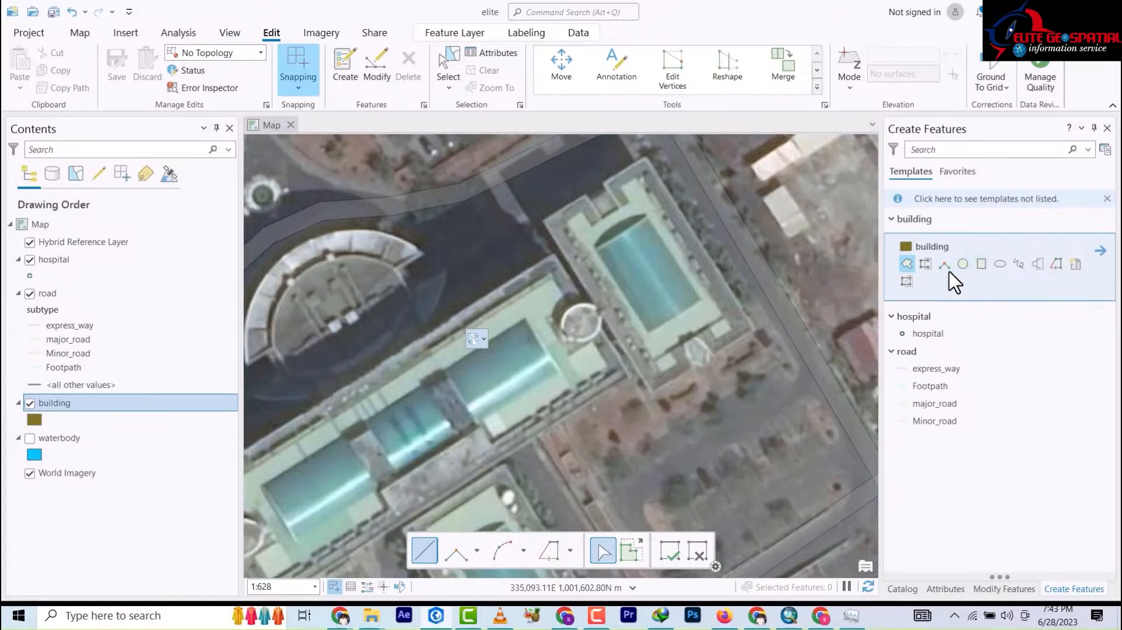
left_click(908, 266)
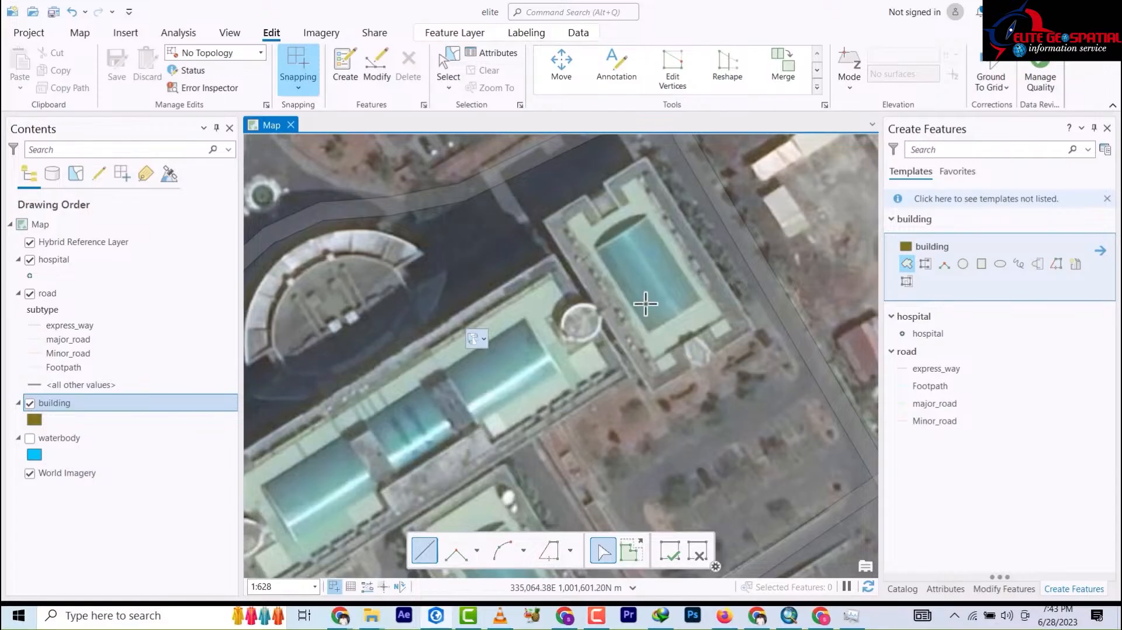
scroll(608, 261, "down", 2)
scroll(607, 260, "up", 3)
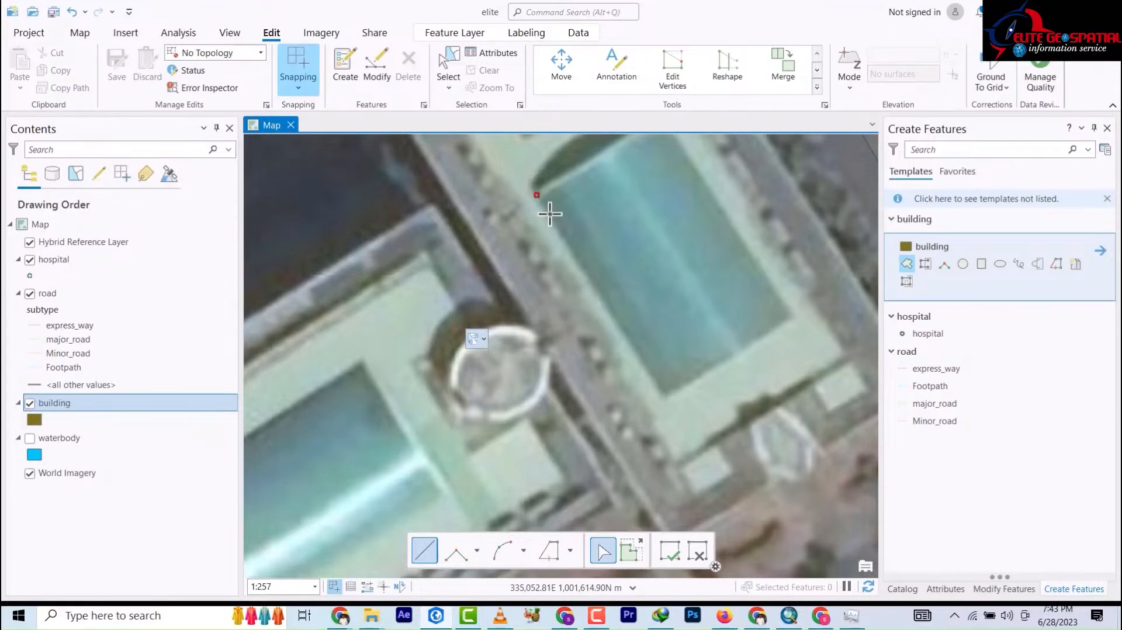
left_click(664, 399)
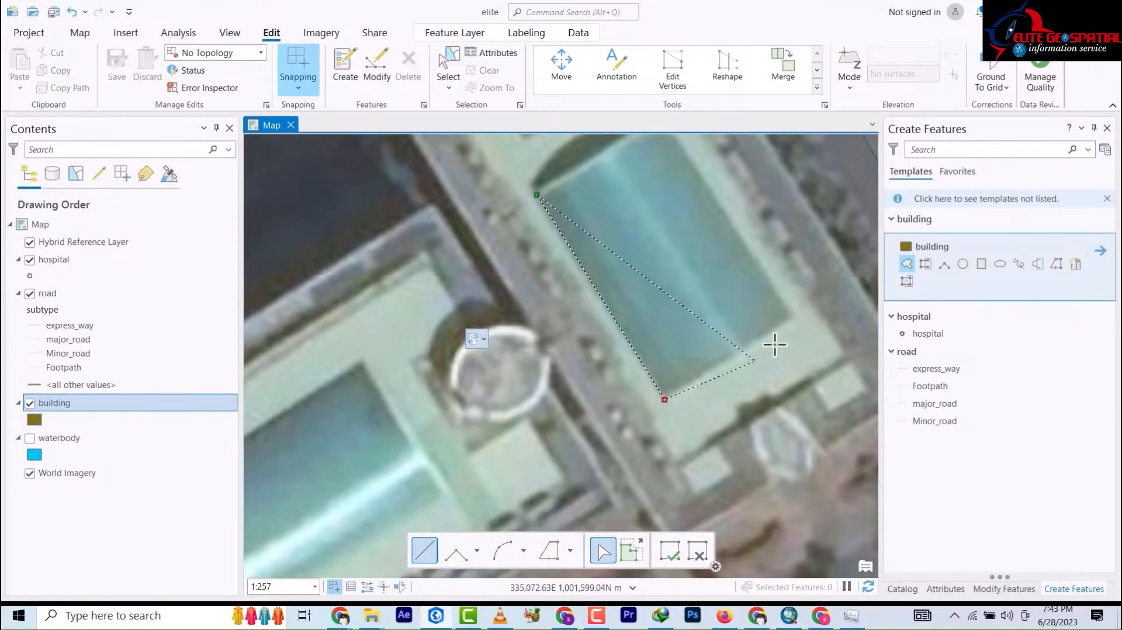
left_click(786, 315)
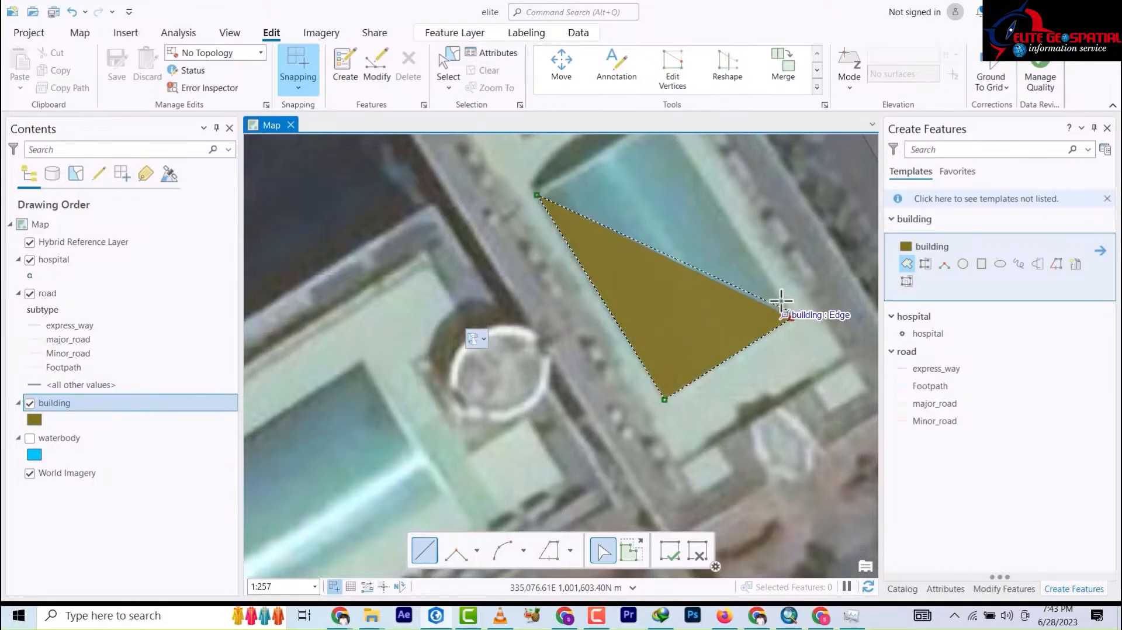
left_click_drag(762, 264, 776, 353)
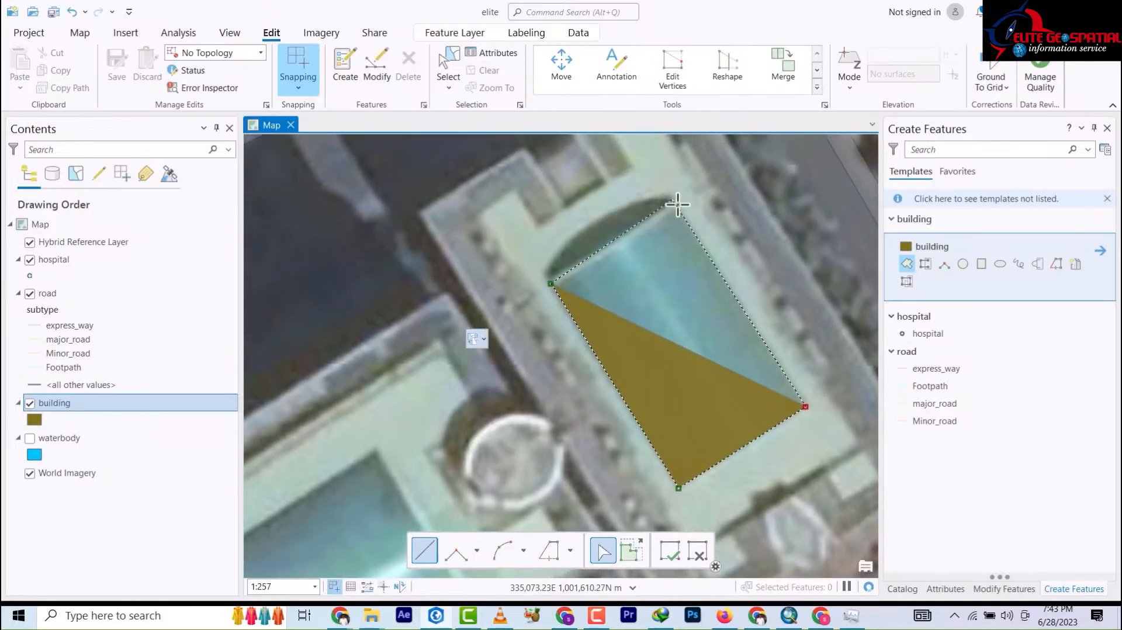
double_click(676, 202)
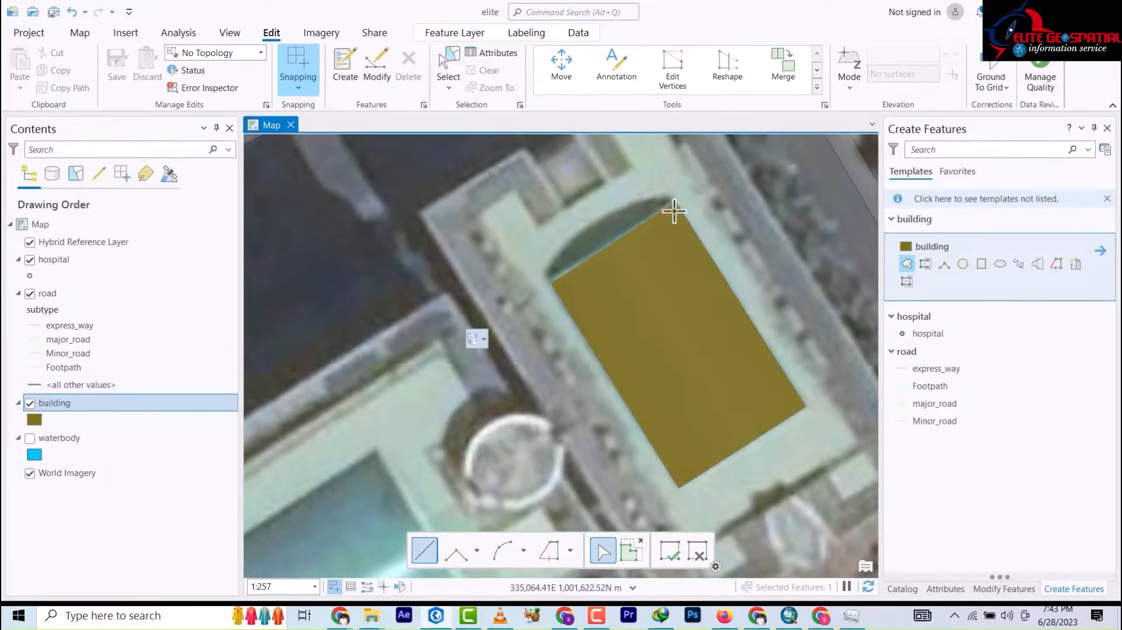
Digitize the pale rectangular roof beside Independence Ave, in the compound's southeast, as a four-corner building polygon.
scroll(661, 206, "up", 4)
scroll(655, 204, "down", 6)
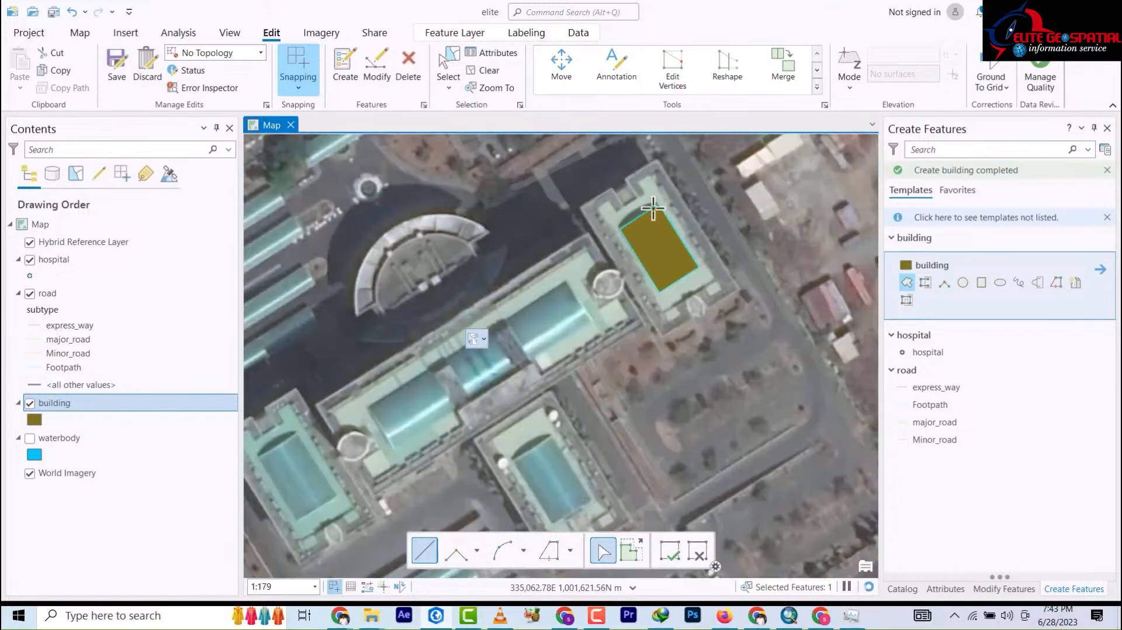
scroll(652, 207, "down", 3)
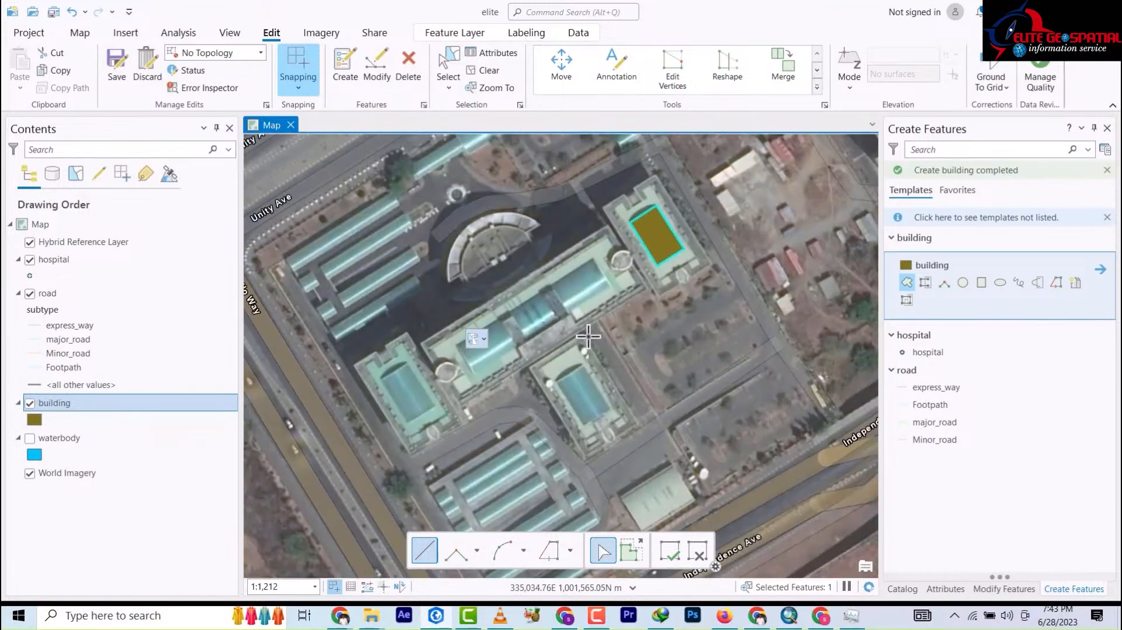
left_click_drag(608, 451, 582, 255)
scroll(659, 362, "down", 3)
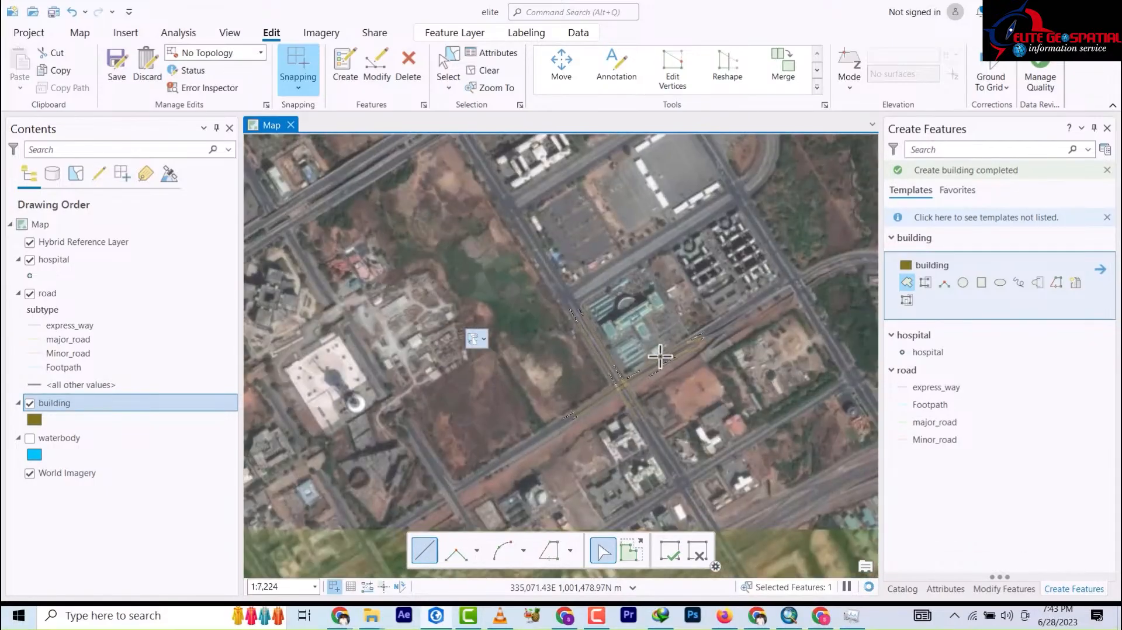
scroll(655, 357, "up", 4)
scroll(648, 359, "up", 2)
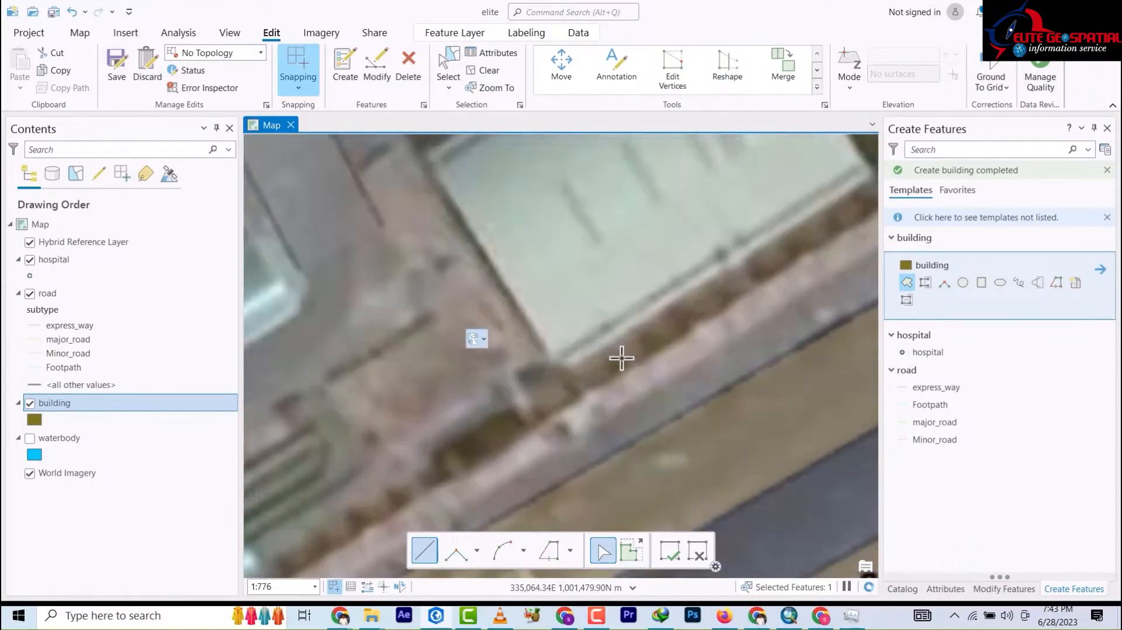
scroll(596, 351, "down", 1)
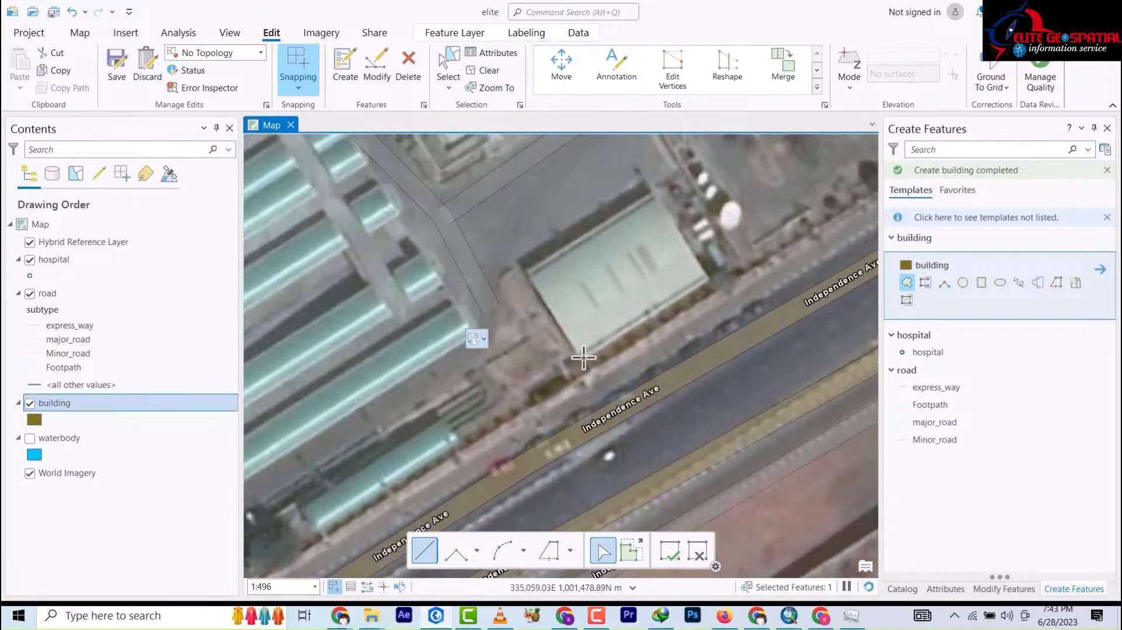
left_click(709, 279)
left_click(653, 194)
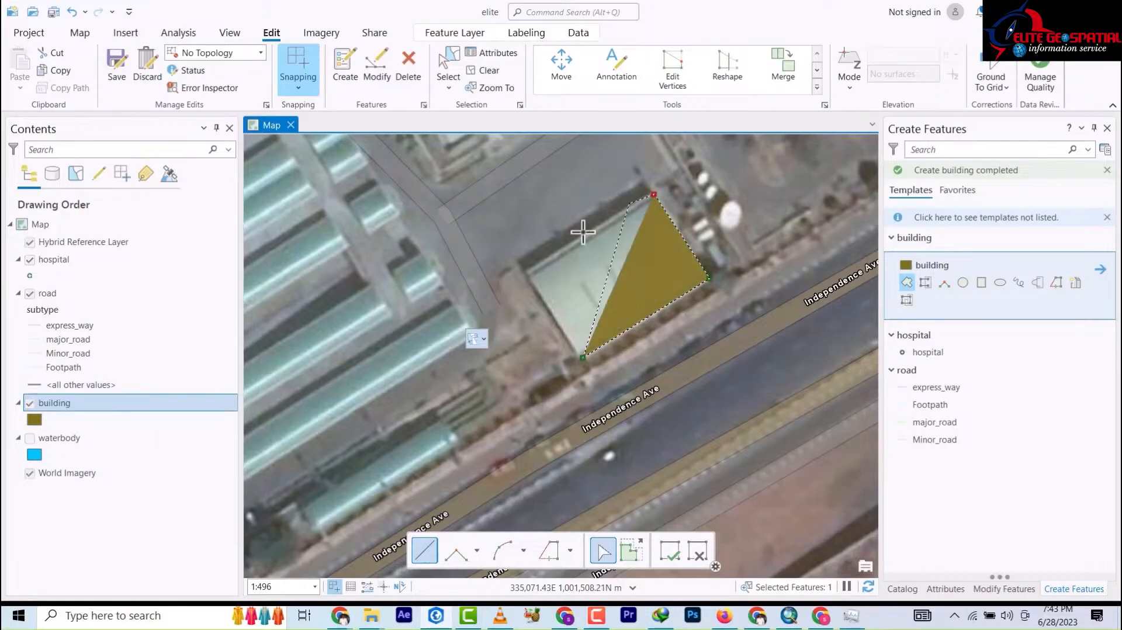
double_click(526, 275)
Digitize the narrow roof closest to Independence Ave, near the Ahmadu Bello Way junction, as a four-corner building polygon.
scroll(661, 293, "up", 3)
scroll(629, 280, "down", 4)
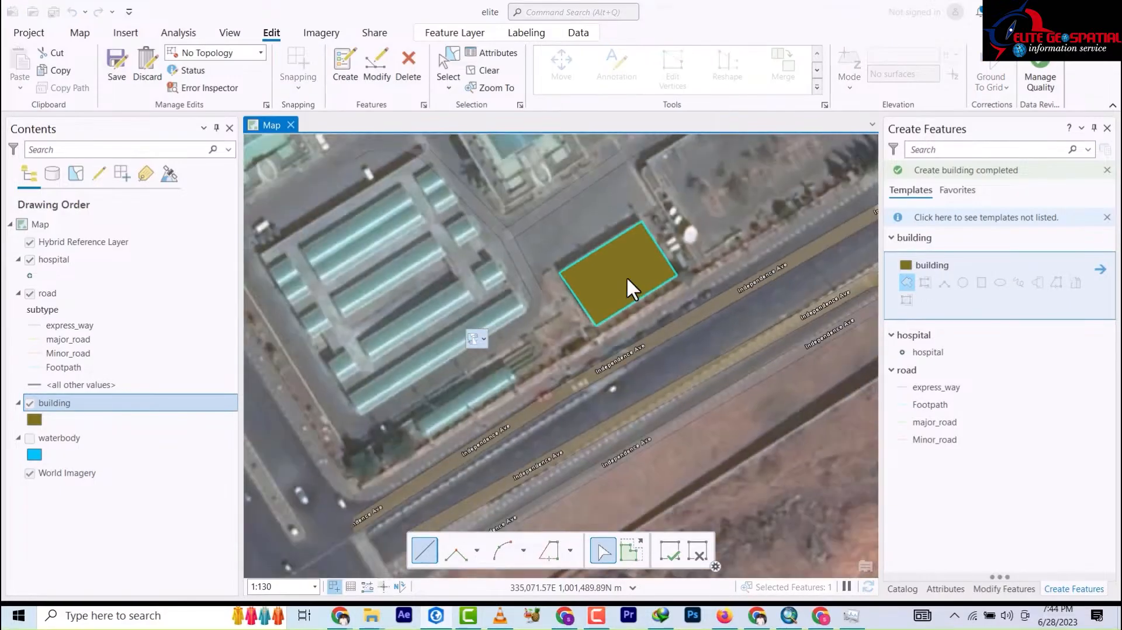
scroll(627, 281, "down", 5)
scroll(613, 257, "up", 3)
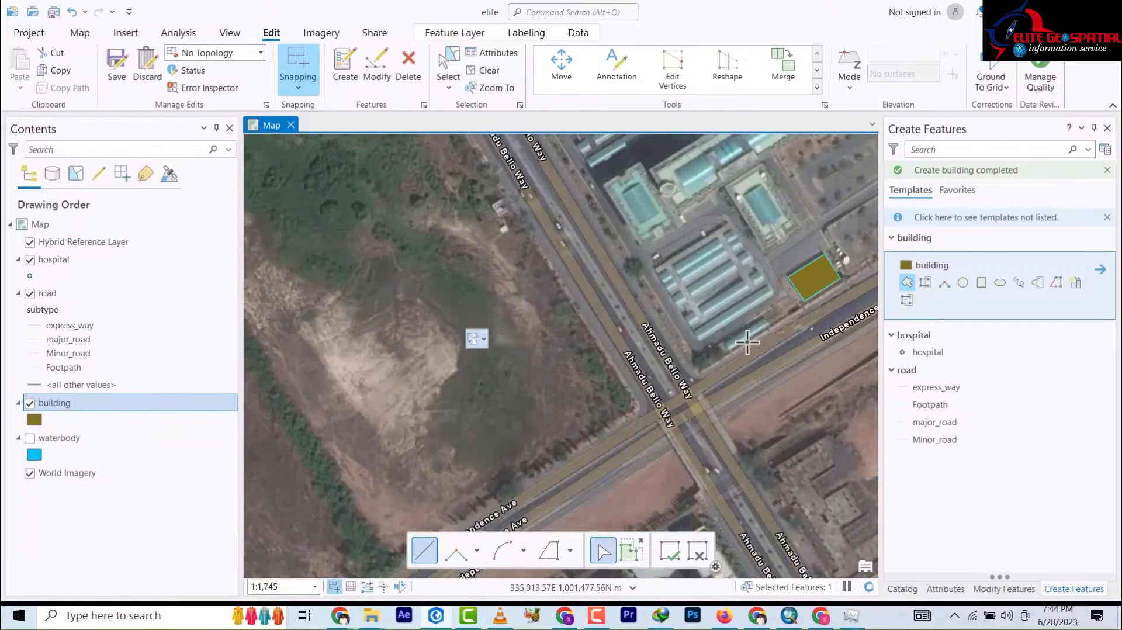
scroll(747, 342, "up", 3)
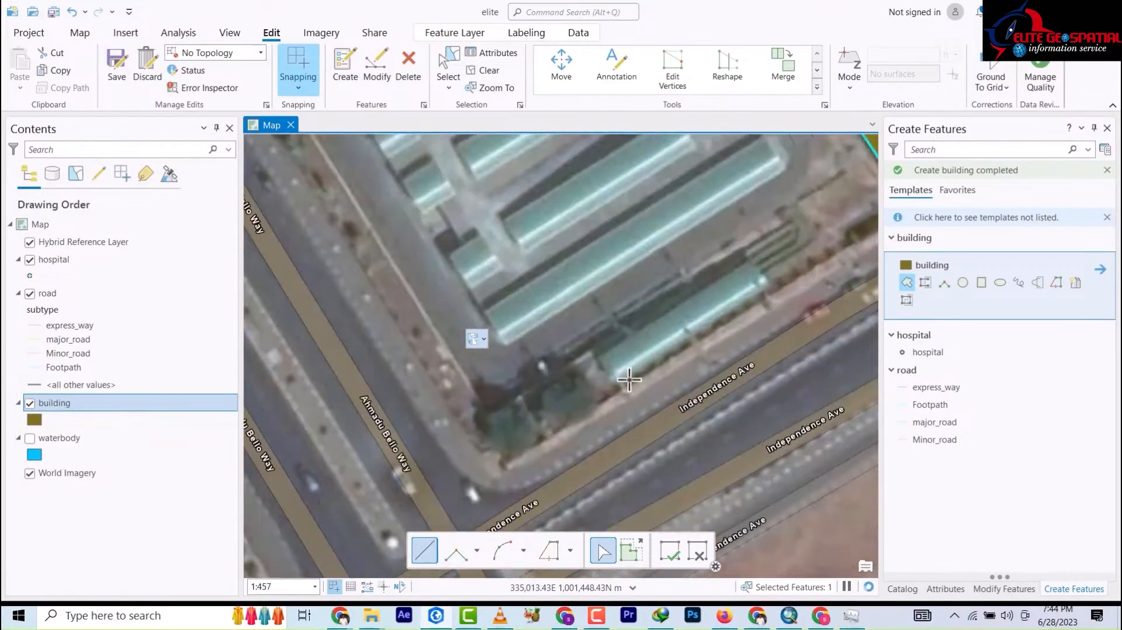
left_click(619, 383)
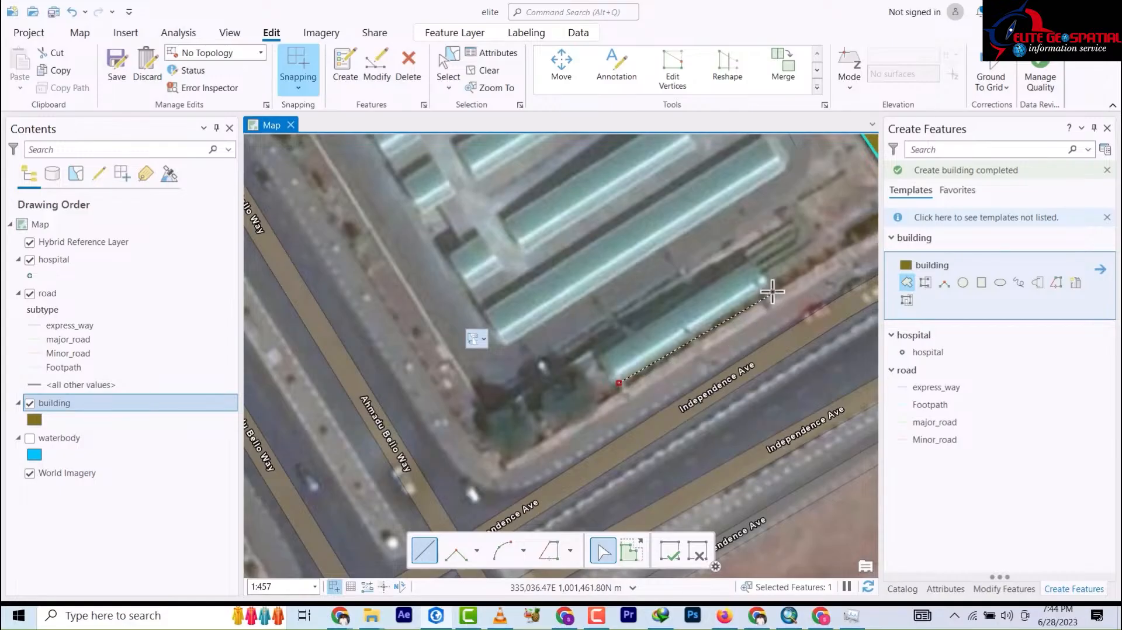
left_click(748, 263)
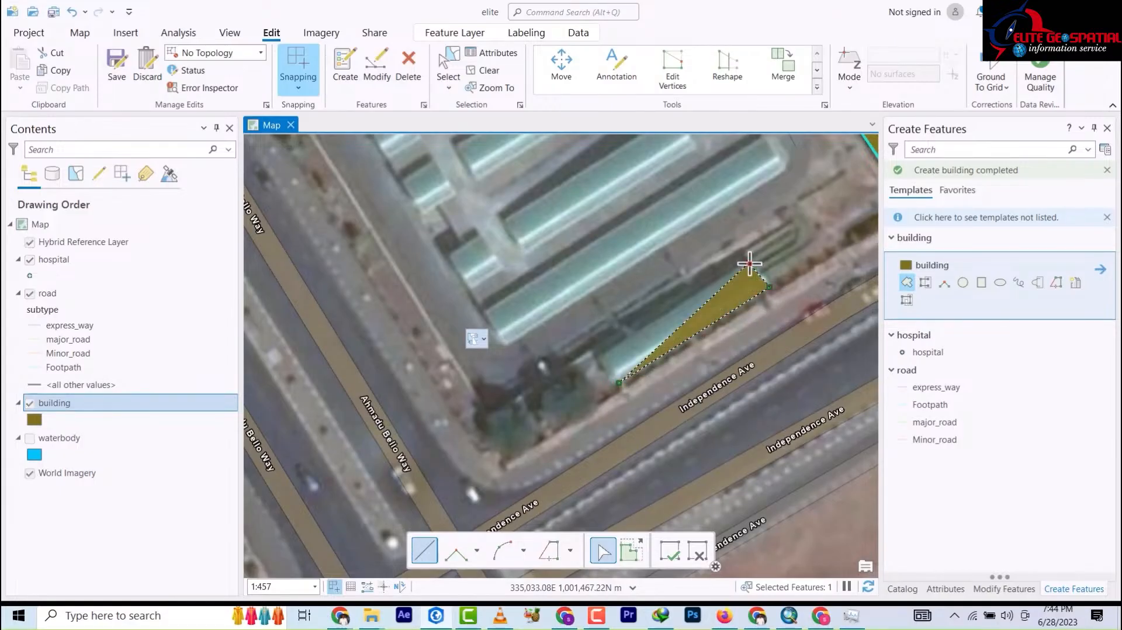
double_click(597, 358)
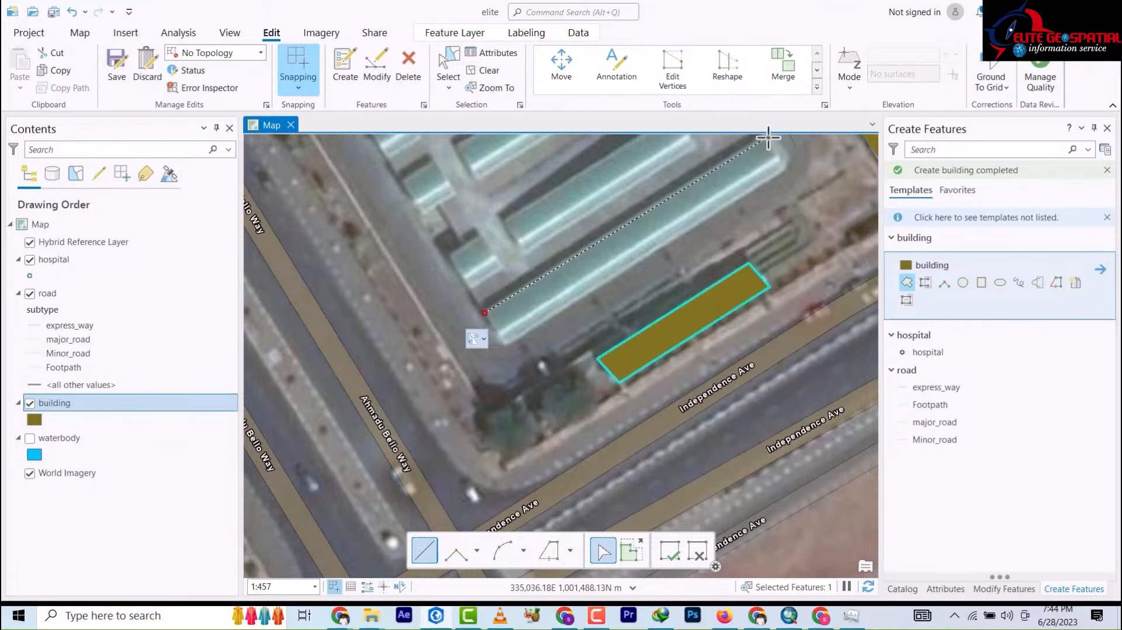
Digitize the longest parallel roof just north of the narrow roadside building as a four-corner building polygon.
left_click_drag(771, 150, 766, 179)
left_click(759, 167)
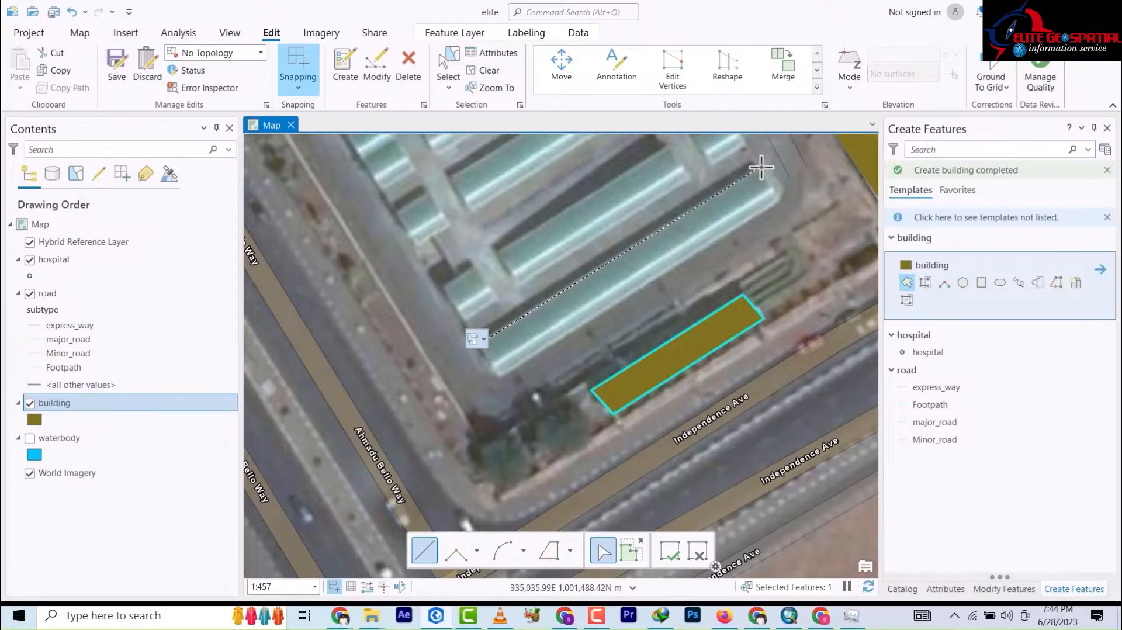
left_click(782, 198)
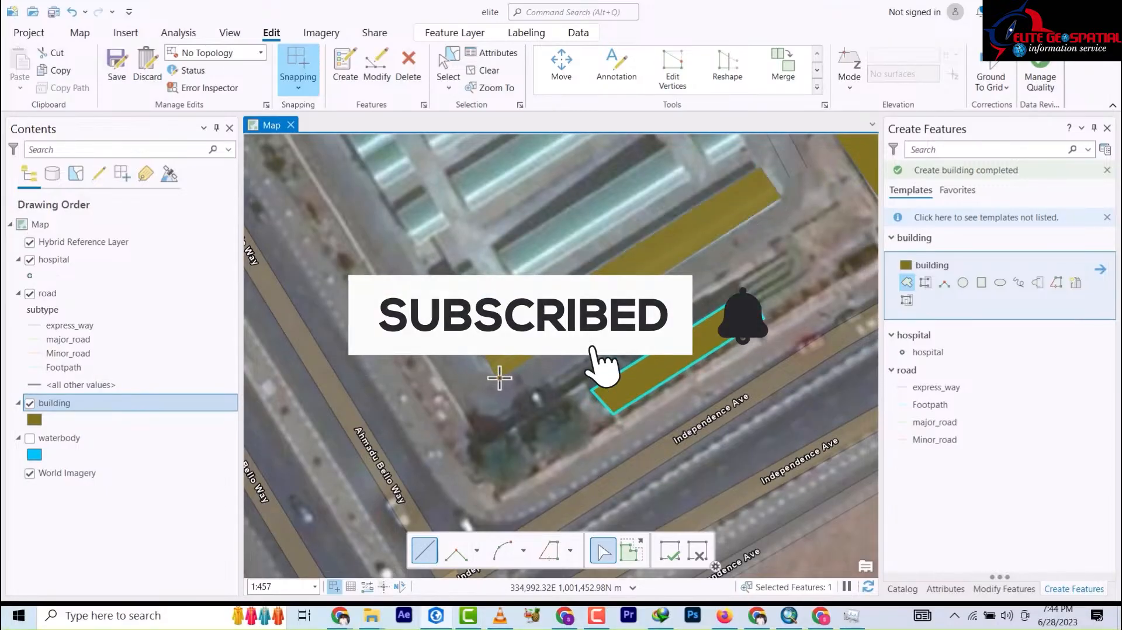
double_click(497, 381)
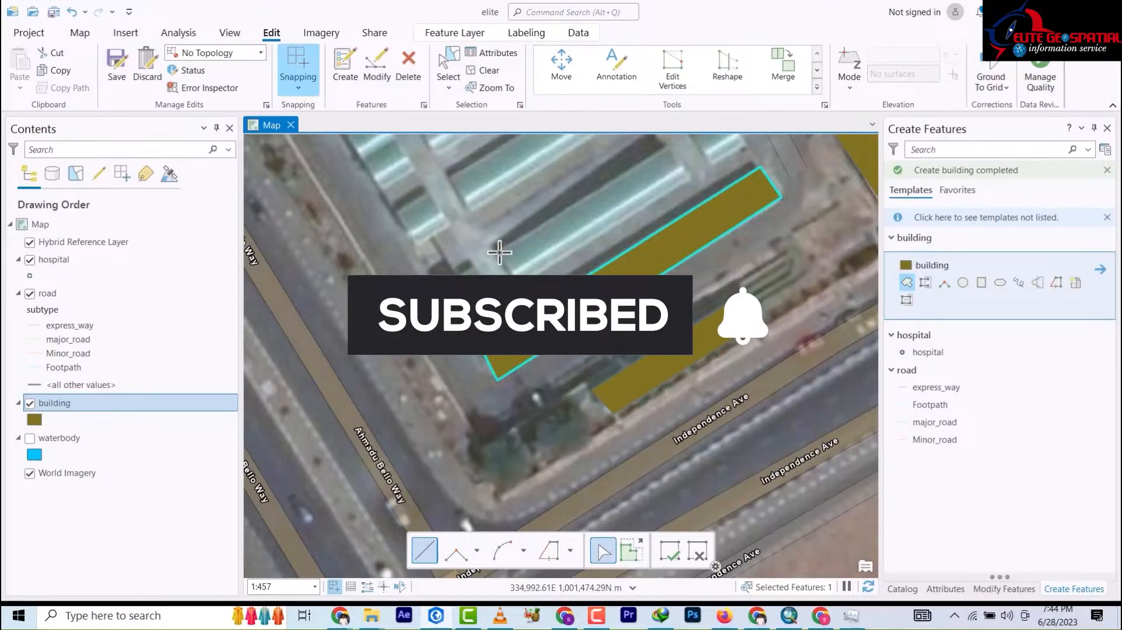
Digitize the shorter parallel roof north of the longest one and the small block at its western end as separate building polygons.
left_click(671, 145)
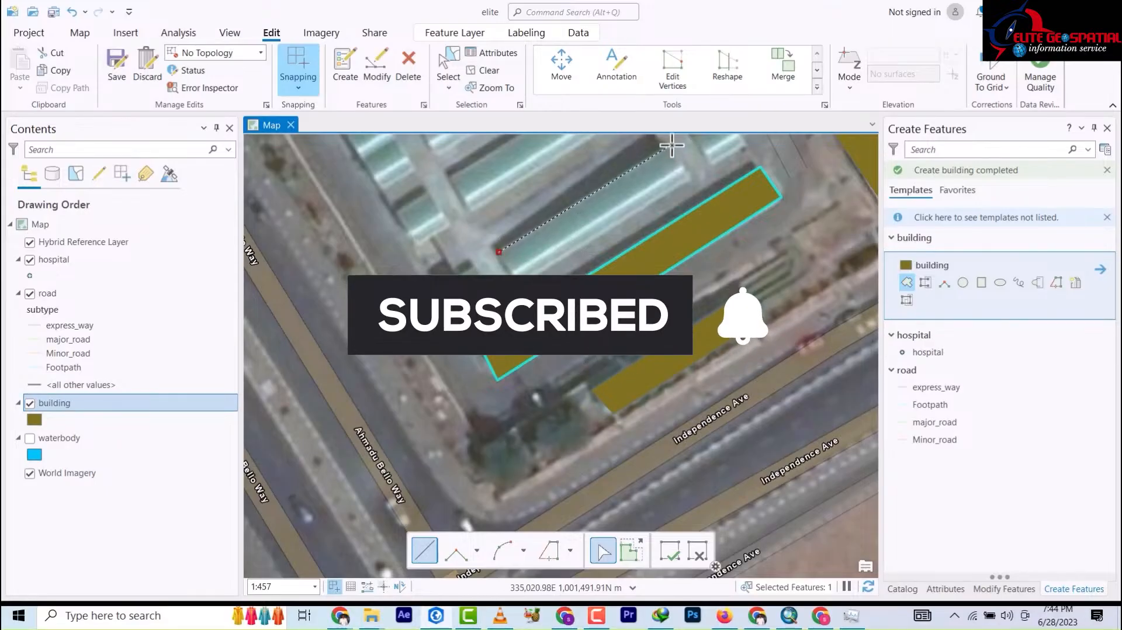
left_click(690, 177)
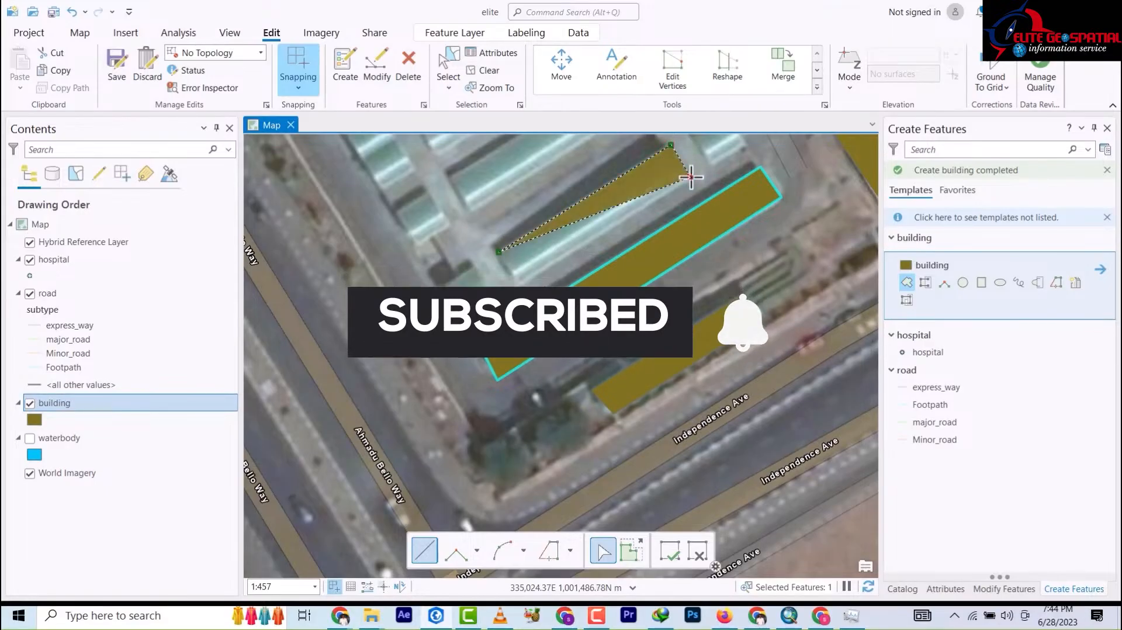
double_click(517, 284)
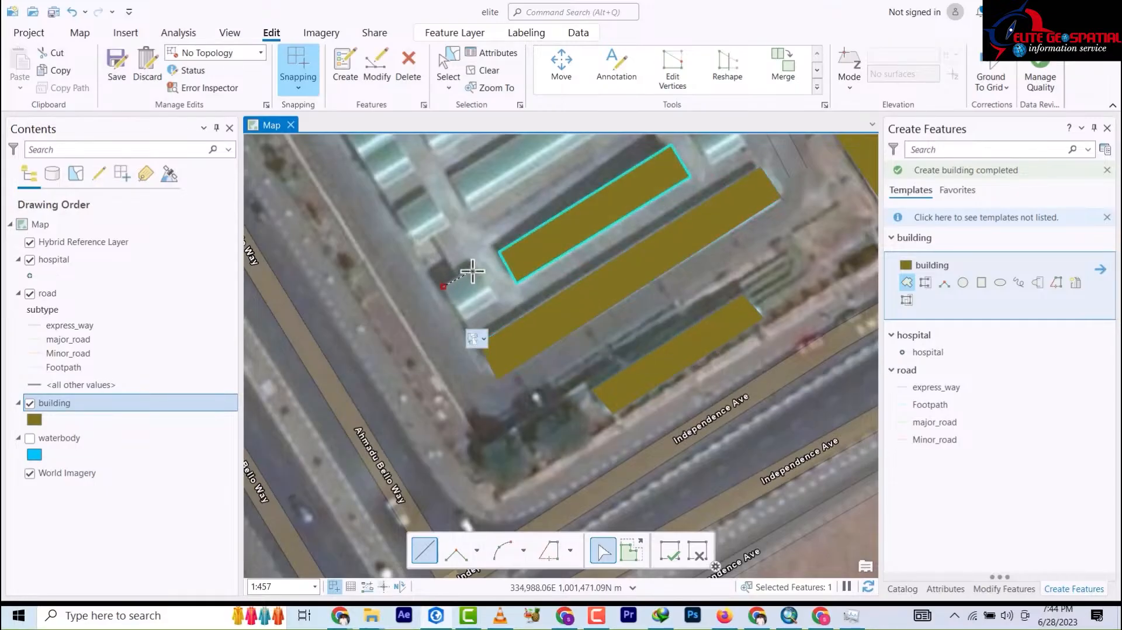
left_click(496, 297)
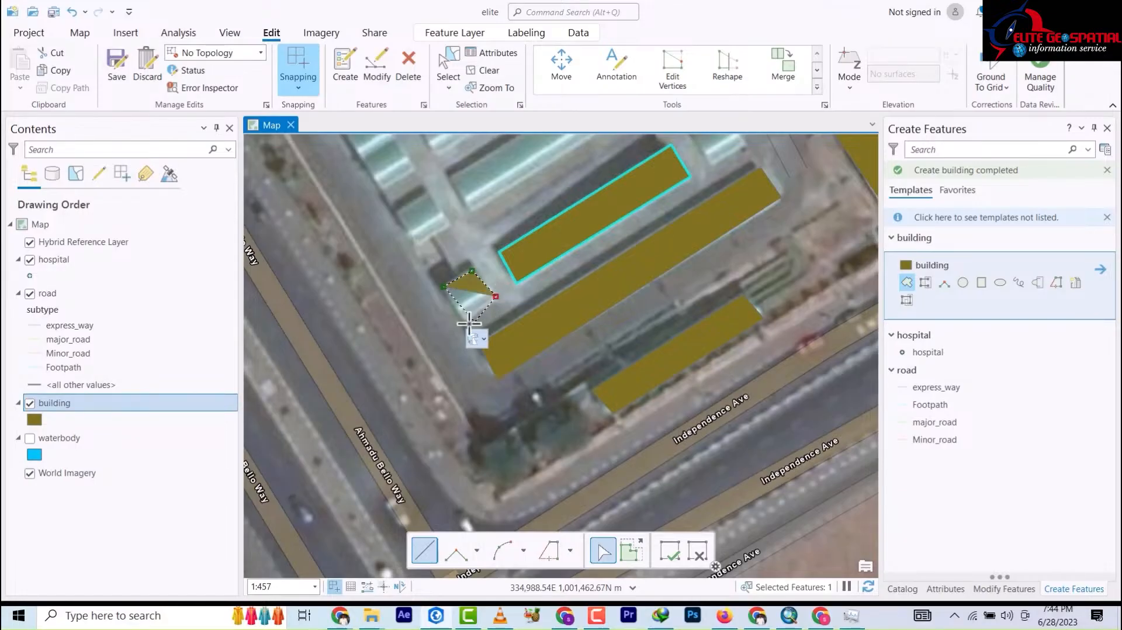
double_click(463, 321)
Digitize the large round white roof south of Kur Mohammed Ave, near Ahmadu Bello Way, as a circular building polygon from its centre.
scroll(514, 321, "up", 3)
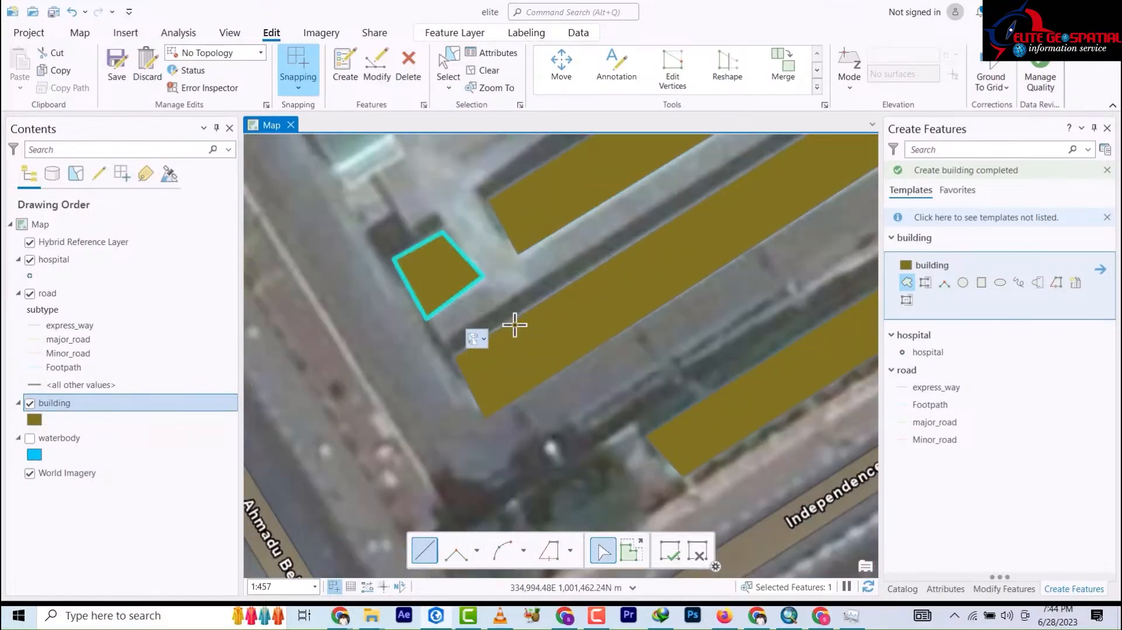
scroll(518, 317, "down", 6)
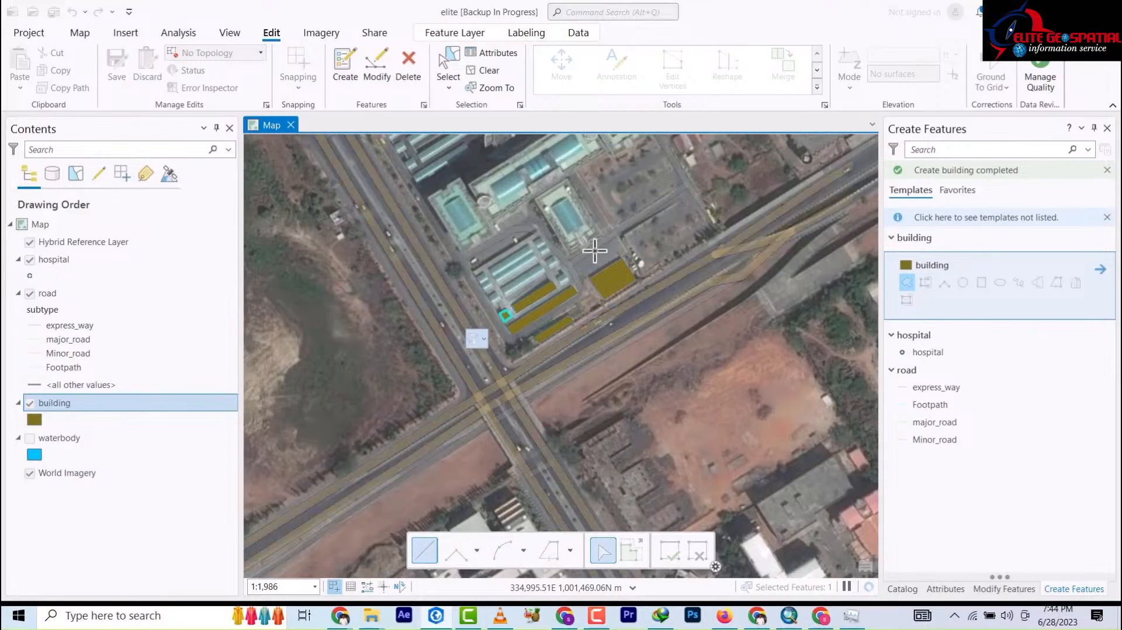
scroll(630, 275, "down", 5)
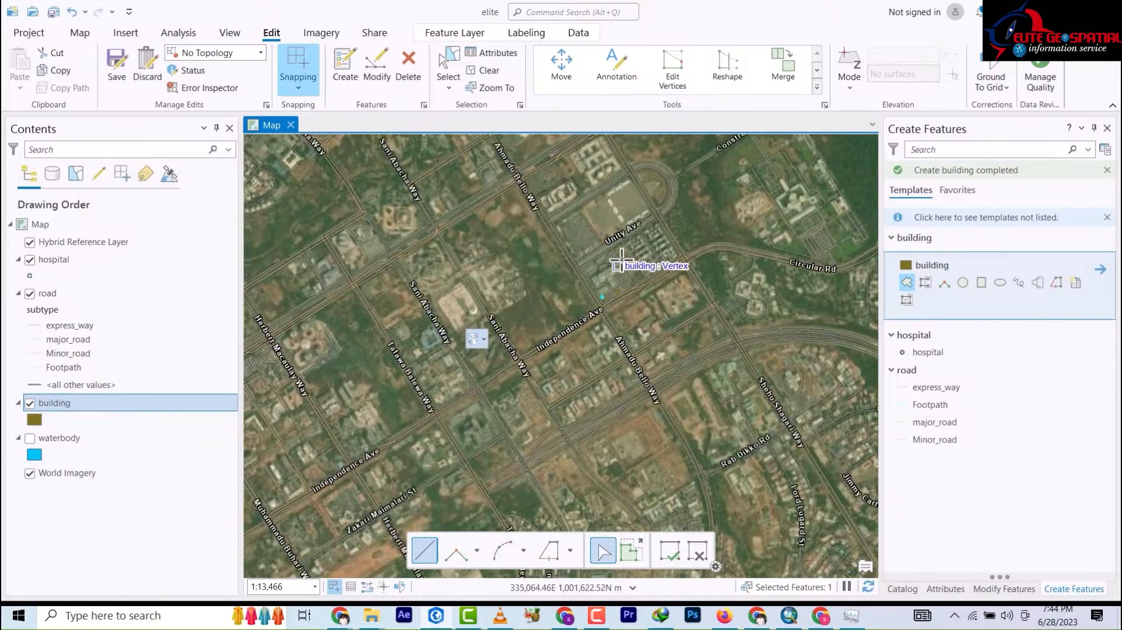
scroll(602, 269, "up", 3)
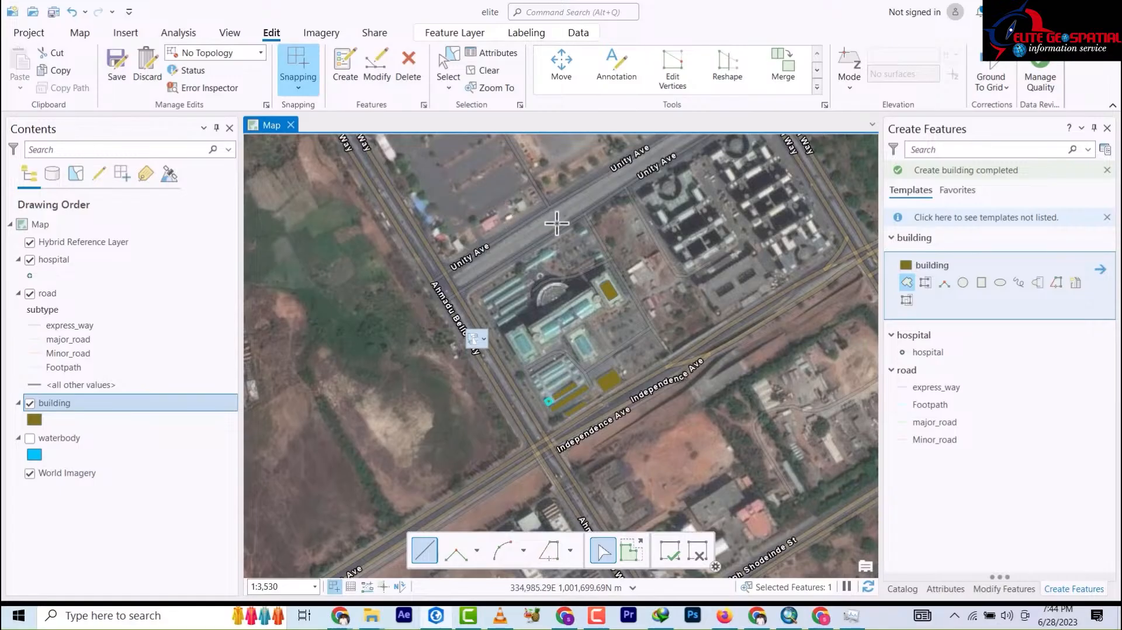
left_click_drag(588, 205, 608, 352)
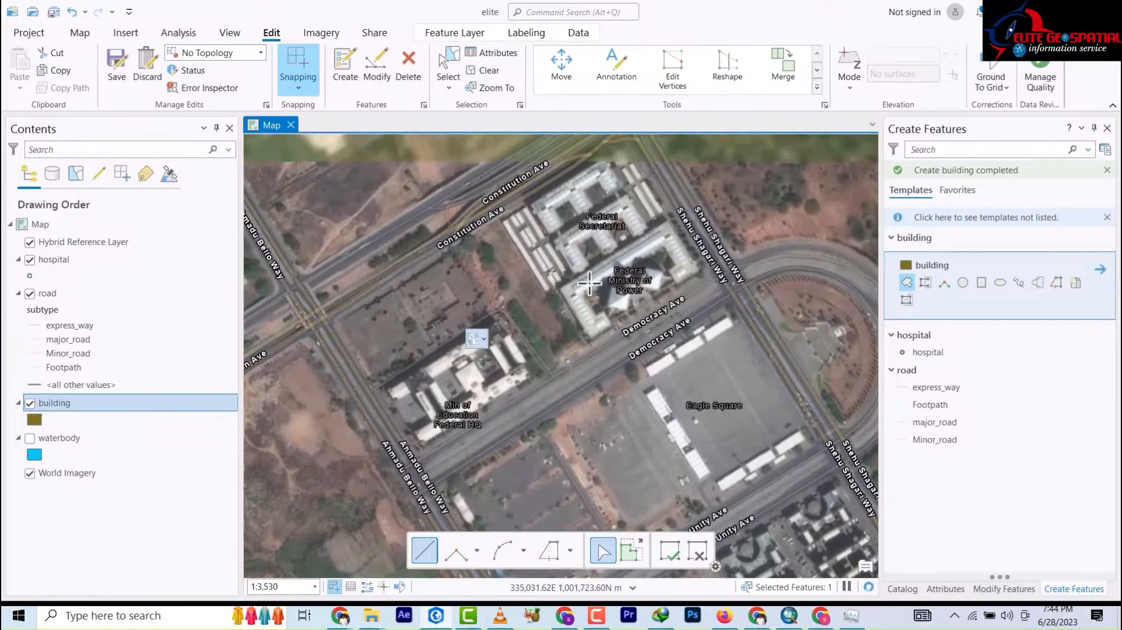
left_click_drag(589, 283, 575, 335)
left_click_drag(581, 253, 764, 258)
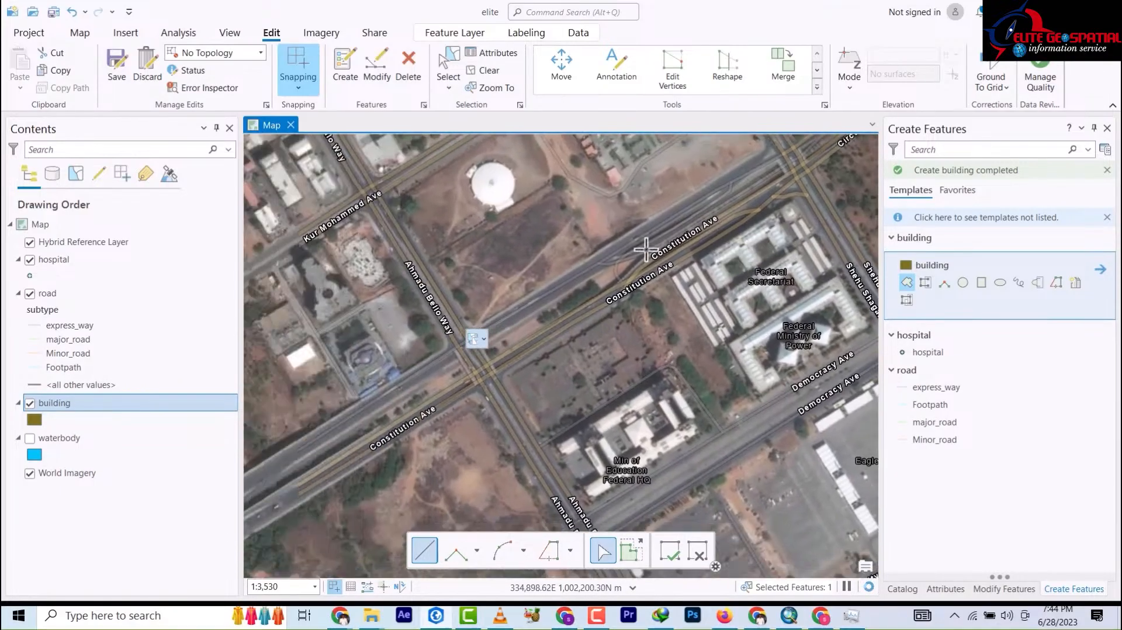
left_click_drag(539, 235, 644, 335)
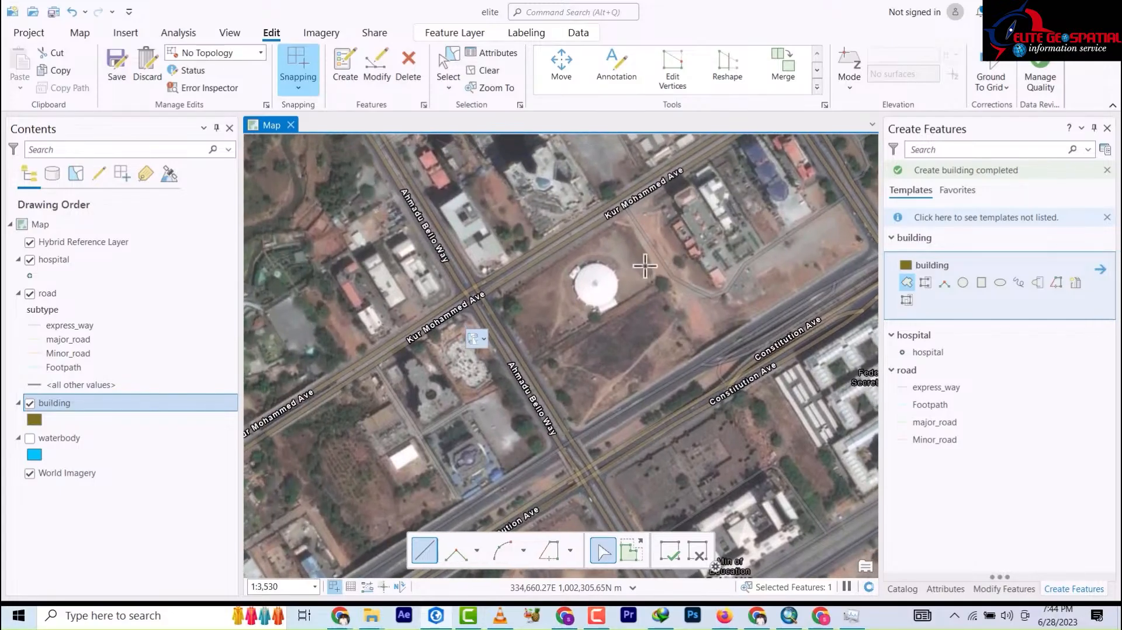
left_click(963, 283)
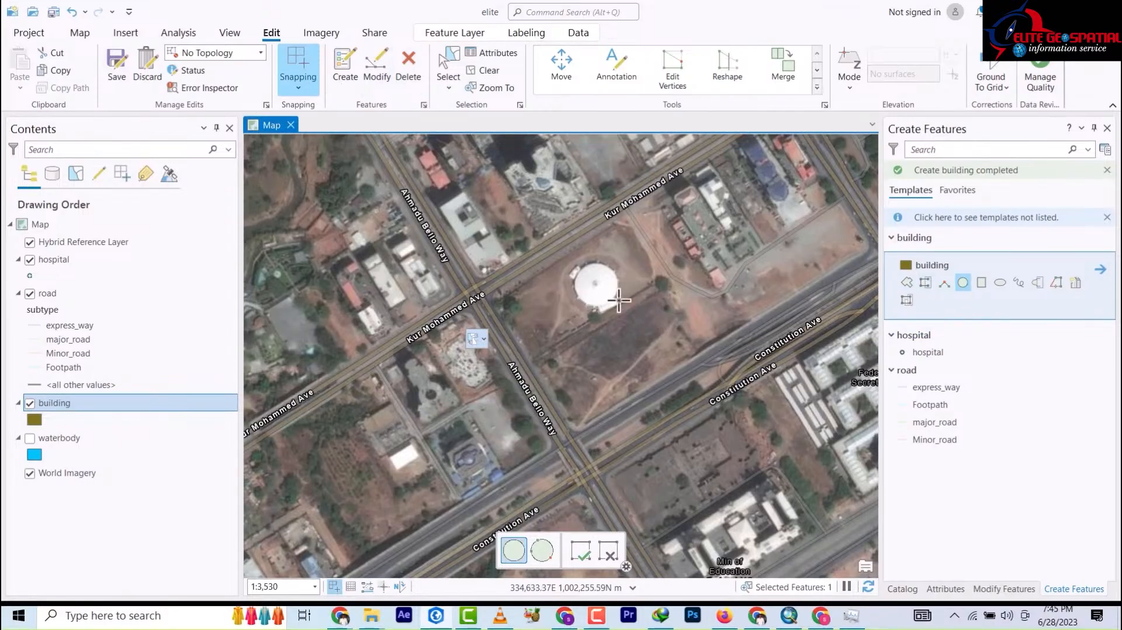
scroll(618, 300, "up", 10)
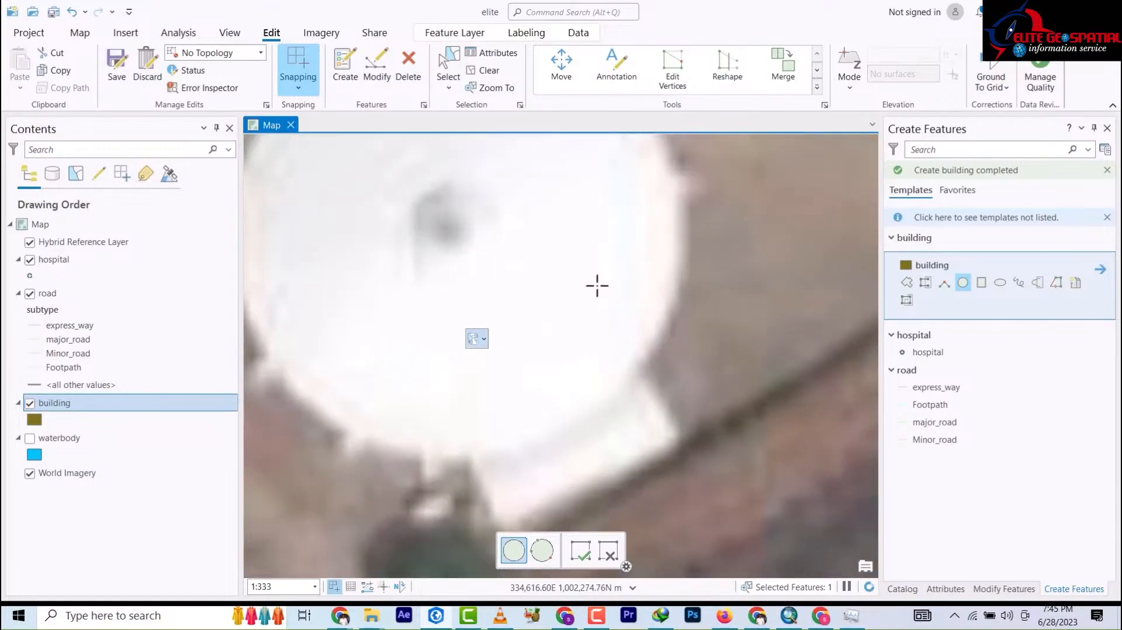
scroll(597, 285, "down", 4)
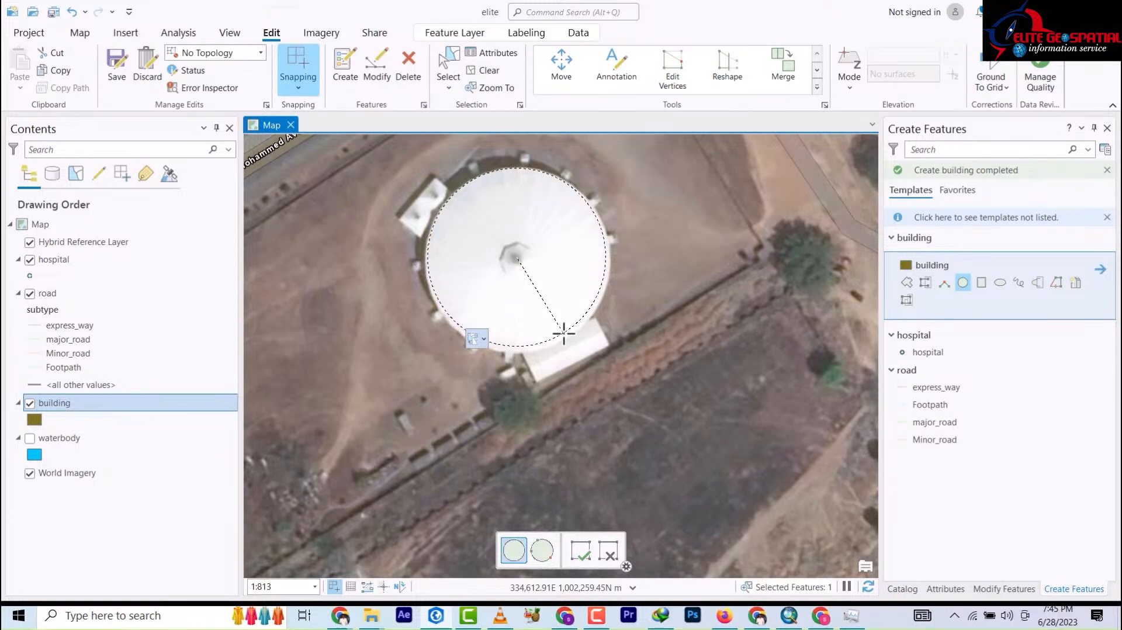
left_click(566, 337)
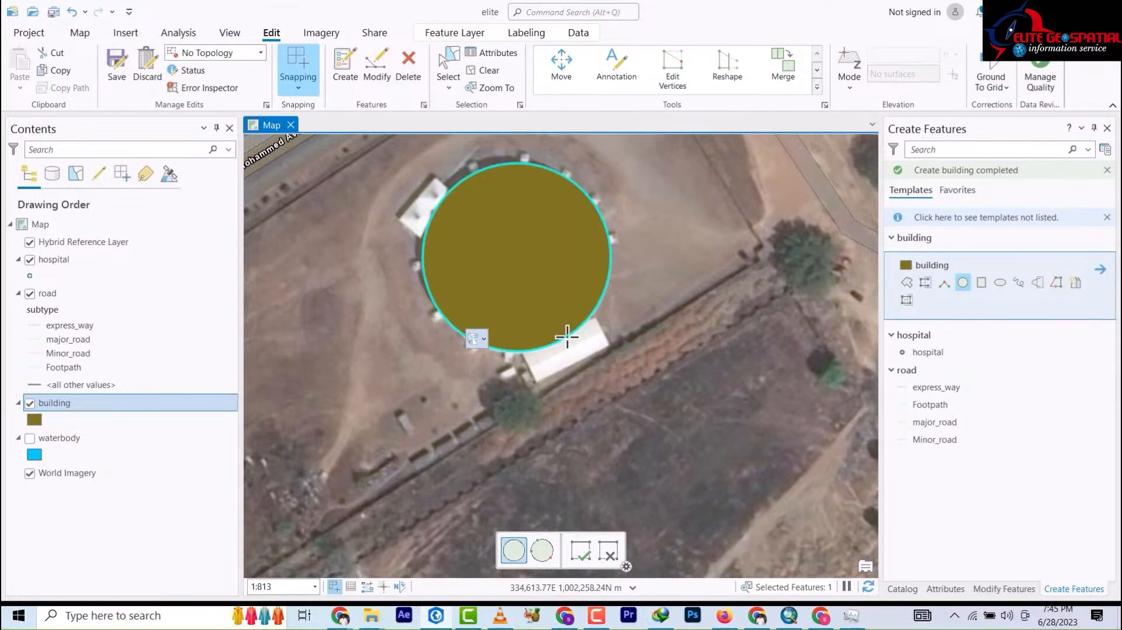
Digitize the rectangular annex on the round building's southeast side as a four-corner building polygon overlapping the circle.
left_click(907, 282)
scroll(554, 403, "down", 3)
scroll(554, 404, "up", 3)
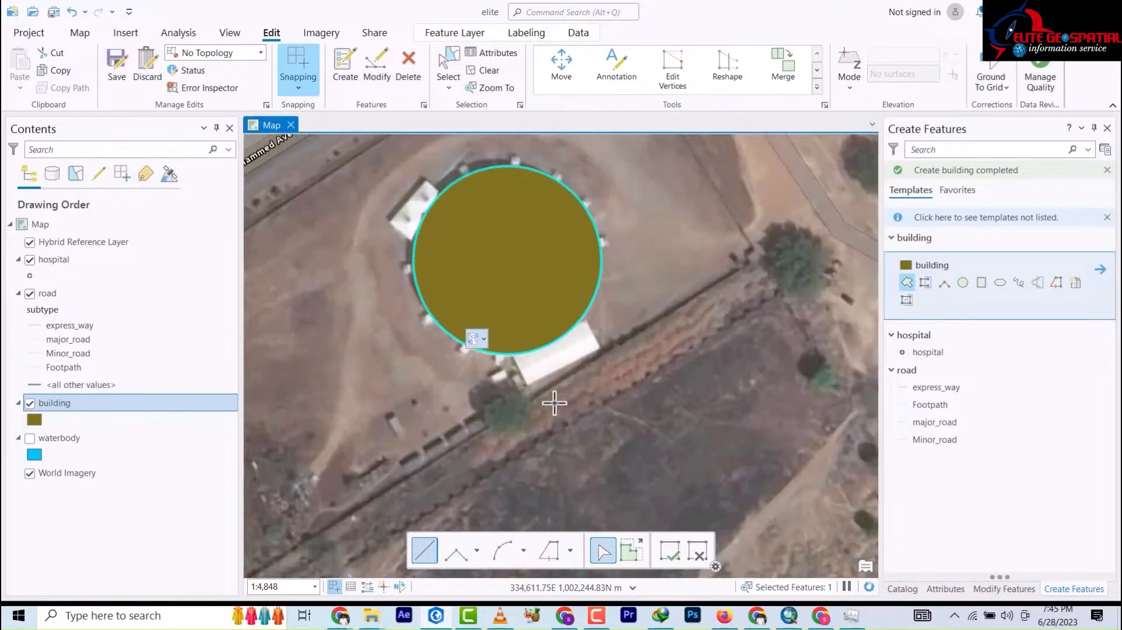
scroll(554, 403, "up", 5)
scroll(519, 346, "down", 2)
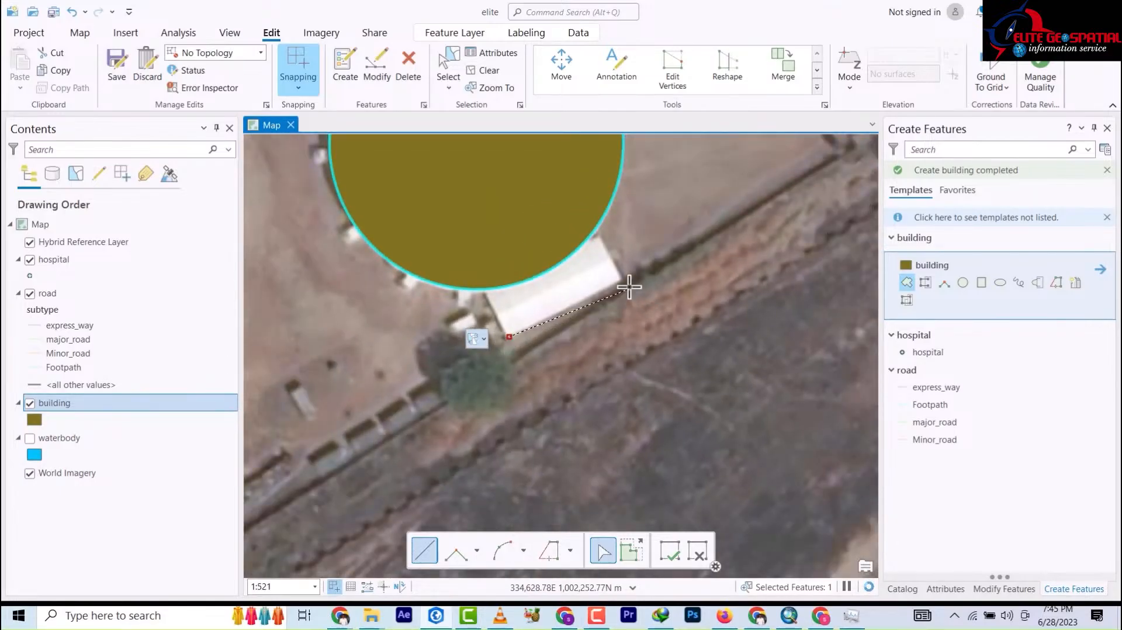
left_click(593, 220)
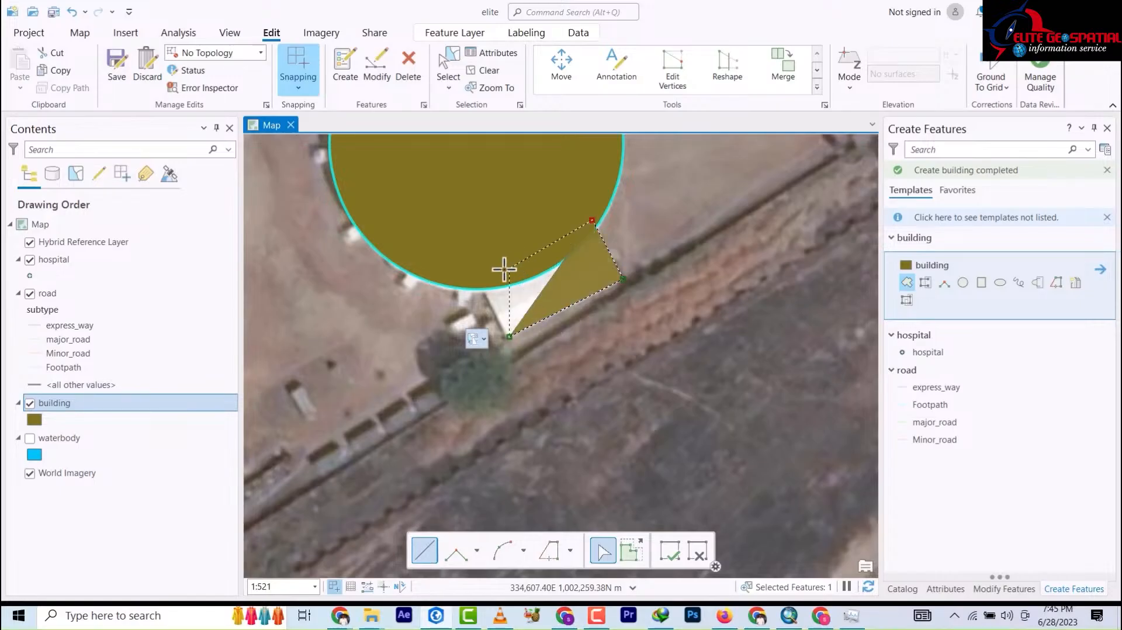
double_click(479, 282)
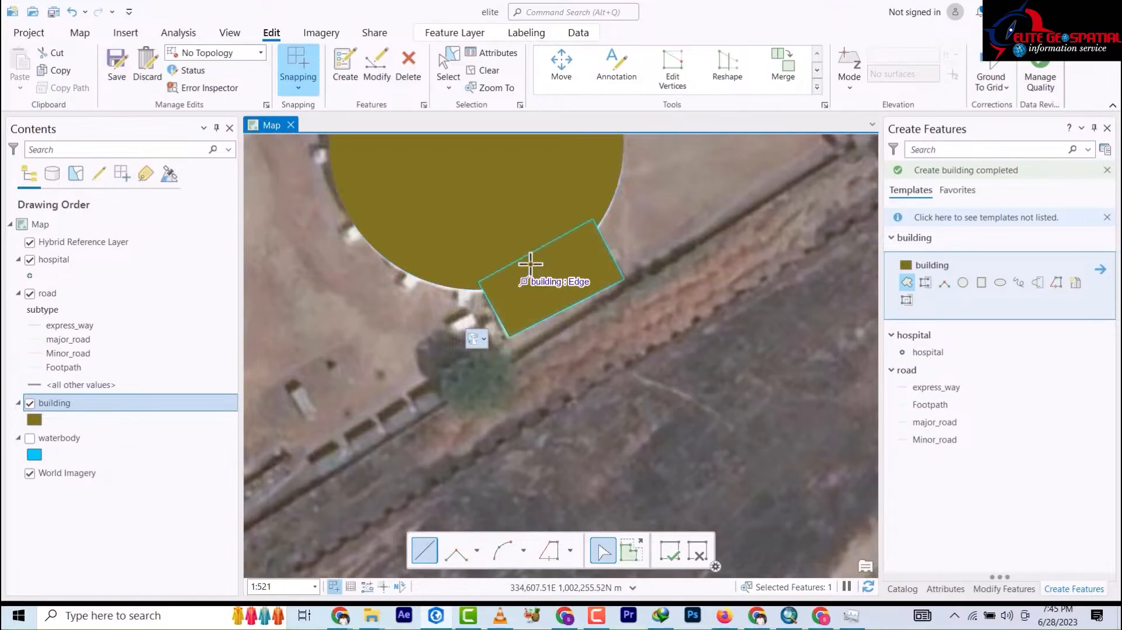
Digitize the annex on the round building's northwest side as a four-corner building polygon overlapping the circle.
left_click_drag(545, 251, 663, 451)
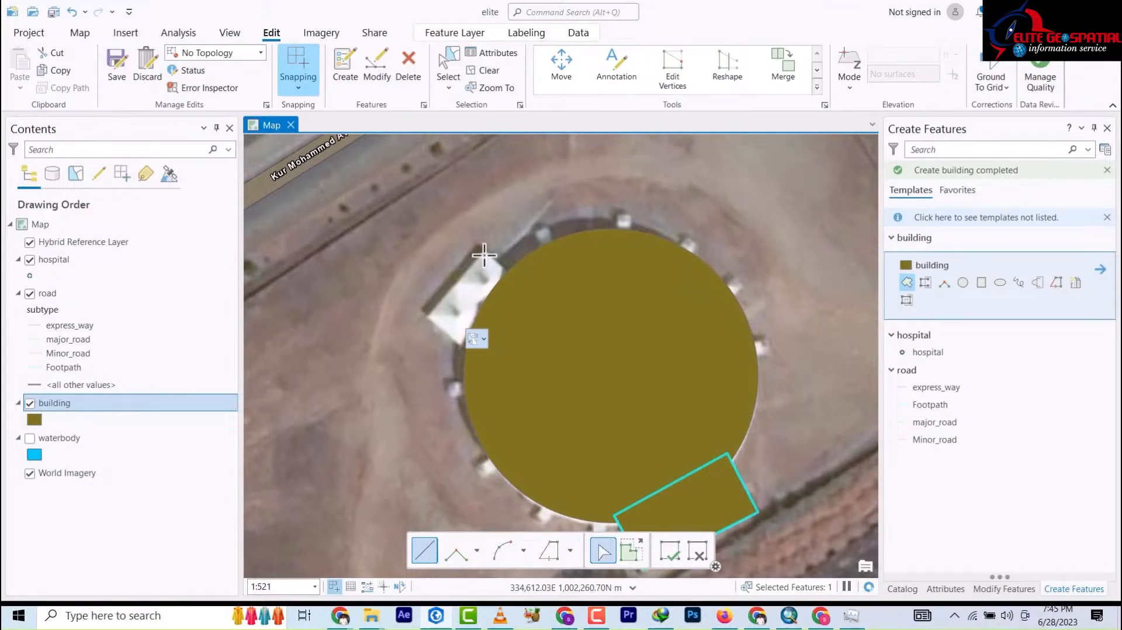
left_click(483, 253)
left_click(478, 355)
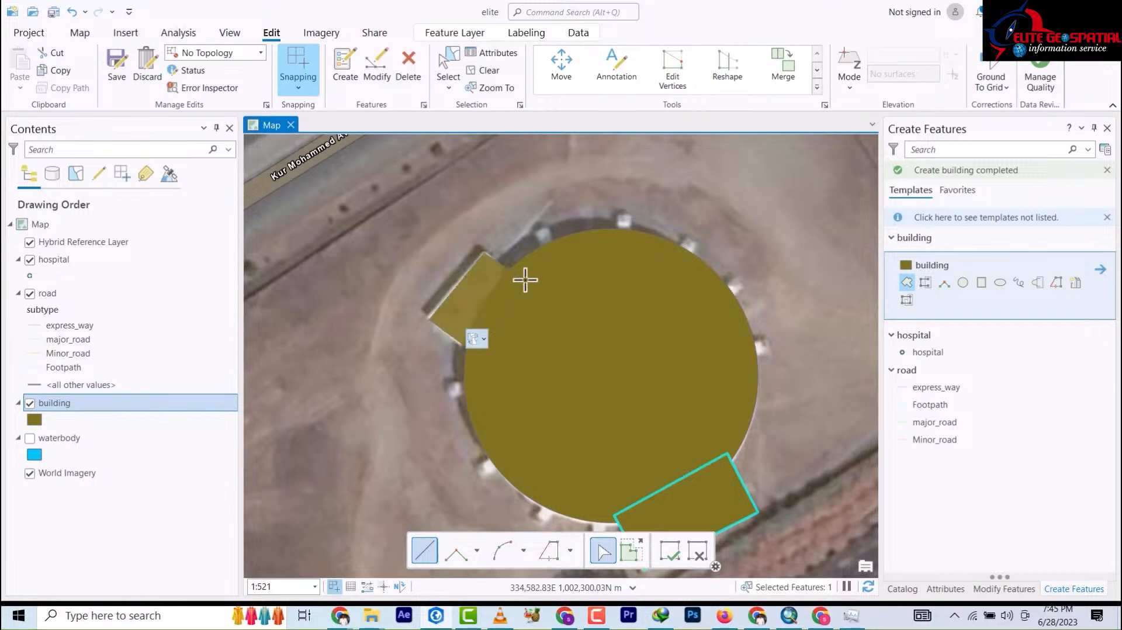
double_click(525, 280)
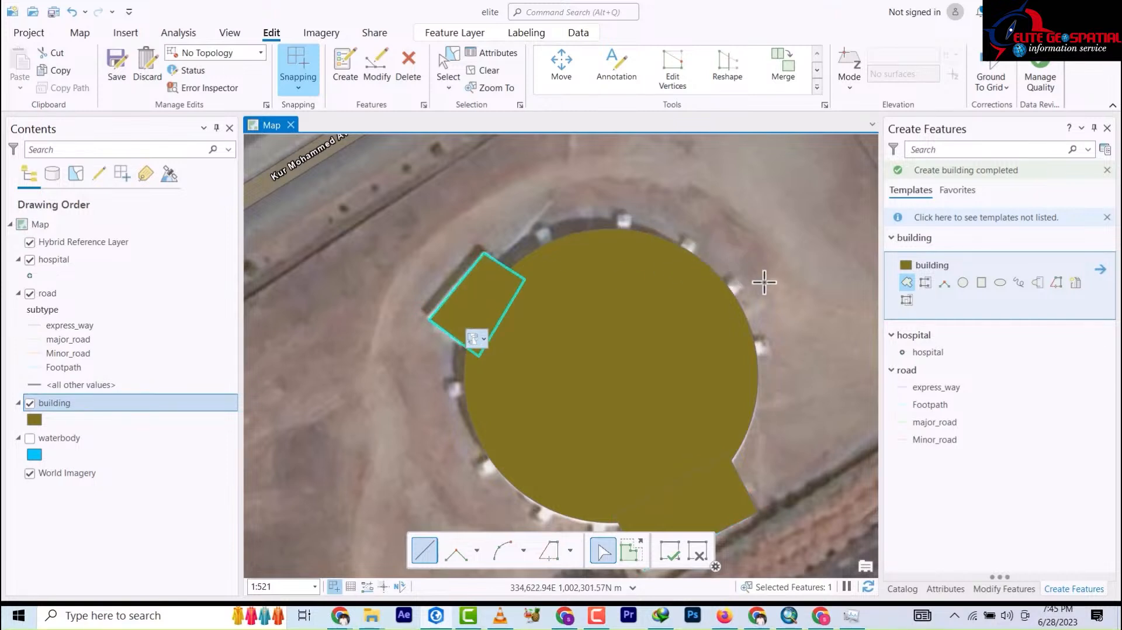
Digitize the small projection on the round building's southern edge, just west of the southeast annex, as a four-corner building polygon.
left_click_drag(593, 407, 593, 314)
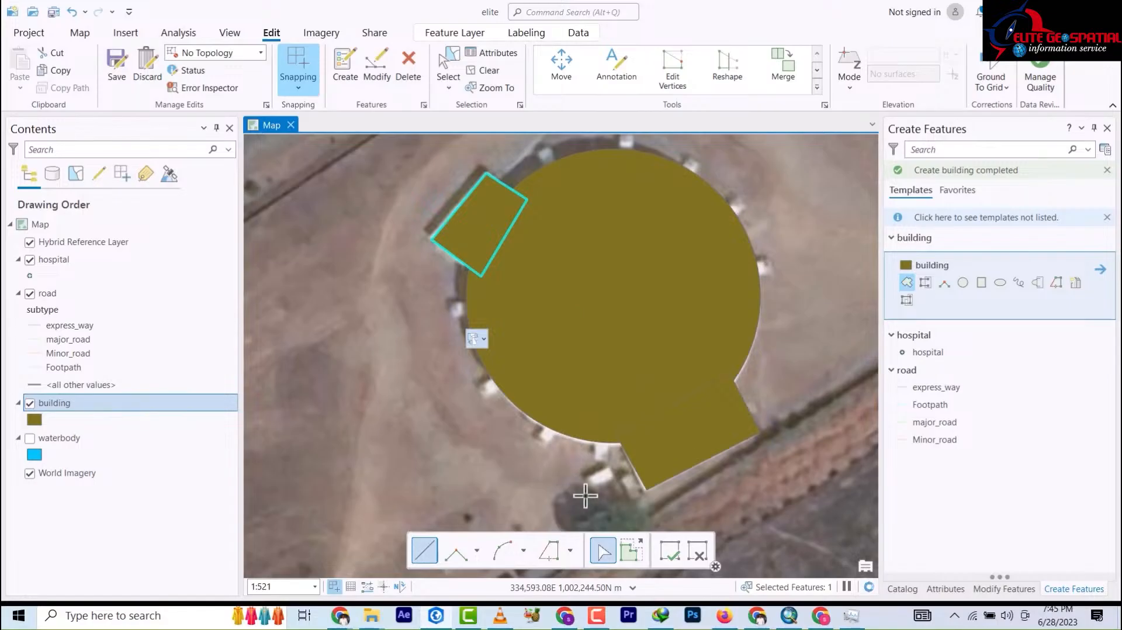
scroll(584, 496, "down", 3)
scroll(596, 479, "up", 3)
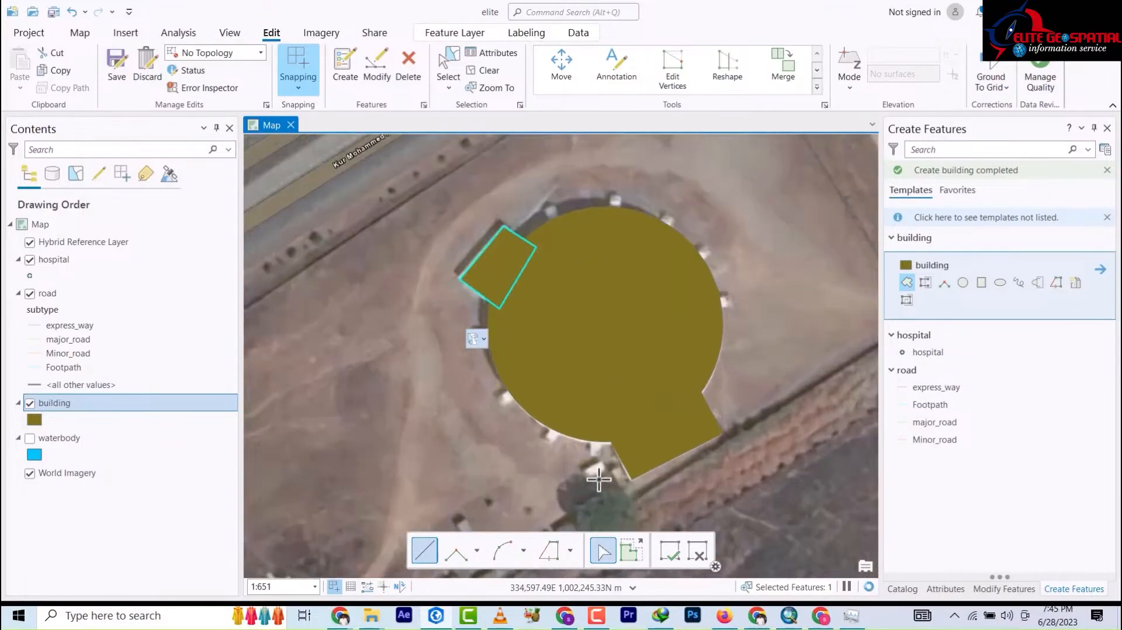
scroll(599, 479, "up", 5)
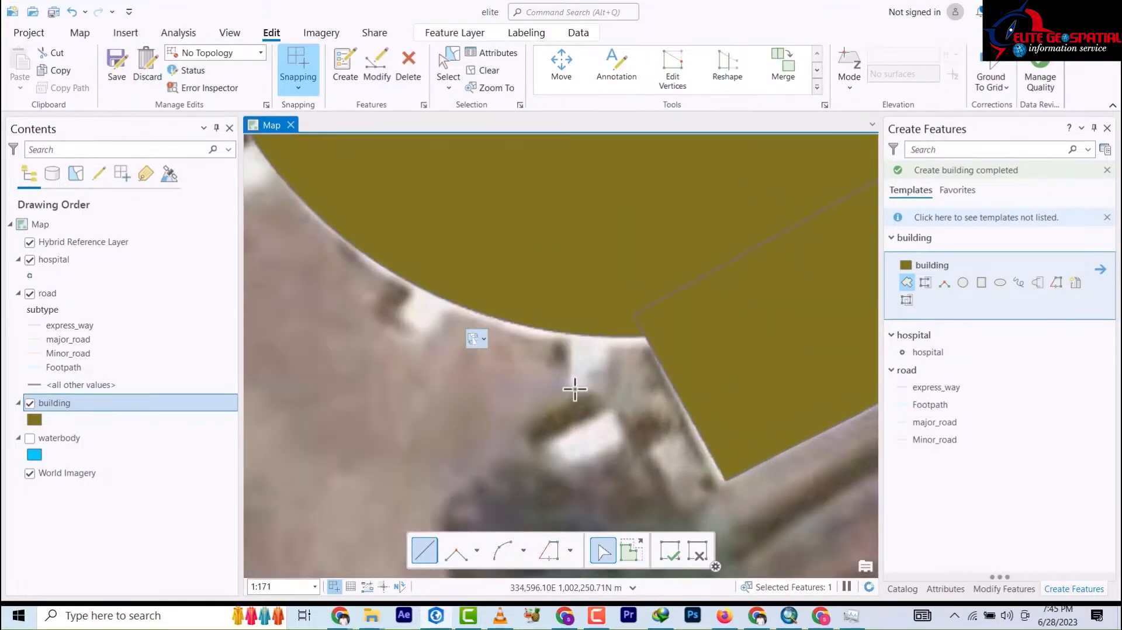
left_click(614, 321)
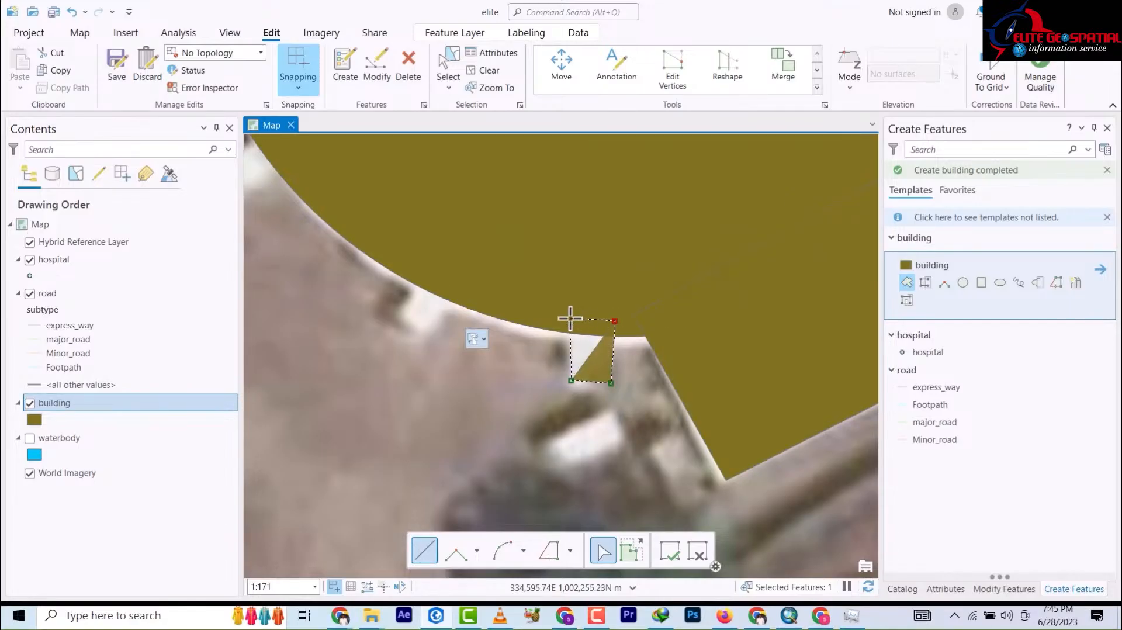
double_click(570, 319)
left_click(569, 318)
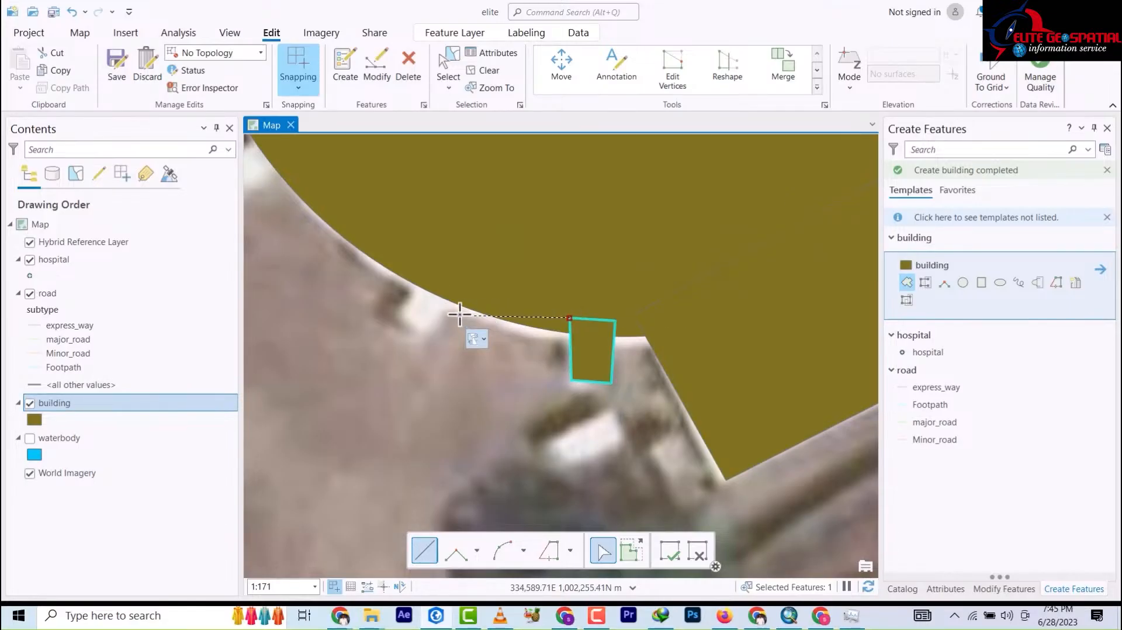
right_click(561, 301)
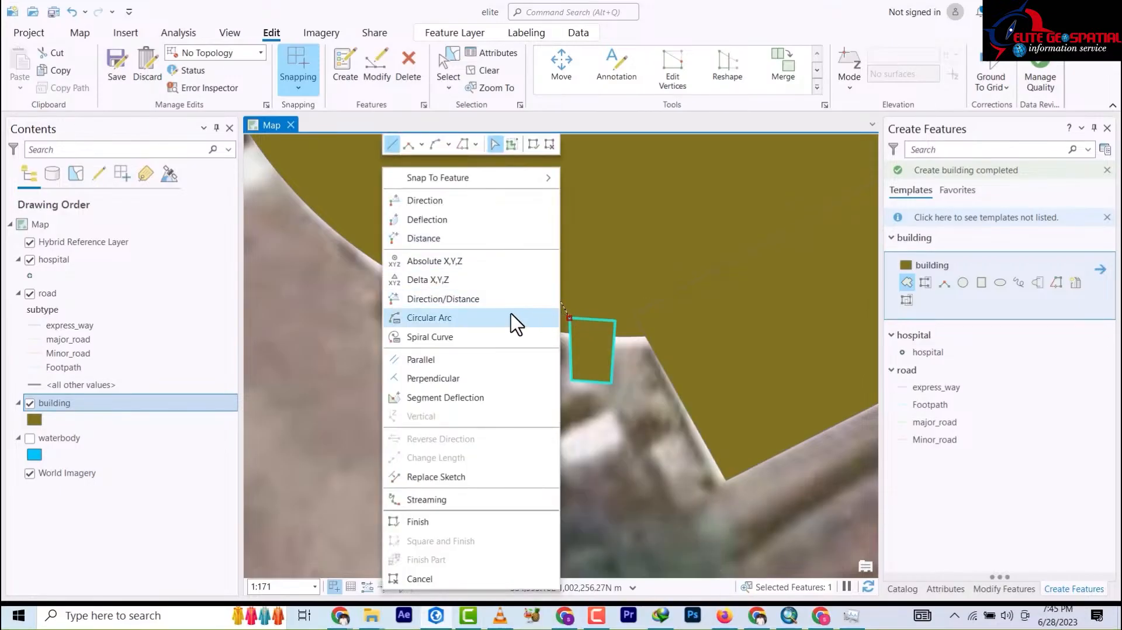
left_click(582, 466)
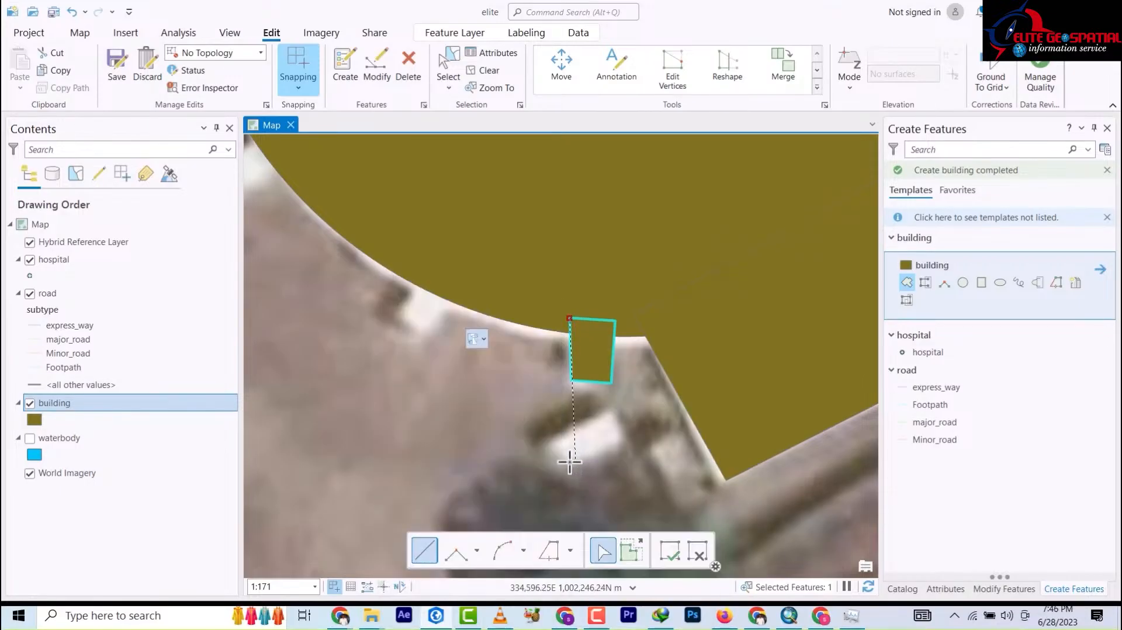
left_click(529, 434)
double_click(509, 402)
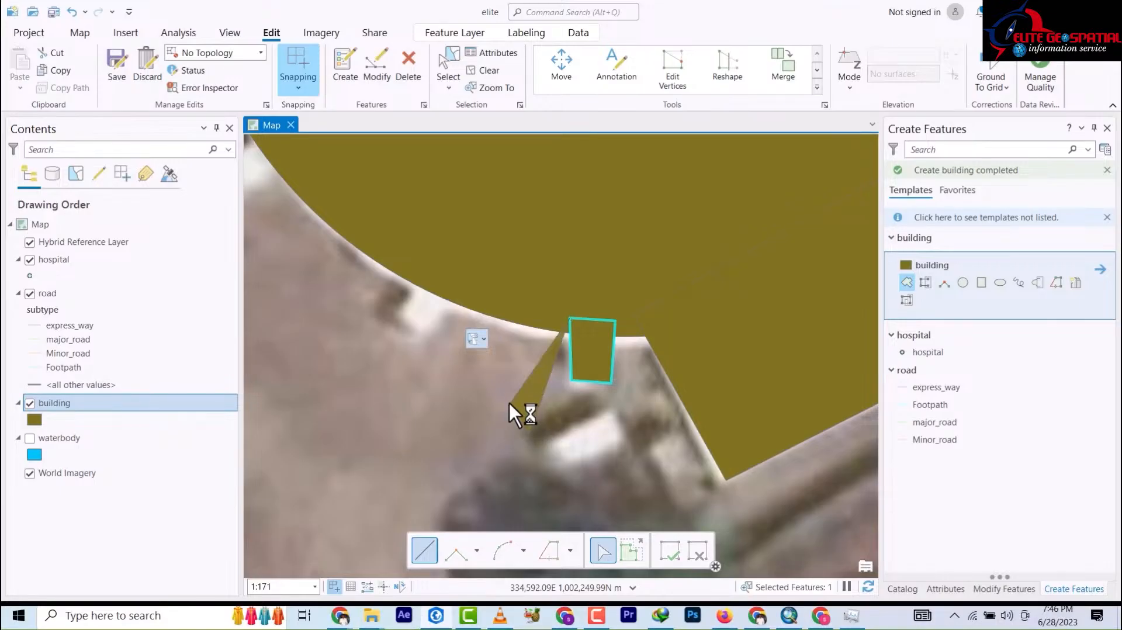
key("ctrl+z")
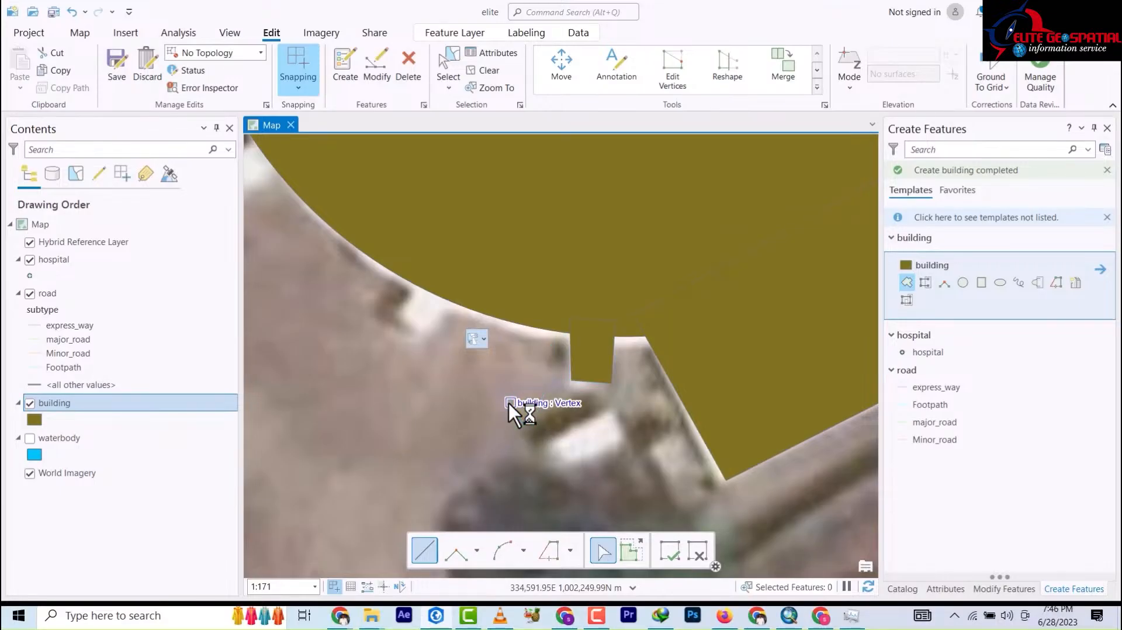
Digitize the next small projection westward along the round building's southern edge as a four-corner building polygon.
left_click(401, 313)
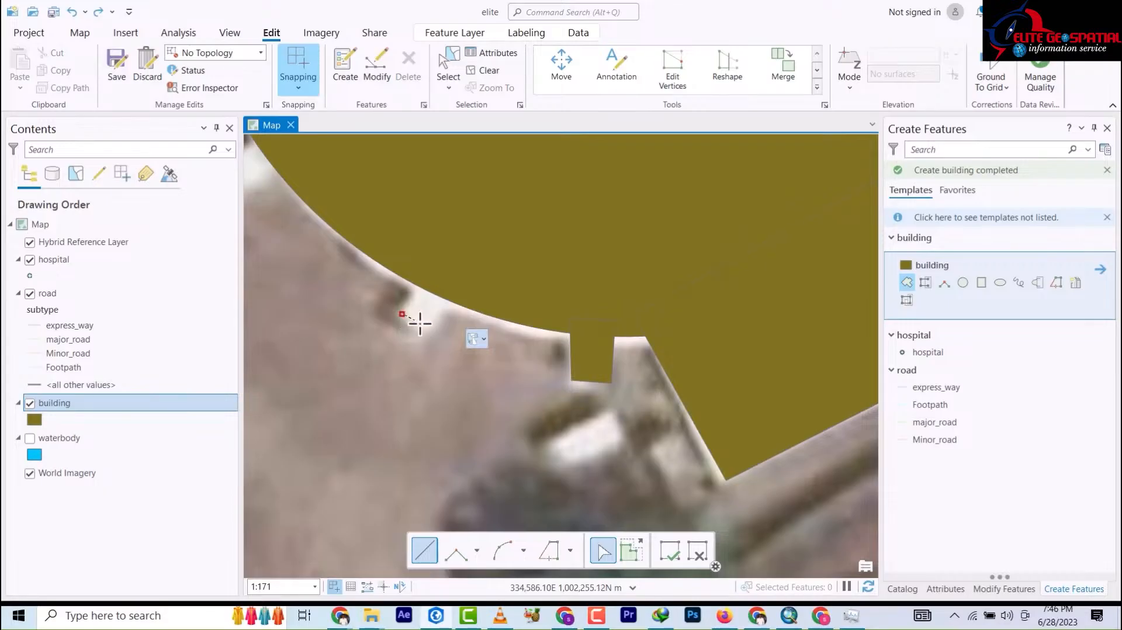
left_click(428, 327)
left_click(445, 292)
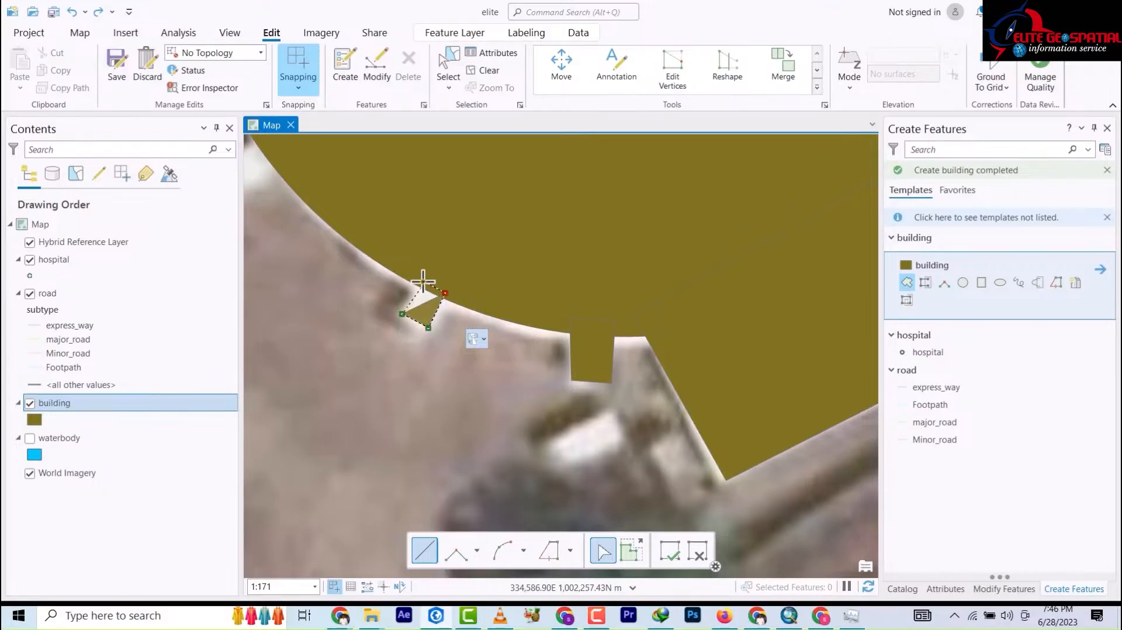
double_click(417, 279)
scroll(485, 286, "up", 5)
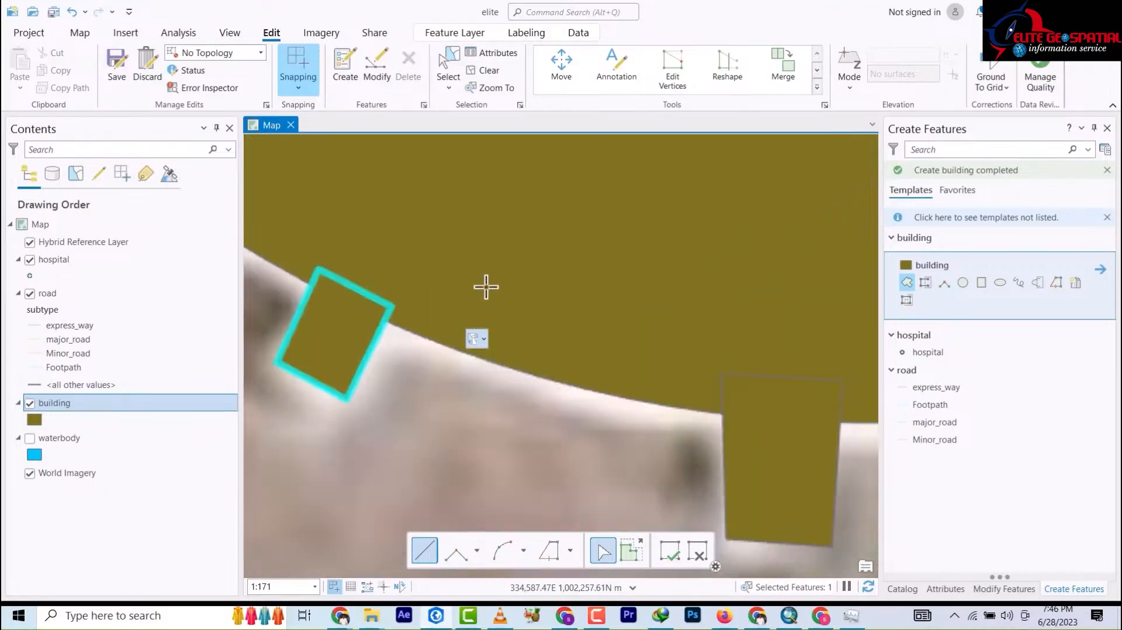
Select the round building together with its two annexes and two small projections, and merge them into one existing building feature.
scroll(486, 286, "down", 10)
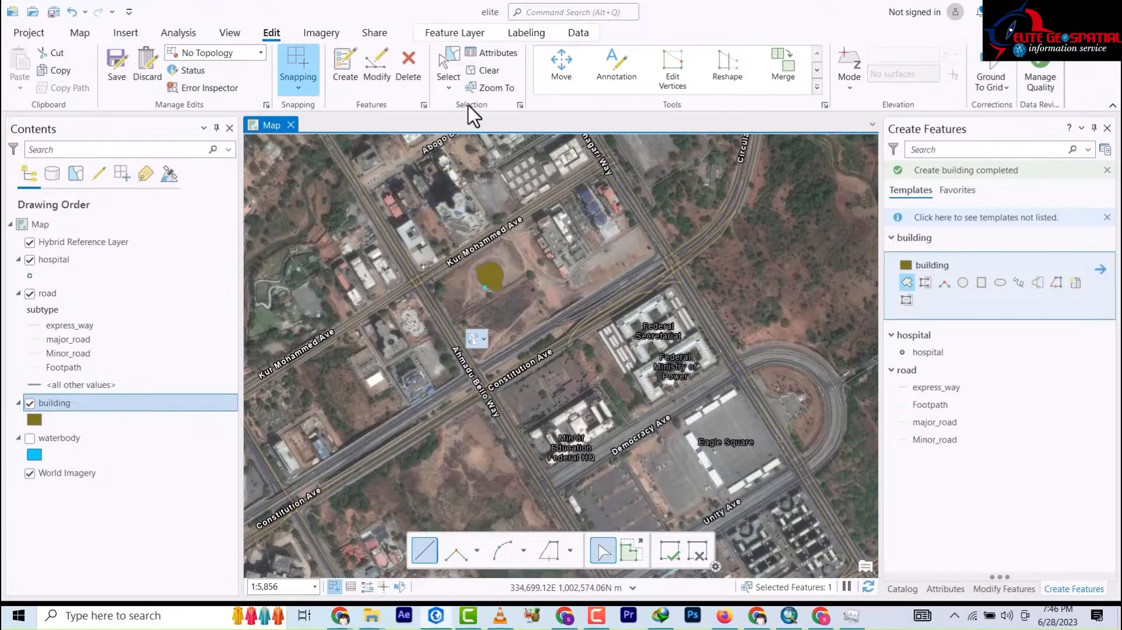
left_click(449, 73)
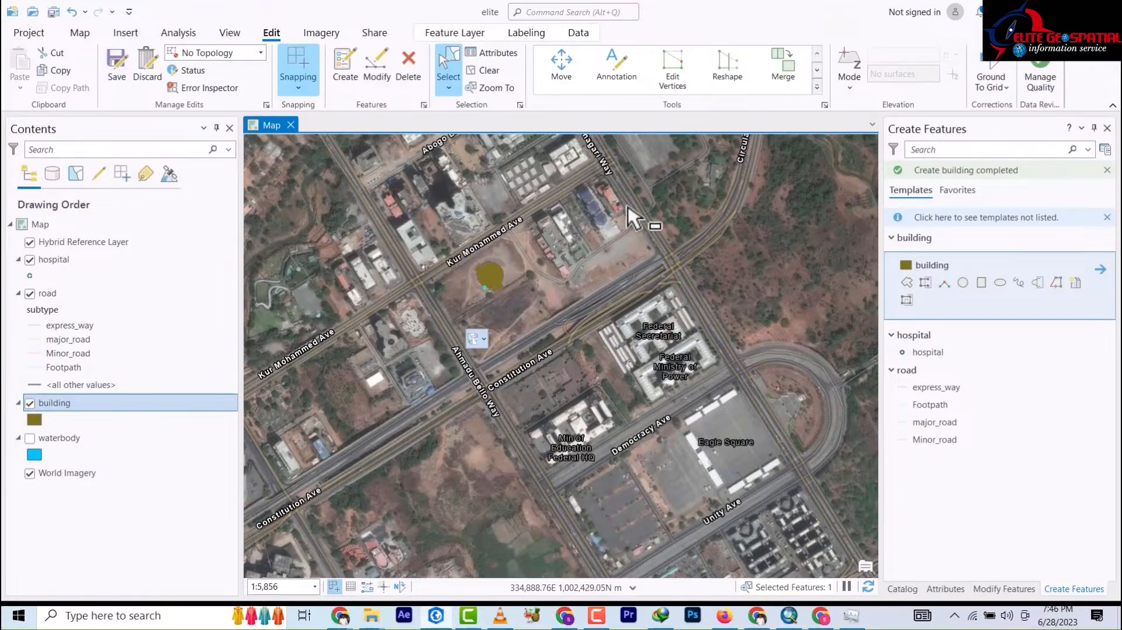
scroll(488, 284, "up", 2)
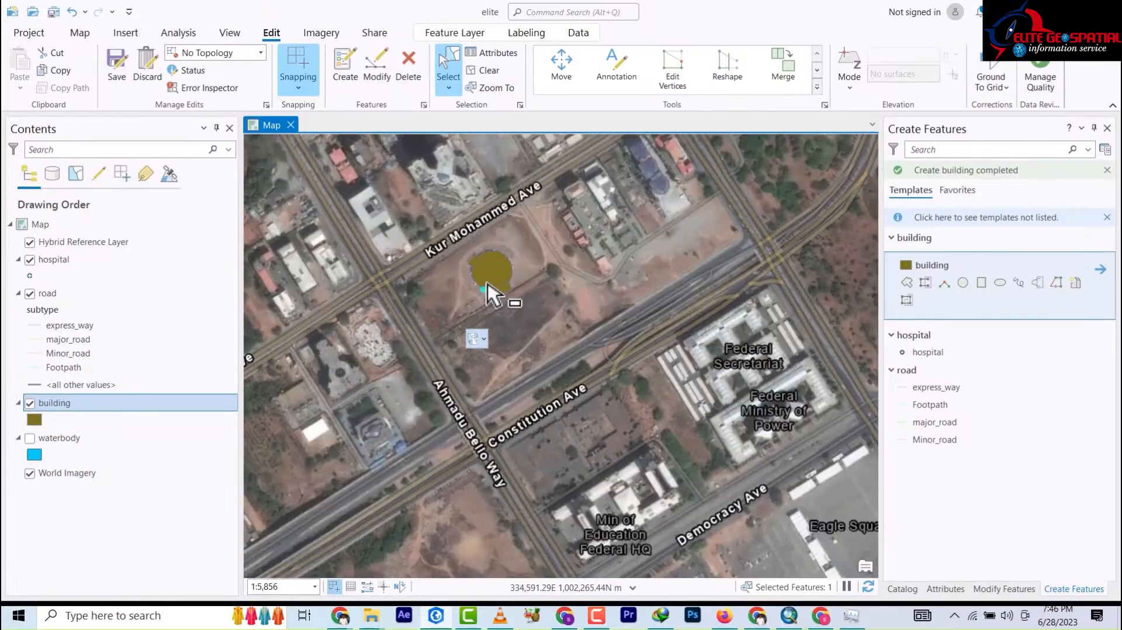
scroll(488, 284, "up", 5)
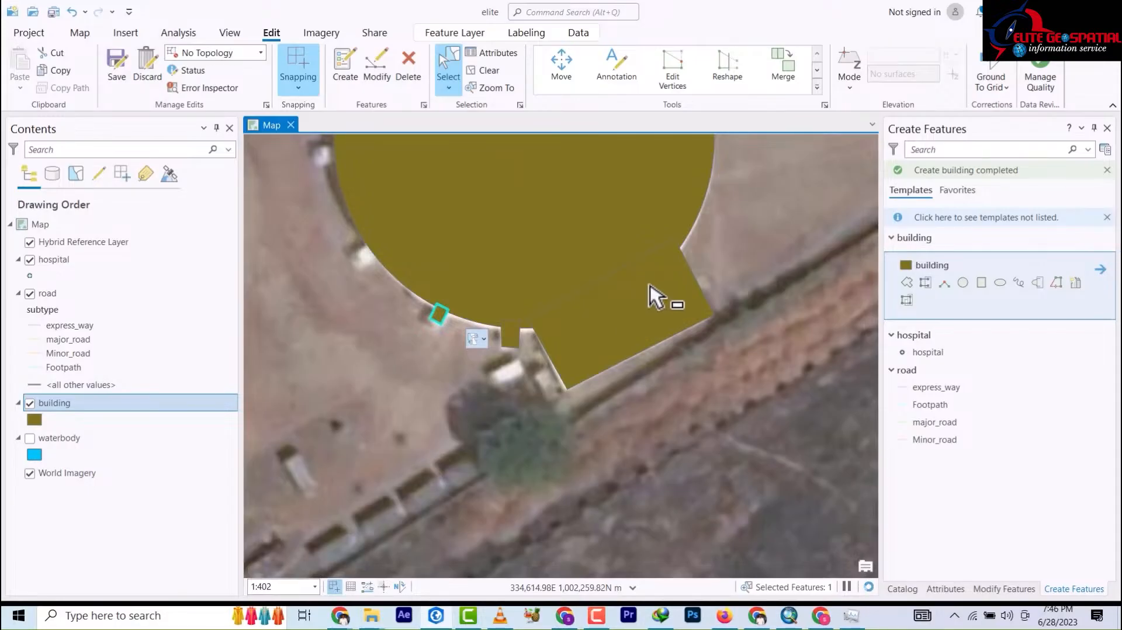
scroll(667, 281, "down", 3)
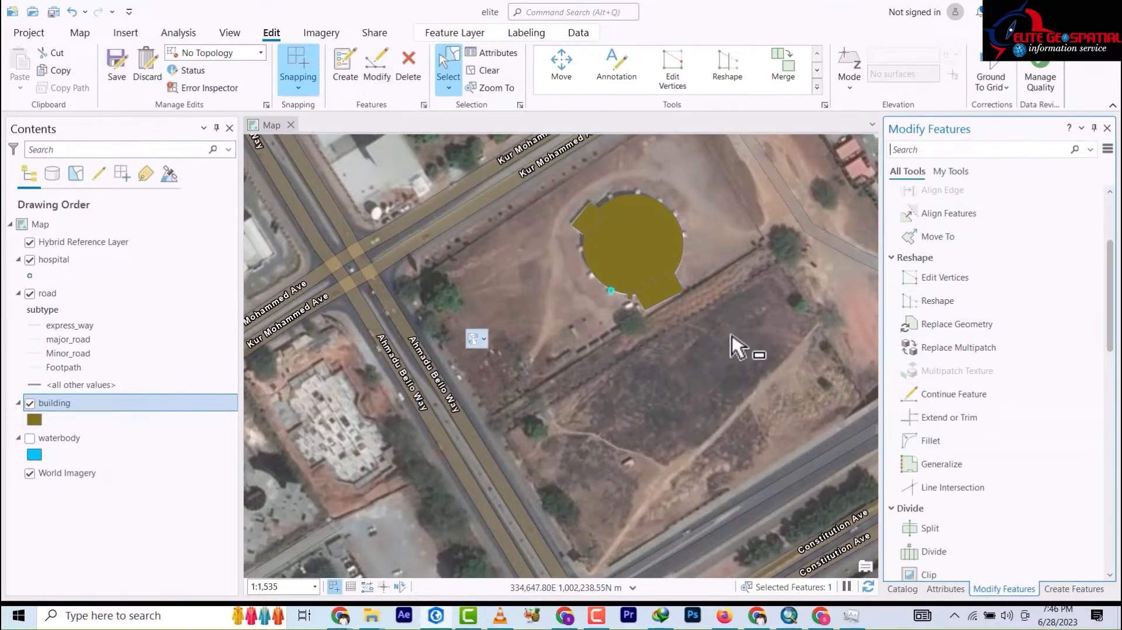
left_click_drag(740, 342, 540, 182)
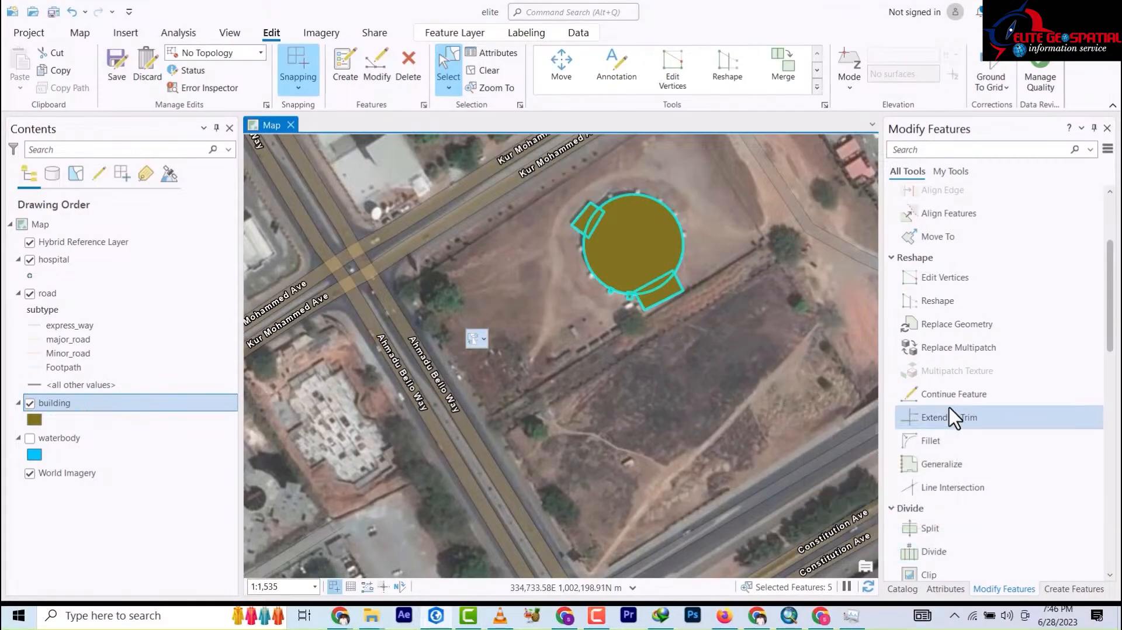
scroll(970, 393, "down", 3)
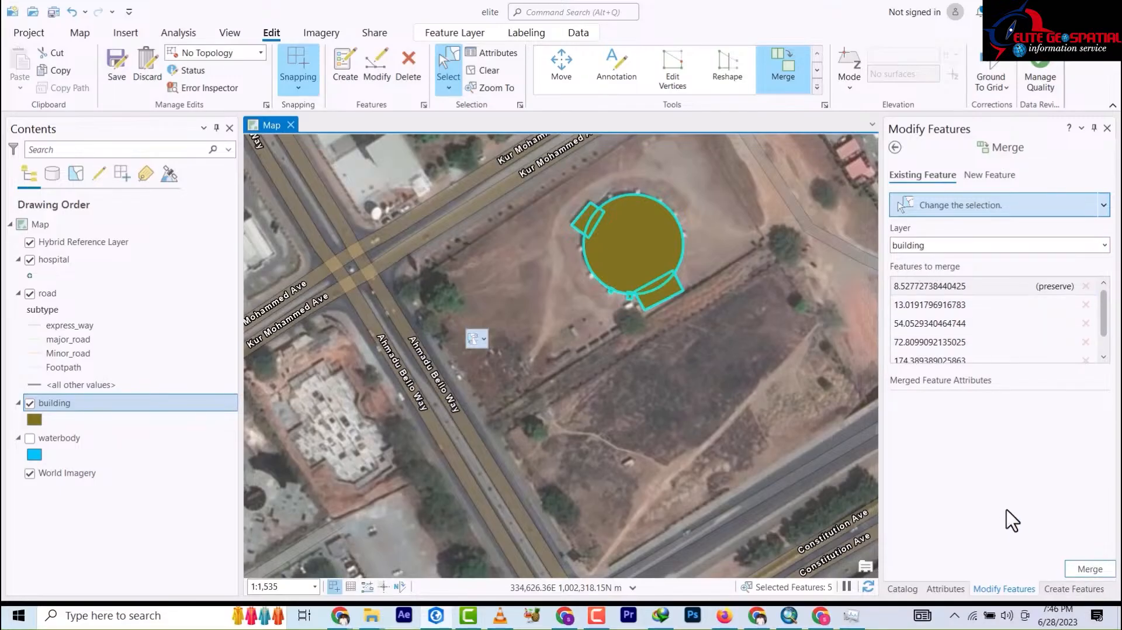
left_click(1091, 568)
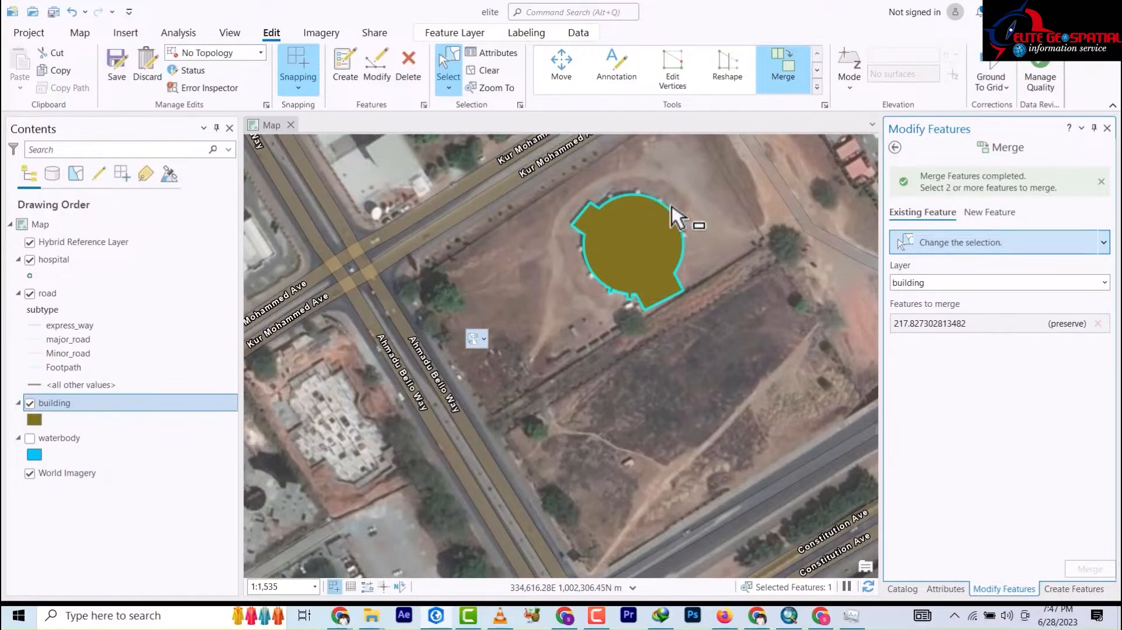
scroll(637, 310, "down", 1)
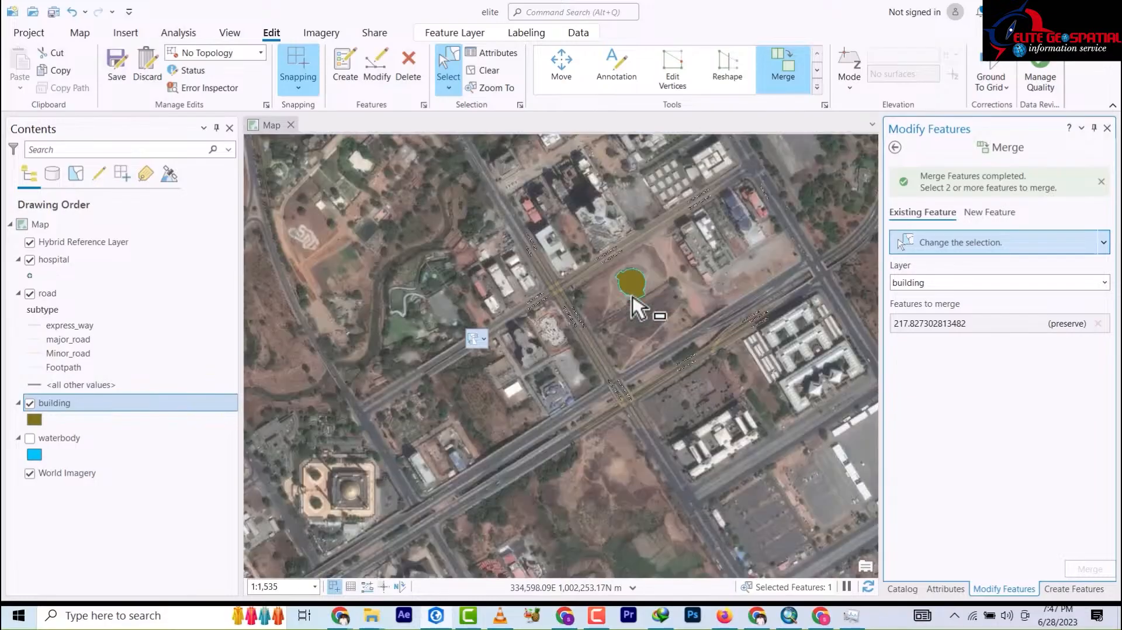
scroll(637, 310, "up", 6)
scroll(637, 307, "down", 8)
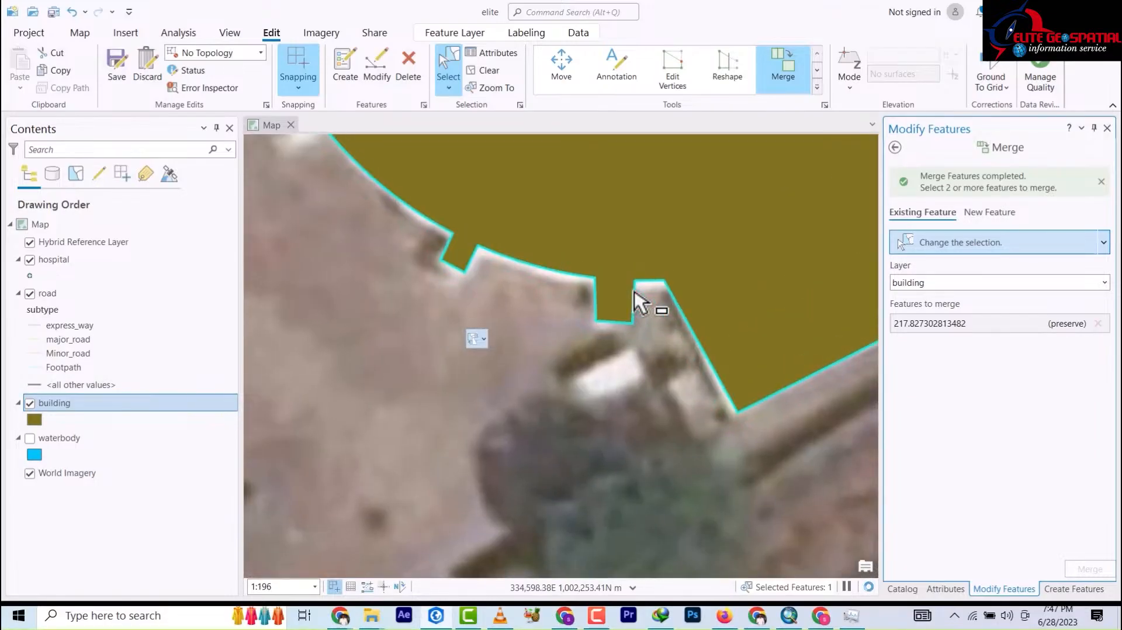
scroll(637, 307, "down", 3)
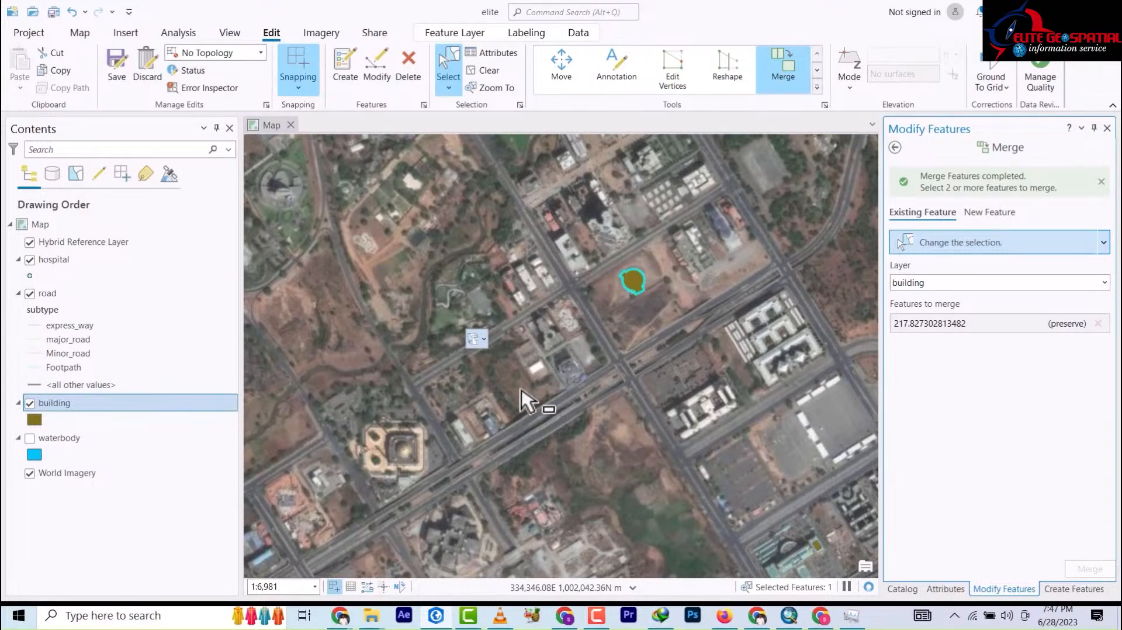
Digitize the National Mosque's central roof block around the dome as a building polygon with notched corners beside the four small domes.
scroll(561, 263, "up", 5)
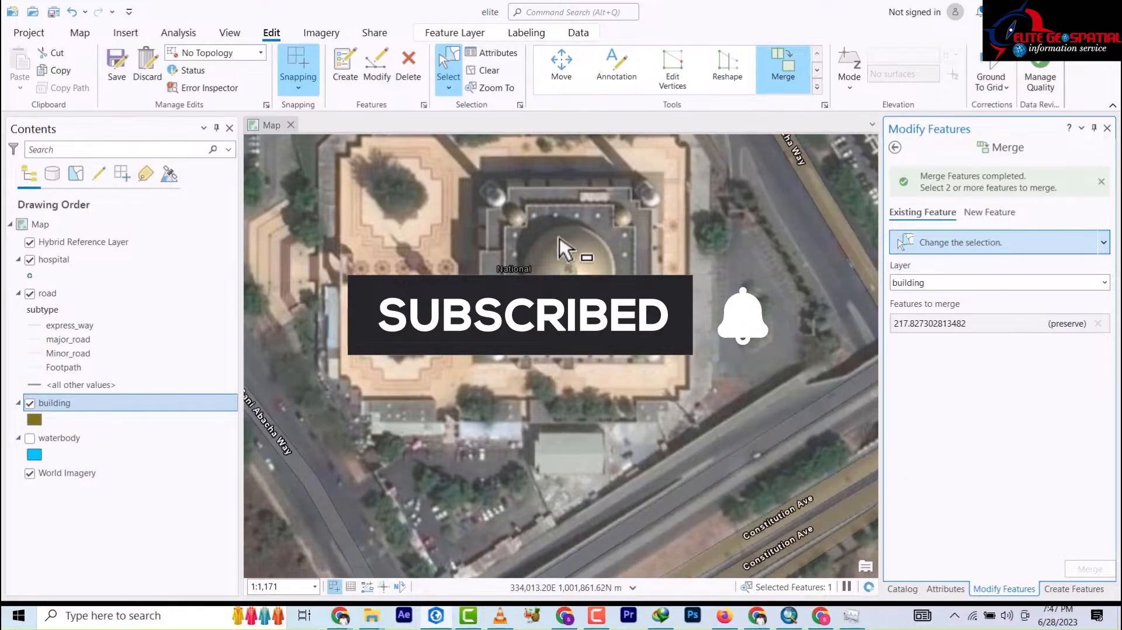
scroll(558, 225, "down", 2)
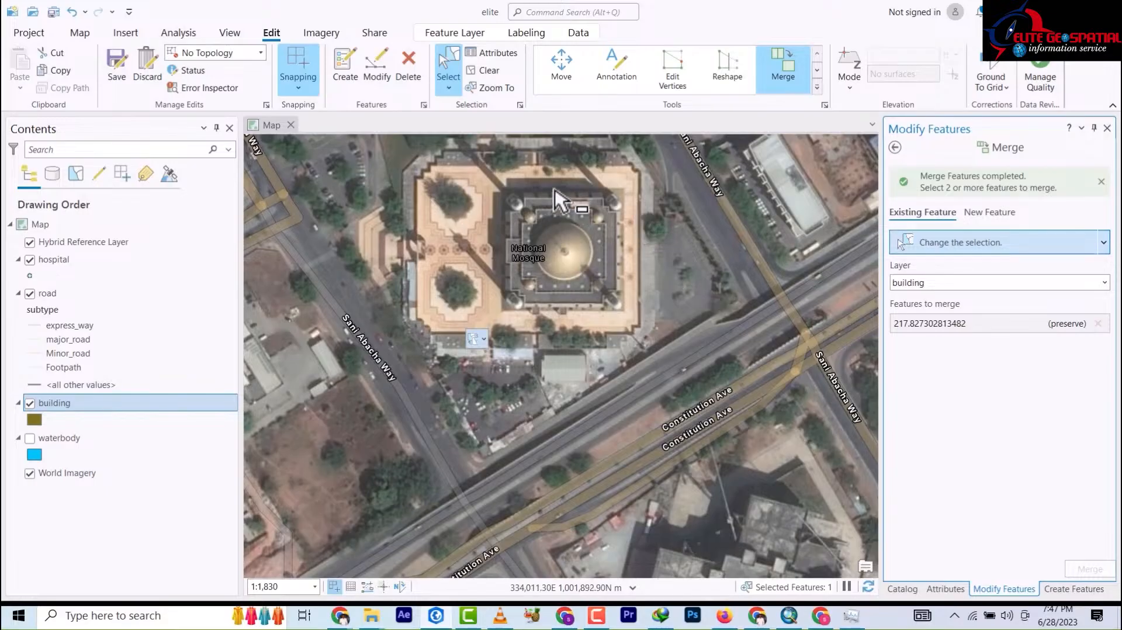
scroll(570, 251, "up", 2)
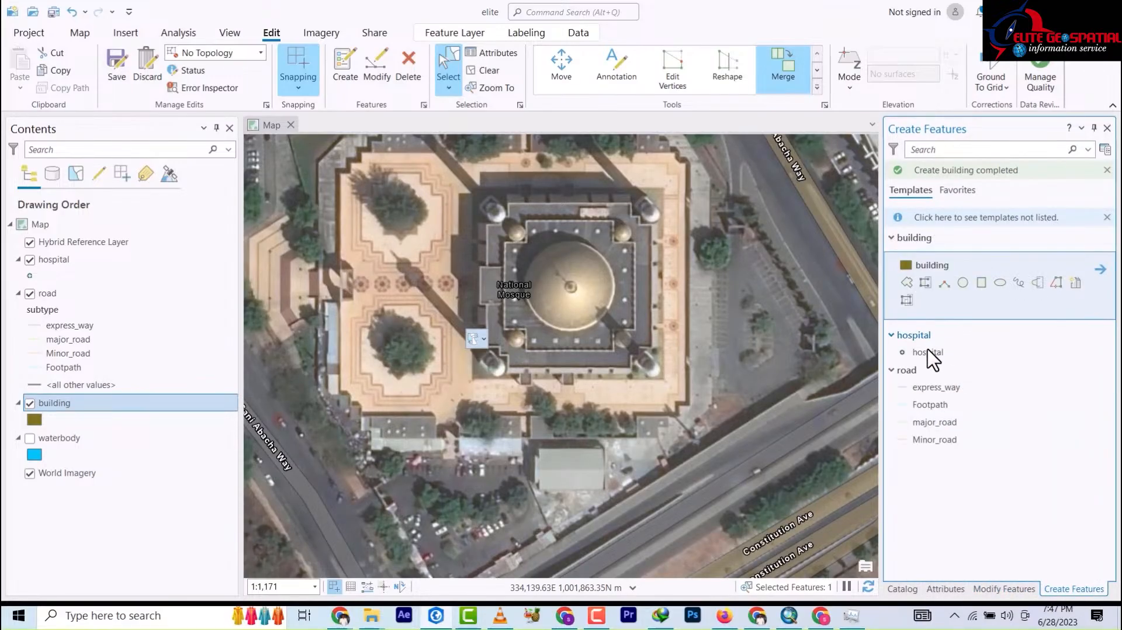
left_click(910, 284)
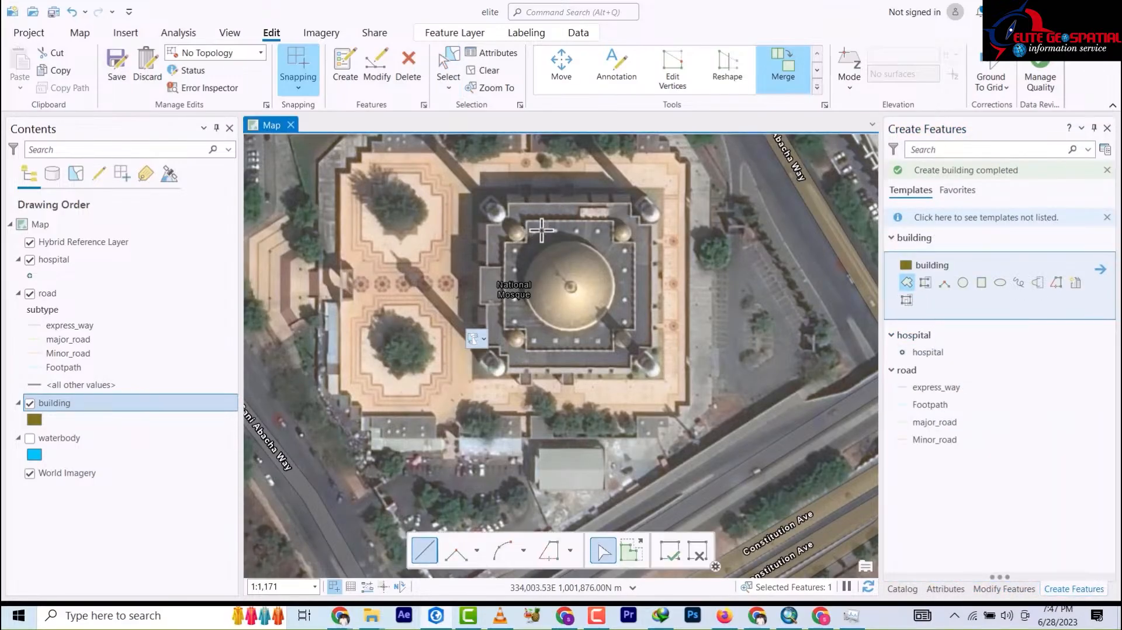
scroll(546, 239, "up", 2)
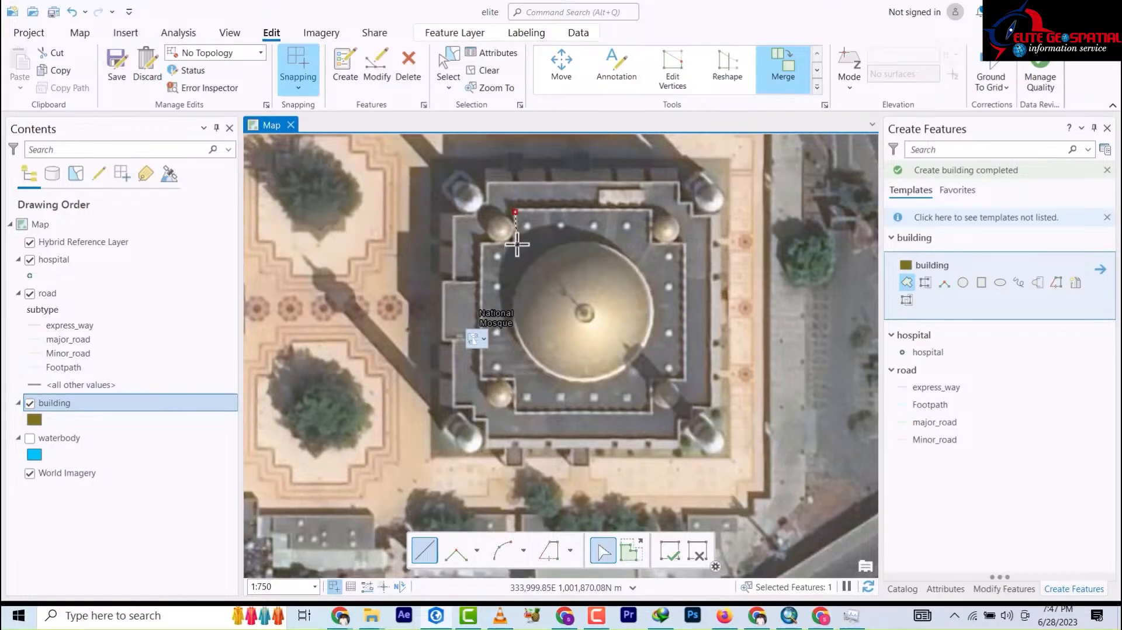
left_click(482, 245)
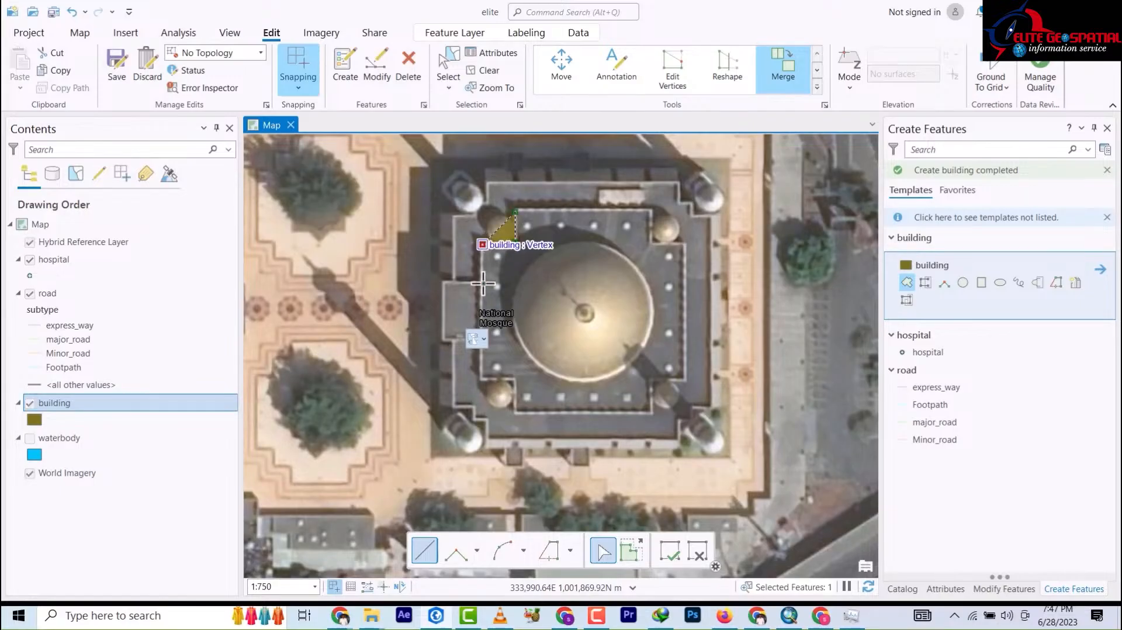
left_click(481, 381)
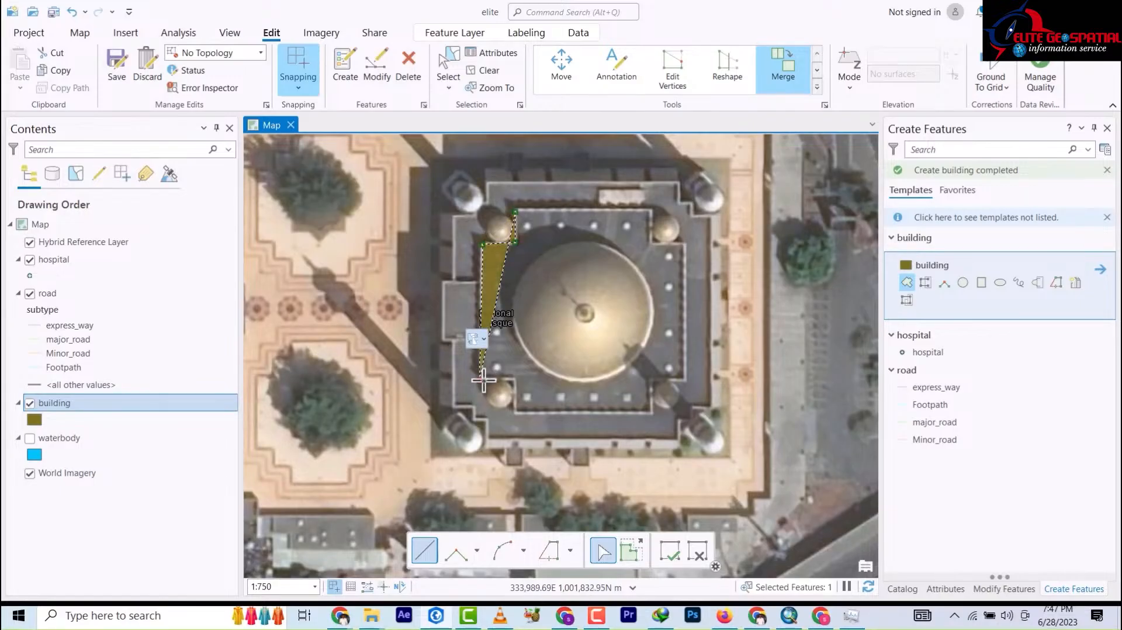
left_click(515, 381)
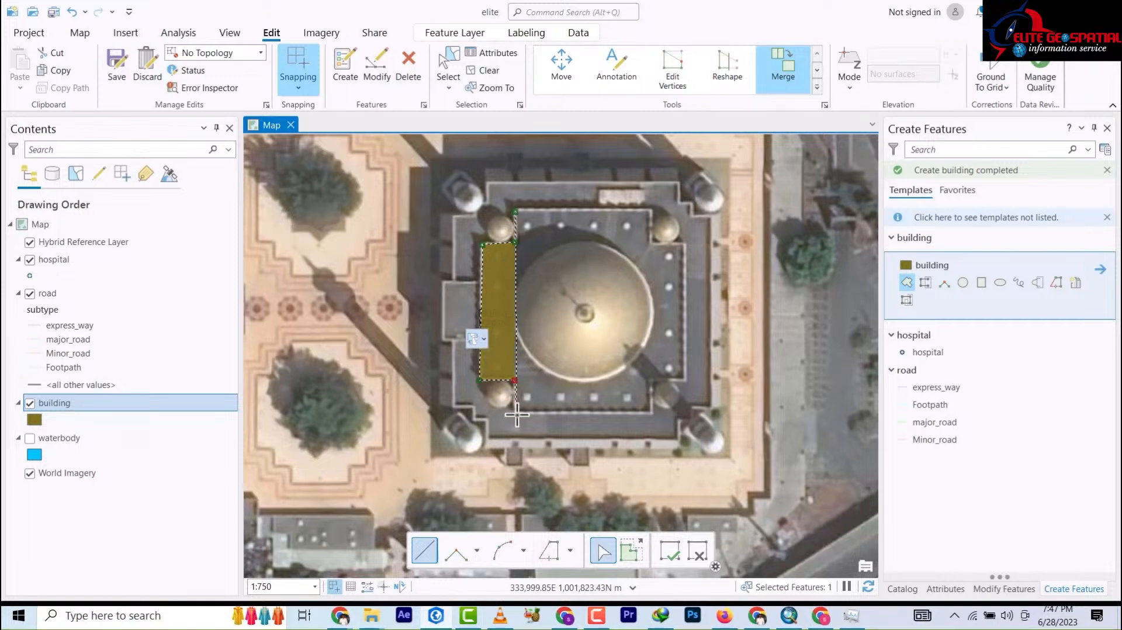
left_click(517, 414)
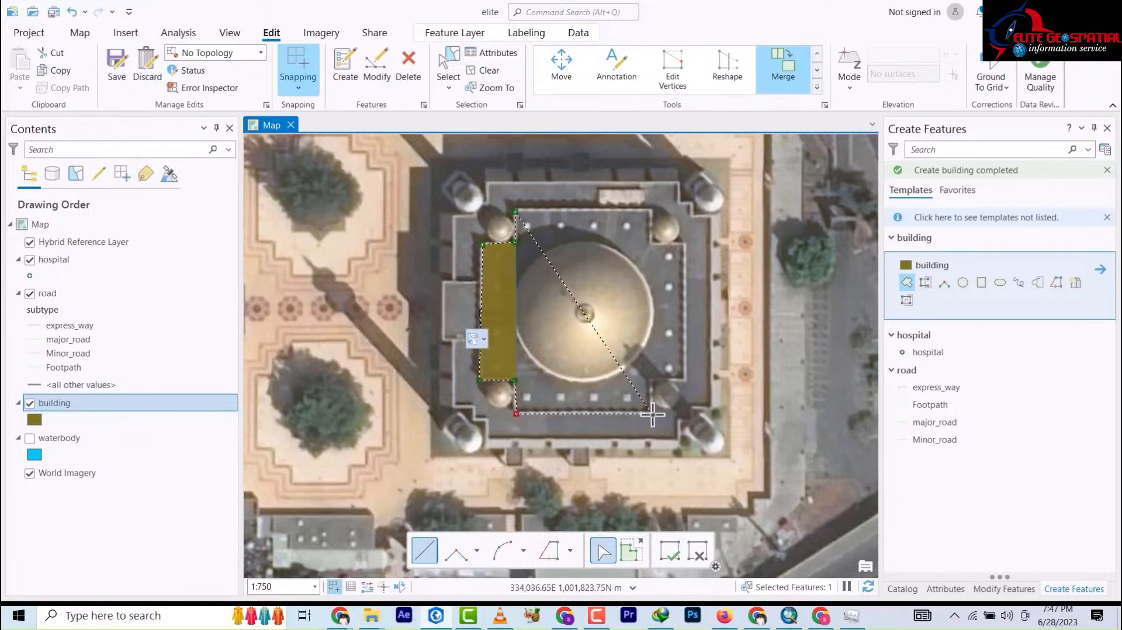
left_click(652, 414)
left_click(651, 382)
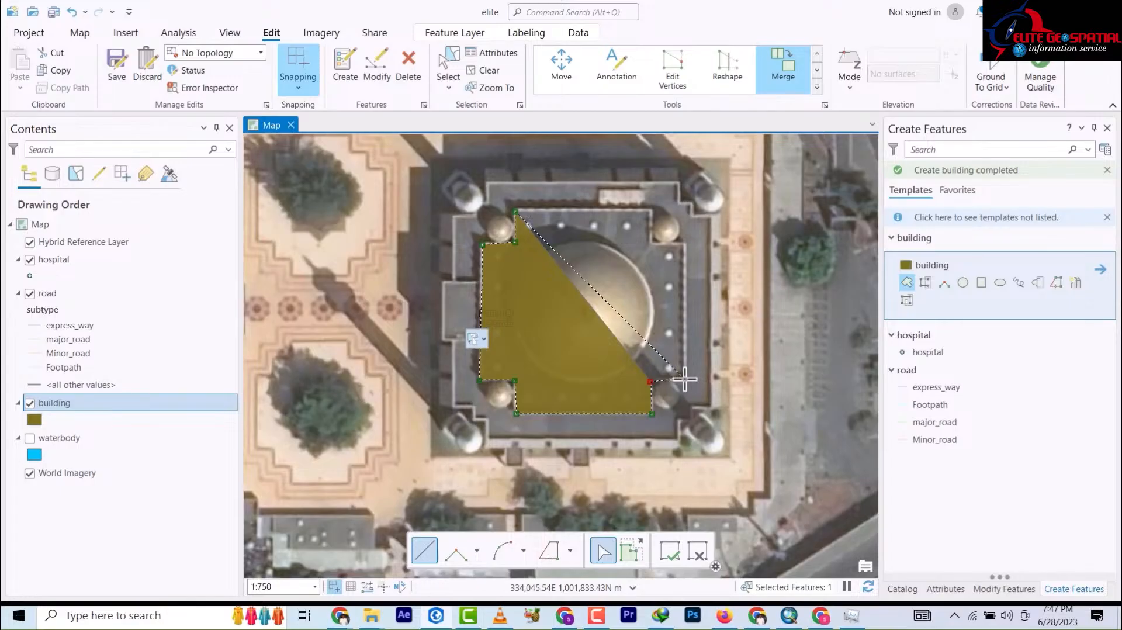
left_click(686, 379)
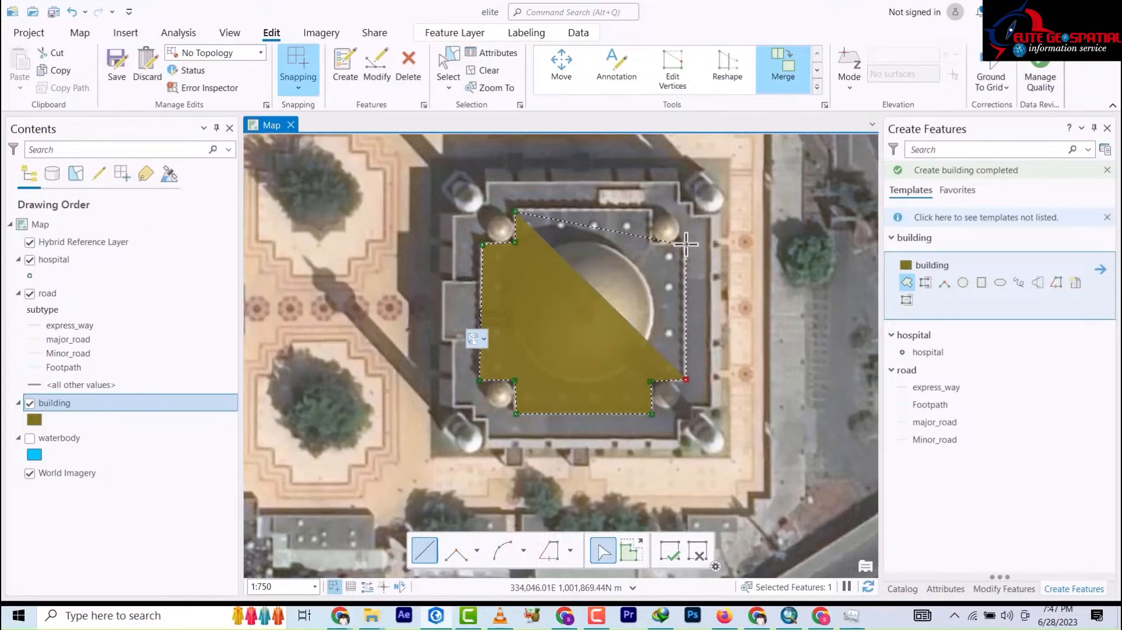
left_click(685, 242)
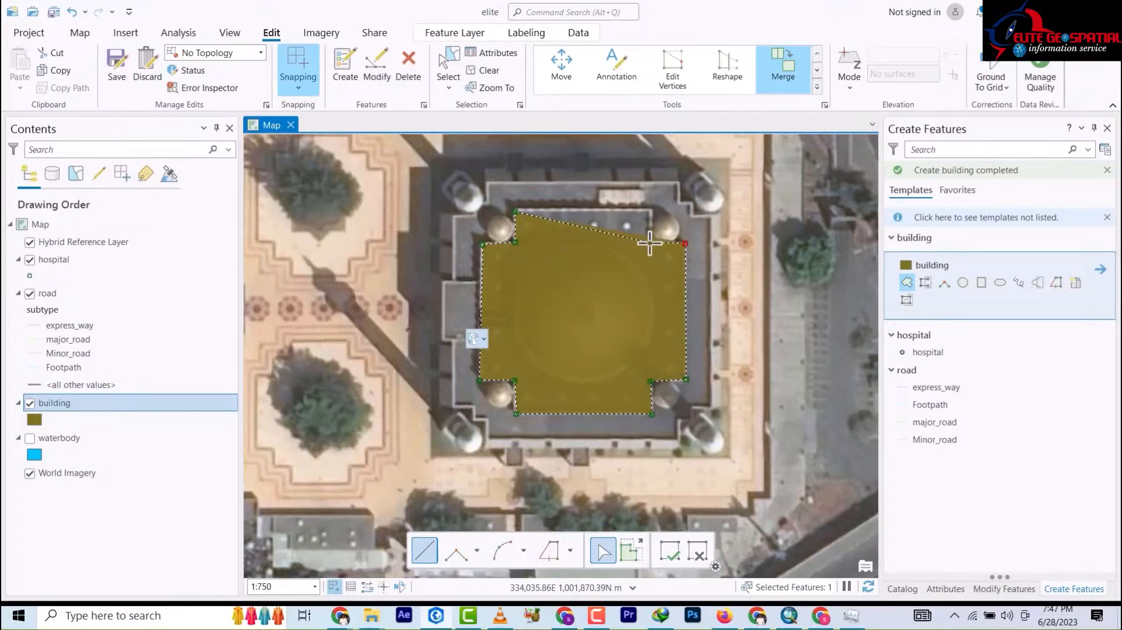
double_click(650, 209)
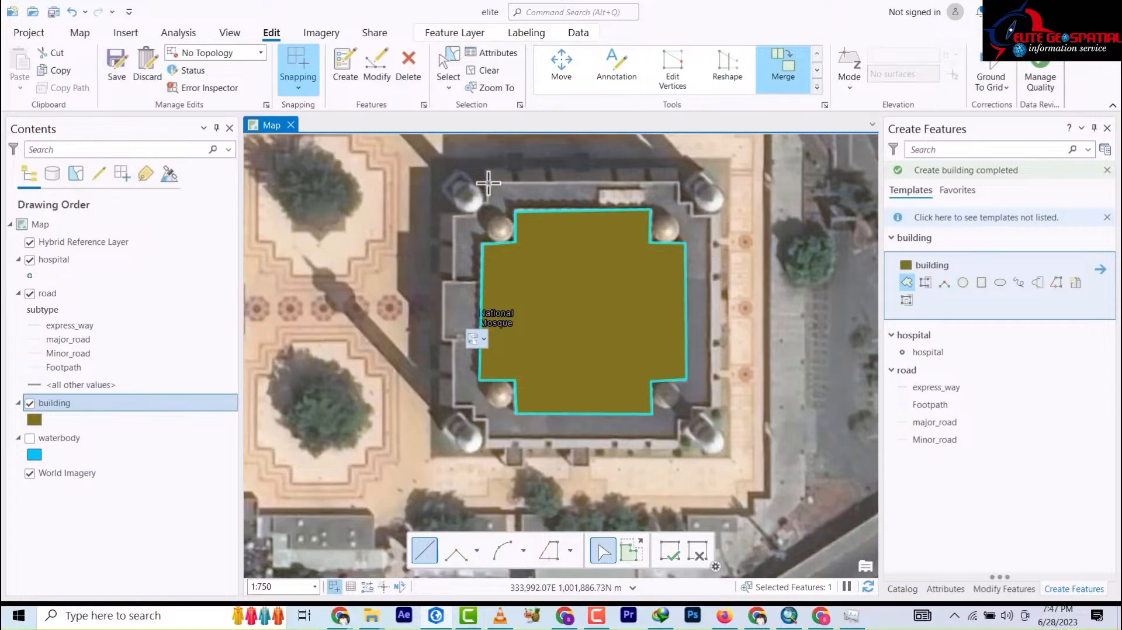
Start a second building polygon on the National Mosque's outer outline, tracing the north and east sides with stepped northeast and southeast corners.
left_click(676, 183)
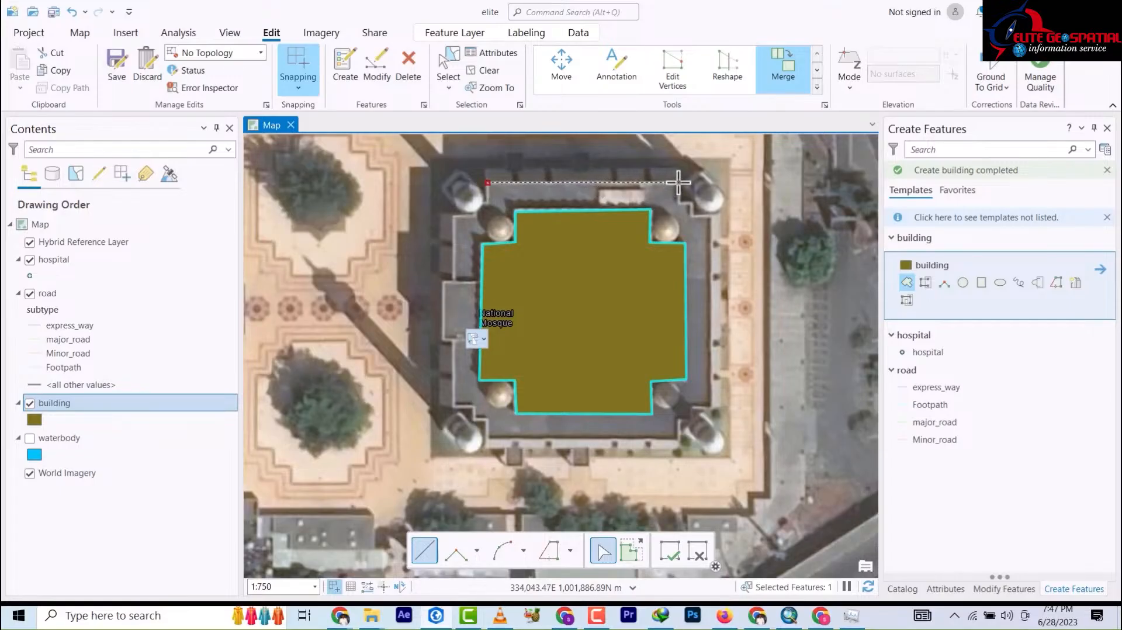
left_click(679, 199)
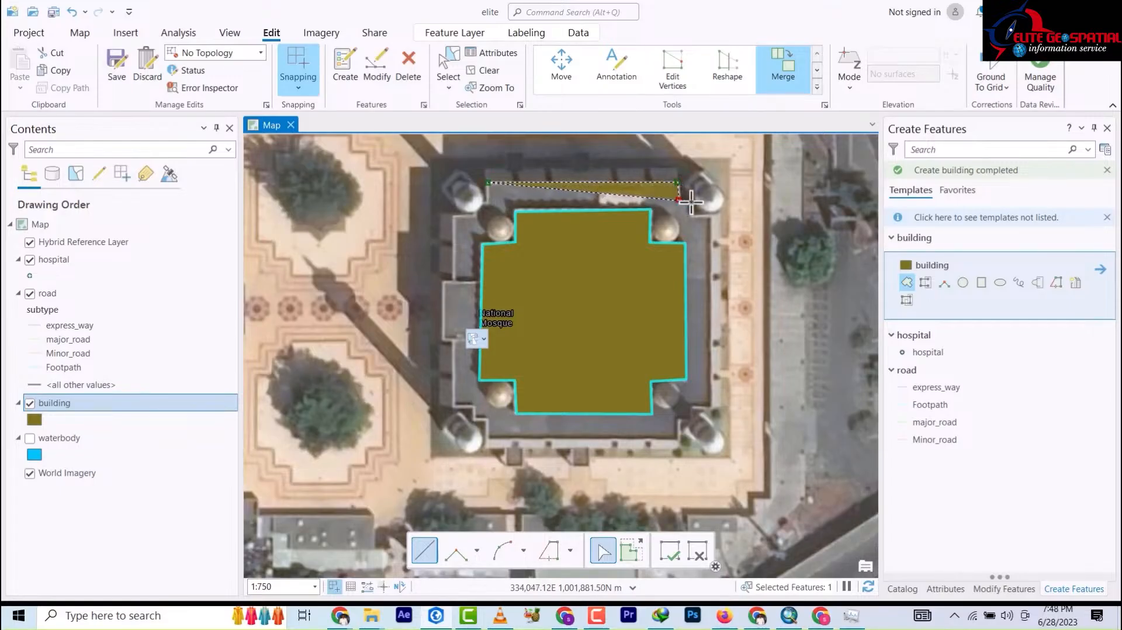
left_click(689, 202)
left_click(692, 214)
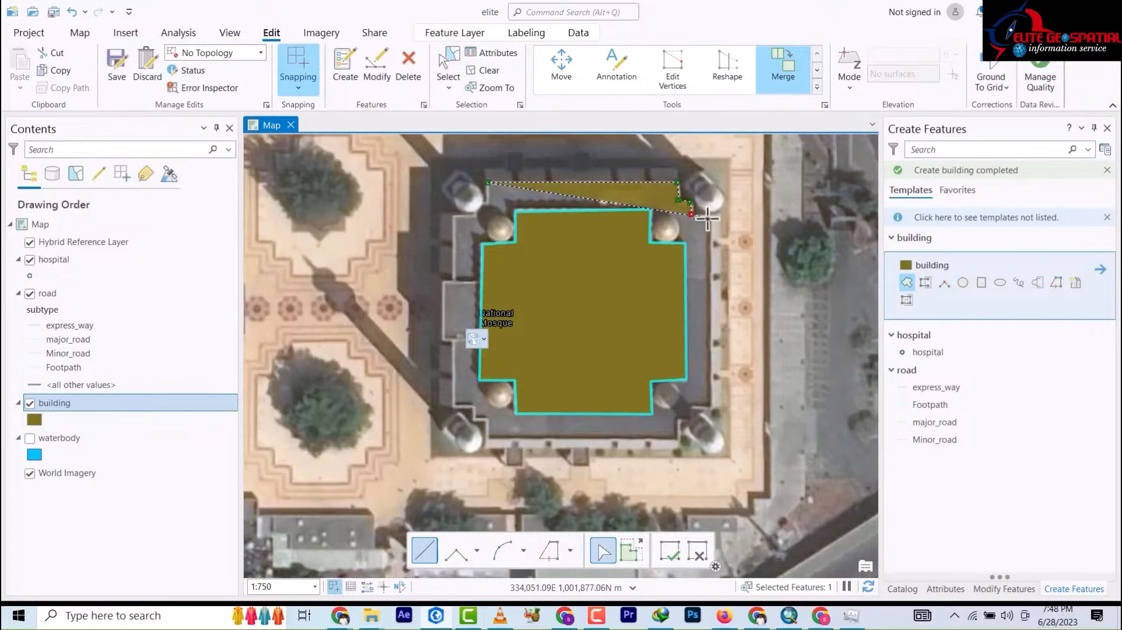
left_click(711, 216)
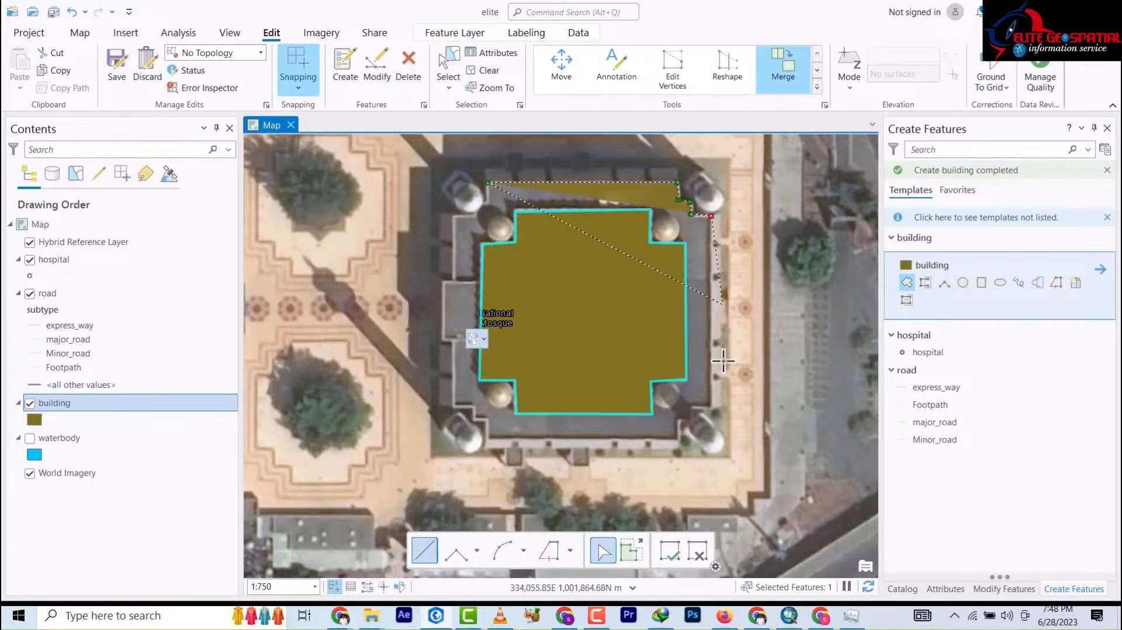
left_click(713, 405)
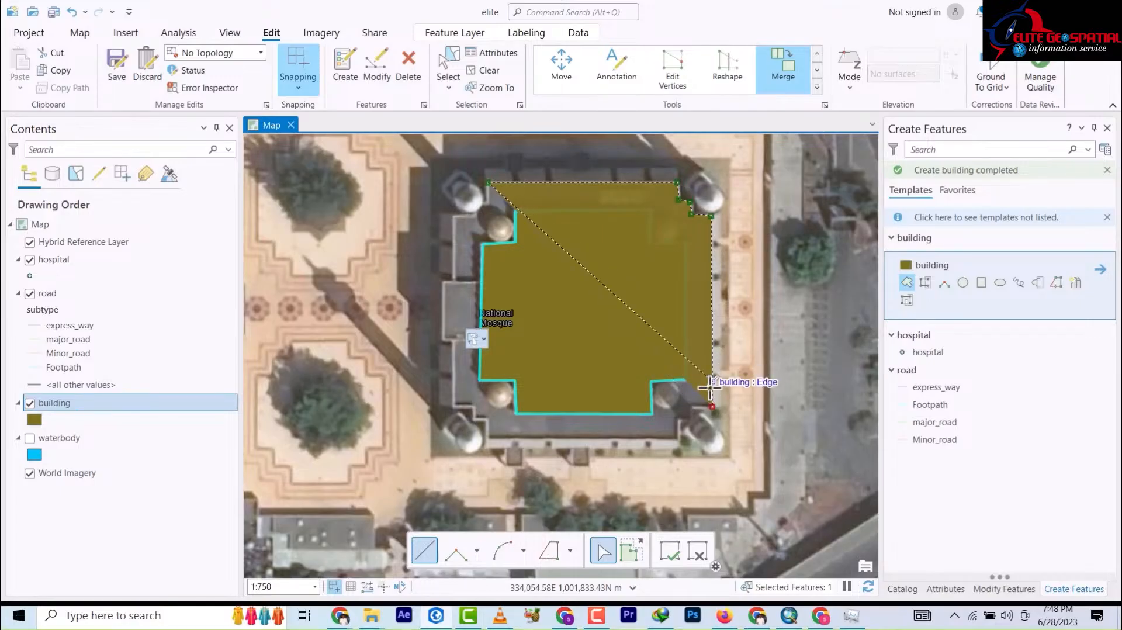
left_click(679, 422)
left_click(680, 448)
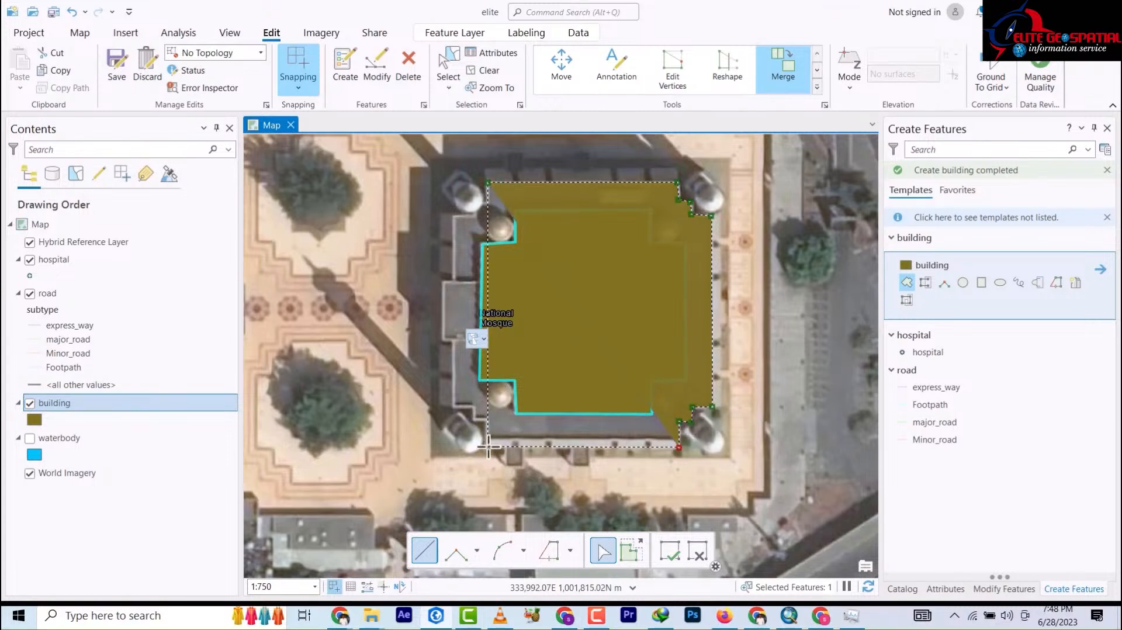
Continue the National Mosque's outer outline along the south side and around the stepped southwest corner.
left_click(488, 446)
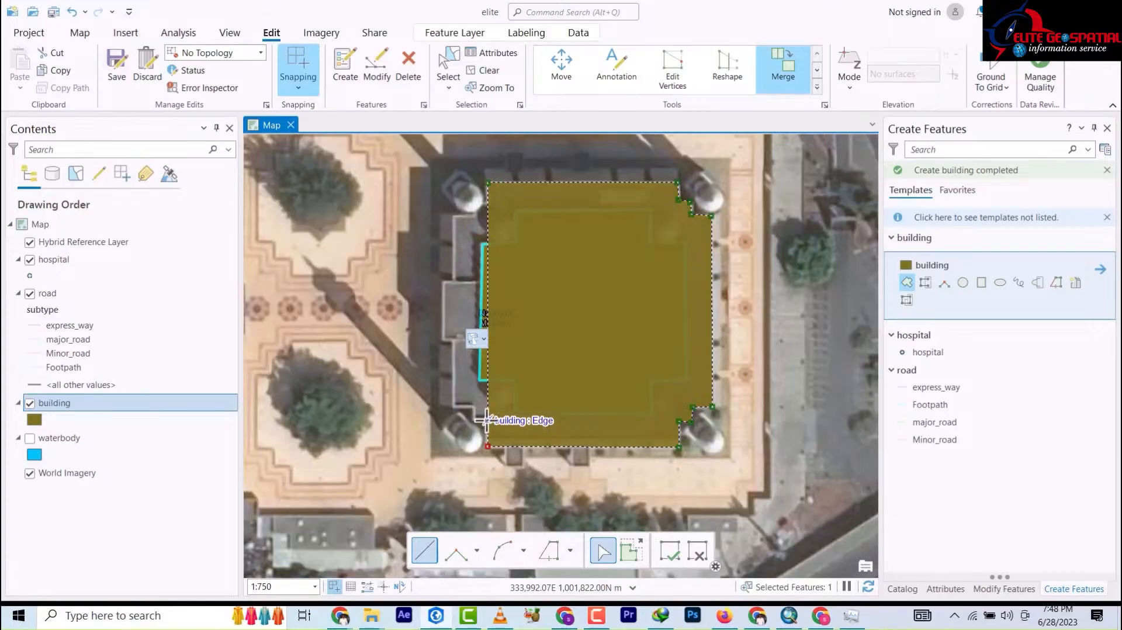
left_click(488, 421)
left_click(476, 421)
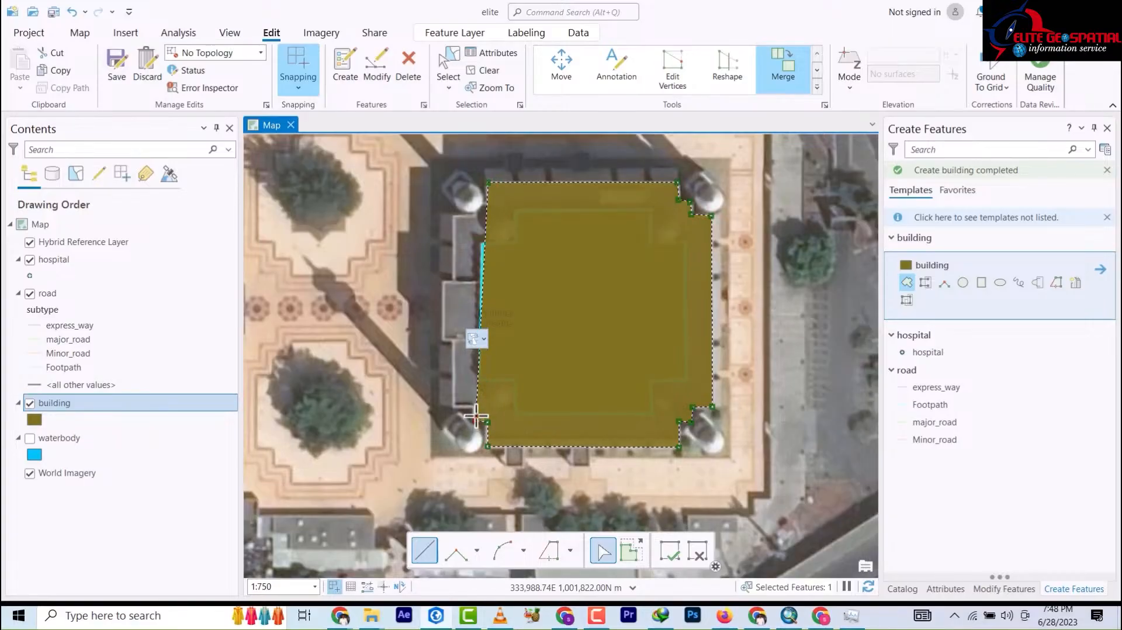
left_click(476, 406)
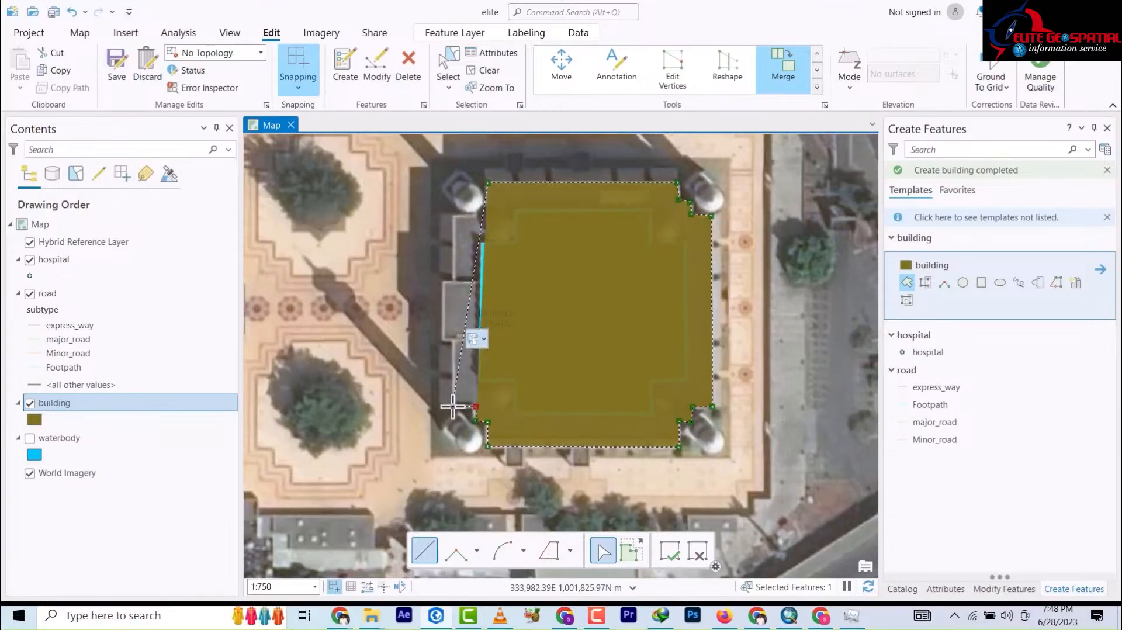
left_click(452, 405)
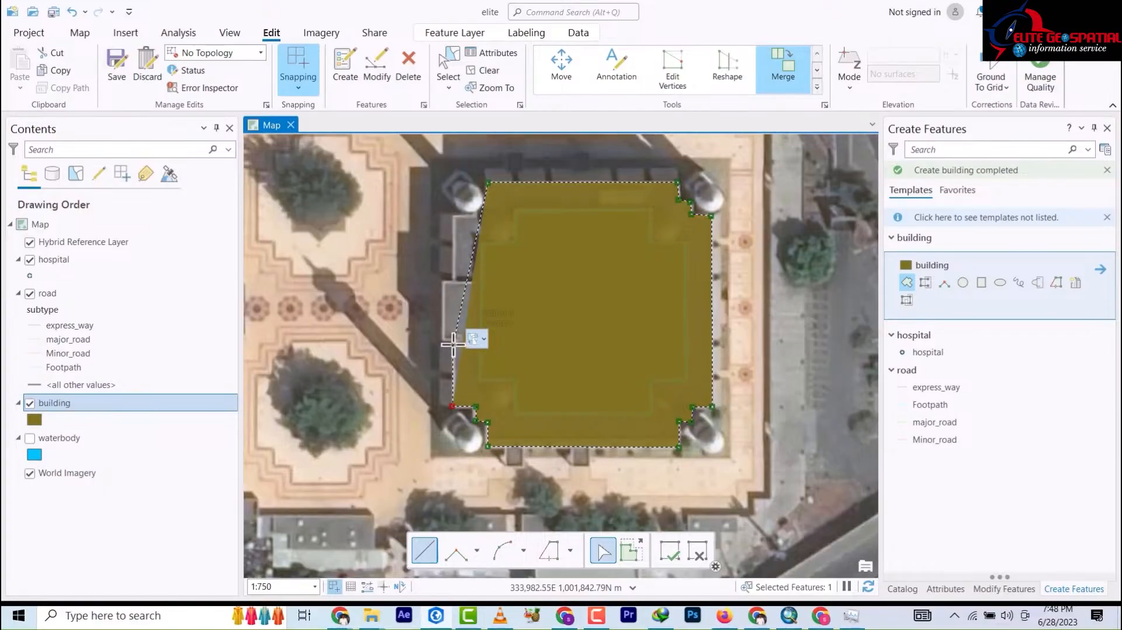
Trace the mosque's west side around its central projection and finish the outer building polygon at the notched northwest corner.
left_click(442, 287)
left_click(453, 286)
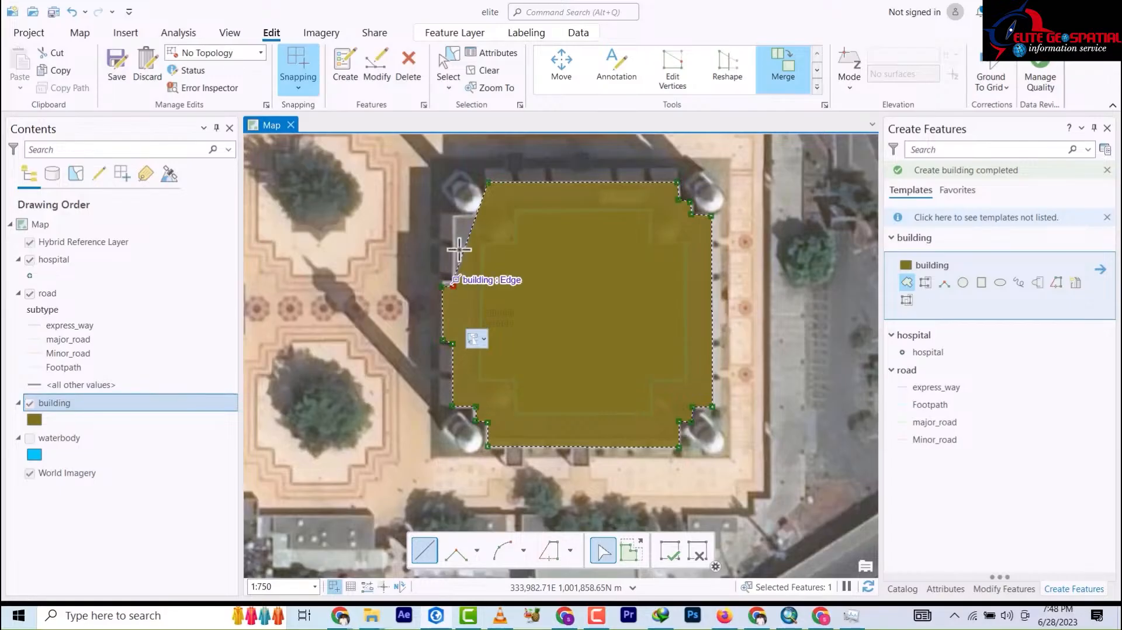
left_click(454, 220)
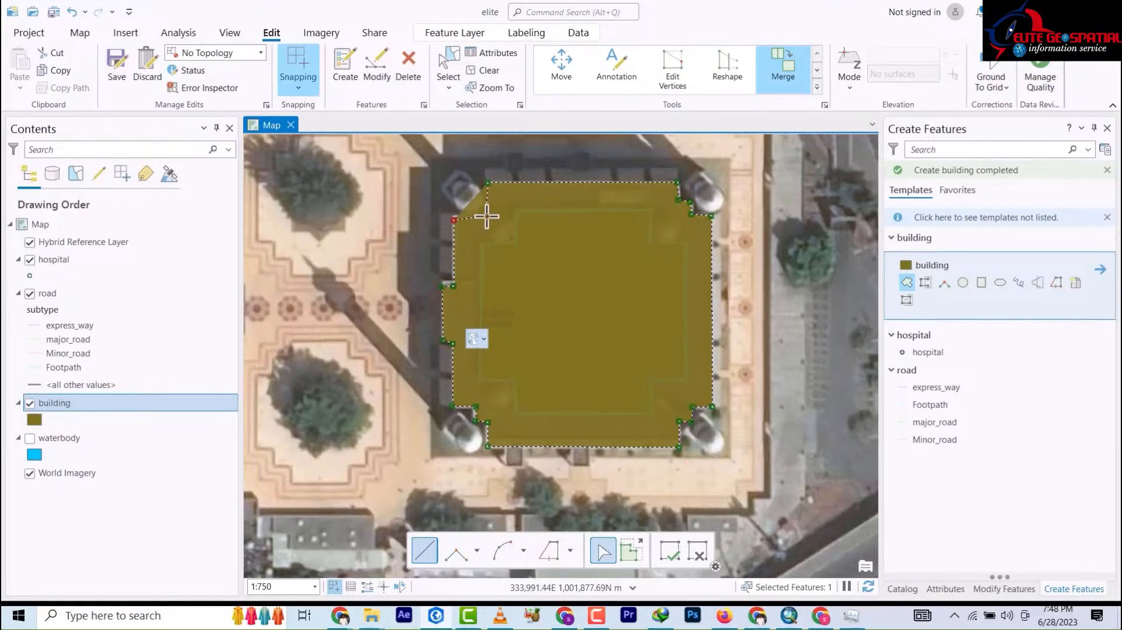
scroll(487, 207, "down", 3)
scroll(486, 206, "up", 3)
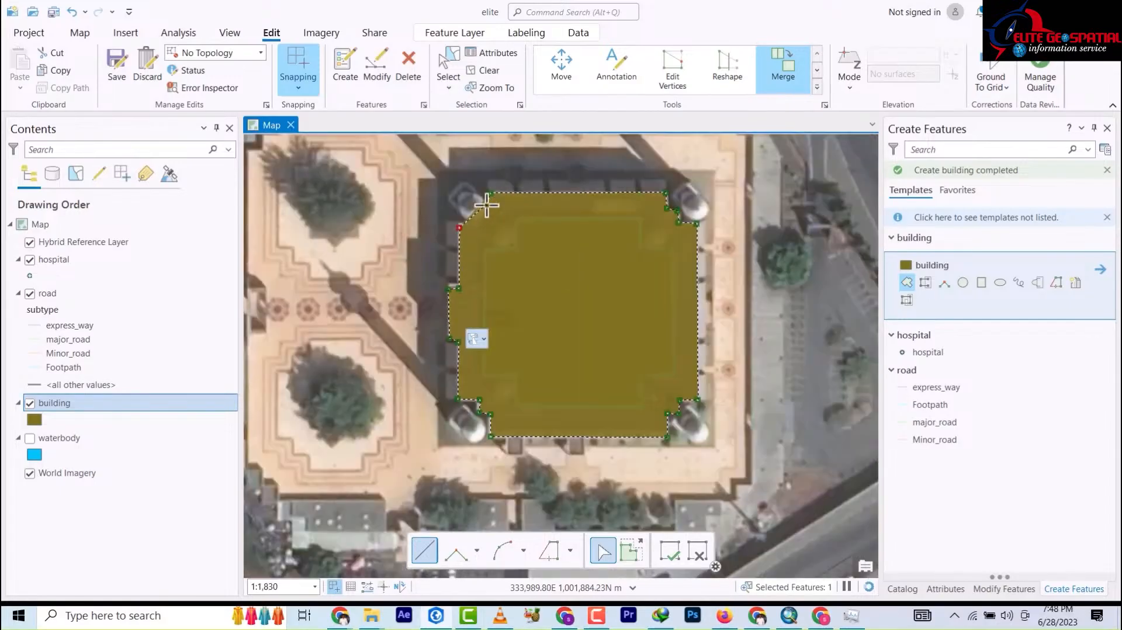
scroll(486, 207, "up", 8)
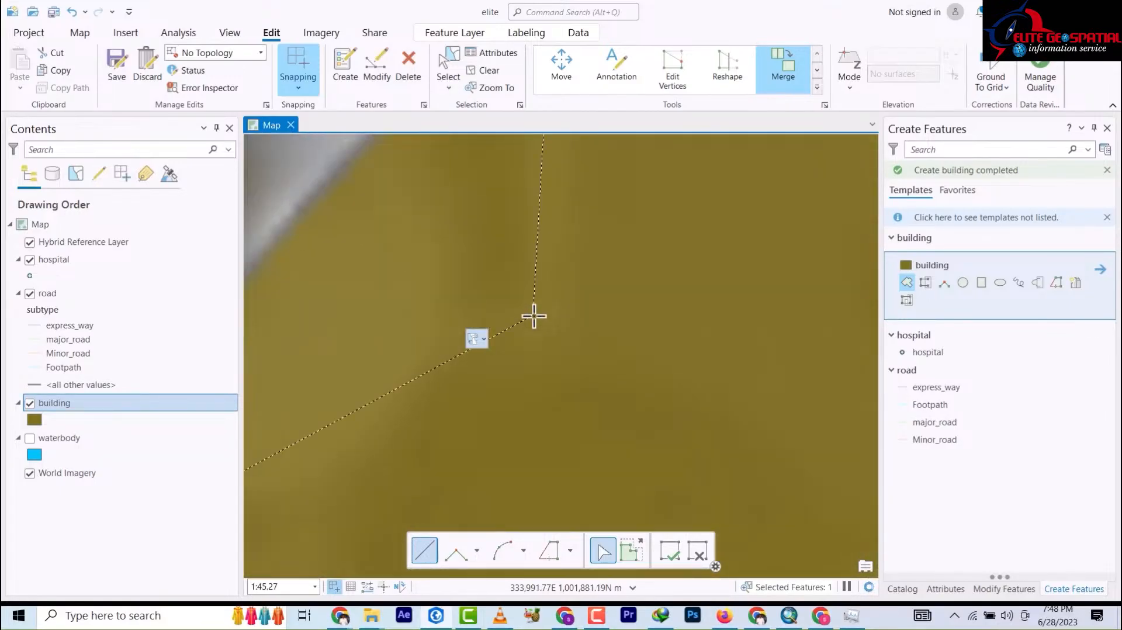
scroll(533, 316, "down", 3)
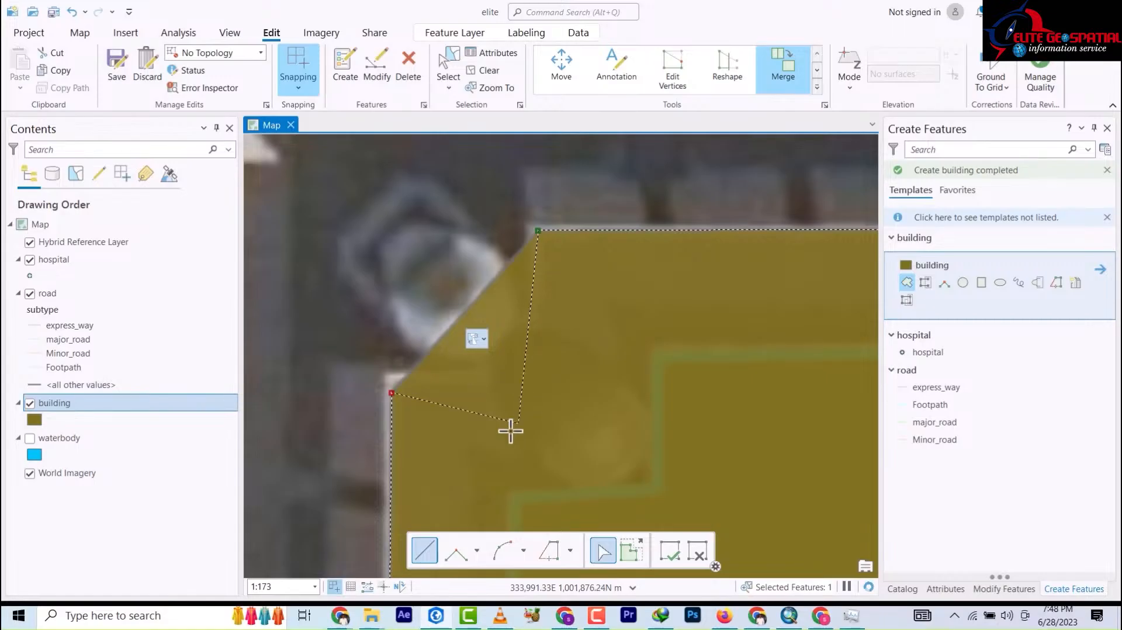
double_click(535, 385)
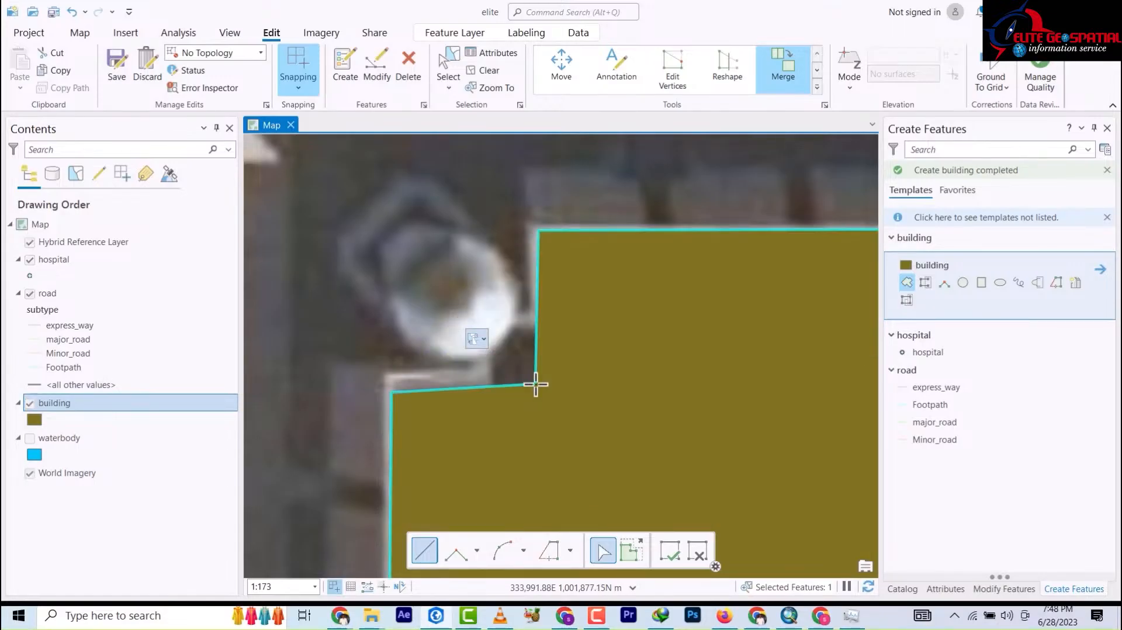
Change the building layer's symbol to the first hollow black outline from ArcGIS 2D so the imagery shows through.
scroll(501, 275, "up", 3)
scroll(499, 276, "down", 10)
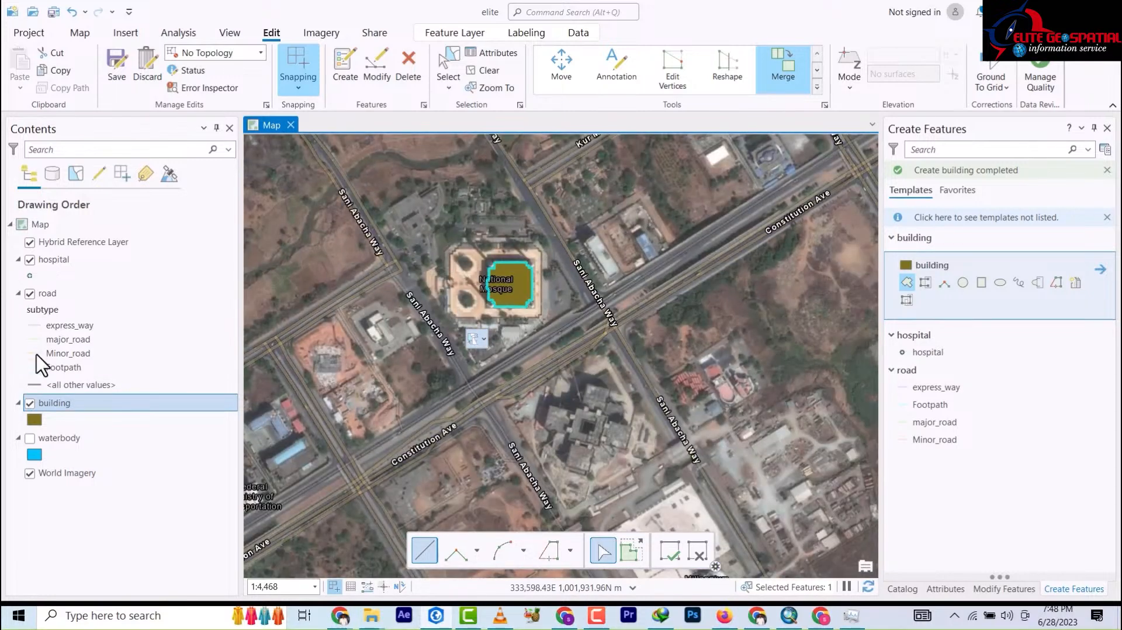
left_click(35, 420)
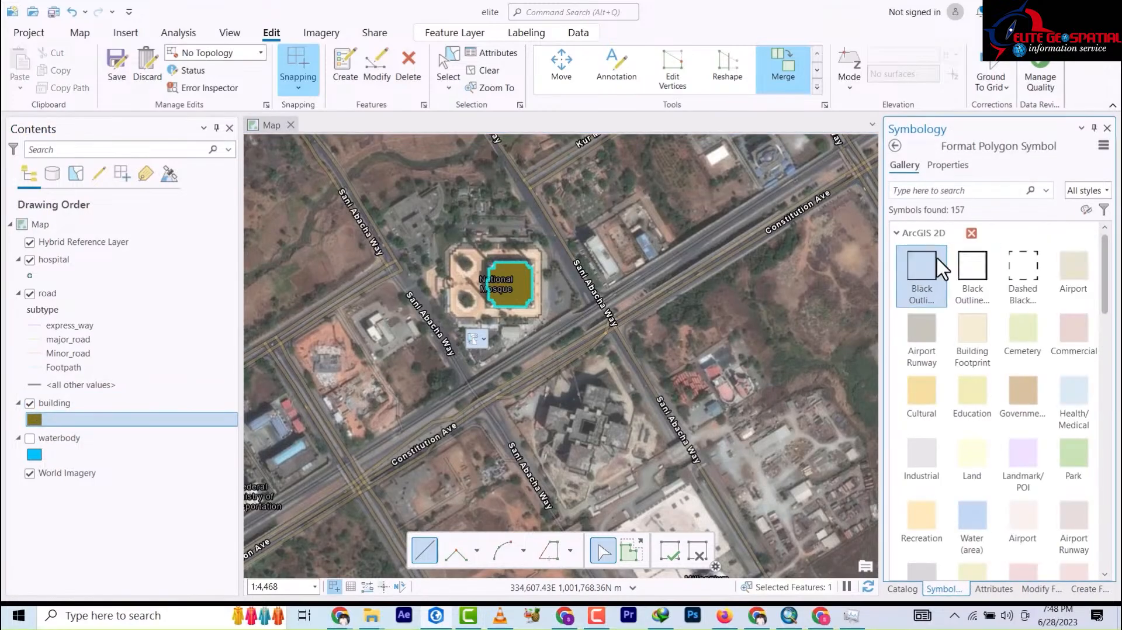
left_click(929, 274)
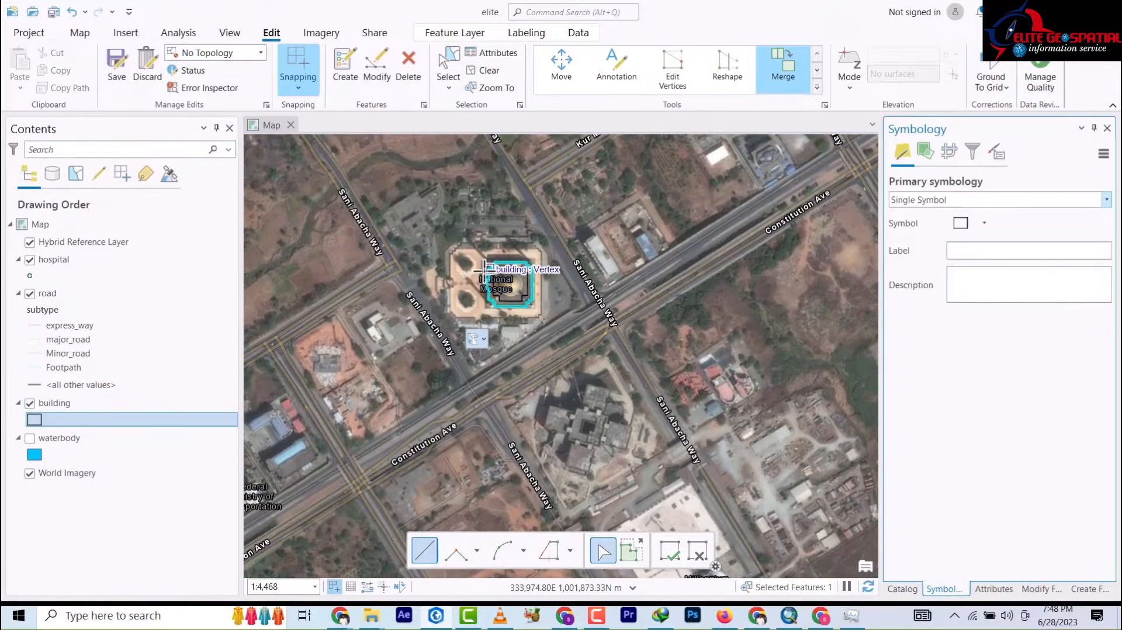
Digitize the National Mosque's large central dome as a circular building feature drawn from the dome's centre to its edge.
scroll(510, 284, "up", 6)
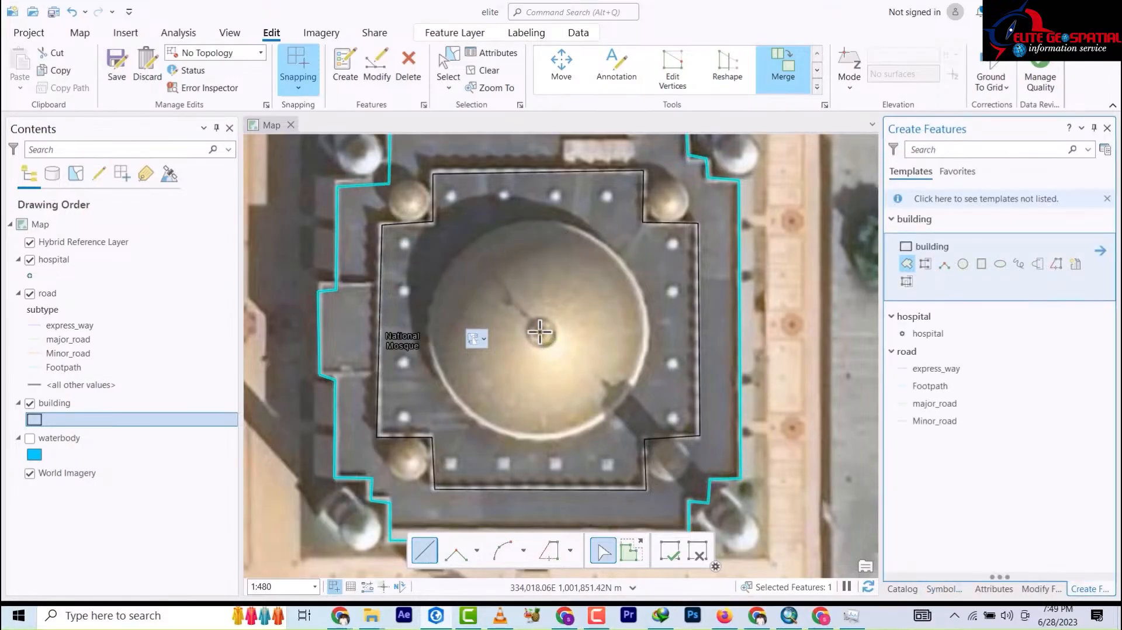
left_click(539, 332)
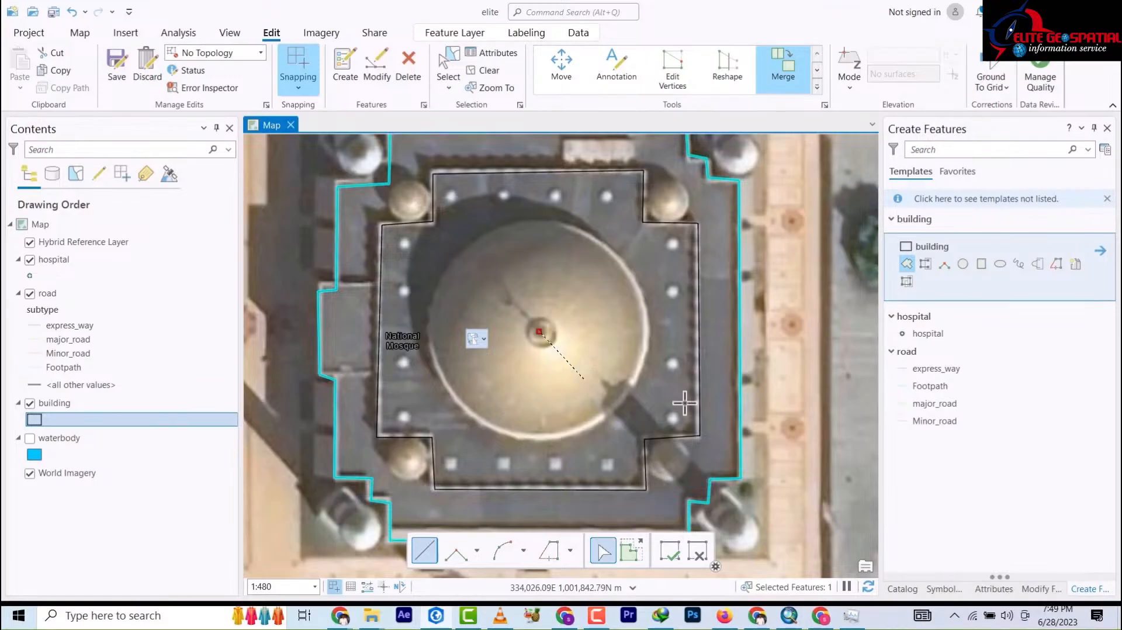
left_click(963, 264)
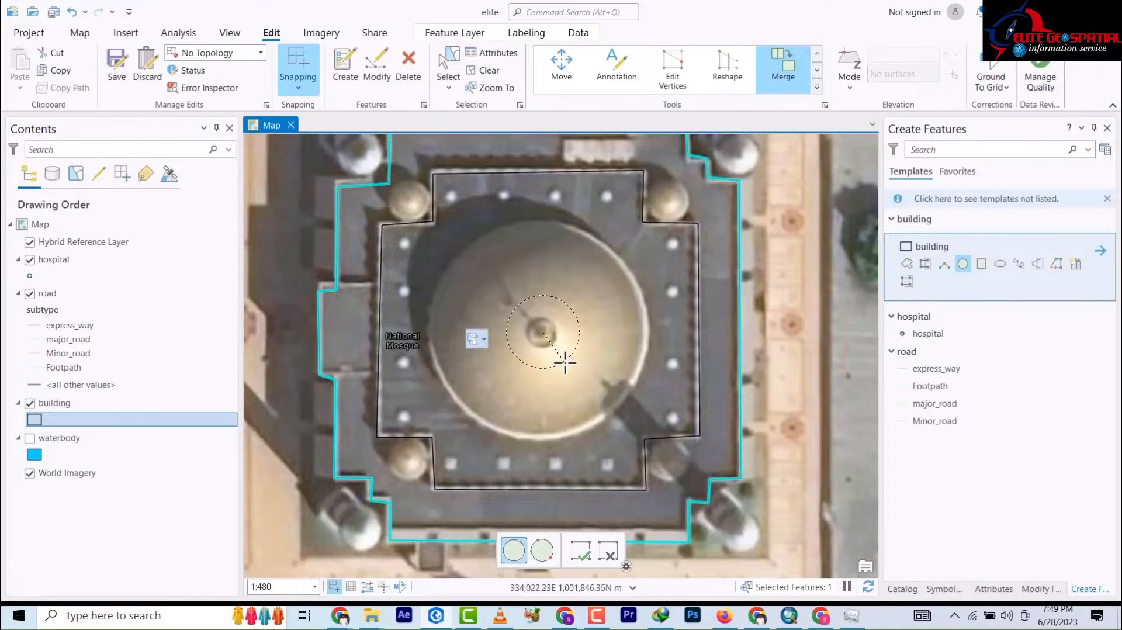
left_click(595, 425)
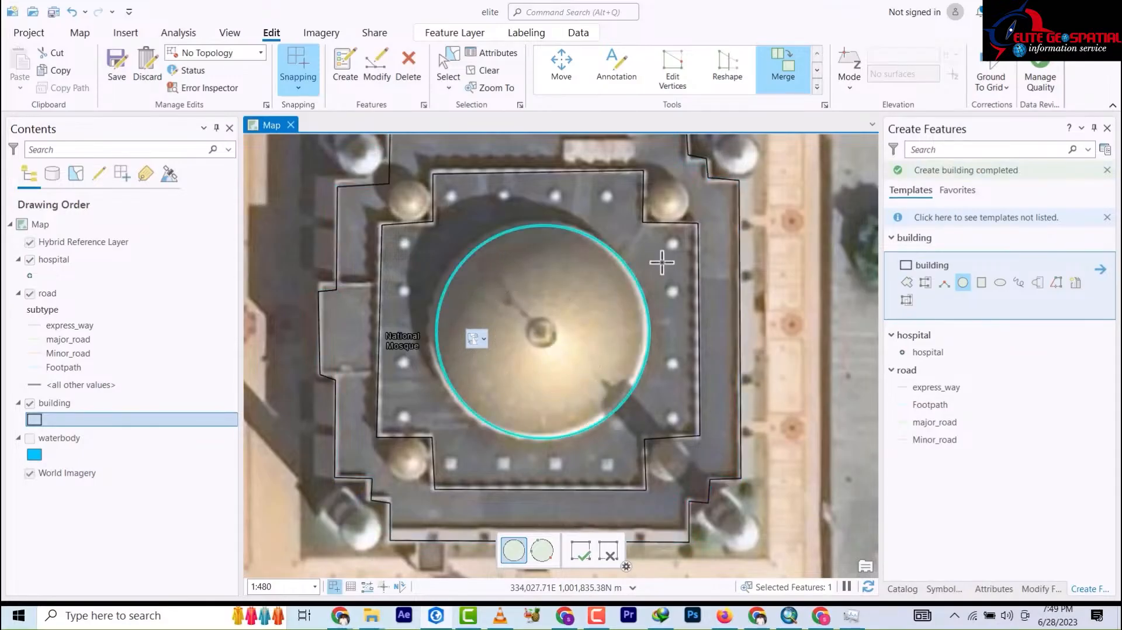
Digitize the small northeast, northwest and southwest domes beside the central roof block as circular building features.
left_click(678, 215)
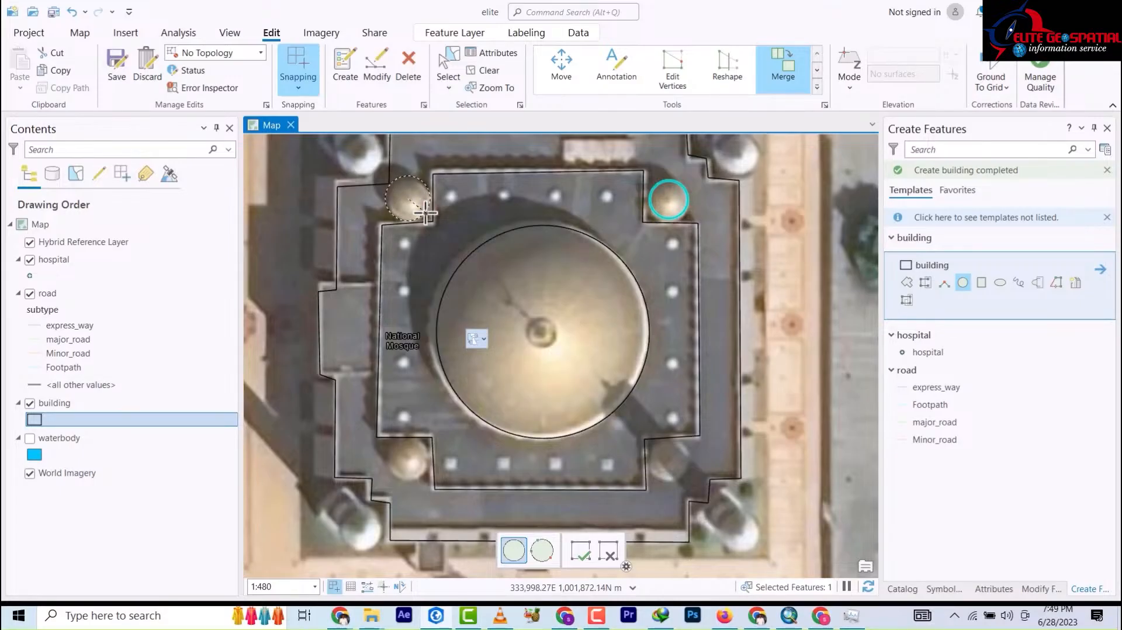
left_click(425, 214)
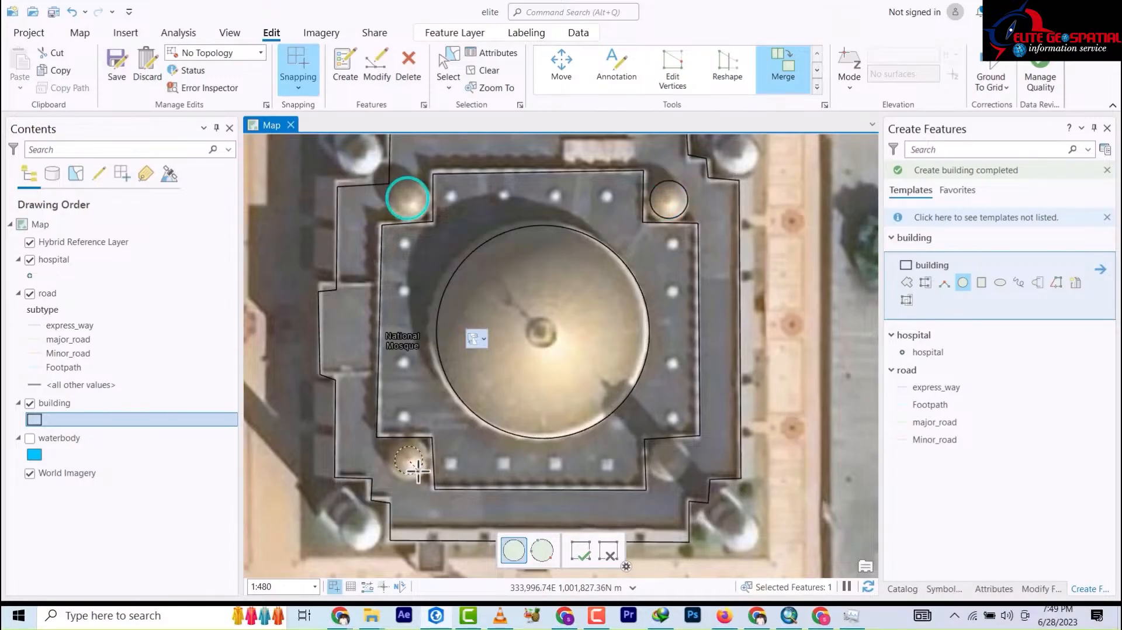
left_click(421, 474)
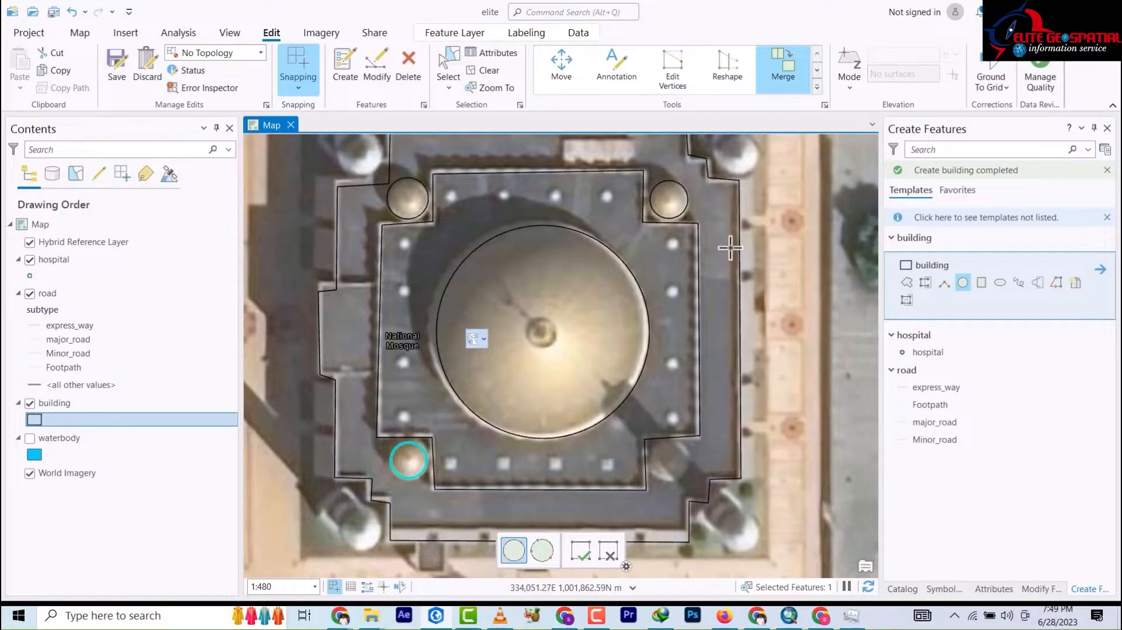
Digitize the outer northeast, northwest and southwest corner minarets of the mosque as circular building features.
left_click(745, 170)
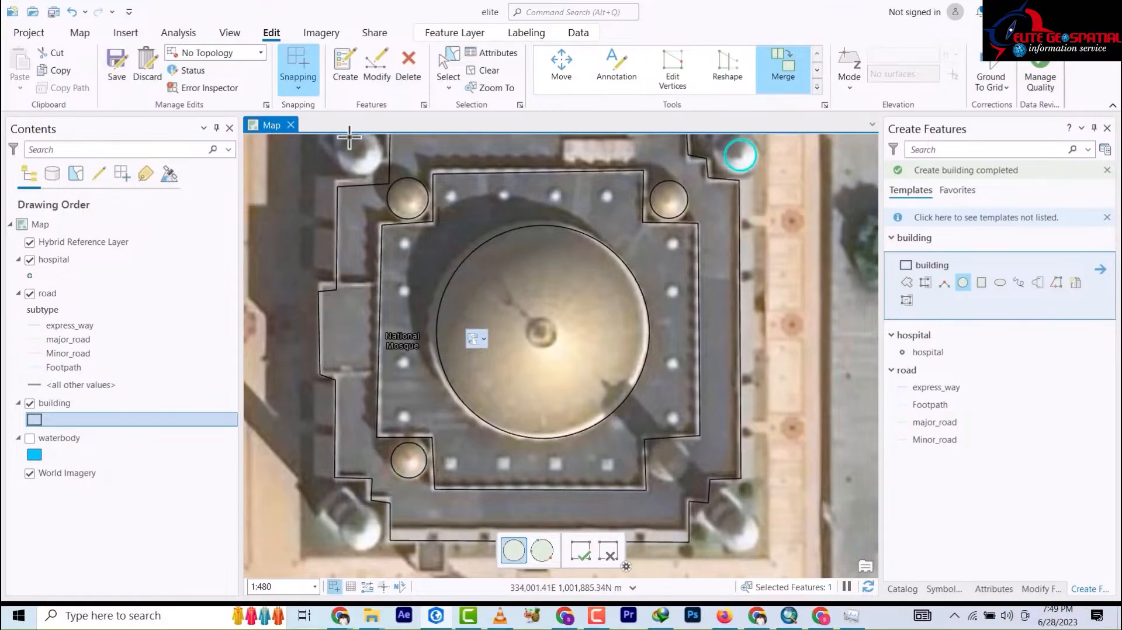
left_click(375, 171)
scroll(441, 180, "up", 1)
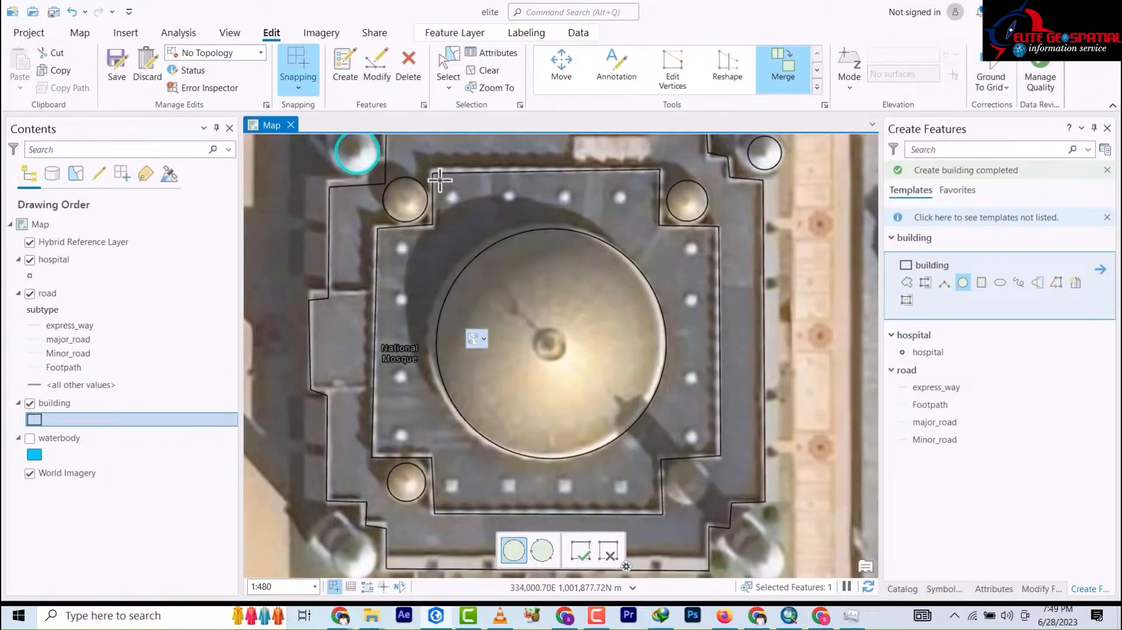
scroll(440, 179, "down", 6)
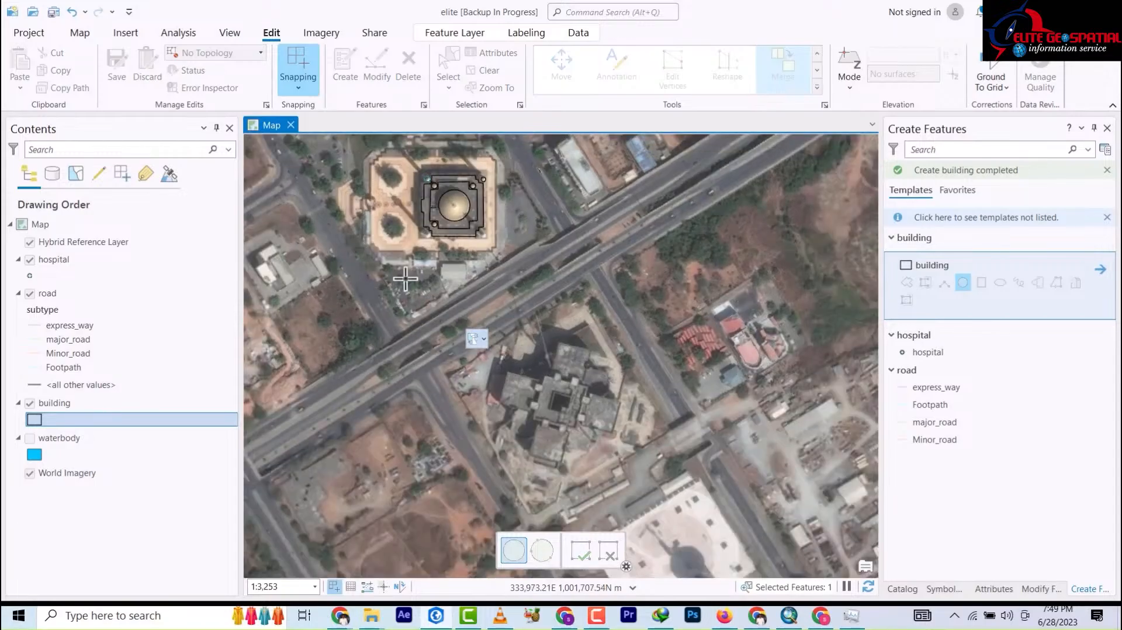
scroll(399, 232, "up", 6)
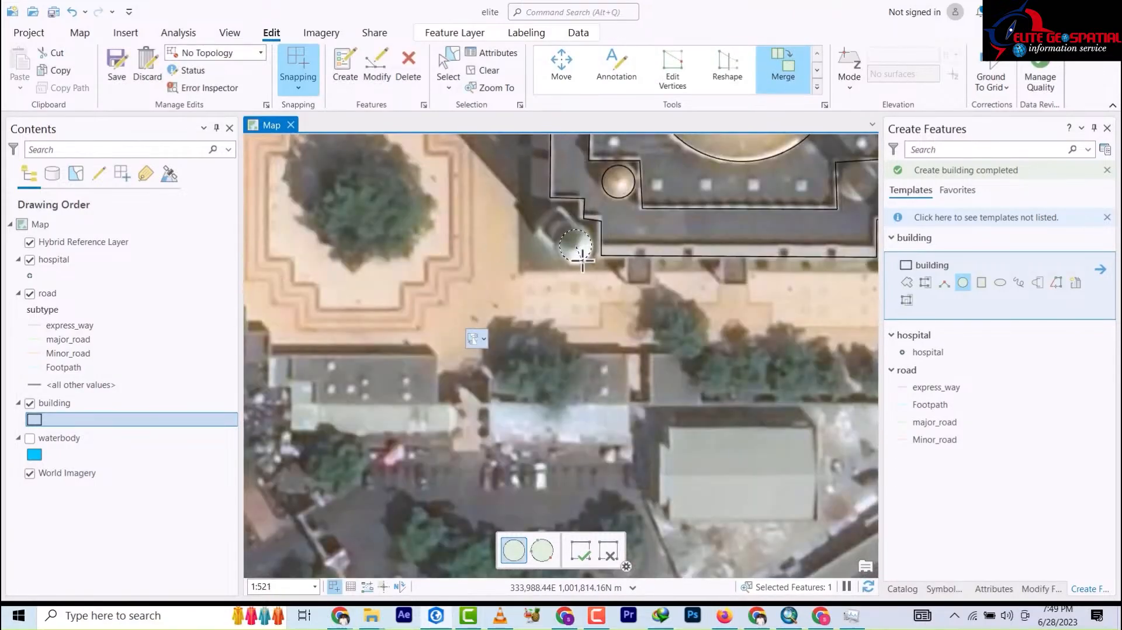
scroll(571, 268, "up", 1)
scroll(572, 270, "down", 5)
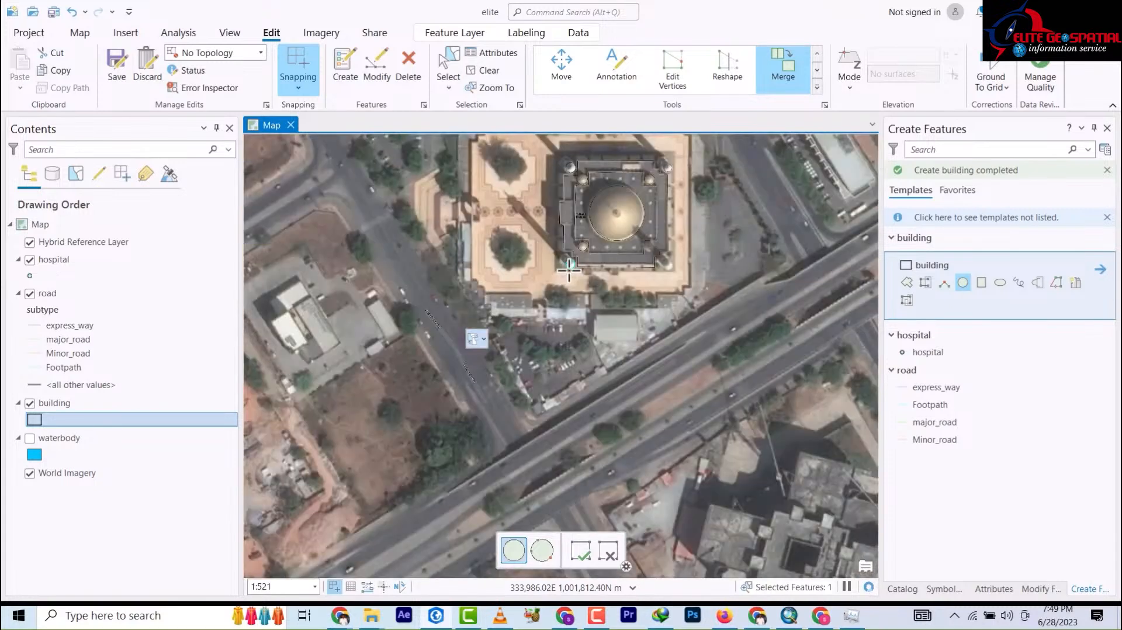
scroll(614, 257, "down", 3)
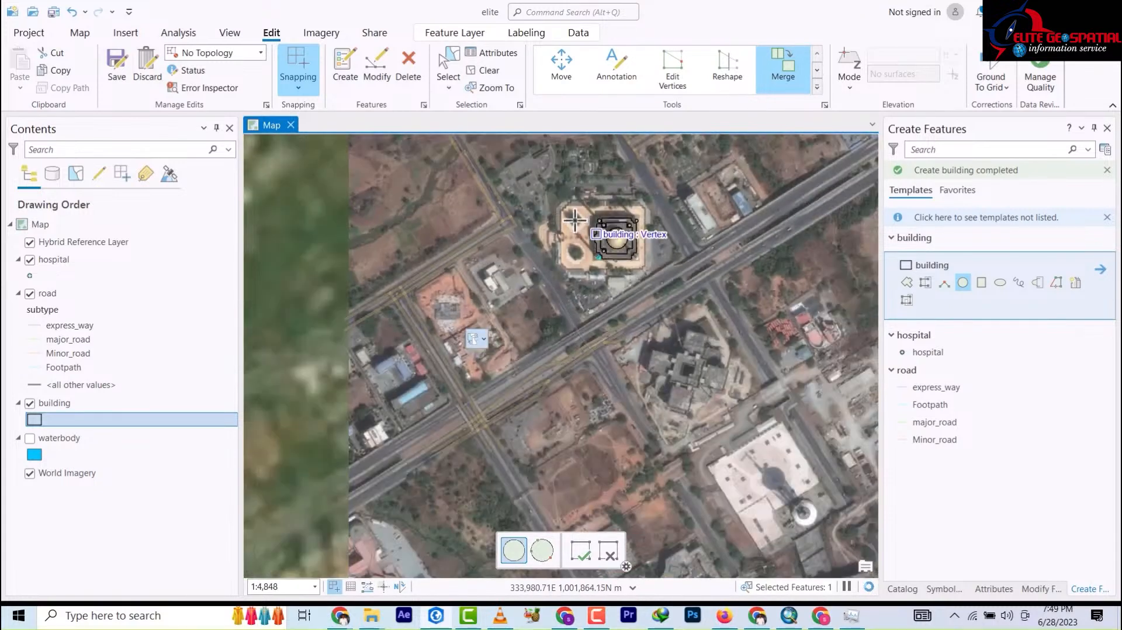
scroll(671, 227, "up", 4)
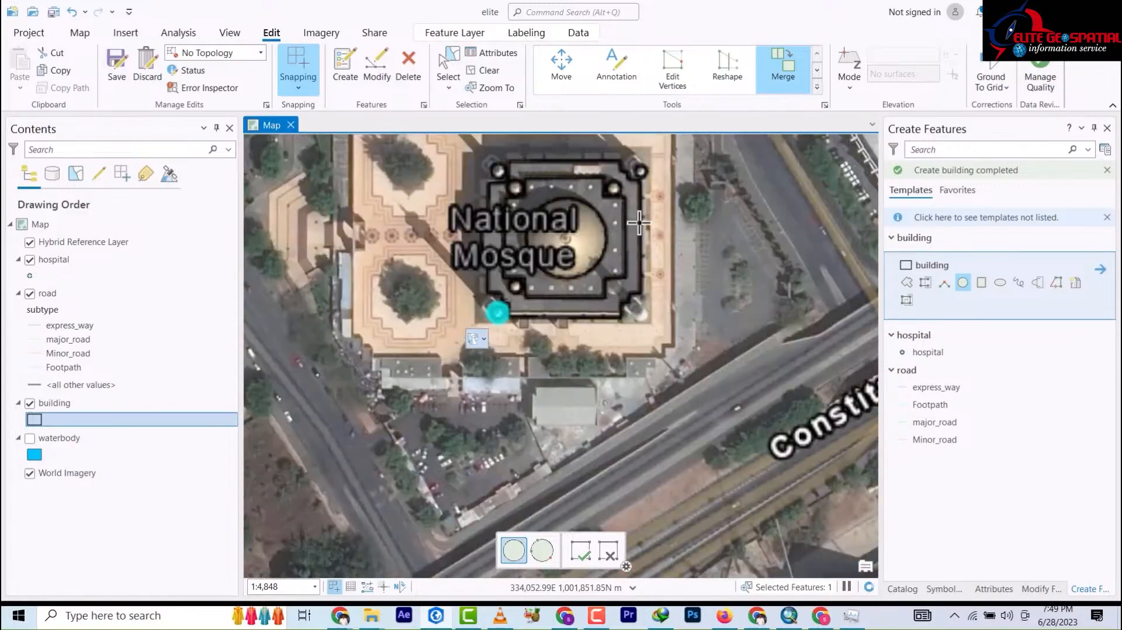
left_click_drag(654, 239, 663, 277)
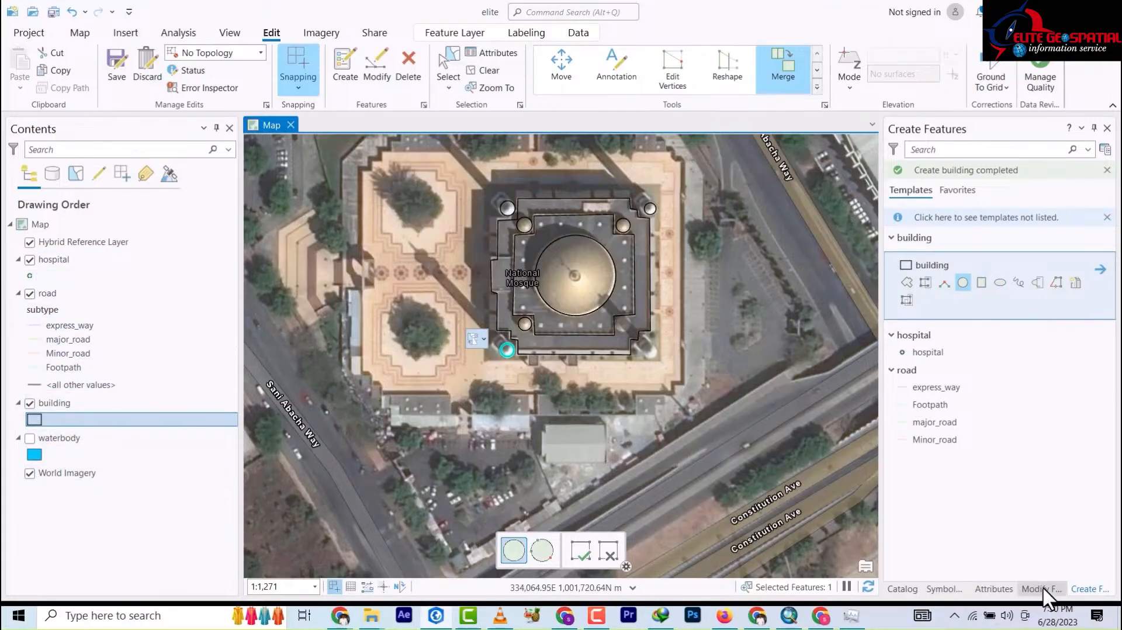
Change the building layer's symbol to the grey Airport Runway fill from ArcGIS 2D.
left_click(1011, 588)
left_click(950, 589)
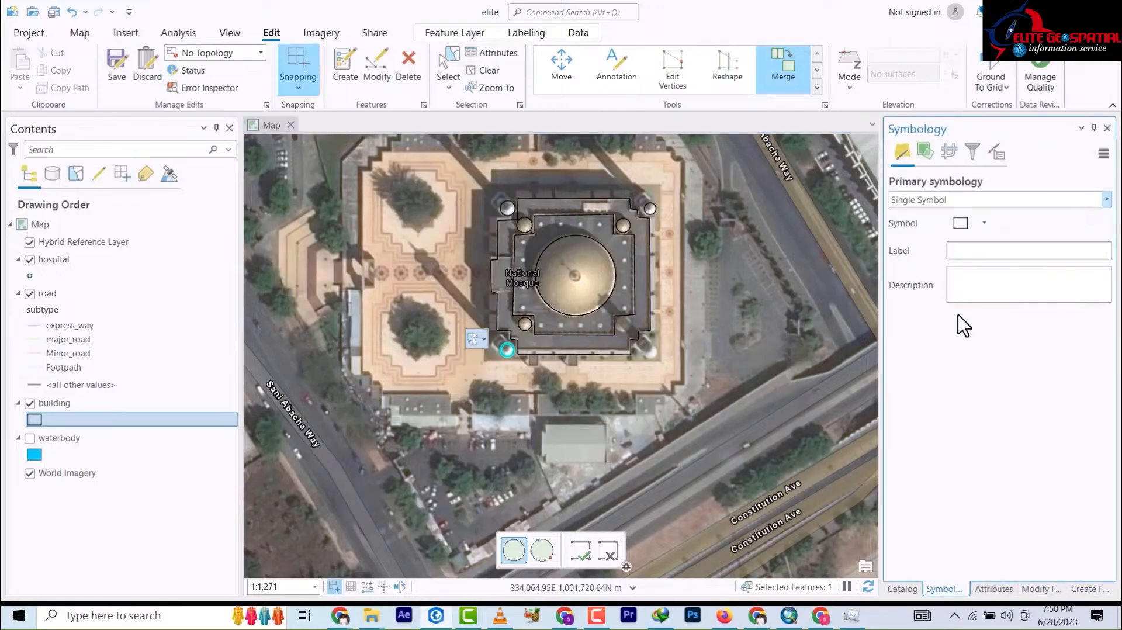
left_click(961, 224)
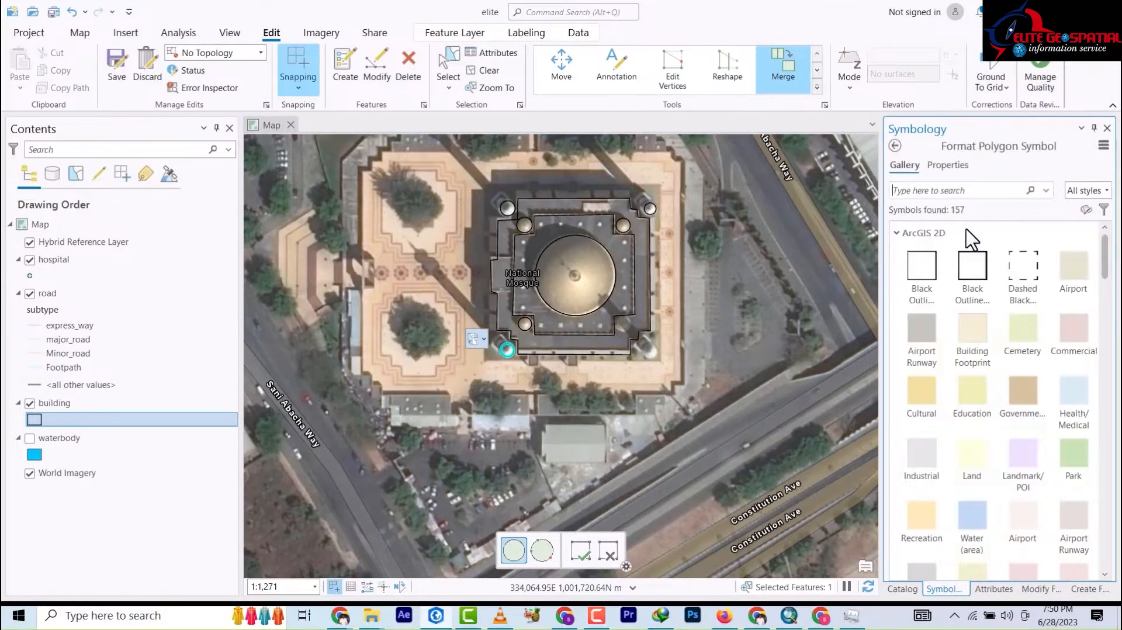
left_click(931, 334)
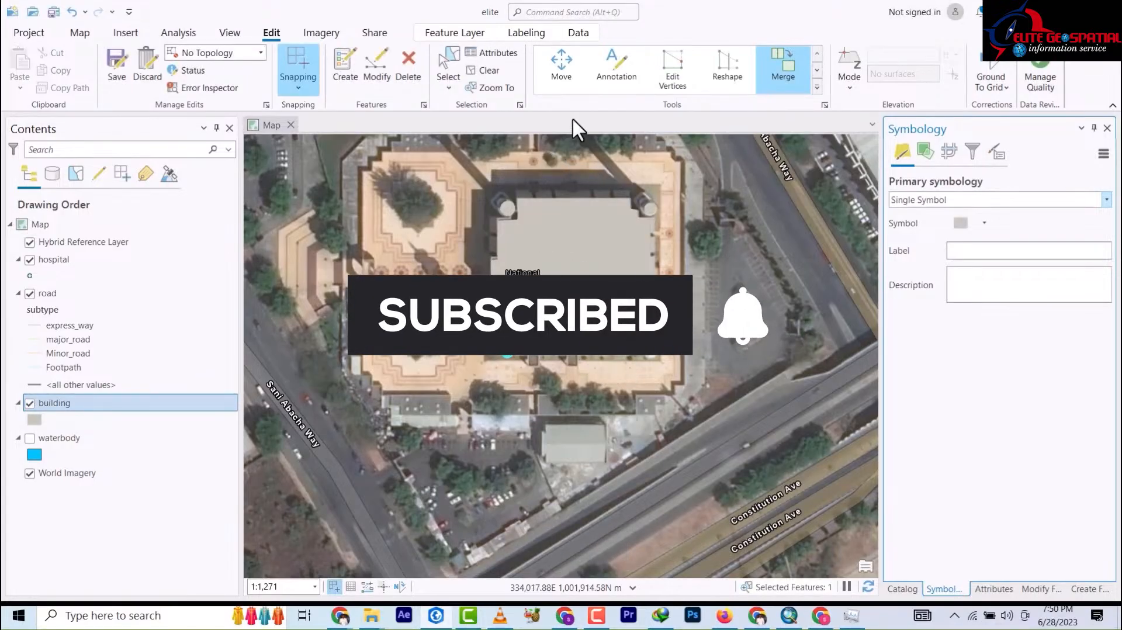
Select all of the National Mosque's building features, including its domes and minarets, and merge them into one existing building feature.
left_click(448, 67)
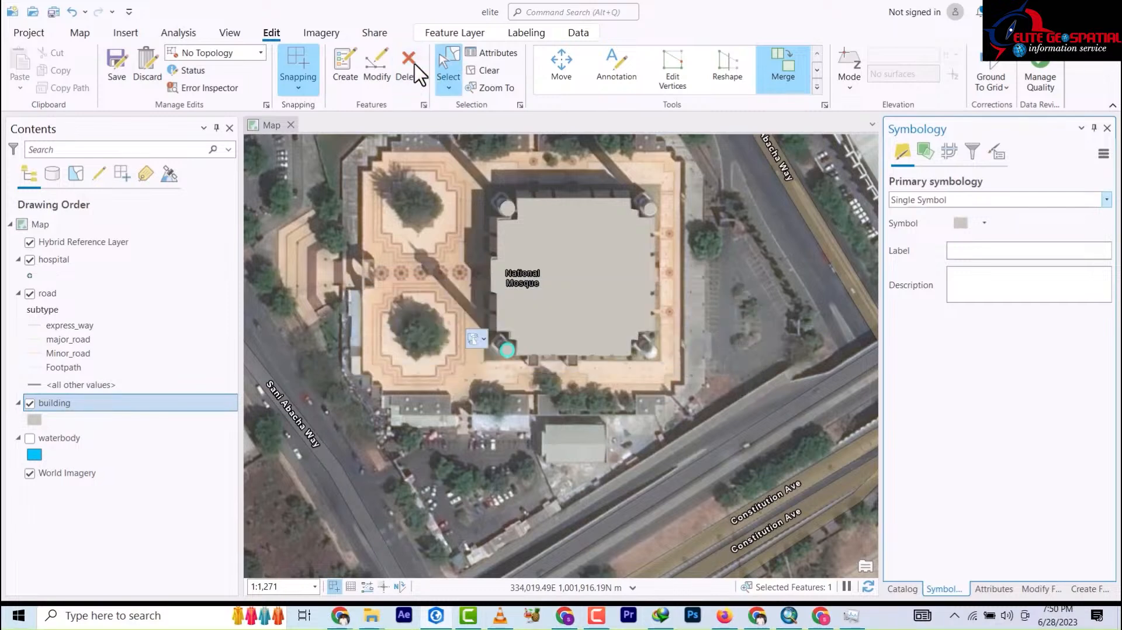
left_click(376, 73)
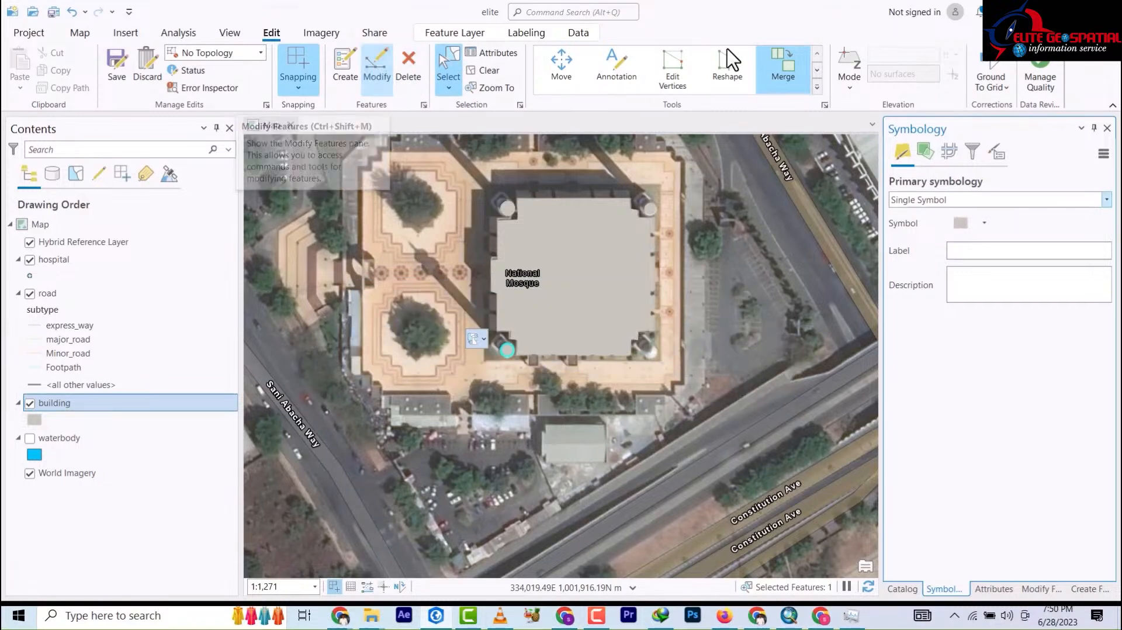
left_click_drag(707, 374, 458, 196)
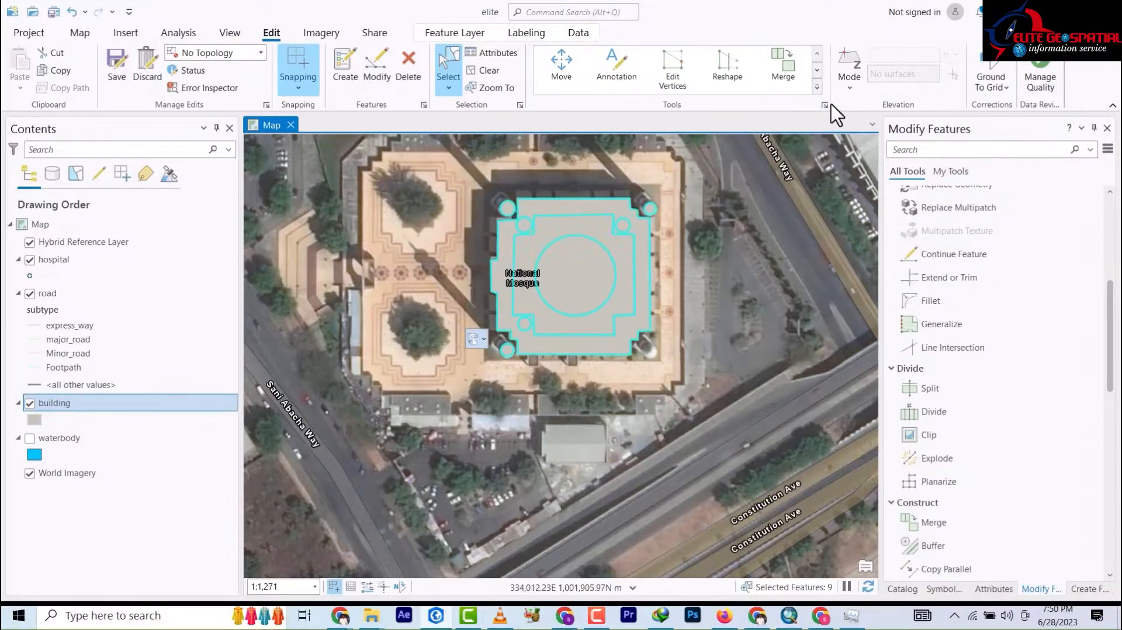
left_click(783, 73)
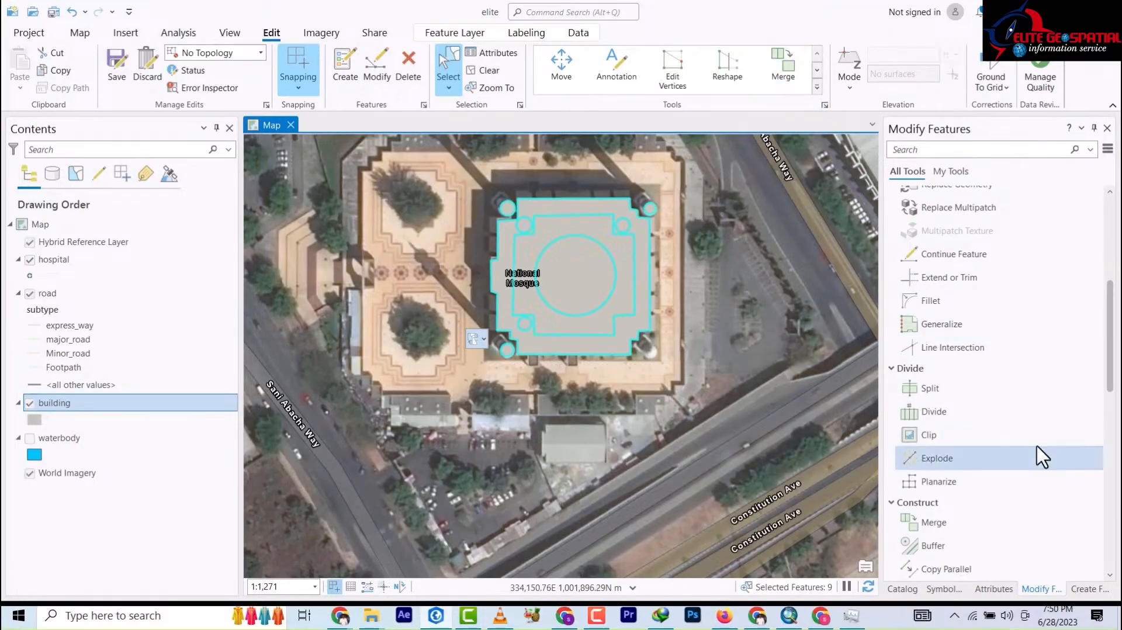
left_click(1091, 569)
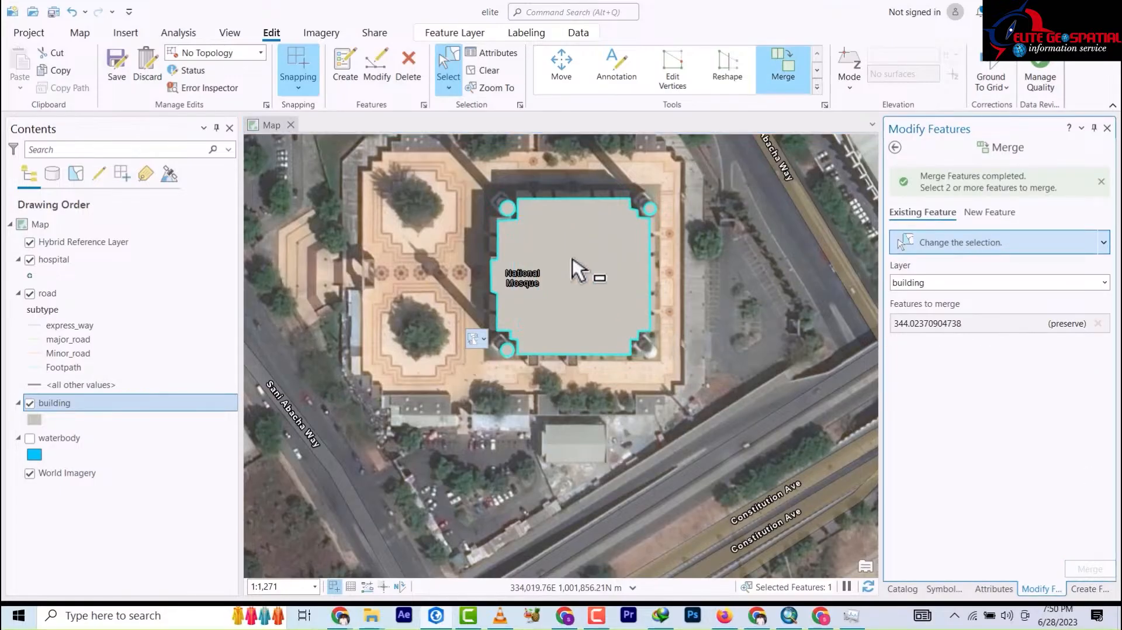
Examine the National Mosque's digitized outlines against the satellite imagery, both close up and within the surrounding area.
scroll(572, 263, "up", 2)
scroll(571, 257, "down", 3)
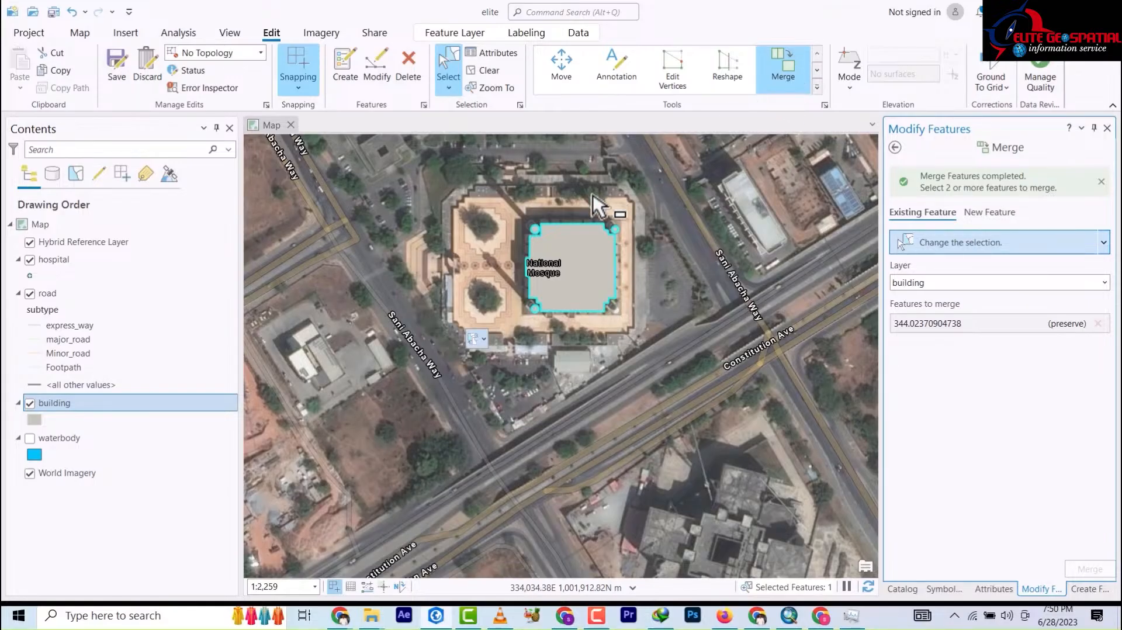
scroll(582, 272, "up", 4)
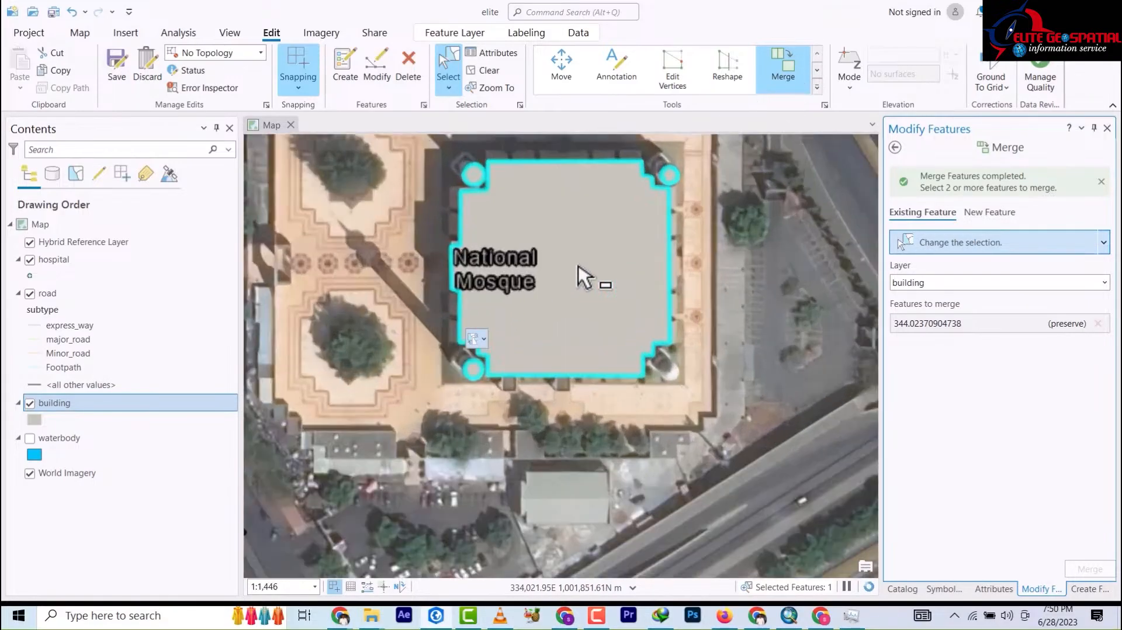
scroll(581, 272, "down", 5)
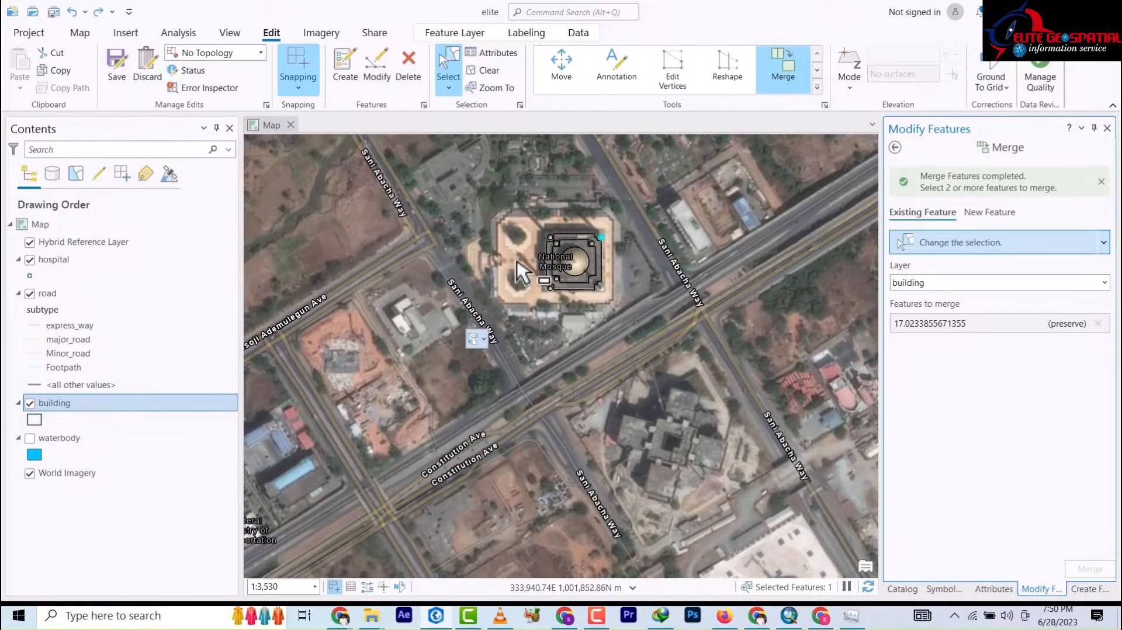
scroll(570, 266, "down", 2)
scroll(571, 266, "up", 5)
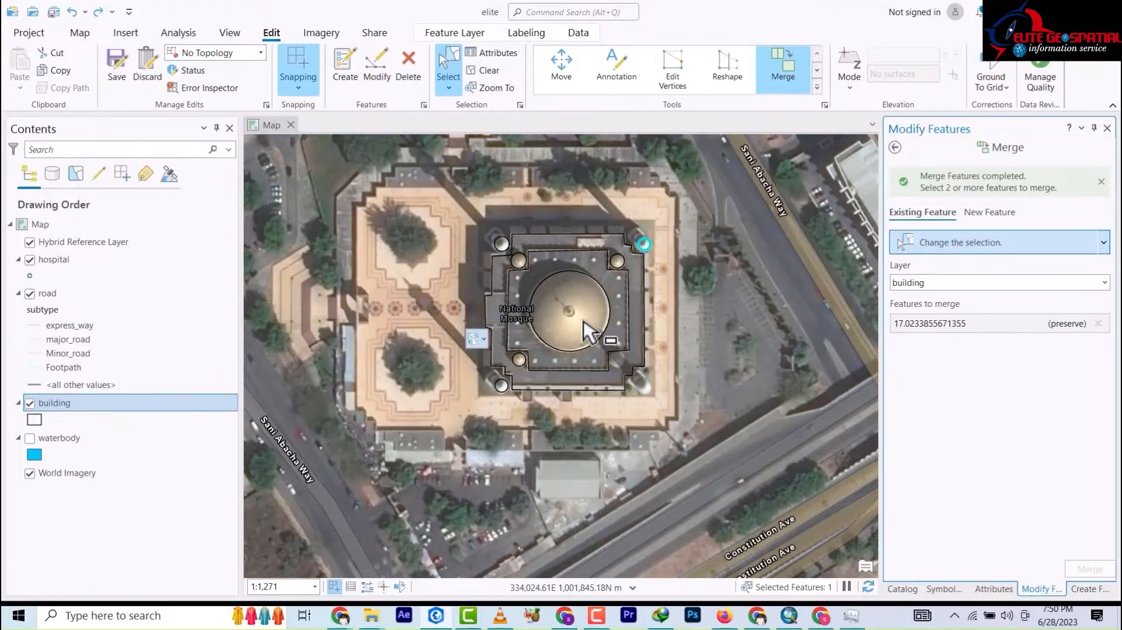
scroll(581, 318, "up", 2)
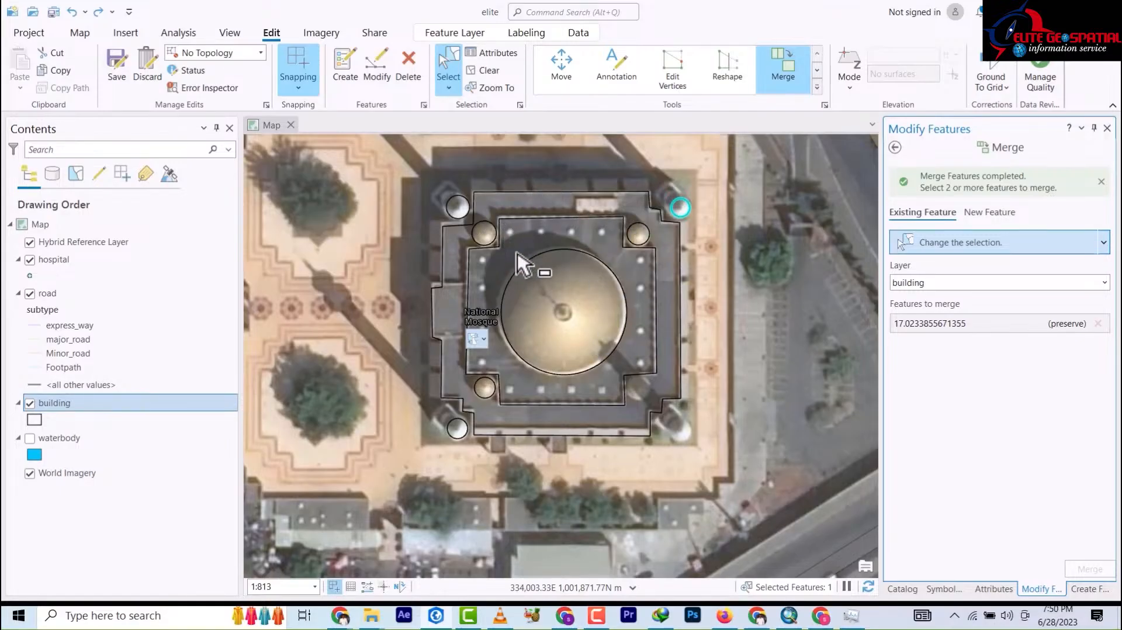
scroll(526, 266, "up", 2)
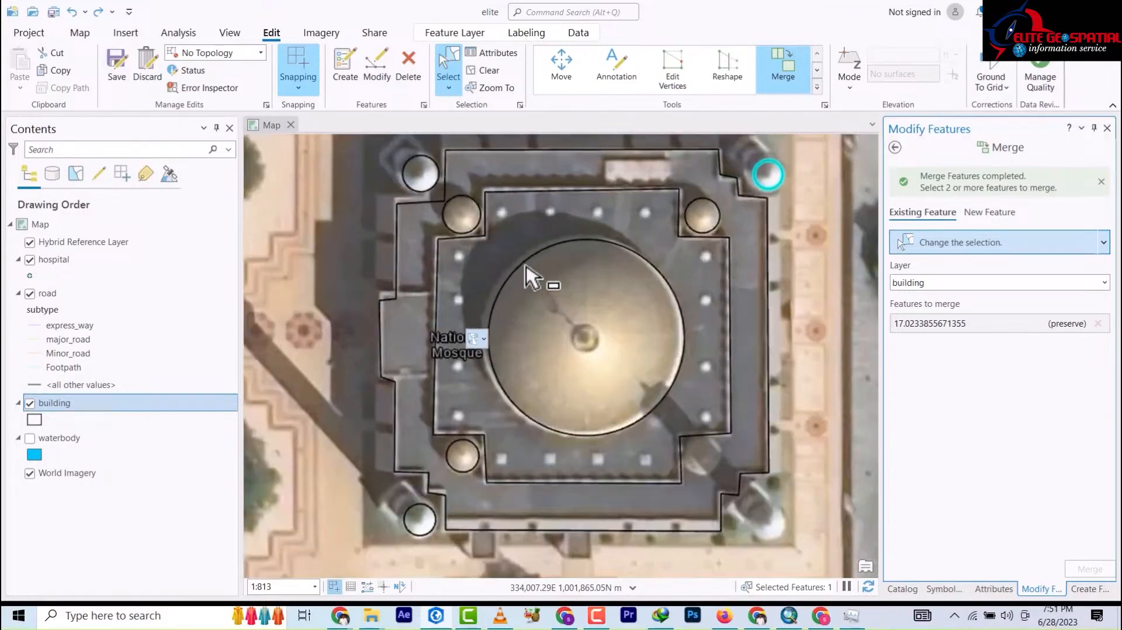
scroll(526, 266, "down", 2)
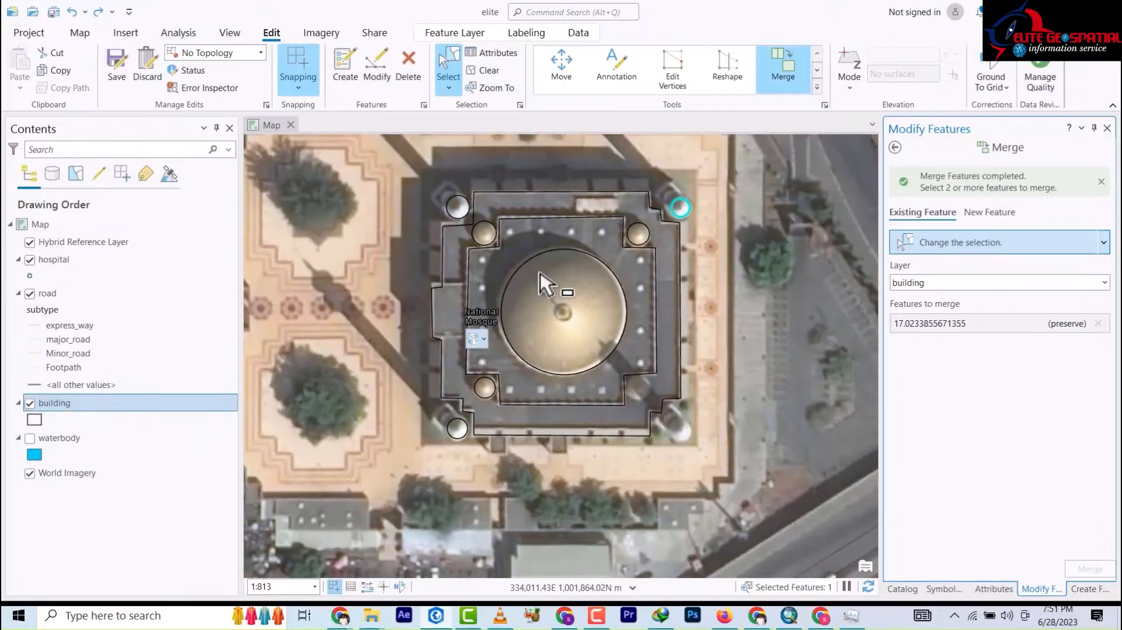
scroll(539, 273, "down", 4)
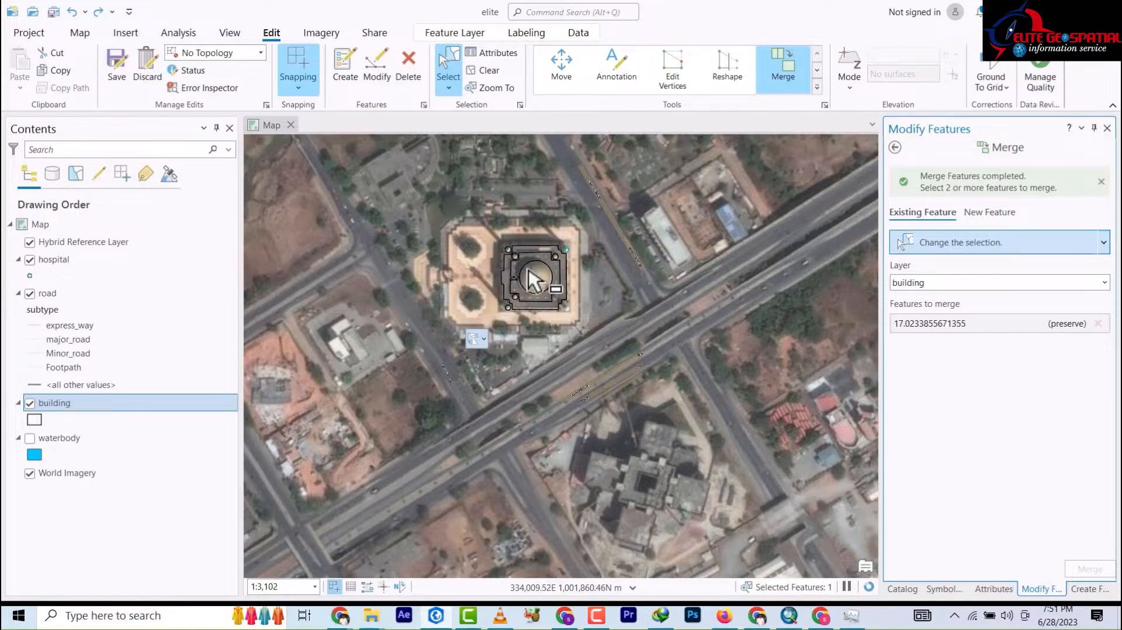
scroll(529, 270, "up", 3)
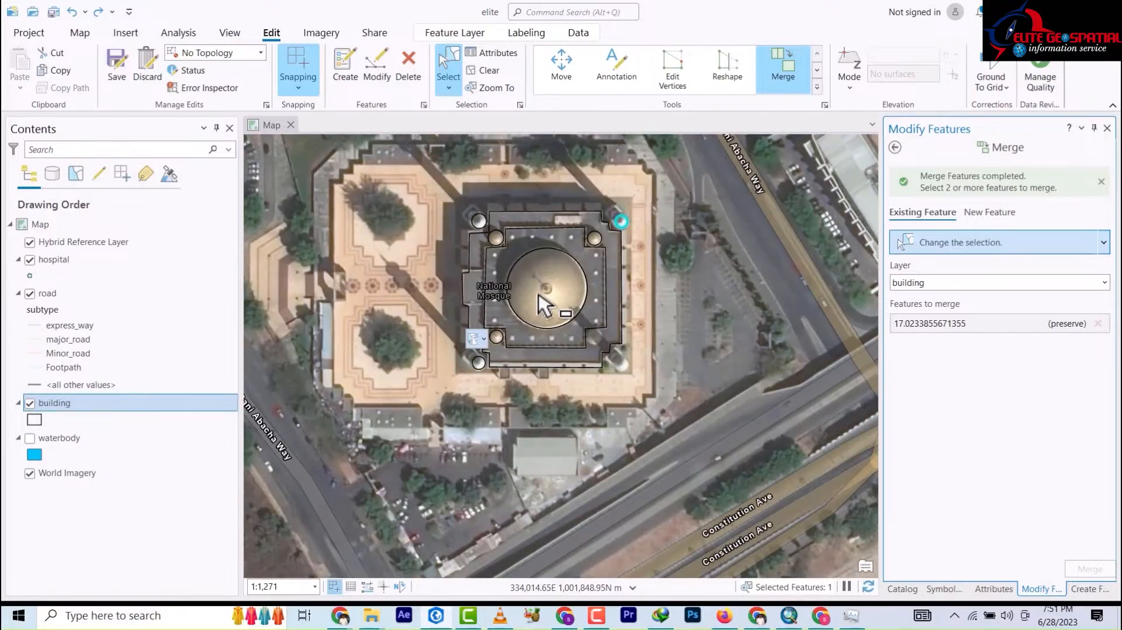
scroll(551, 305, "up", 5)
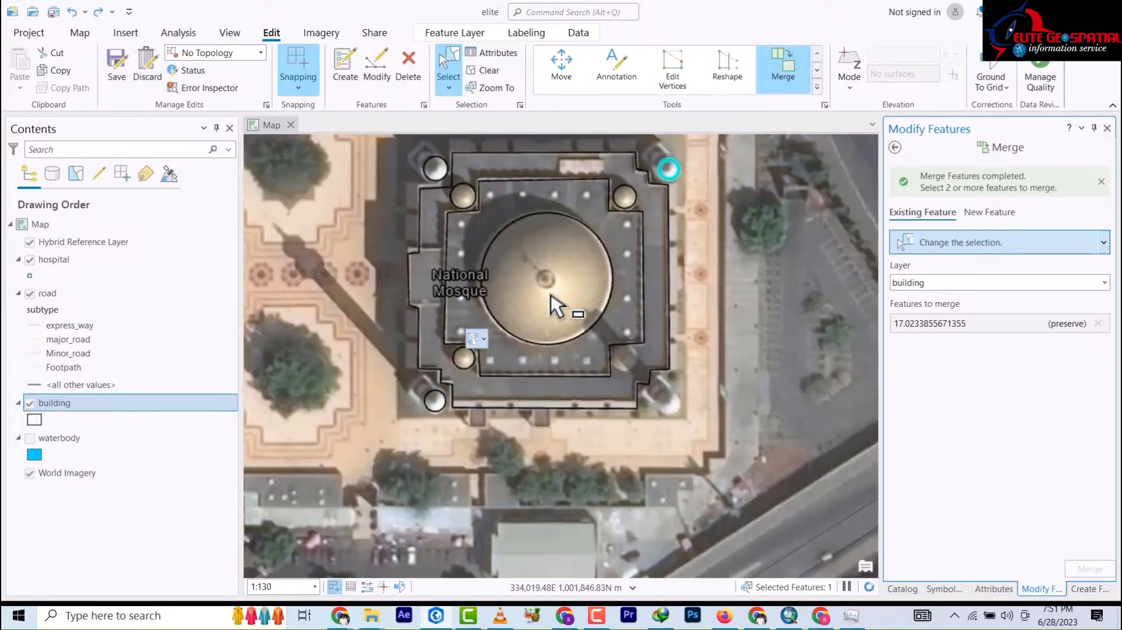
scroll(550, 296, "down", 6)
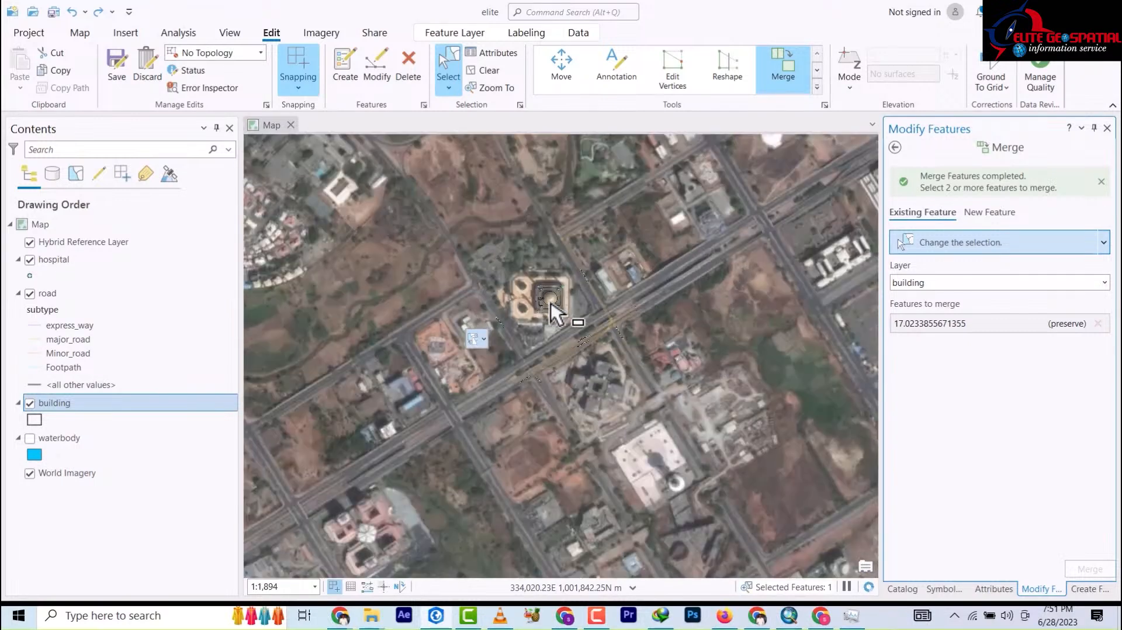
scroll(550, 305, "down", 3)
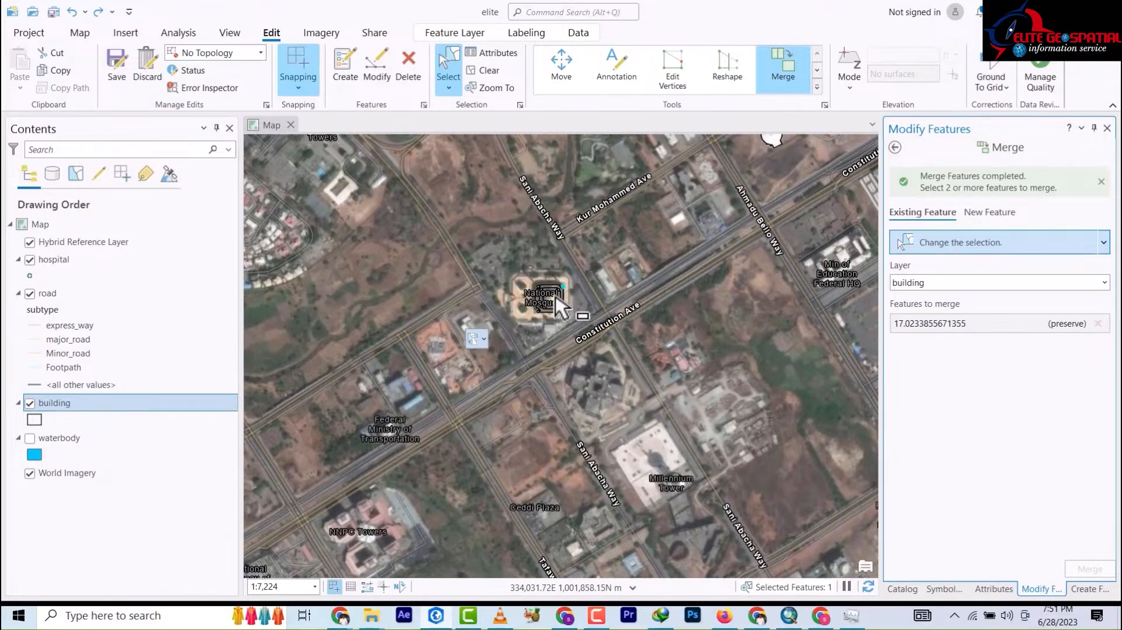
scroll(555, 302, "up", 5)
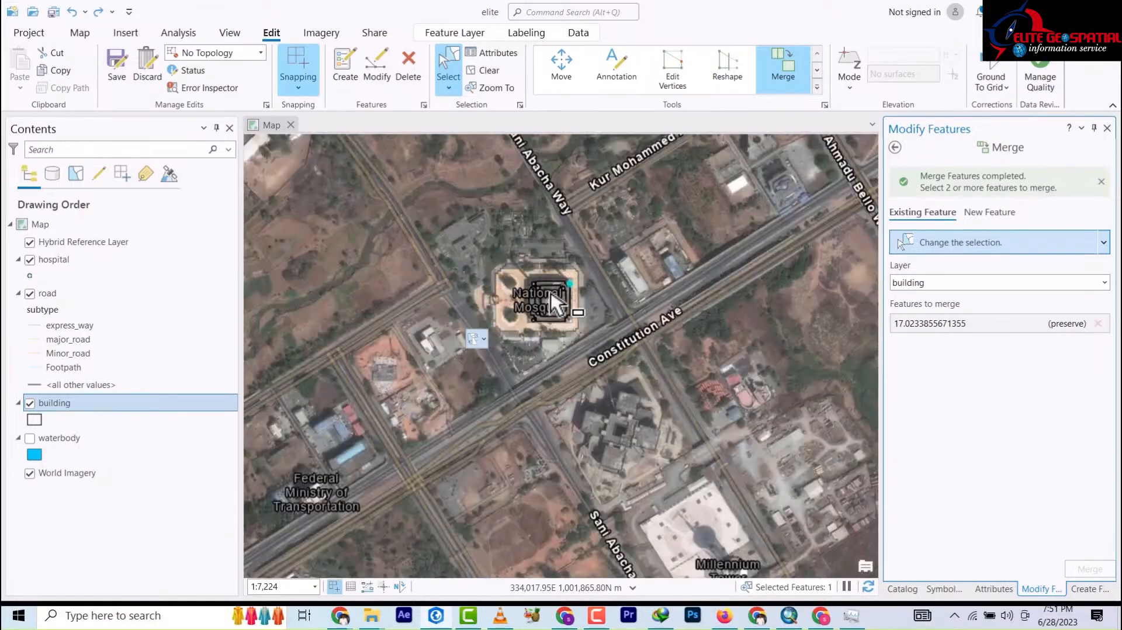
scroll(555, 302, "down", 3)
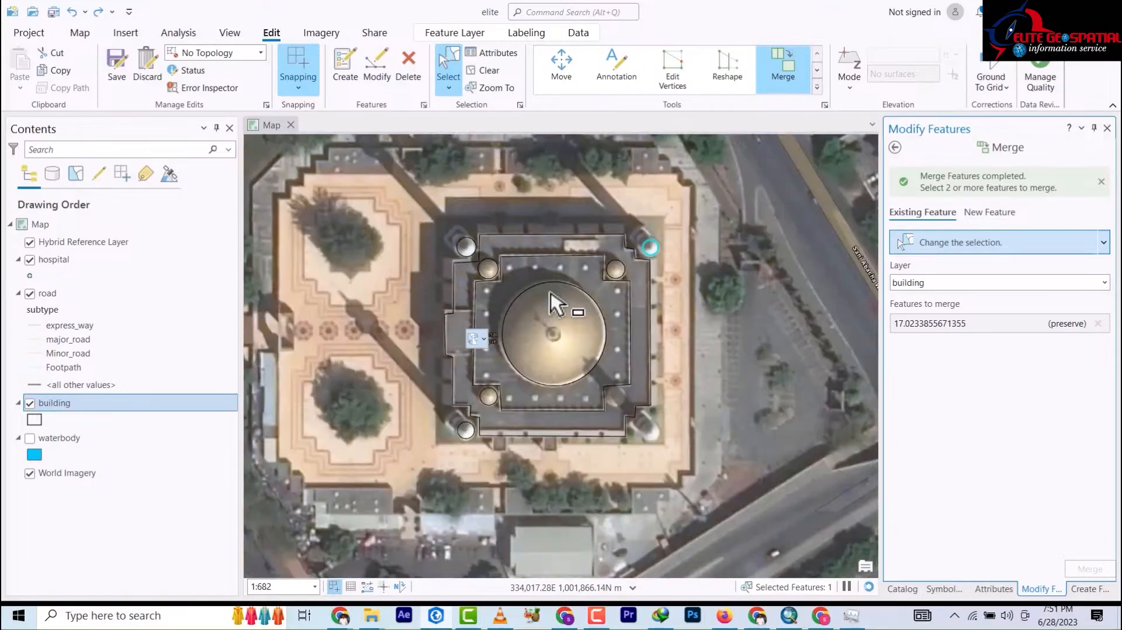
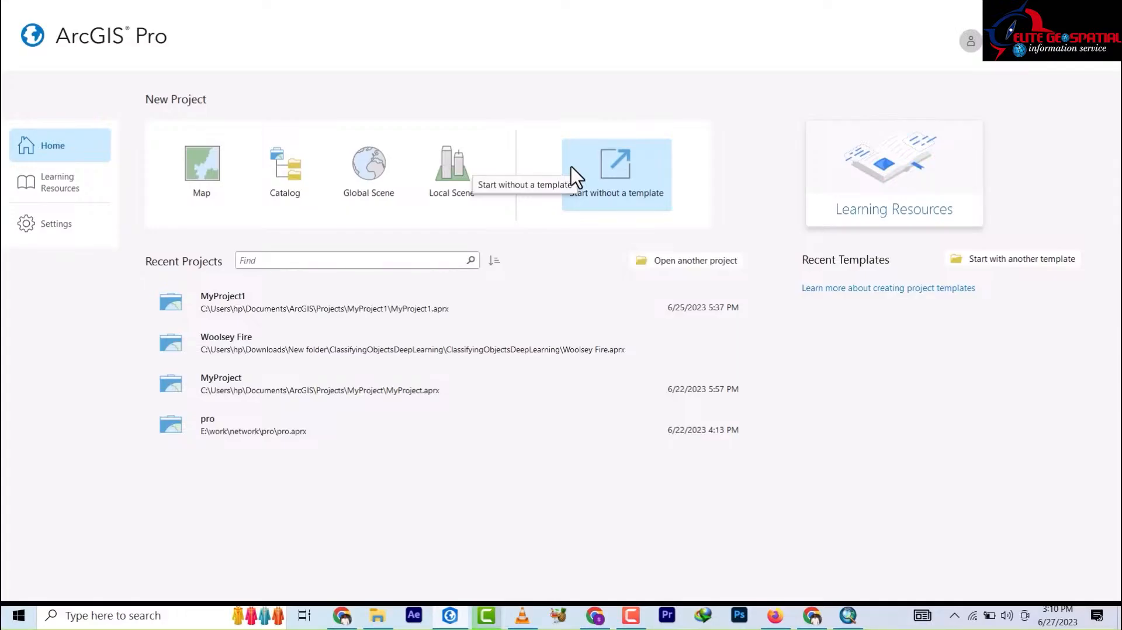
Start a new project from the Map template and name it elite.
left_click(195, 176)
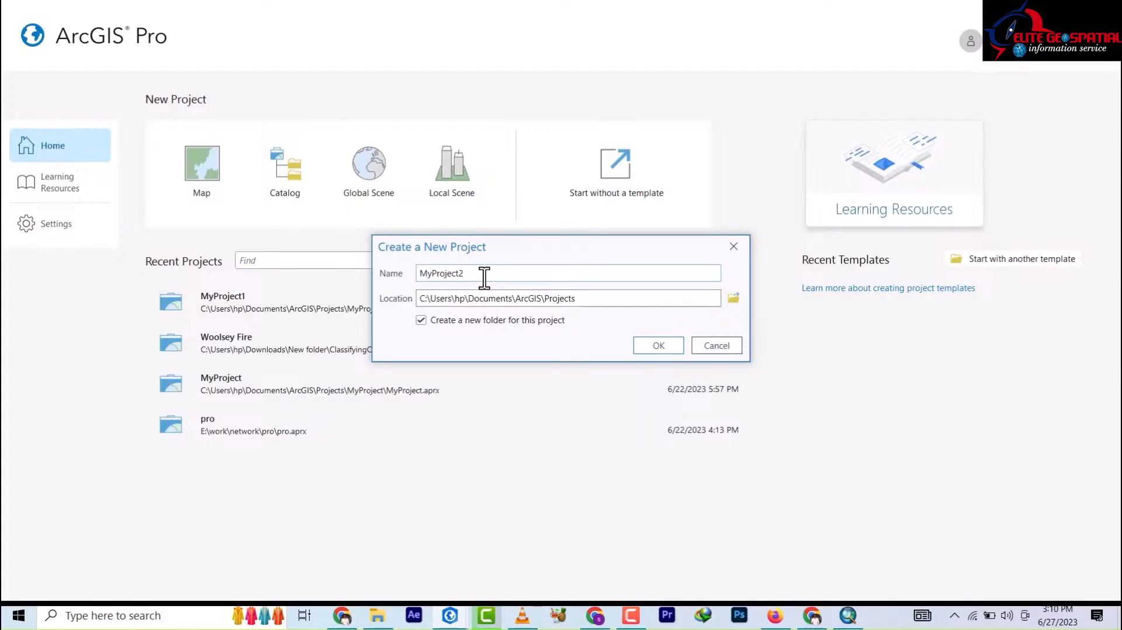
left_click_drag(483, 278, 393, 277)
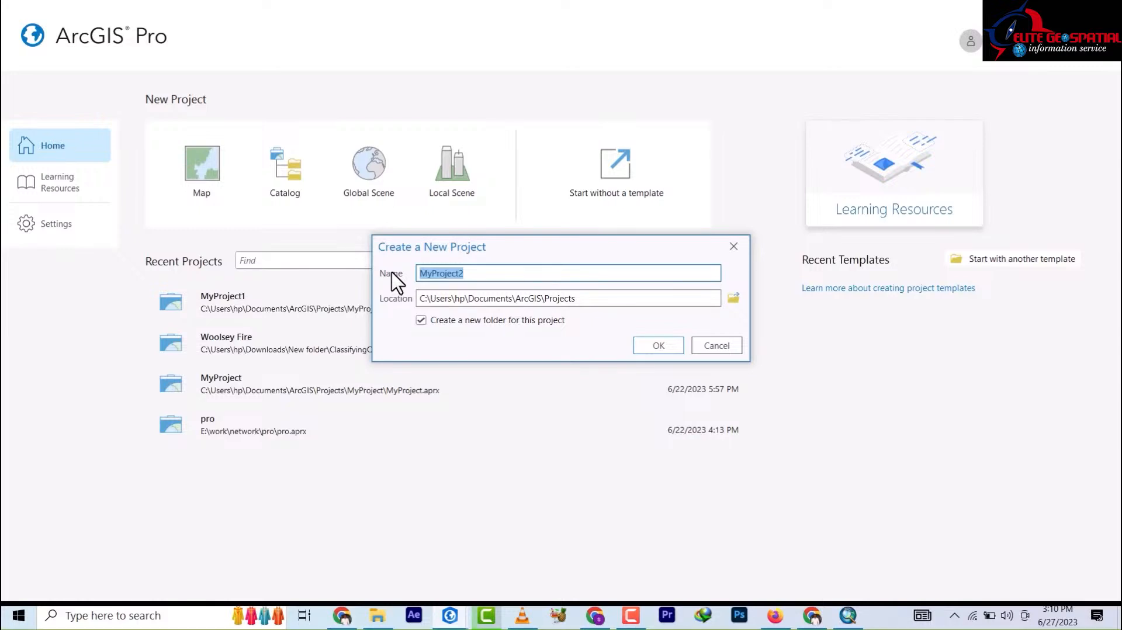
type("s")
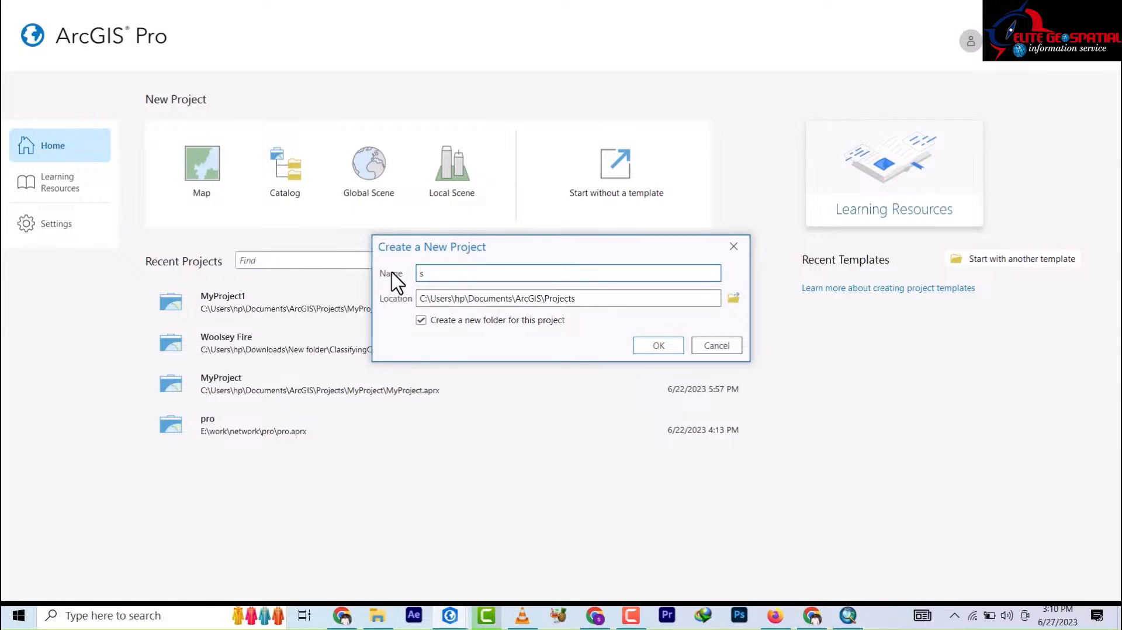
key("BackSpace")
type("elite")
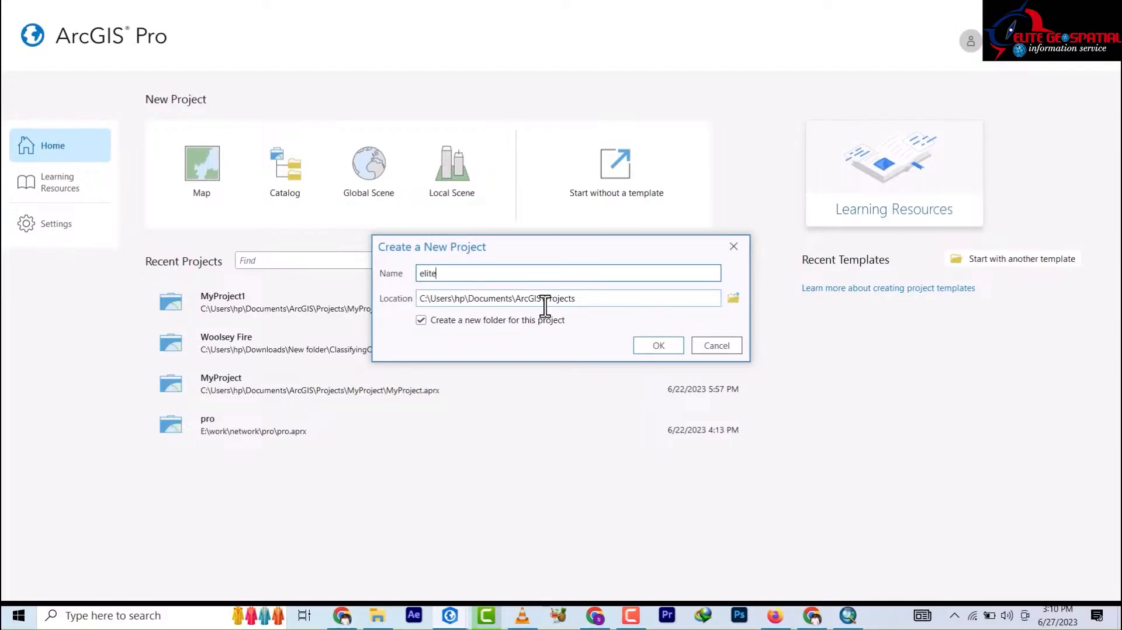
Set the new project's location to the work folder on the E: drive and create the project.
left_click(733, 298)
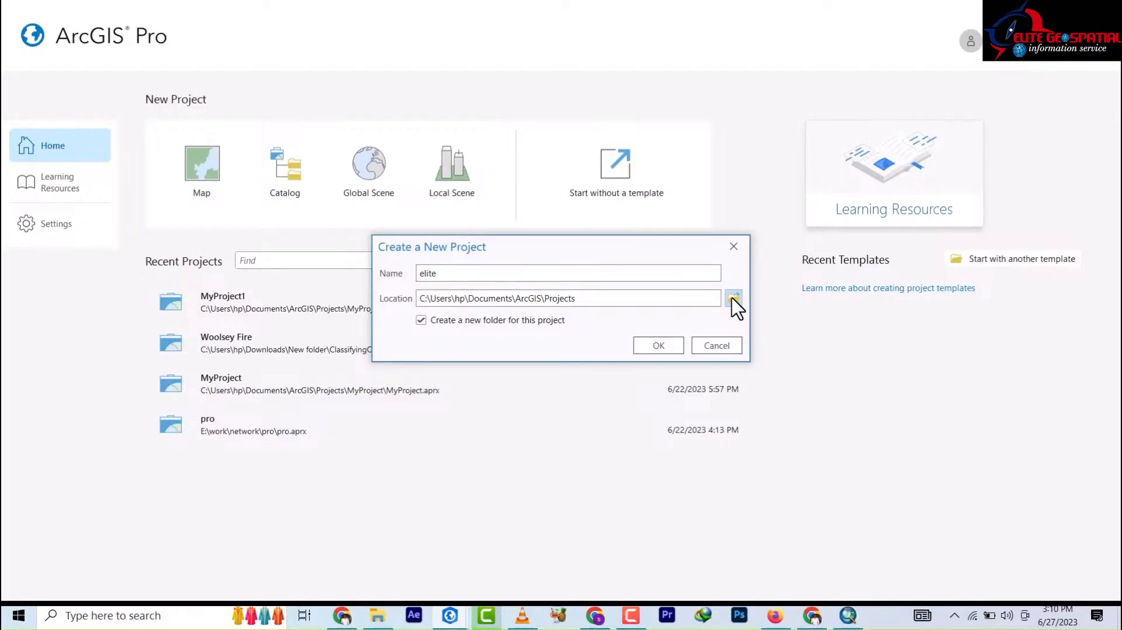
left_click(733, 298)
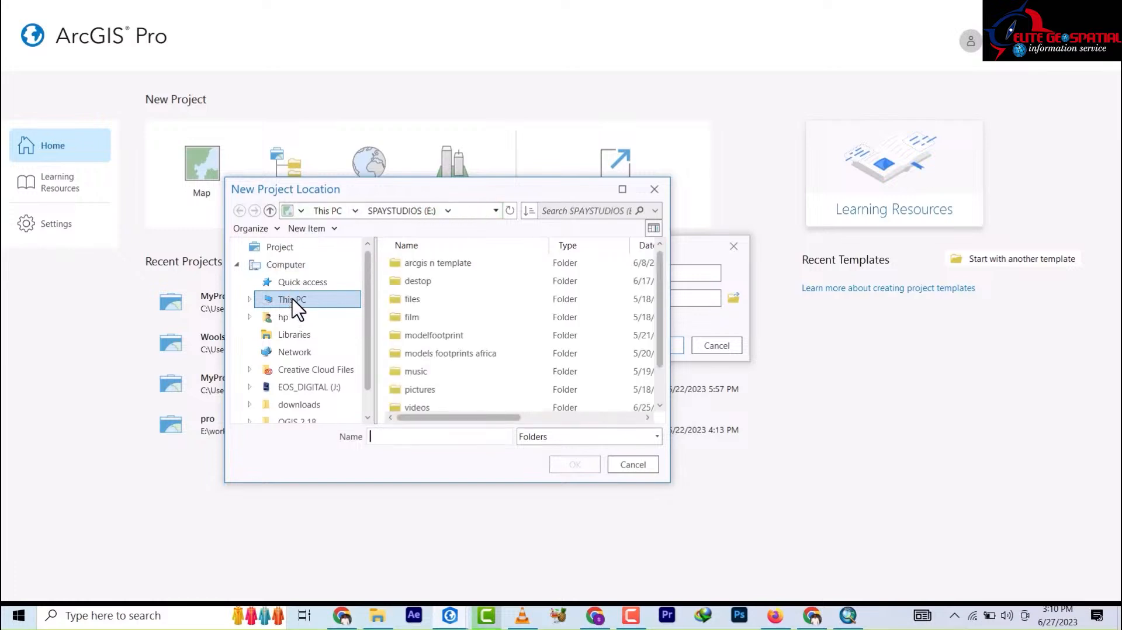
left_click(293, 301)
scroll(479, 383, "down", 1)
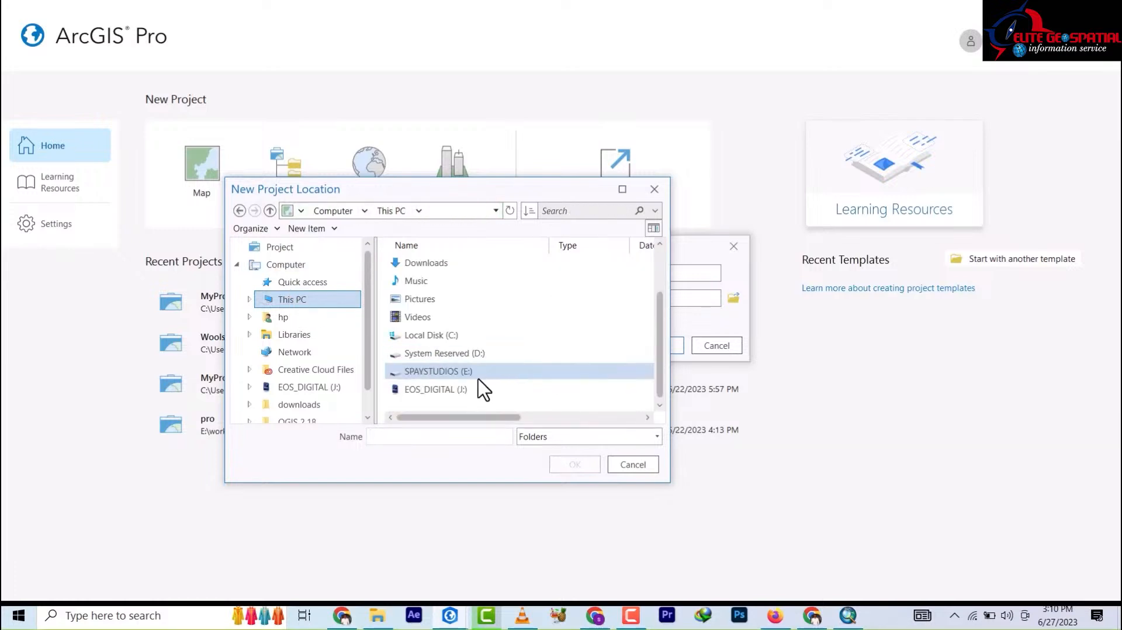
double_click(446, 374)
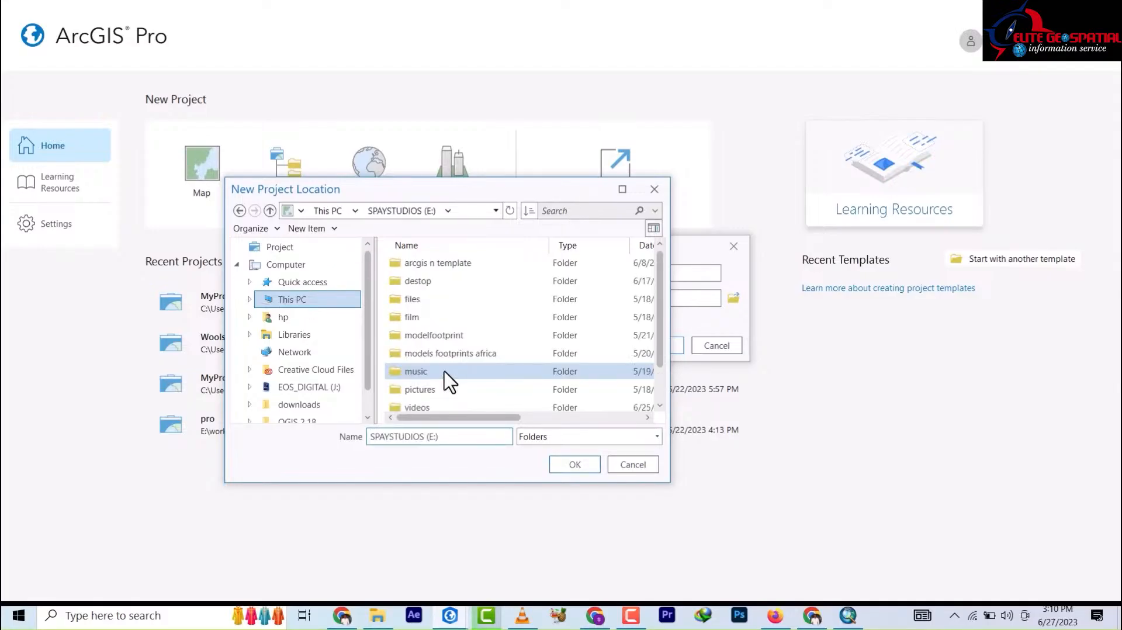
scroll(447, 378, "down", 1)
left_click(413, 392)
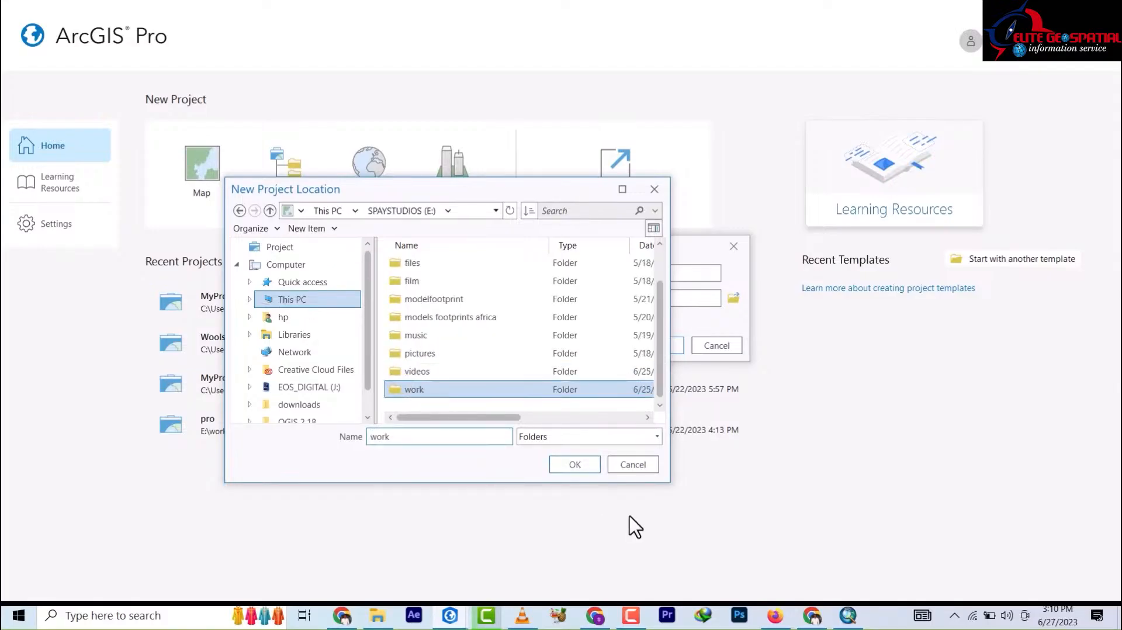
left_click(579, 467)
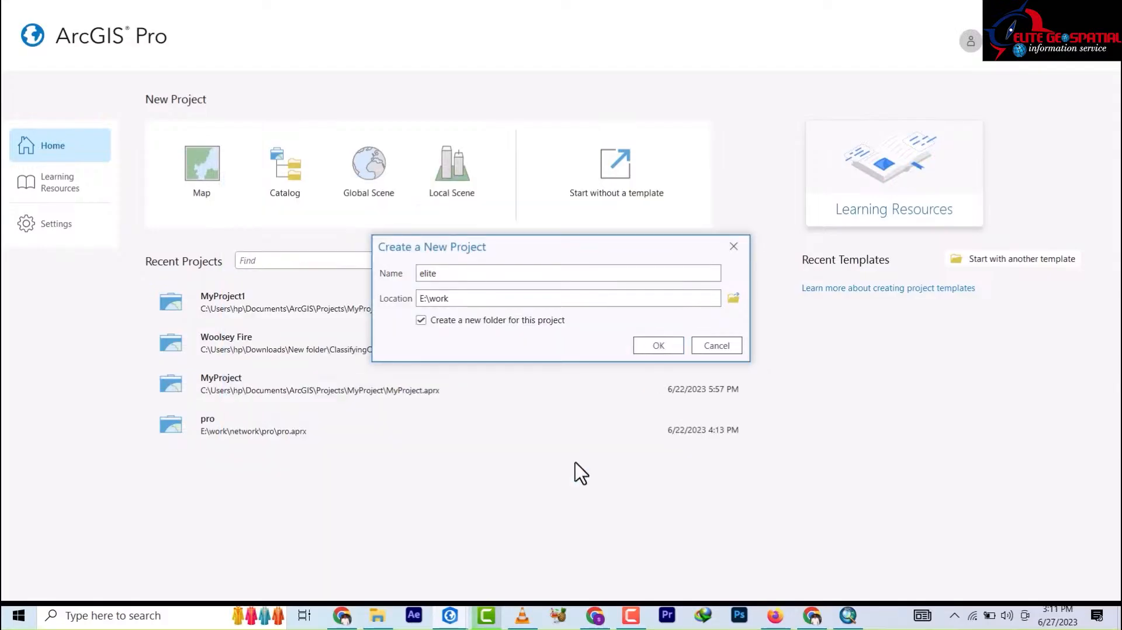
left_click(657, 348)
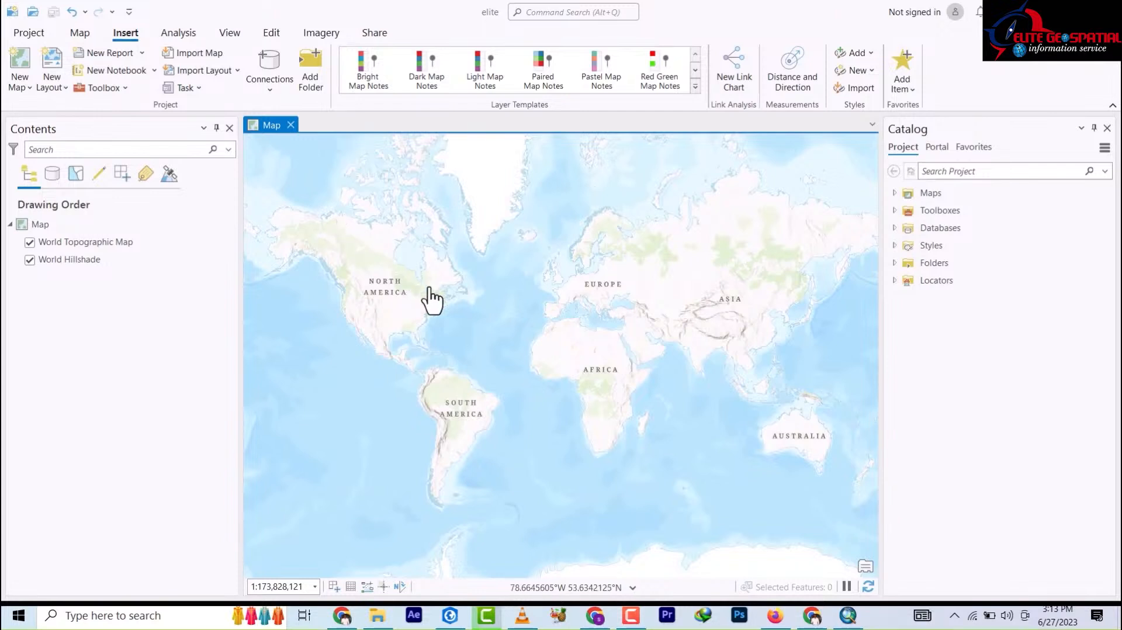
scroll(465, 254, "down", 5)
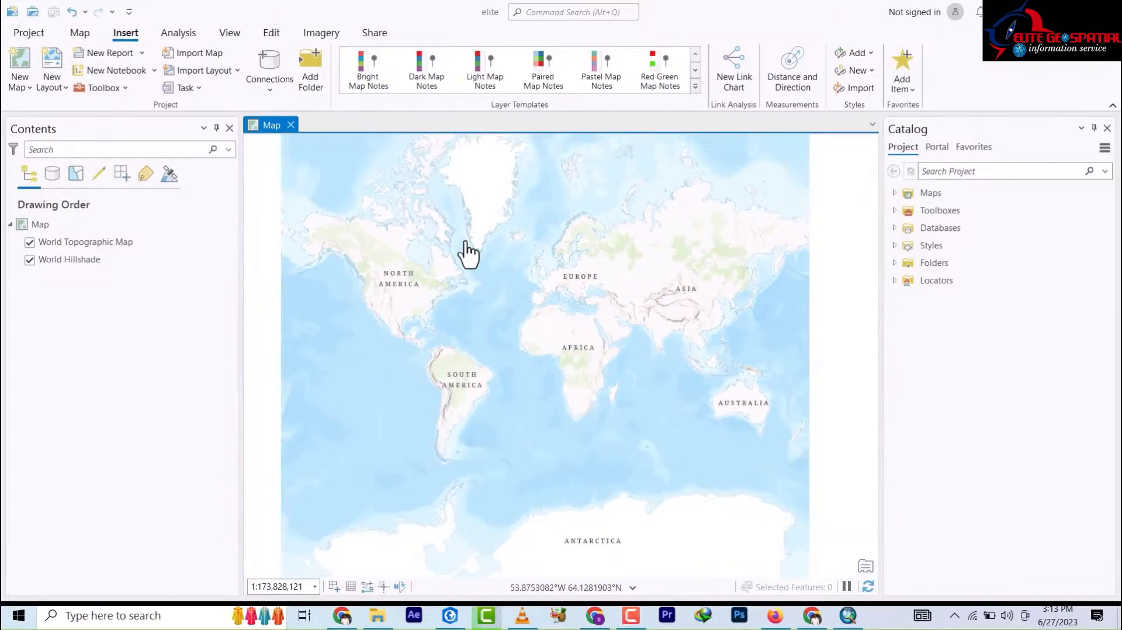
scroll(482, 266, "up", 6)
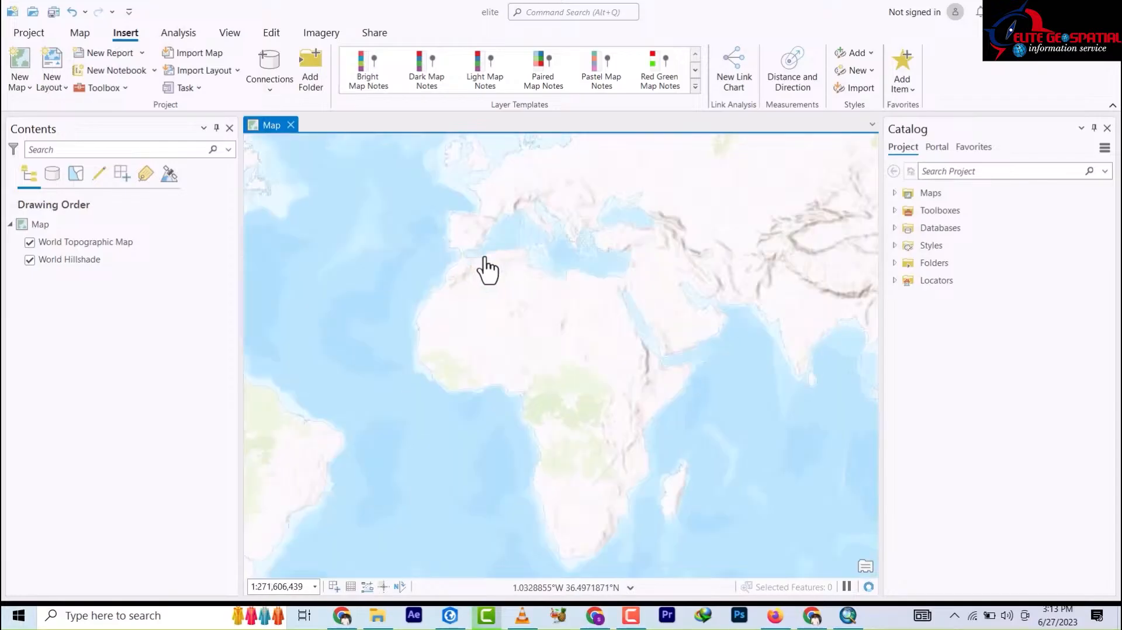
scroll(558, 400, "down", 4)
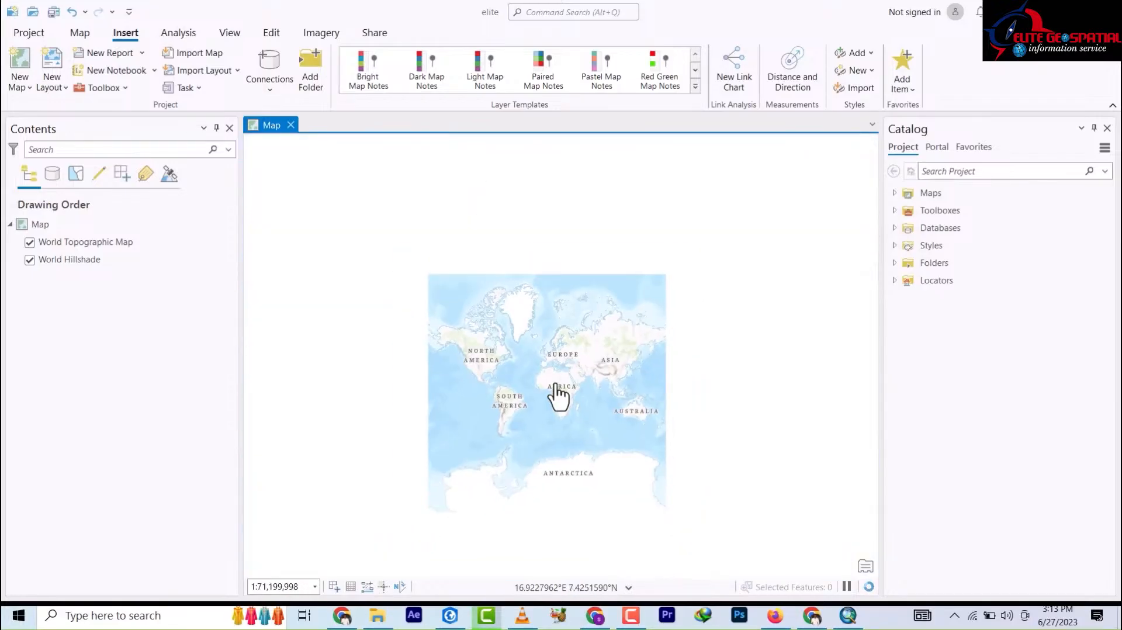
scroll(563, 403, "up", 3)
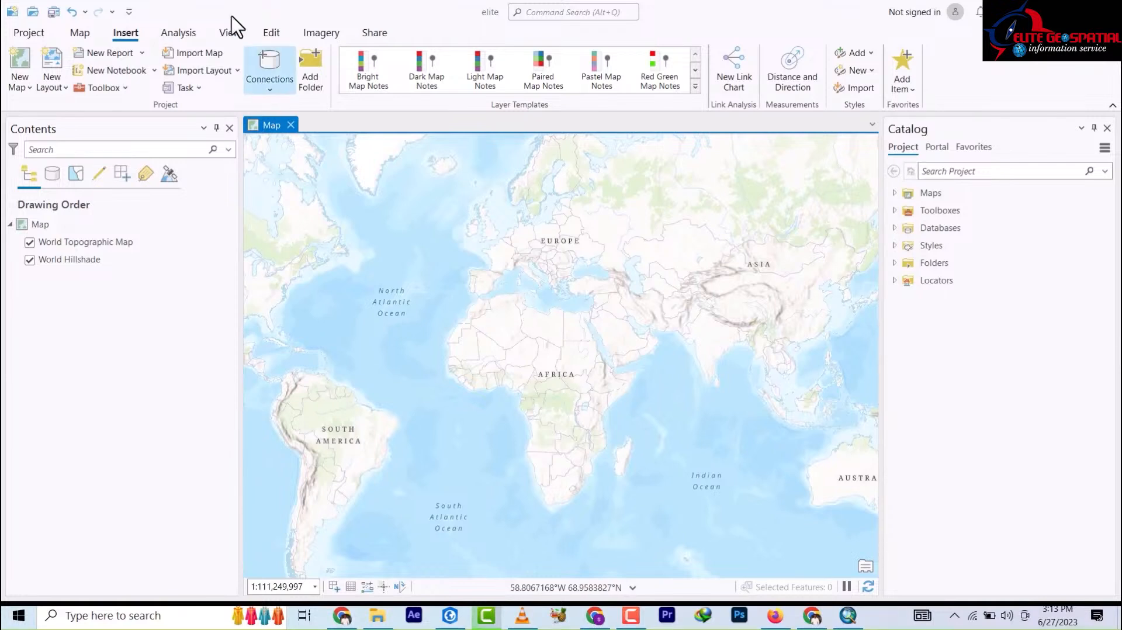
left_click(80, 35)
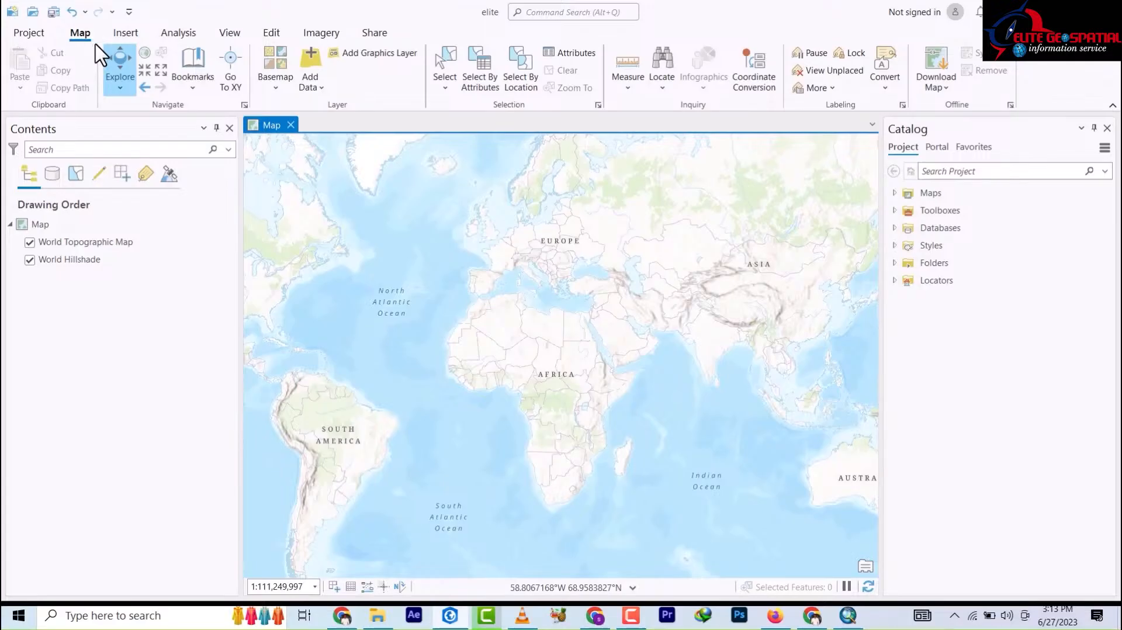
left_click(126, 35)
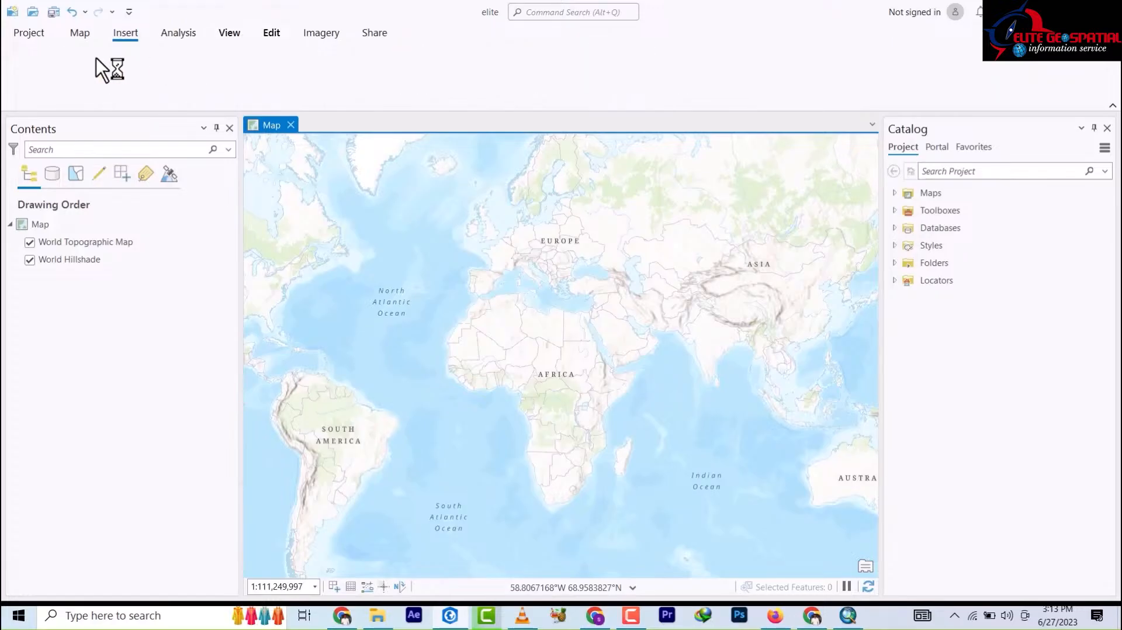
left_click(75, 30)
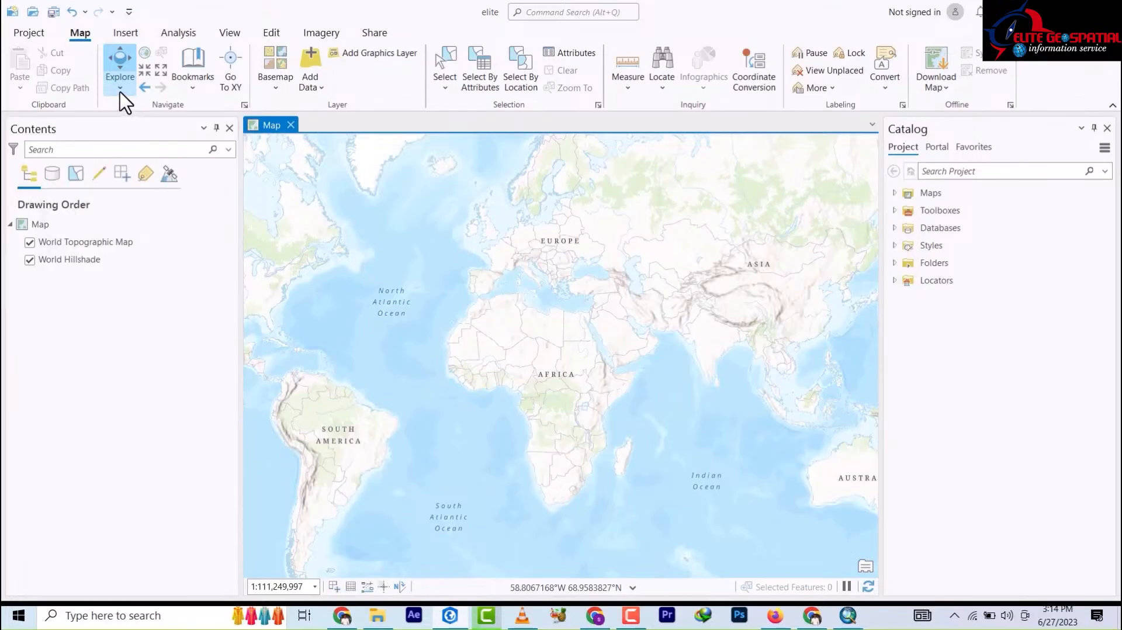
left_click(119, 90)
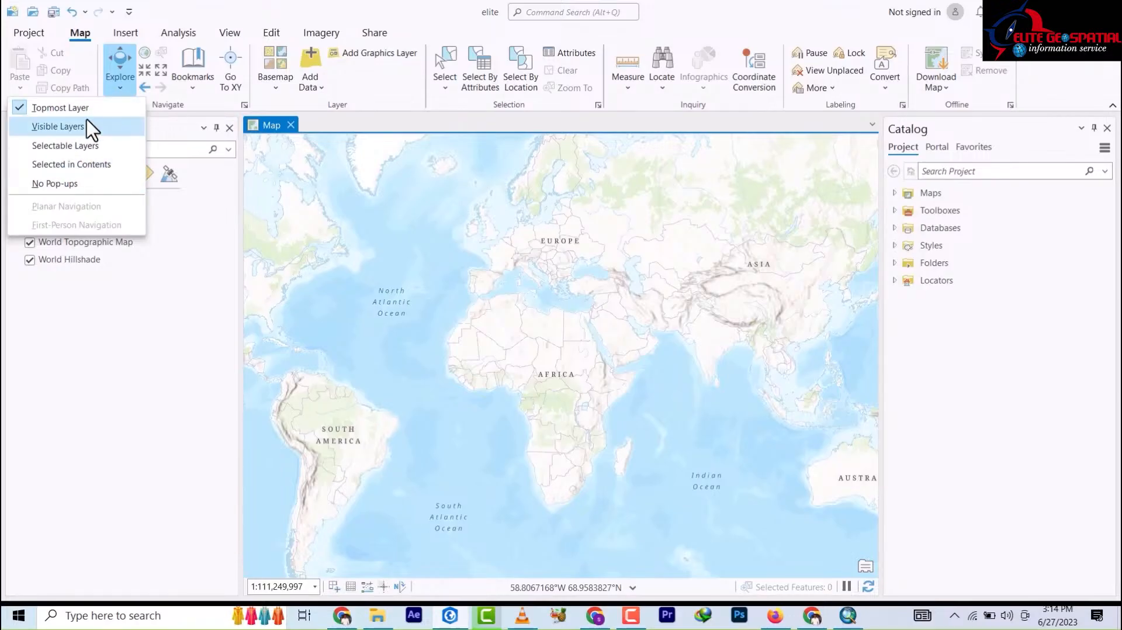
left_click(284, 29)
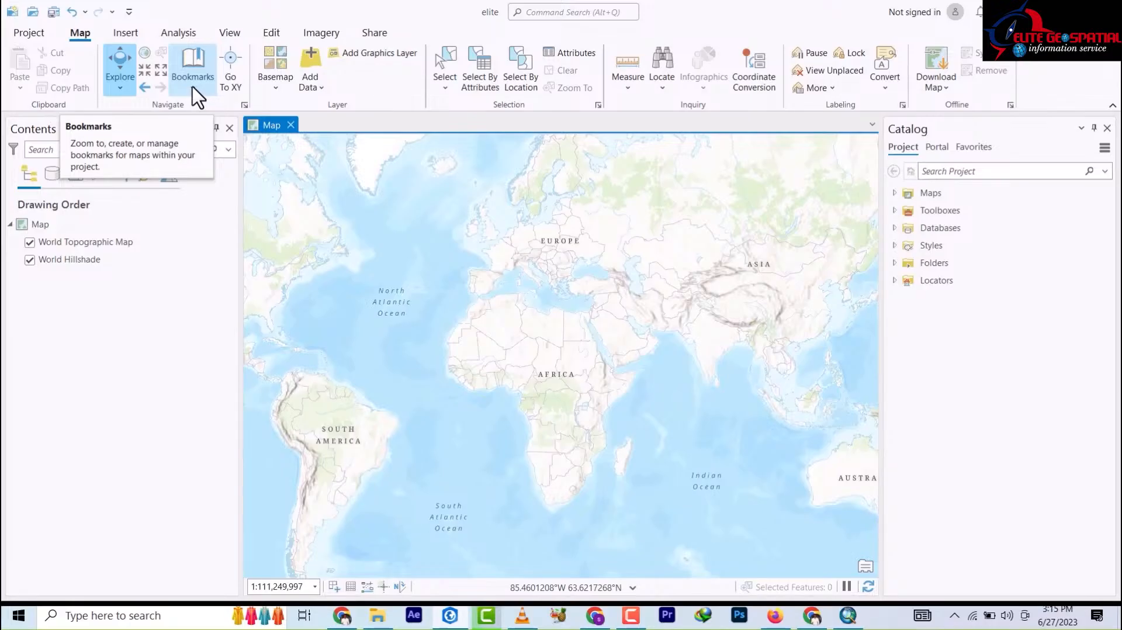
Use Go To XY to go to longitude 7.22 and latitude 9.34 in decimal degrees.
left_click(229, 85)
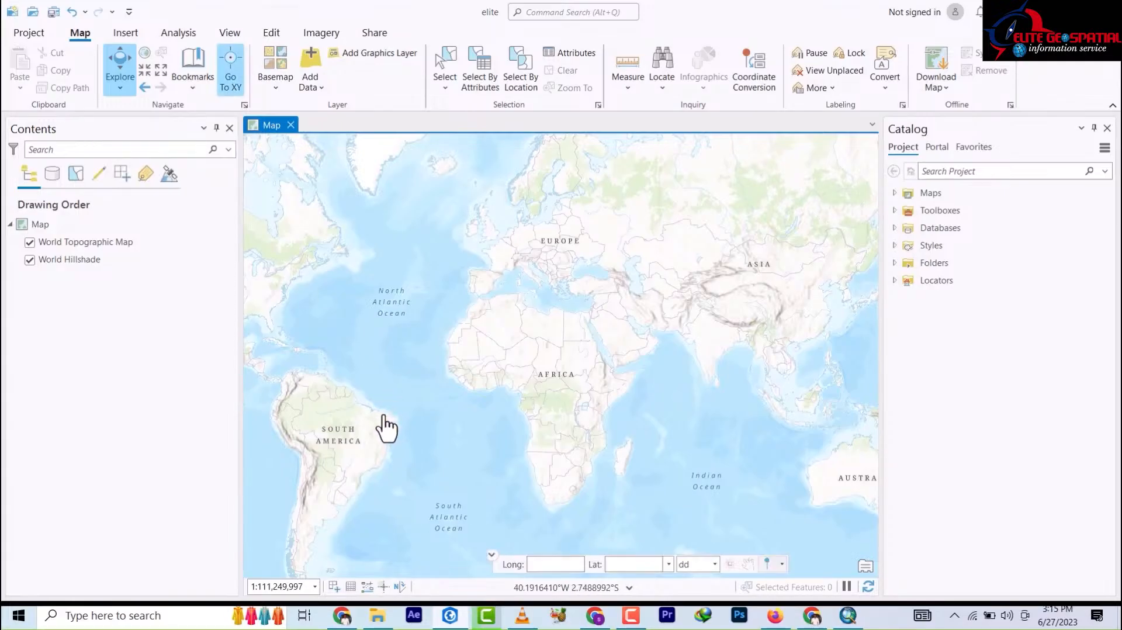
left_click(551, 565)
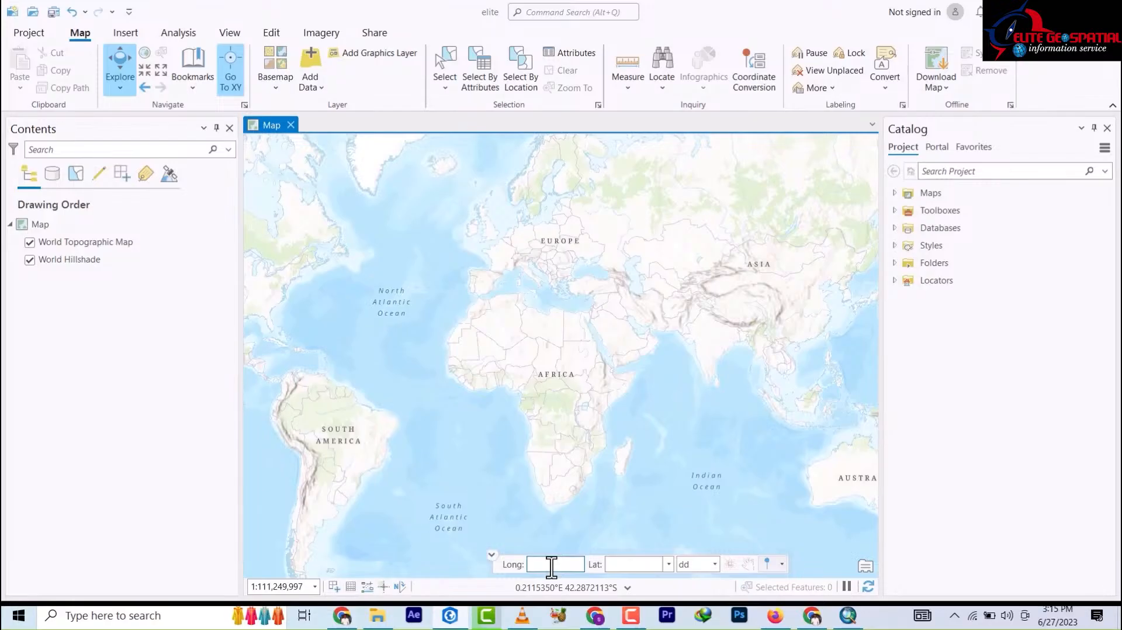
type("7.22")
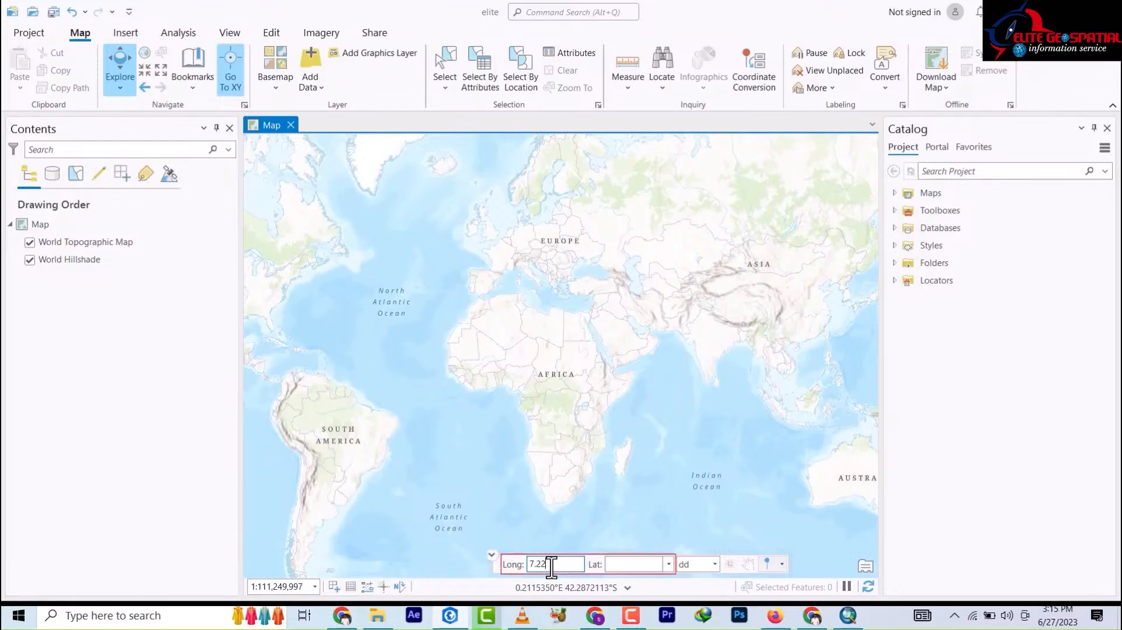
left_click(630, 564)
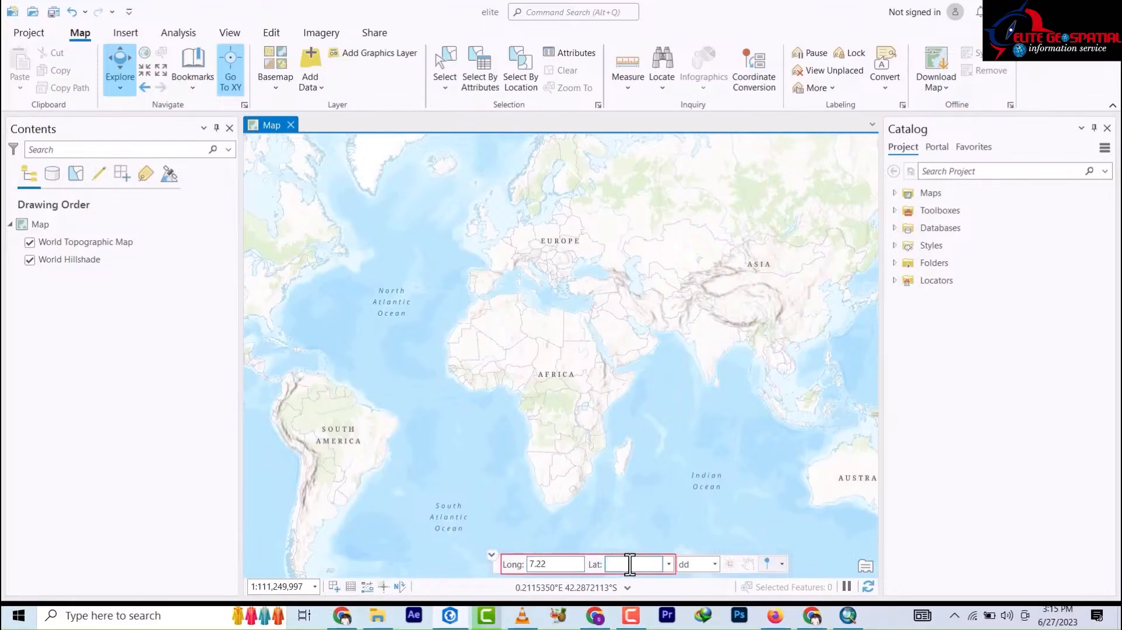
type("9.34")
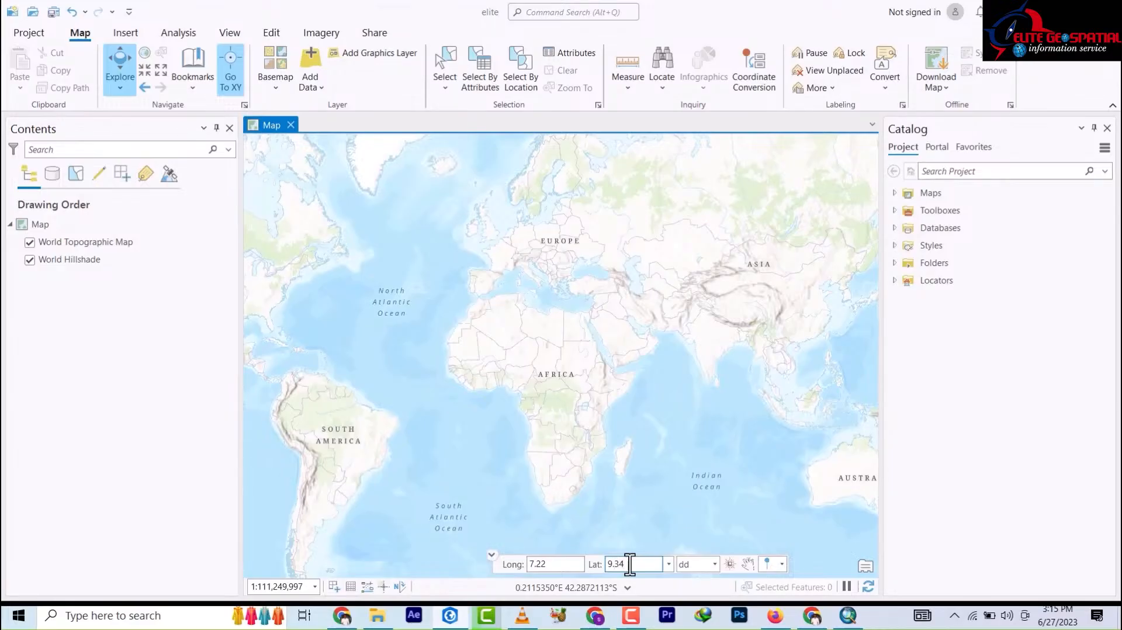
key("Return")
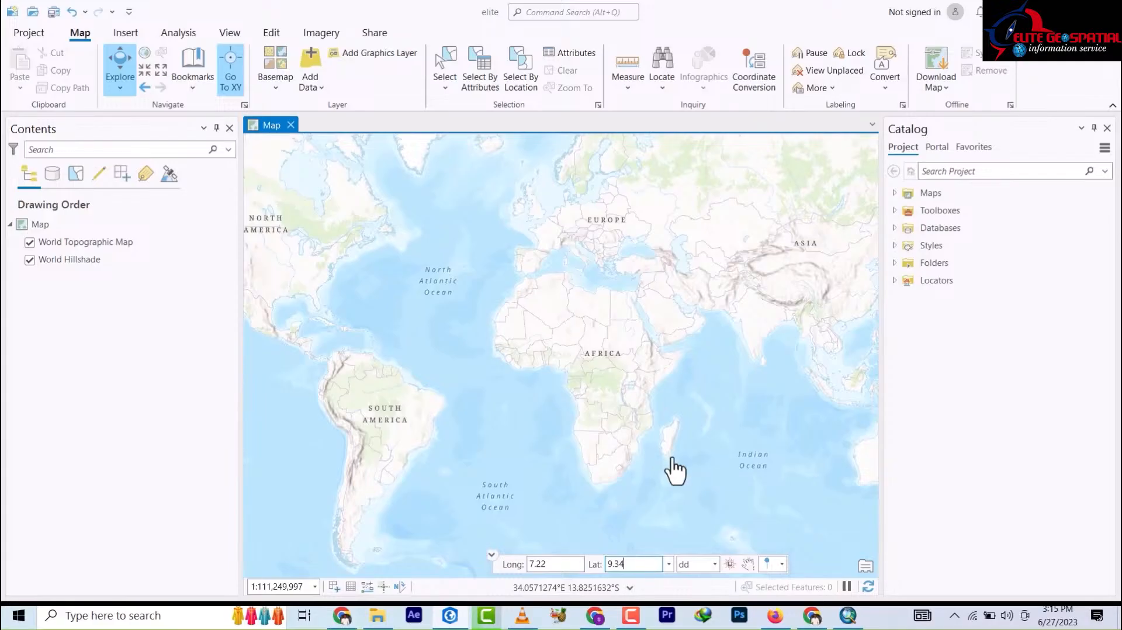
Examine the topographic map of Nigeria, from Abuja and Keffi to Lafia and the country around the Benue River.
scroll(568, 358, "down", 2)
scroll(569, 358, "up", 8)
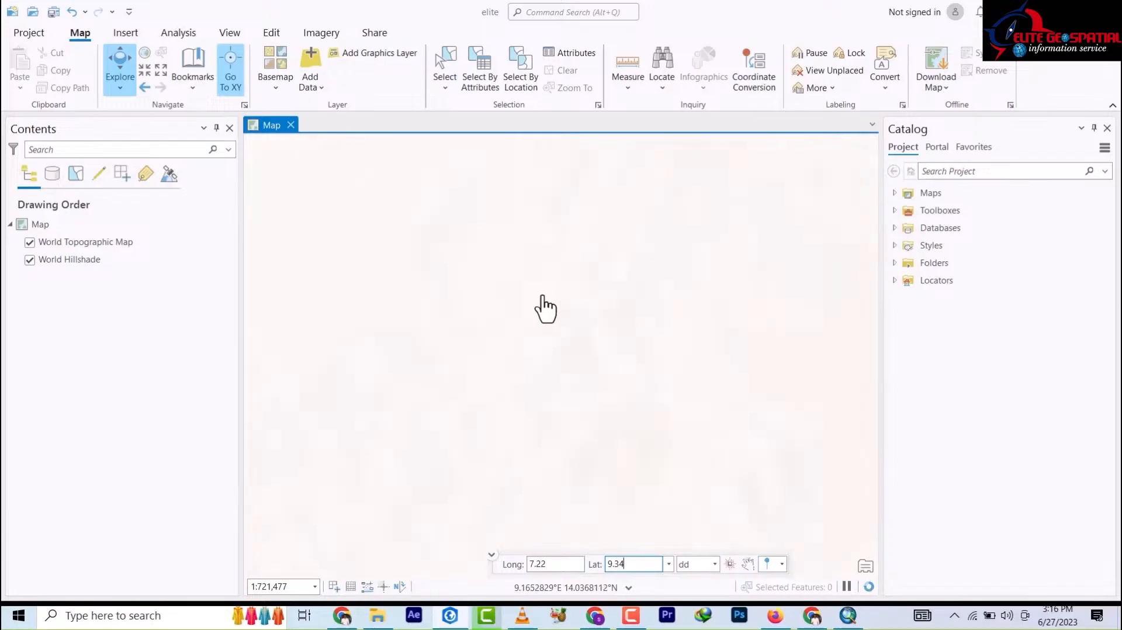
scroll(543, 324, "down", 8)
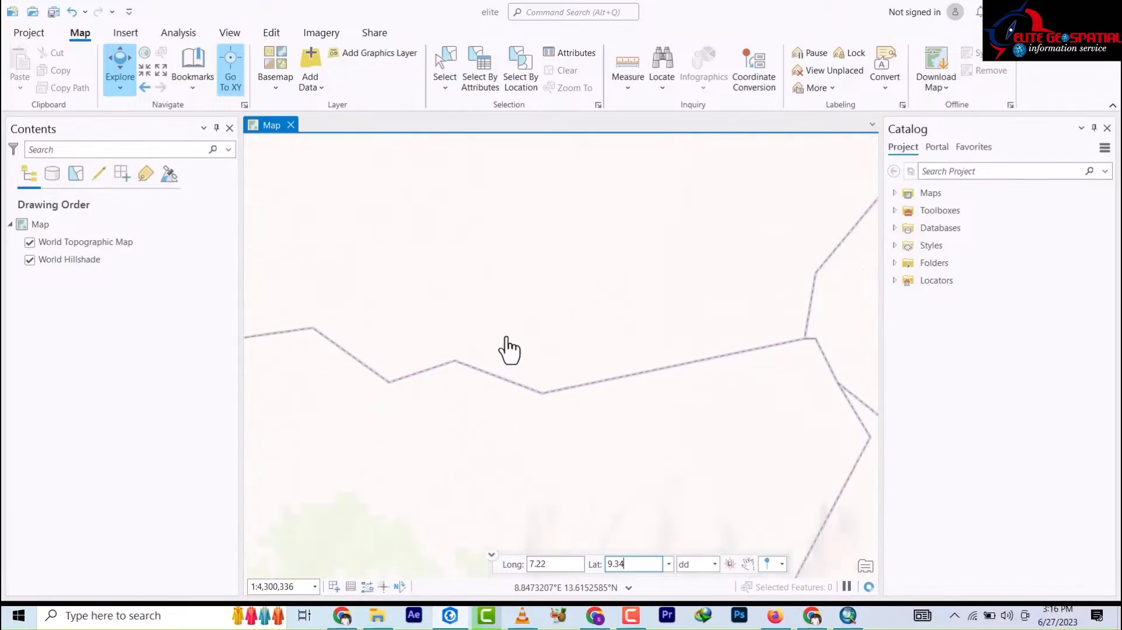
scroll(517, 437, "up", 5)
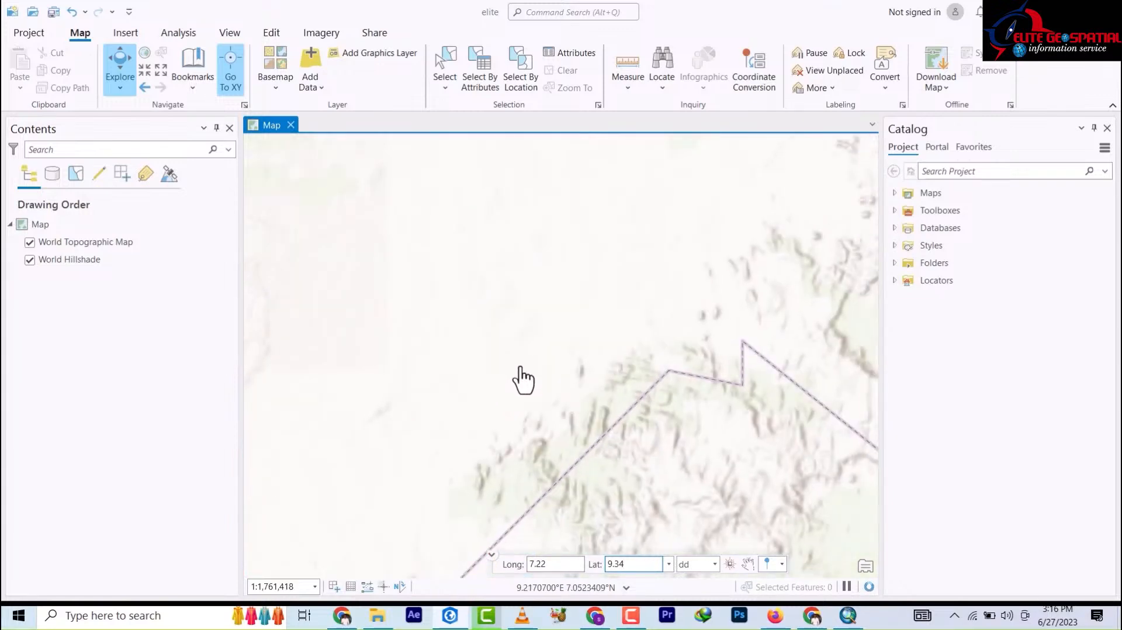
scroll(518, 374, "down", 3)
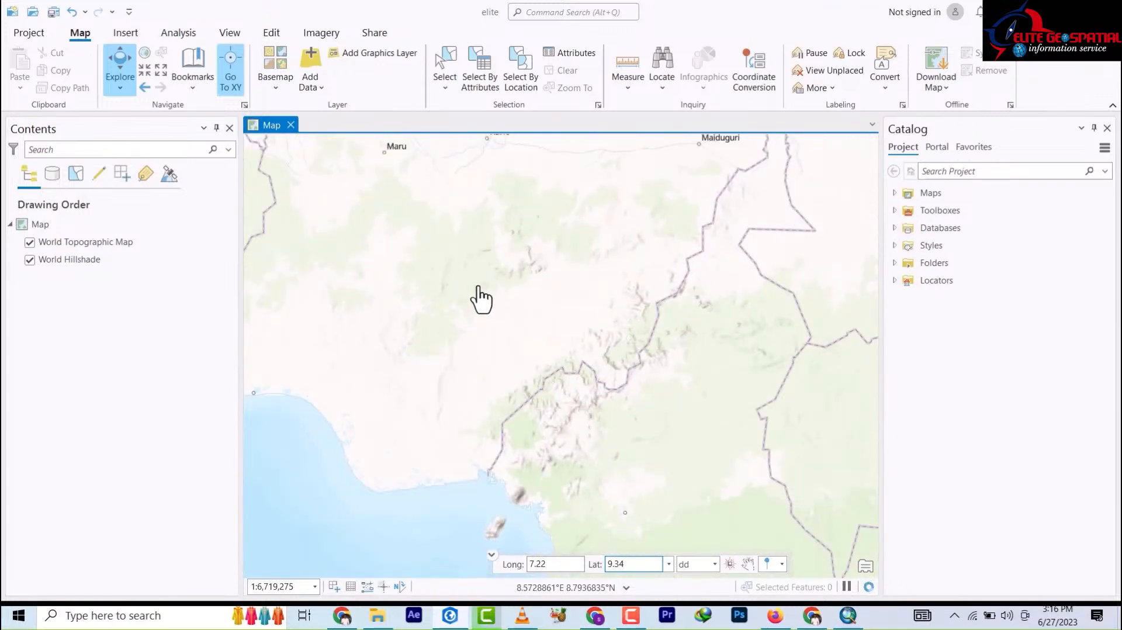
scroll(481, 299, "up", 5)
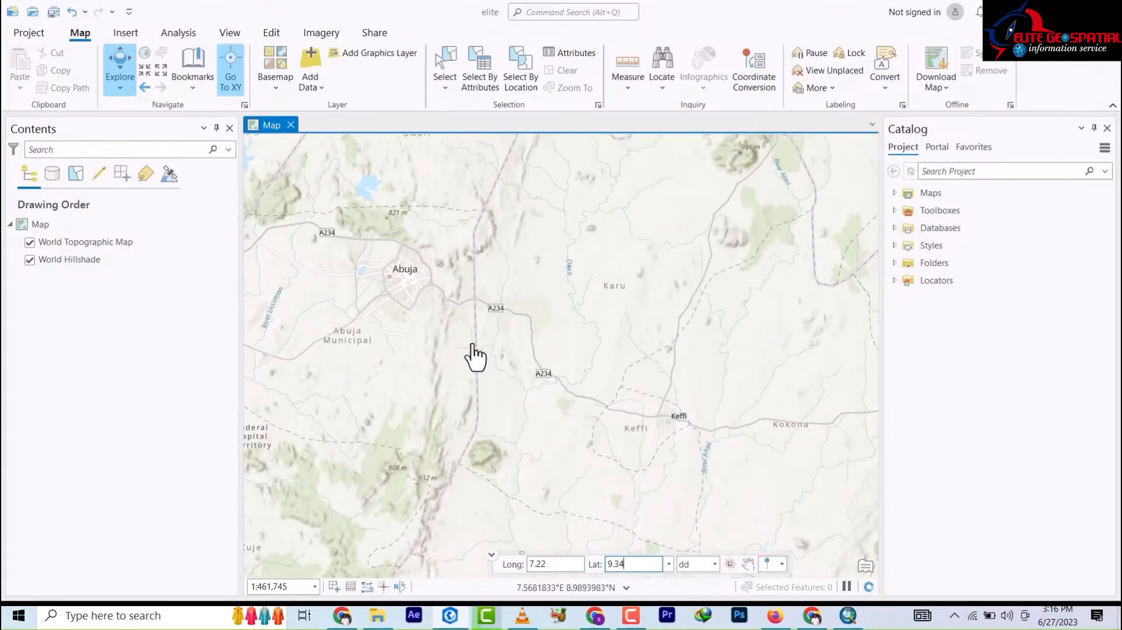
left_click_drag(440, 299, 395, 243)
left_click_drag(517, 403, 450, 169)
left_click_drag(511, 424, 445, 433)
left_click_drag(513, 313, 493, 409)
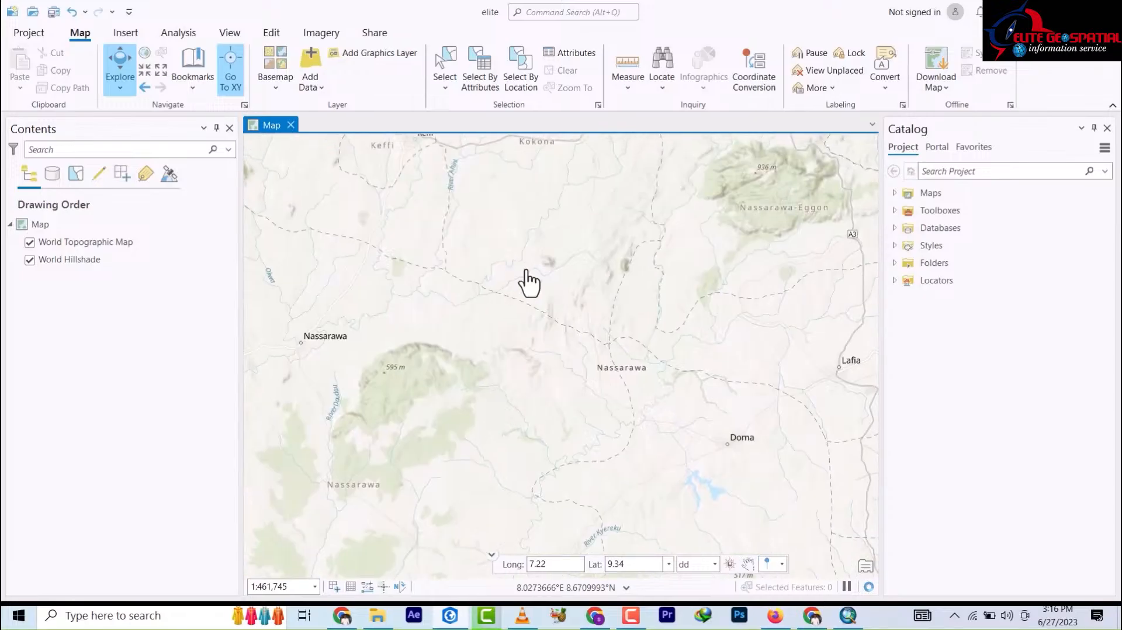
left_click_drag(529, 285, 598, 431)
left_click_drag(598, 301, 481, 285)
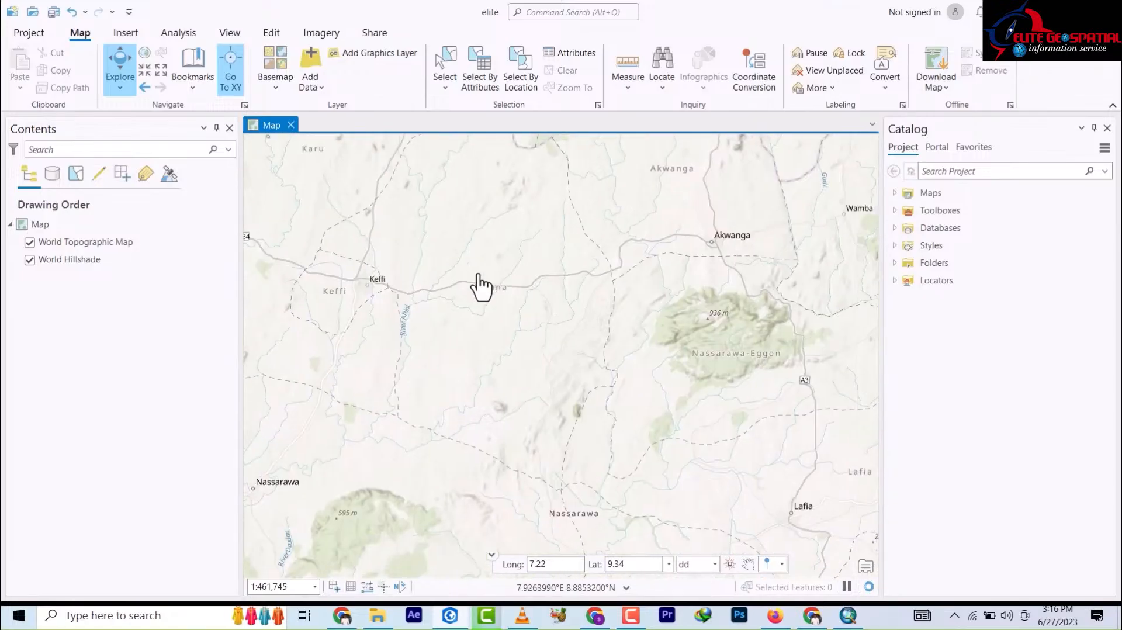
left_click_drag(561, 280, 427, 263)
left_click_drag(503, 276, 400, 233)
left_click_drag(538, 298, 285, 73)
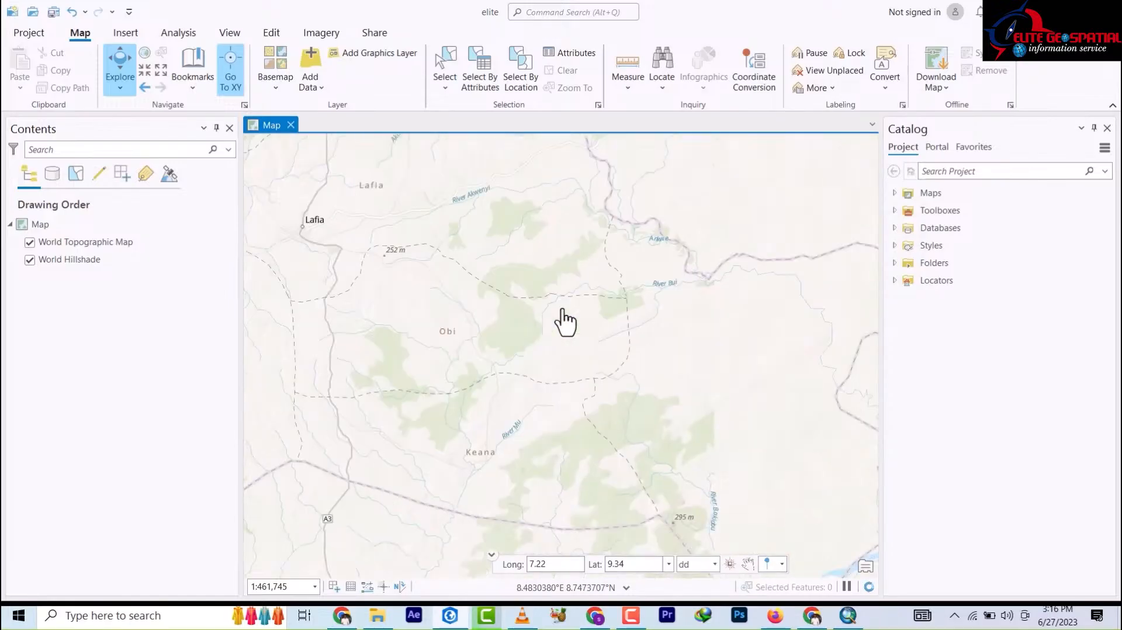
scroll(564, 321, "down", 3)
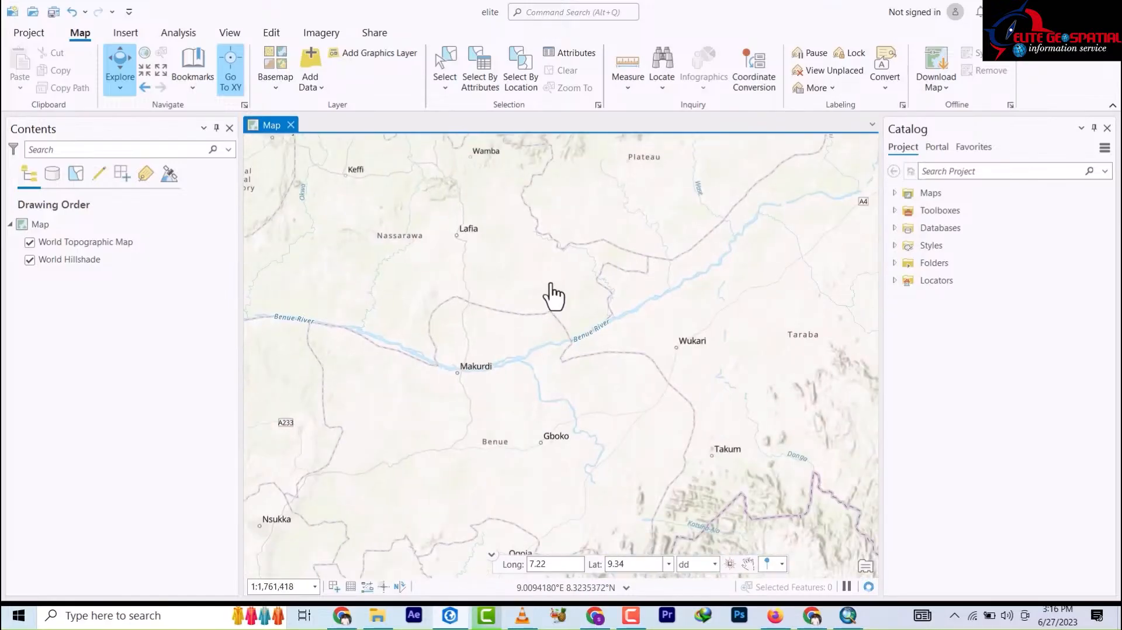
Mark longitude 7.22, latitude 9.34 with a pin graphic and examine its location north-west of Abuja.
left_click(783, 563)
left_click(771, 580)
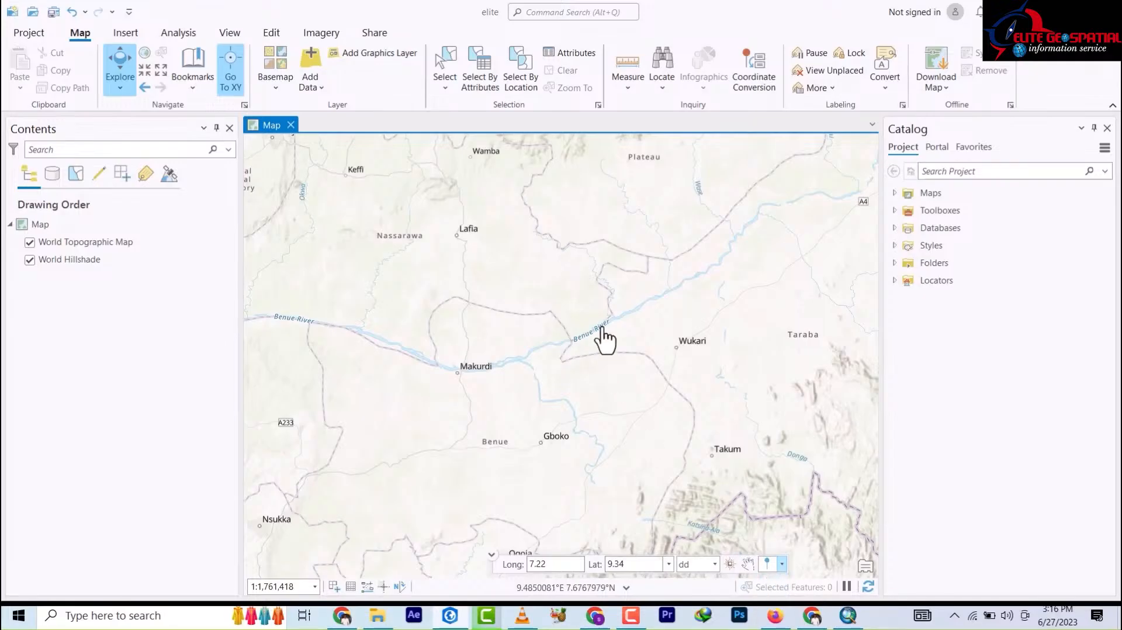
scroll(599, 325, "up", 2)
scroll(599, 325, "down", 5)
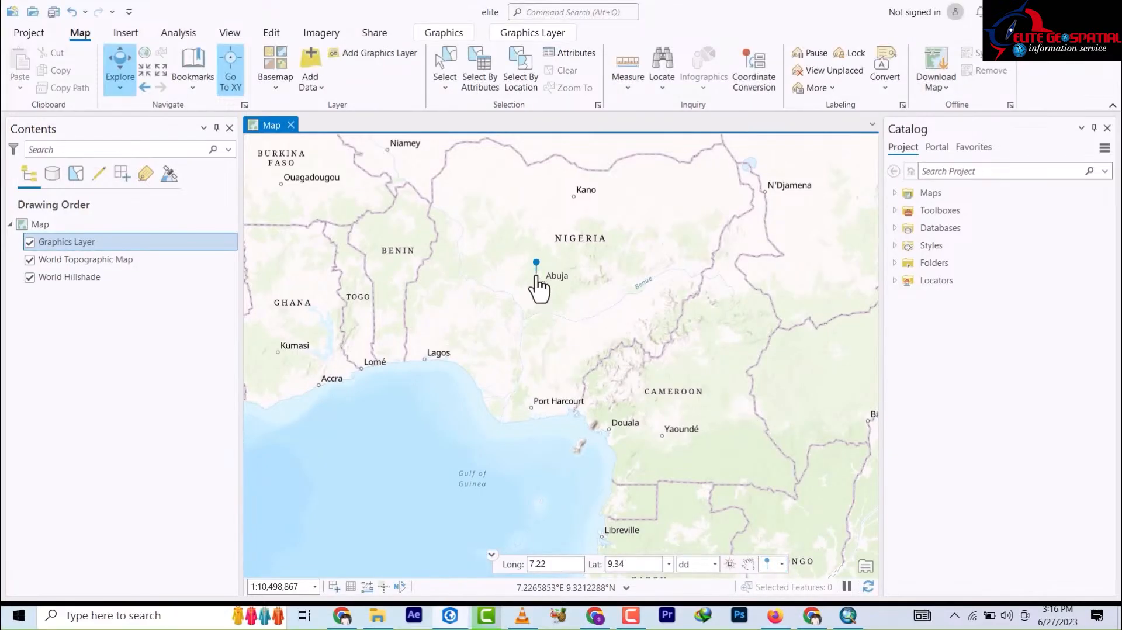
scroll(535, 278, "up", 2)
scroll(543, 251, "up", 4)
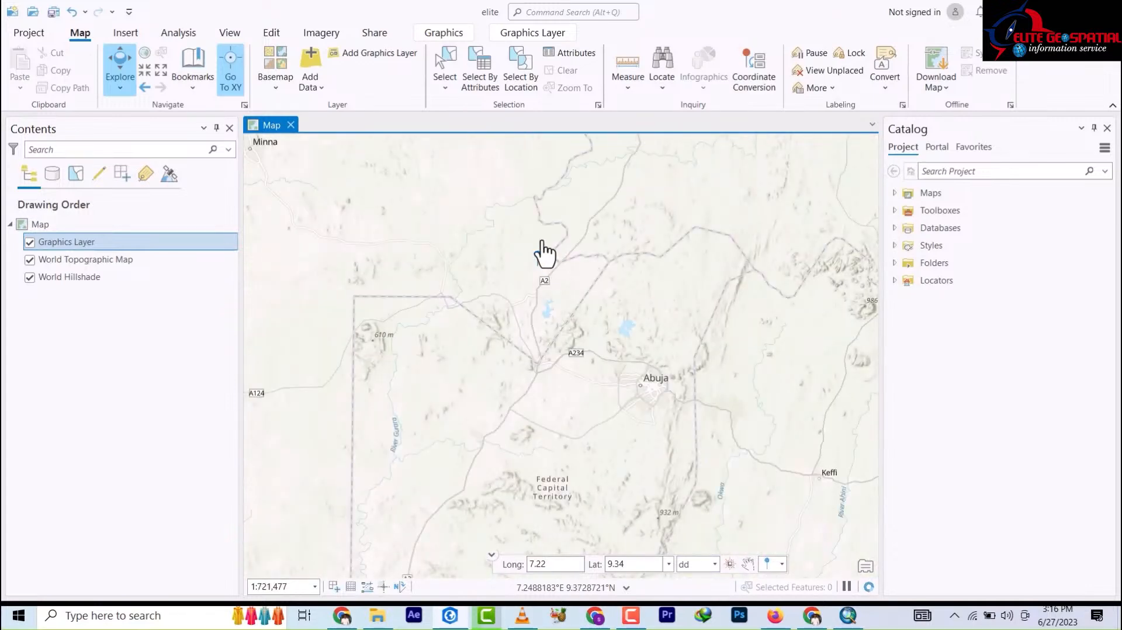
scroll(535, 254, "up", 3)
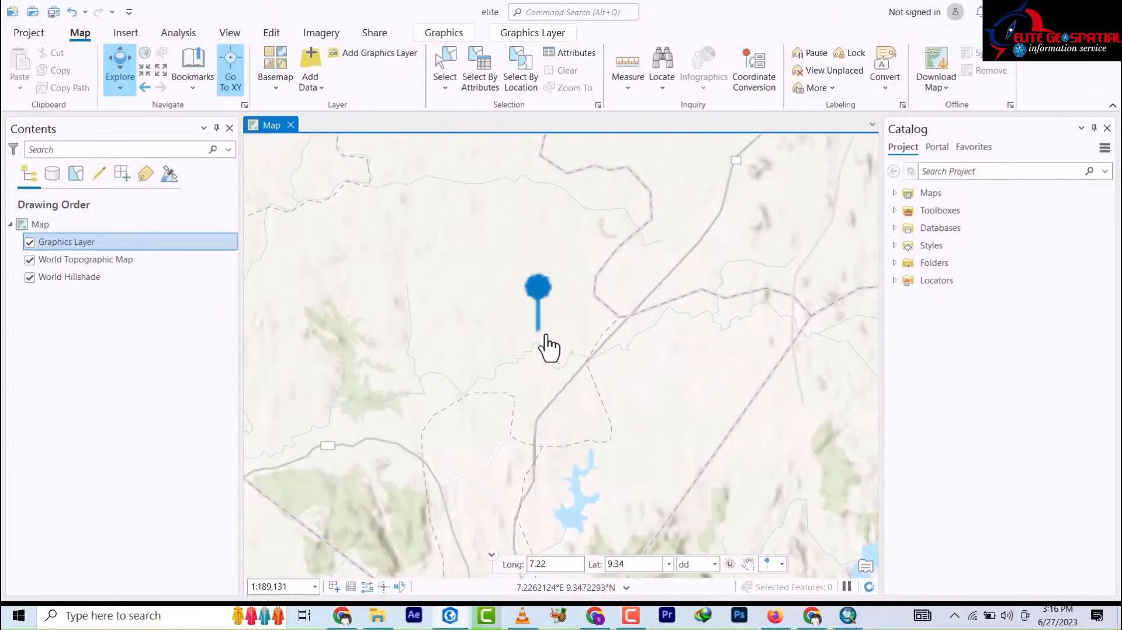
scroll(541, 338, "up", 2)
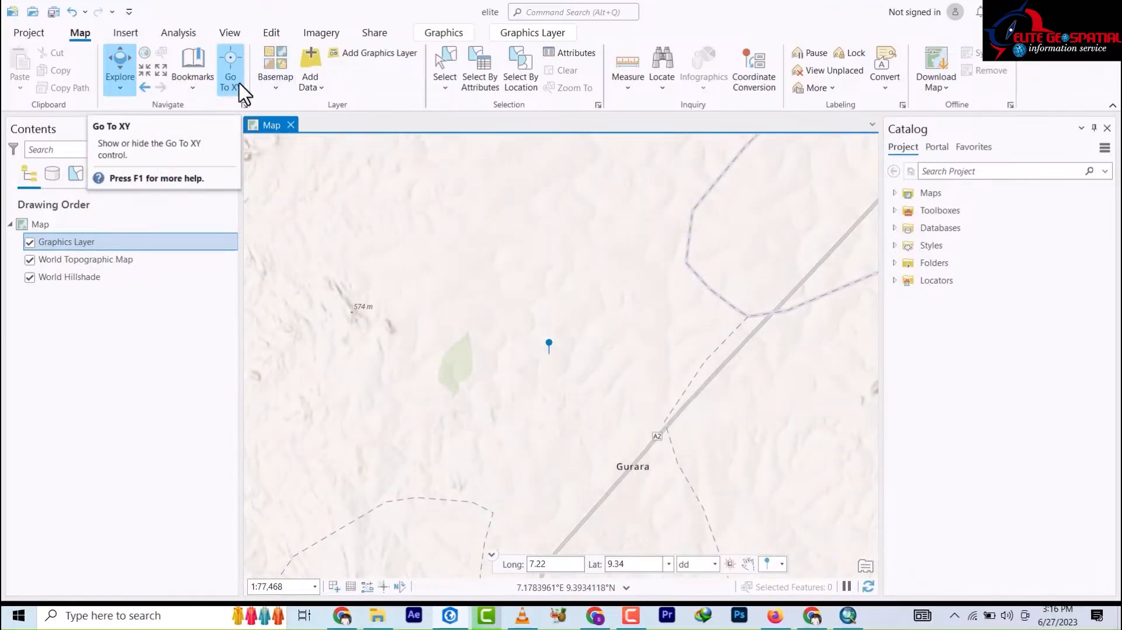
Browse the available basemaps and switch the map's basemap to Imagery Hybrid.
left_click(274, 98)
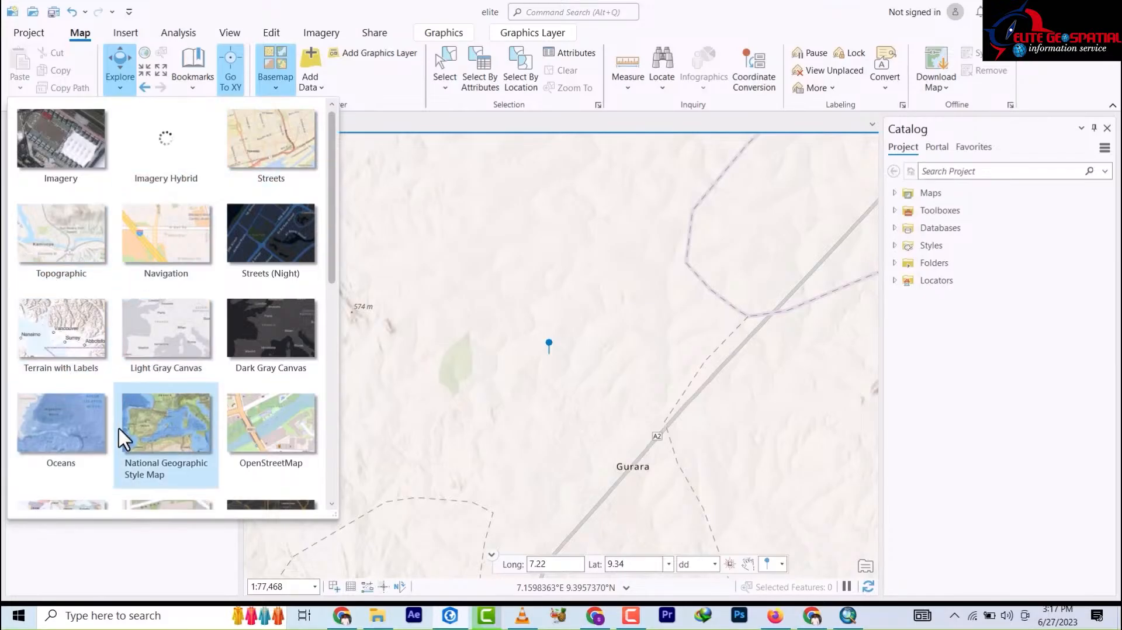
scroll(144, 381, "down", 2)
scroll(144, 388, "down", 6)
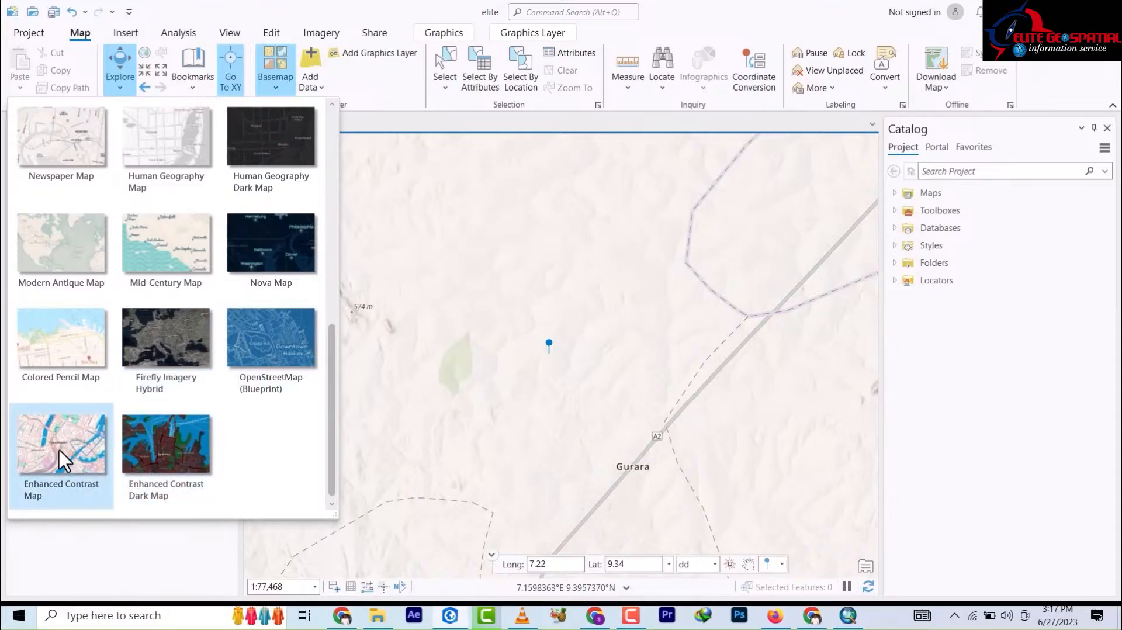
scroll(80, 380, "up", 6)
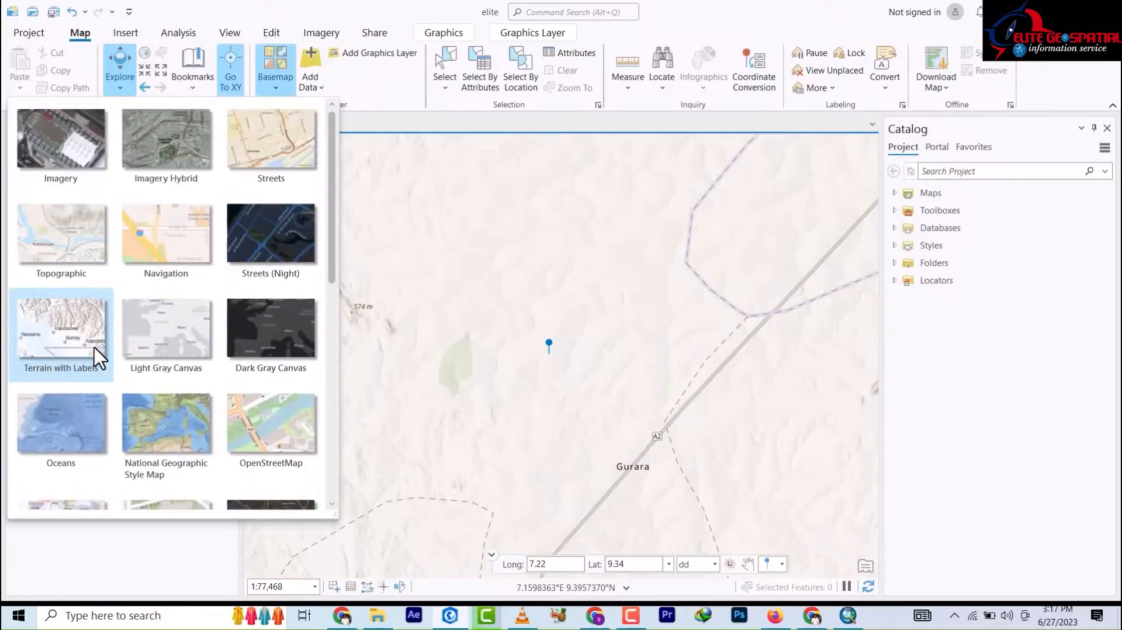
left_click(167, 150)
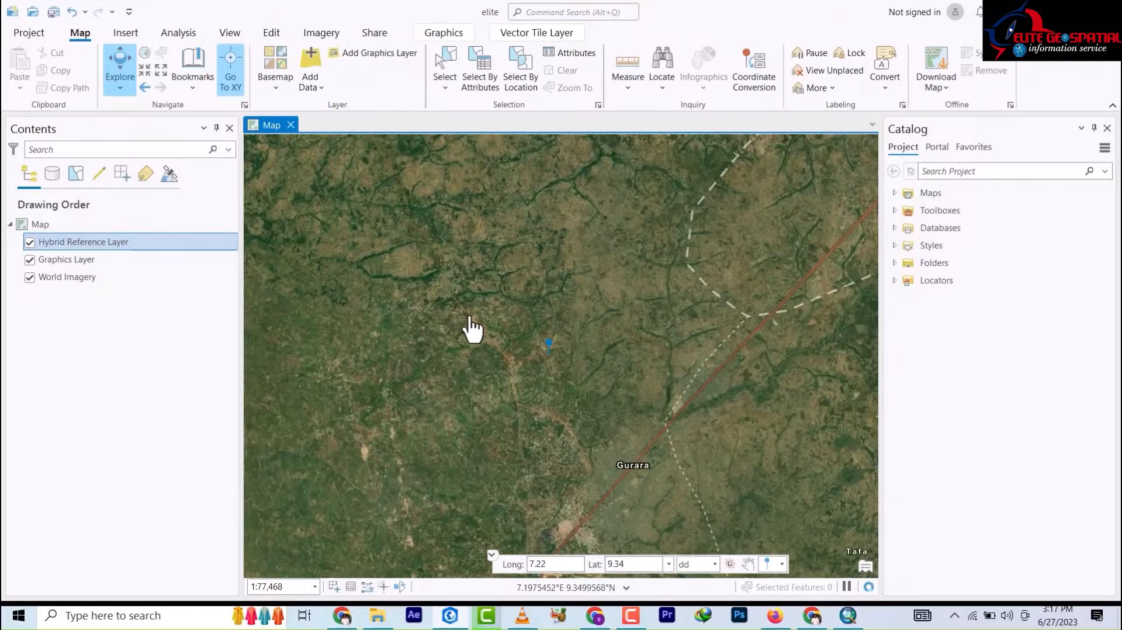
Examine the hybrid imagery around the pinned location near Gurara, both close up and across Nigeria.
scroll(477, 342, "up", 3)
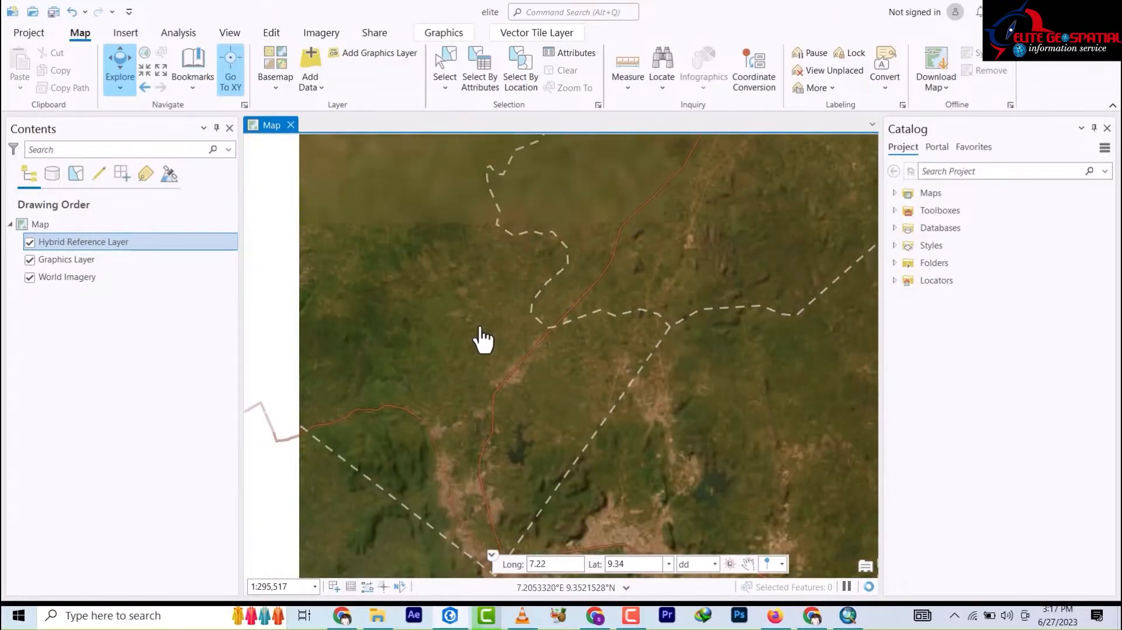
scroll(480, 338, "up", 5)
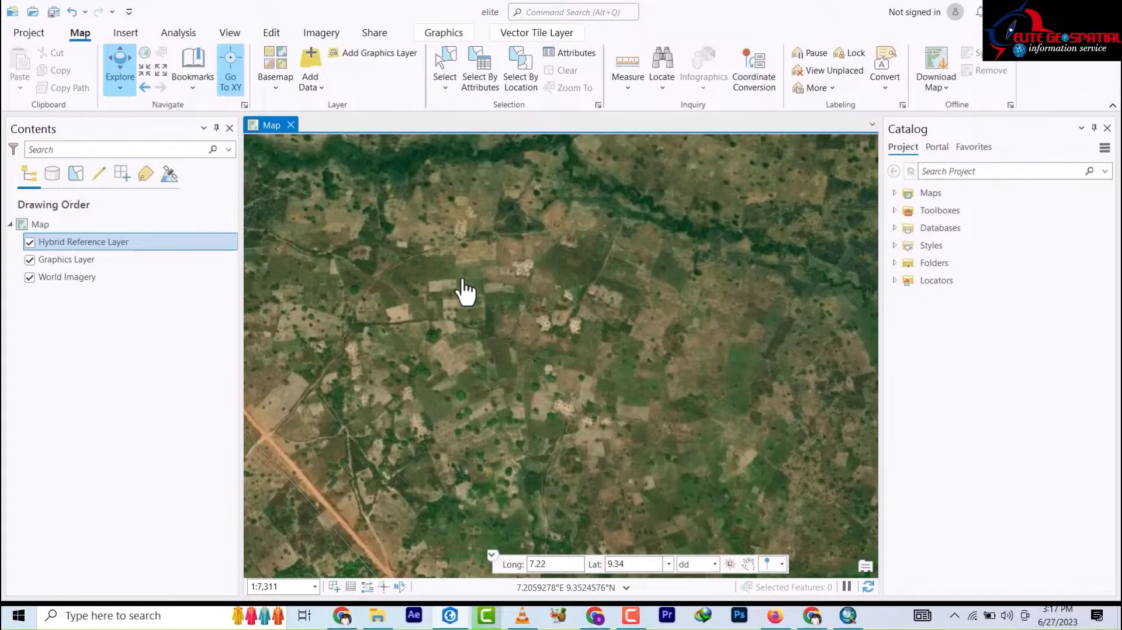
scroll(464, 292, "down", 5)
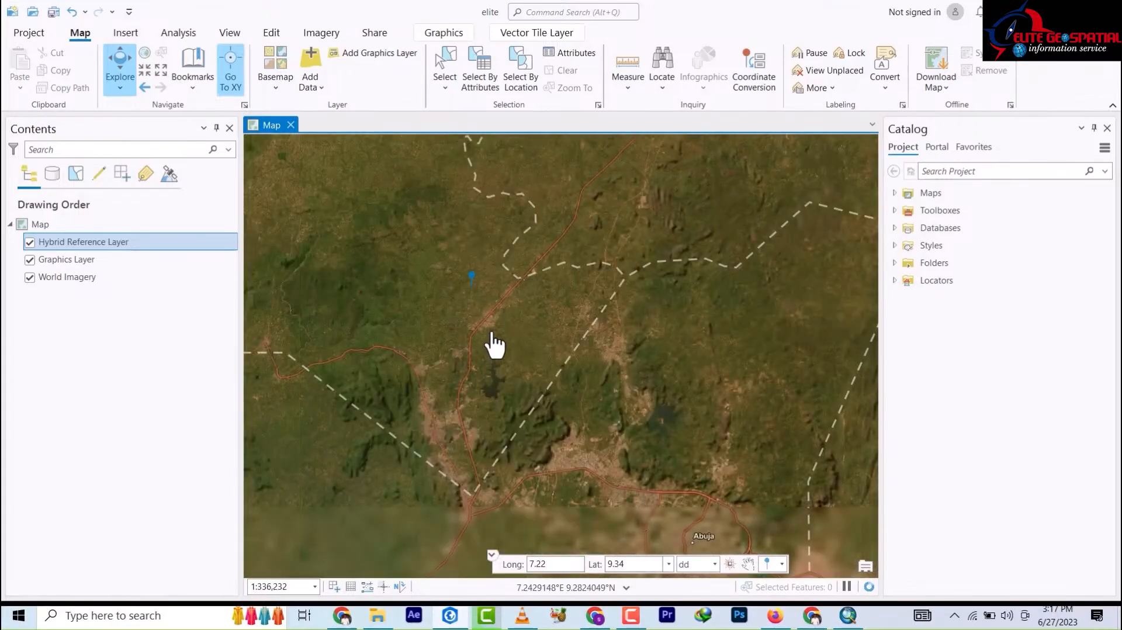
scroll(453, 333, "up", 4)
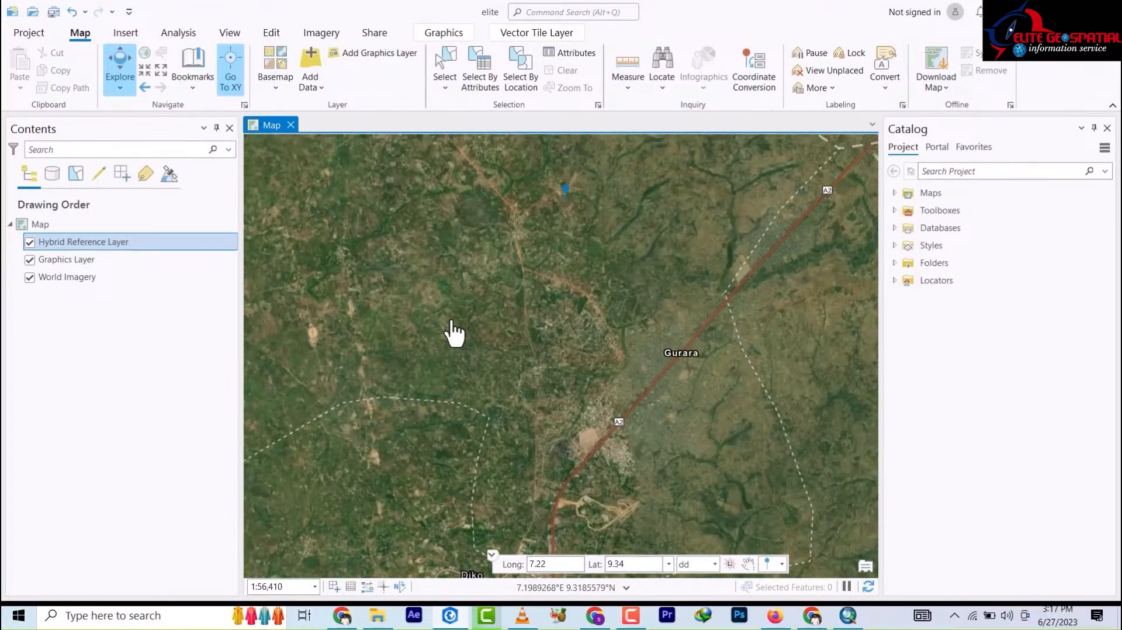
scroll(455, 332, "down", 5)
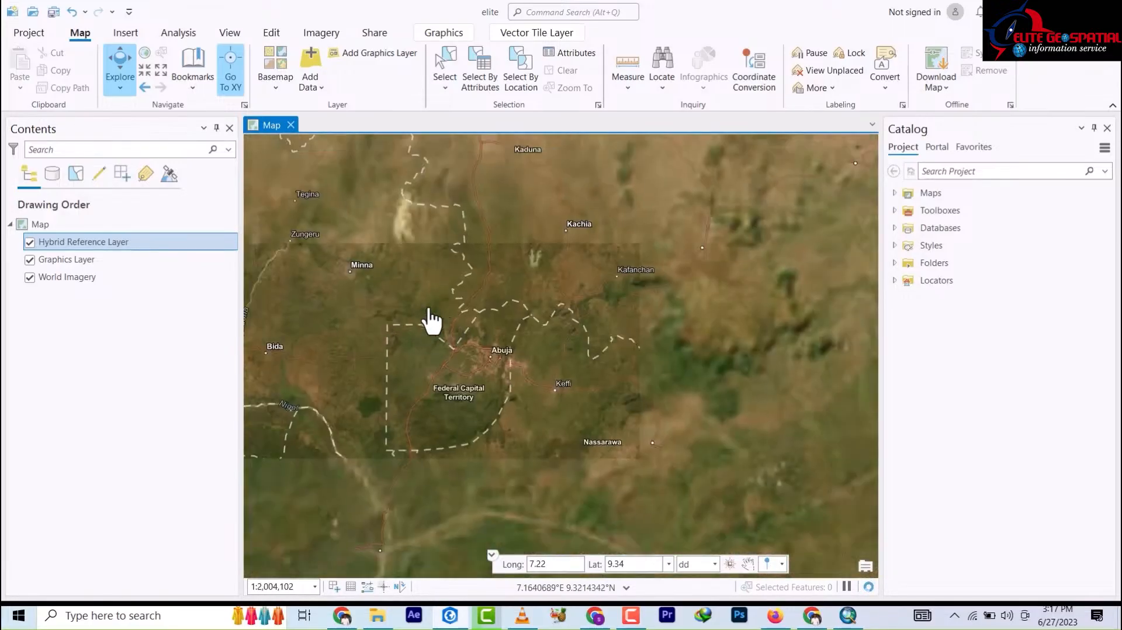
scroll(451, 301, "down", 2)
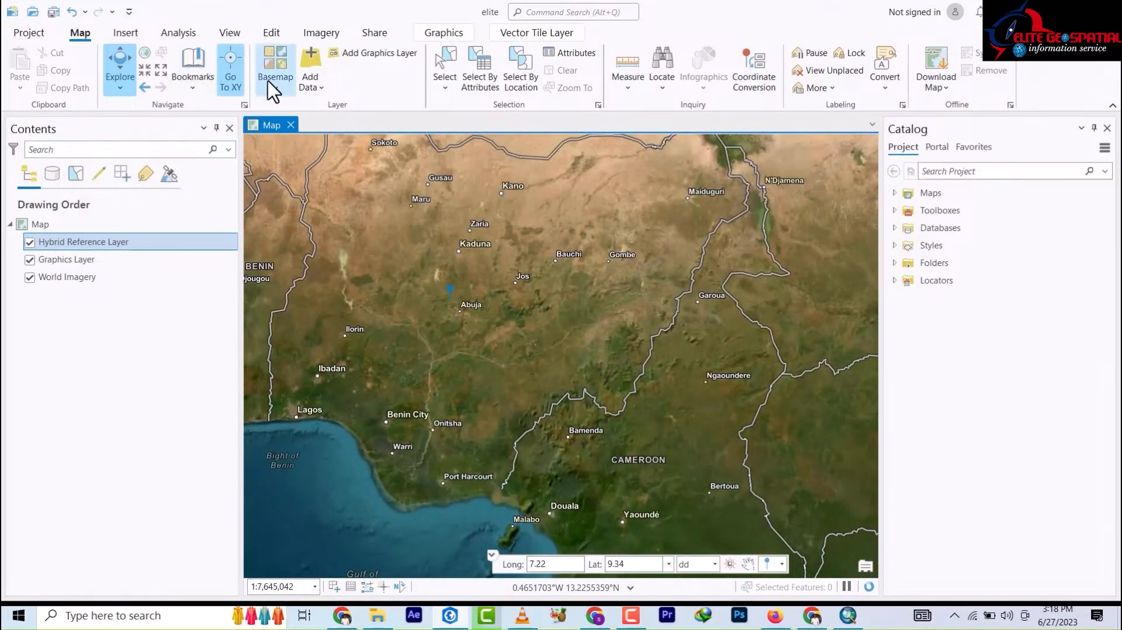
Switch the map's basemap to OpenStreetMap.
left_click(278, 88)
scroll(266, 426, "down", 2)
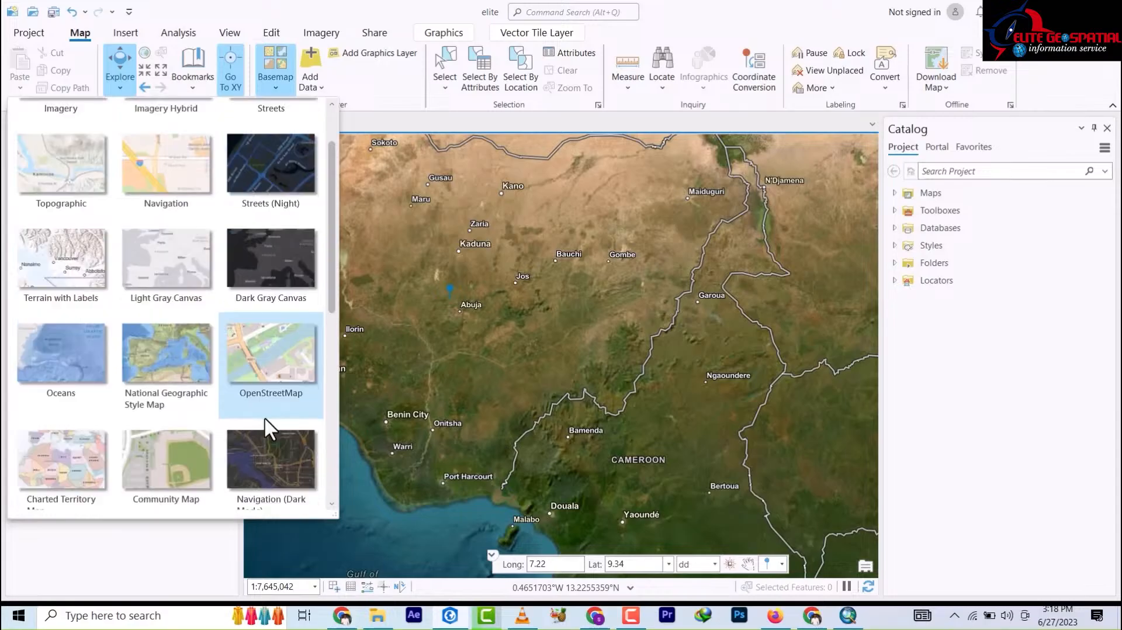
left_click(268, 349)
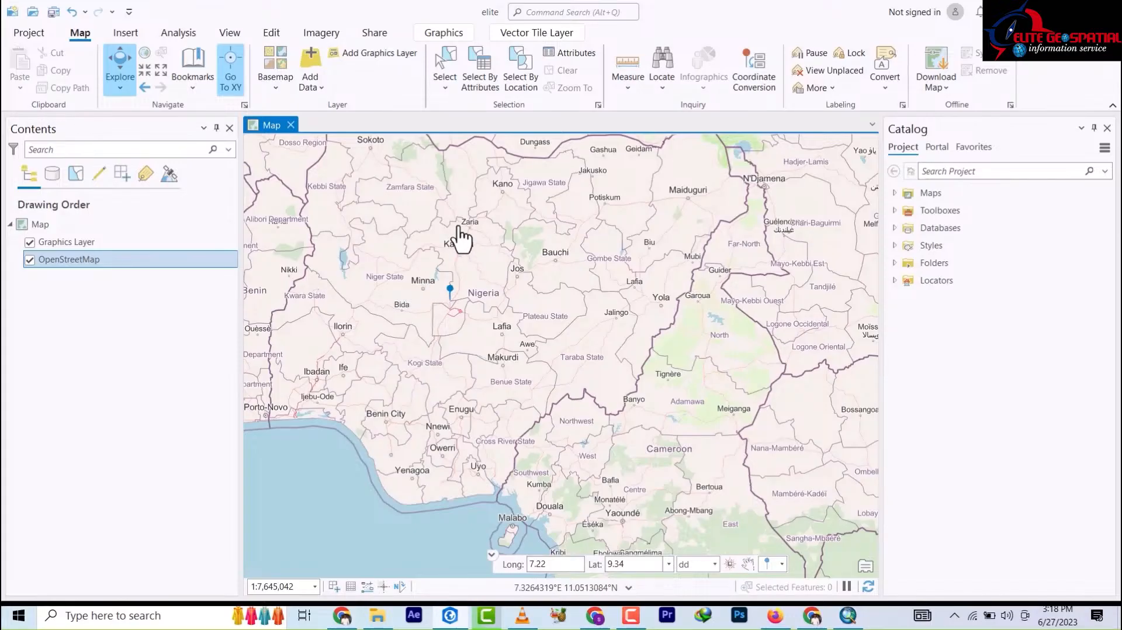
Examine the OpenStreetMap roads and building footprints around Zaria, from Hanwa to GRA.
scroll(461, 230, "up", 5)
scroll(492, 316, "up", 2)
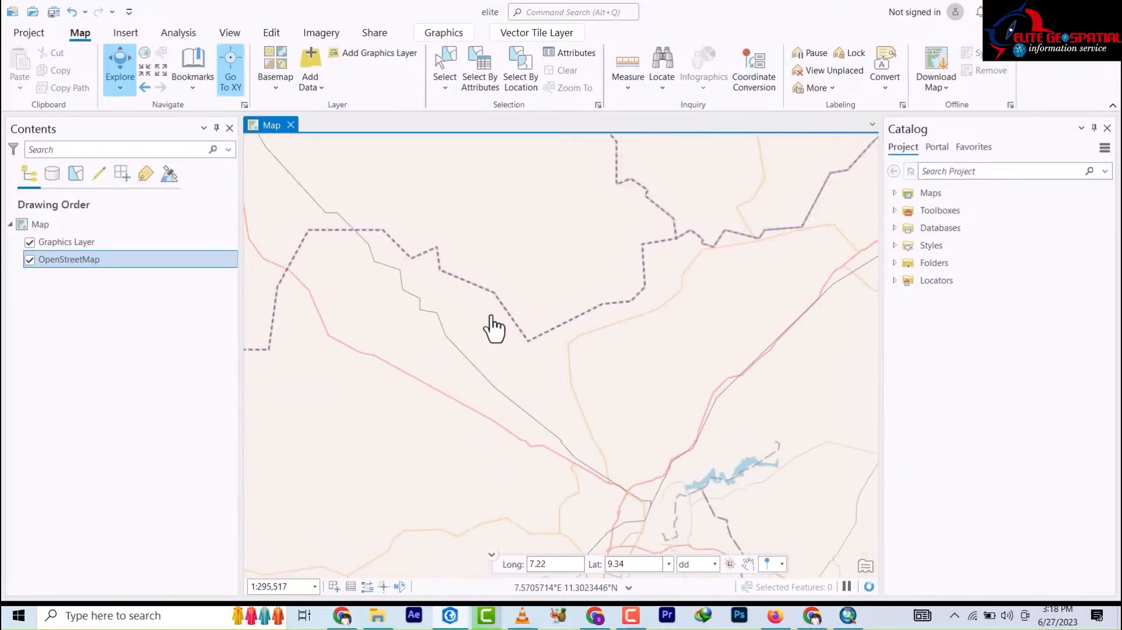
left_click_drag(556, 436, 458, 298)
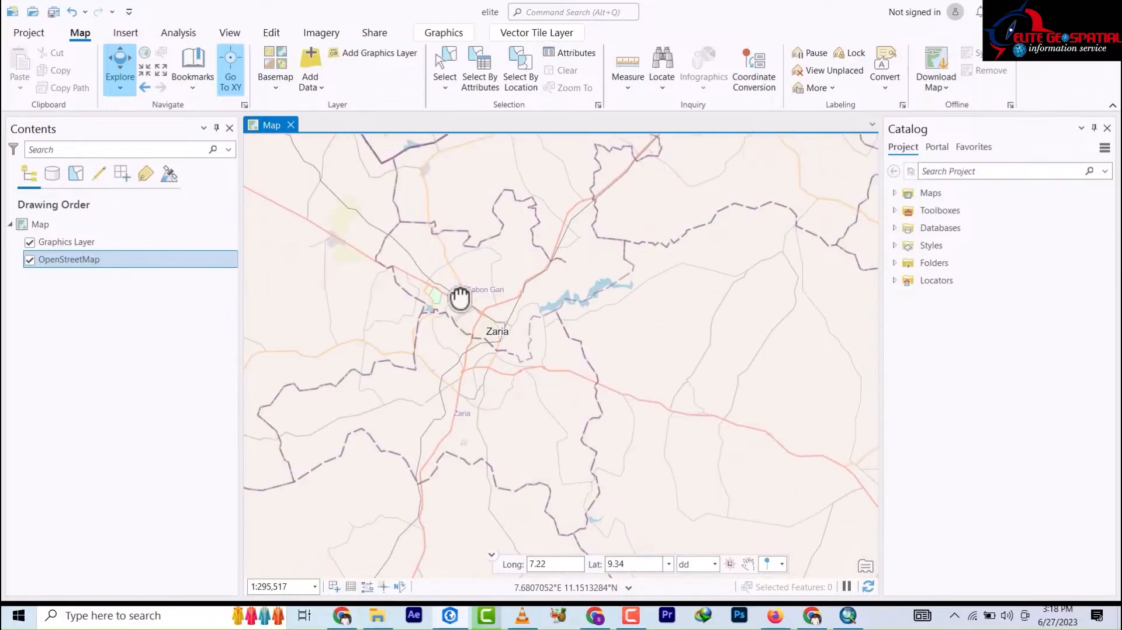
scroll(490, 341, "up", 5)
scroll(494, 339, "up", 3)
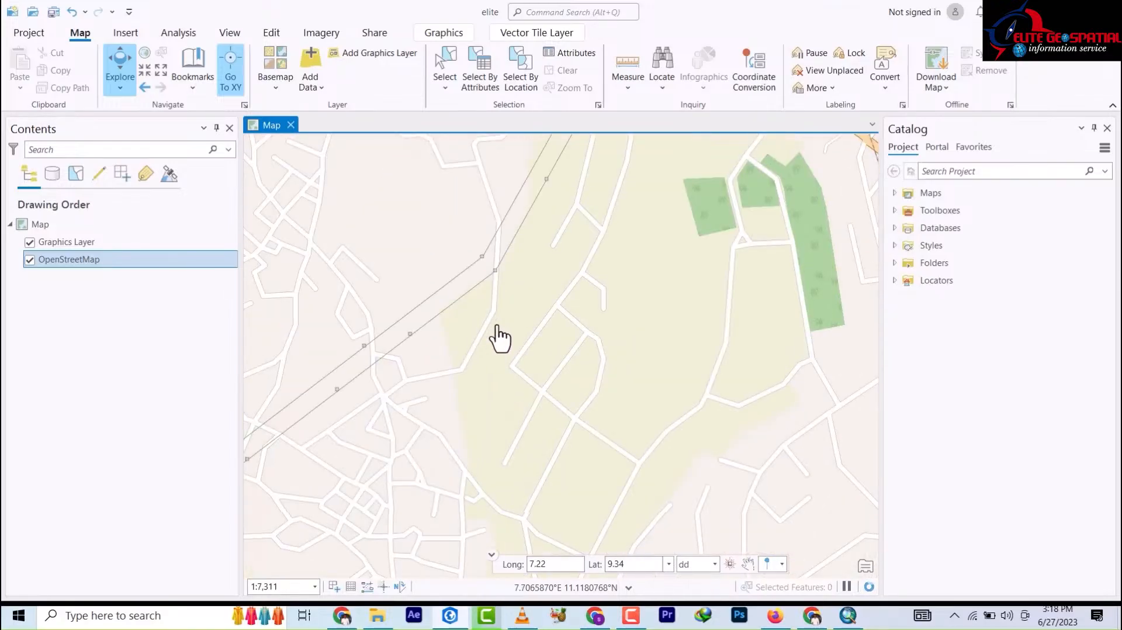
left_click_drag(509, 336, 593, 312)
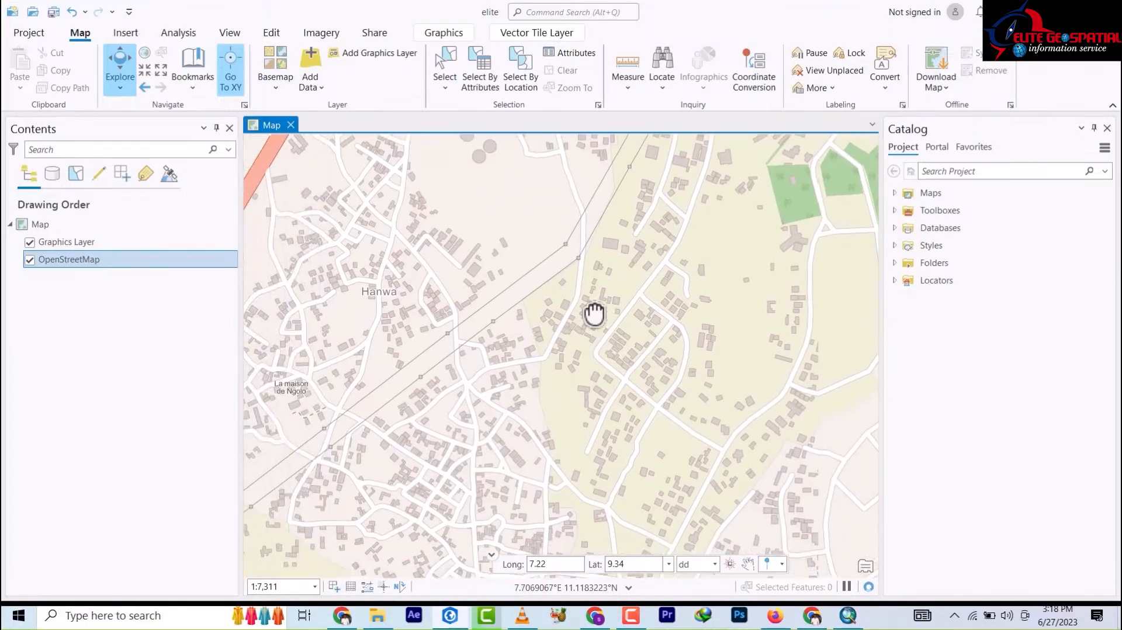
scroll(564, 330, "down", 3)
left_click_drag(544, 405, 547, 269)
left_click_drag(527, 375, 511, 427)
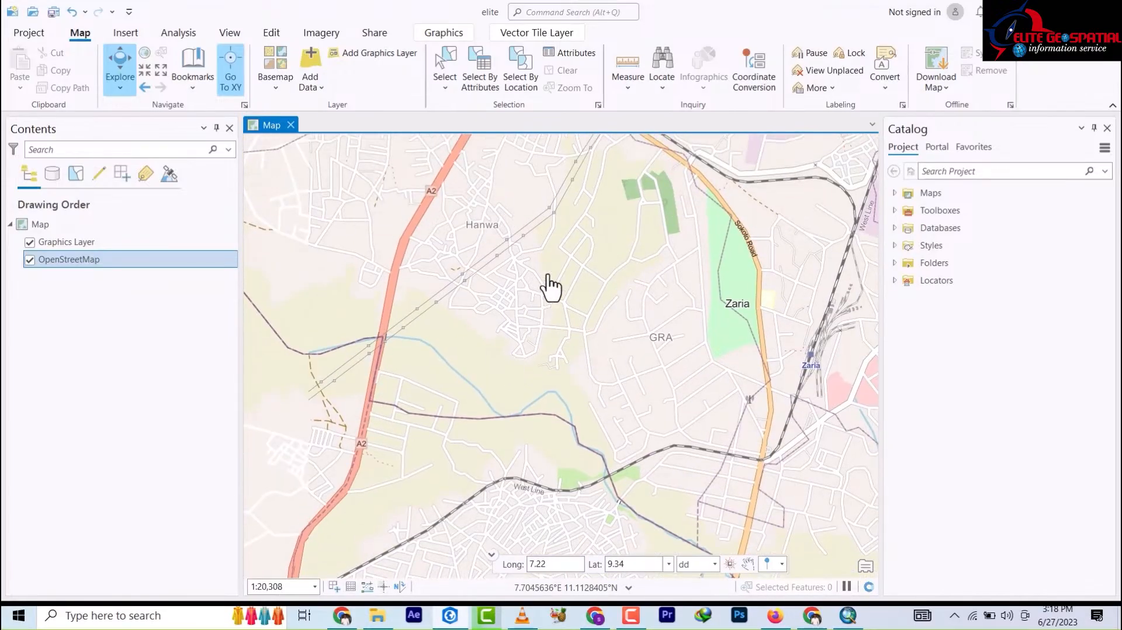
left_click_drag(536, 291, 441, 344)
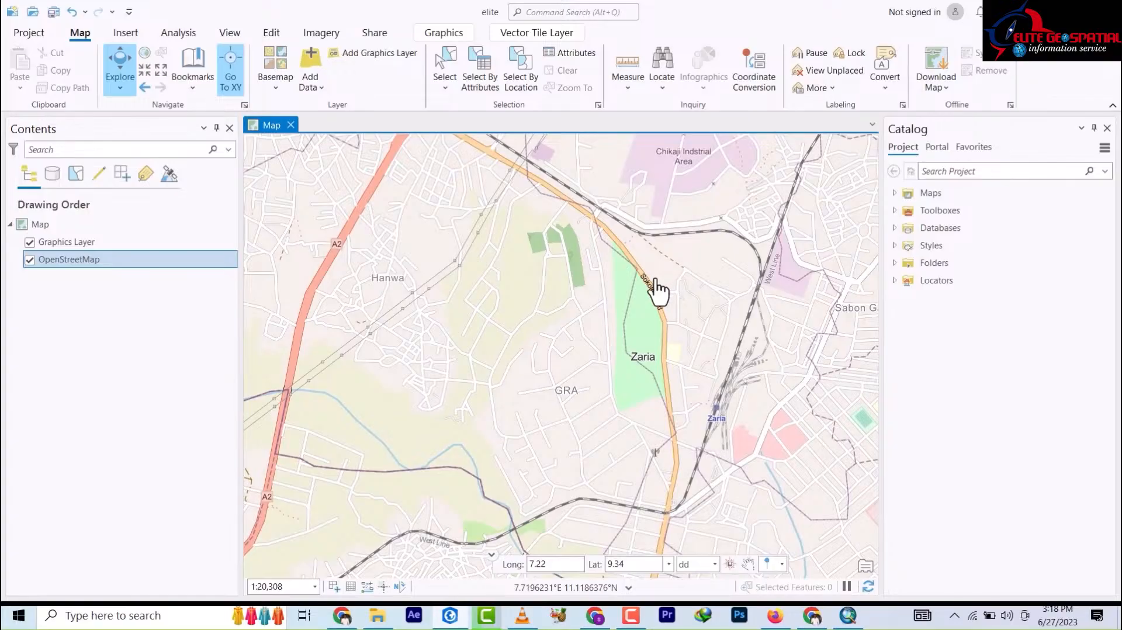
Examine the mapped buildings along Sokoto Road in Zaria, from BATC Road past the golf and race course to Zaria High street.
scroll(656, 290, "up", 3)
left_click_drag(635, 285, 583, 279)
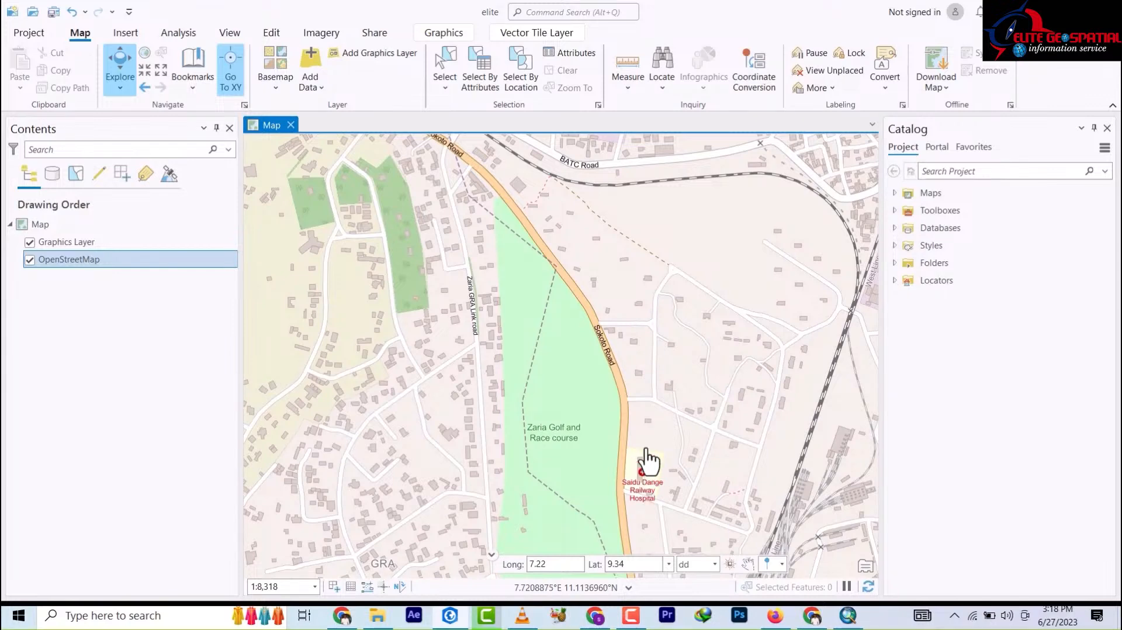
left_click_drag(629, 283, 656, 387)
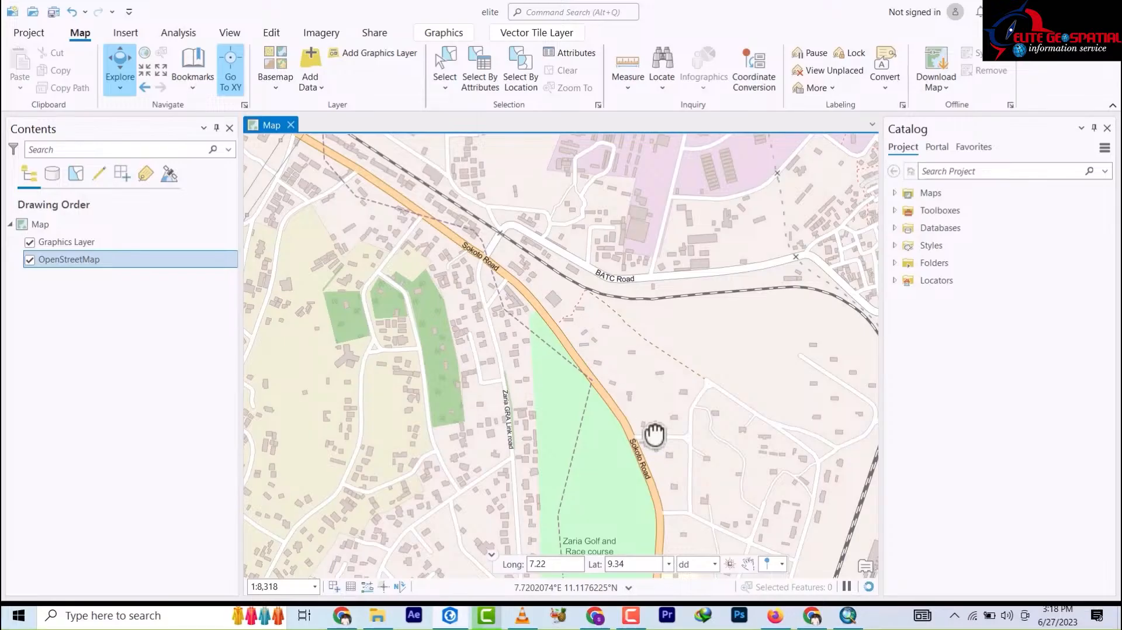
left_click_drag(655, 435, 587, 318)
left_click_drag(608, 421, 611, 303)
left_click_drag(601, 405, 608, 296)
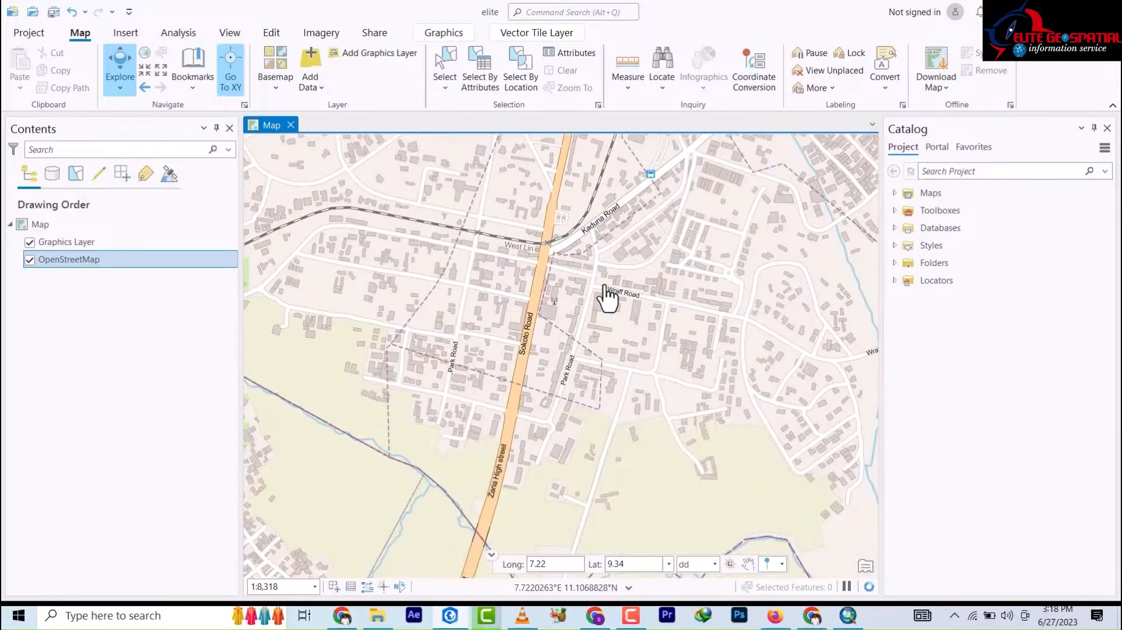
left_click_drag(613, 535, 615, 426)
left_click_drag(589, 161, 598, 319)
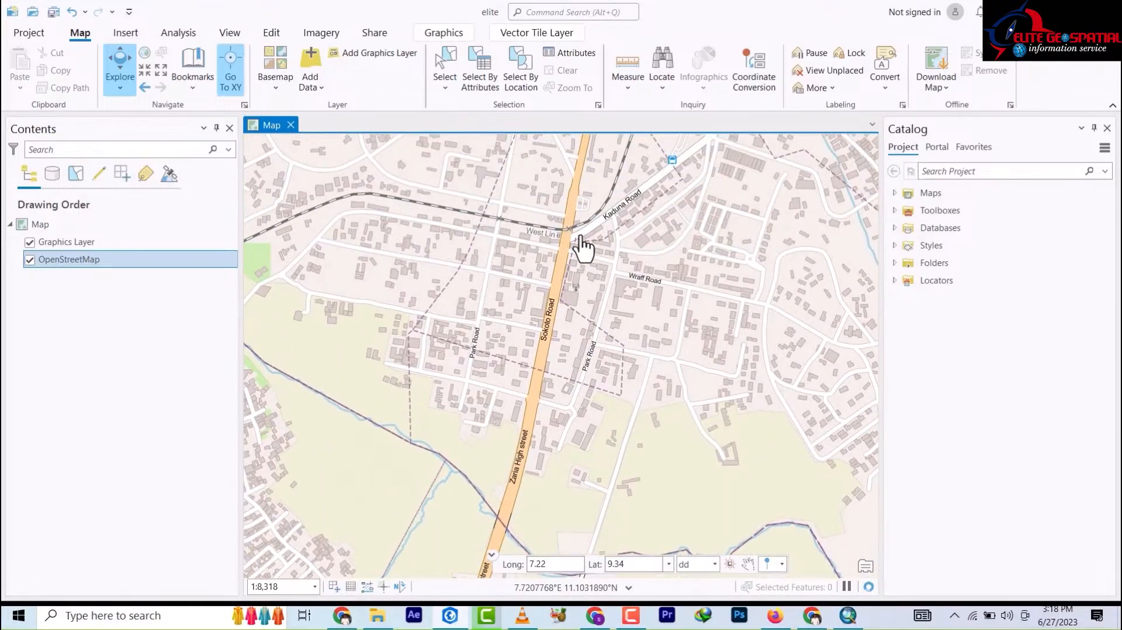
left_click_drag(597, 244, 583, 380)
left_click_drag(624, 225, 614, 520)
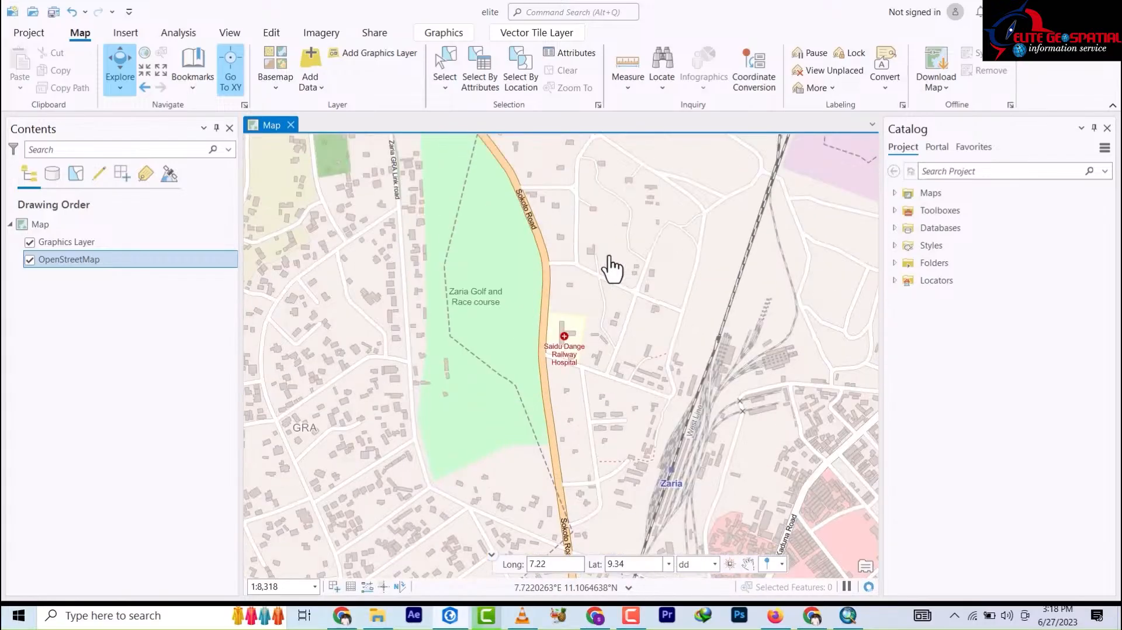
left_click_drag(616, 140, 618, 189)
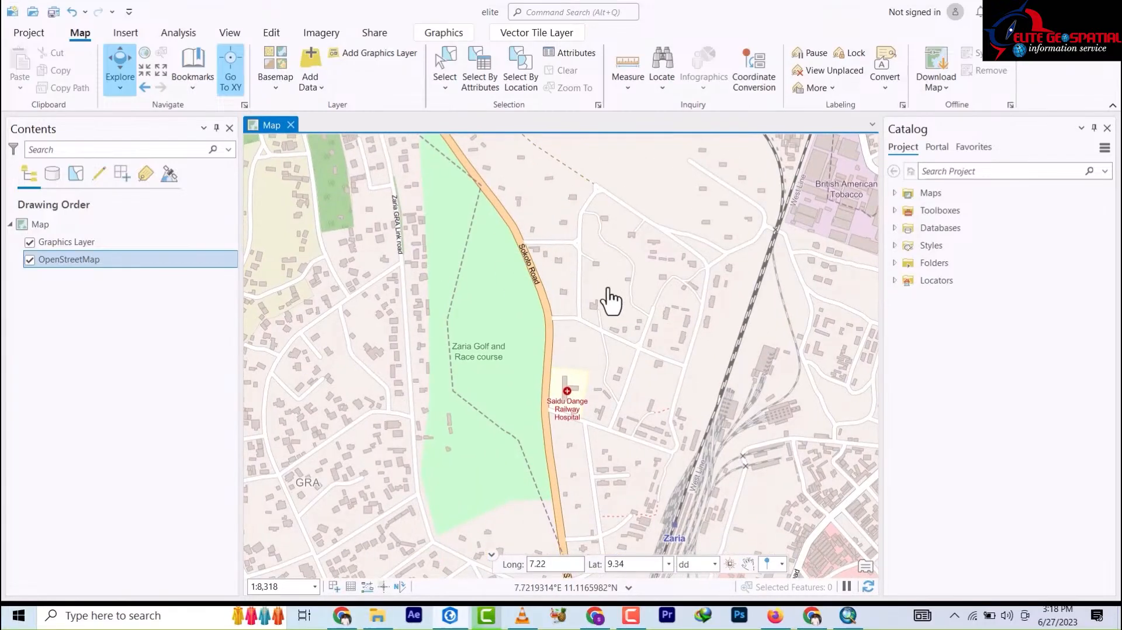
left_click_drag(571, 258, 624, 409)
left_click_drag(601, 283, 628, 330)
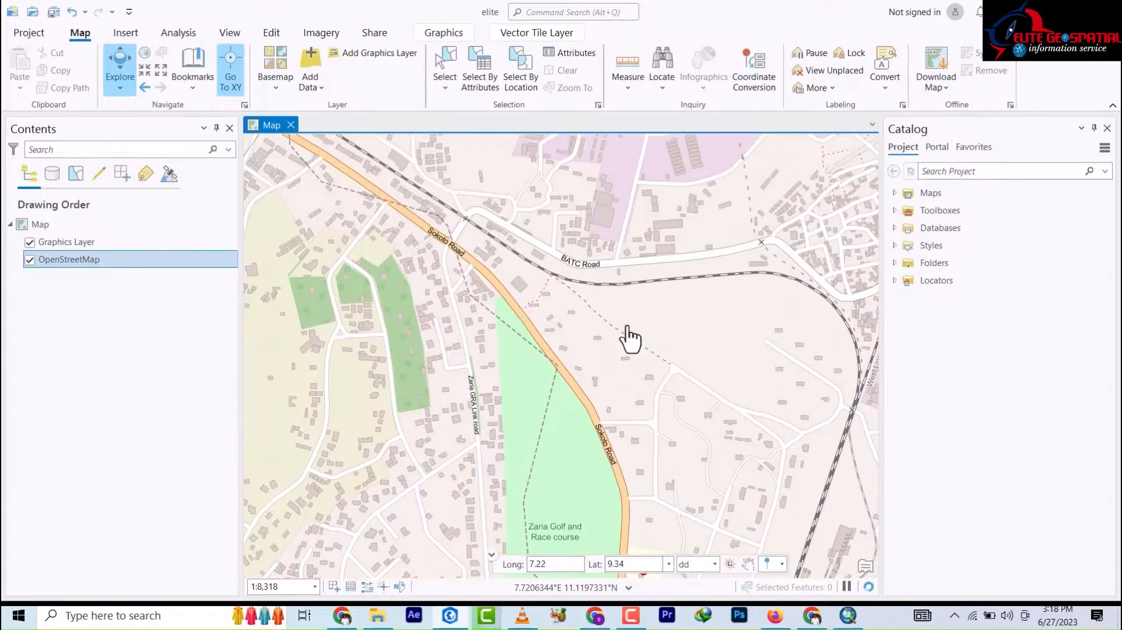
scroll(481, 226, "down", 2)
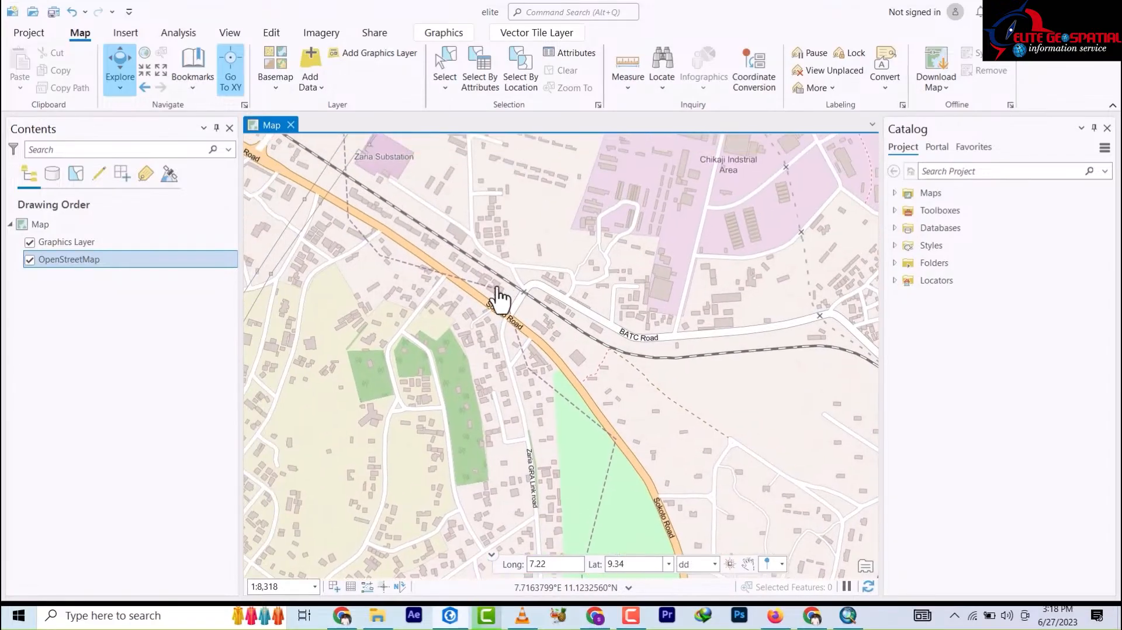
scroll(451, 239, "down", 2)
scroll(442, 220, "down", 4)
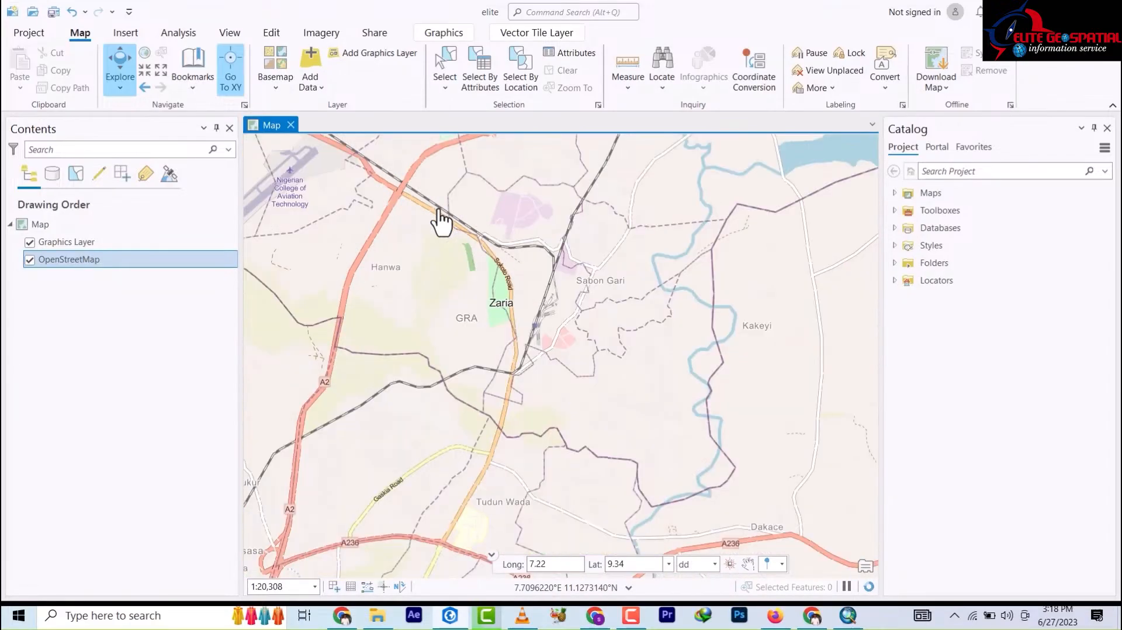
Review the types of data that can be added to the map and add a new graphics layer.
left_click(310, 82)
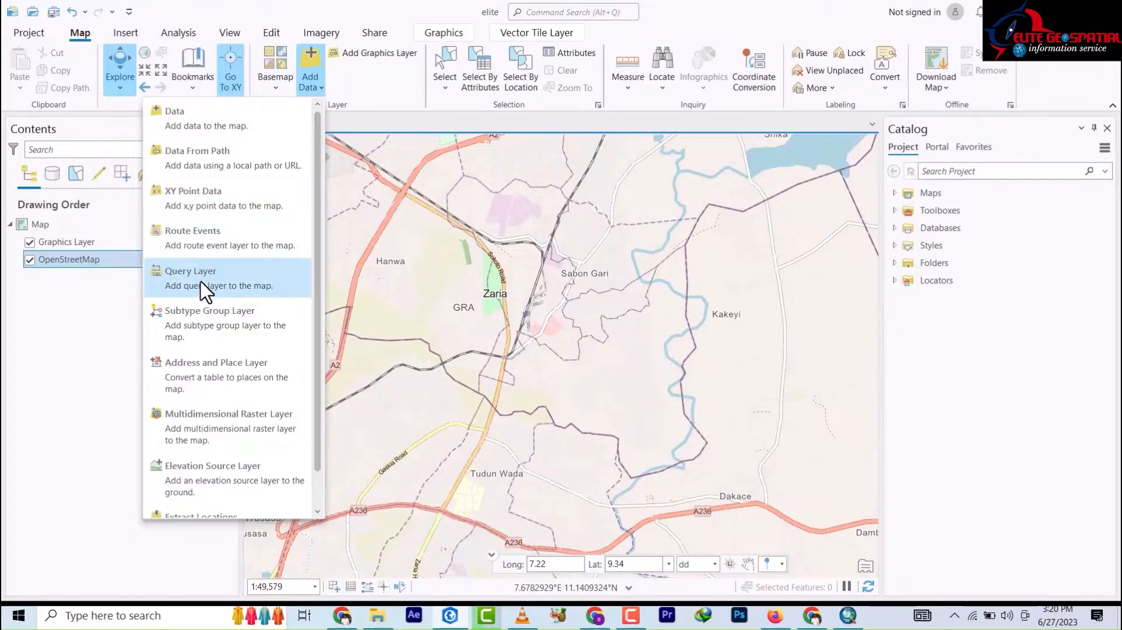
scroll(200, 333, "down", 1)
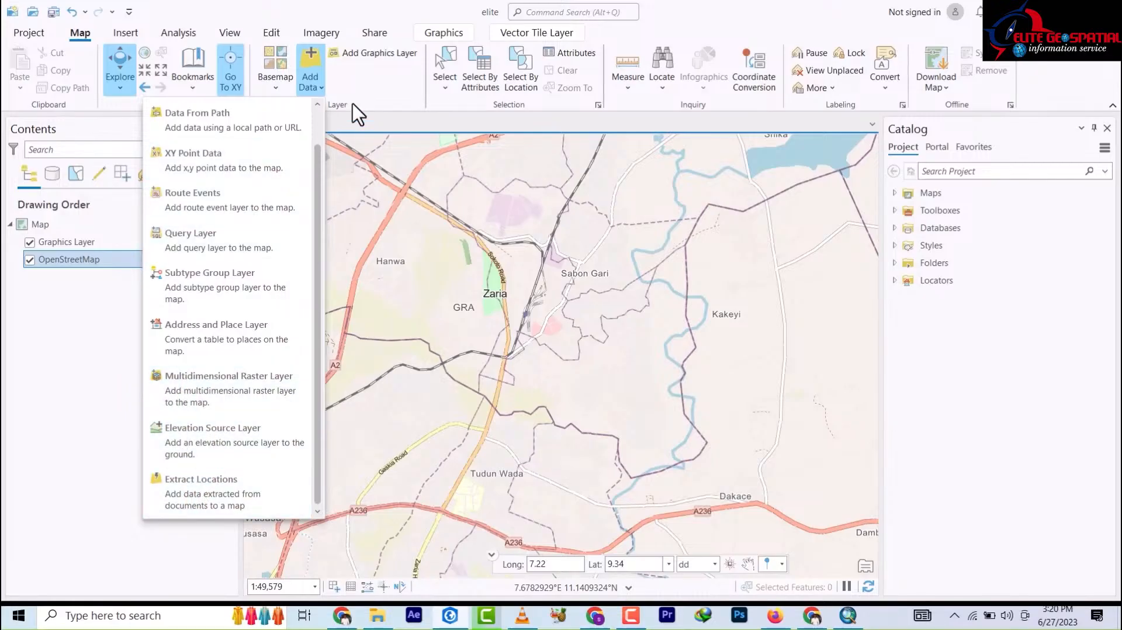
left_click(391, 80)
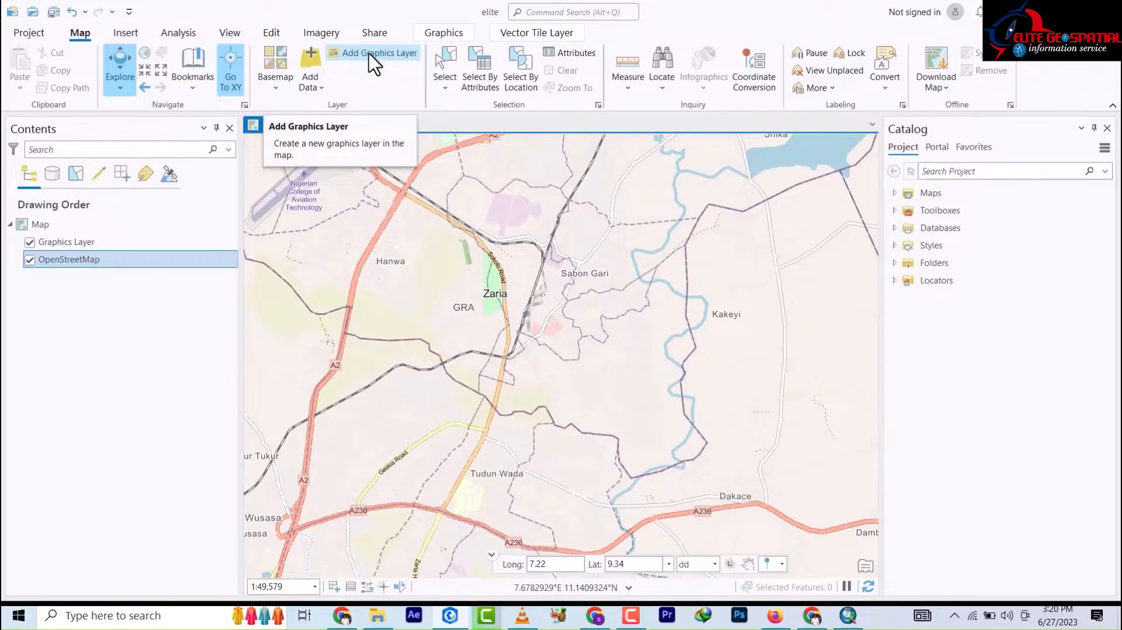
left_click(374, 58)
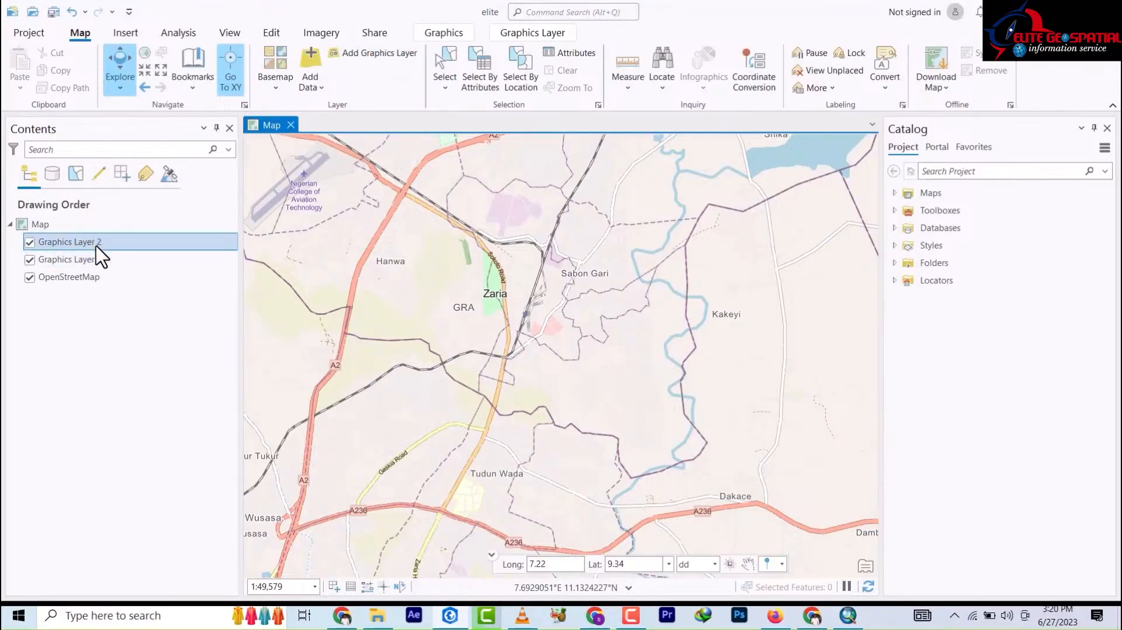
Activate the Select tool with the Rectangle selection shape.
left_click(447, 87)
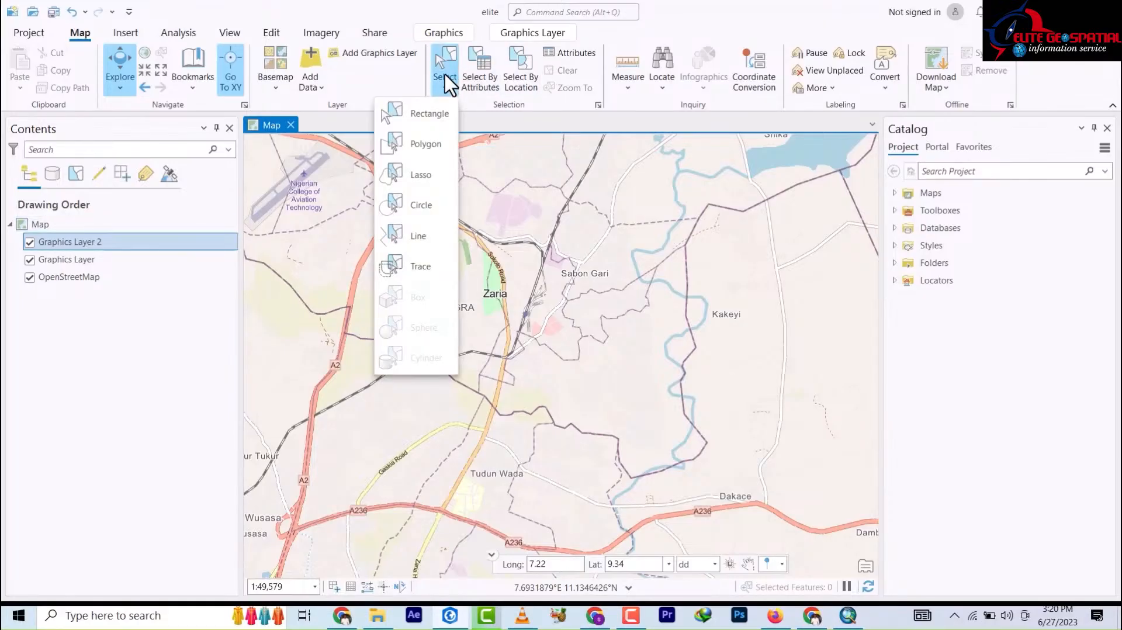
left_click(447, 82)
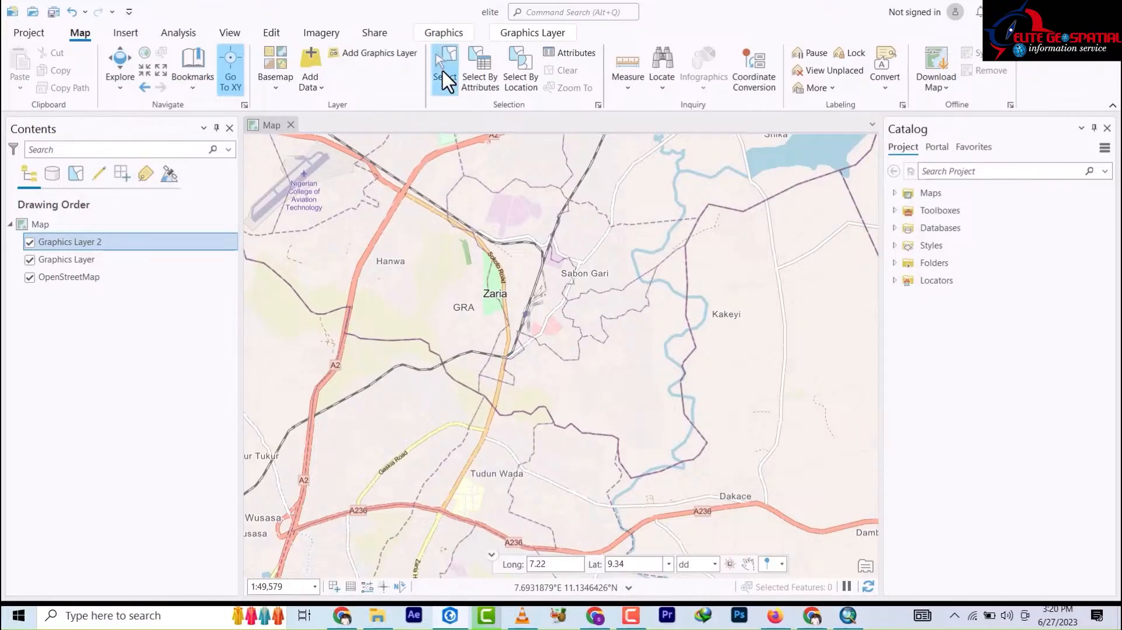
left_click(446, 89)
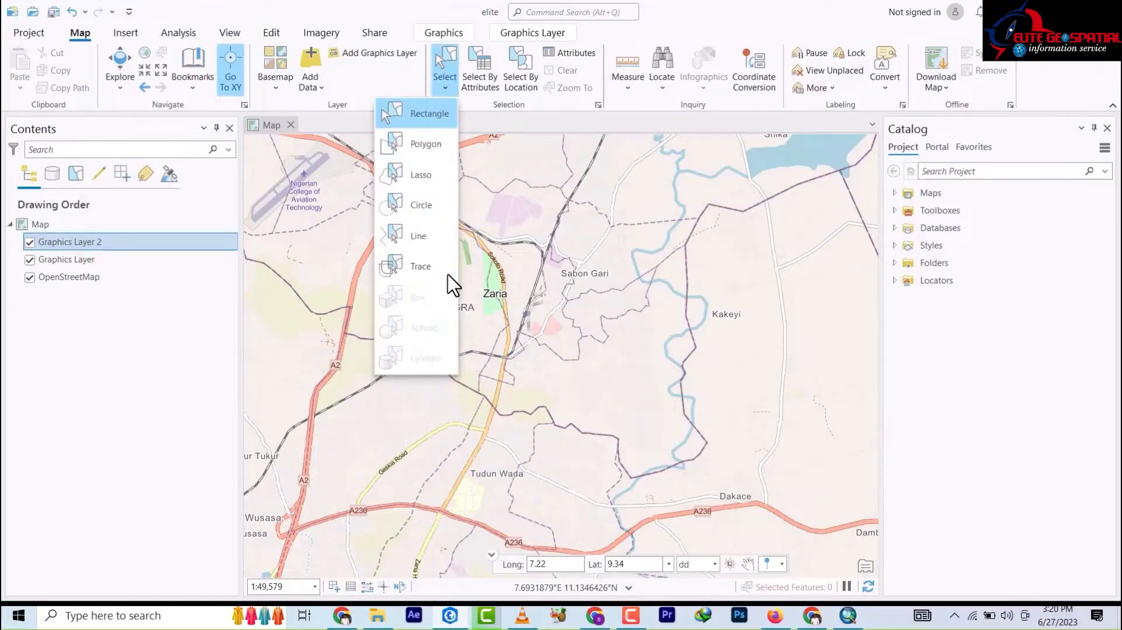
left_click(610, 286)
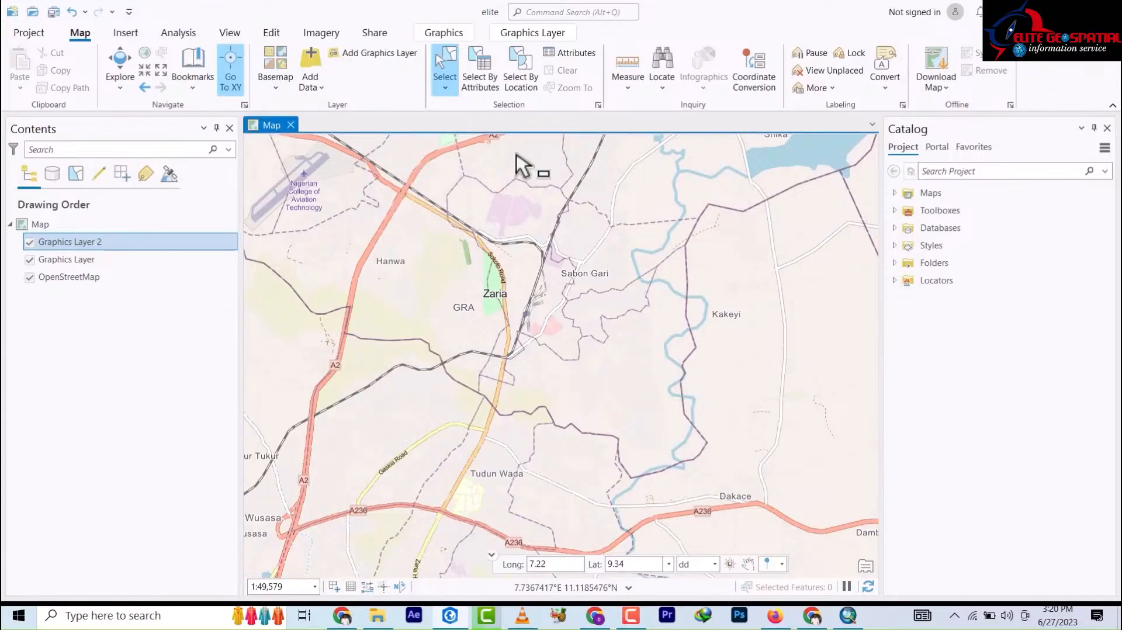
Review the available selection shapes, and open and dismiss the Select By Attributes dialog.
left_click(448, 91)
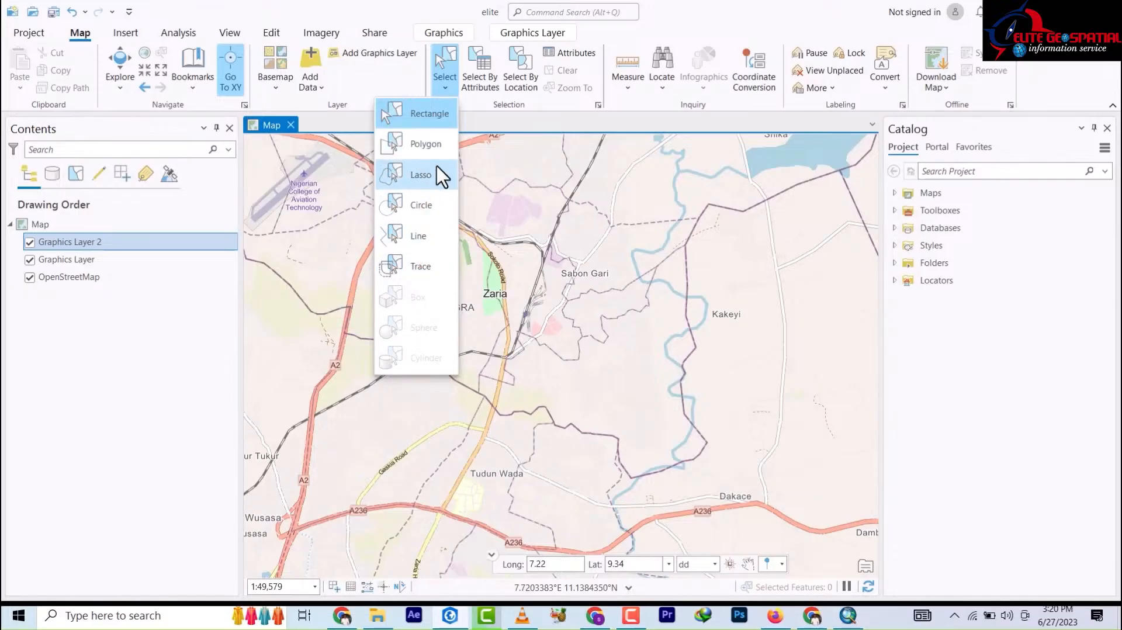
left_click(485, 78)
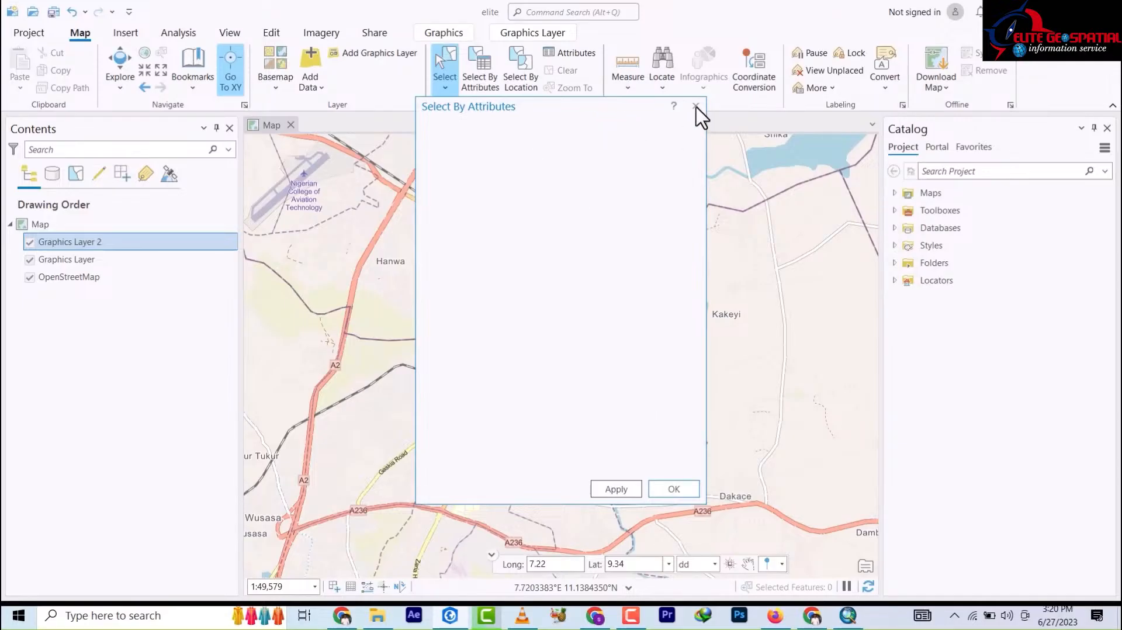
left_click(669, 488)
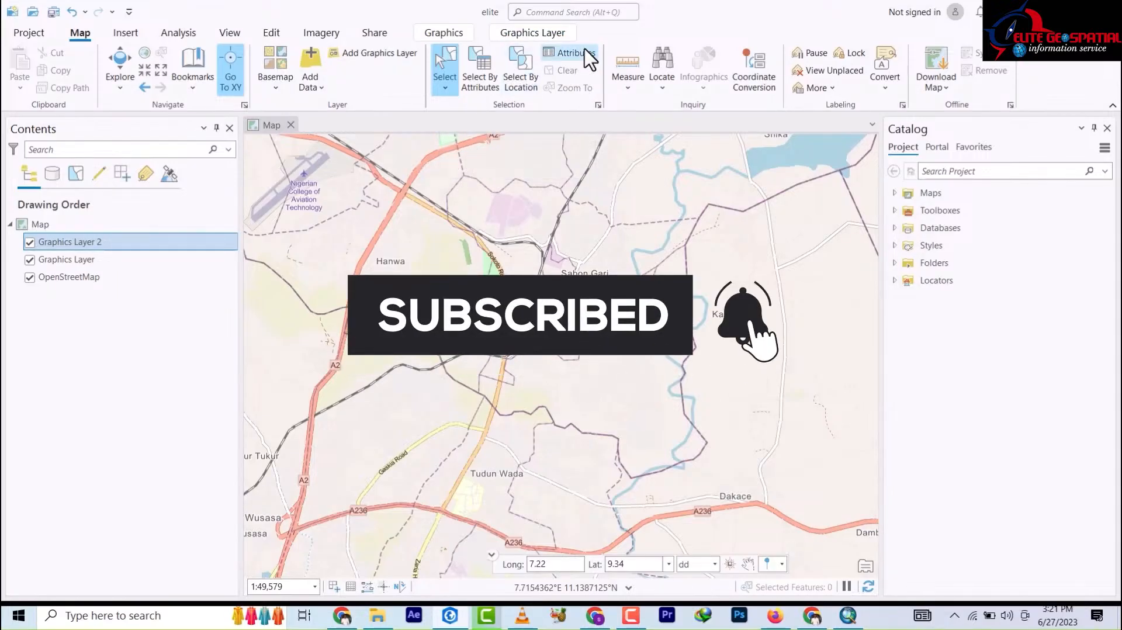
Review the available measurement tools and activate Measure Distance.
left_click(626, 88)
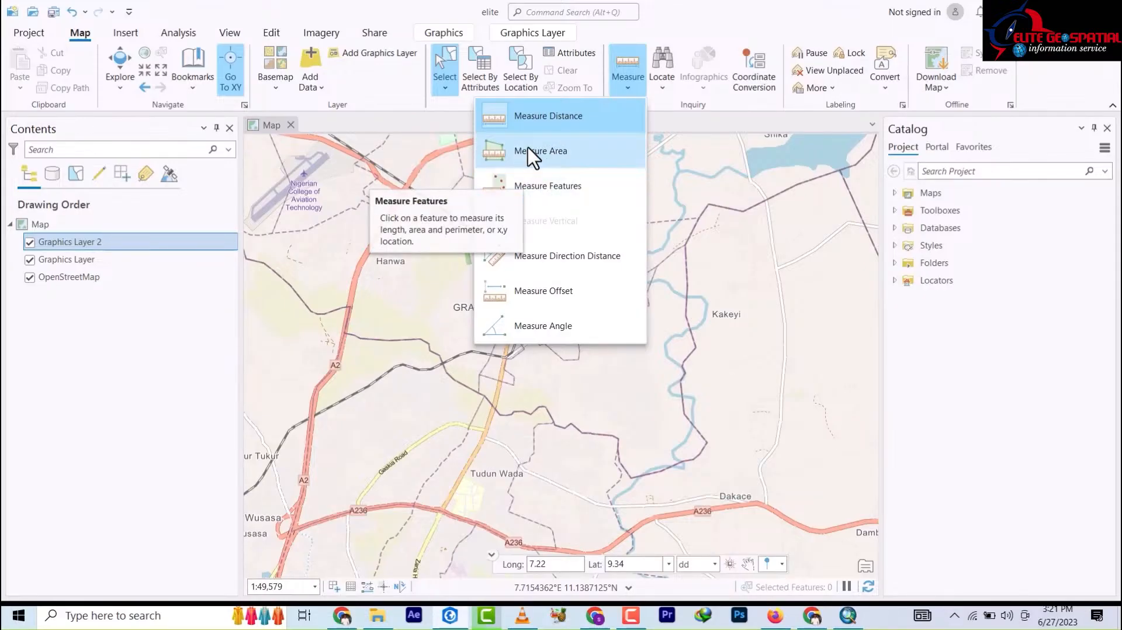
scroll(394, 272, "up", 6)
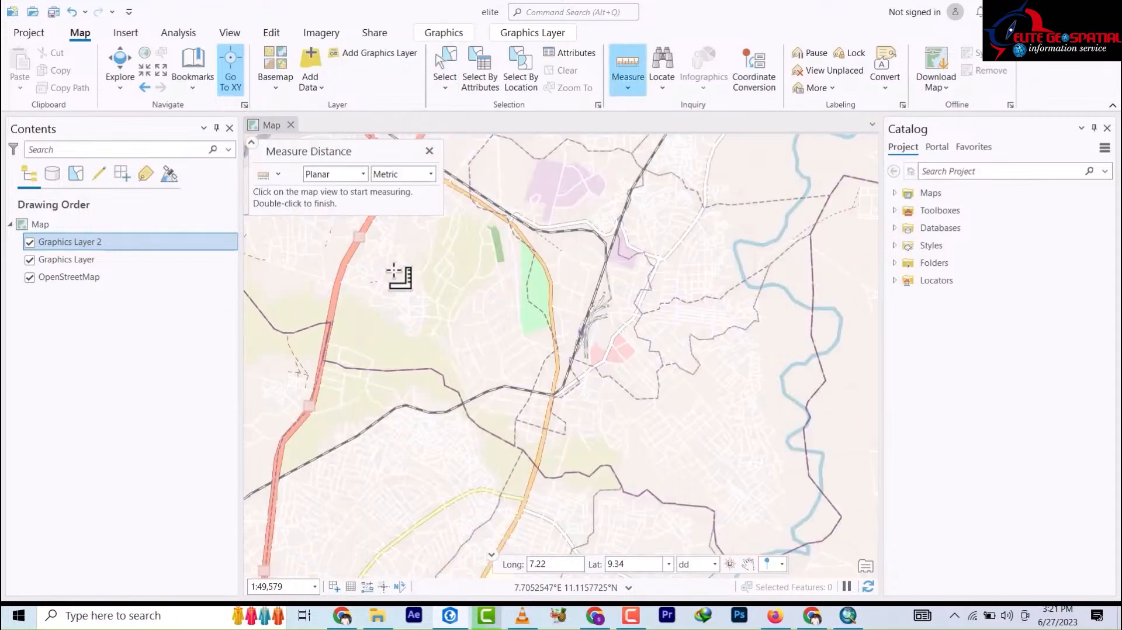
scroll(481, 273, "down", 16)
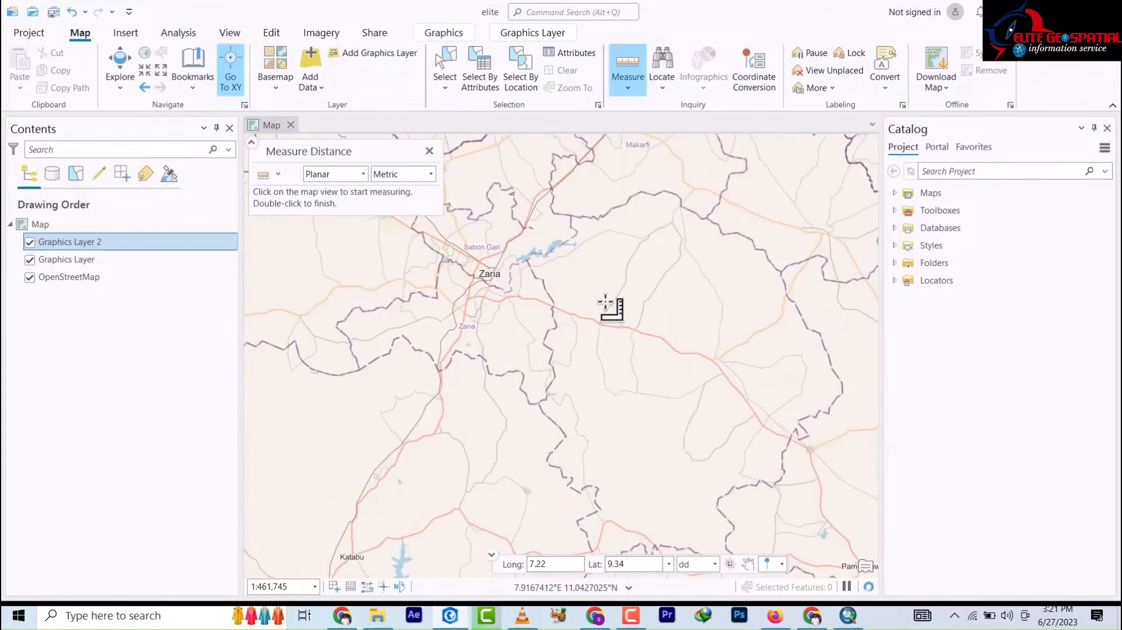
scroll(608, 304, "down", 8)
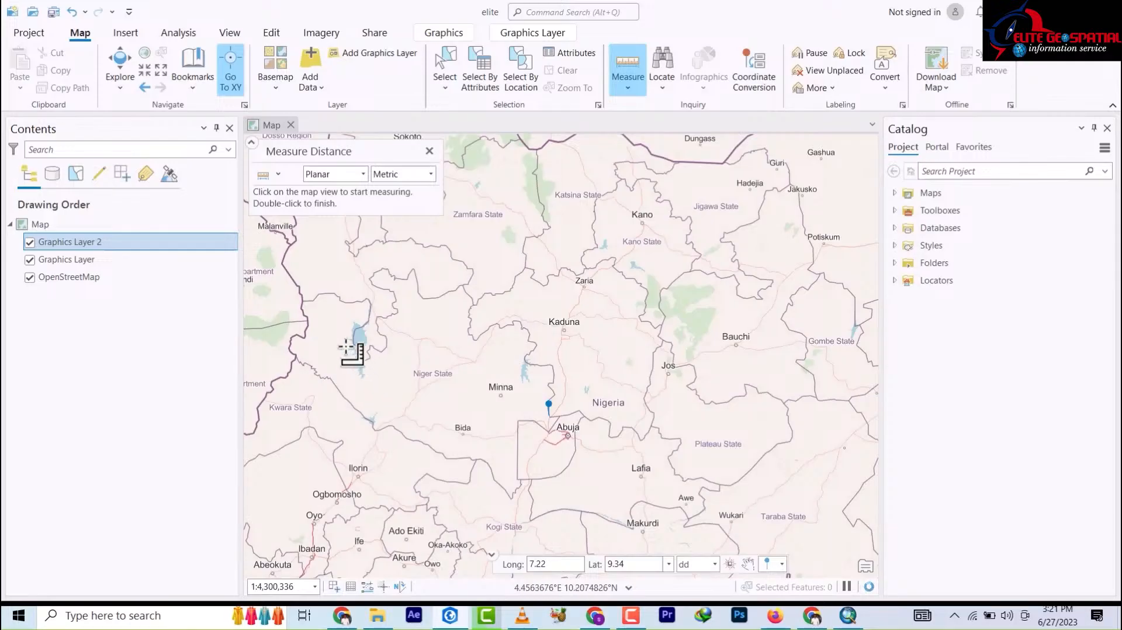
scroll(339, 348, "down", 8)
scroll(342, 352, "up", 9)
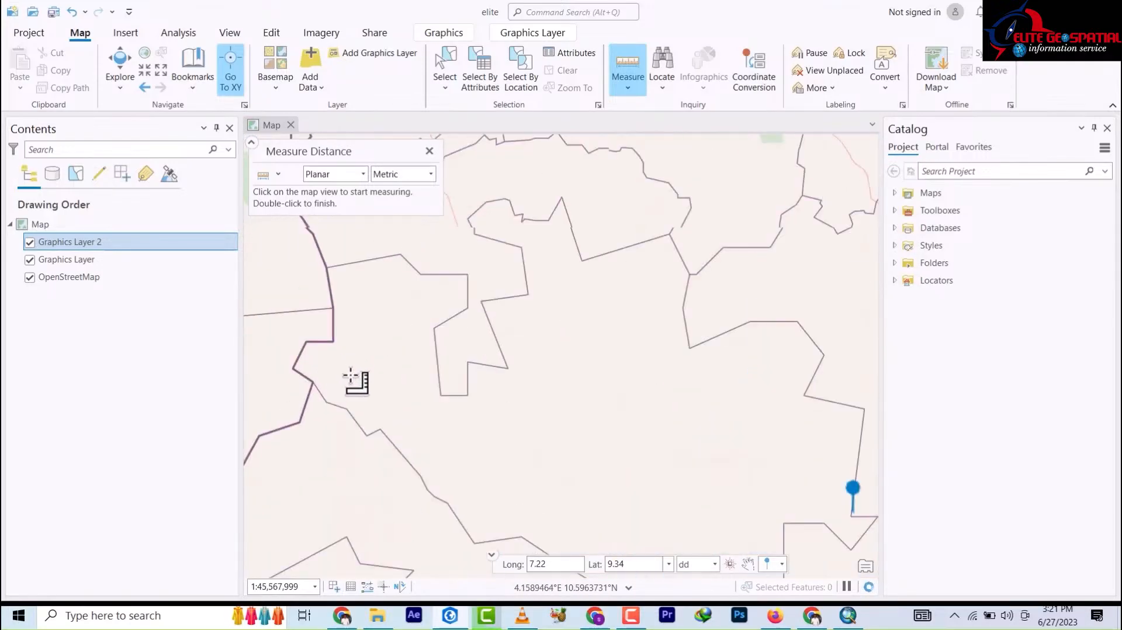
scroll(460, 345, "up", 3)
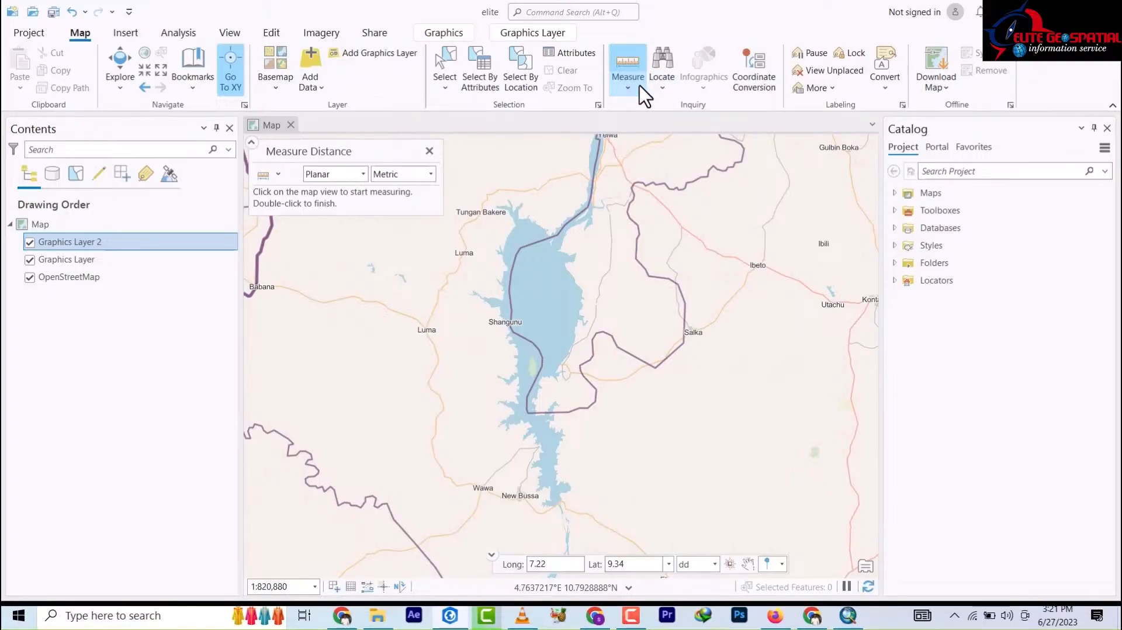
Measure the area of the lake near Shangunu by tracing its shoreline with the Measure Area tool.
left_click(630, 91)
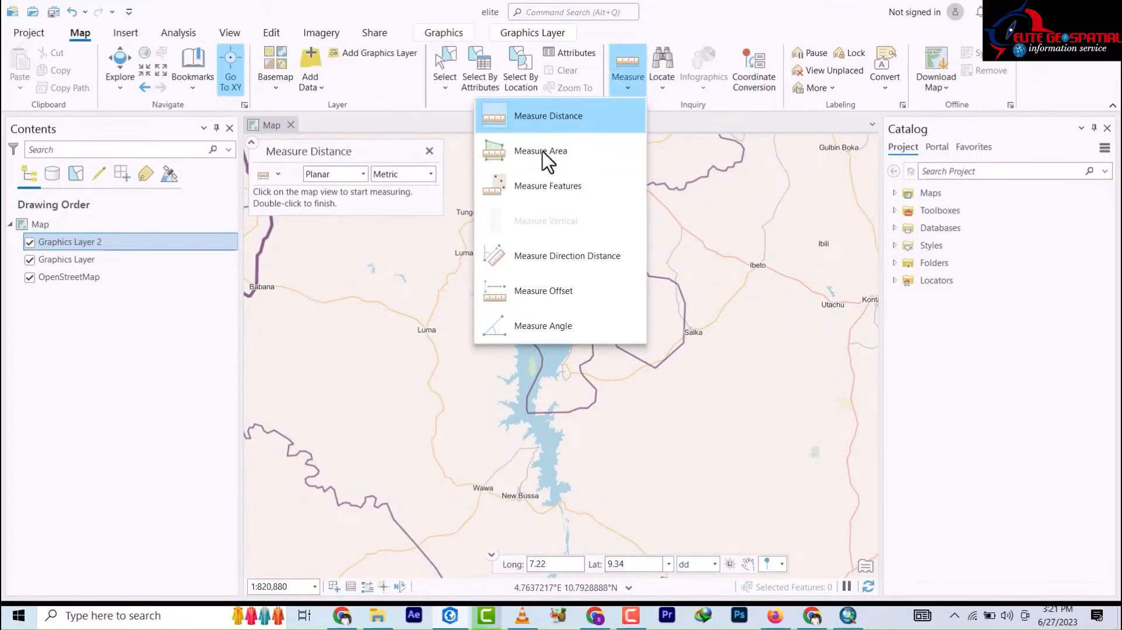
left_click(552, 151)
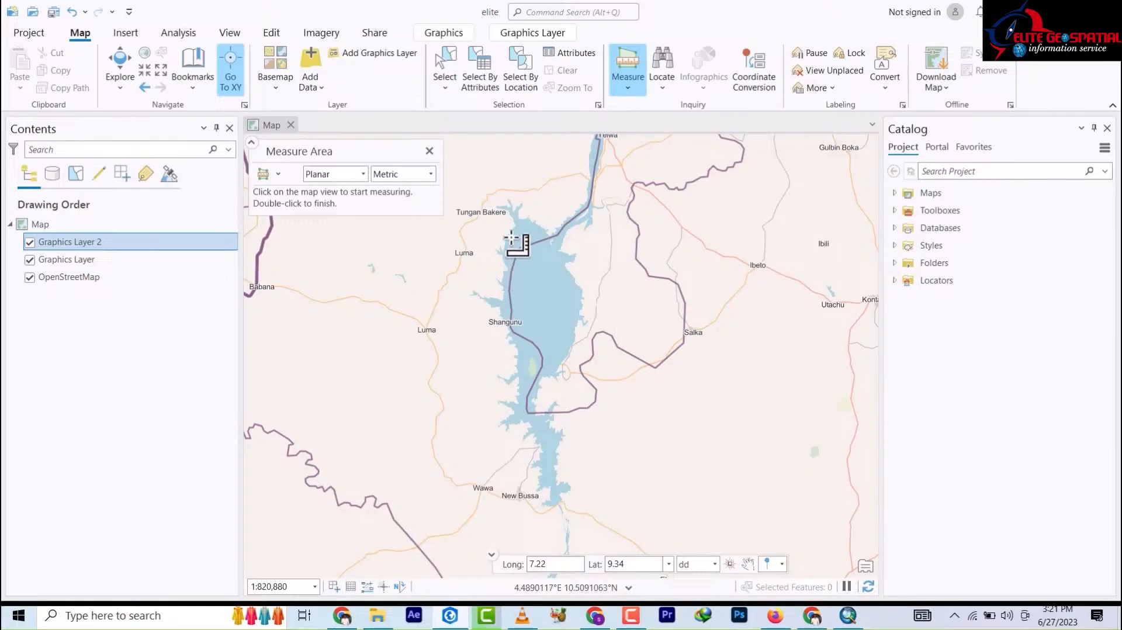
scroll(507, 234, "down", 2)
scroll(507, 233, "up", 2)
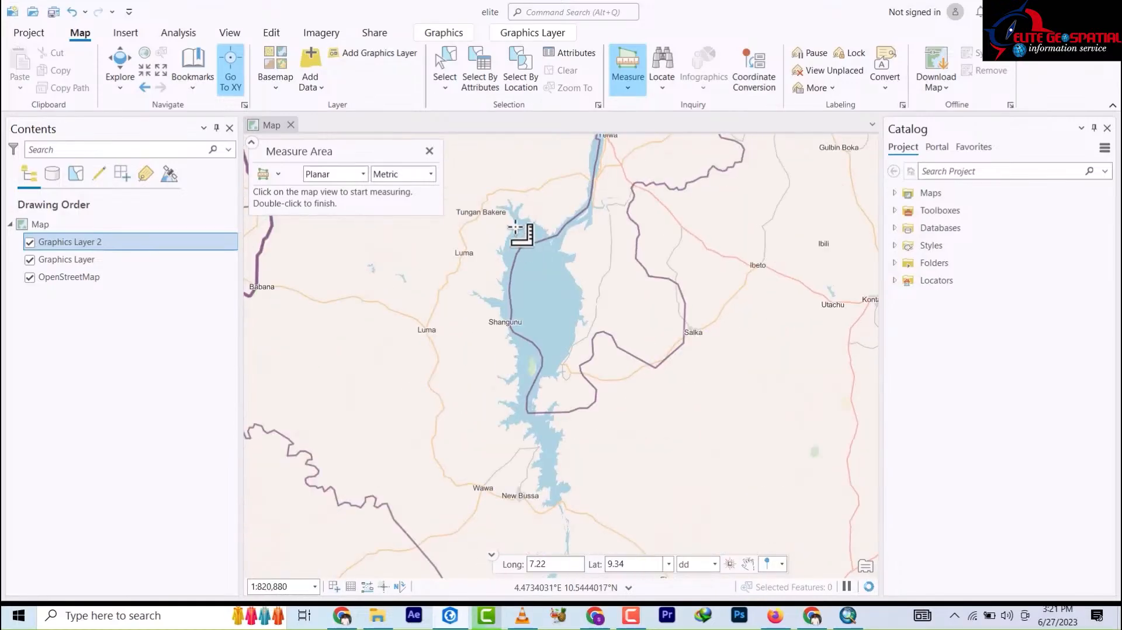
left_click(516, 225)
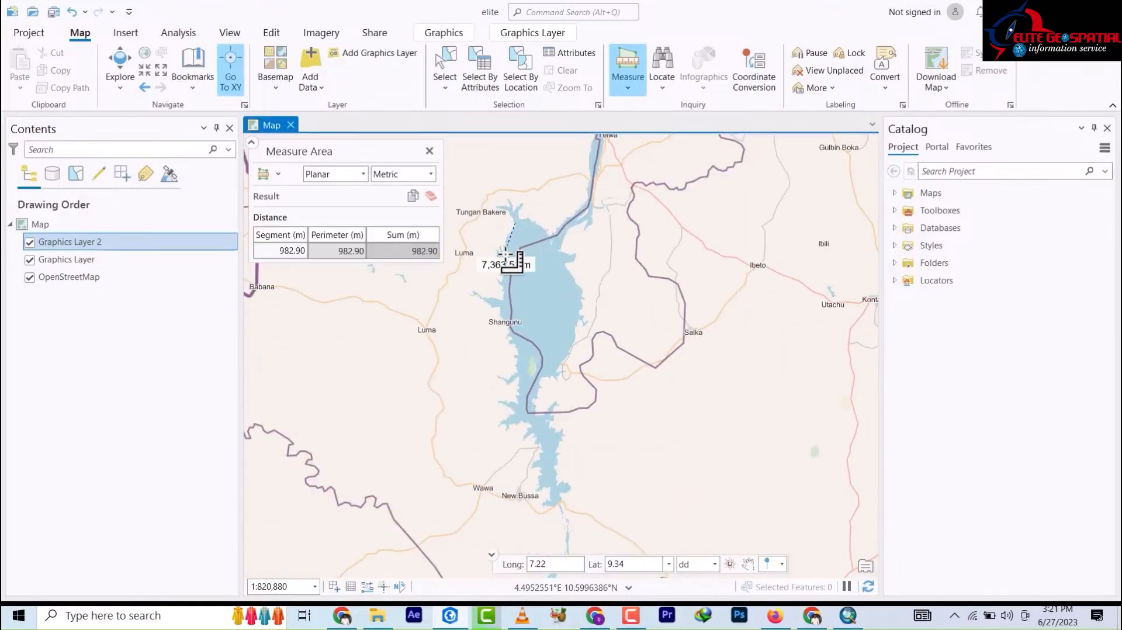
left_click(506, 307)
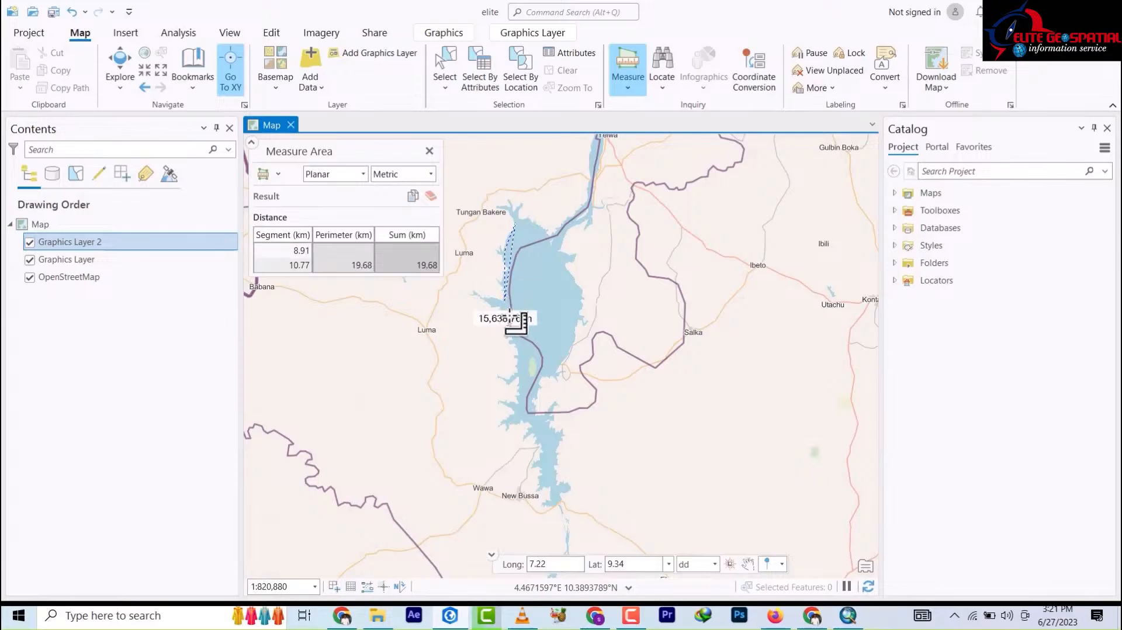
left_click(514, 351)
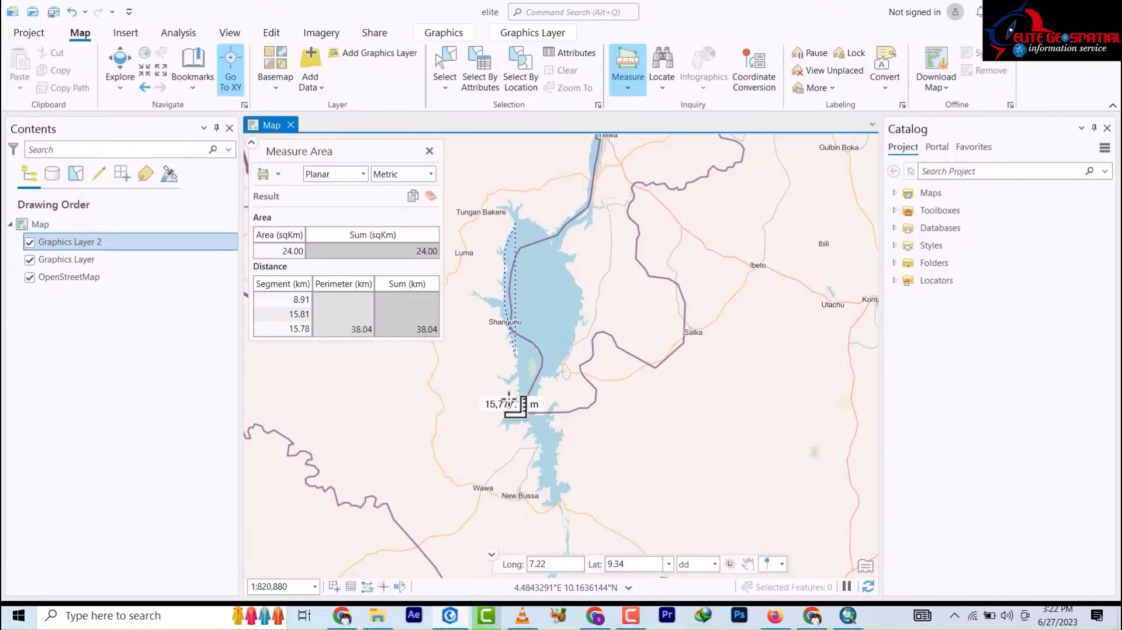
left_click(514, 403)
left_click(514, 415)
left_click(529, 428)
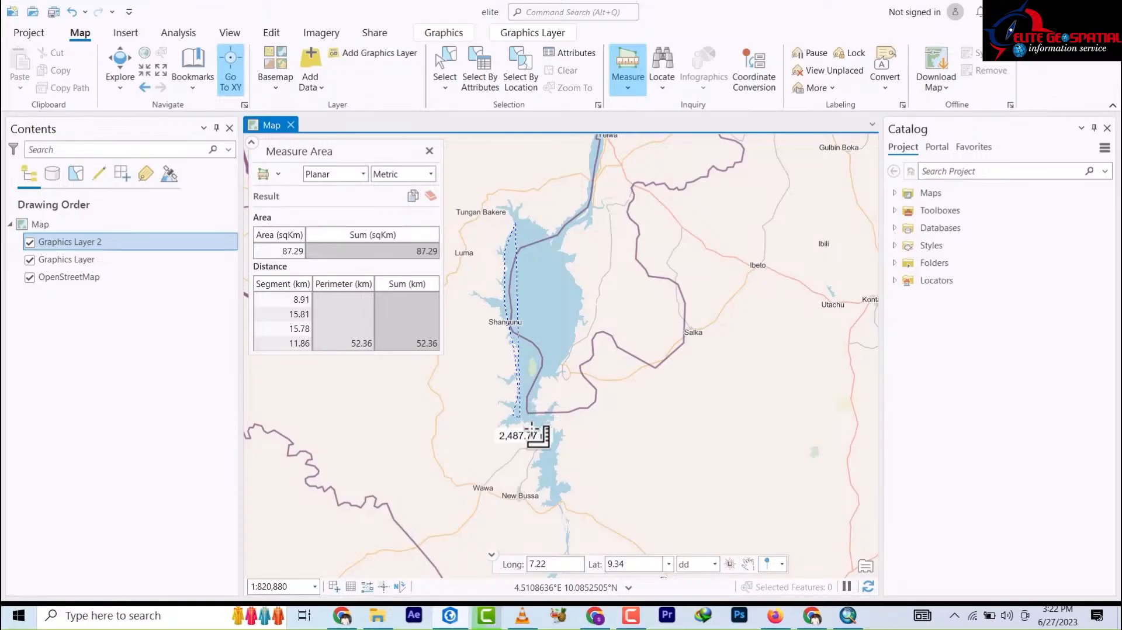
left_click(548, 439)
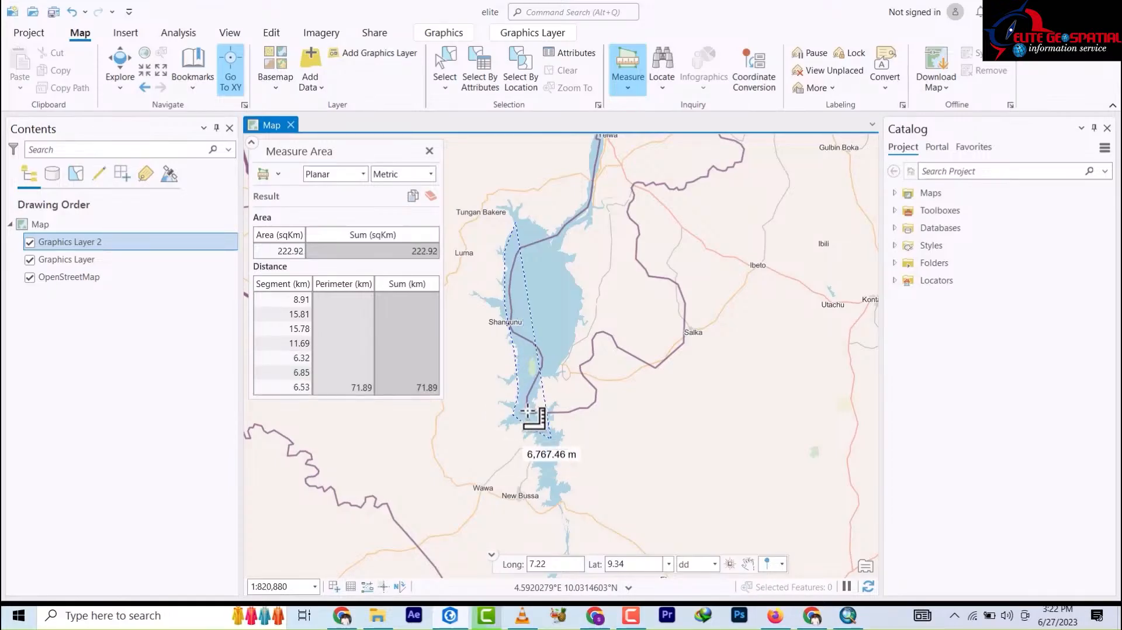
left_click(535, 405)
left_click(541, 389)
left_click(552, 372)
left_click(562, 350)
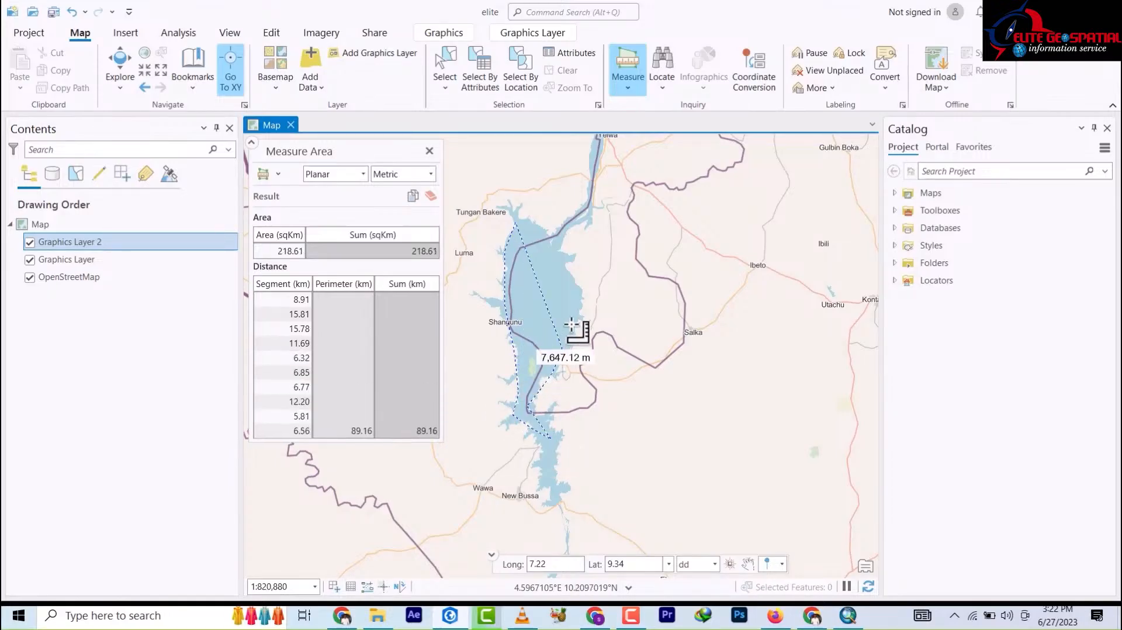
left_click(571, 320)
left_click(575, 294)
left_click(565, 264)
left_click(552, 239)
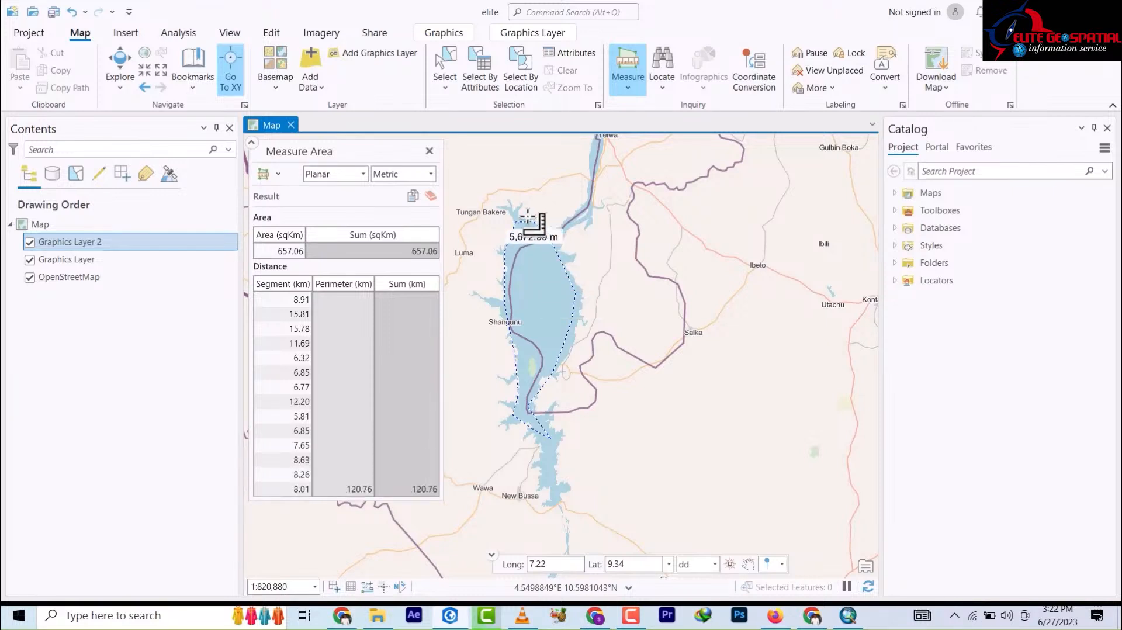
left_click(539, 225)
double_click(525, 216)
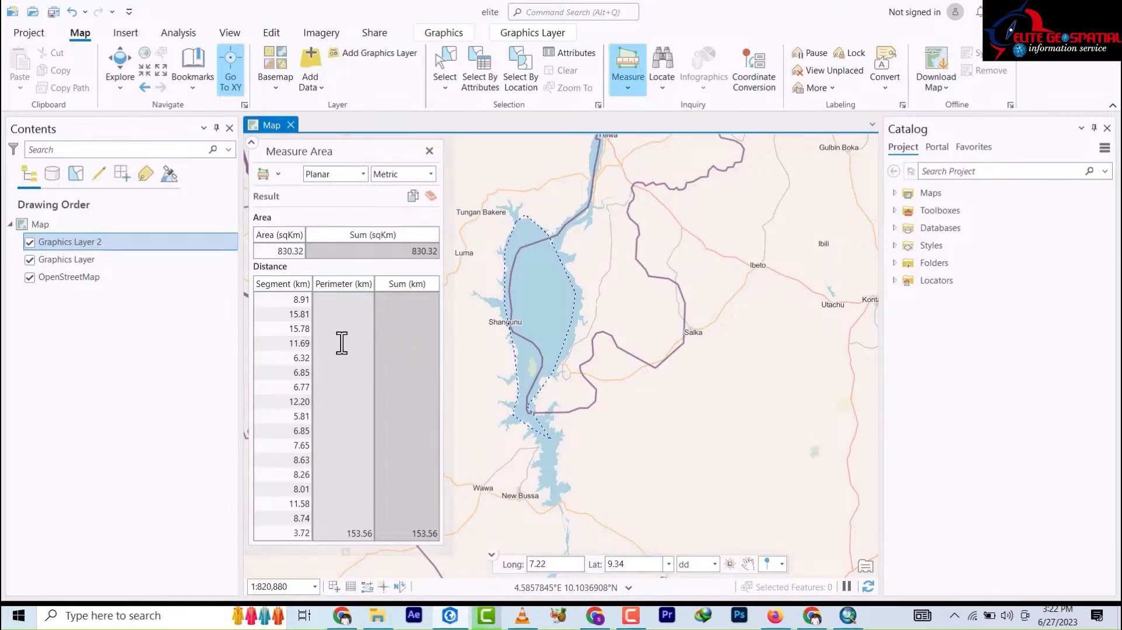
Examine the lake's area, segment and perimeter results, and review the other measurement tools.
left_click(342, 321)
left_click(302, 252)
left_click(380, 327)
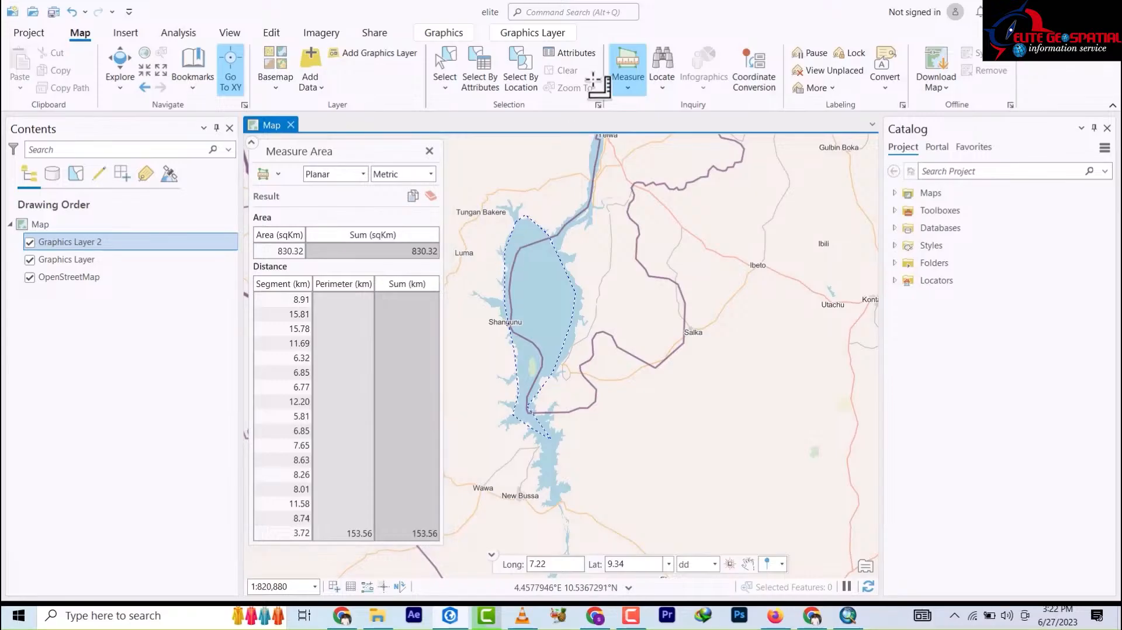
left_click(626, 91)
left_click(667, 21)
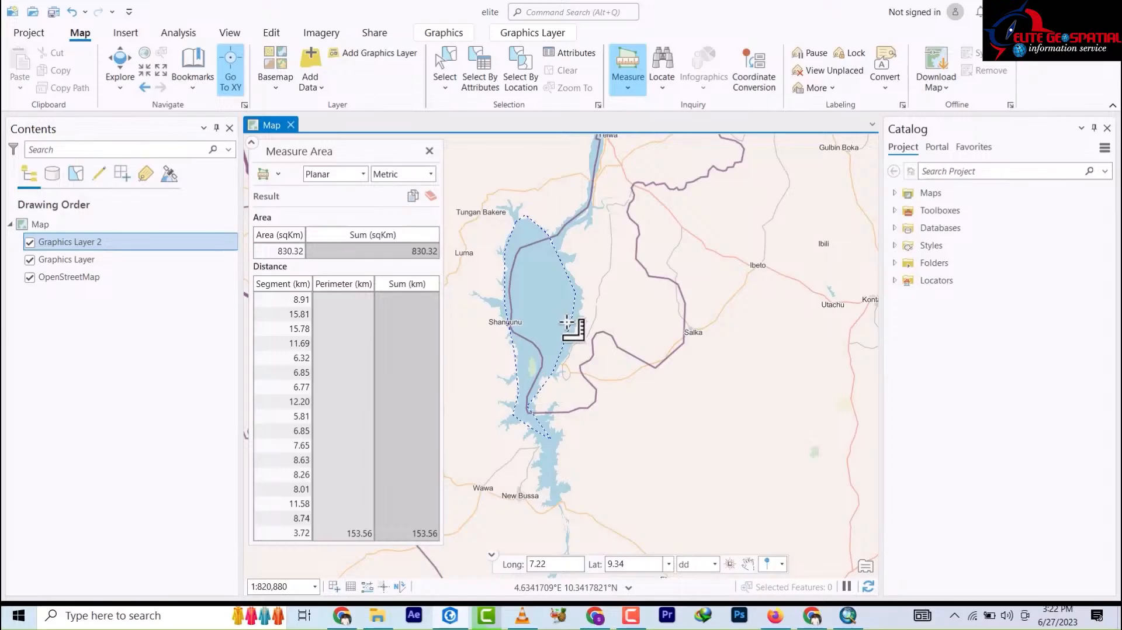
scroll(568, 324, "down", 4)
scroll(579, 333, "down", 5)
scroll(581, 326, "up", 4)
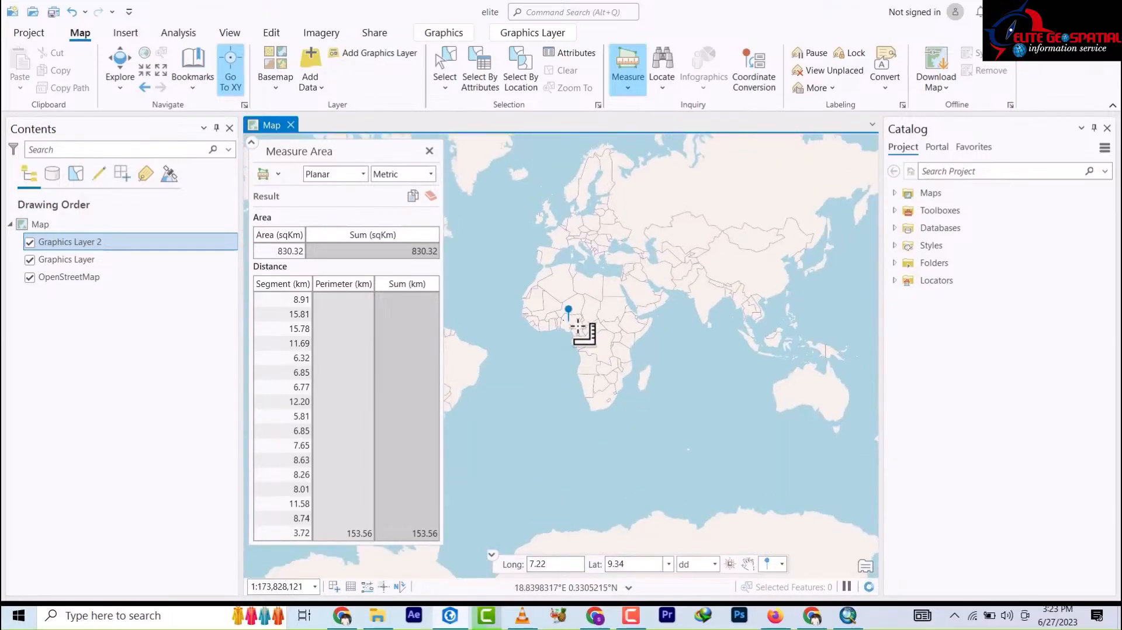
scroll(535, 285, "up", 2)
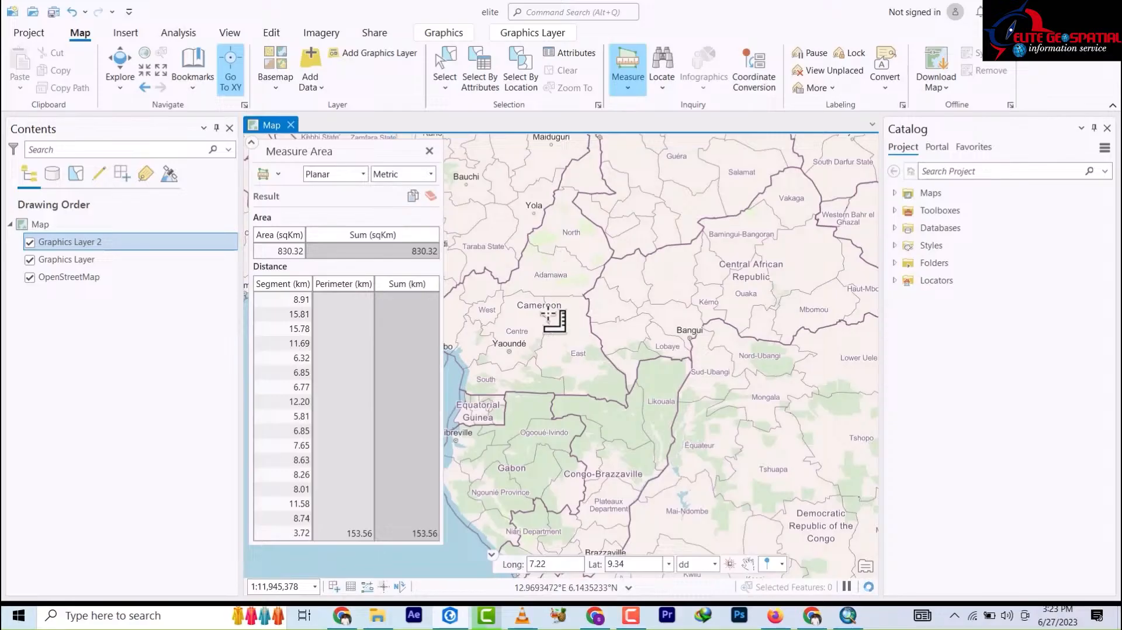
scroll(672, 344, "down", 3)
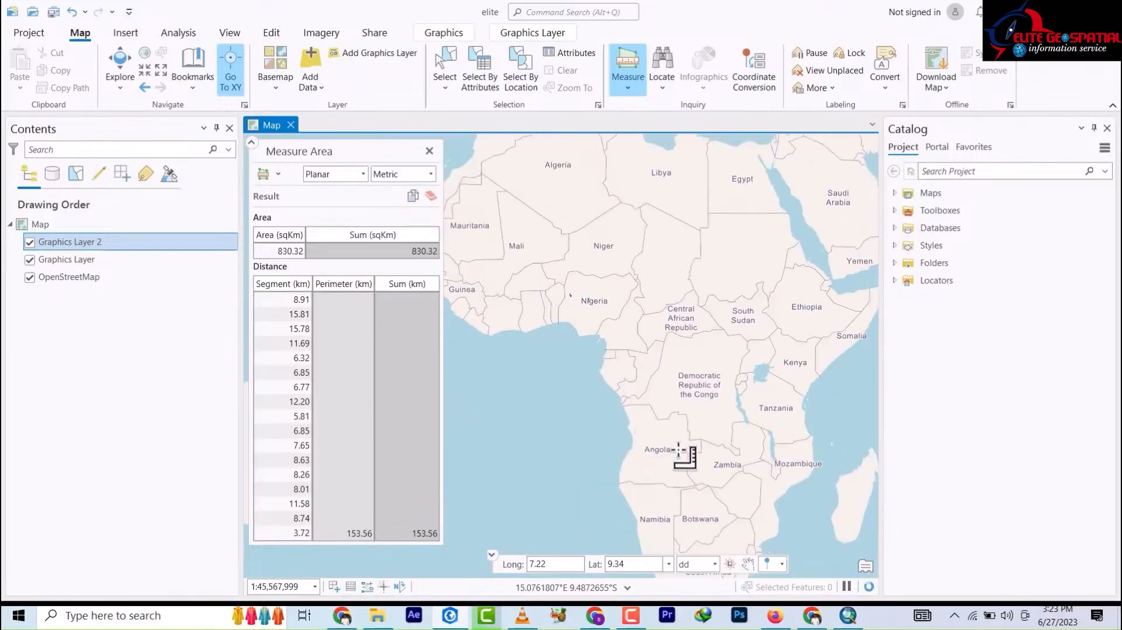
scroll(701, 380, "up", 3)
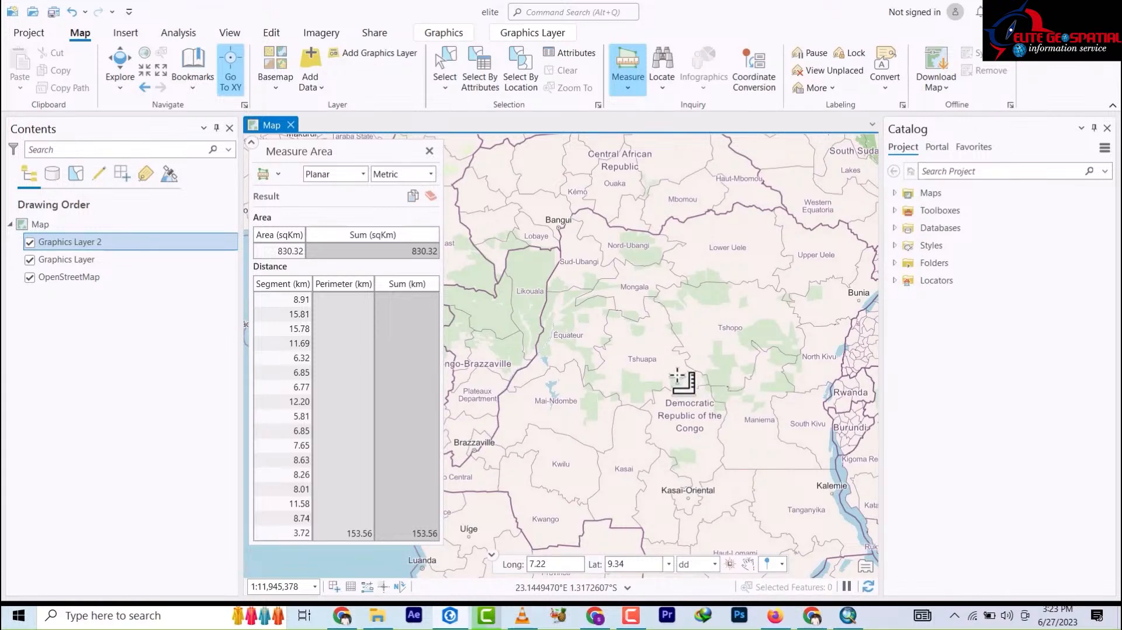
Review the search options offered by Locate.
left_click(661, 88)
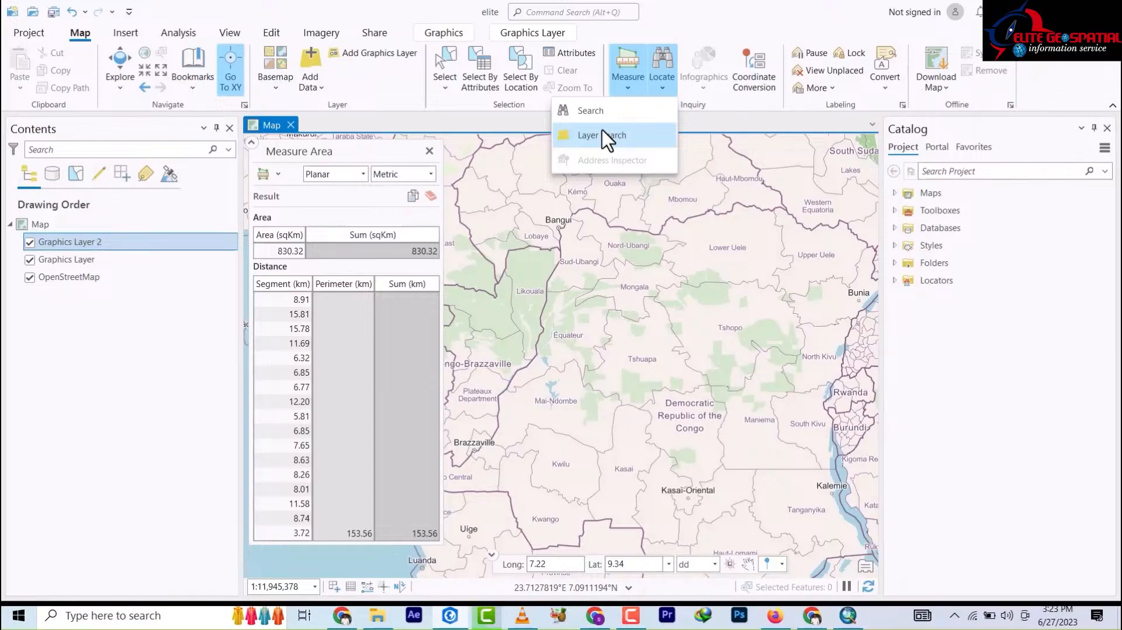
left_click(743, 35)
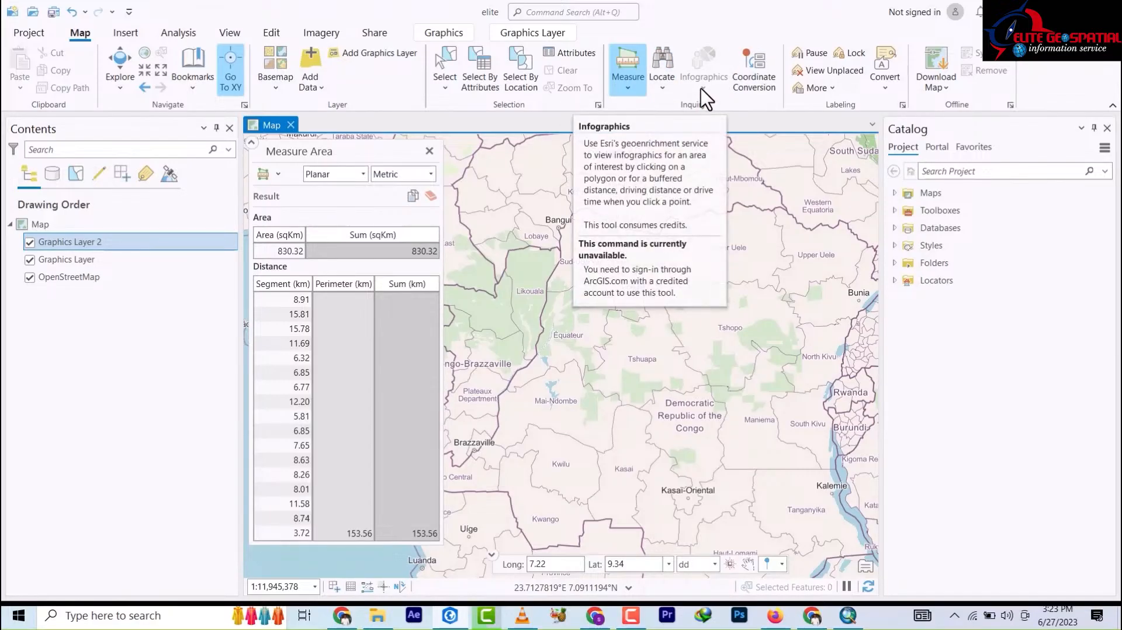
Capture a map point in the northern Democratic Republic of the Congo with Coordinate Conversion, and clear the coordinate list.
left_click(766, 92)
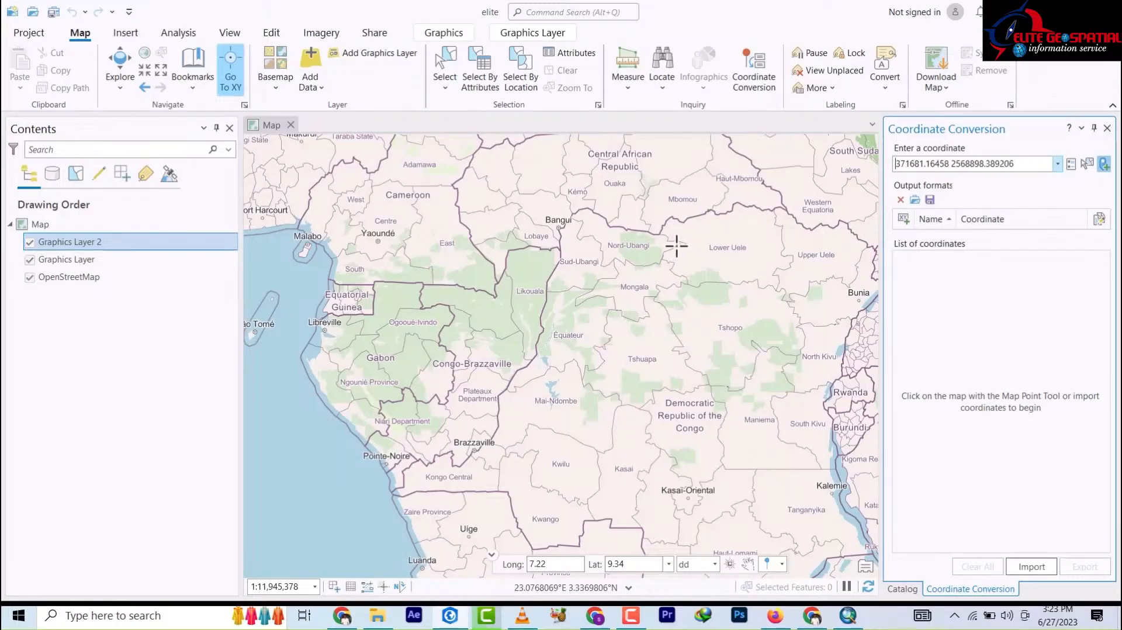
left_click(697, 229)
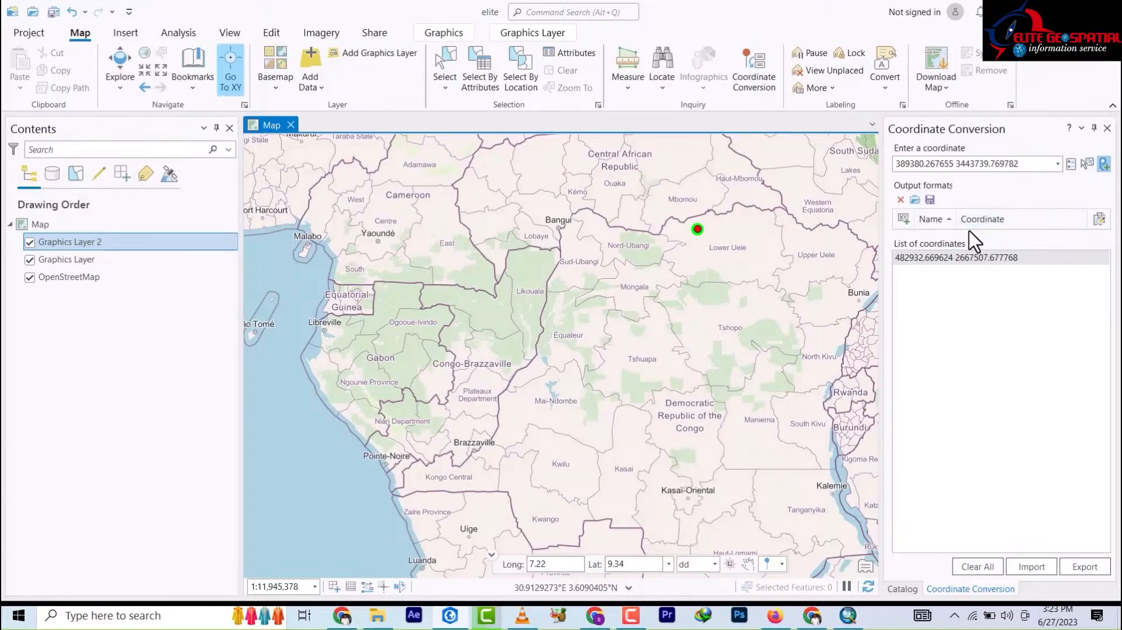
left_click(974, 567)
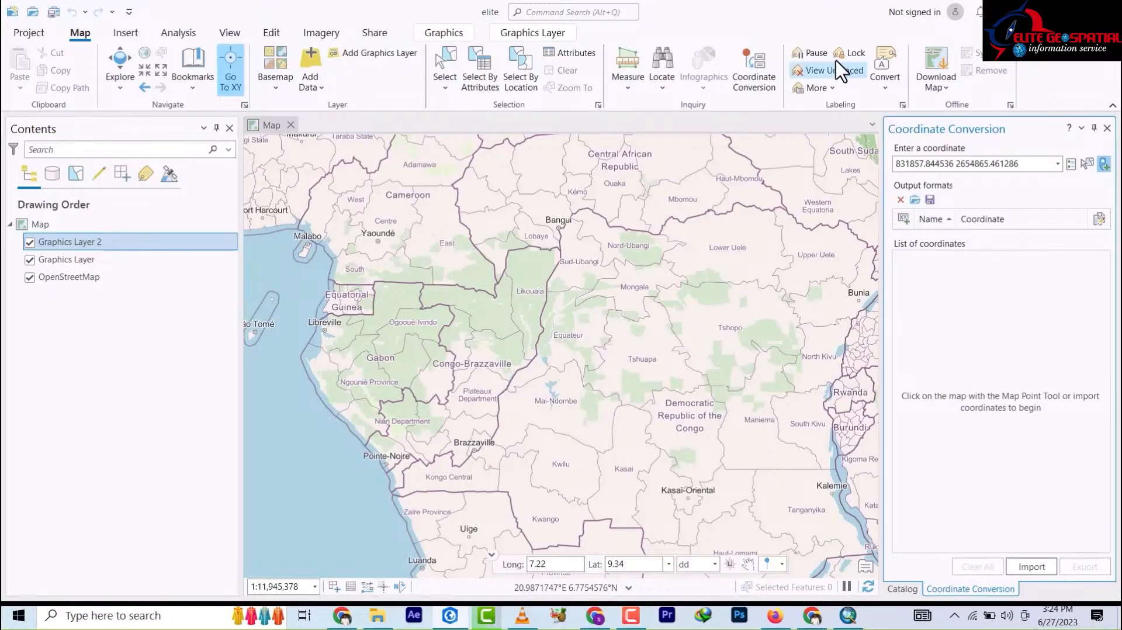
Review the Download Map options for offline use, try the download, and dismiss the options.
left_click(946, 87)
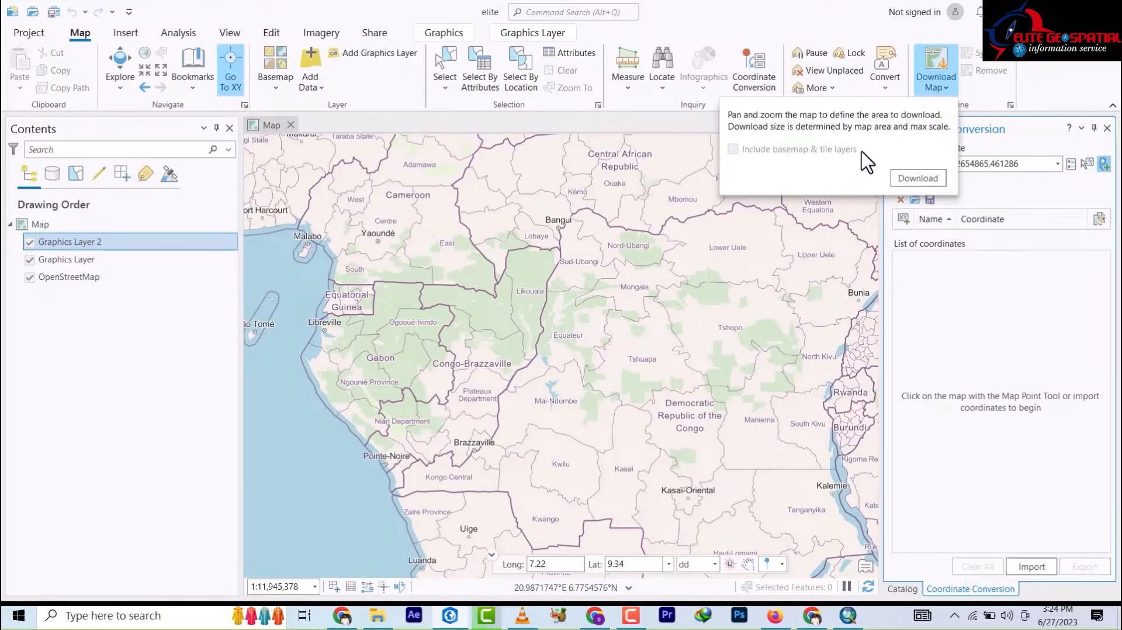
left_click(916, 180)
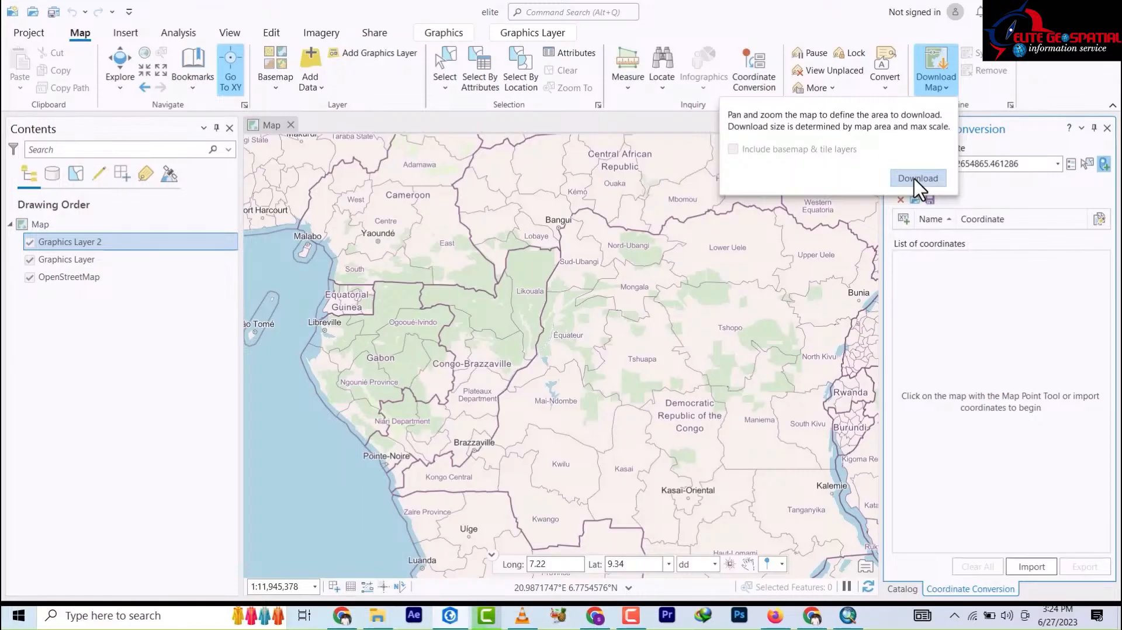
left_click(842, 9)
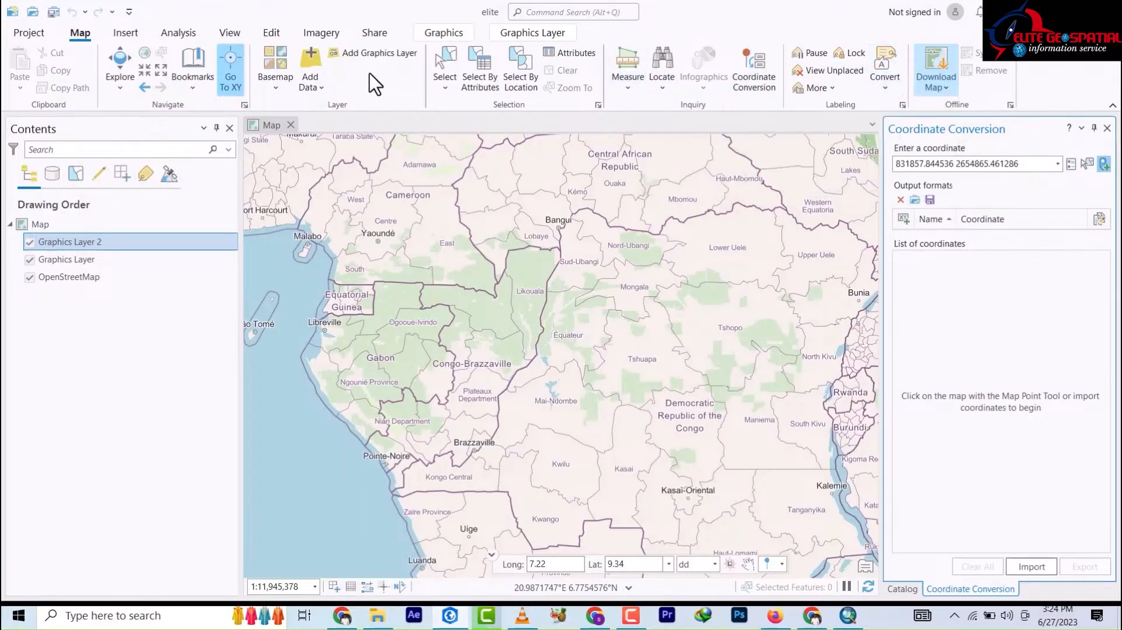
Review the data connection types, the new map and scene options, and the page sizes for new layouts.
left_click(125, 36)
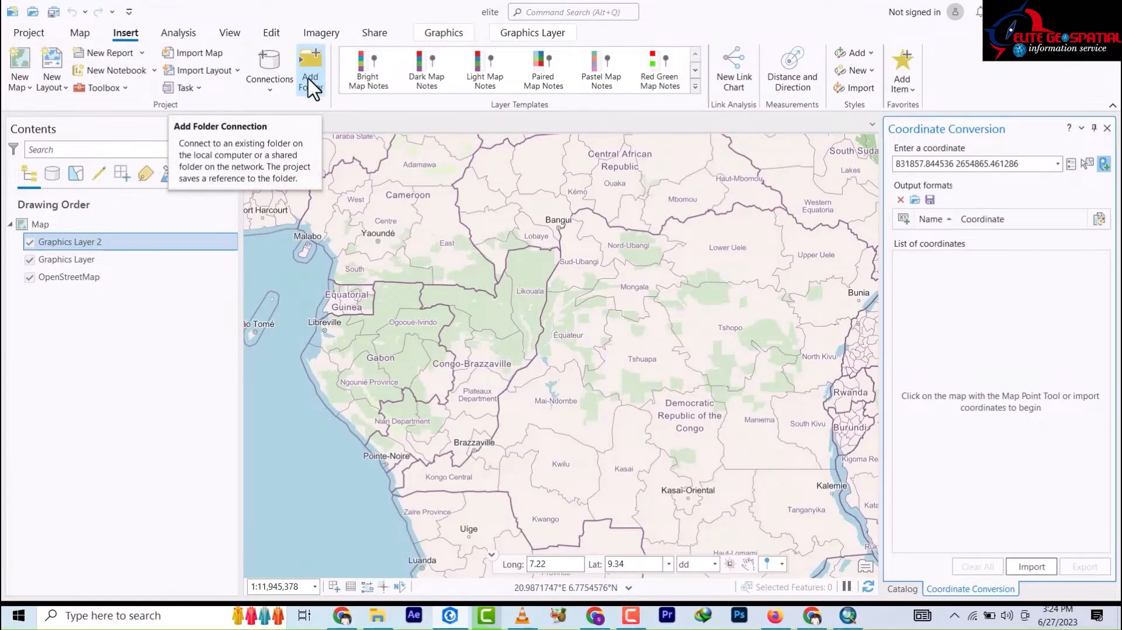
left_click(273, 86)
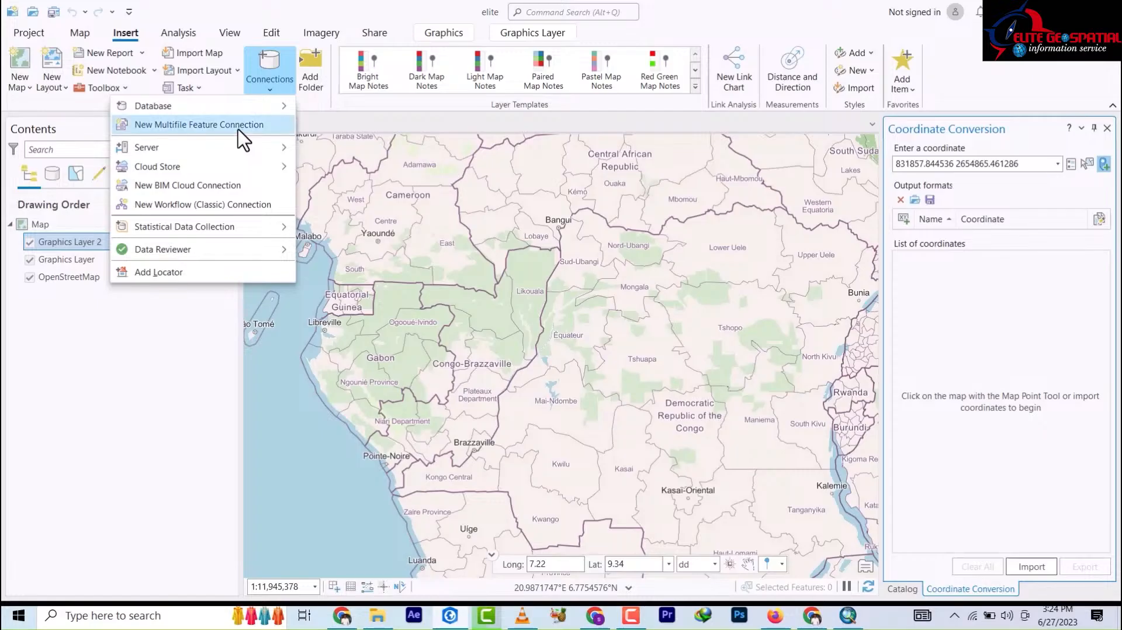
mouse_move(223, 114)
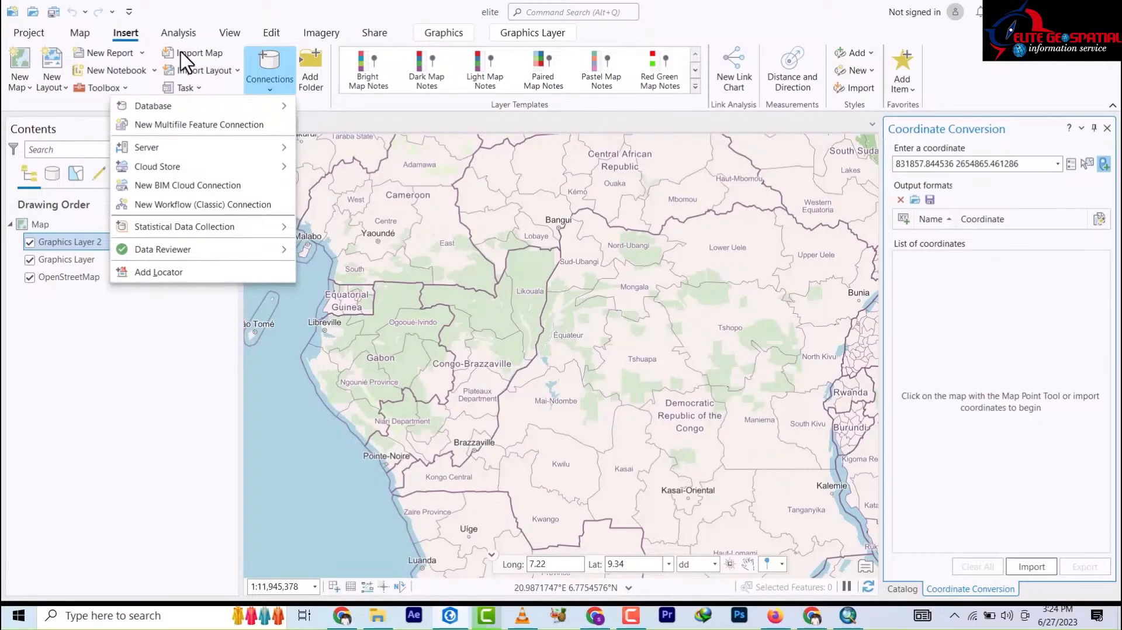
left_click(28, 88)
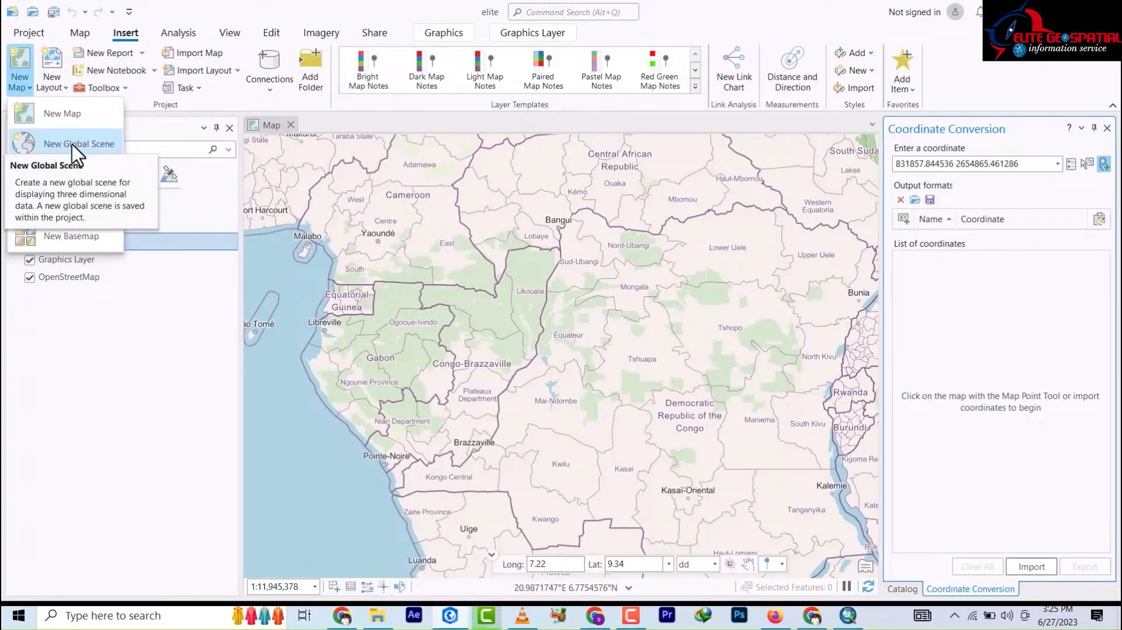
left_click(63, 91)
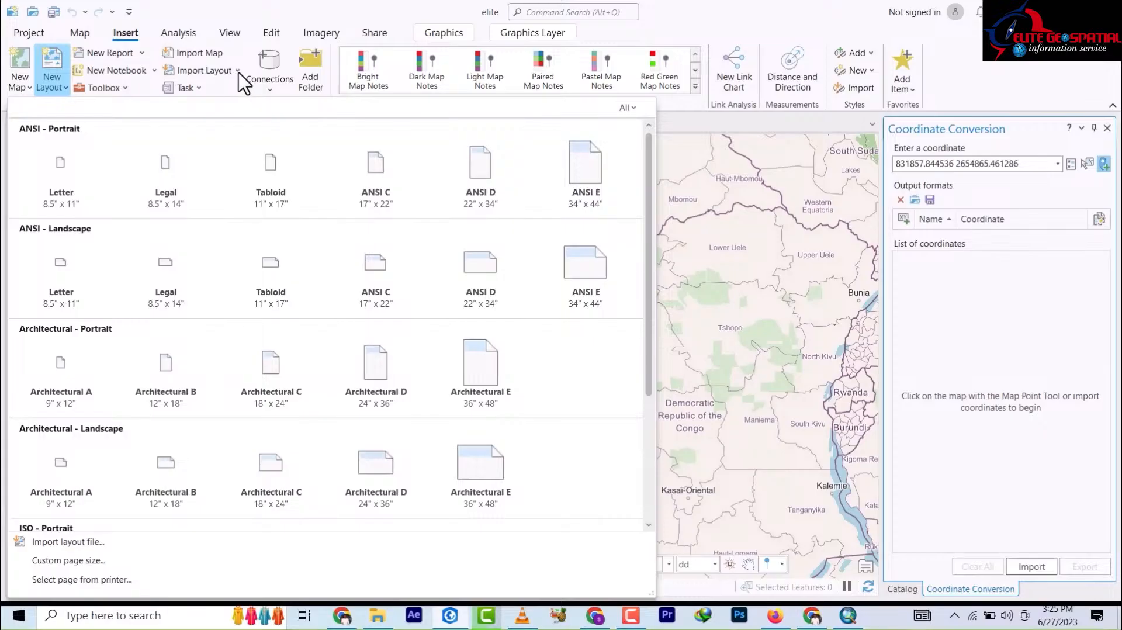
Review the Network Analysis types, the Data Interop tools and the geoprocessing options, leaving the settings as they are.
left_click(172, 35)
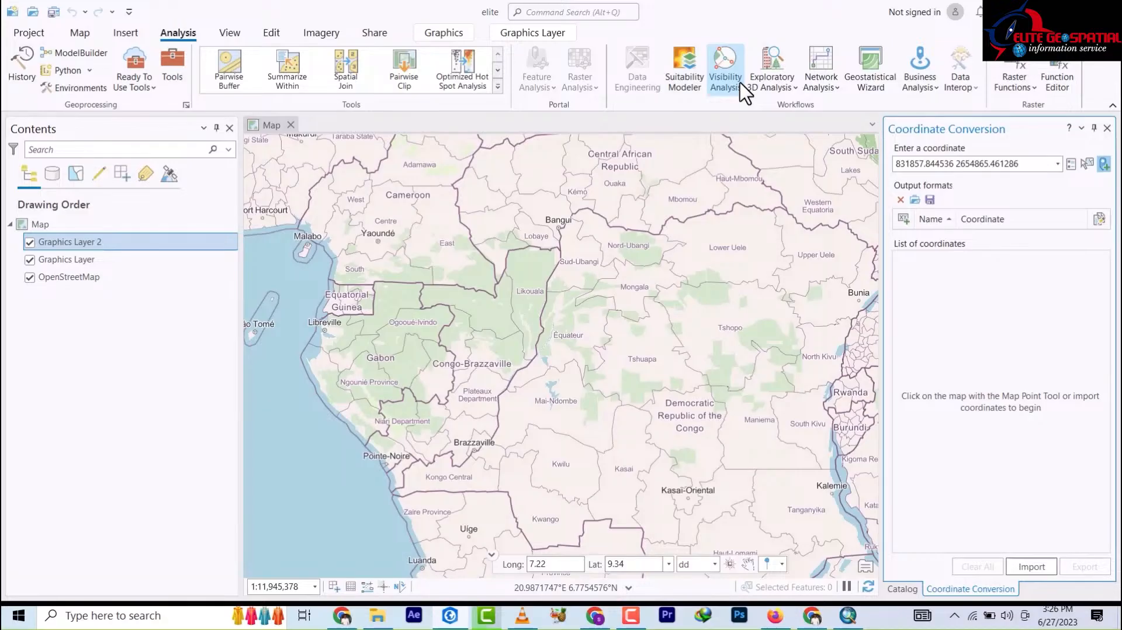
left_click(837, 86)
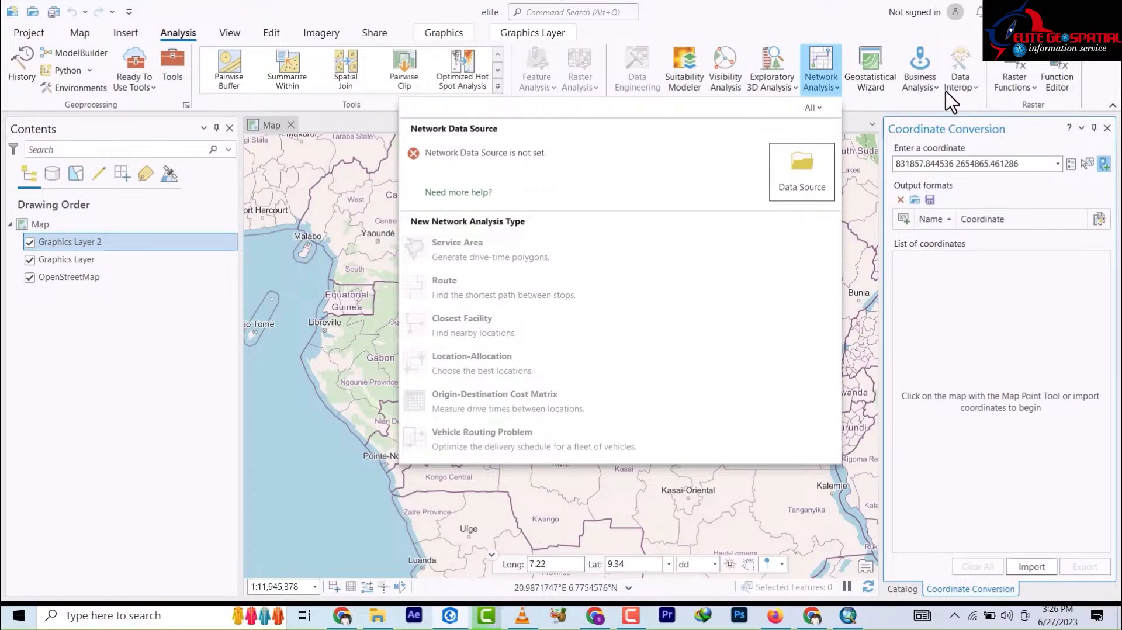
left_click(976, 87)
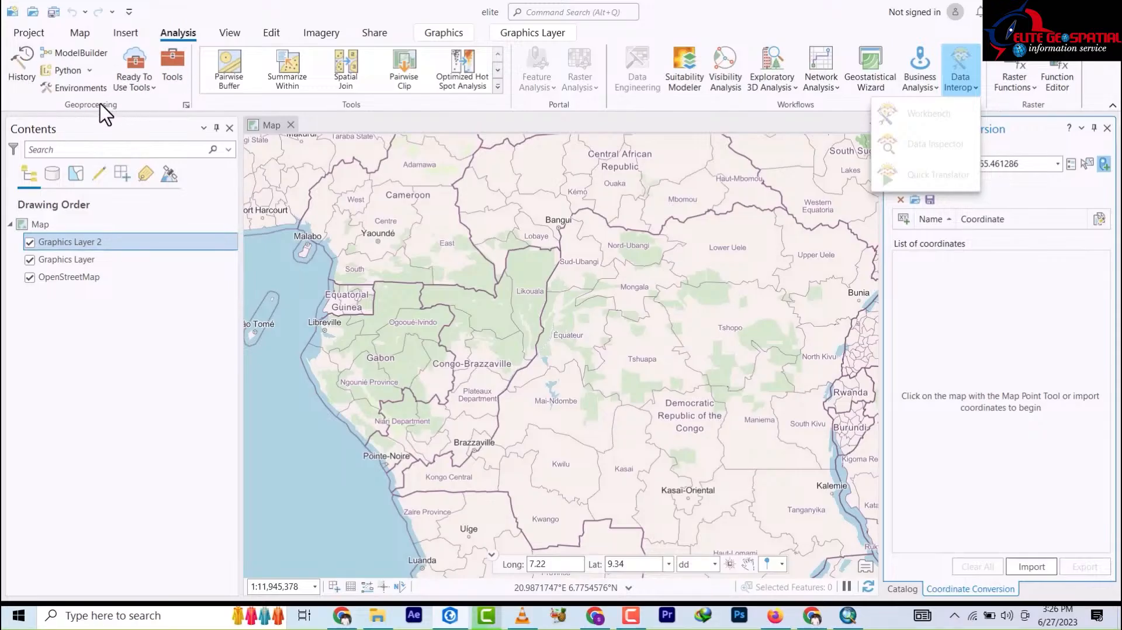
left_click(186, 105)
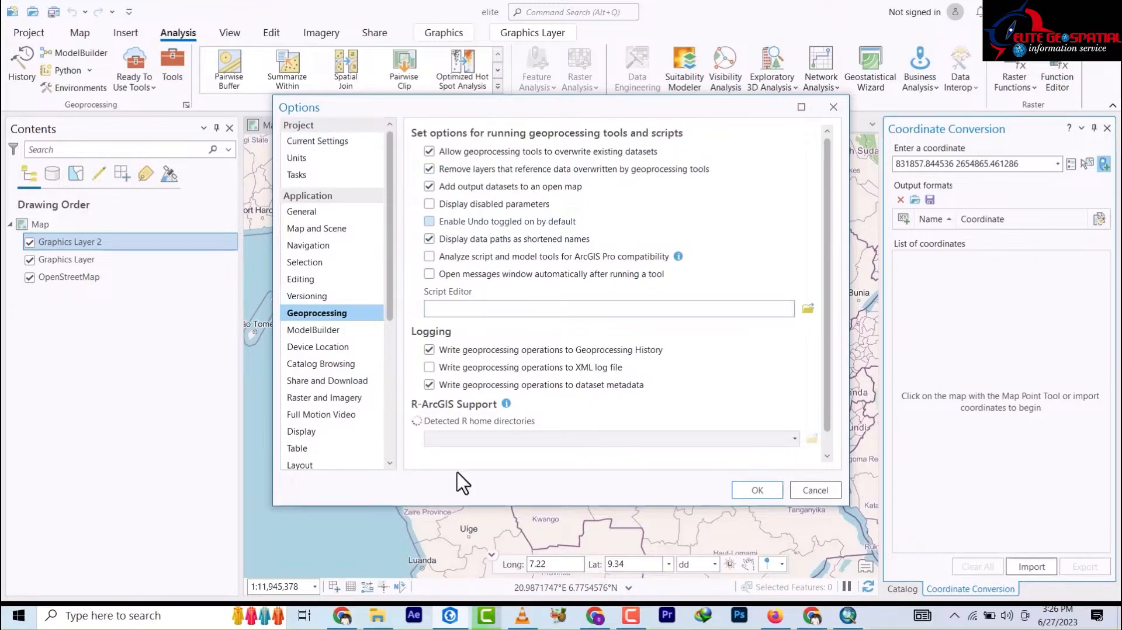
left_click(833, 107)
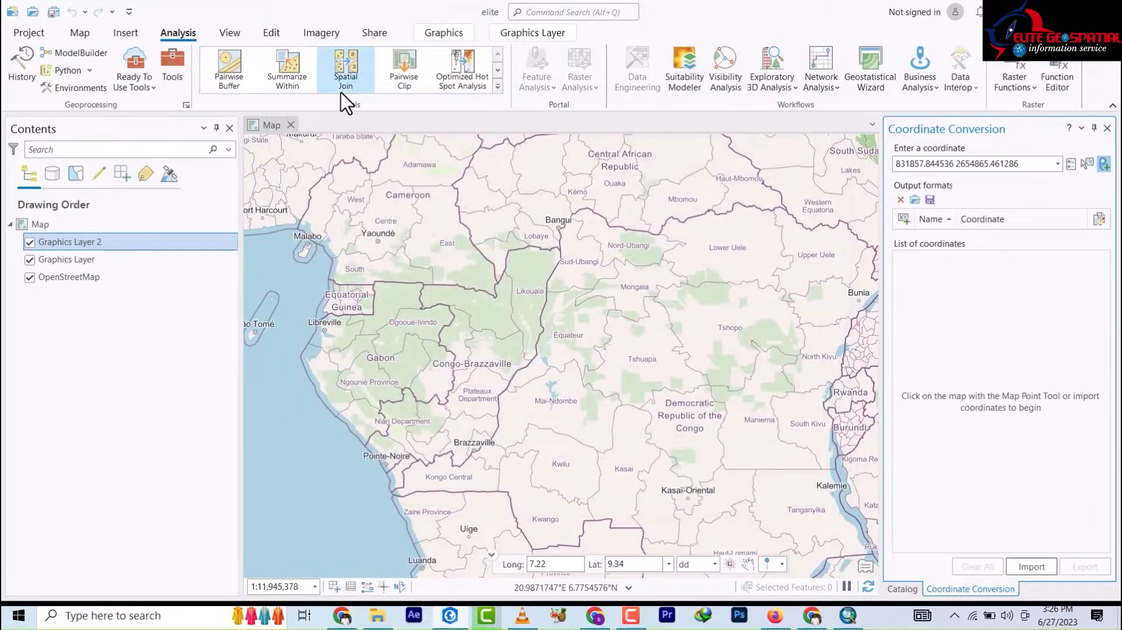
Review the map conversion targets, the catalog view, and the Aviation and Indoors options.
left_click(231, 34)
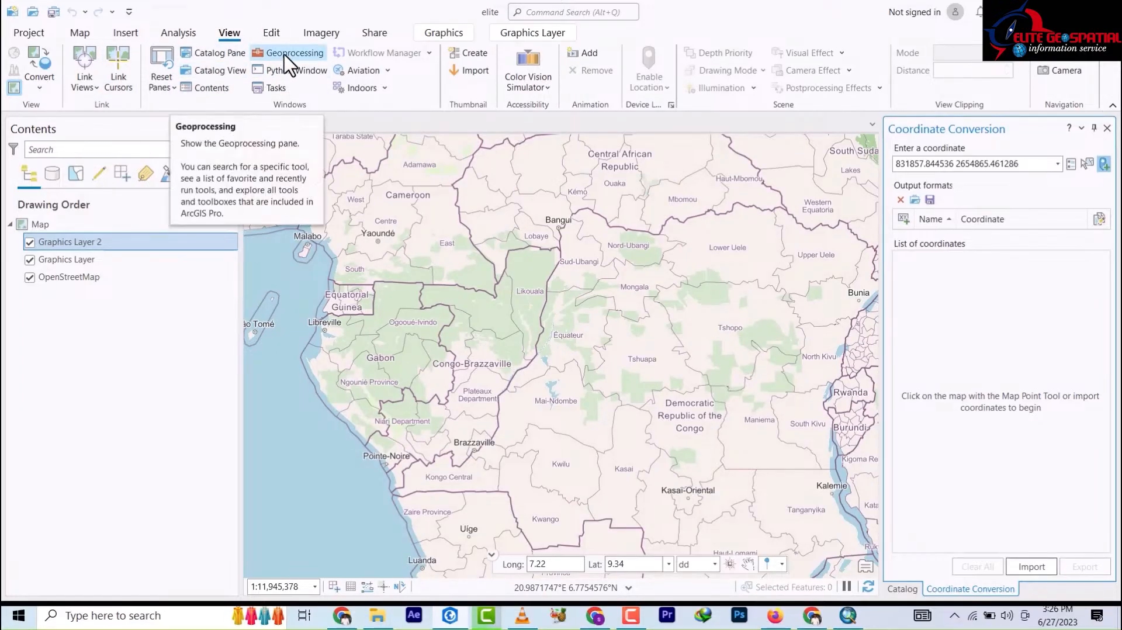
left_click(39, 82)
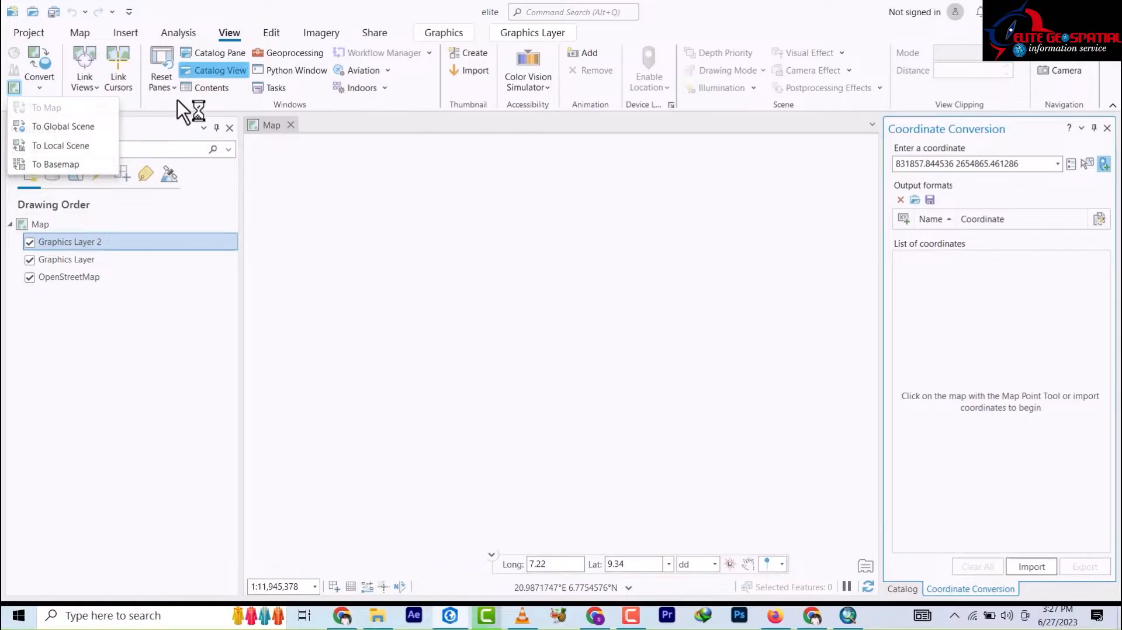
left_click(240, 69)
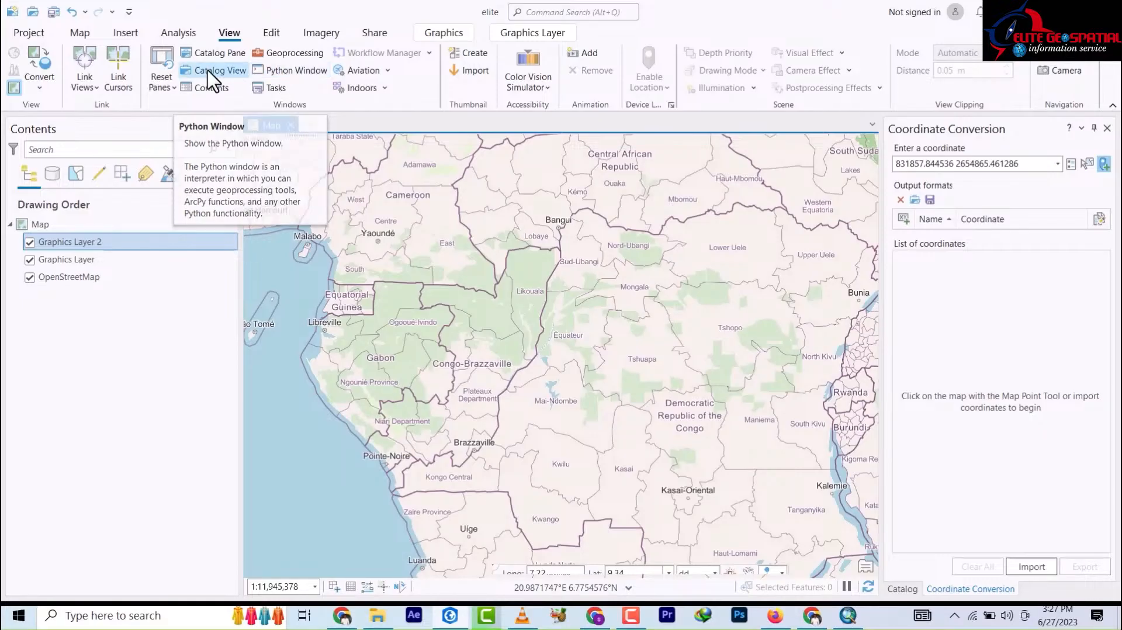
left_click(387, 70)
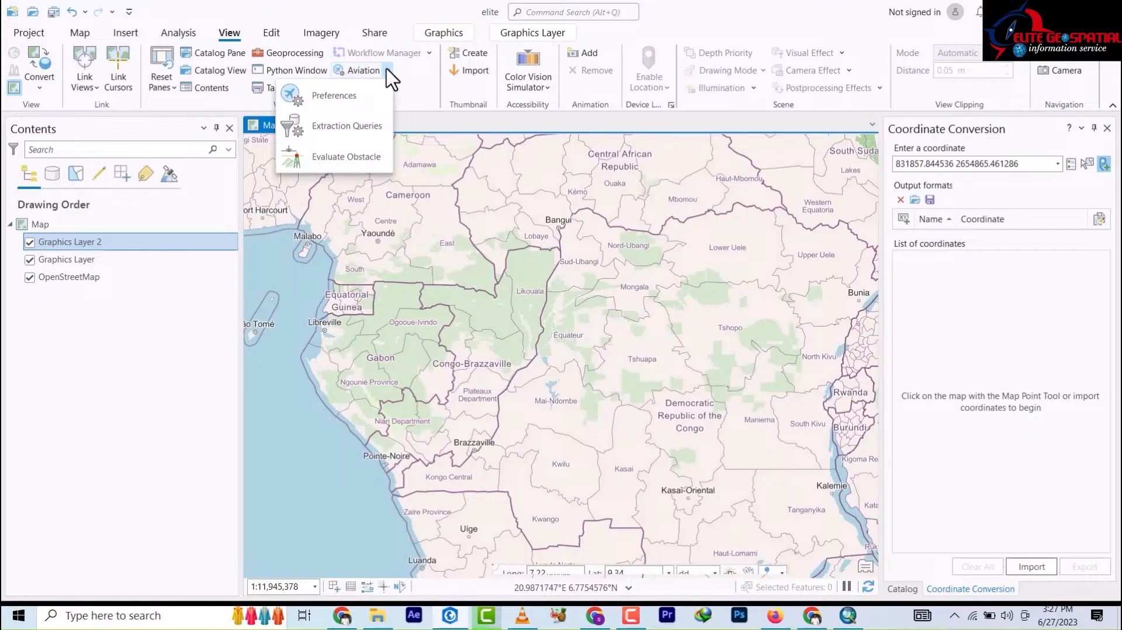
left_click(387, 72)
left_click(385, 89)
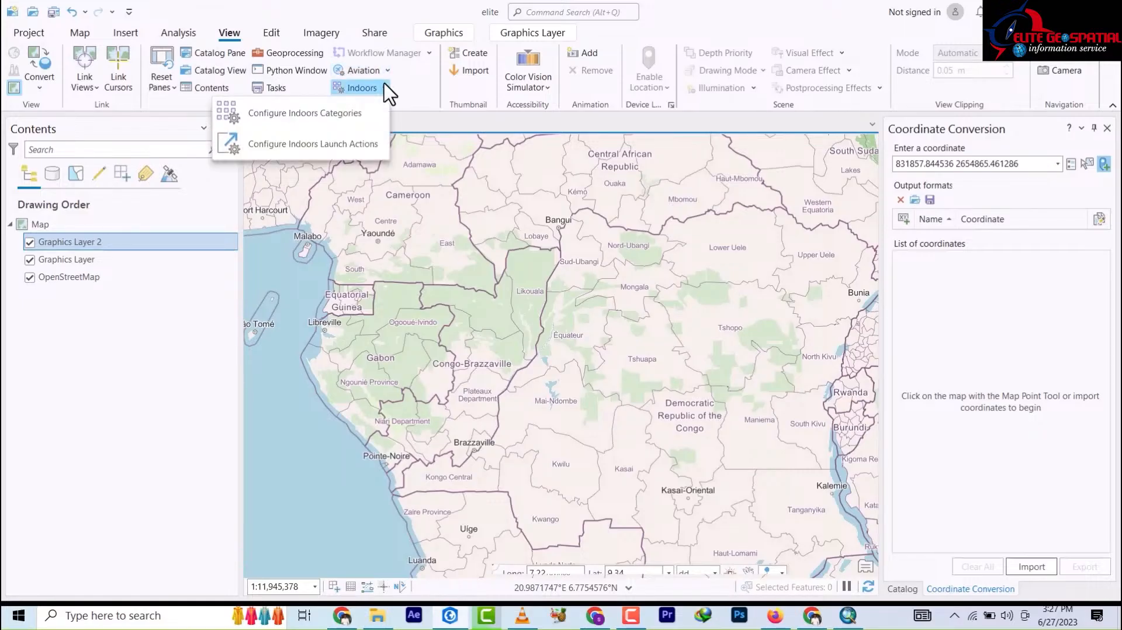
left_click(429, 88)
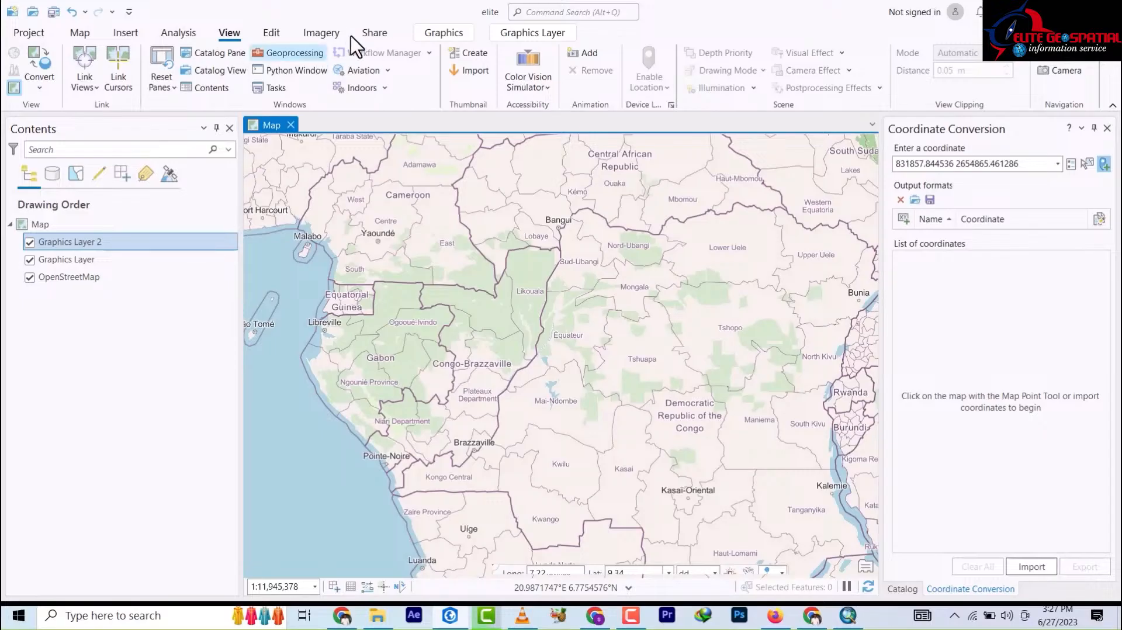
Review the selection shapes available for editing features, and turn on snapping.
left_click(271, 34)
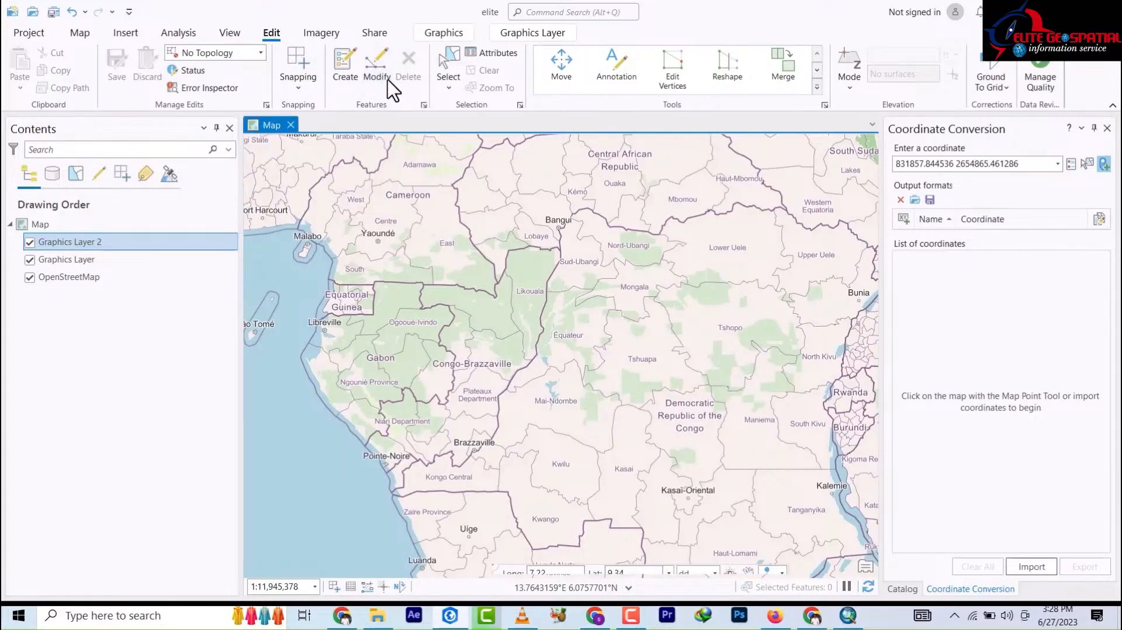
left_click(449, 86)
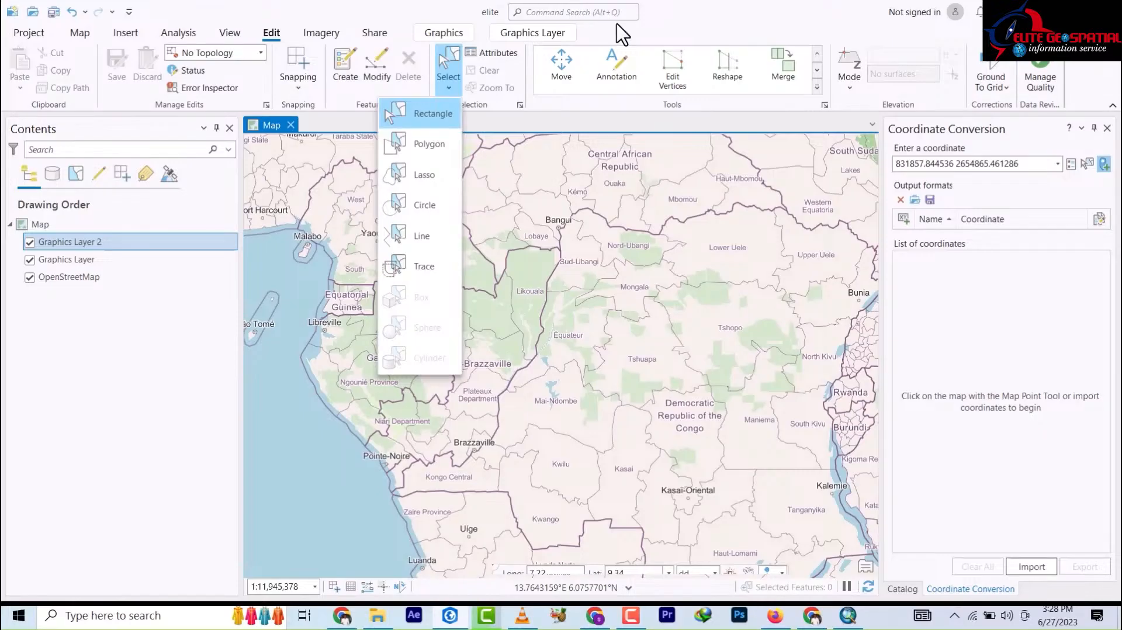
left_click(648, 40)
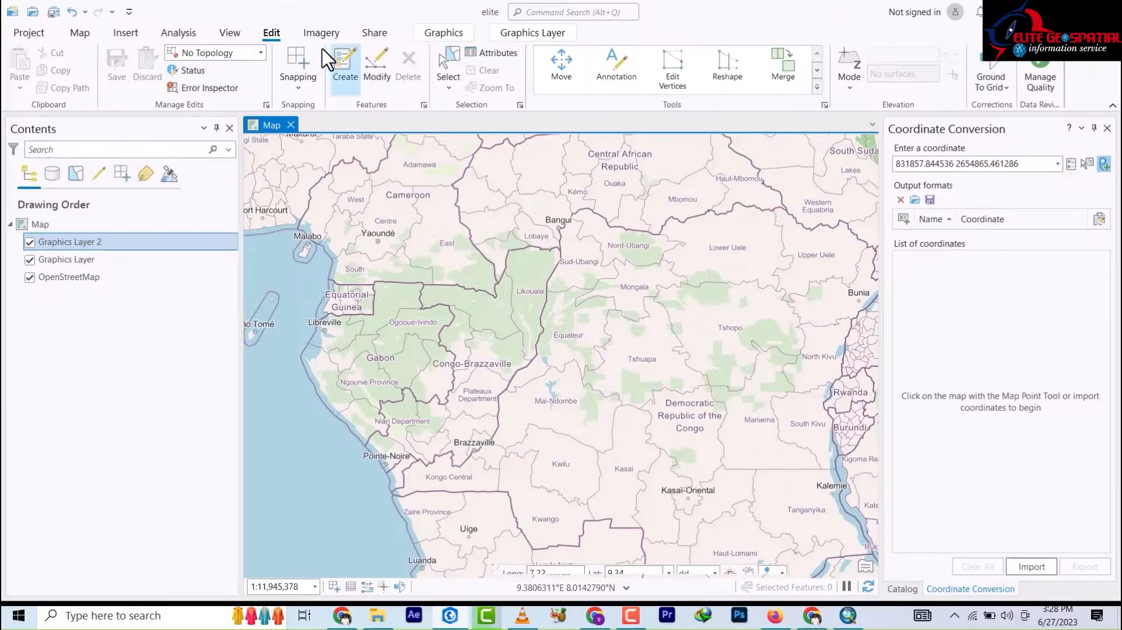
left_click(300, 89)
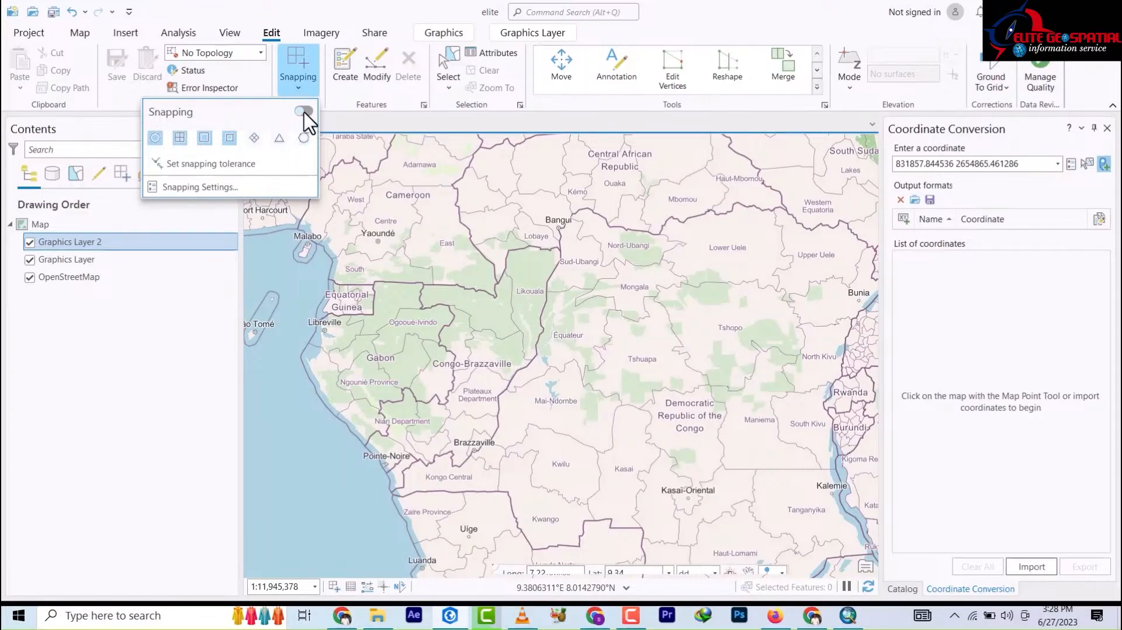
left_click(303, 112)
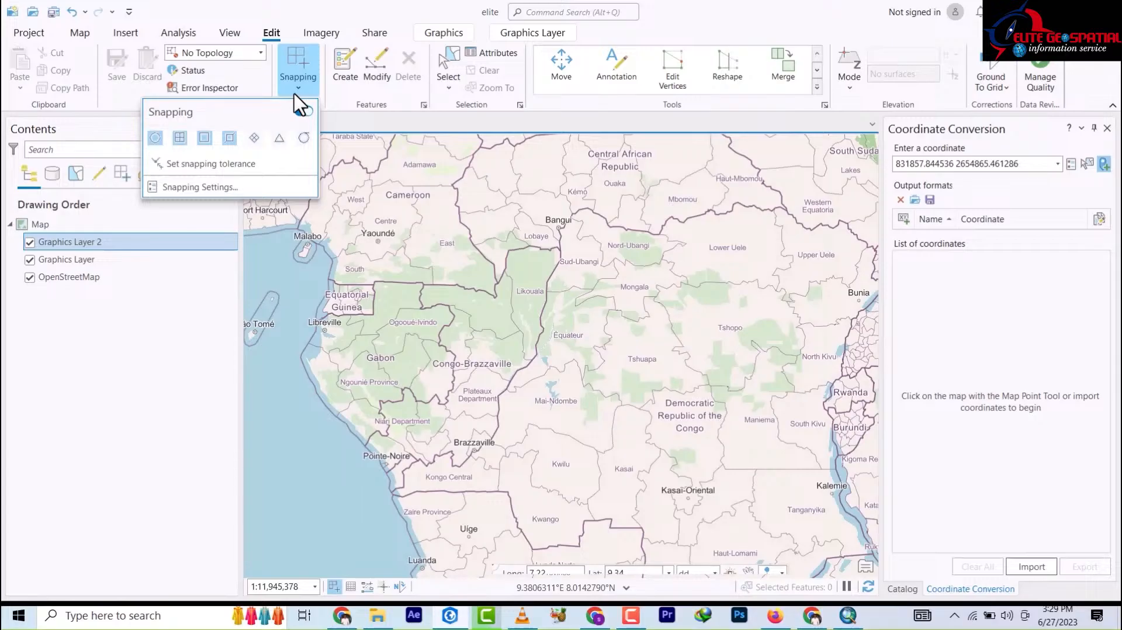
Review the tools for imagery, for sharing and exporting maps, and for inserting graphics.
left_click(320, 35)
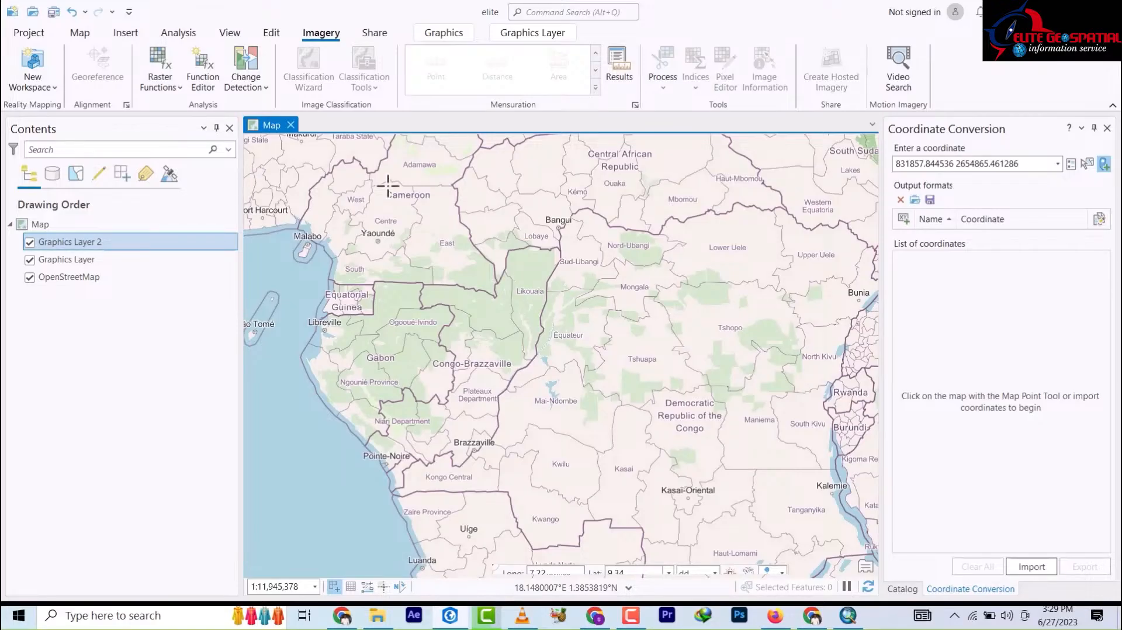
left_click(374, 37)
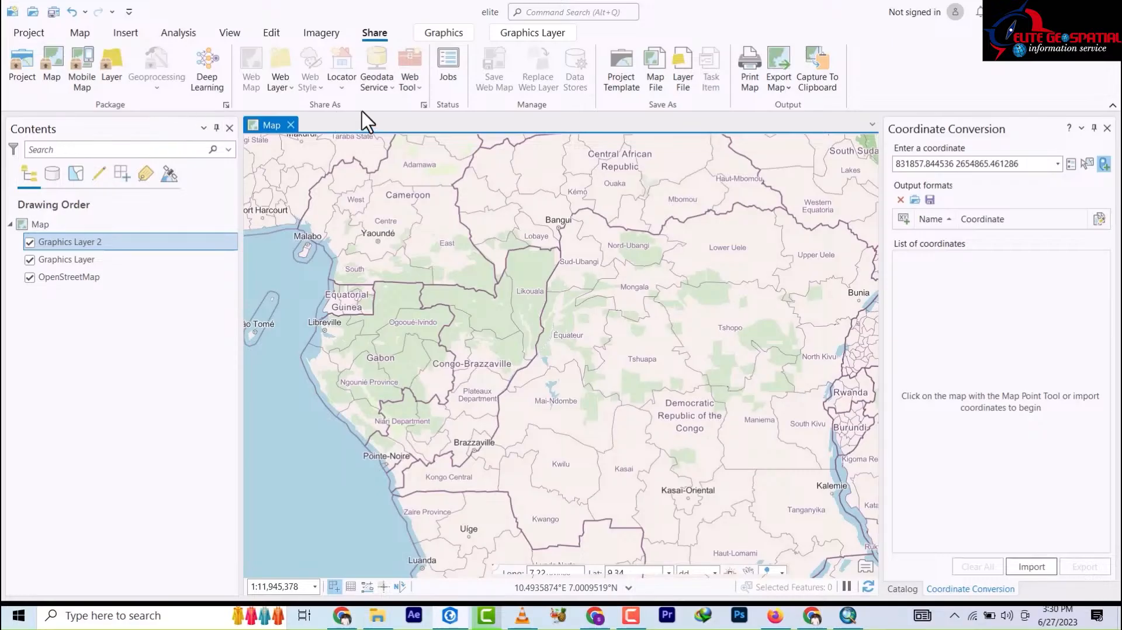
left_click(449, 35)
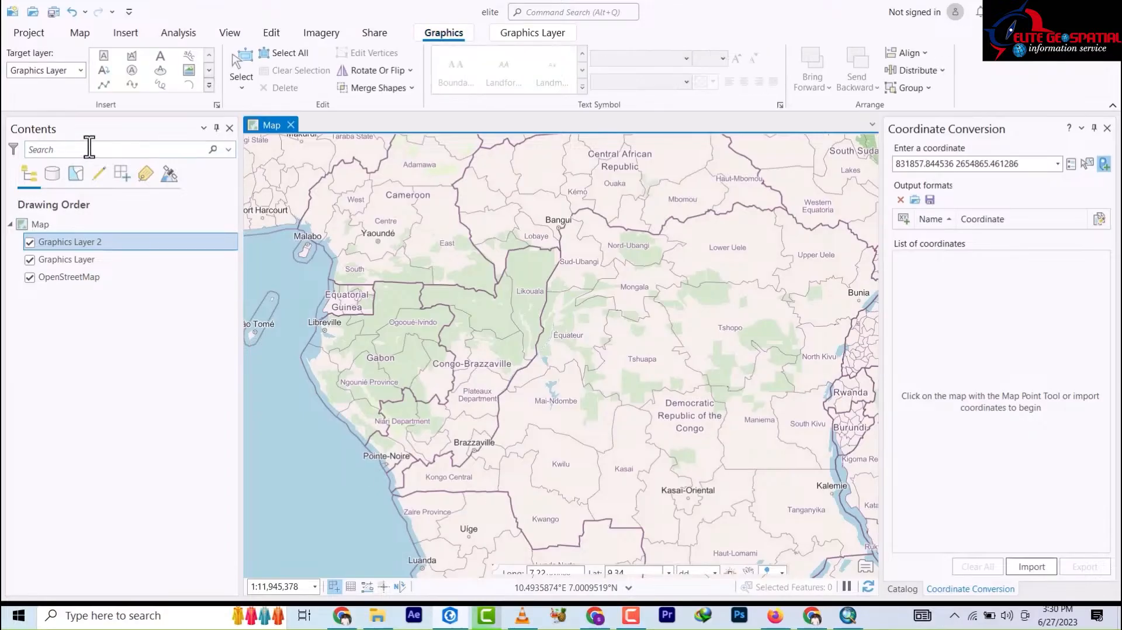